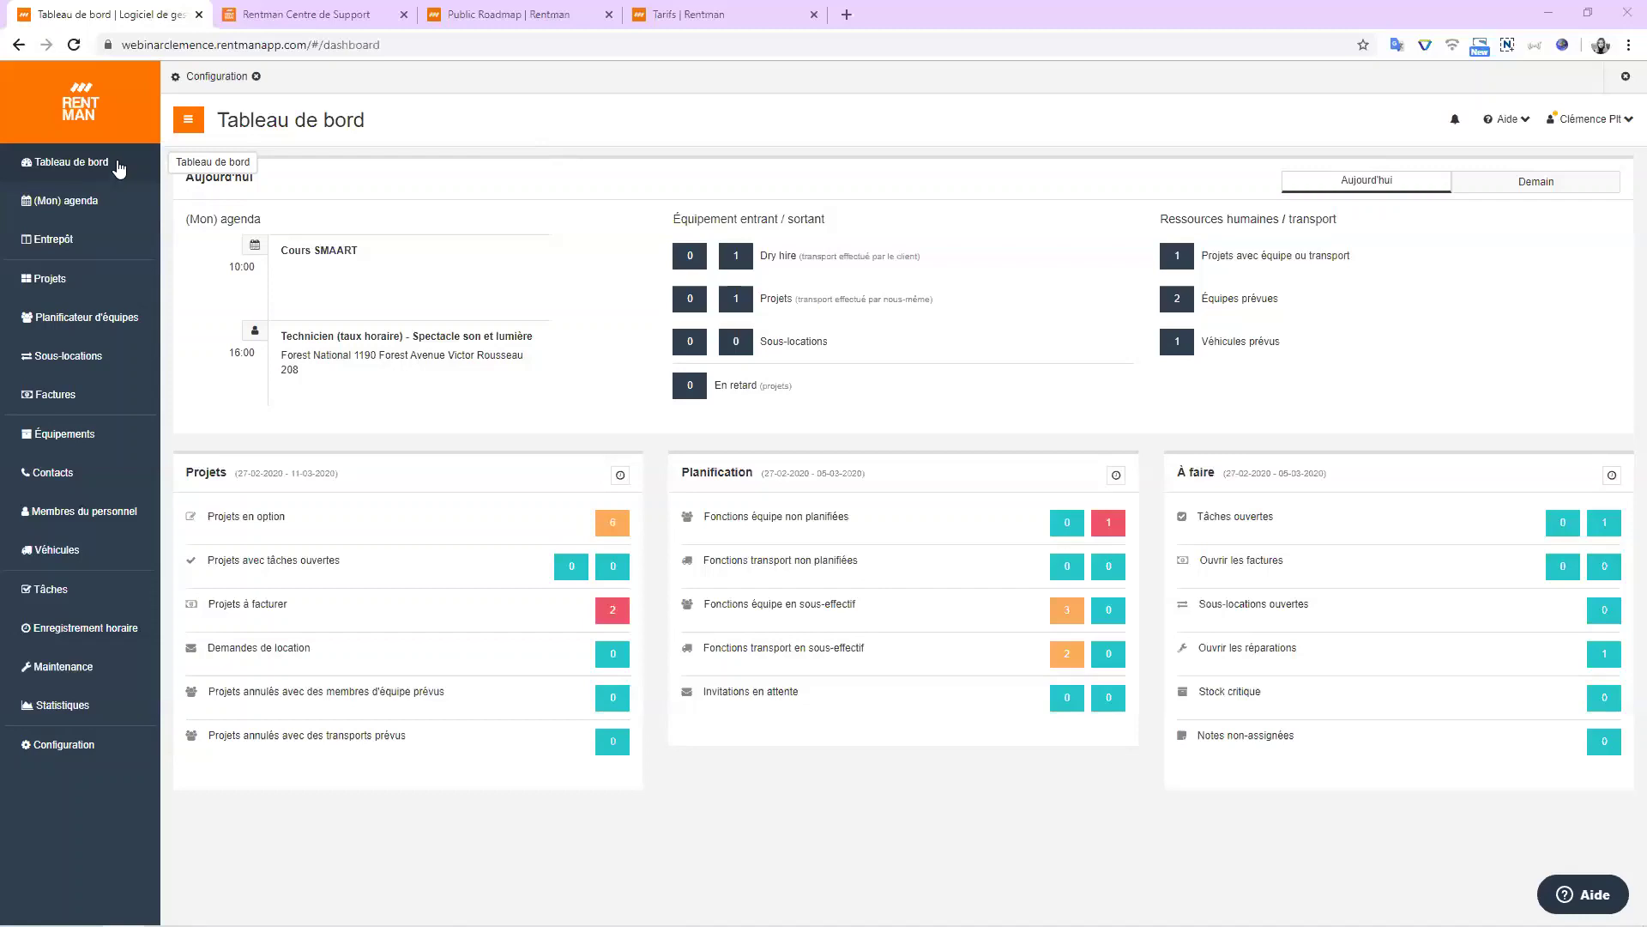
# Toggle the dashboard between tomorrow and today, then open the unplanned crew functions planner.
pyautogui.click(121, 172)
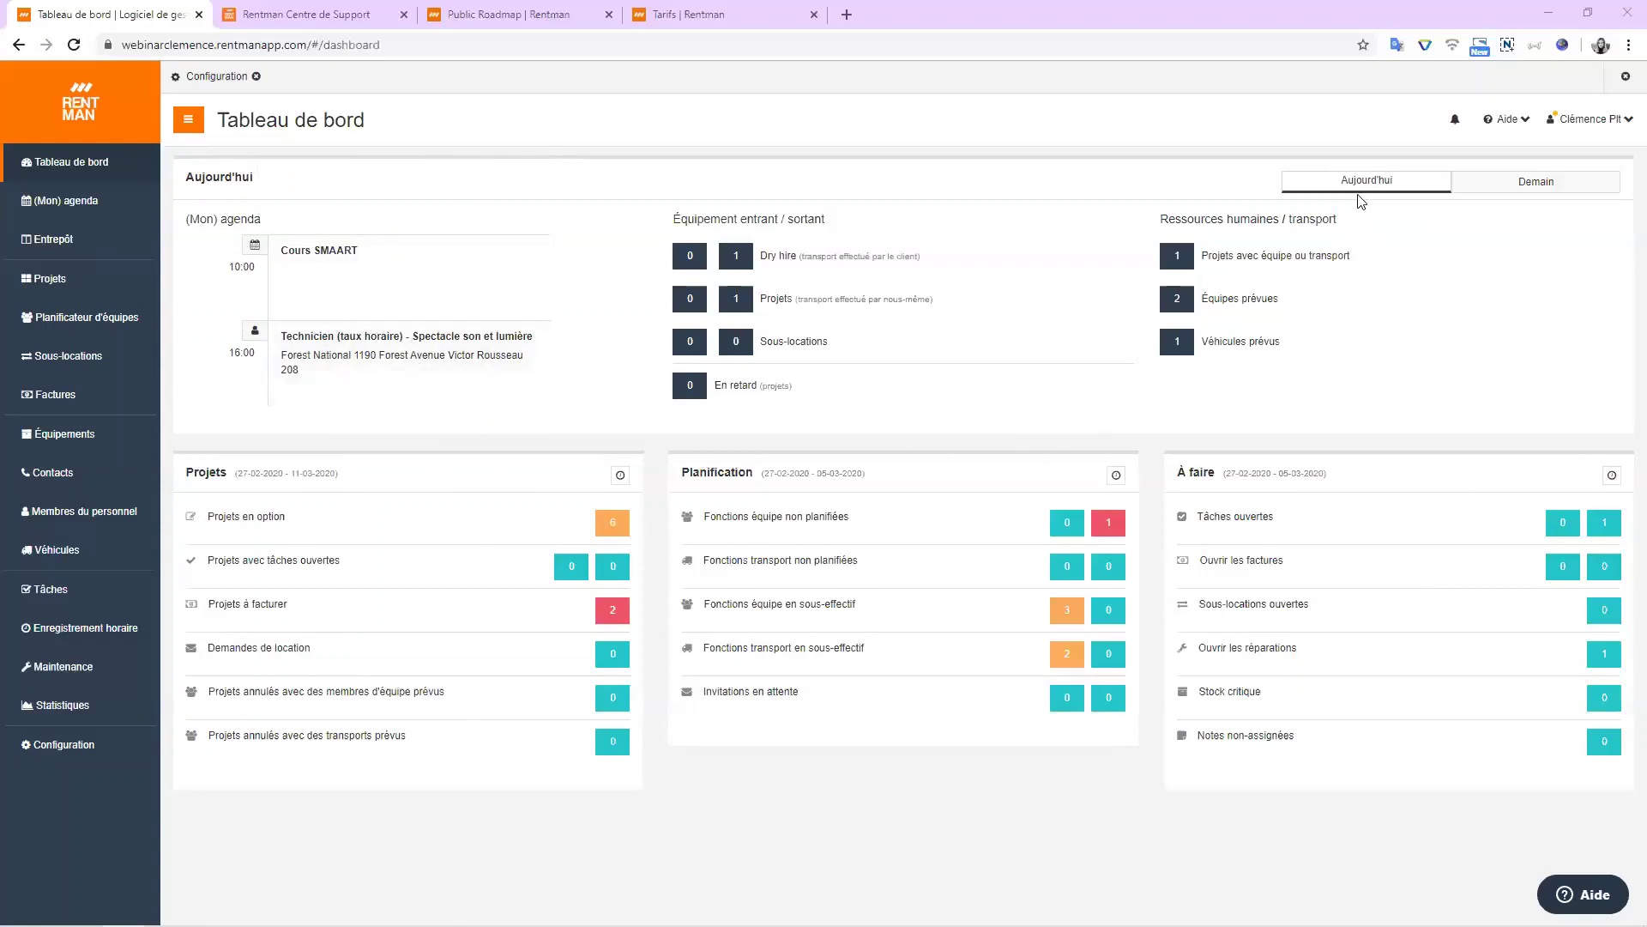
pyautogui.click(1549, 179)
pyautogui.click(1442, 181)
pyautogui.click(1110, 525)
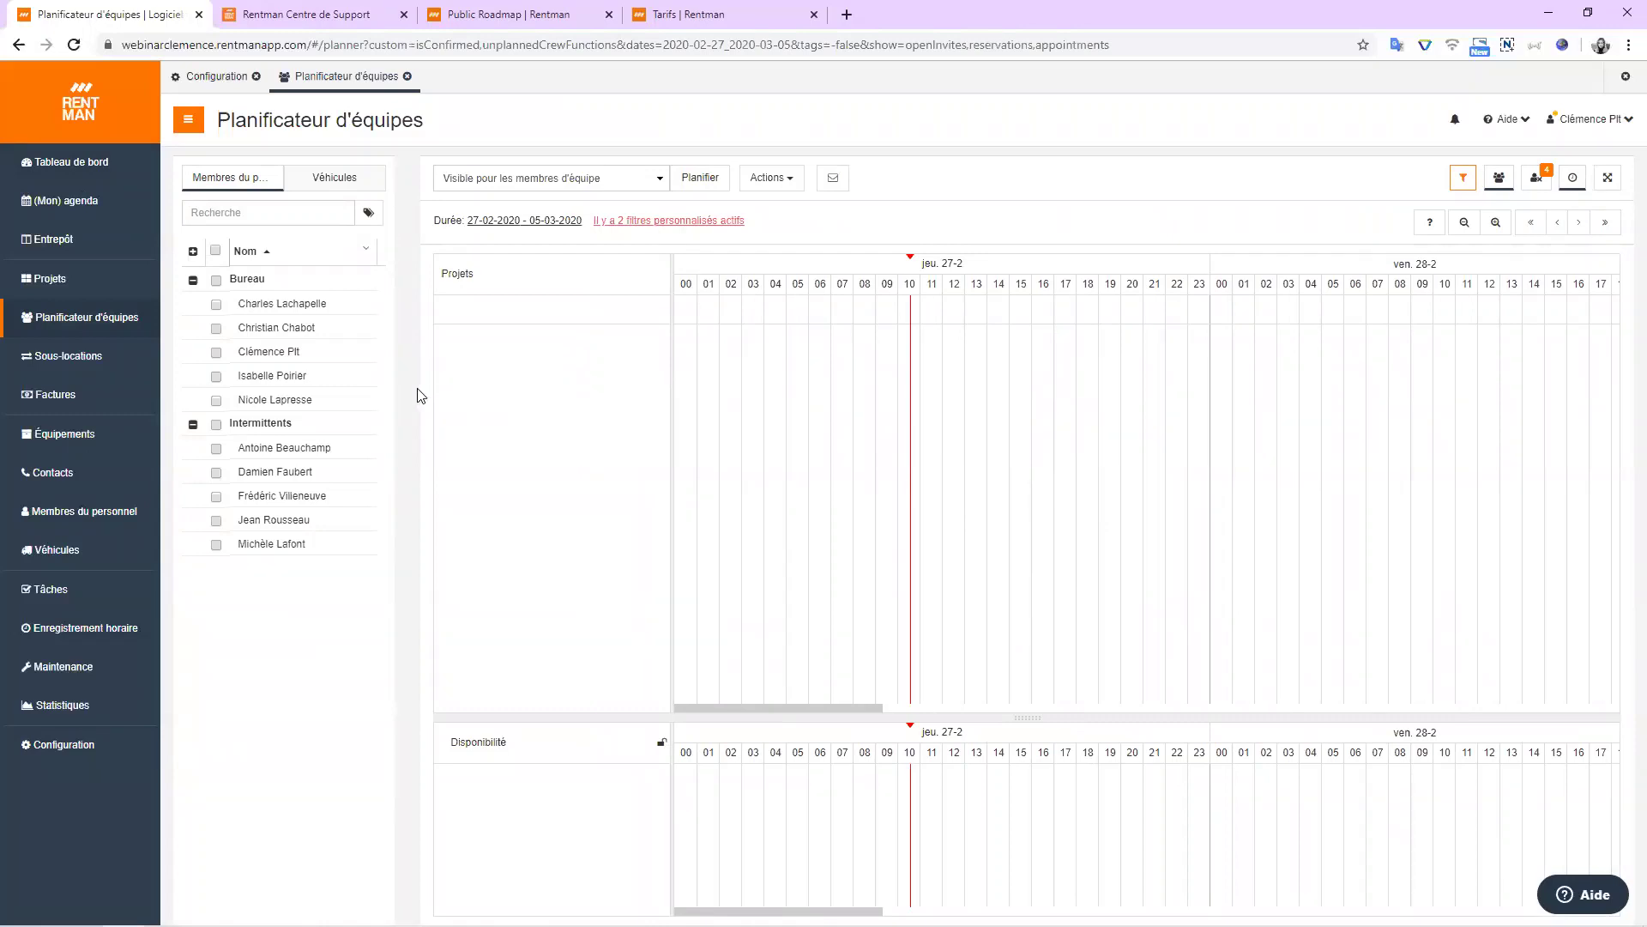
# Return to the Tableau de bord and open the (Mon) agenda calendar.
pyautogui.click(94, 178)
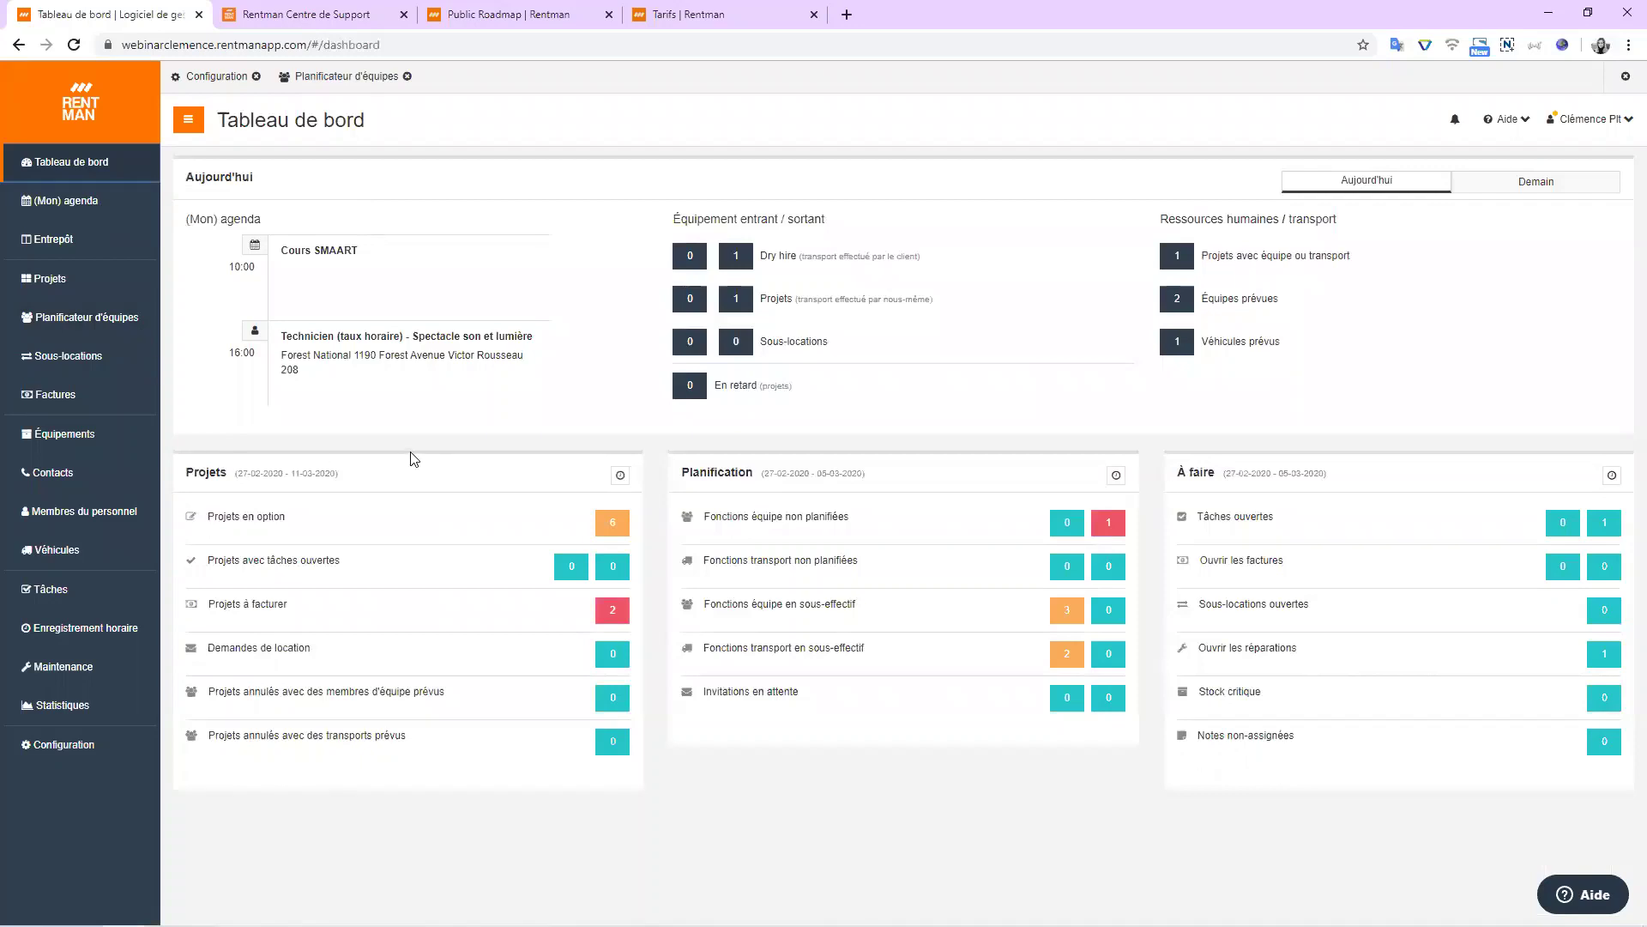
pyautogui.click(85, 206)
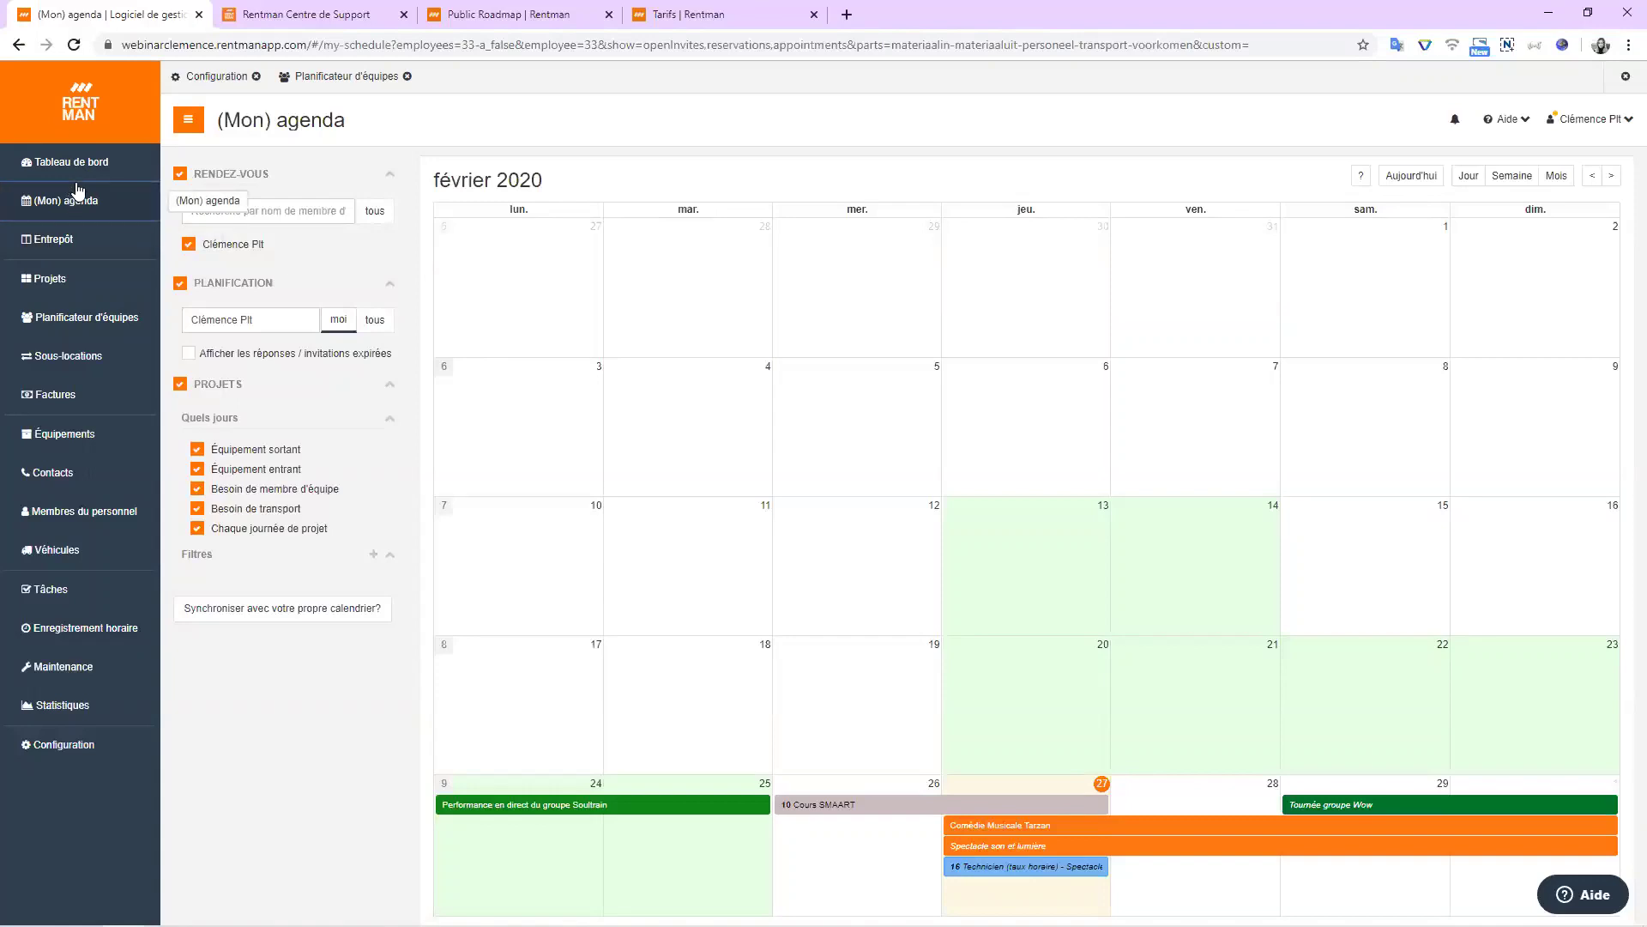
# Browse the agenda to March 2020 and back, then uncheck PROJETS to hide project events.
pyautogui.click(76, 199)
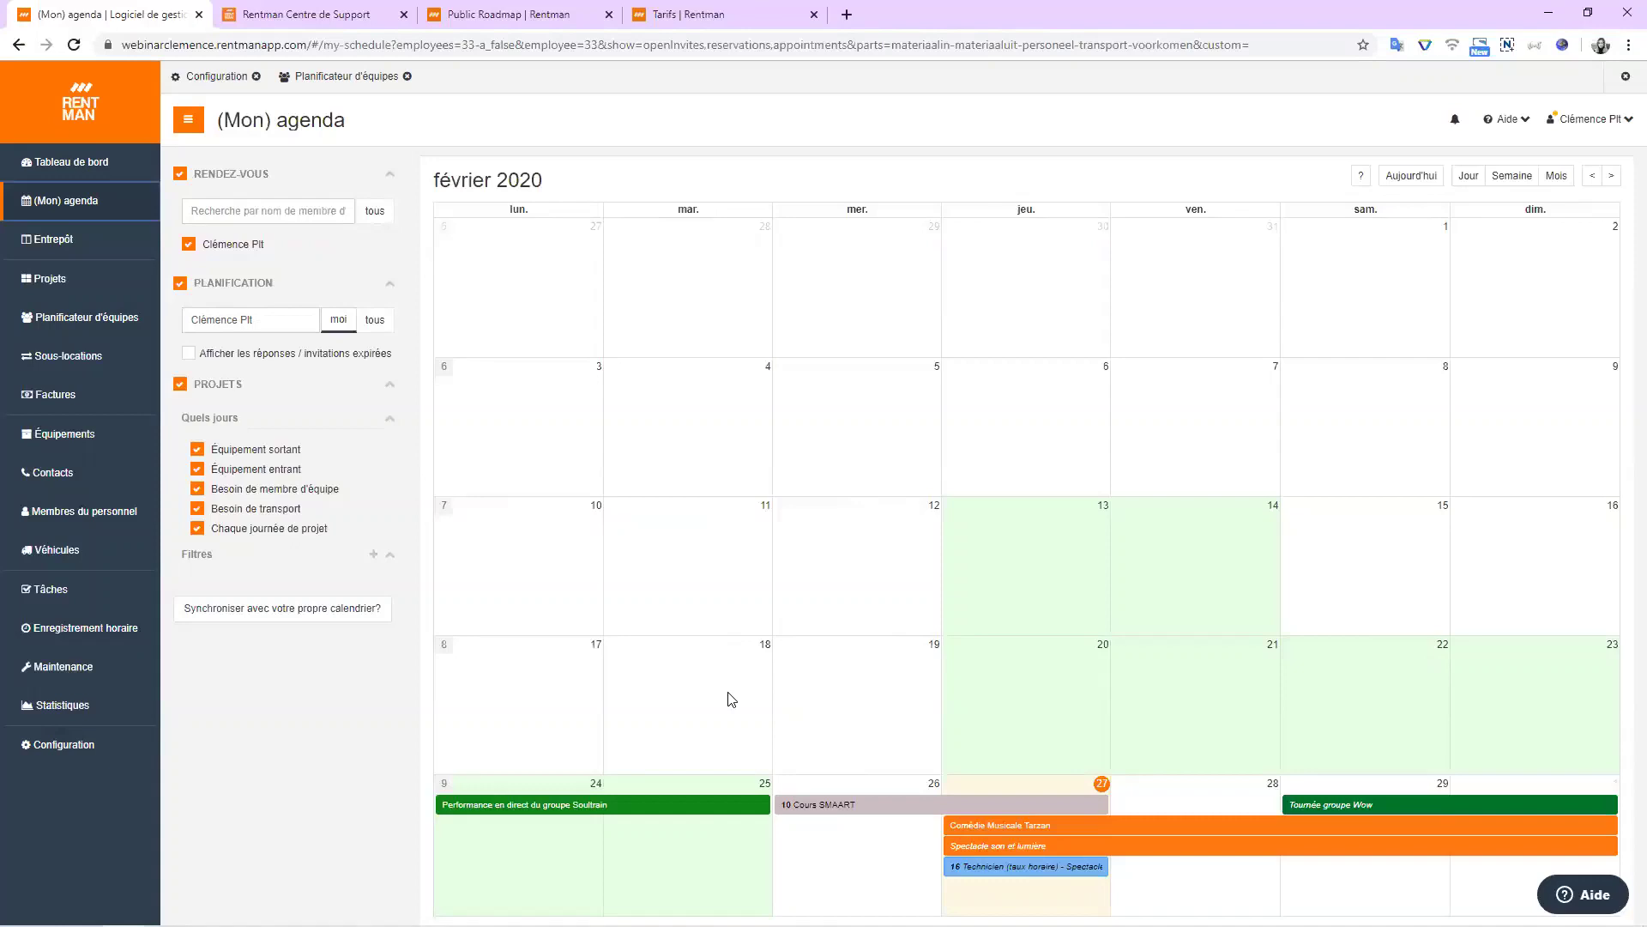
pyautogui.click(1609, 176)
pyautogui.click(1592, 175)
pyautogui.click(180, 385)
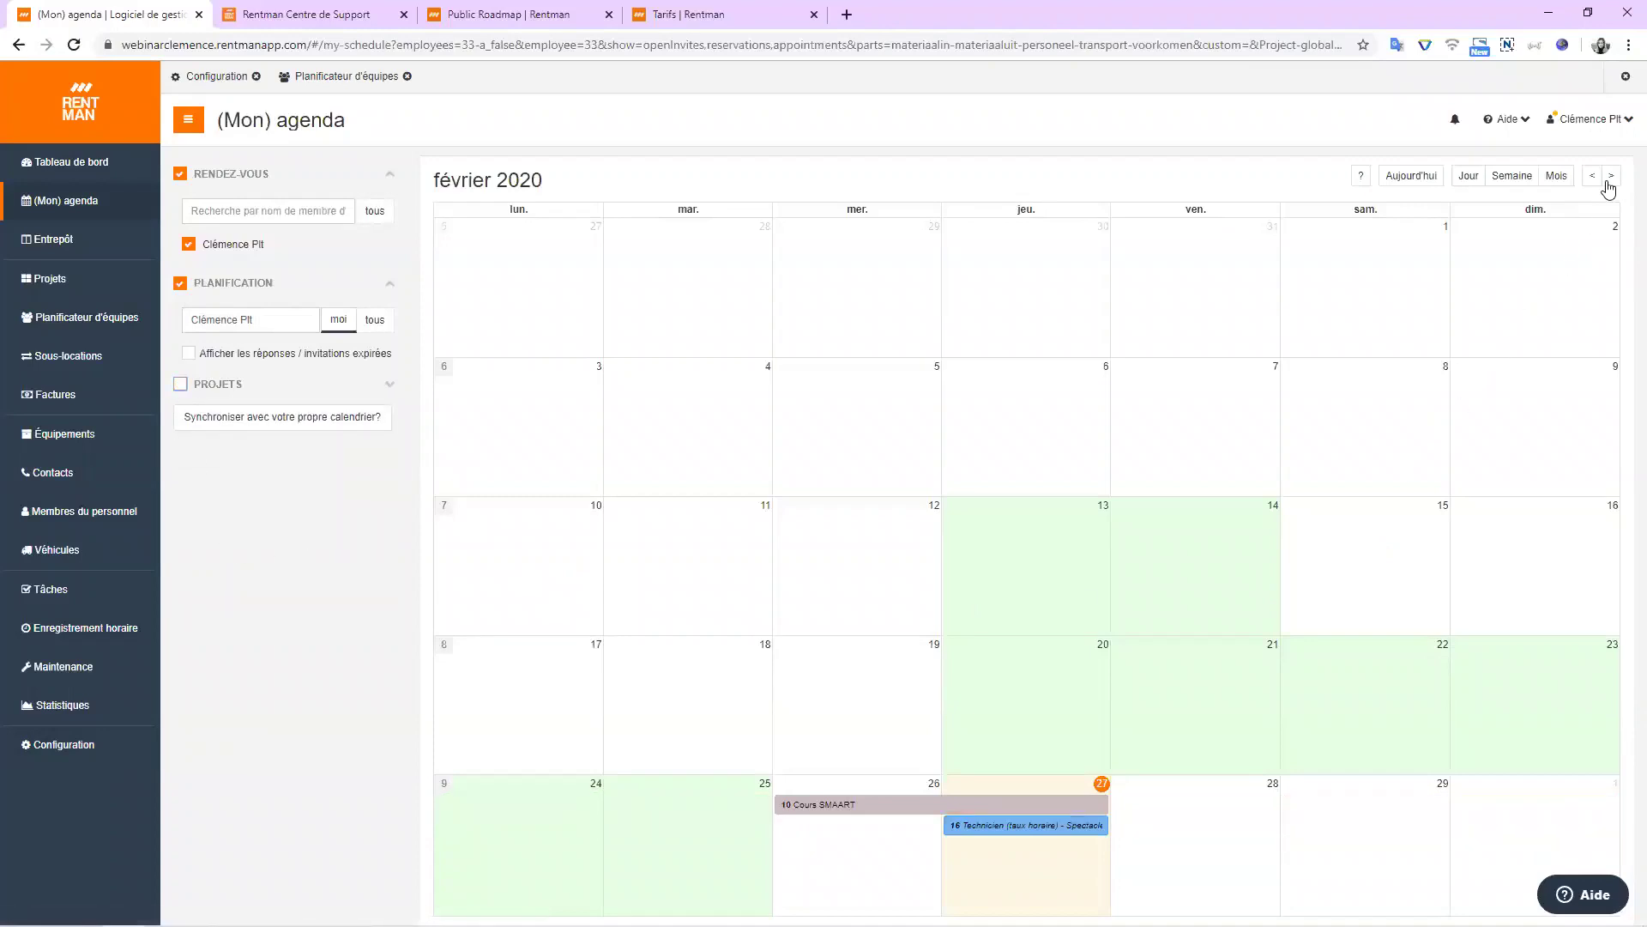
# Inspect the 27 February technician shift, recheck PROJETS, and move the agenda to March 2020.
pyautogui.click(1613, 176)
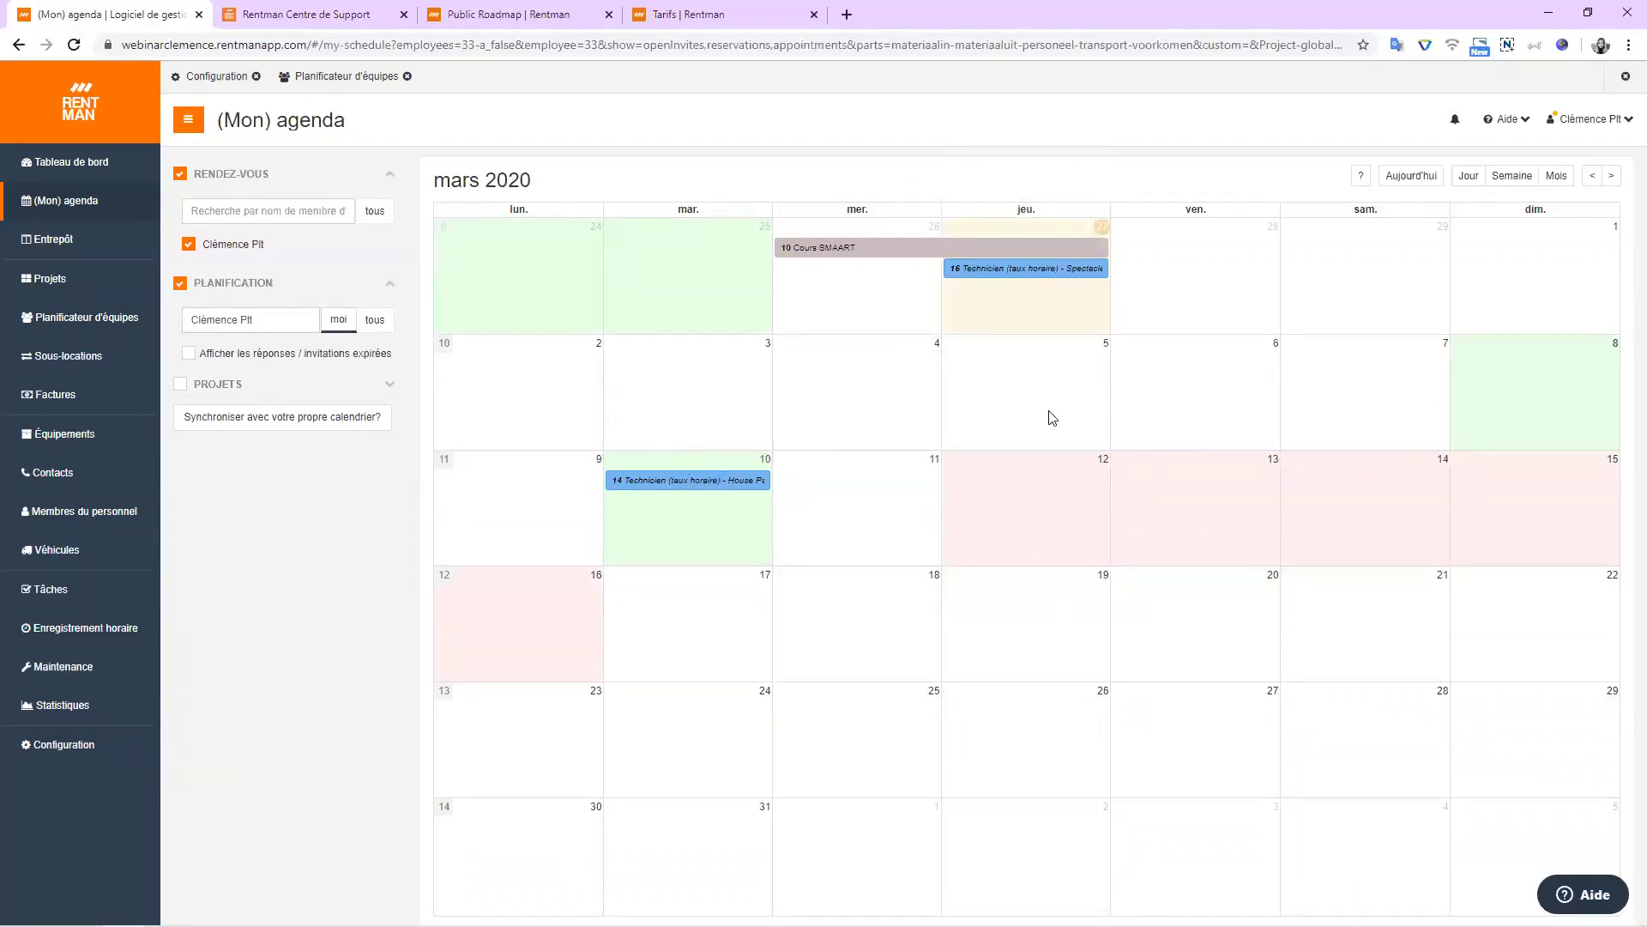
pyautogui.click(1592, 176)
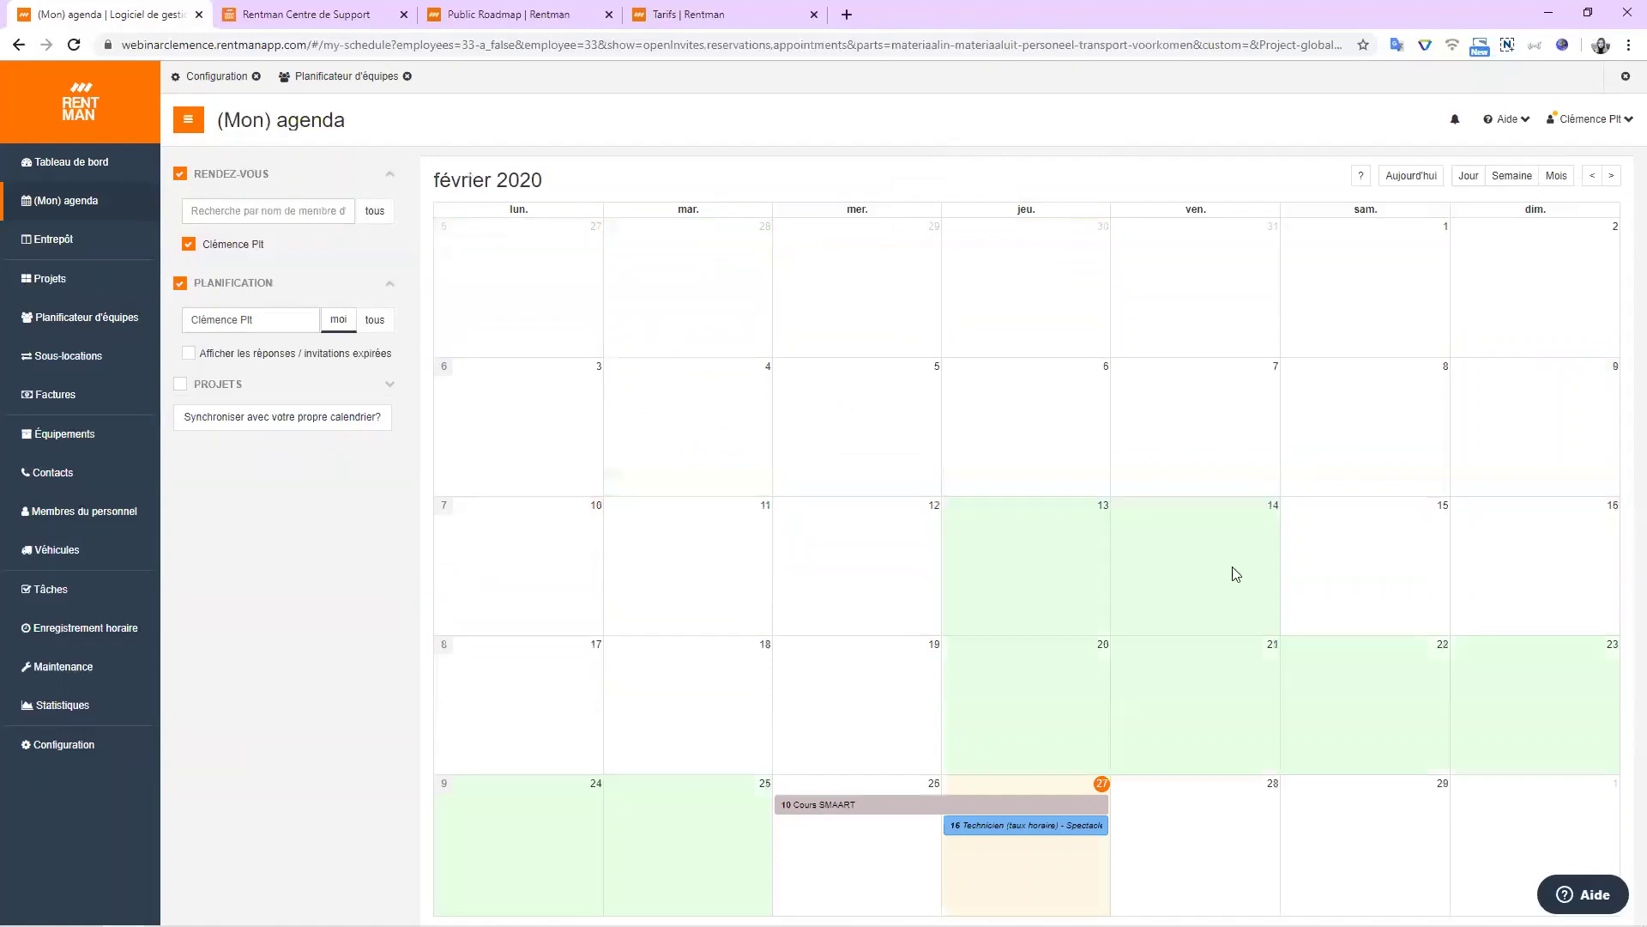
pyautogui.click(1048, 825)
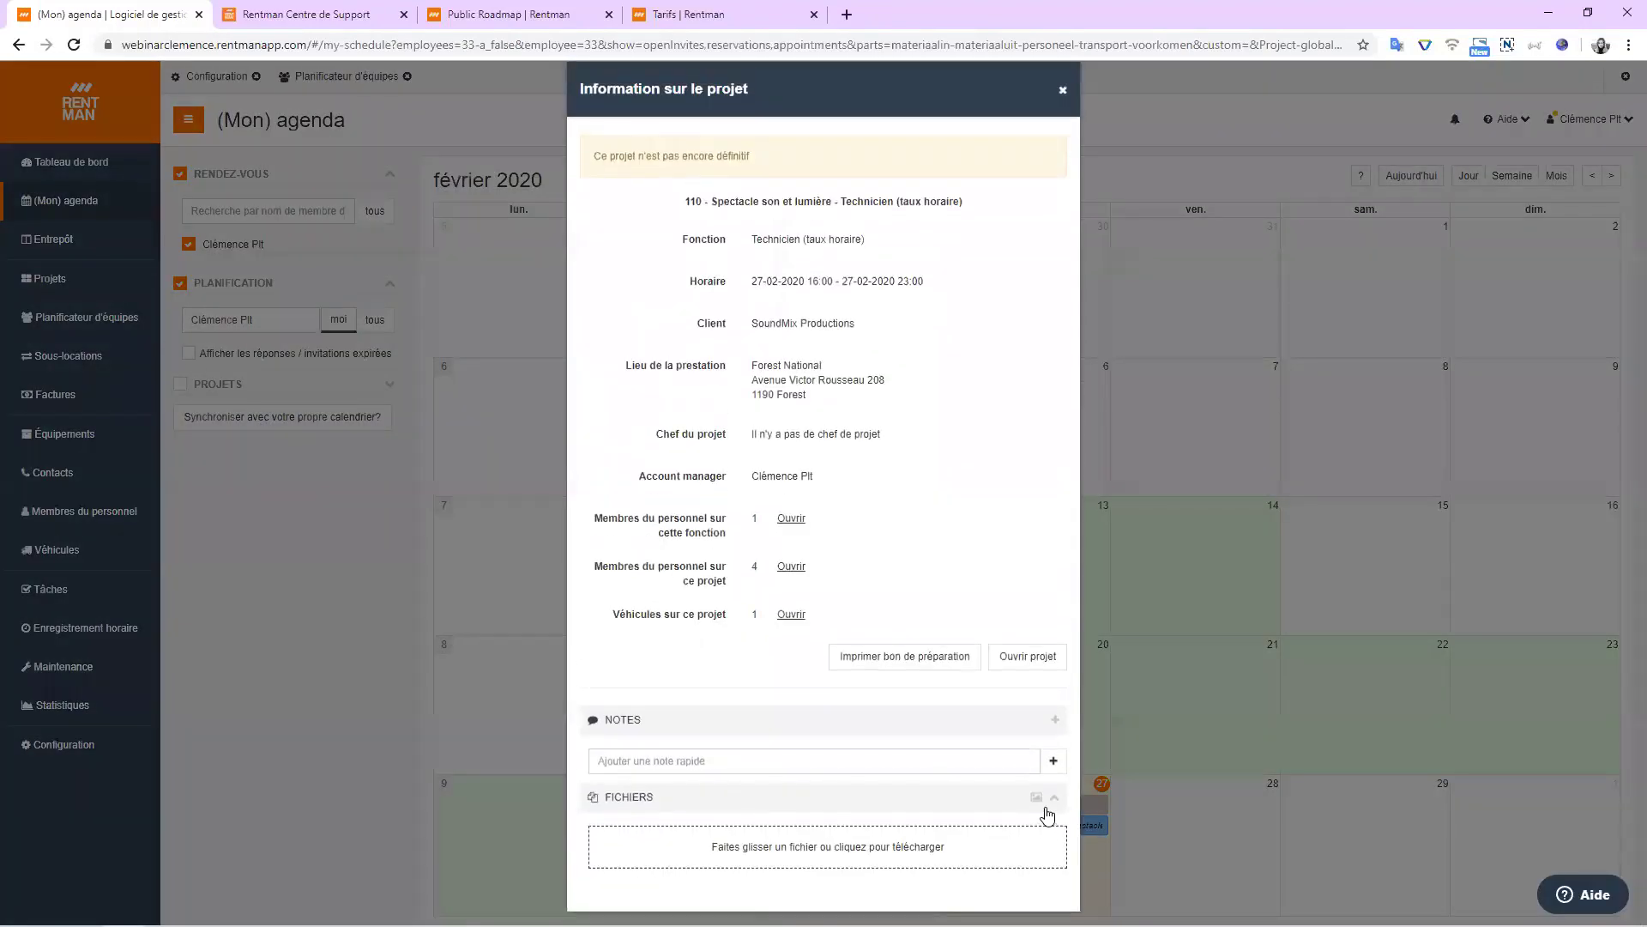
pyautogui.click(1064, 91)
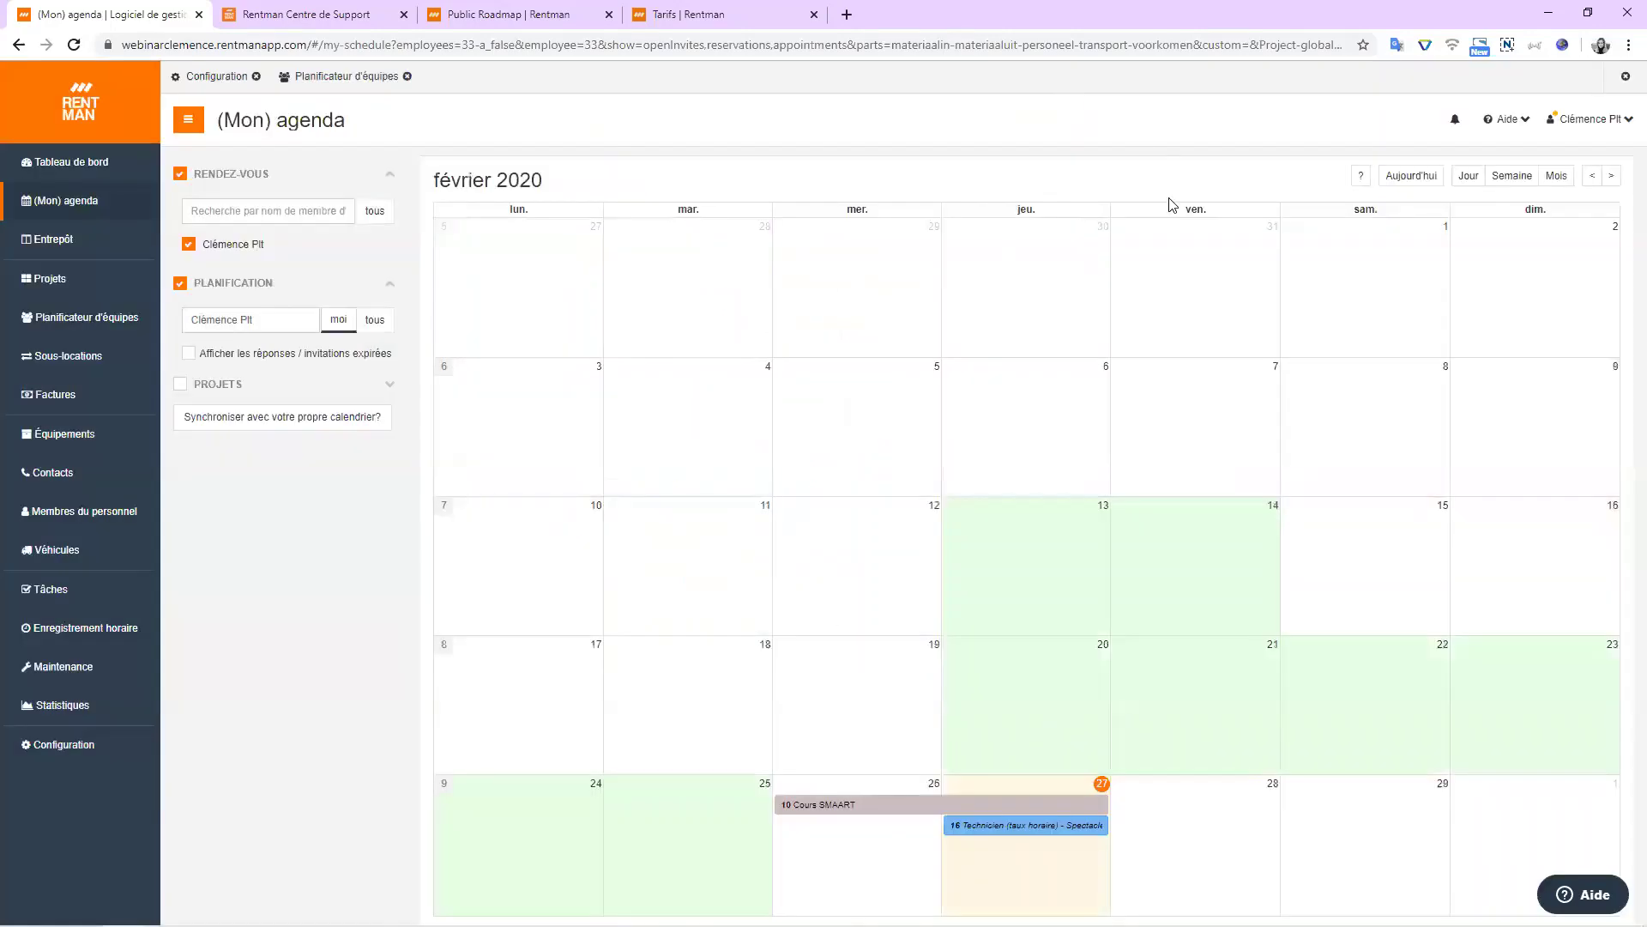
pyautogui.click(191, 384)
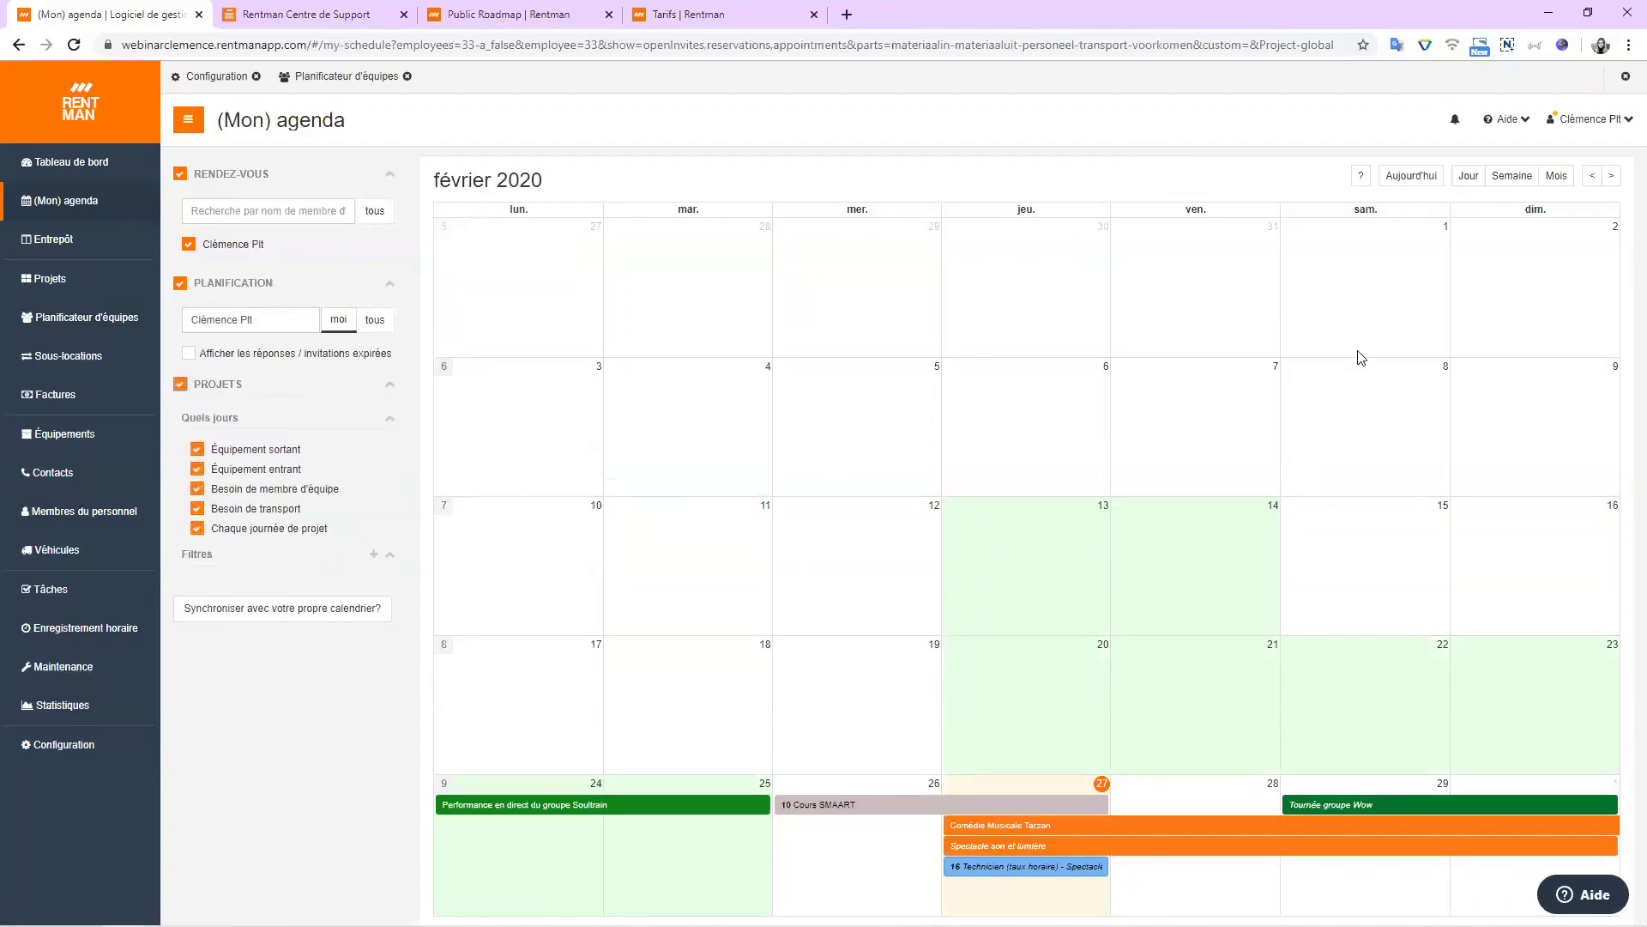
pyautogui.click(1612, 175)
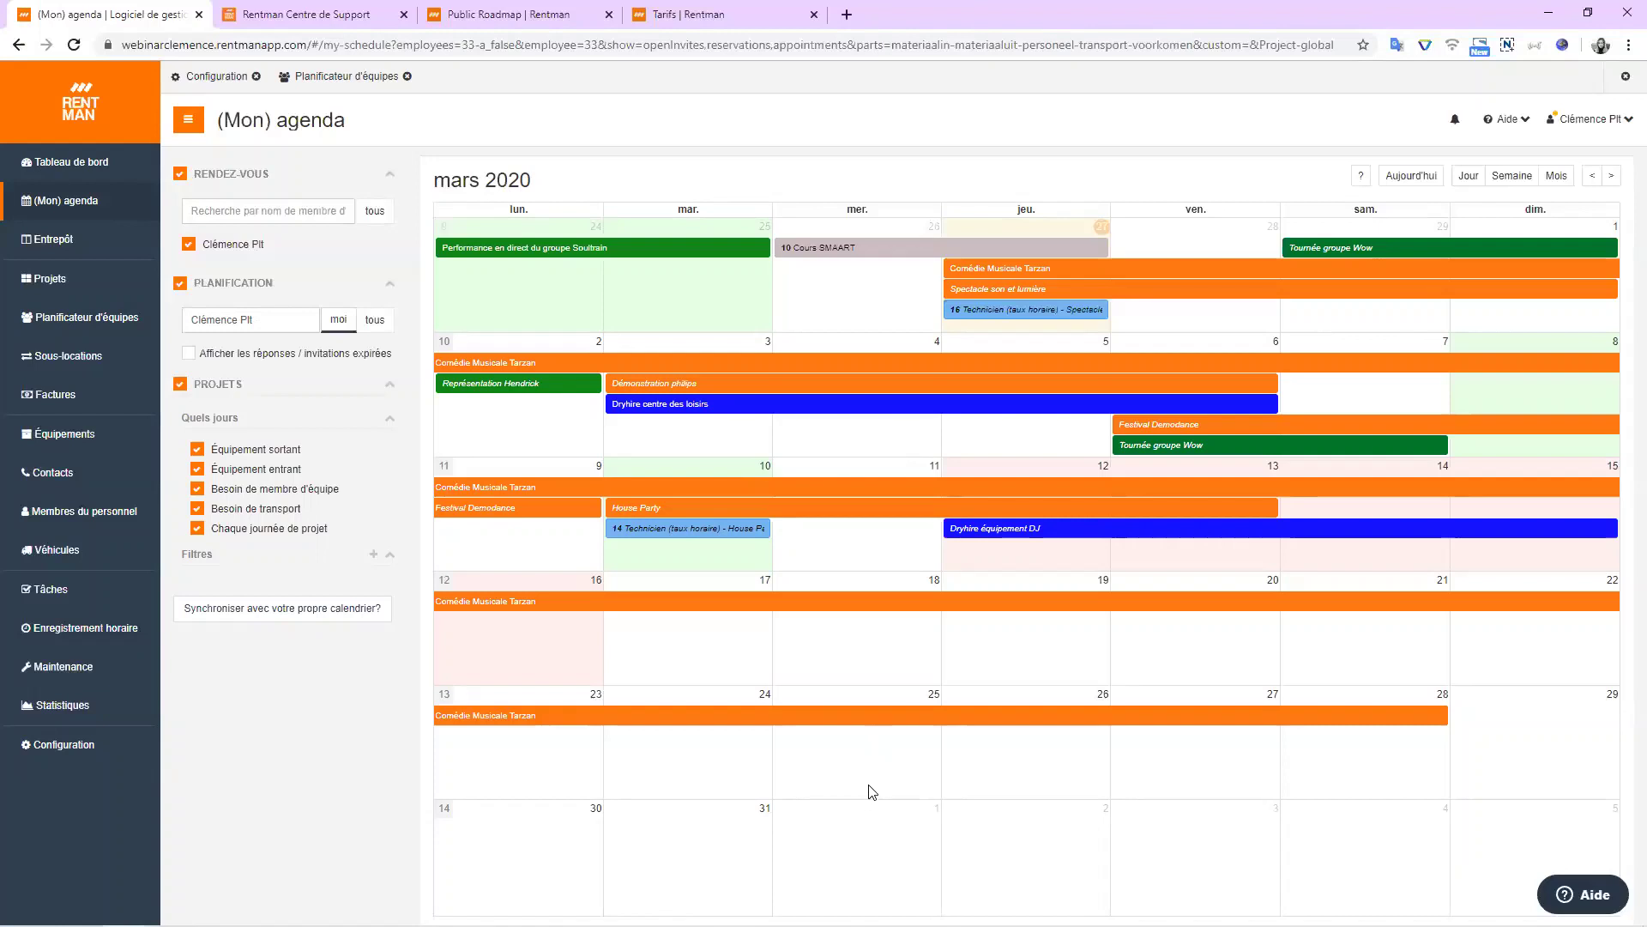
# Add a Disponibilité entry marking 24–26 March 2020 as Marquer comme indisponible.
pyautogui.moveTo(647, 768); pyautogui.dragTo(1080, 780)
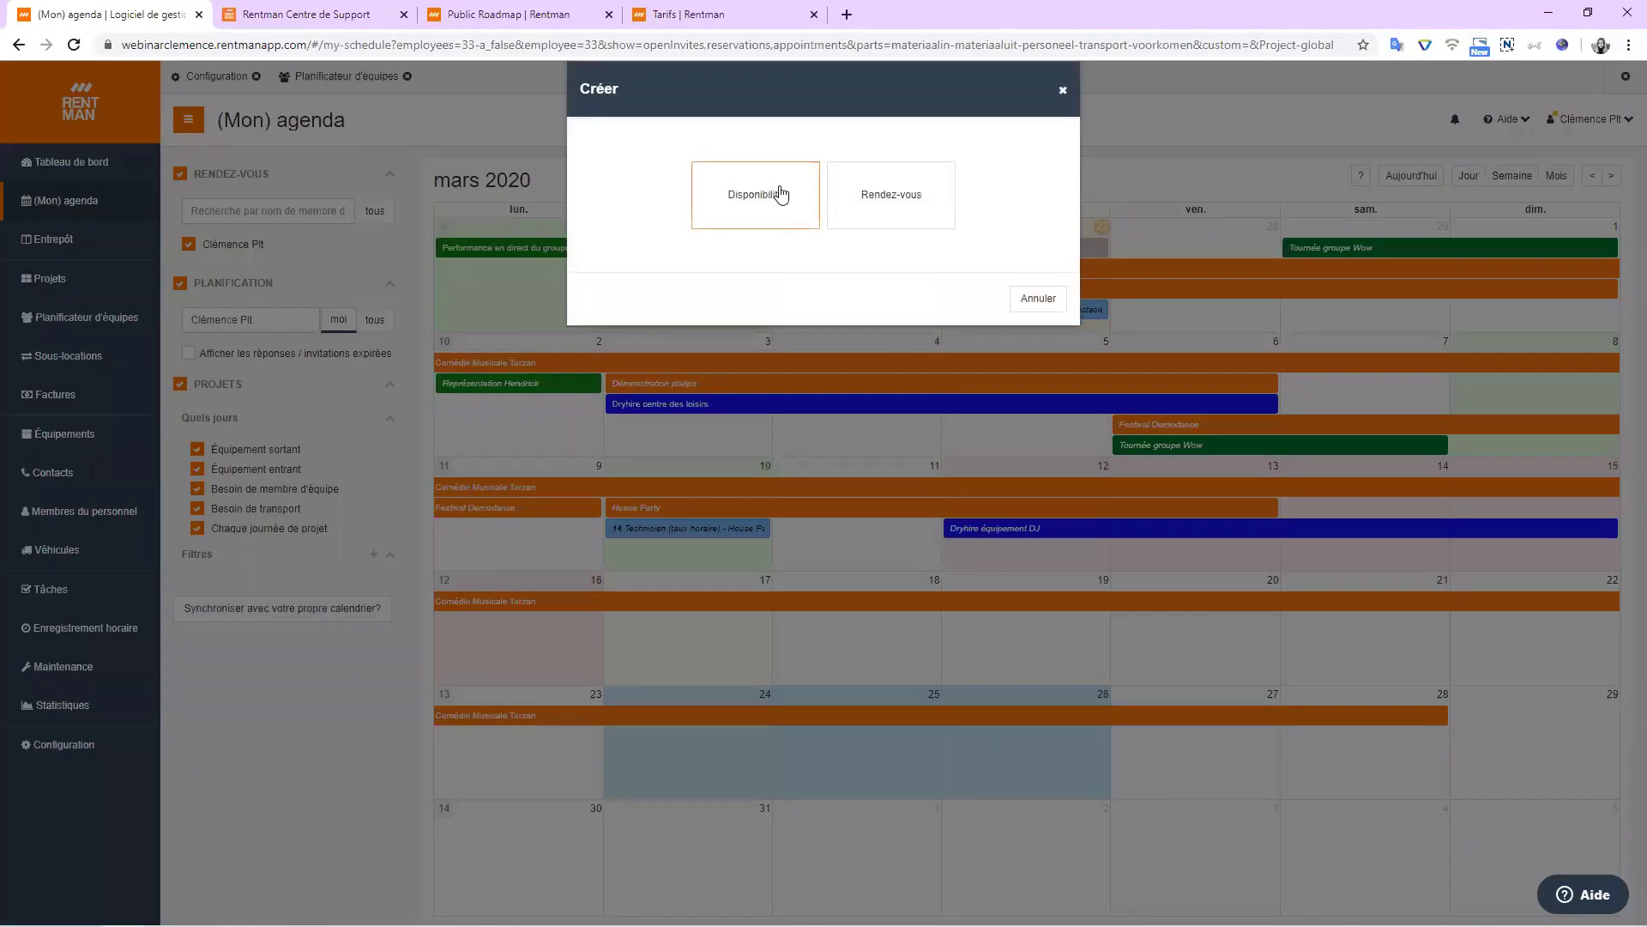
pyautogui.click(779, 195)
pyautogui.click(800, 176)
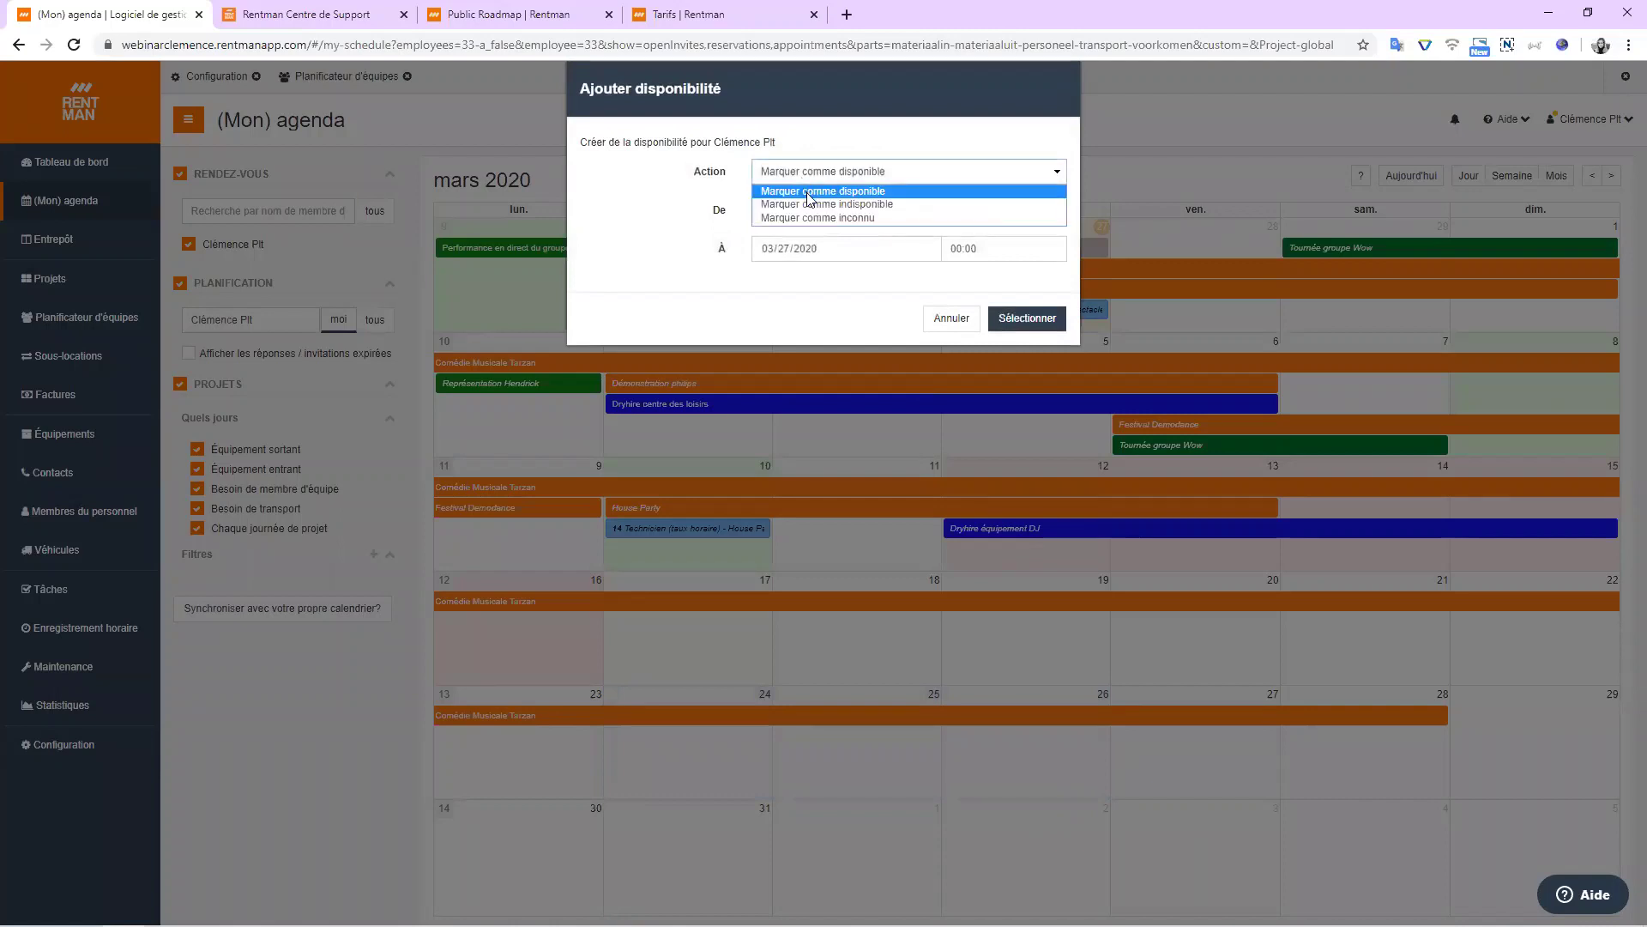
pyautogui.click(815, 204)
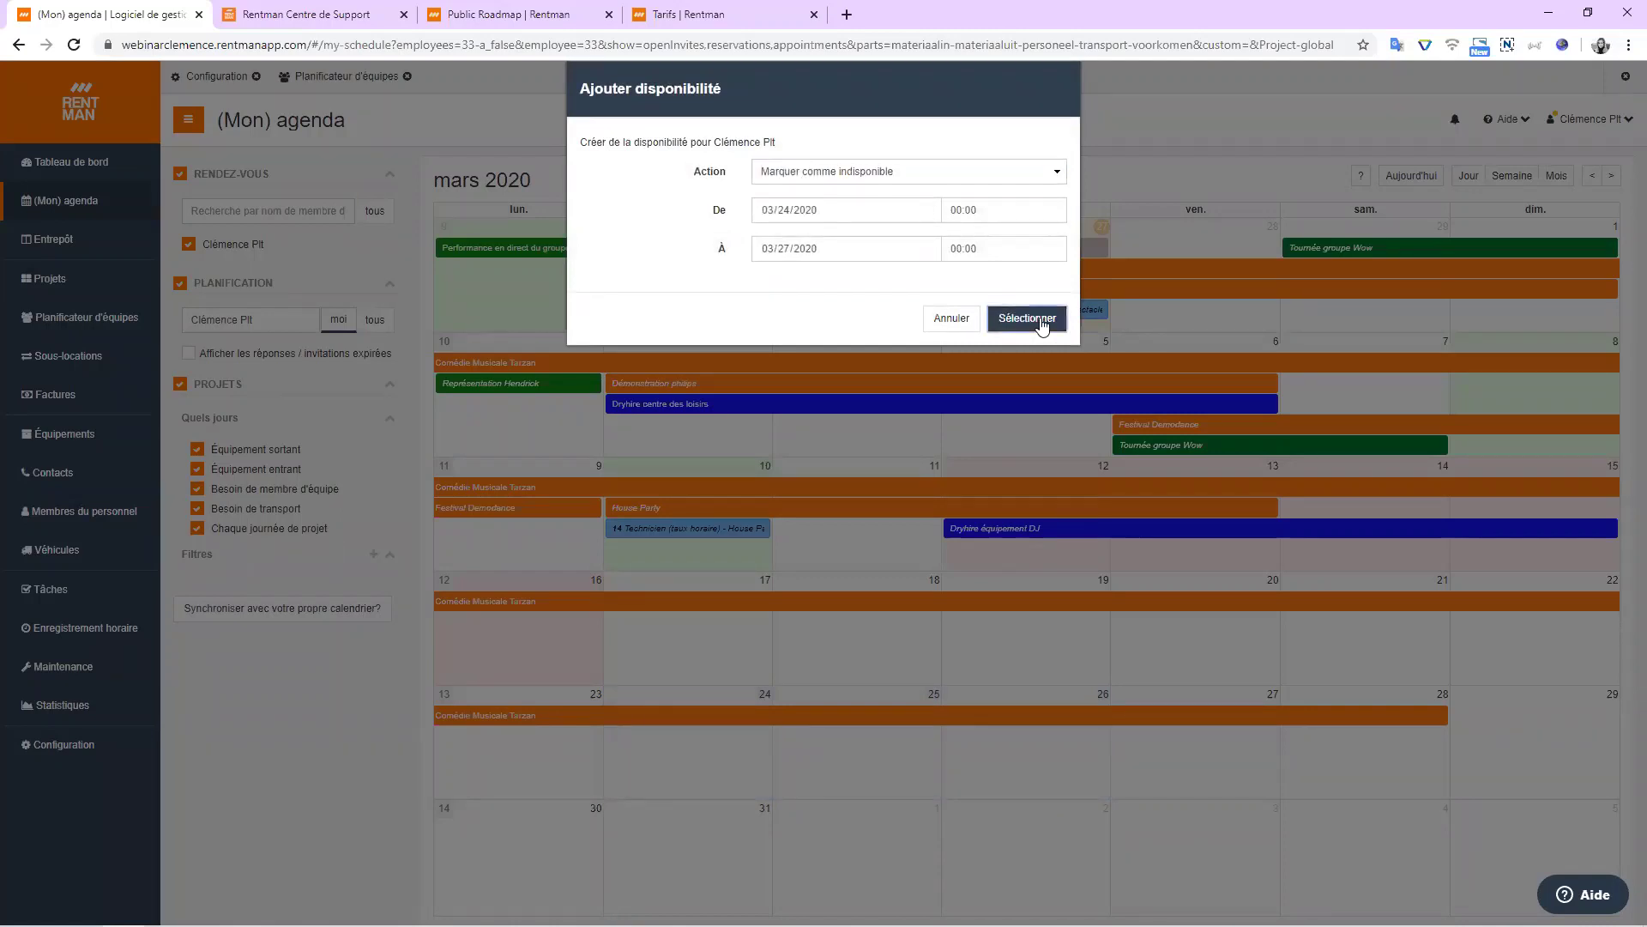
pyautogui.click(1042, 323)
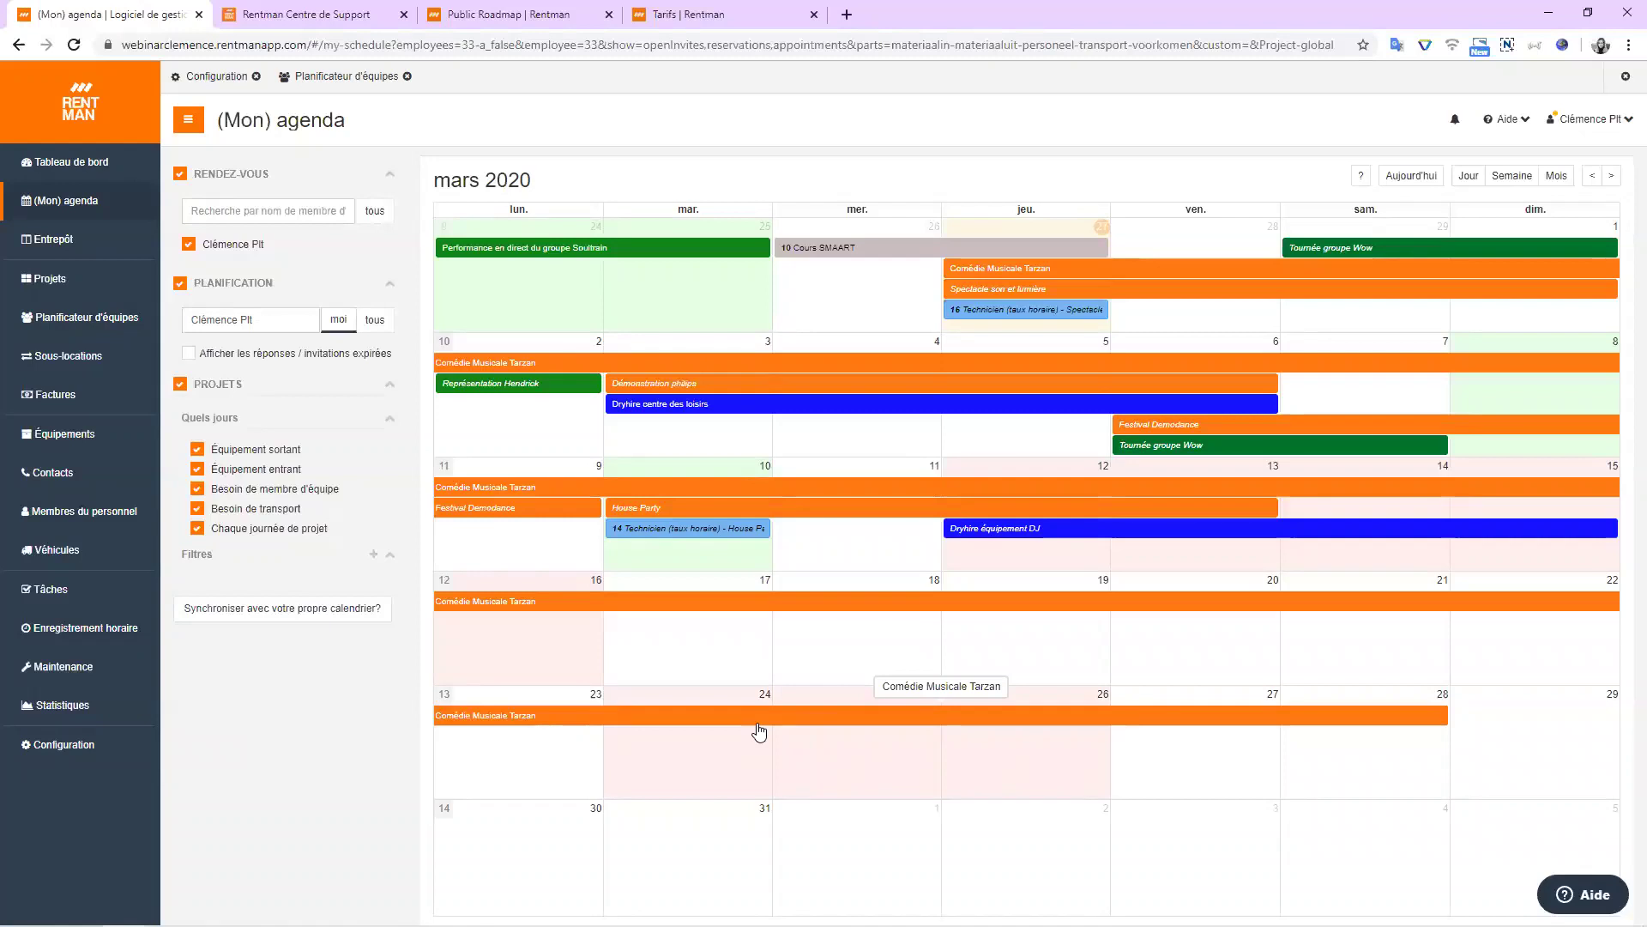
# Return the agenda to February 2020 and review the calendar-sync settings before closing them.
pyautogui.click(1592, 175)
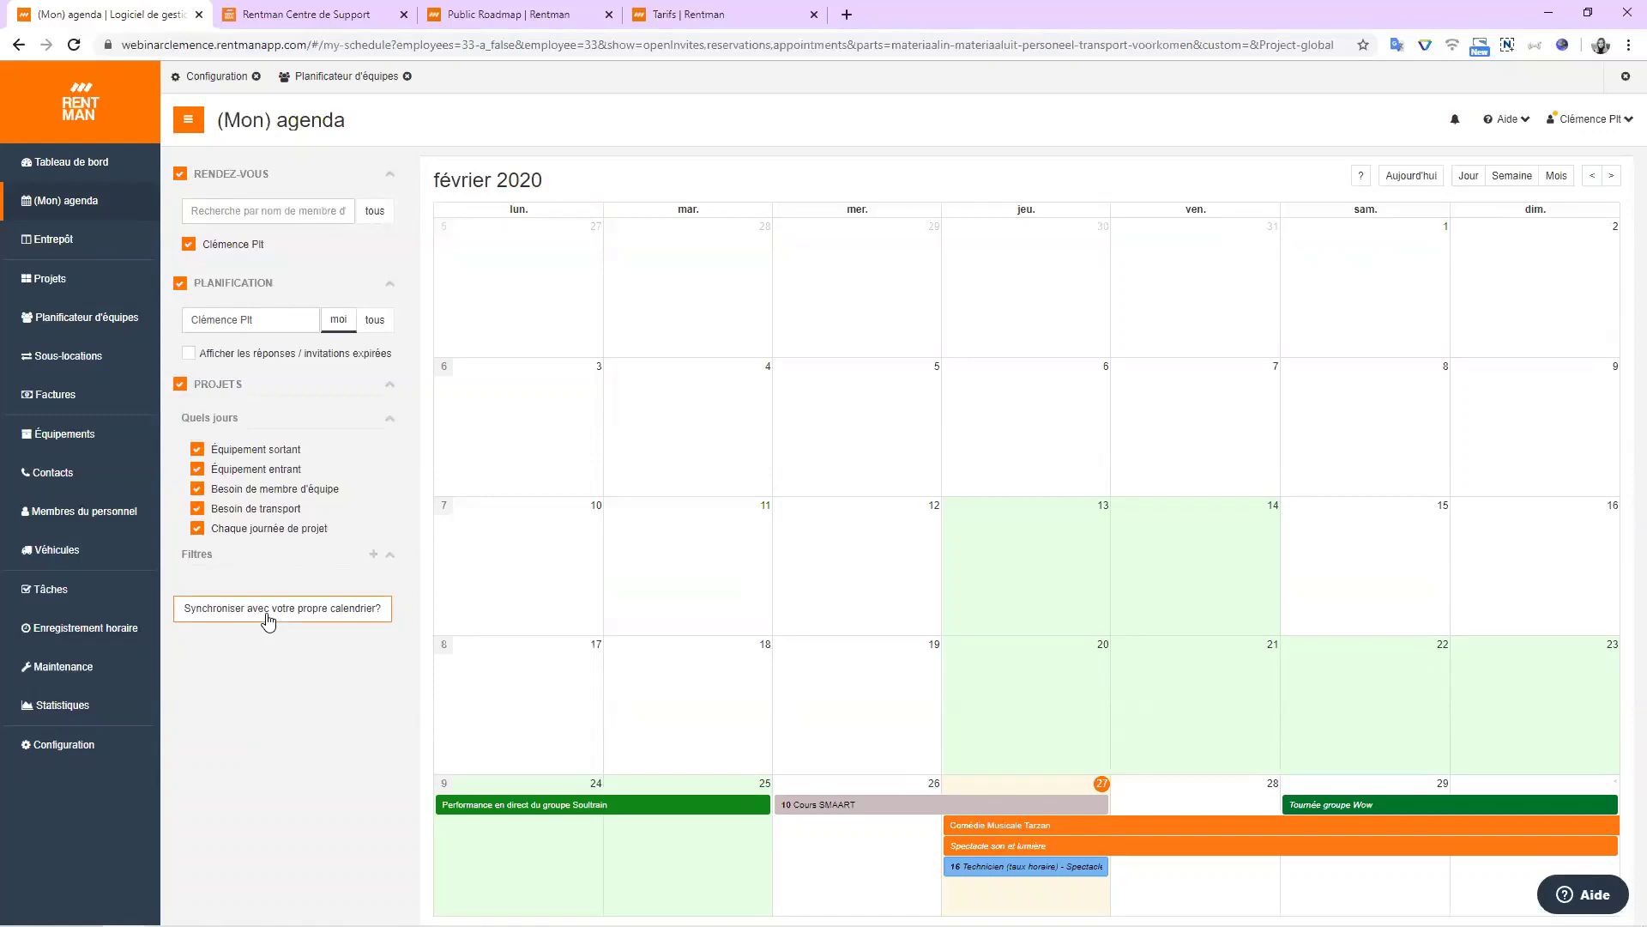
pyautogui.click(268, 611)
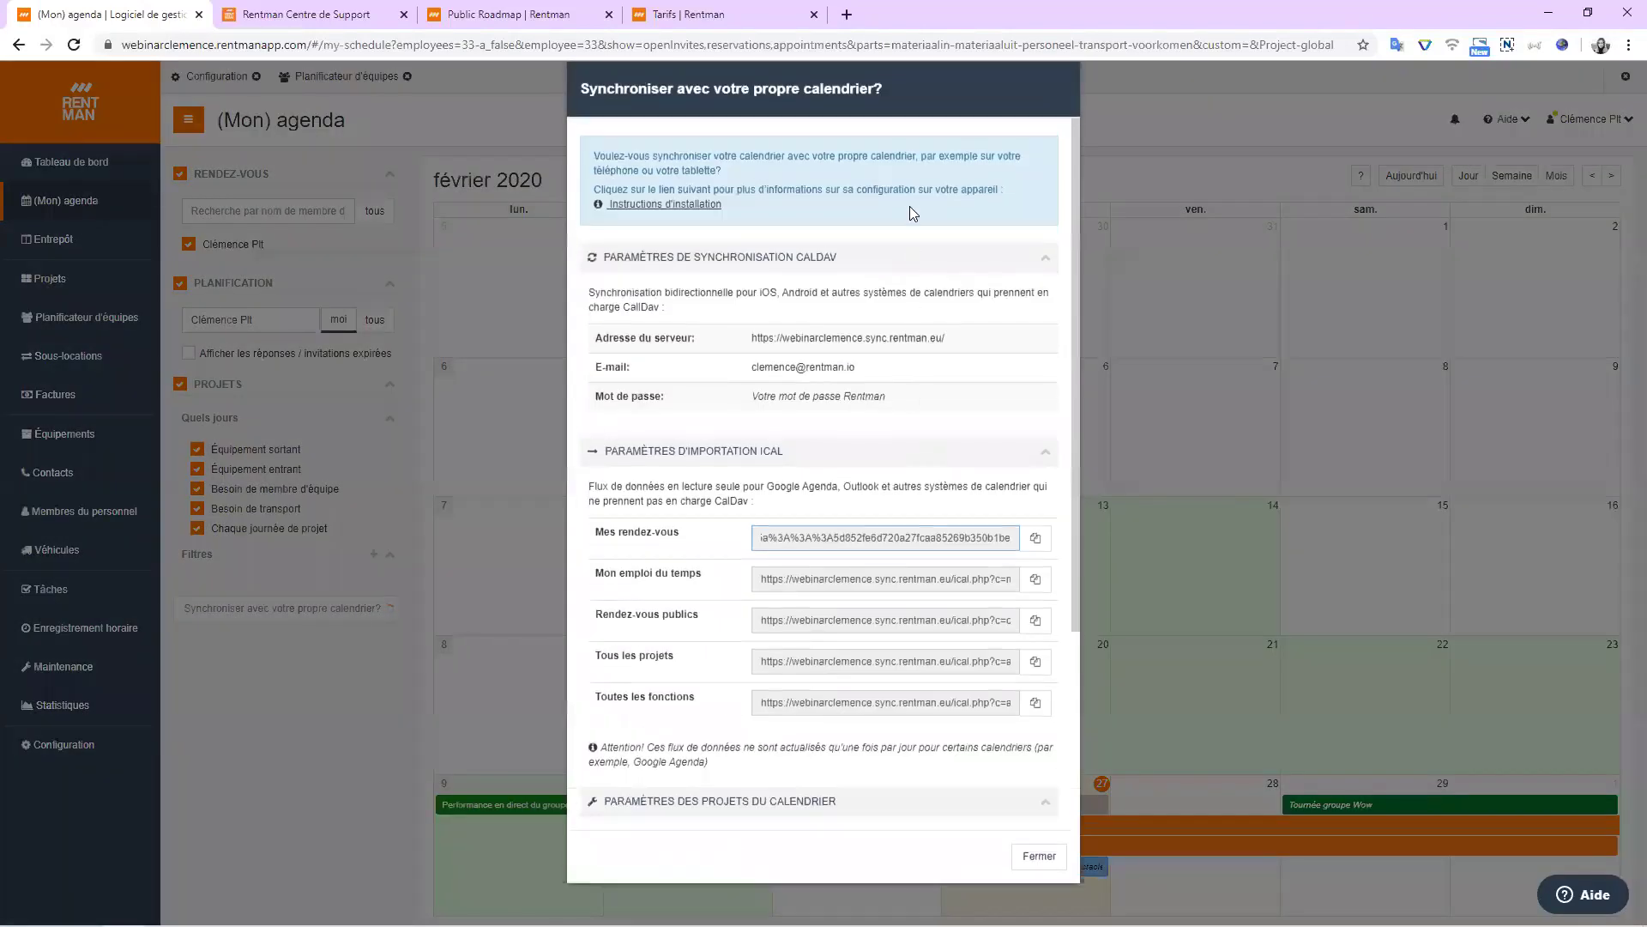
pyautogui.scroll(-1, 906, 729)
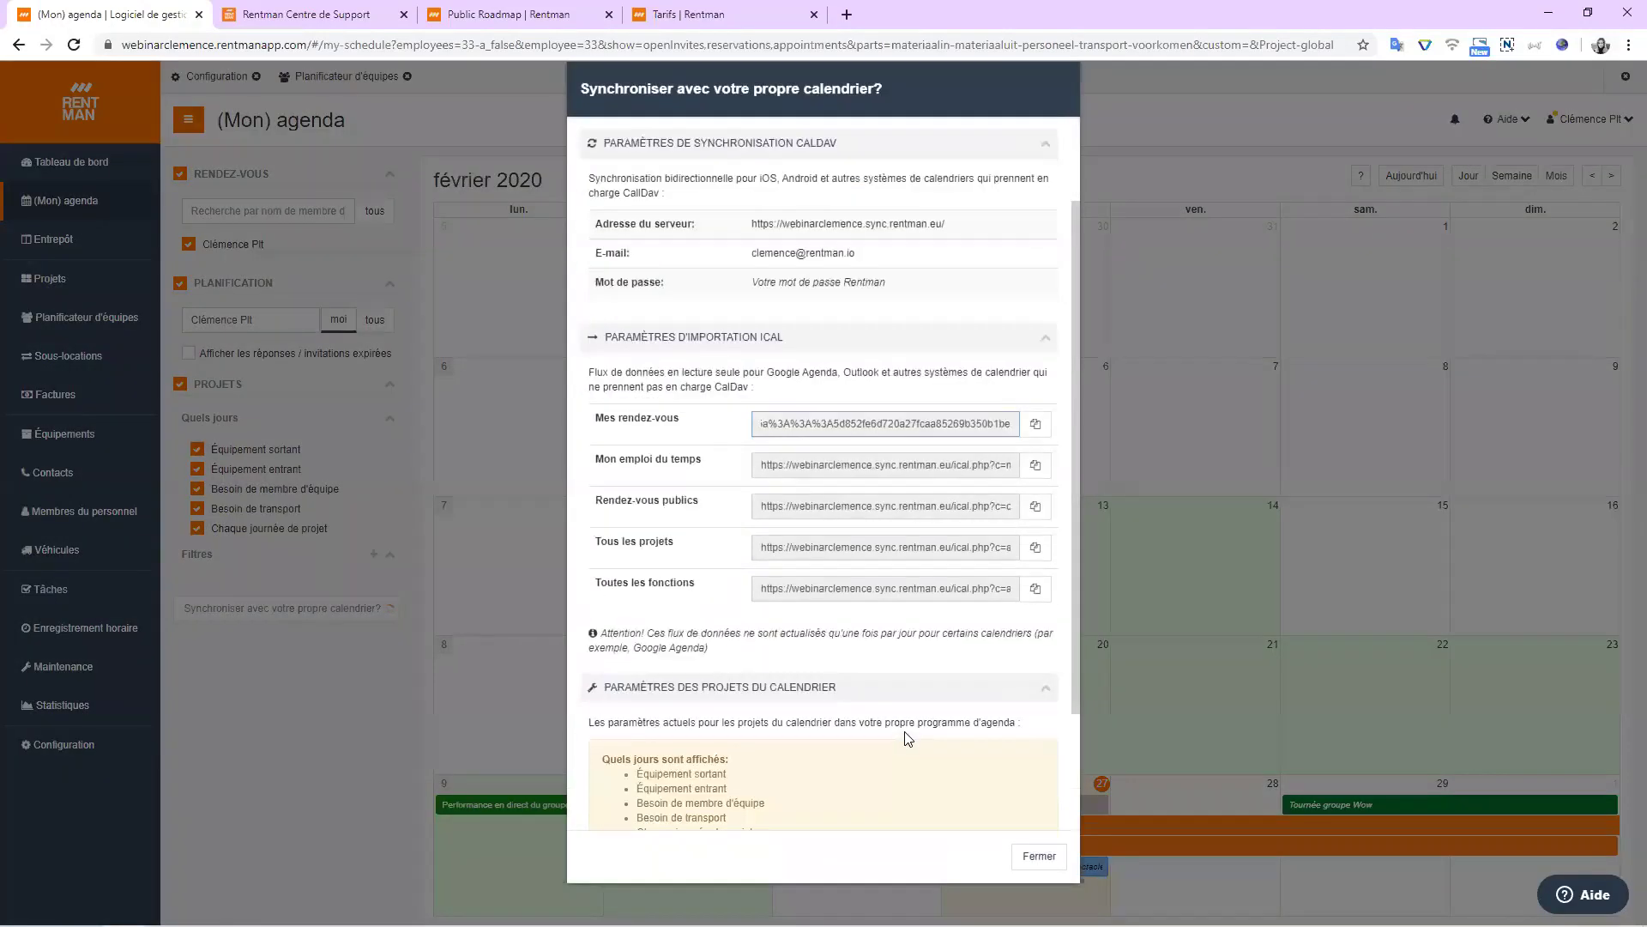
pyautogui.scroll(-1, 908, 737)
pyautogui.scroll(2, 906, 735)
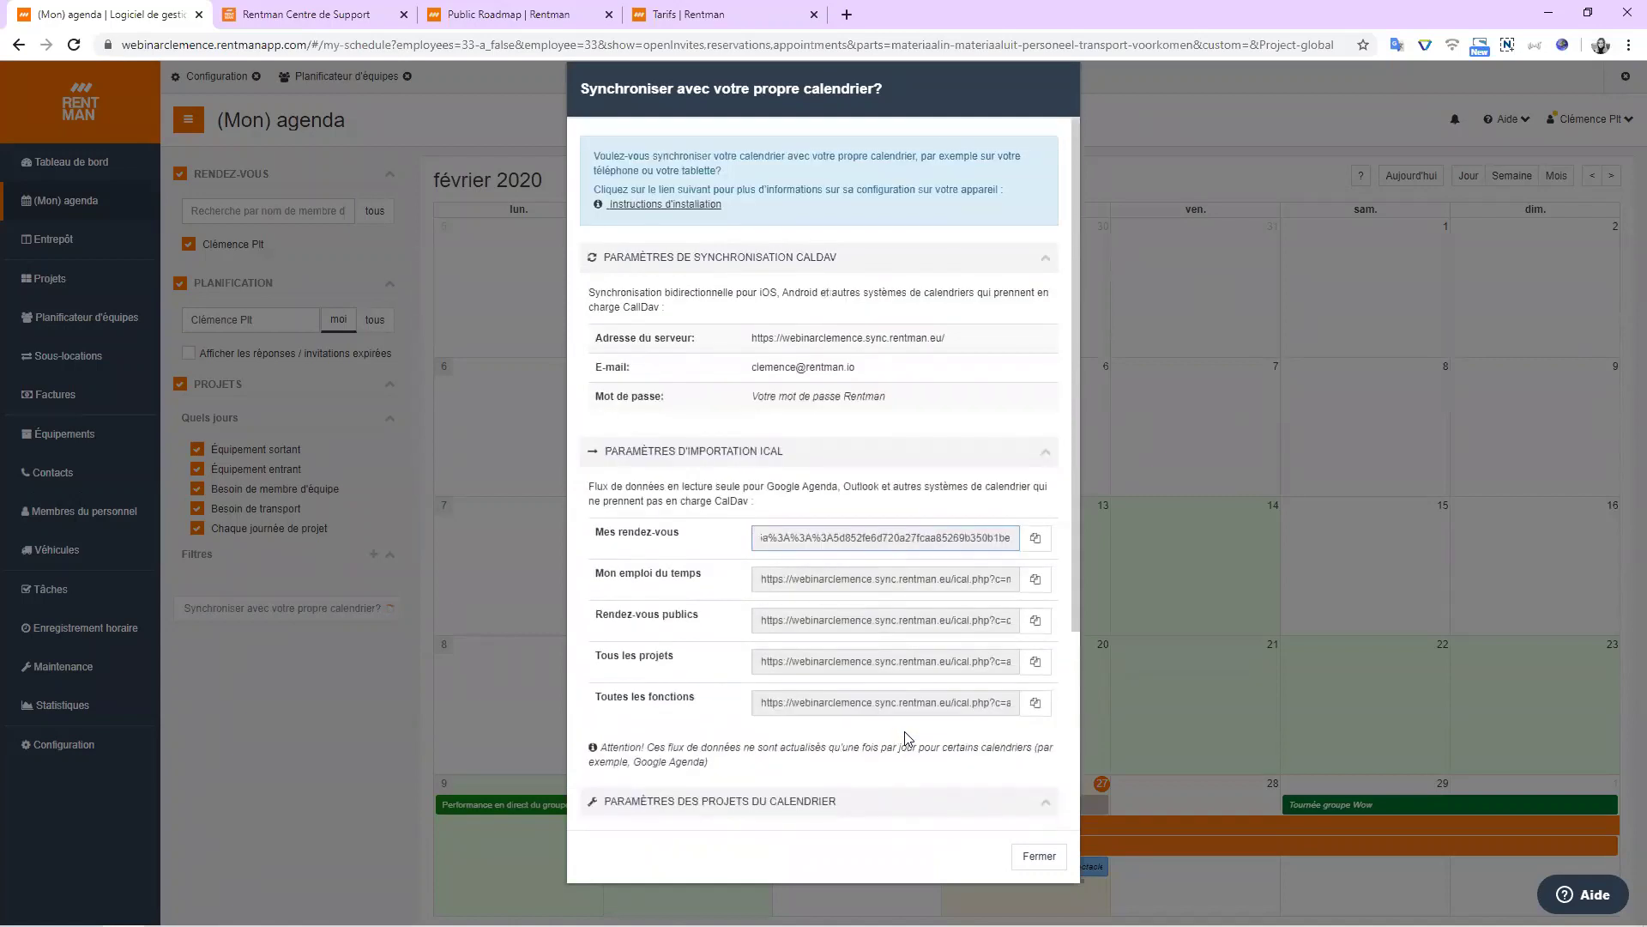
pyautogui.click(1038, 858)
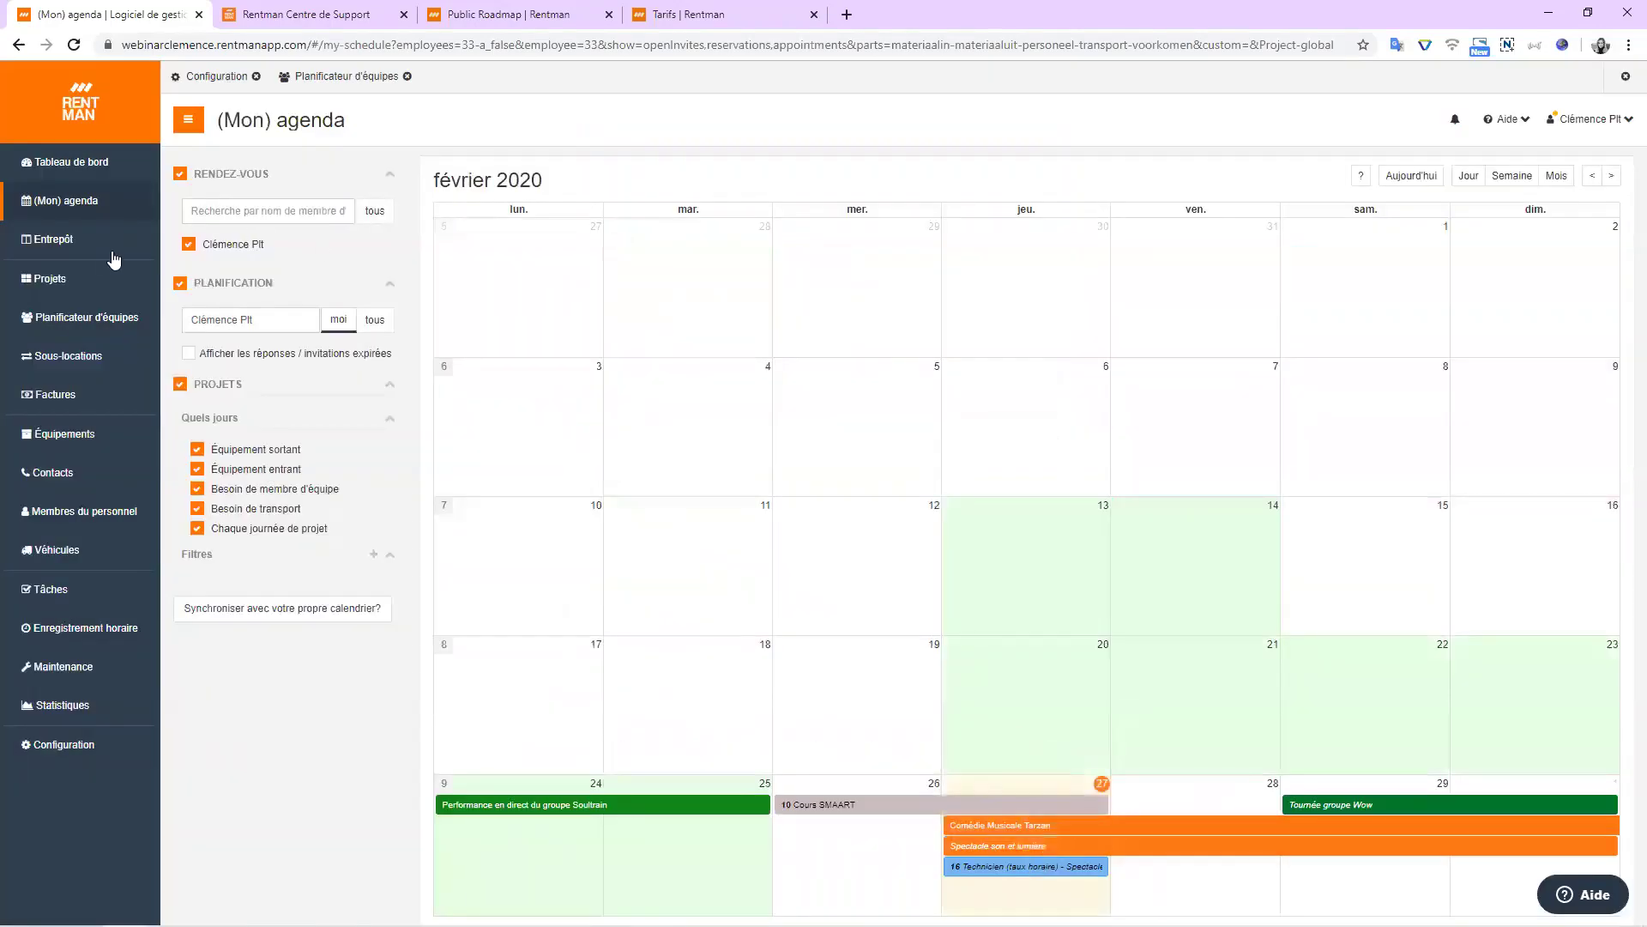
# Open the Équipements inventory list and scroll through its Dossiers folder panel.
pyautogui.click(66, 446)
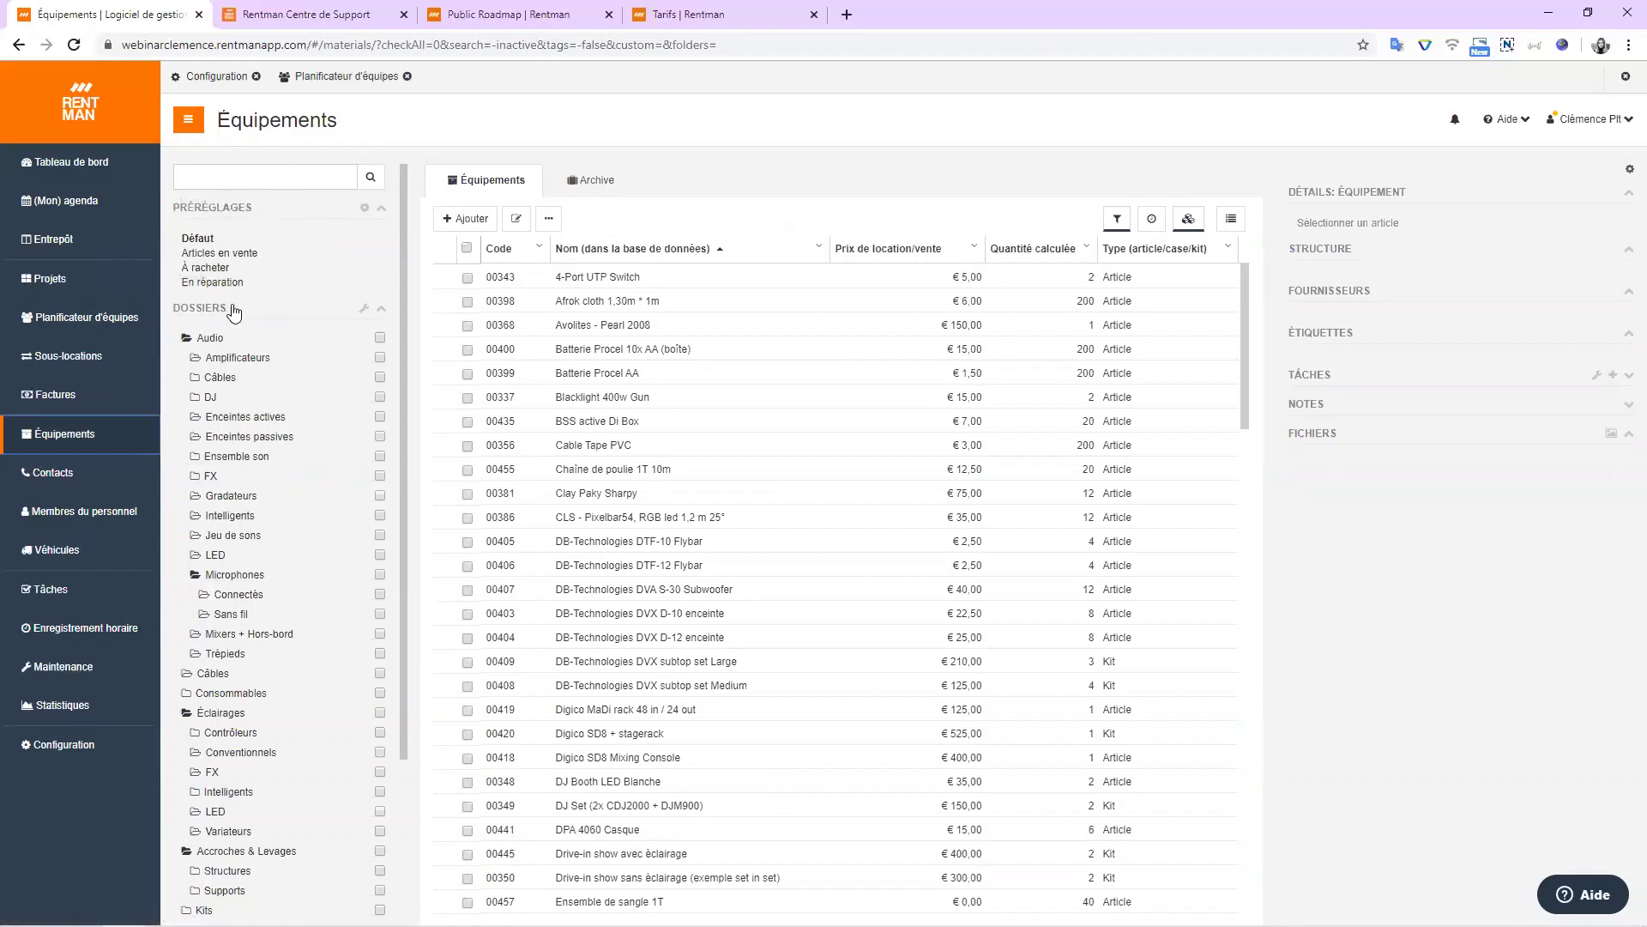
pyautogui.scroll(-3, 228, 412)
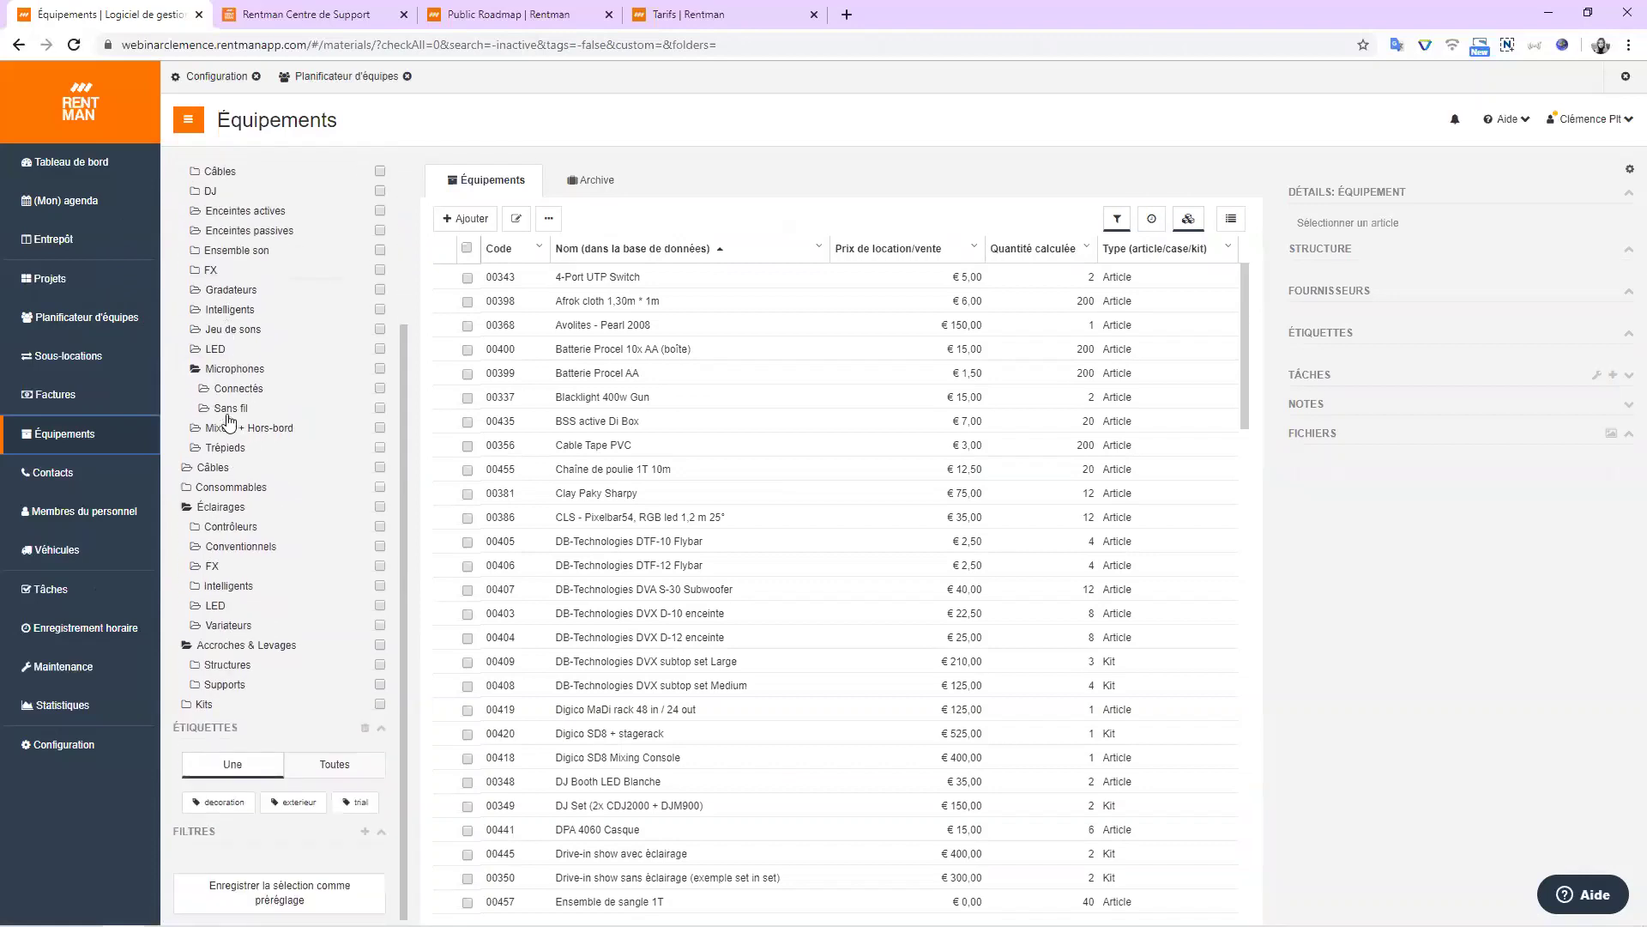
pyautogui.scroll(2, 287, 660)
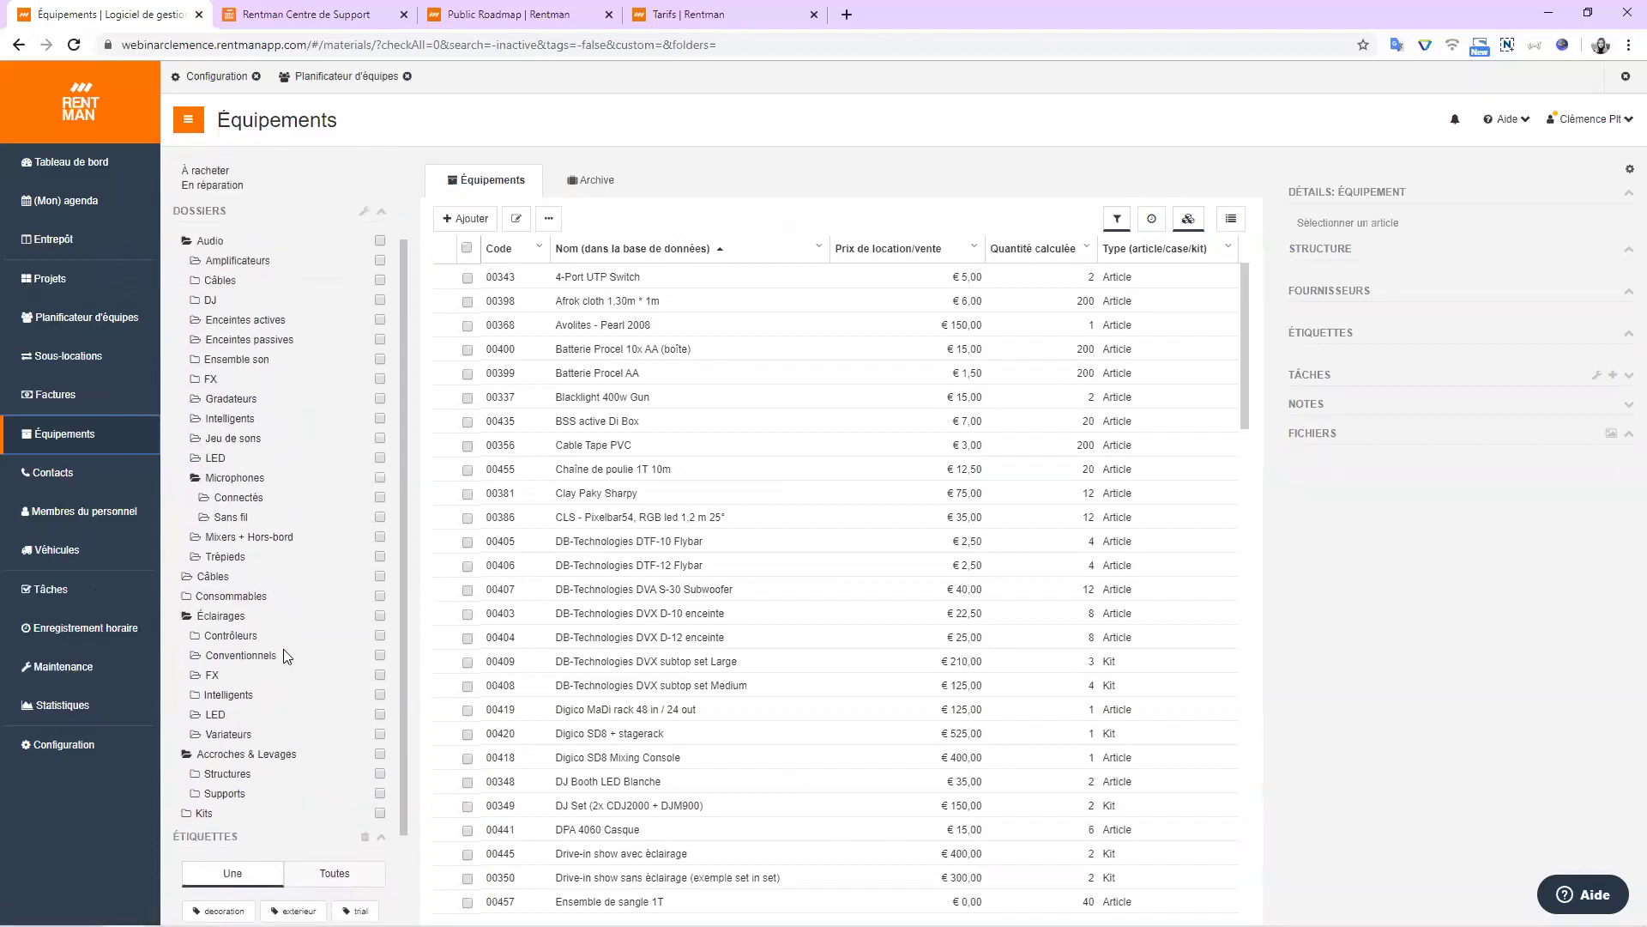
pyautogui.scroll(2, 287, 657)
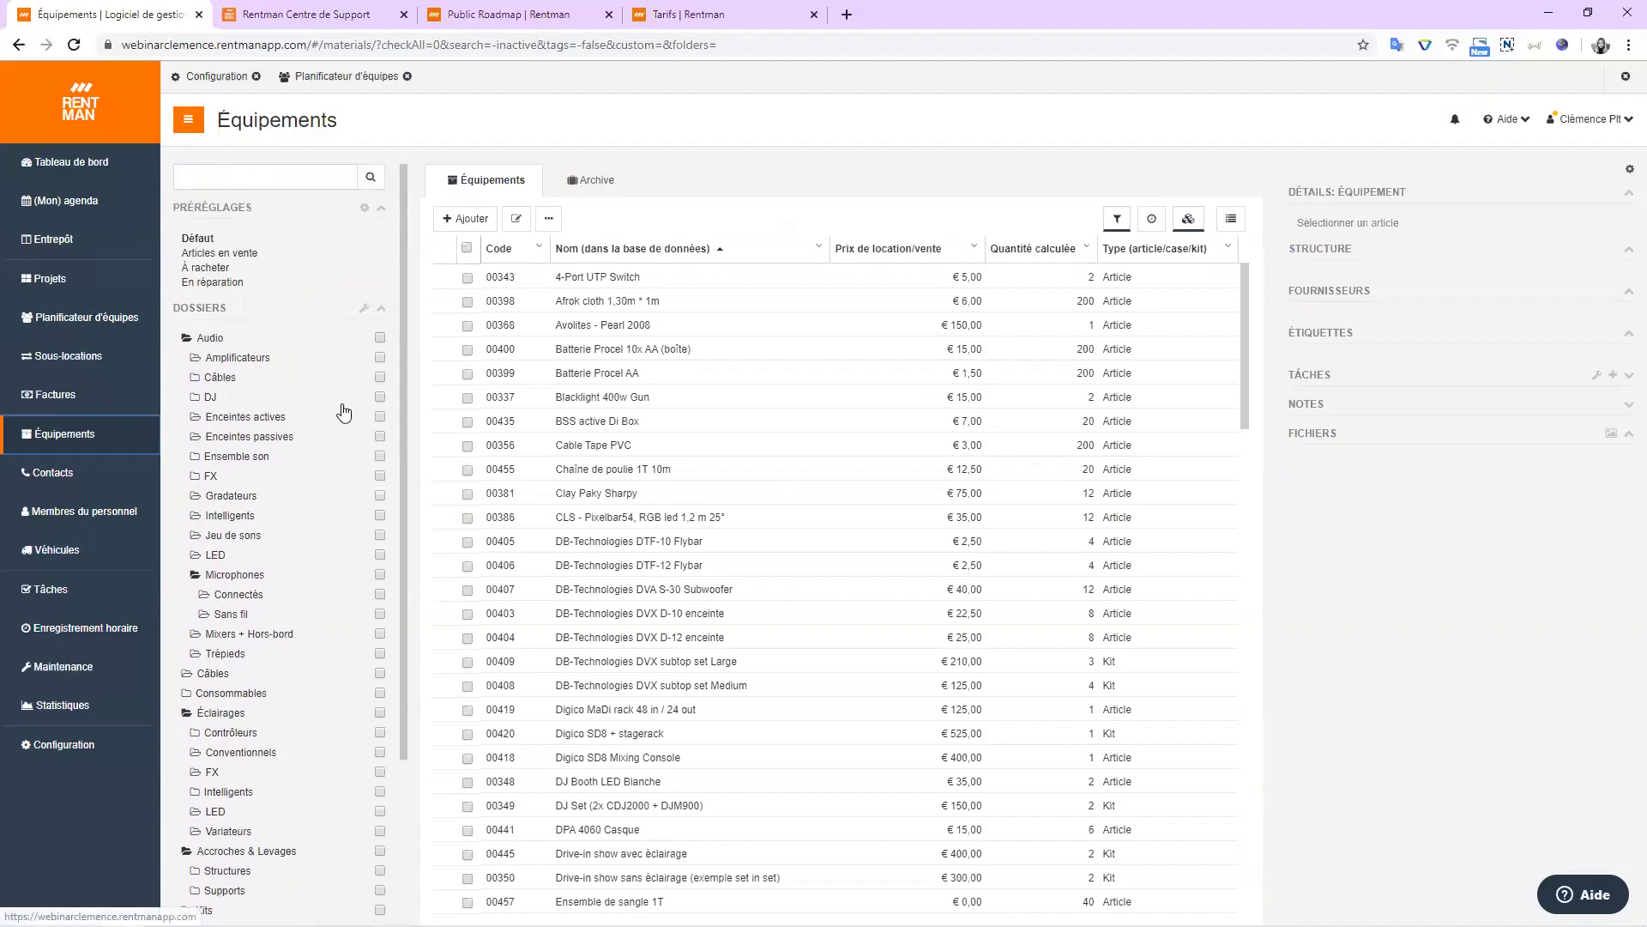
pyautogui.scroll(-3, 364, 326)
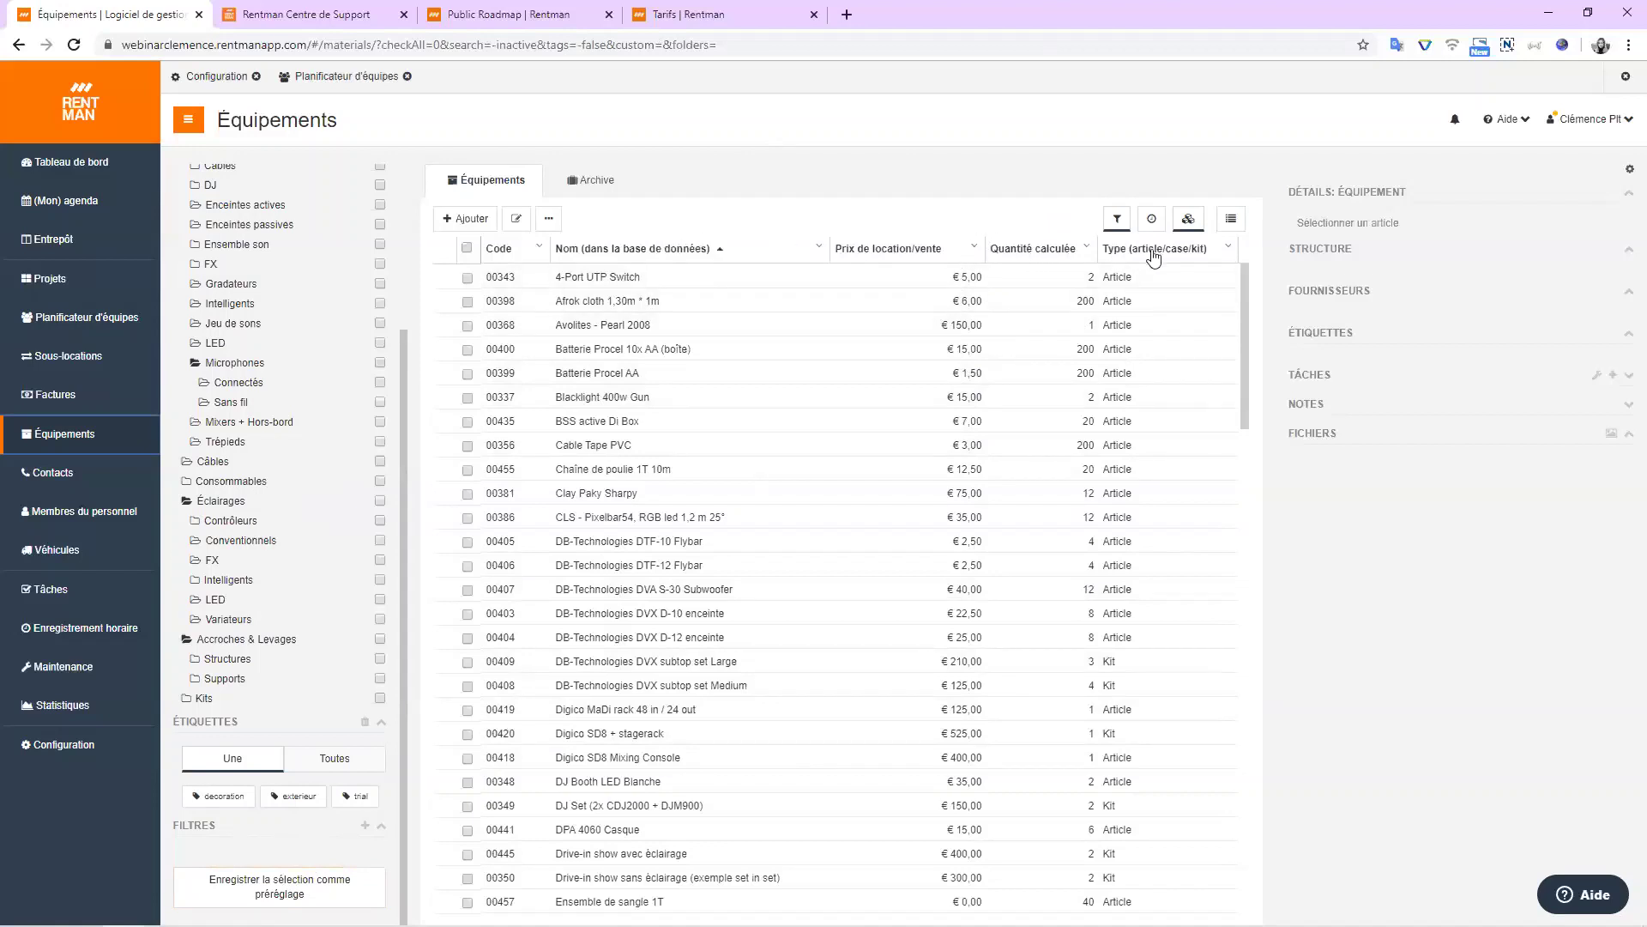
# Browse the add-column fields in the Éditer la liste dialog and close it without changes.
pyautogui.click(1086, 249)
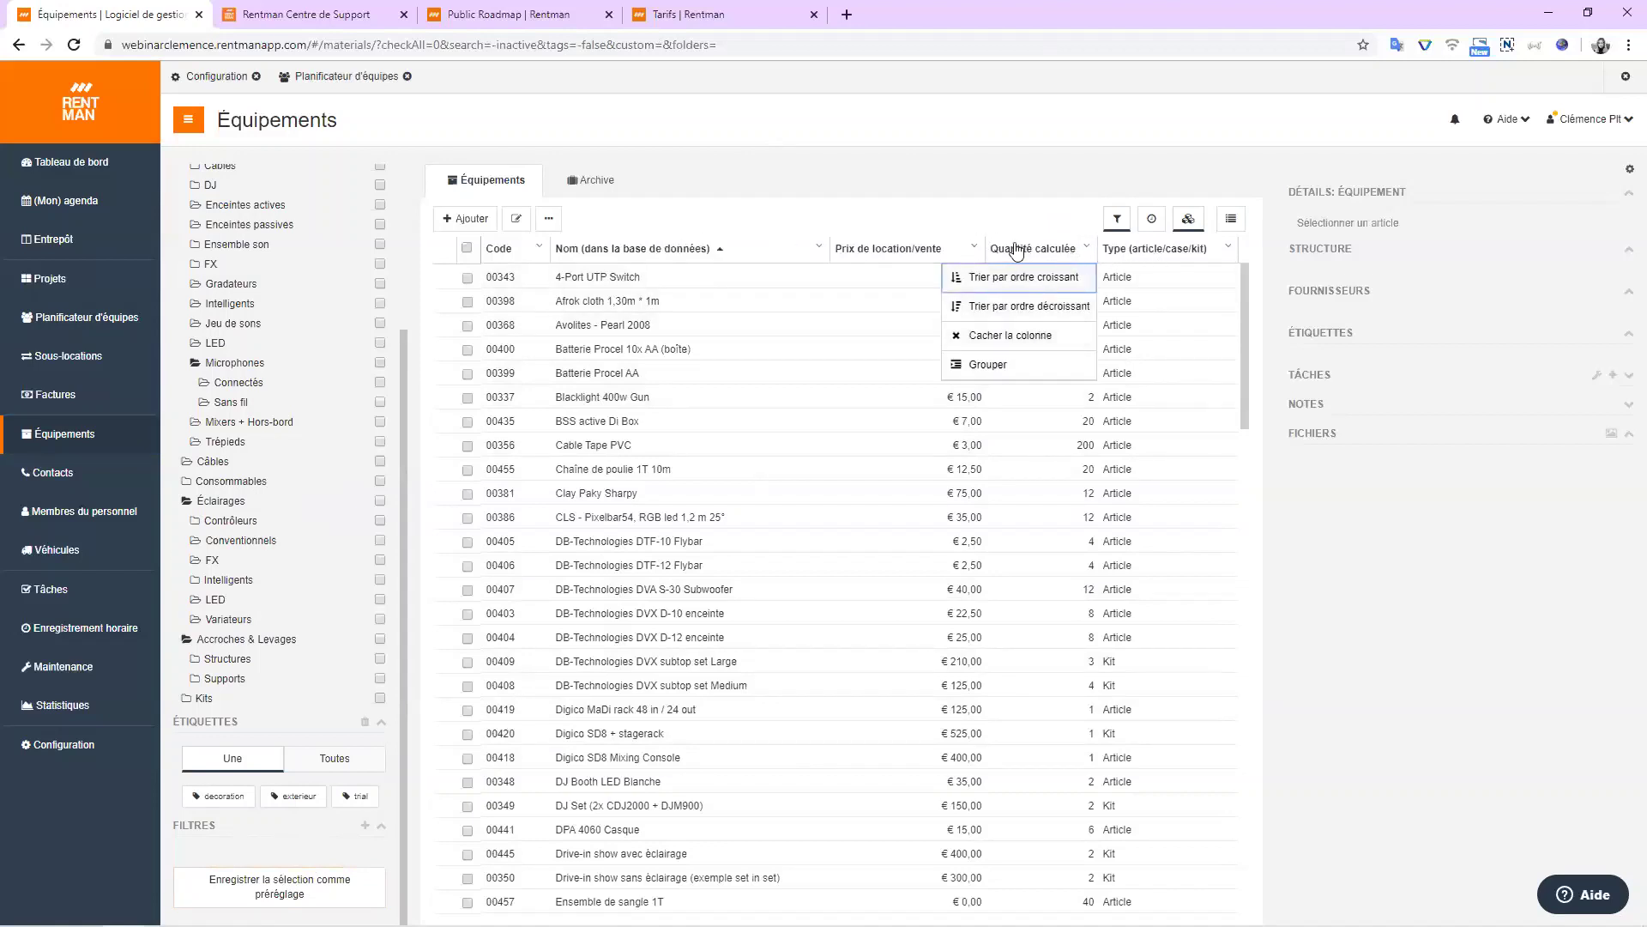
pyautogui.click(1228, 221)
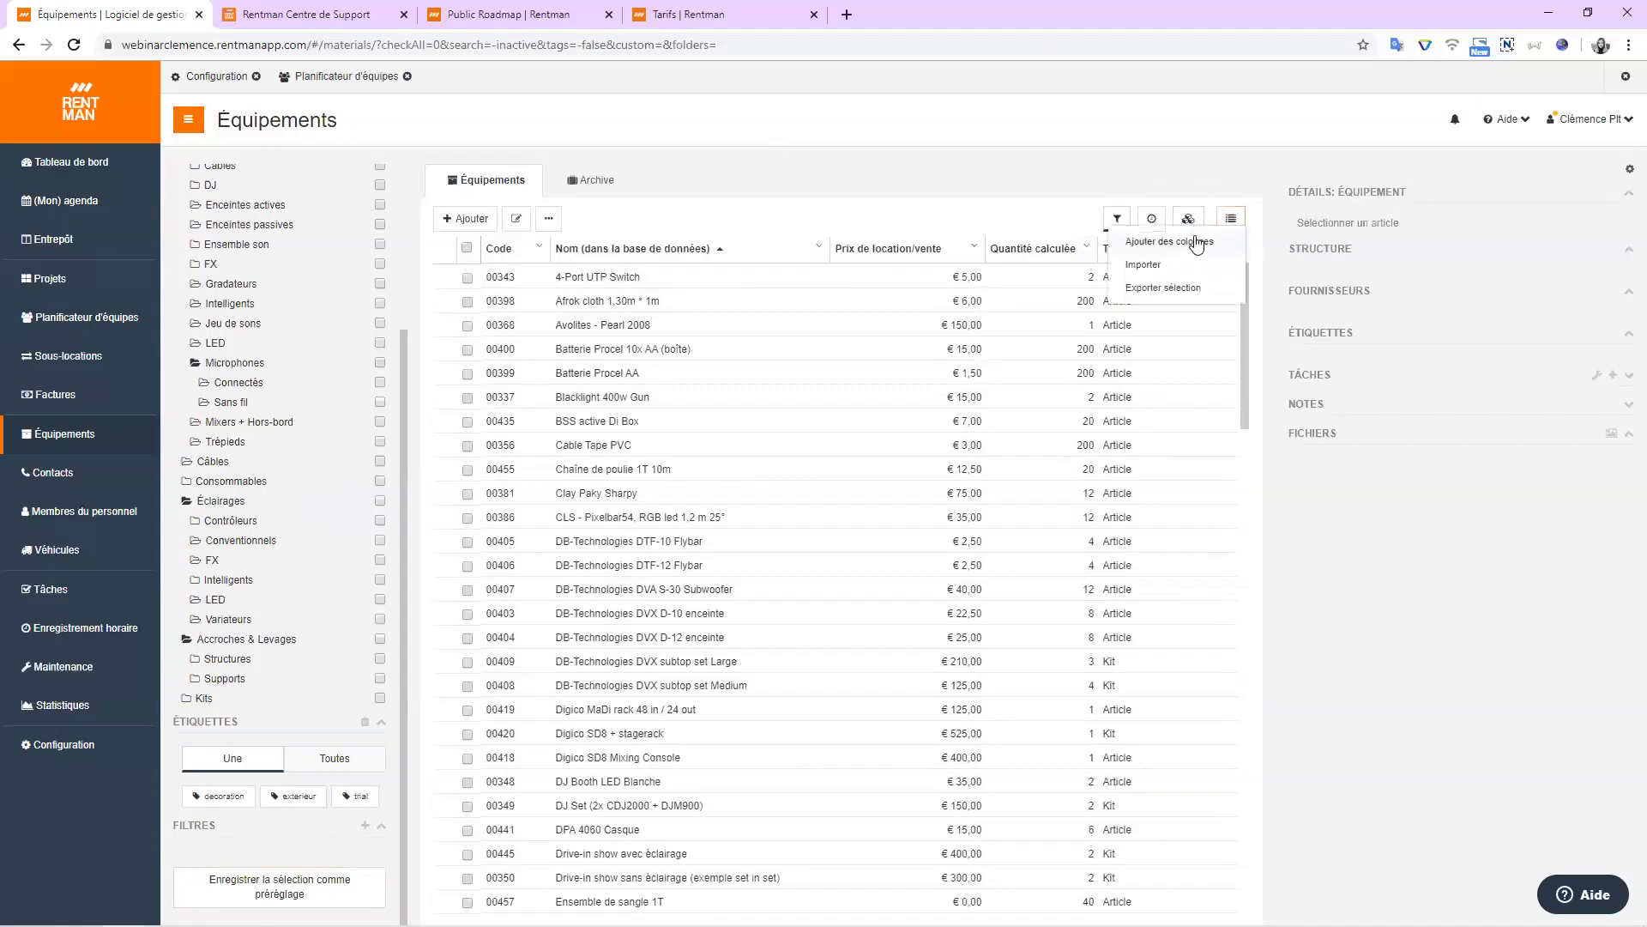
pyautogui.click(1201, 138)
pyautogui.click(670, 153)
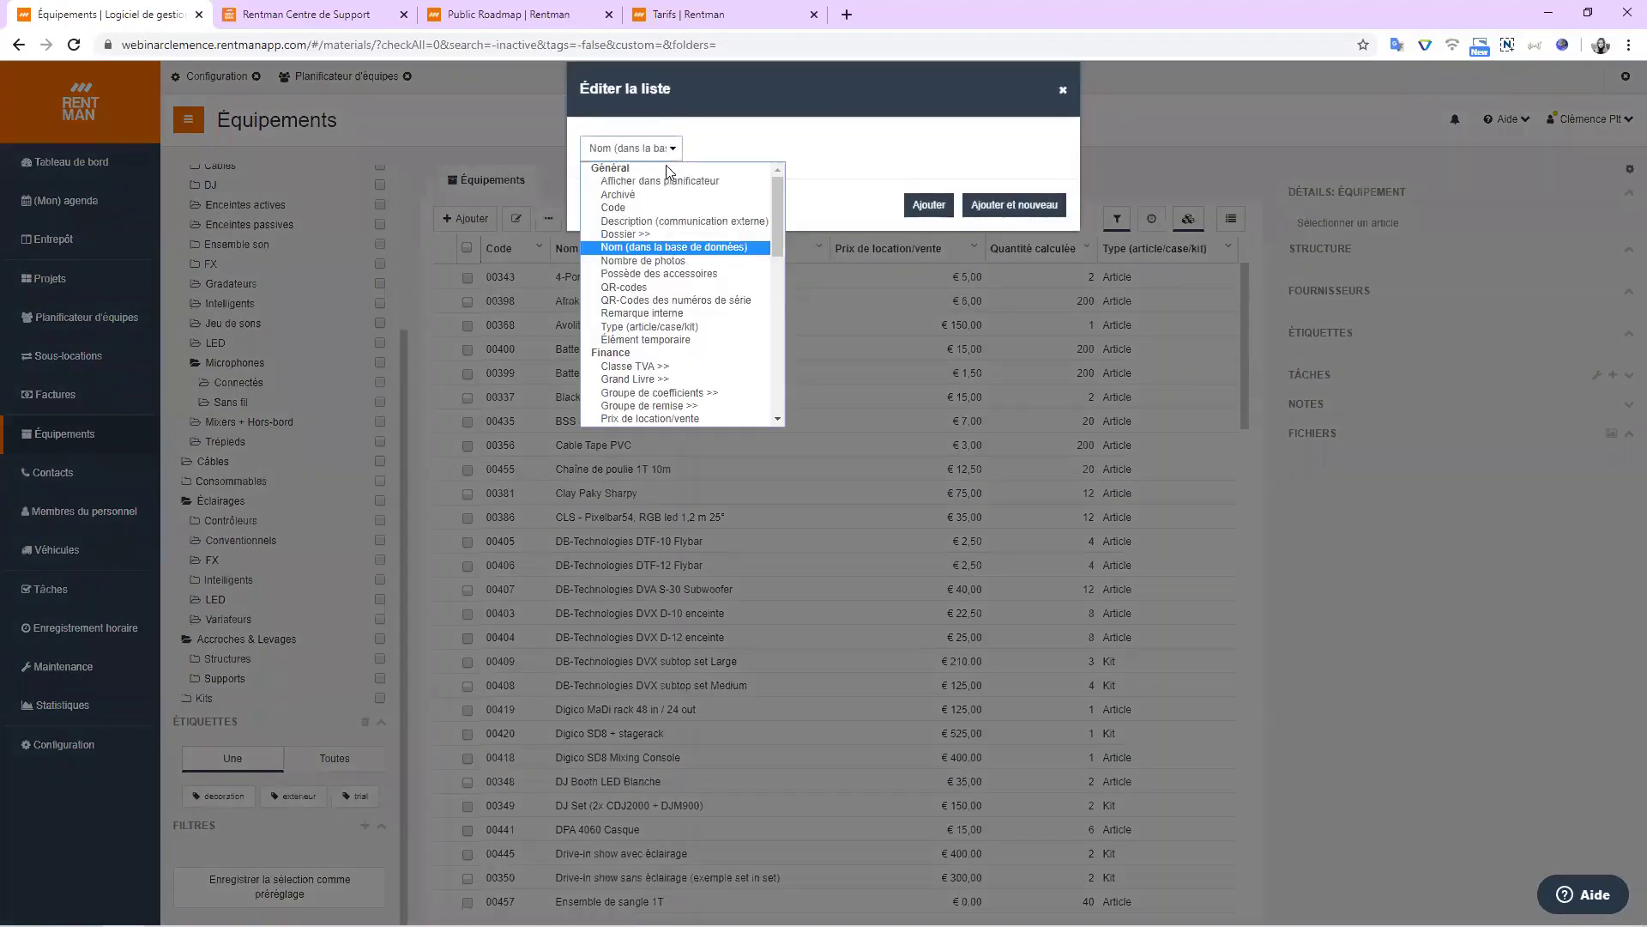
pyautogui.scroll(-5, 671, 197)
pyautogui.scroll(5, 671, 199)
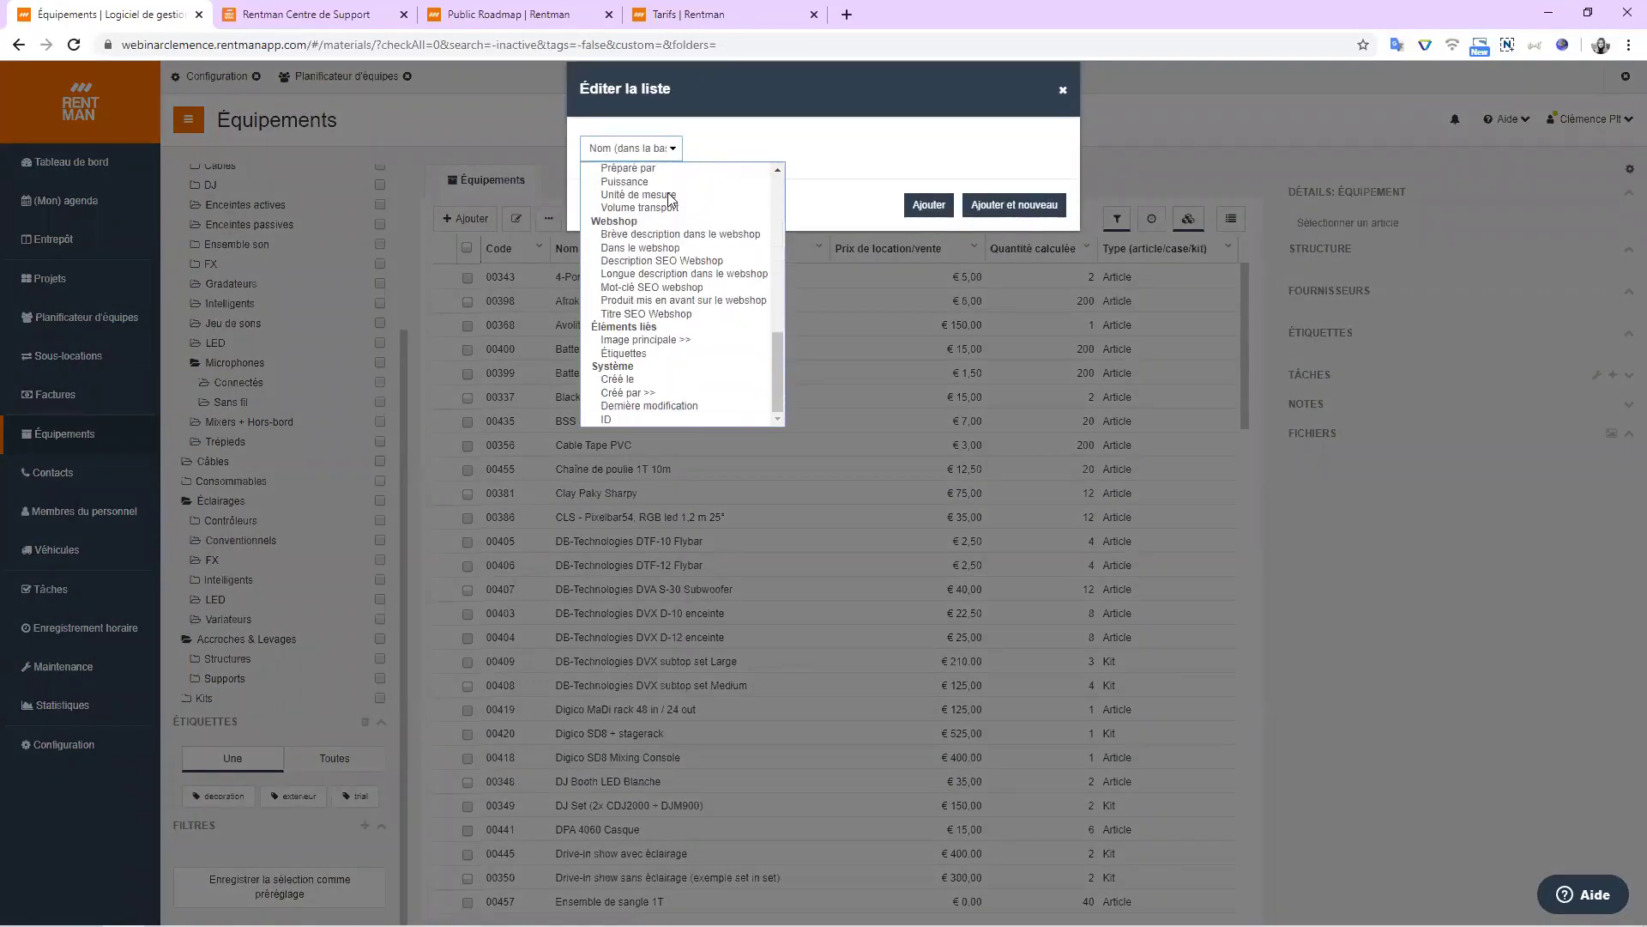
pyautogui.click(812, 152)
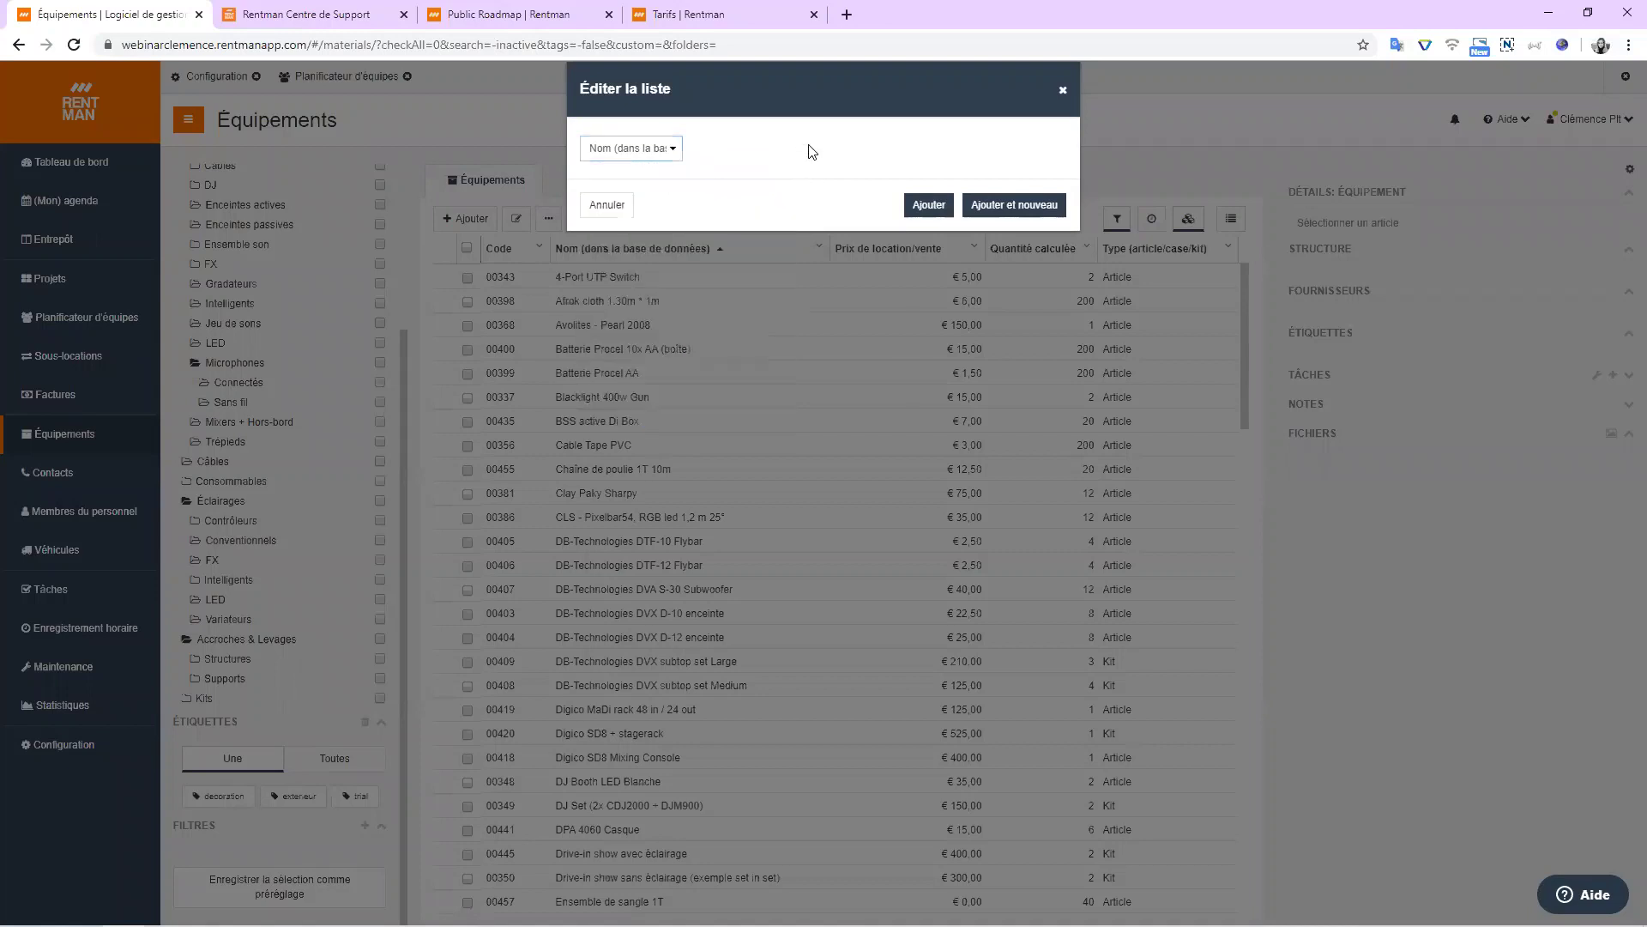
pyautogui.click(1061, 93)
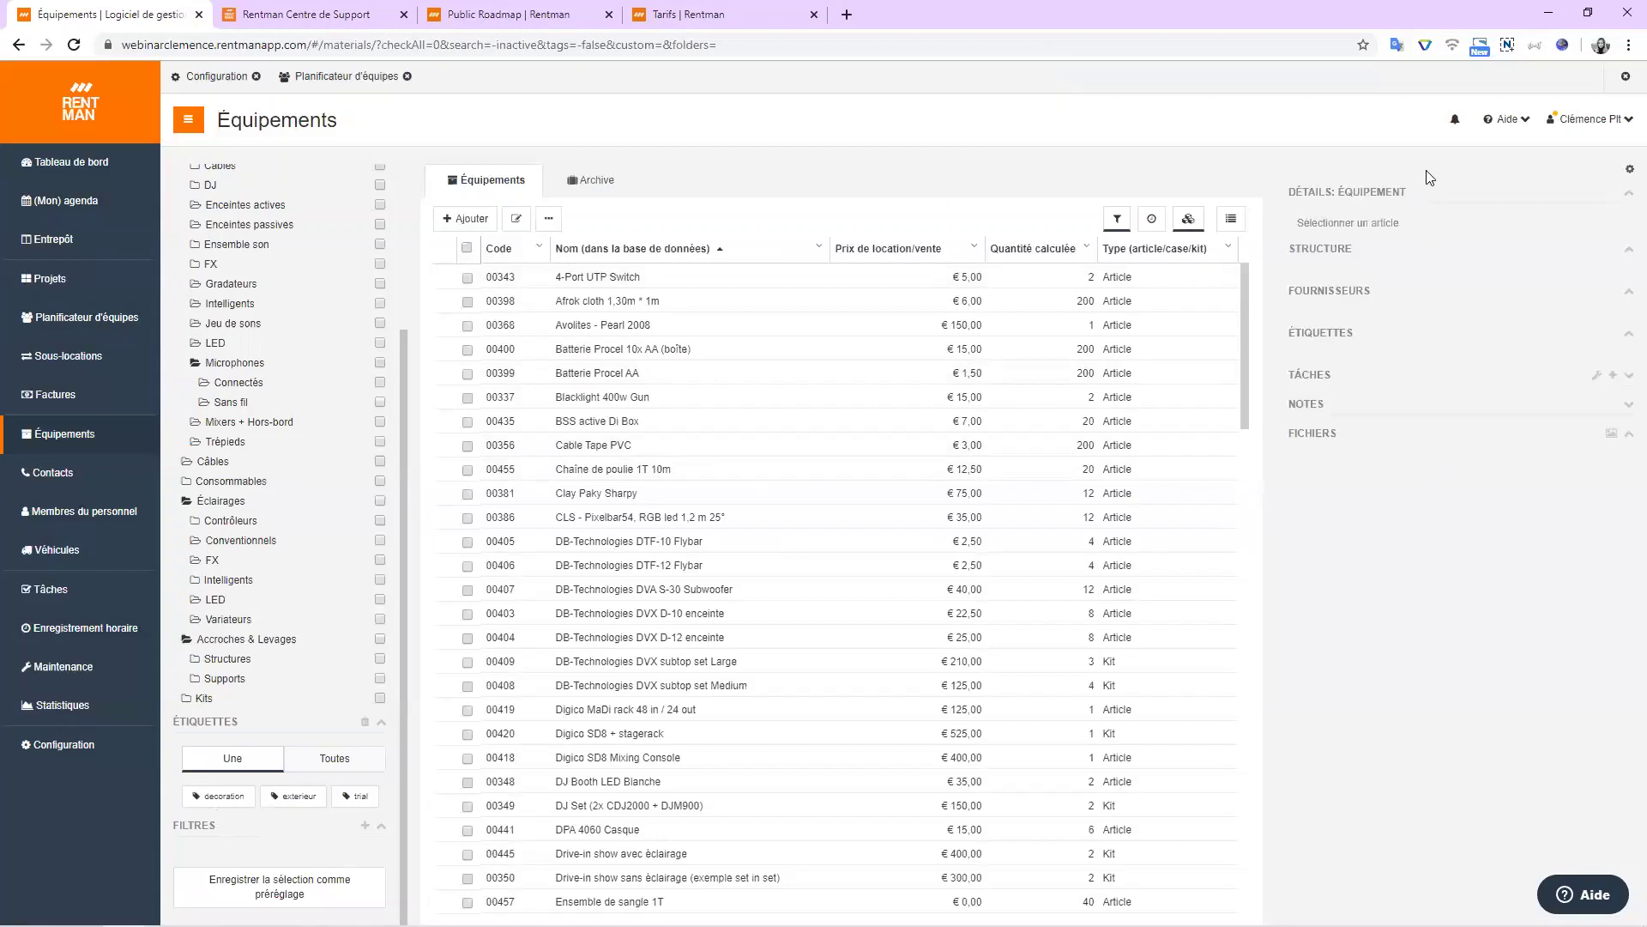
# Toggle the details panel, show the Avolites - Pearl 2008 item, and check the list menu.
pyautogui.click(1192, 222)
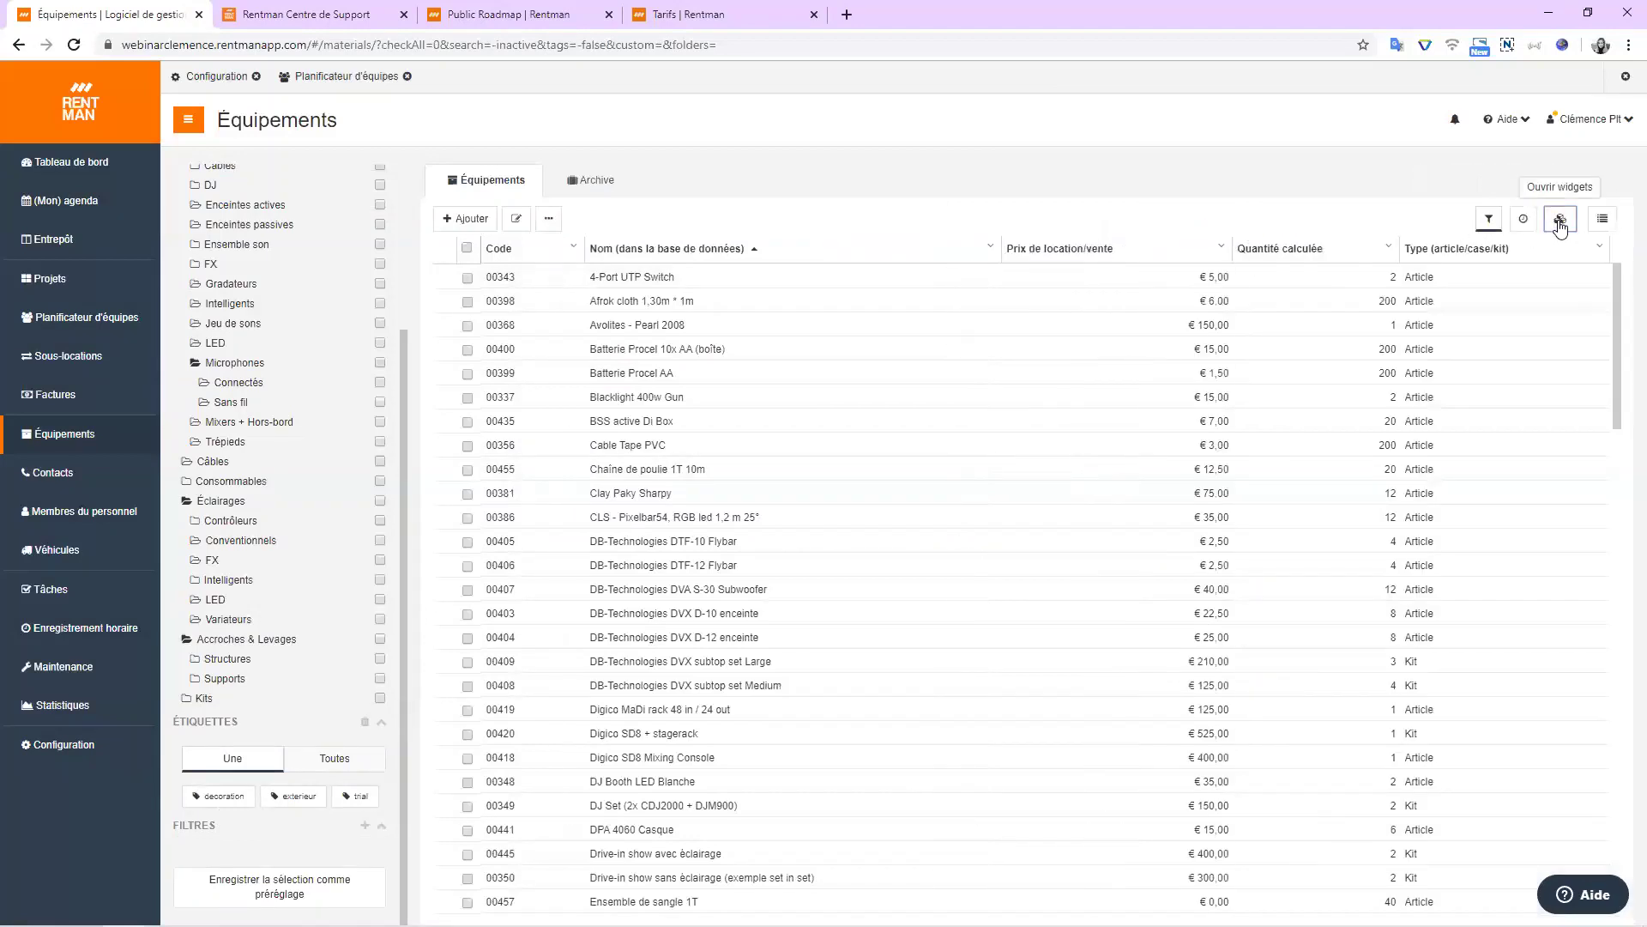
pyautogui.click(1560, 225)
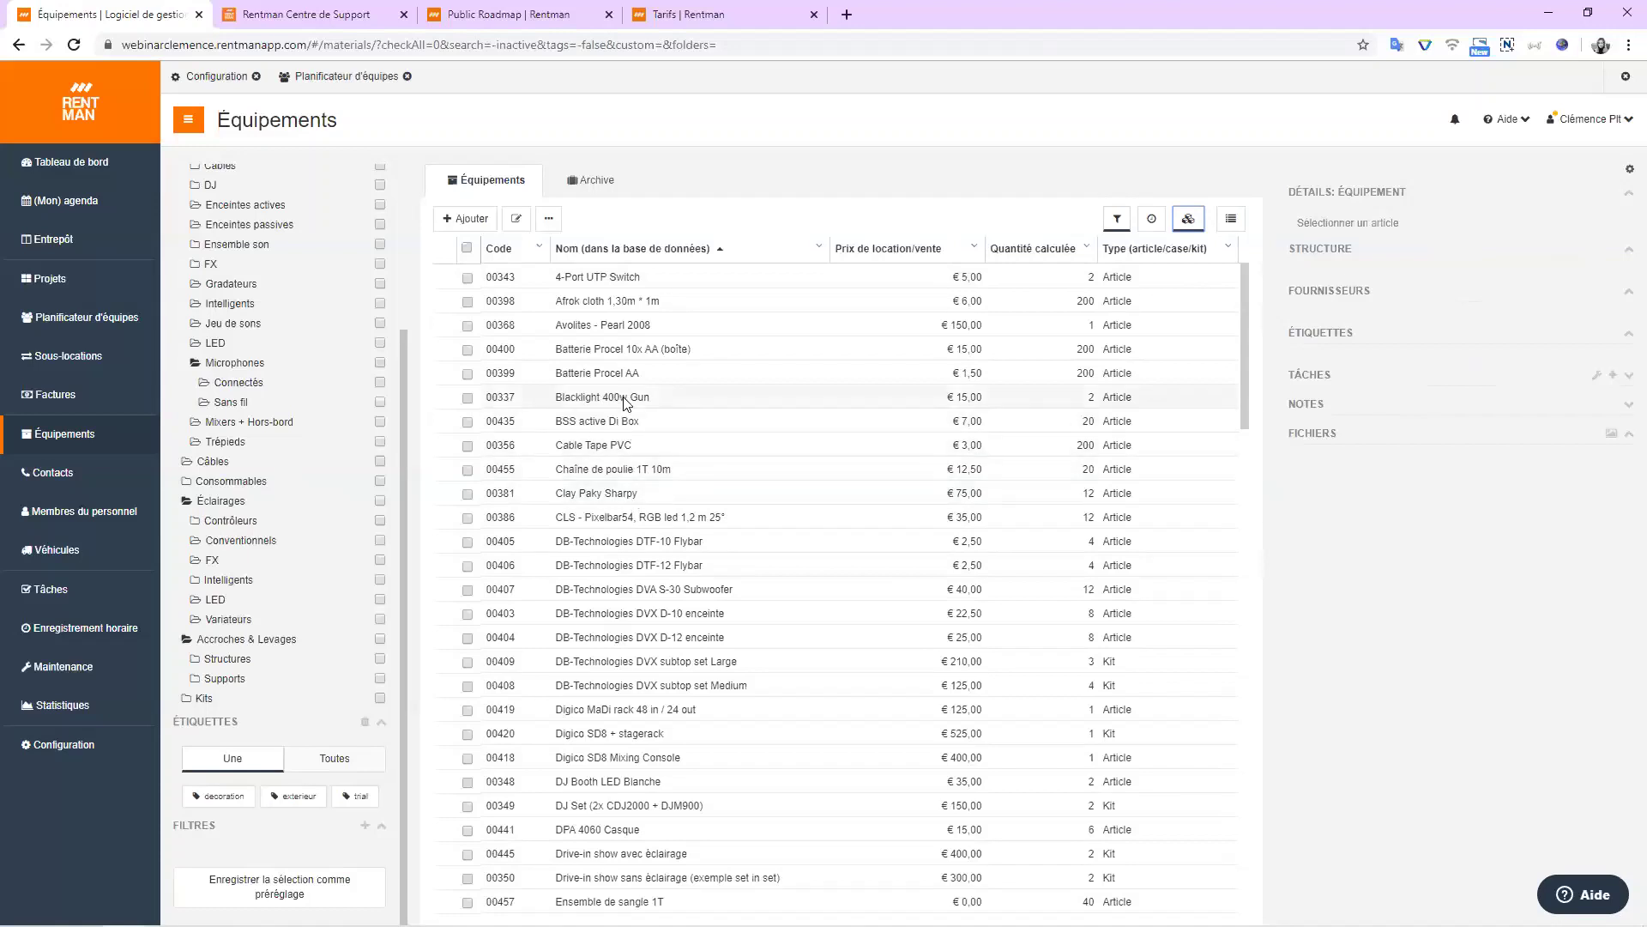
pyautogui.click(611, 332)
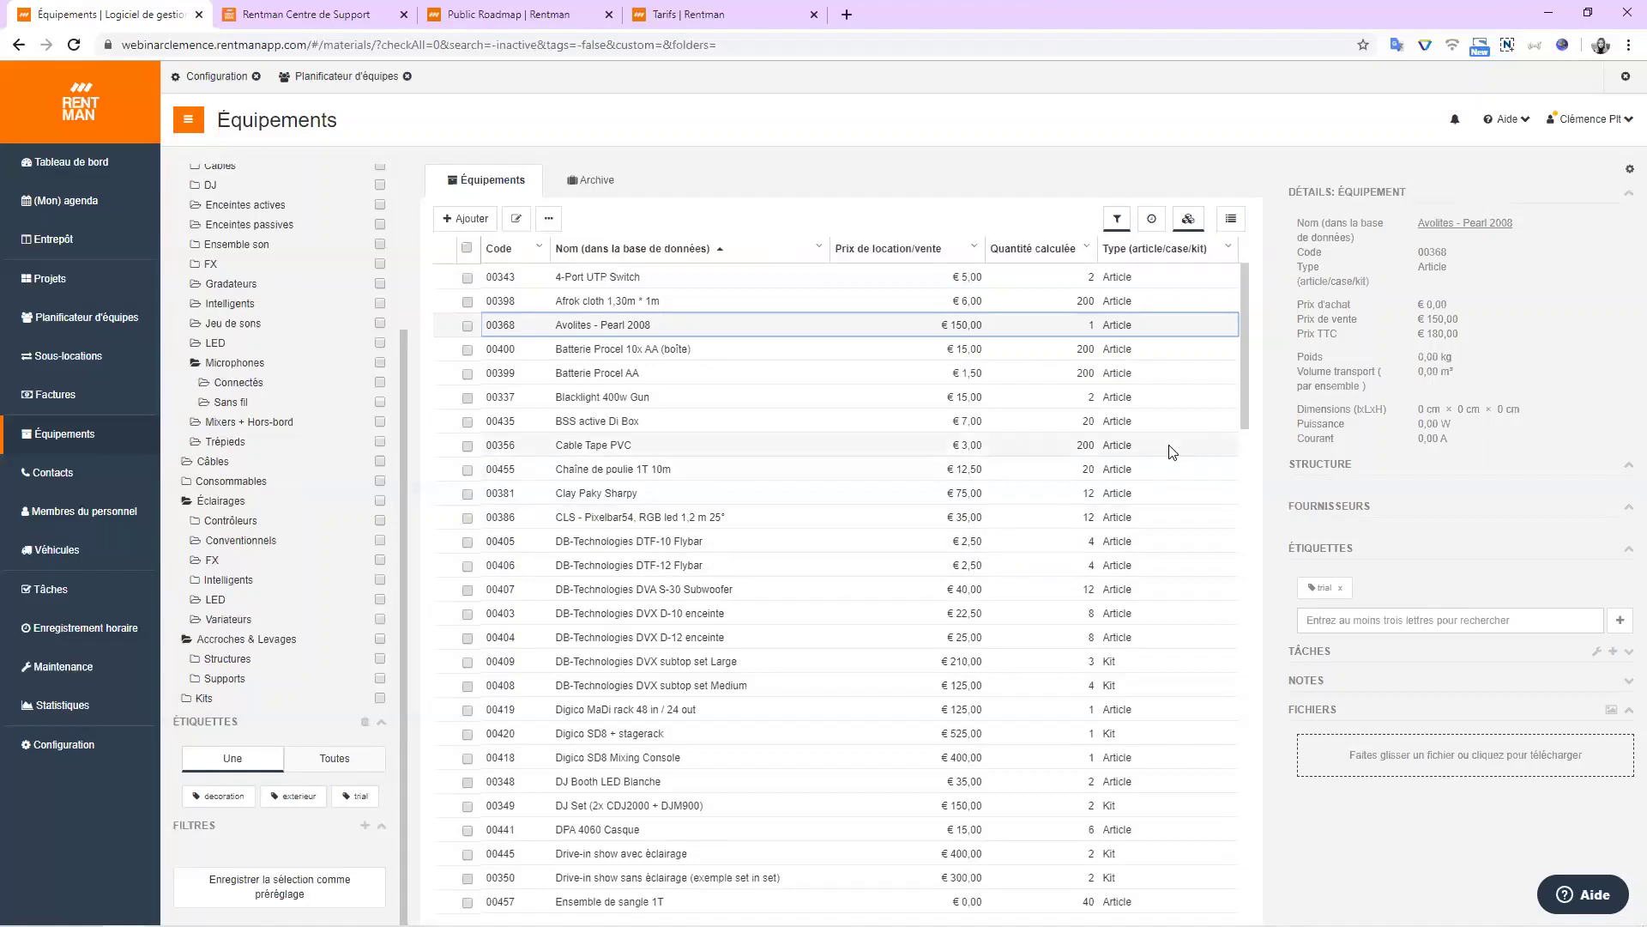
pyautogui.click(1231, 225)
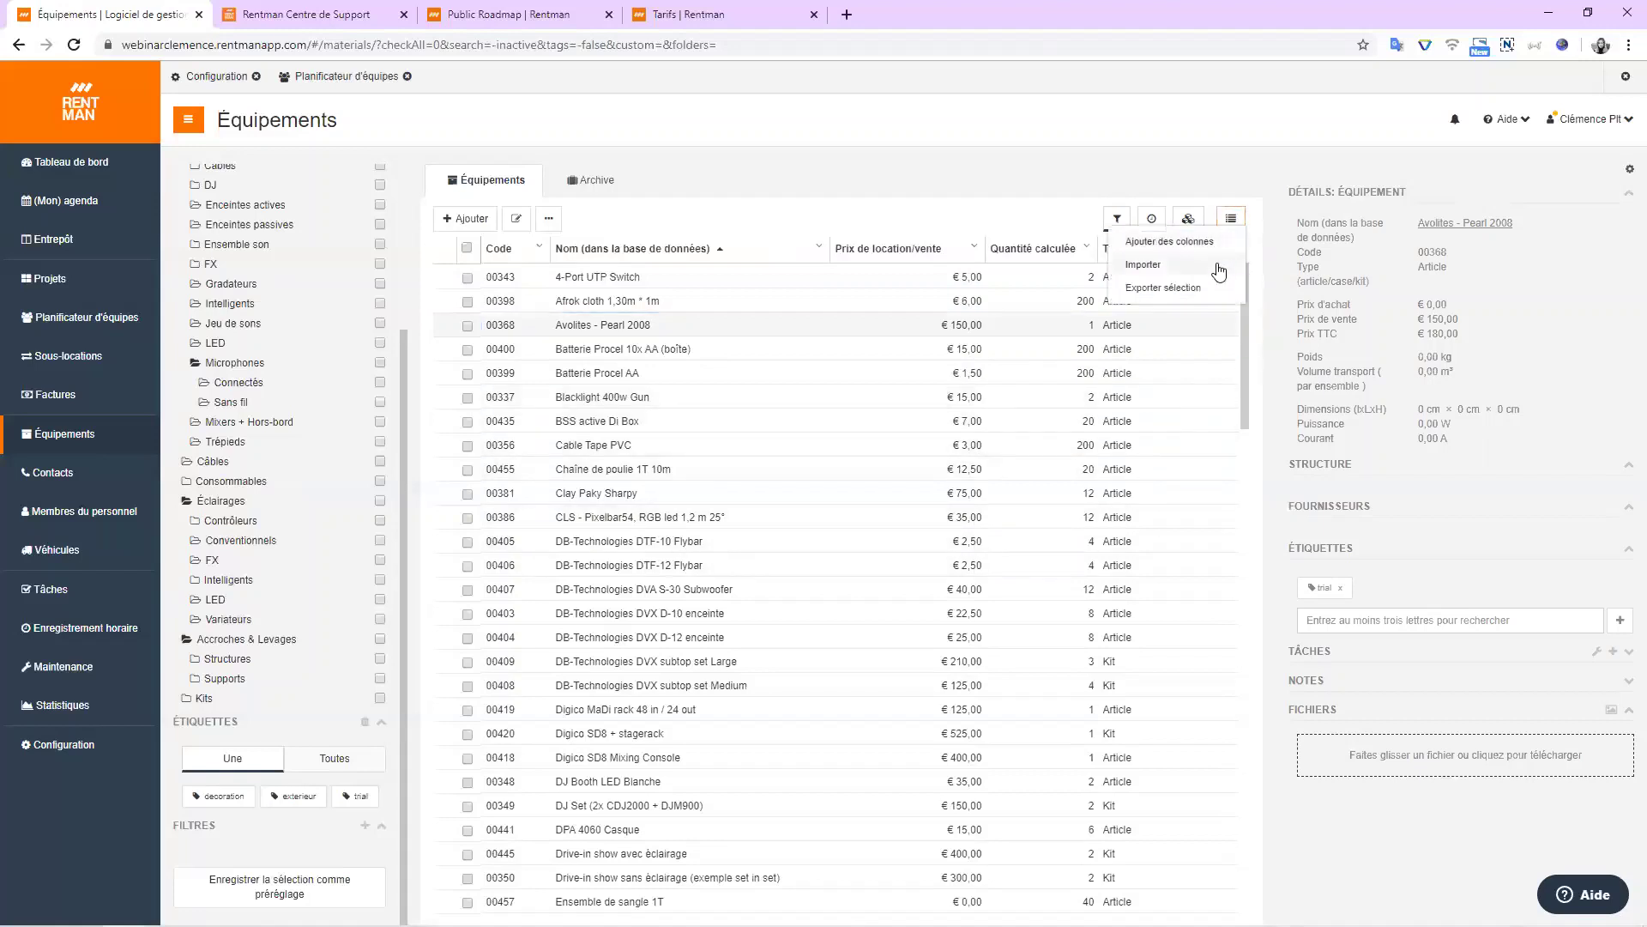
pyautogui.click(773, 180)
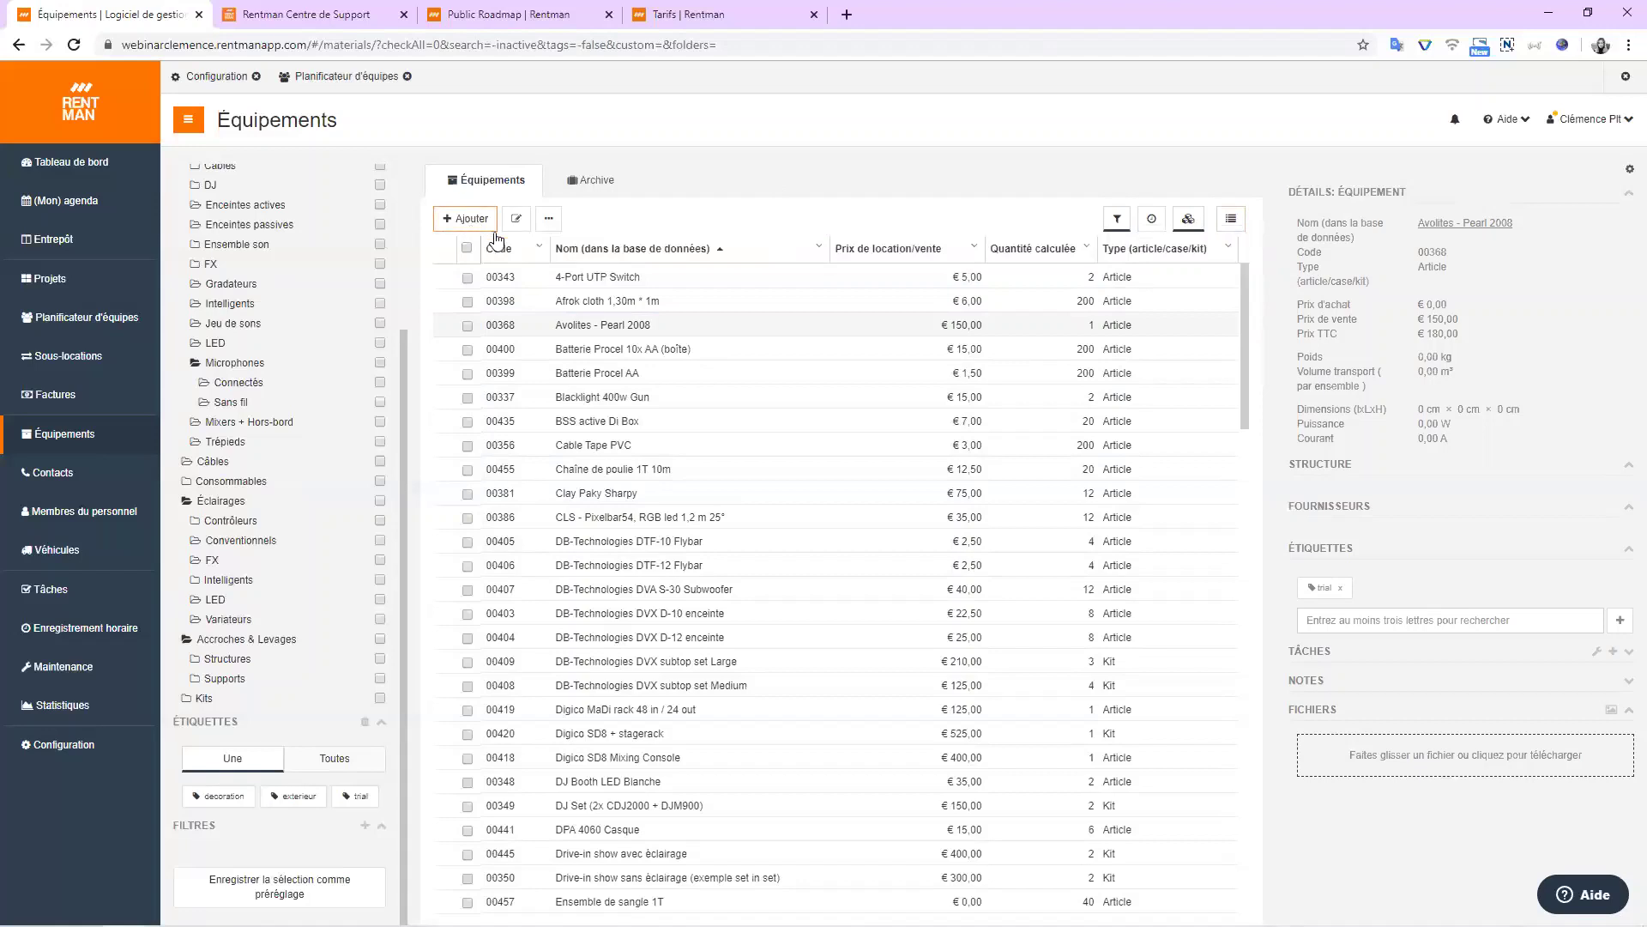
pyautogui.click(1229, 226)
pyautogui.click(1152, 222)
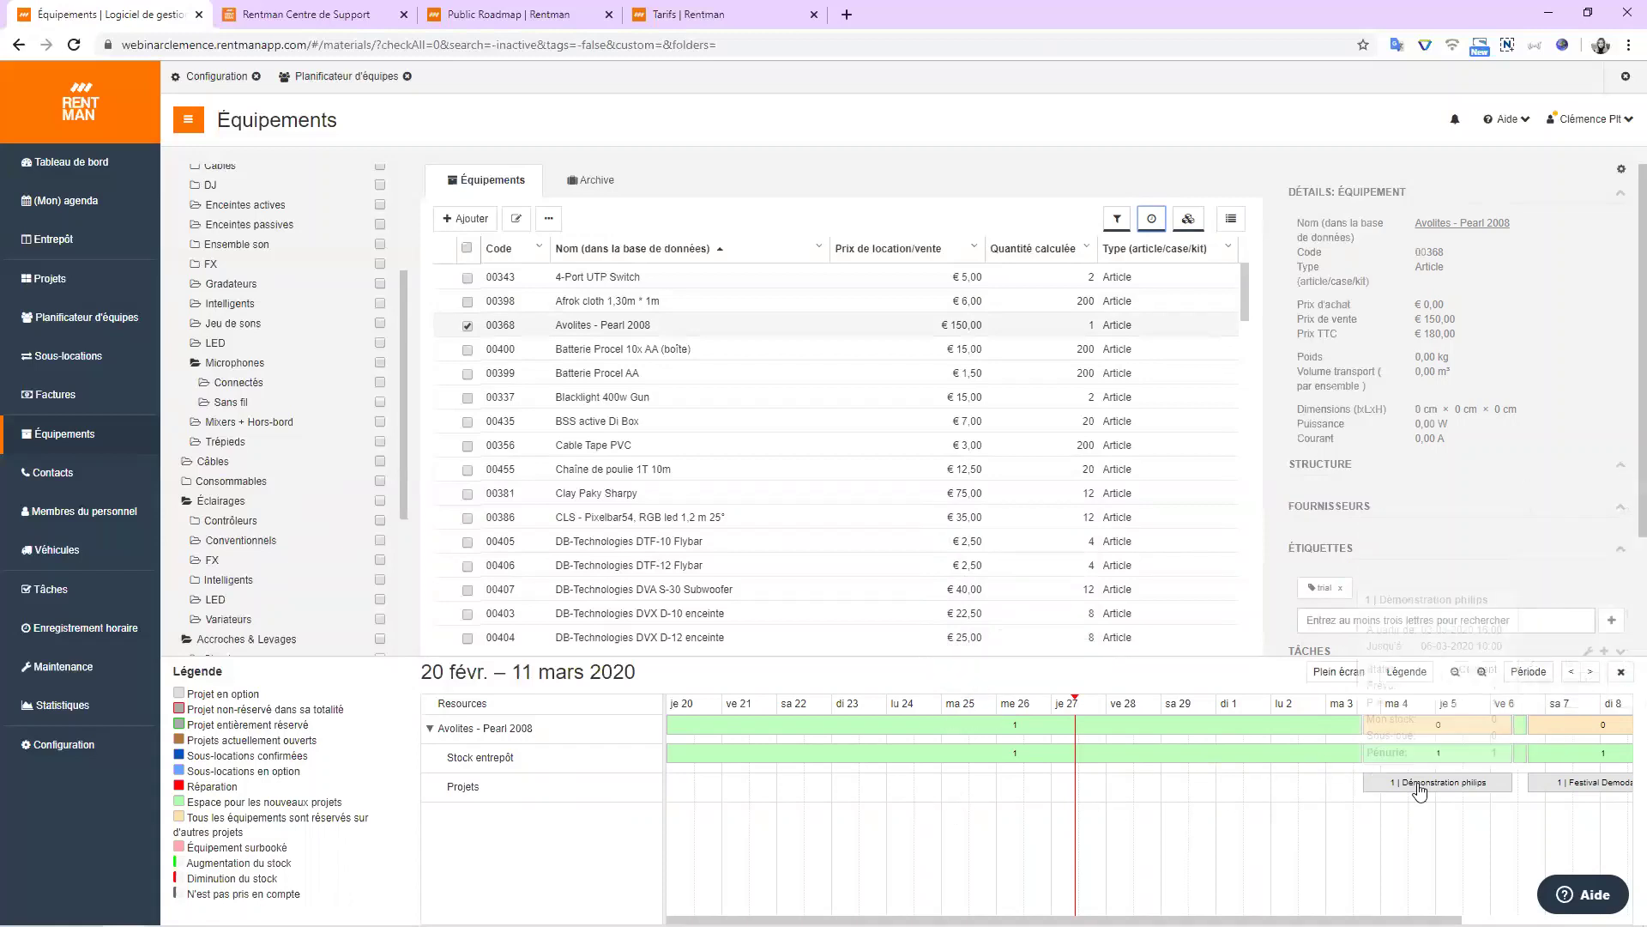
pyautogui.moveTo(1622, 736)
pyautogui.moveTo(1620, 791)
pyautogui.click(1623, 677)
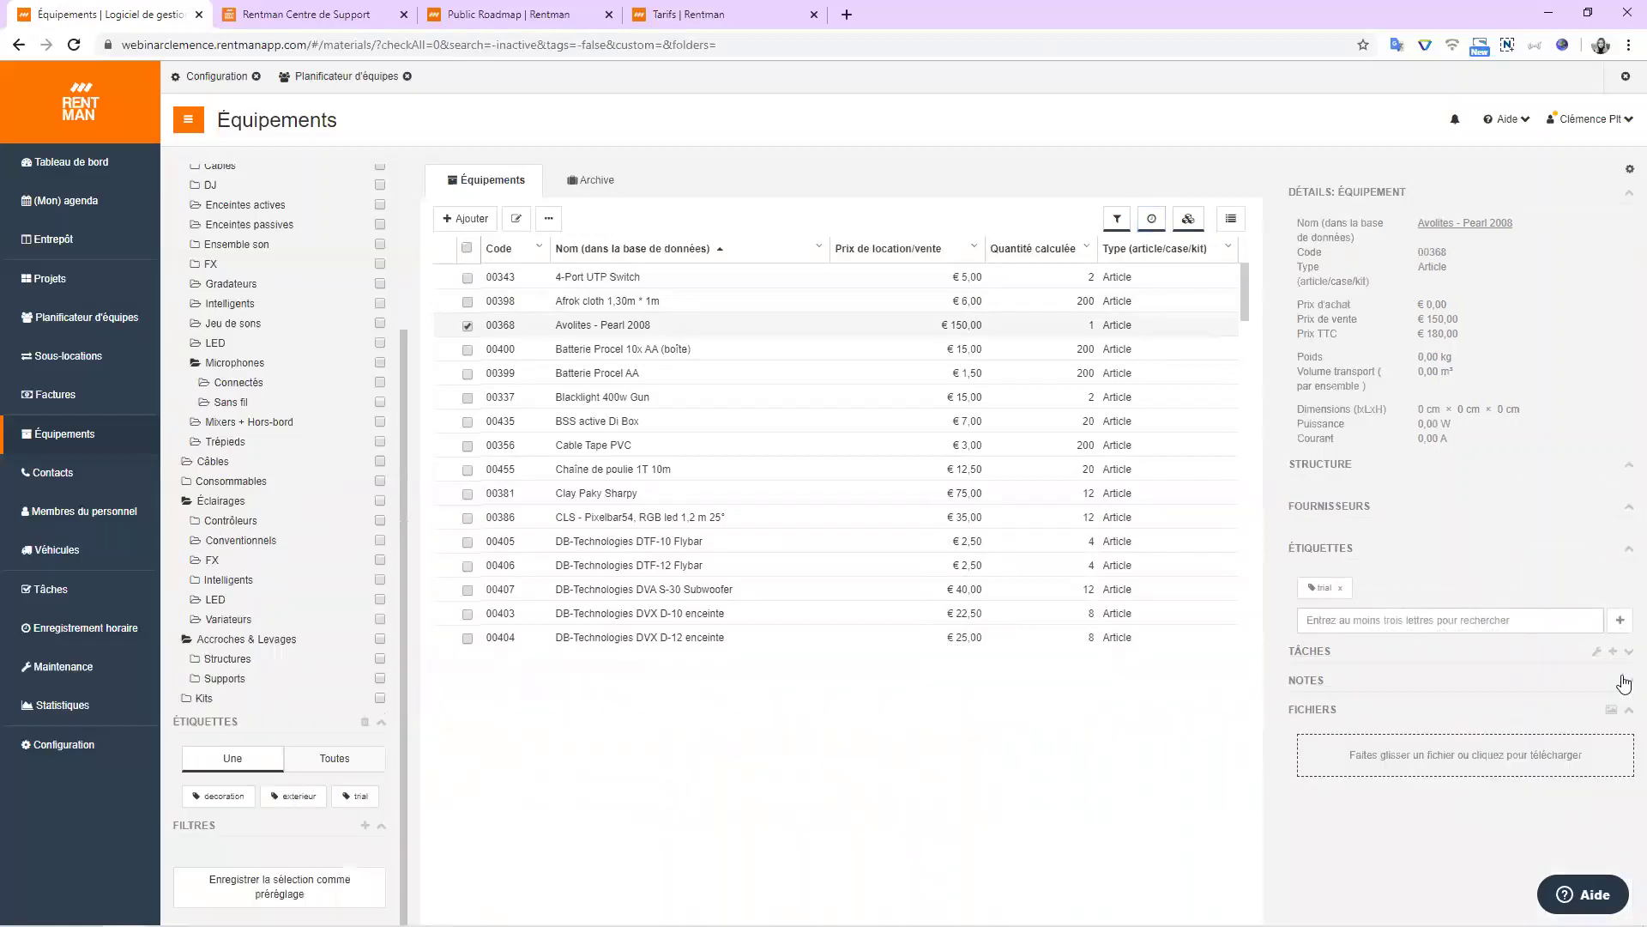
# Go to Contacts, then switch to the Membres du personnel staff list.
pyautogui.click(110, 491)
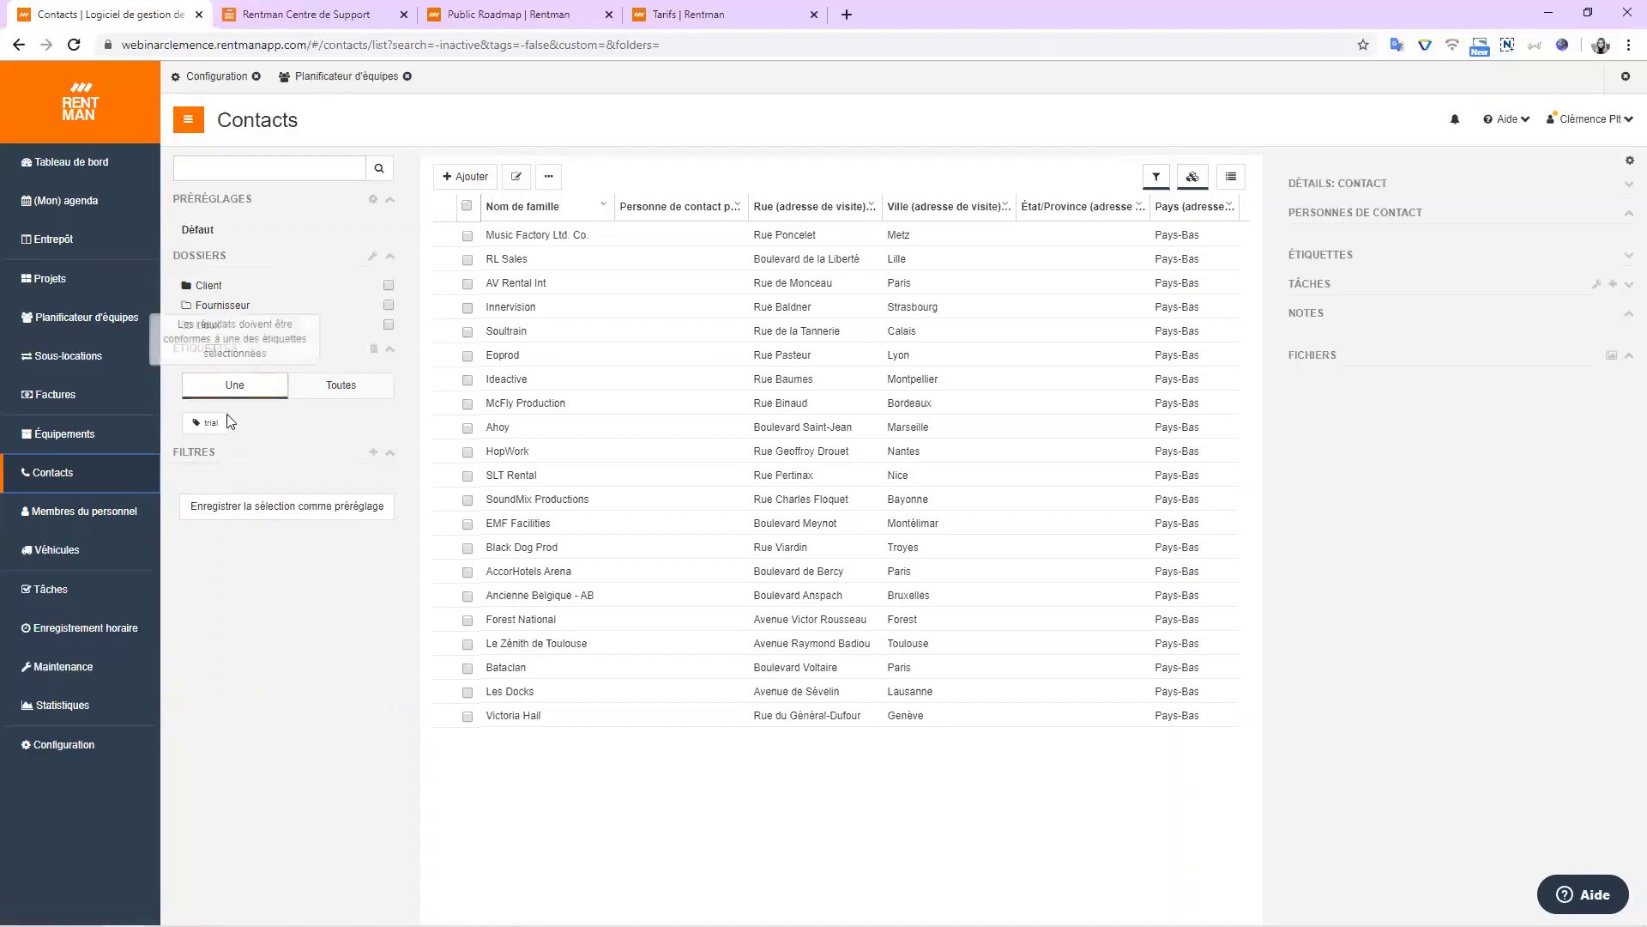
pyautogui.click(125, 507)
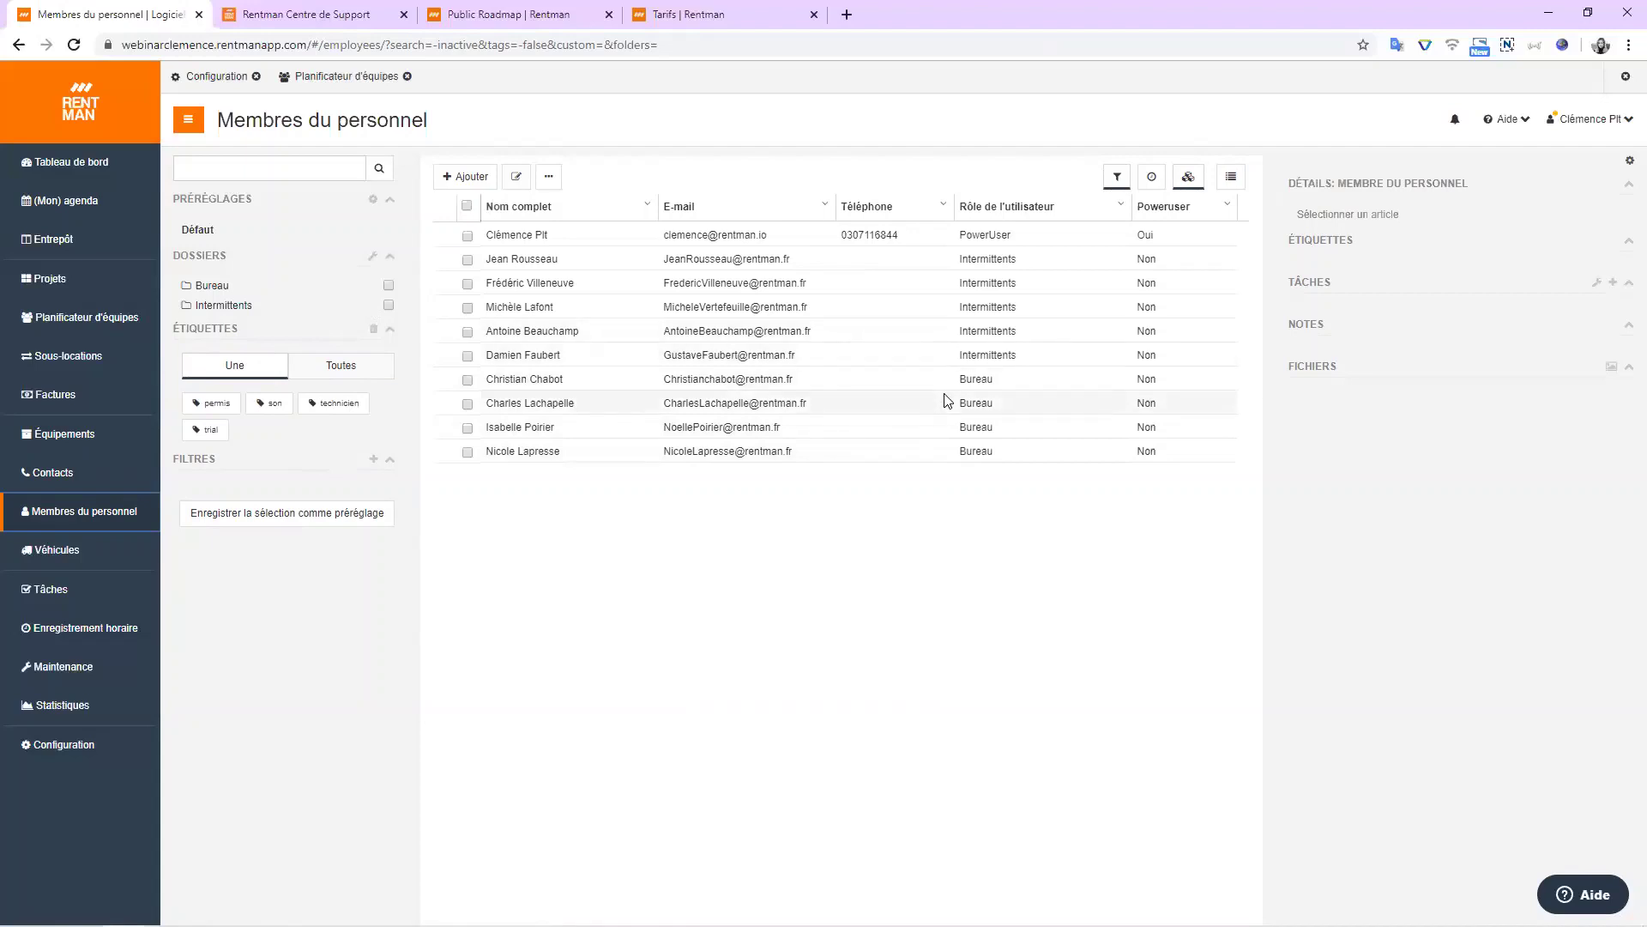
pyautogui.click(992, 385)
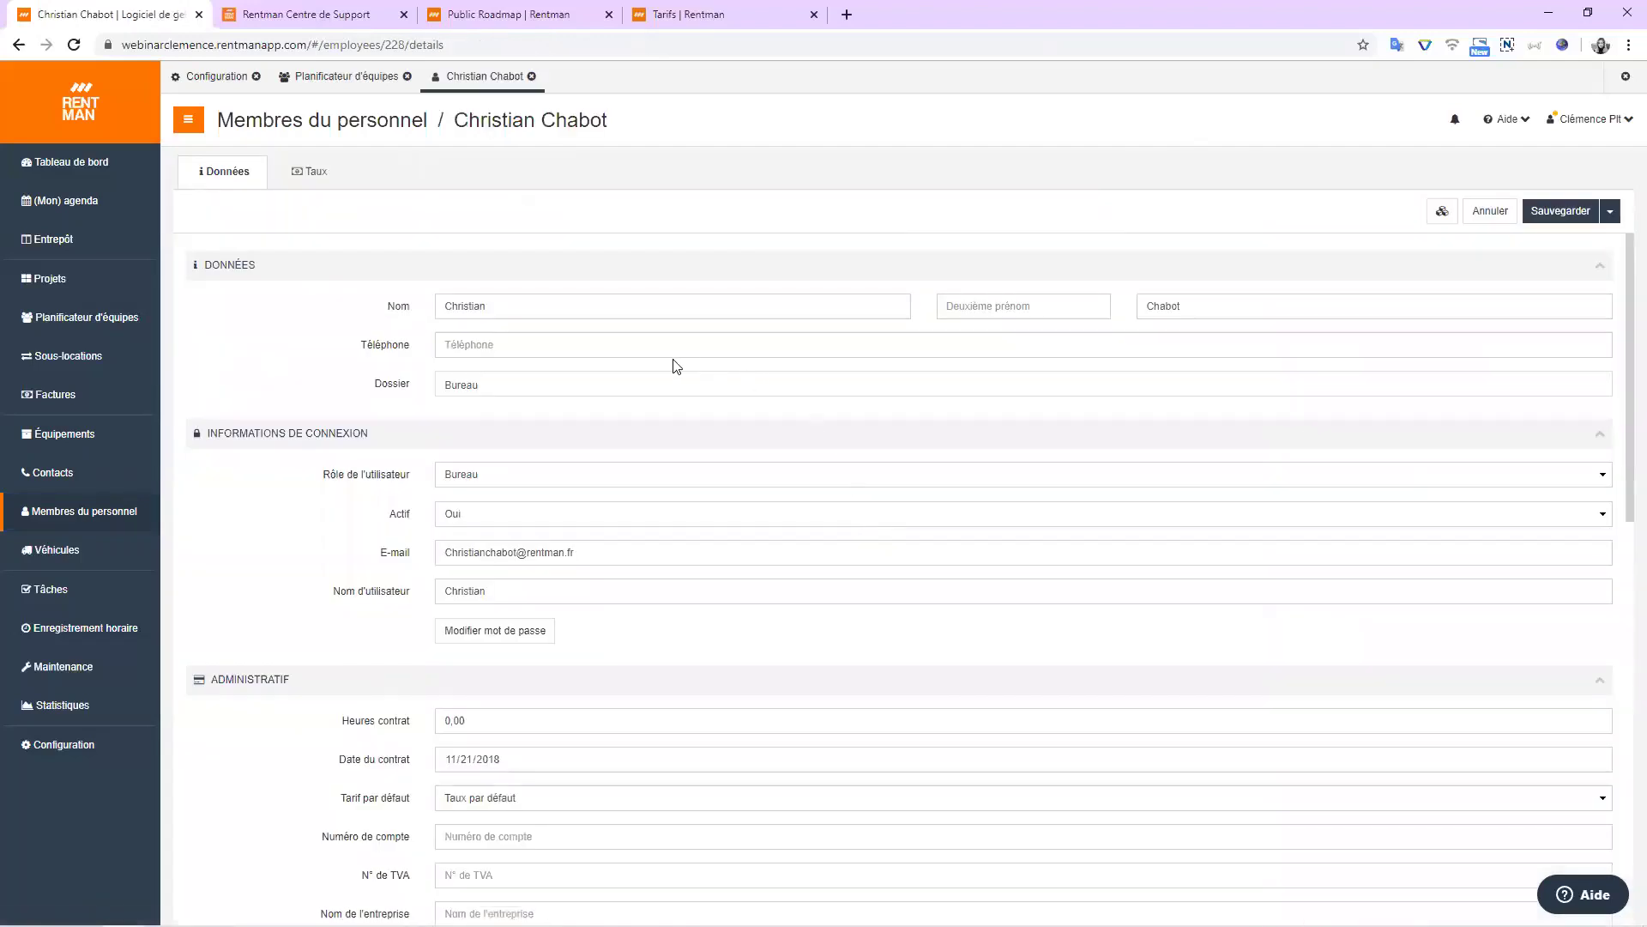
pyautogui.scroll(-2, 425, 394)
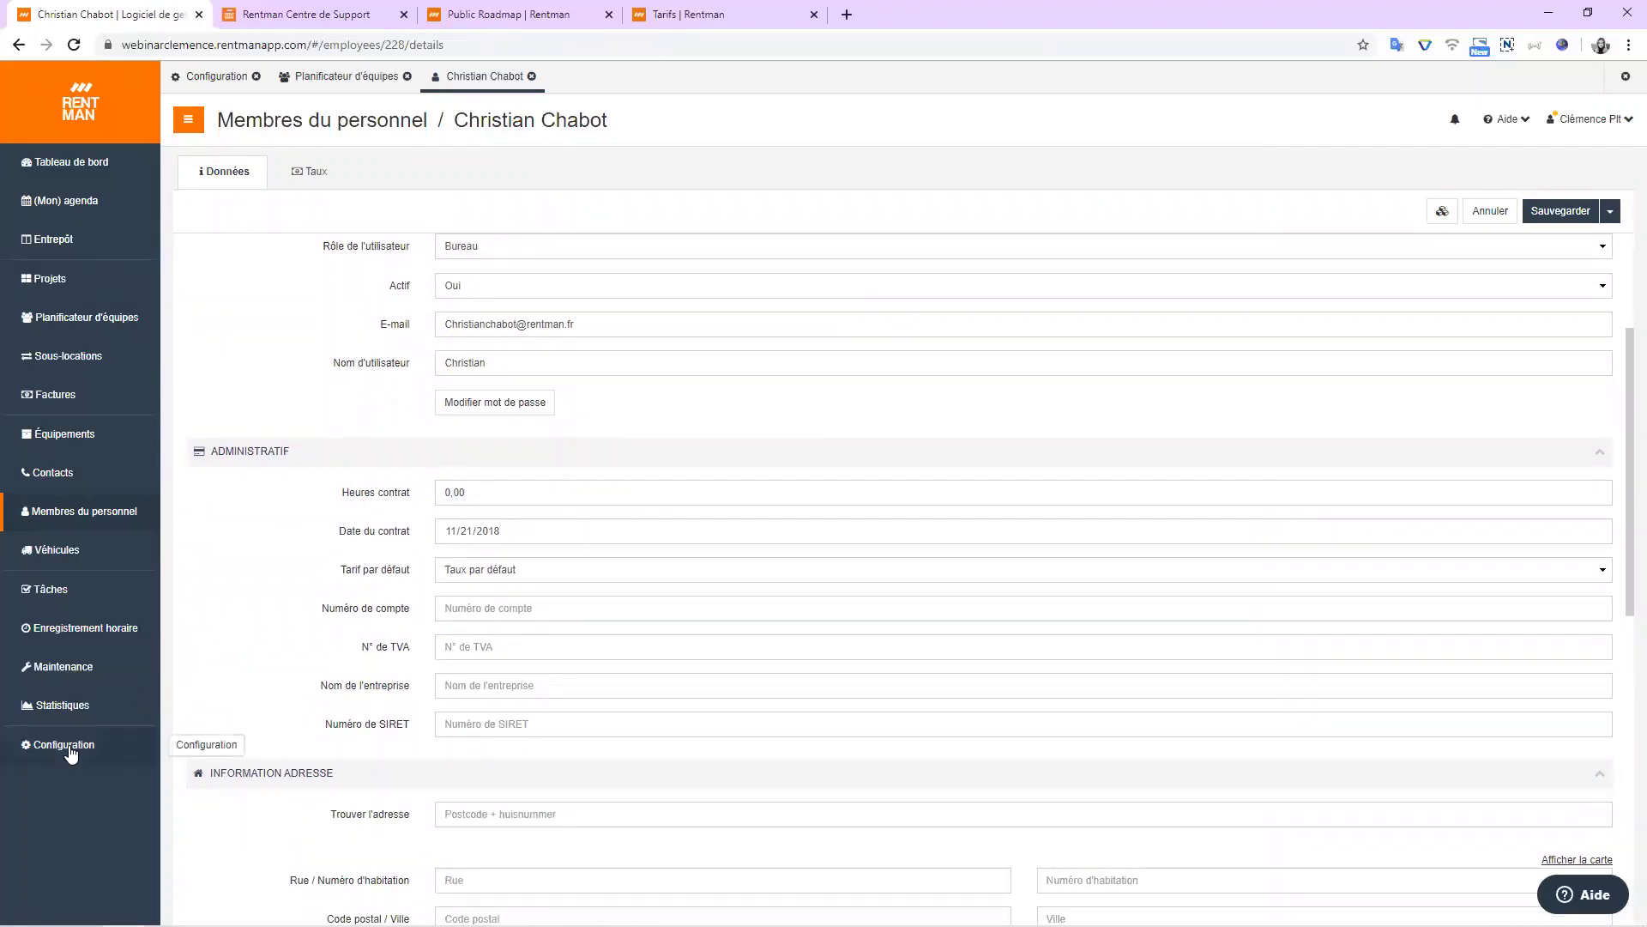
pyautogui.scroll(-1, 250, 498)
pyautogui.scroll(3, 250, 496)
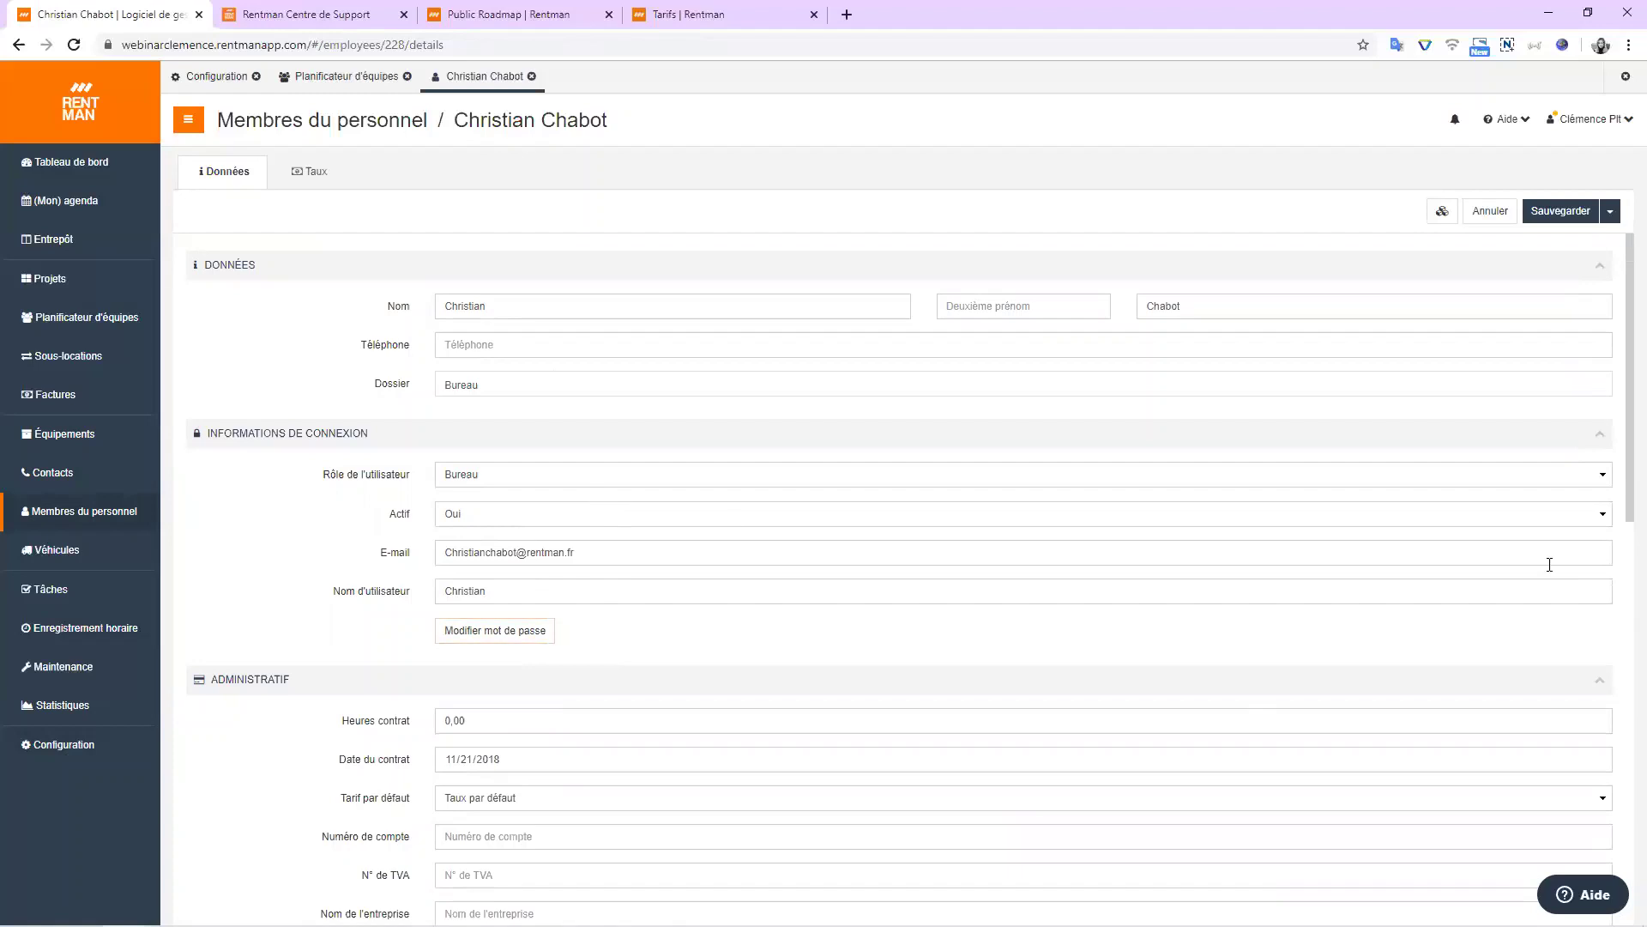
pyautogui.click(1495, 212)
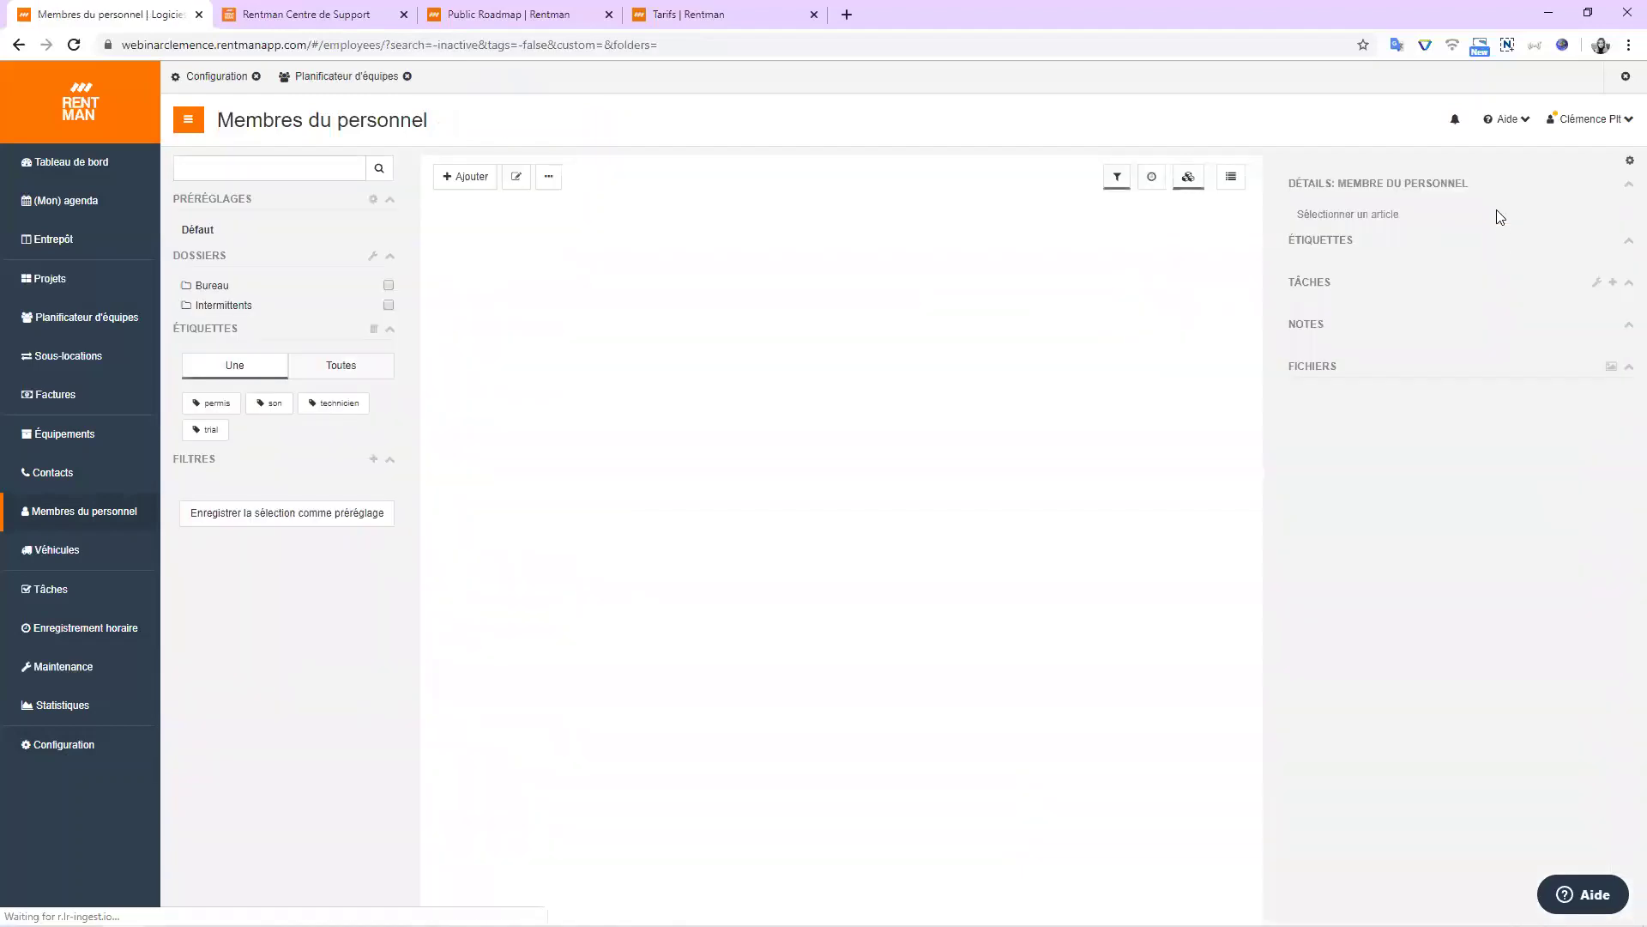
# Narrow the Véhicules Description column, then start a new equipment item from Équipements.
pyautogui.click(101, 556)
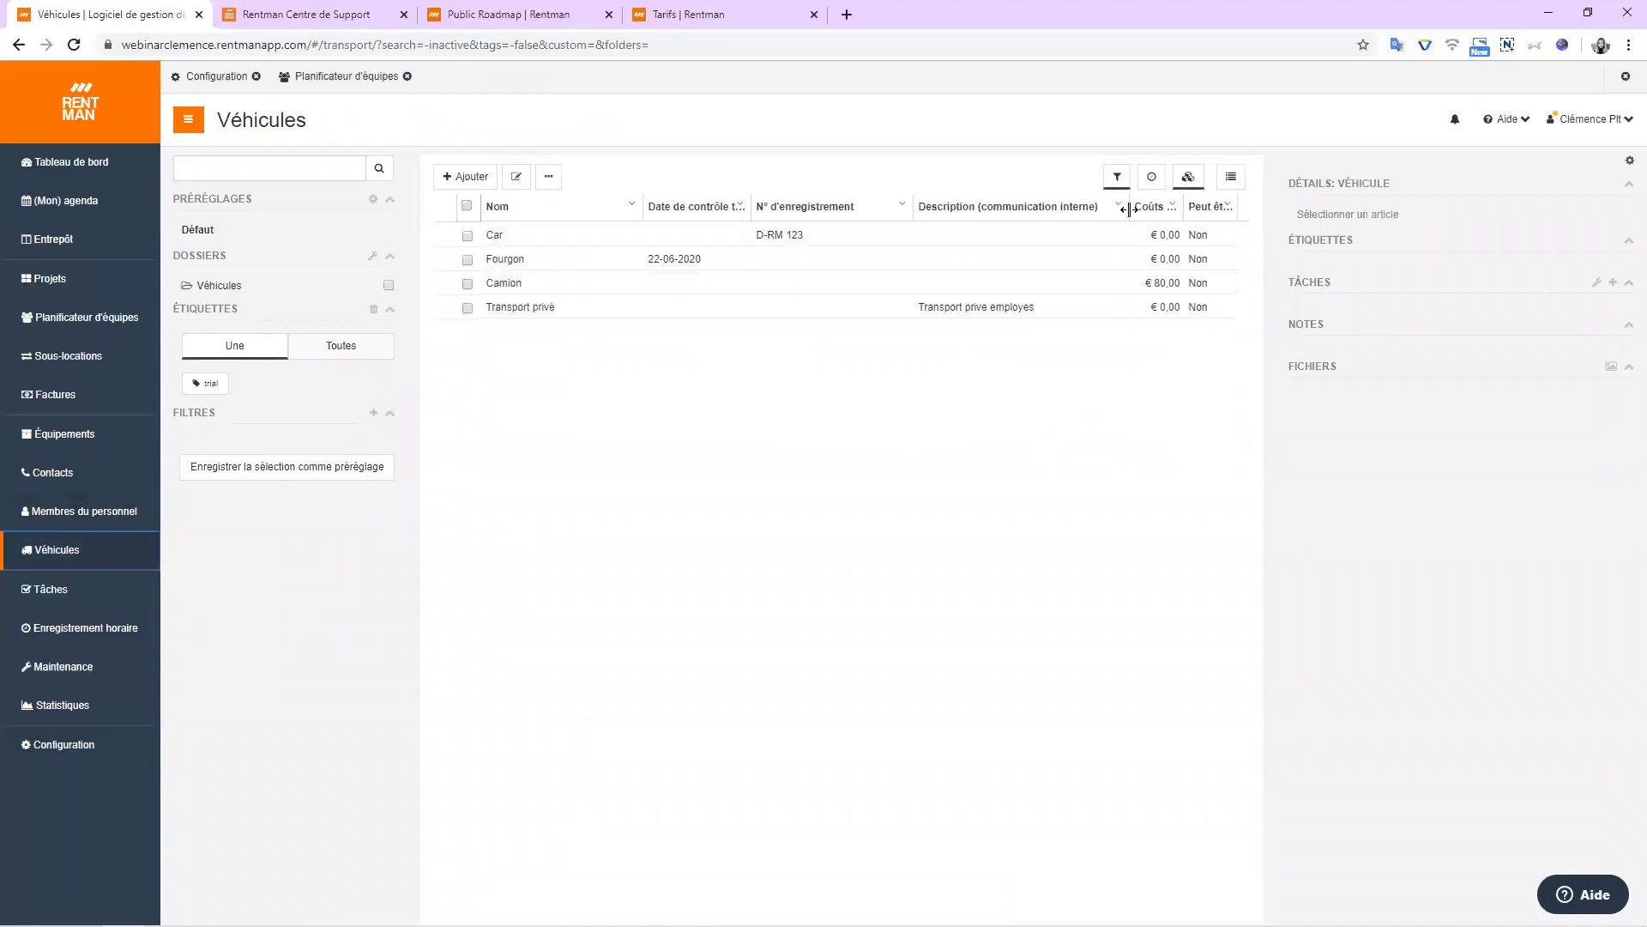
pyautogui.moveTo(1129, 206); pyautogui.dragTo(1109, 206)
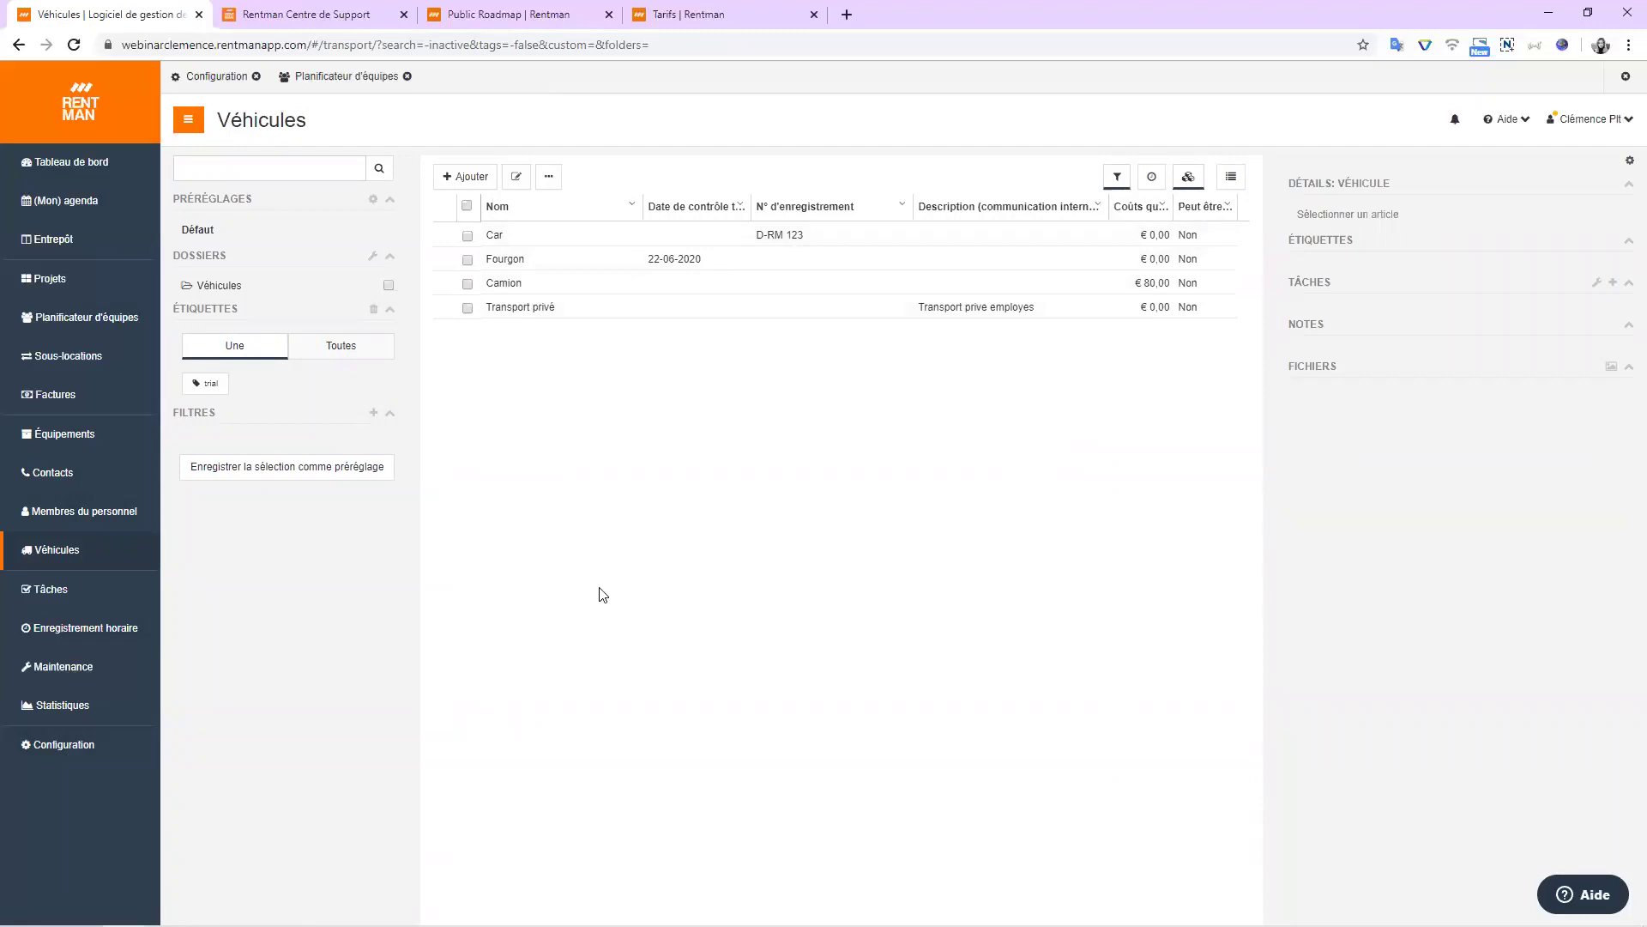
pyautogui.click(106, 442)
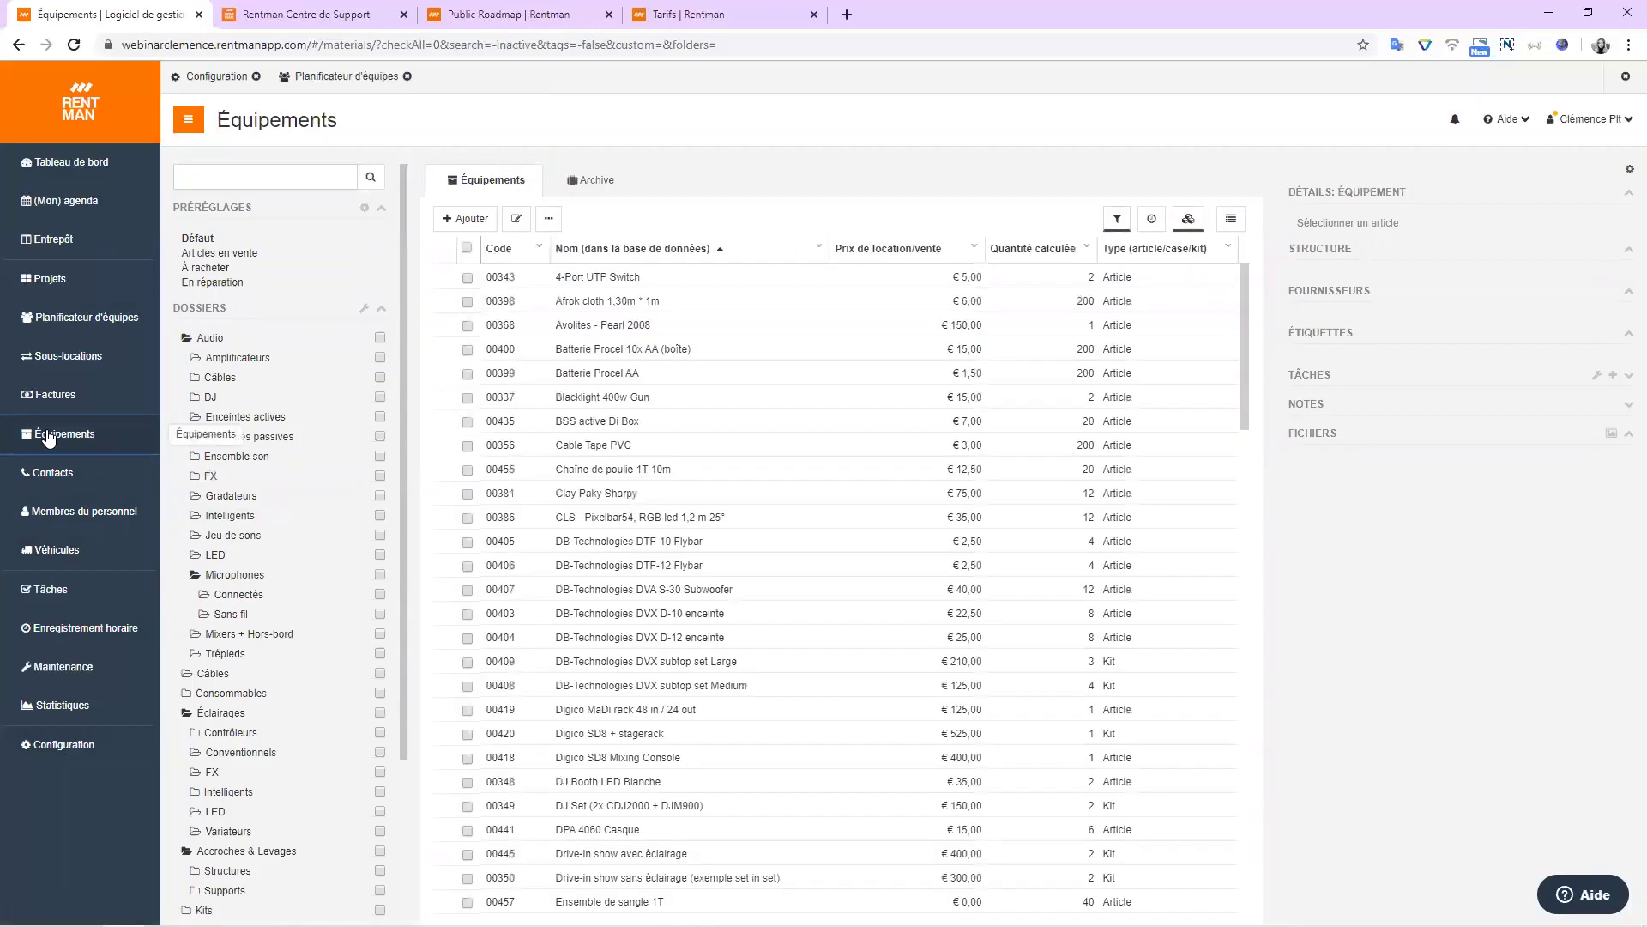
pyautogui.click(472, 221)
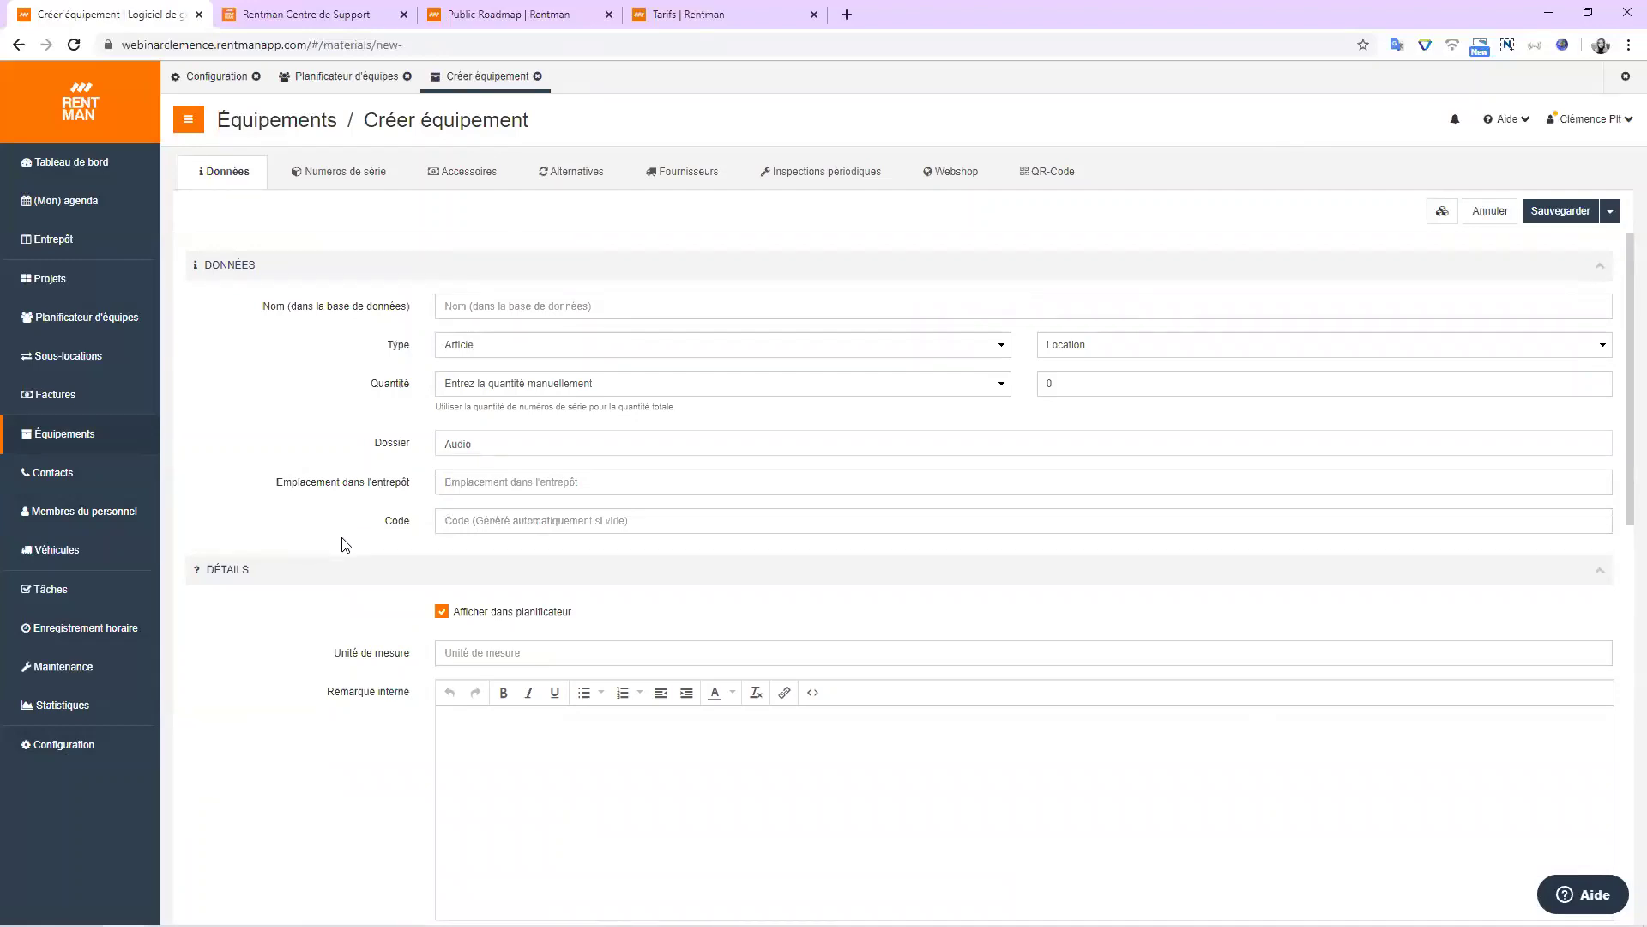
pyautogui.click(471, 345)
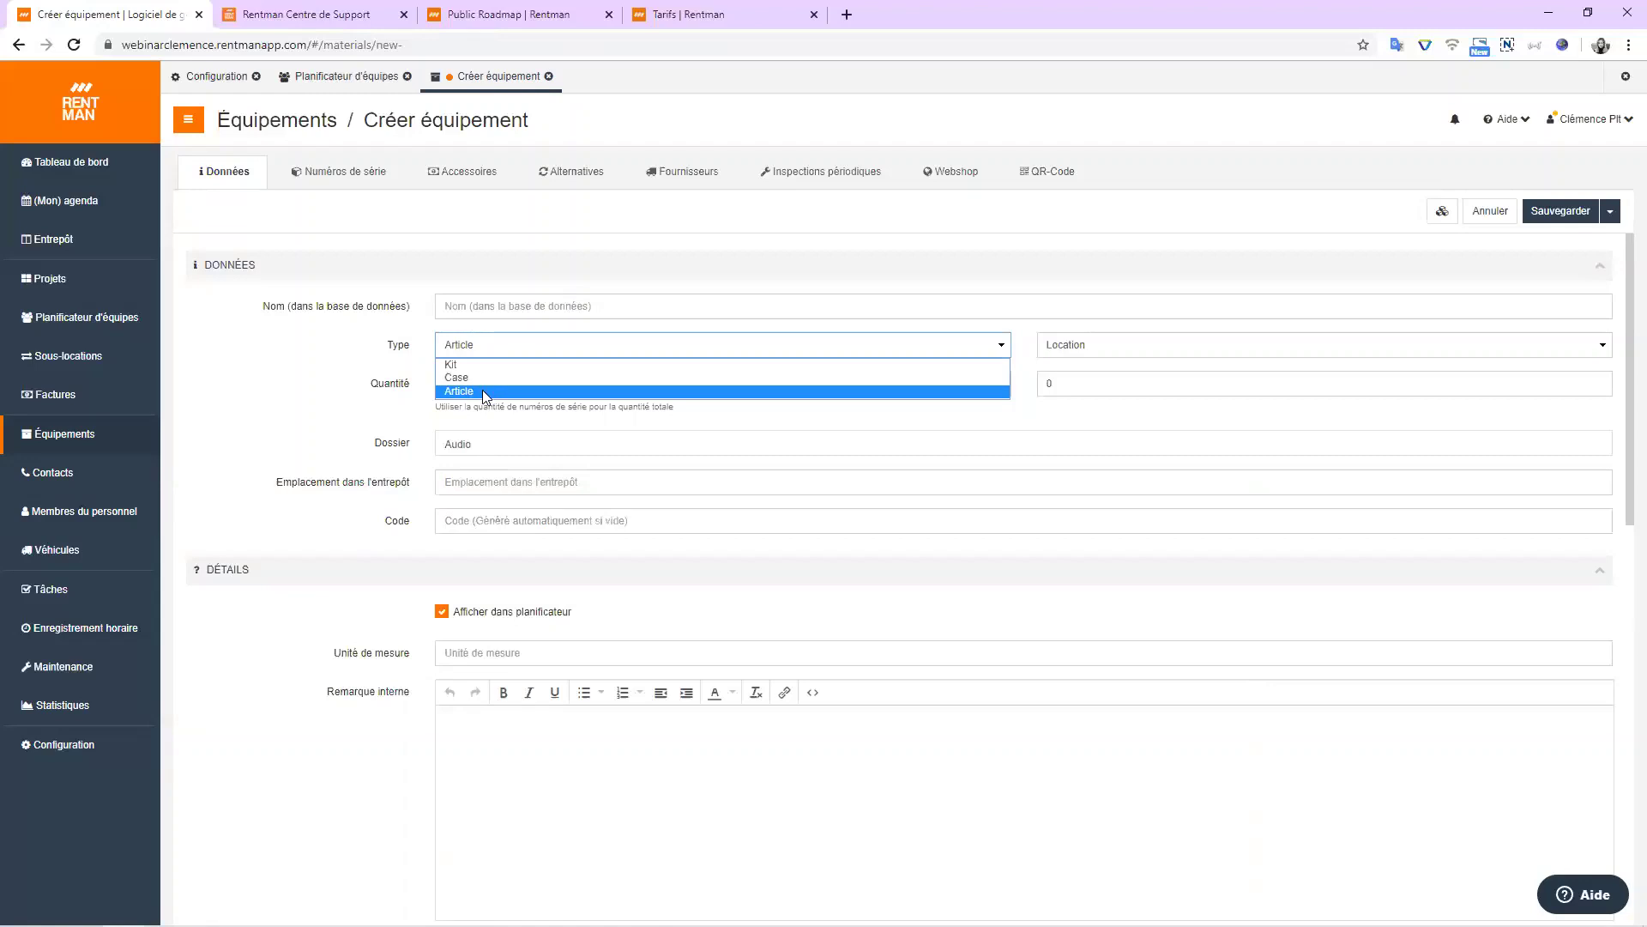
pyautogui.click(483, 391)
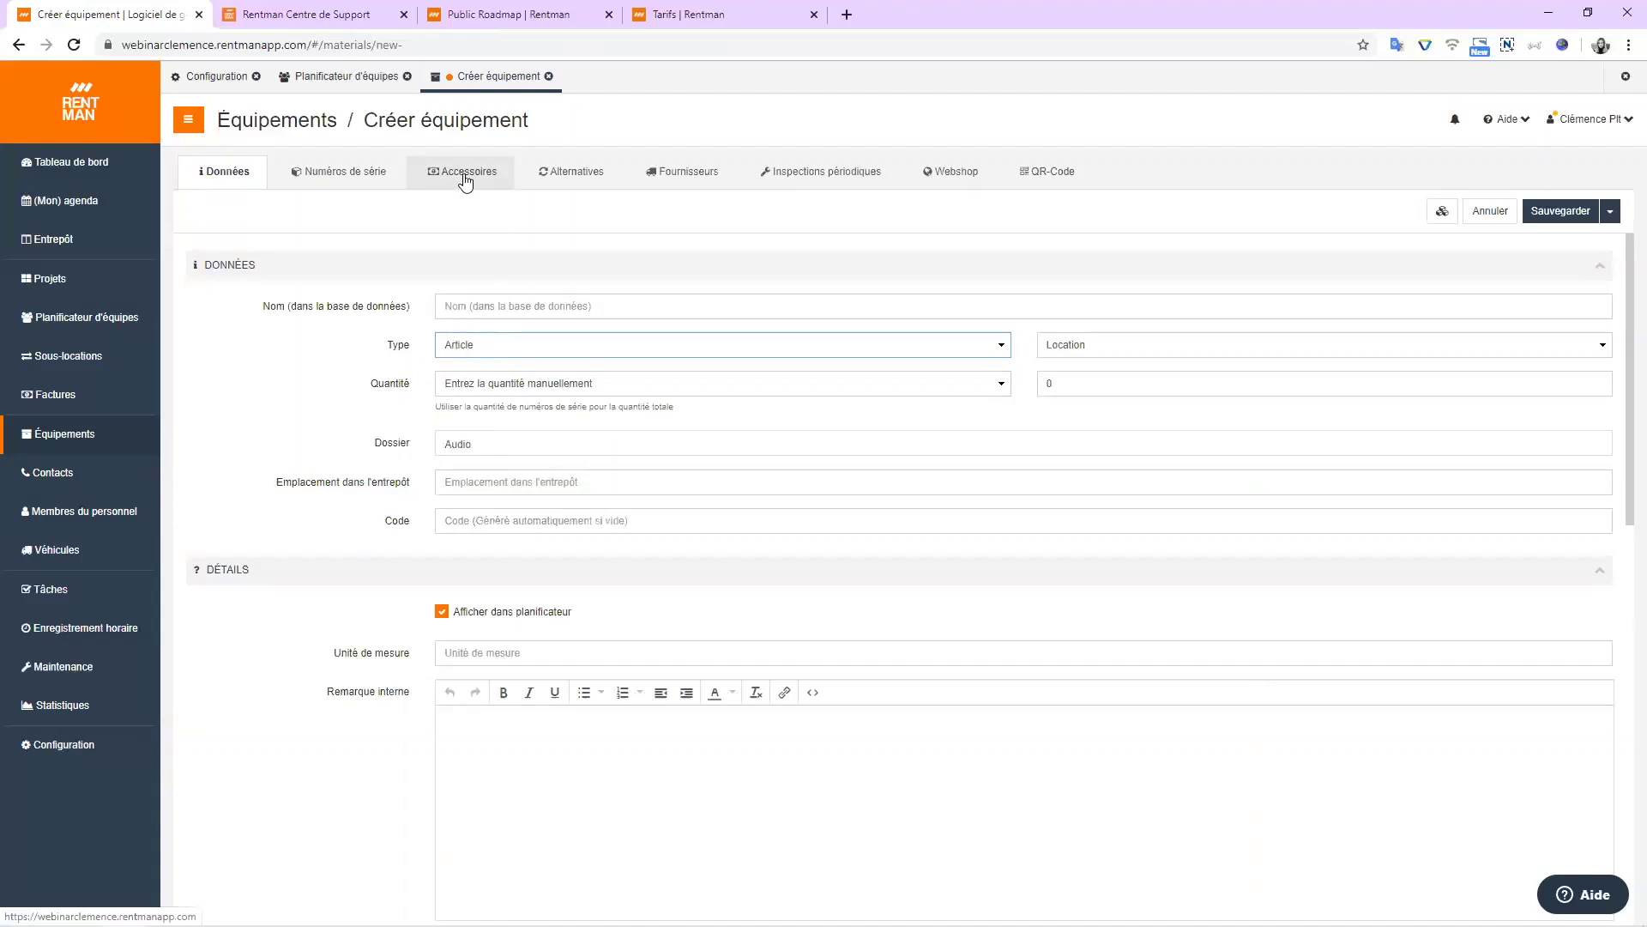
pyautogui.scroll(-2, 493, 300)
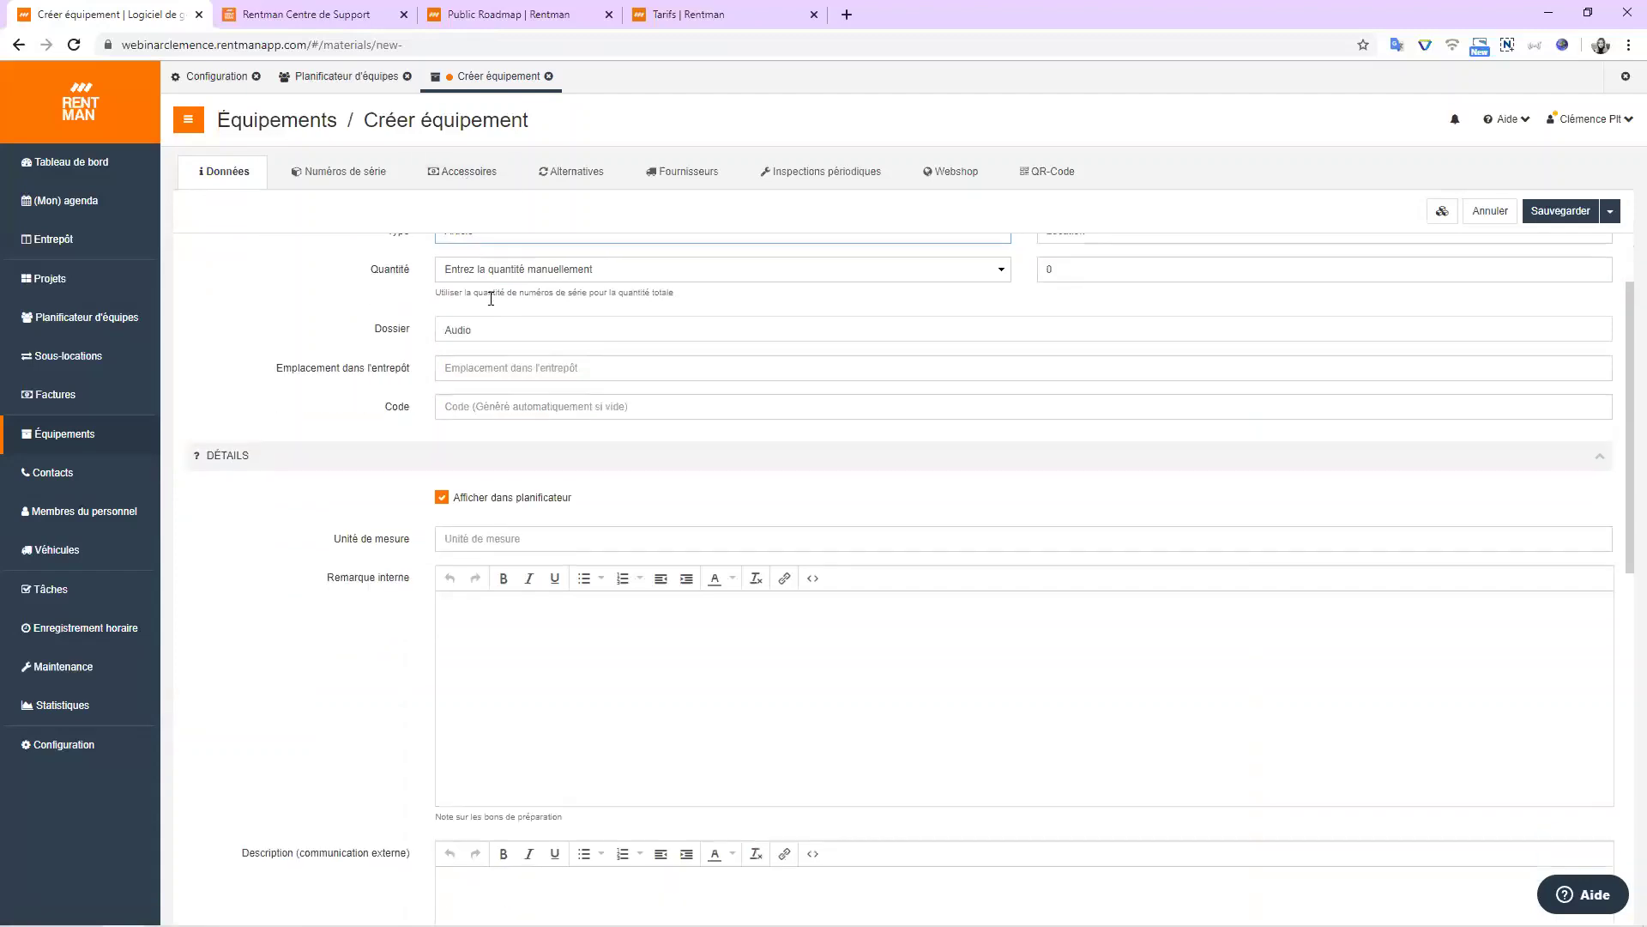
pyautogui.scroll(-5, 489, 300)
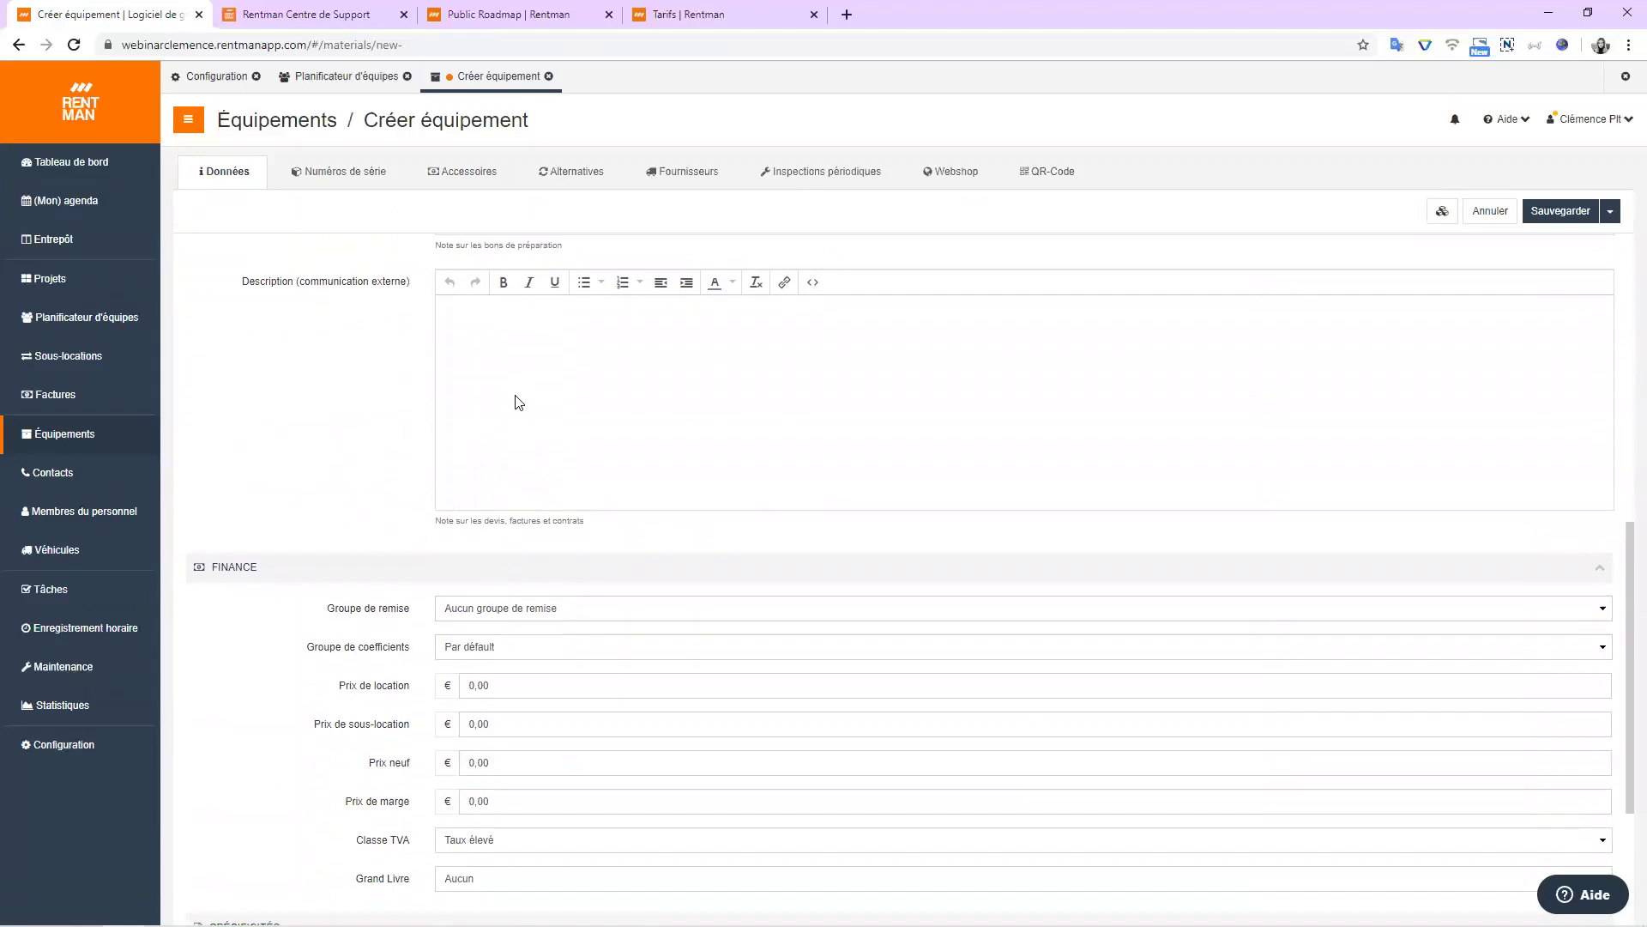
pyautogui.scroll(-3, 519, 402)
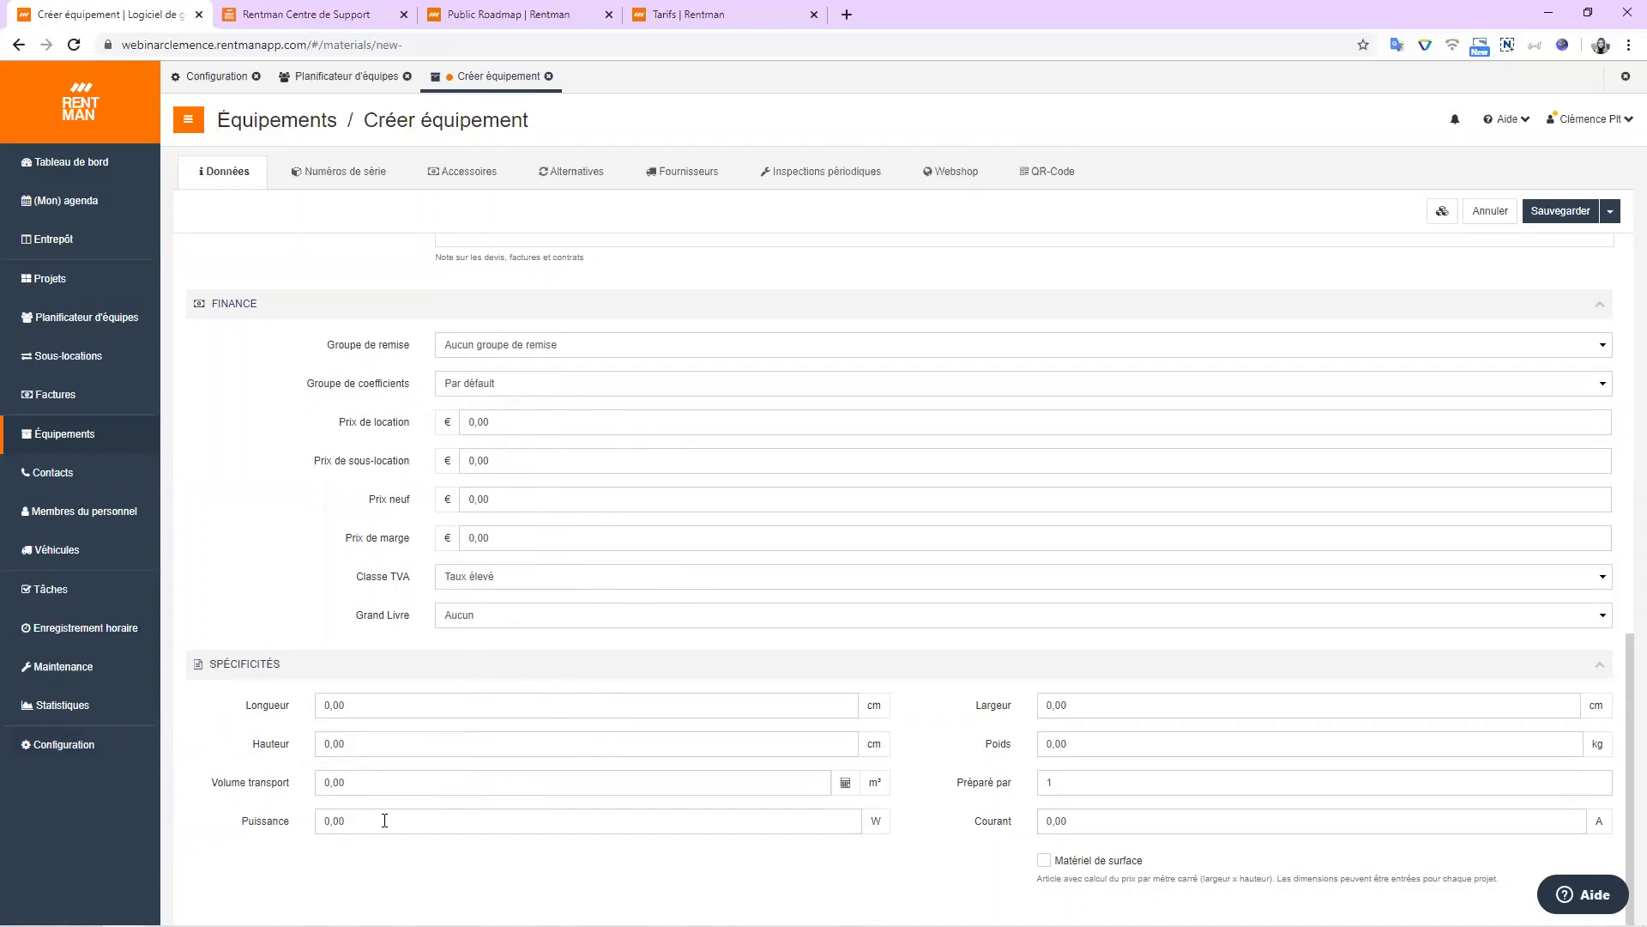
pyautogui.scroll(10, 384, 820)
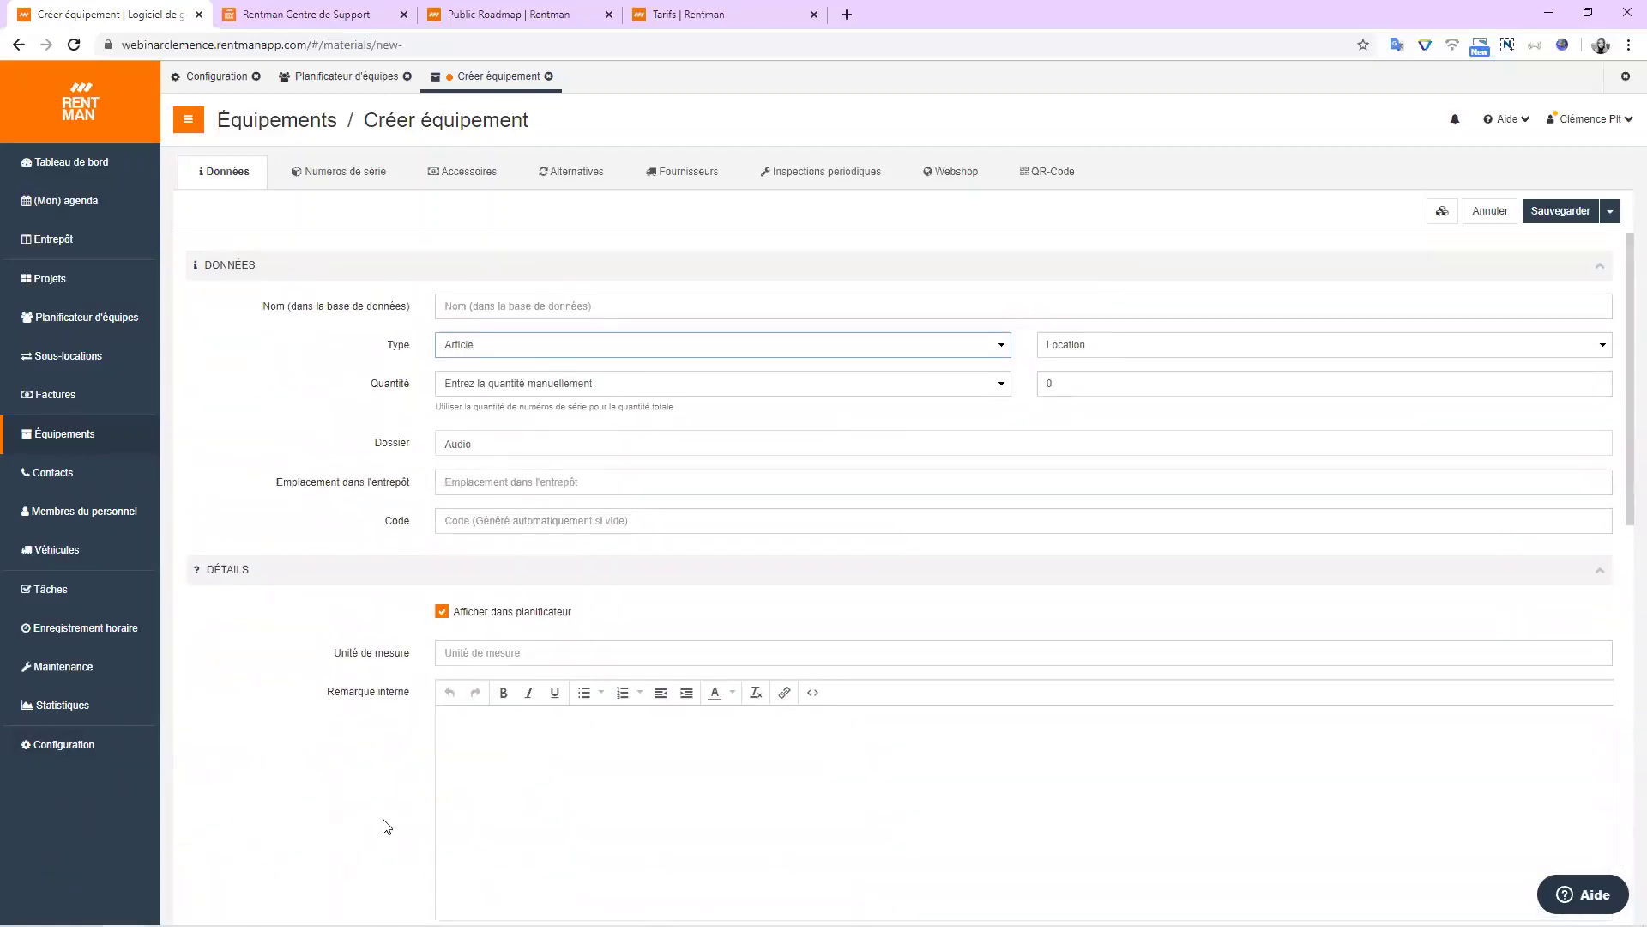
pyautogui.scroll(-2, 317, 757)
pyautogui.scroll(2, 317, 758)
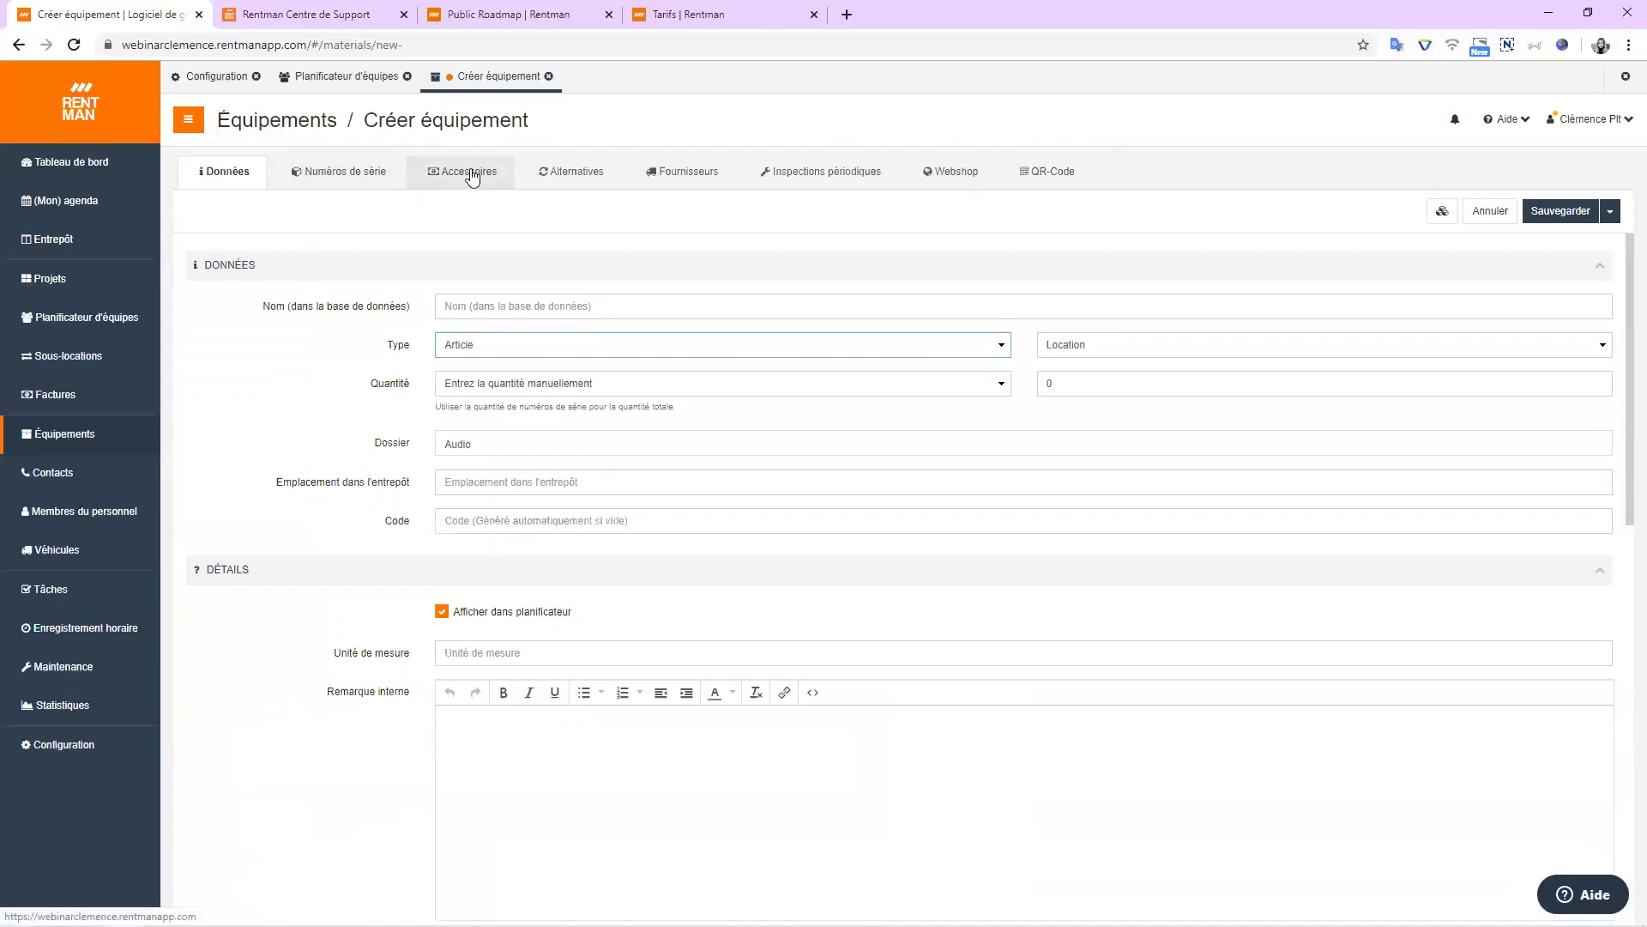
# Look through the new item's Alternatives, Inspections périodiques, Webshop and QR-Code tabs.
pyautogui.click(577, 176)
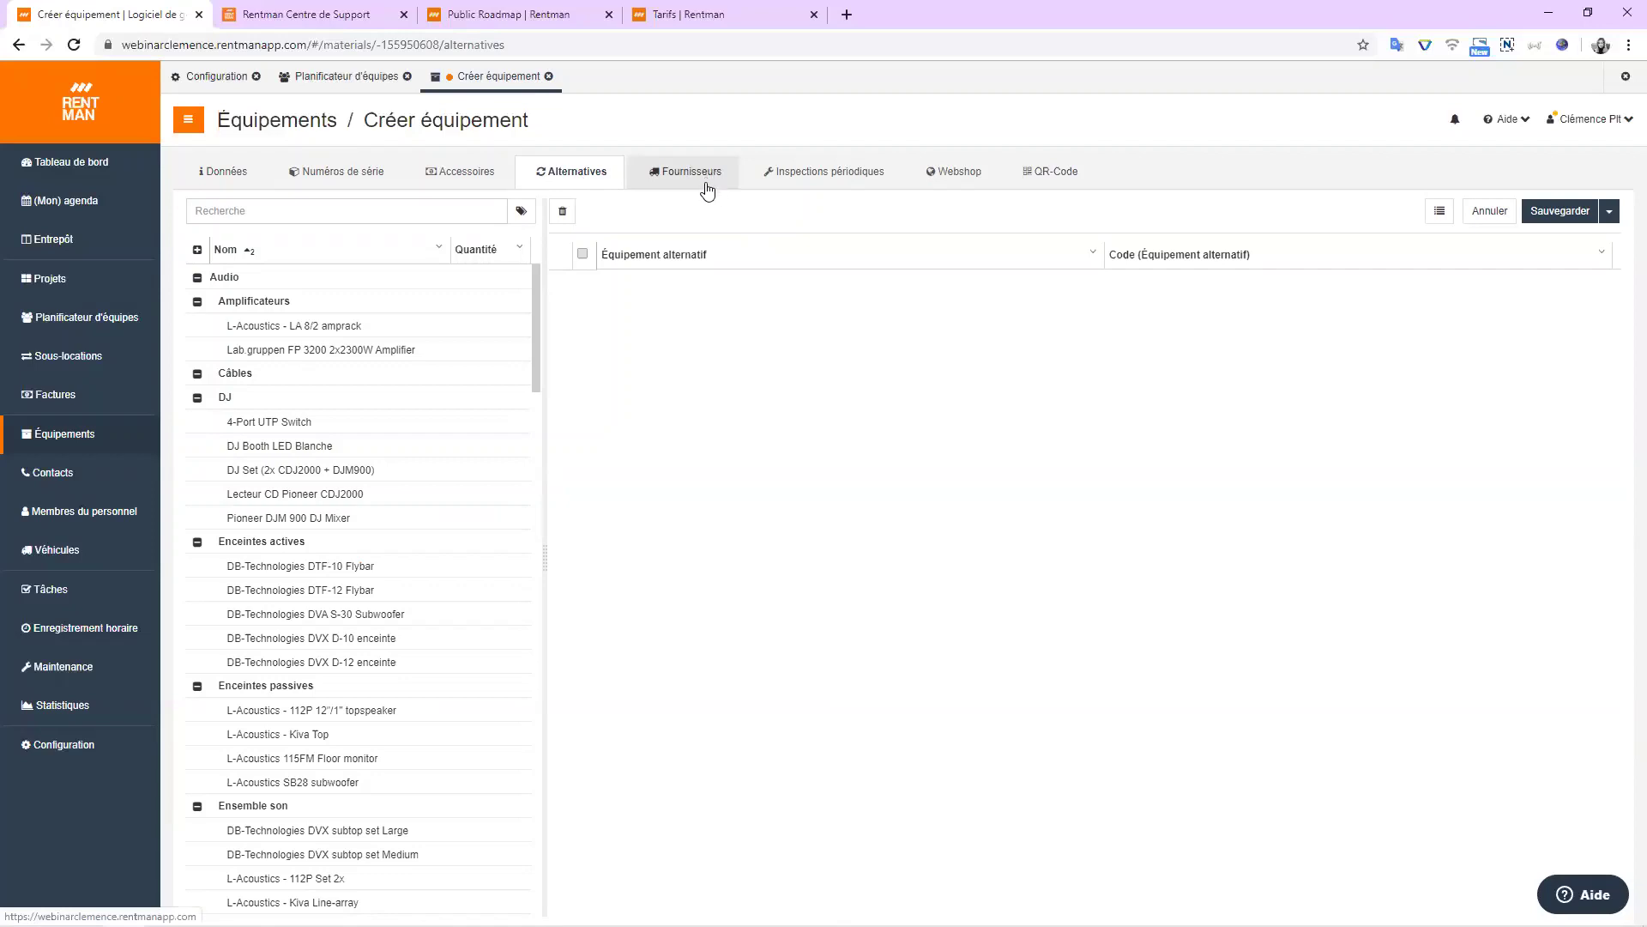
pyautogui.click(864, 176)
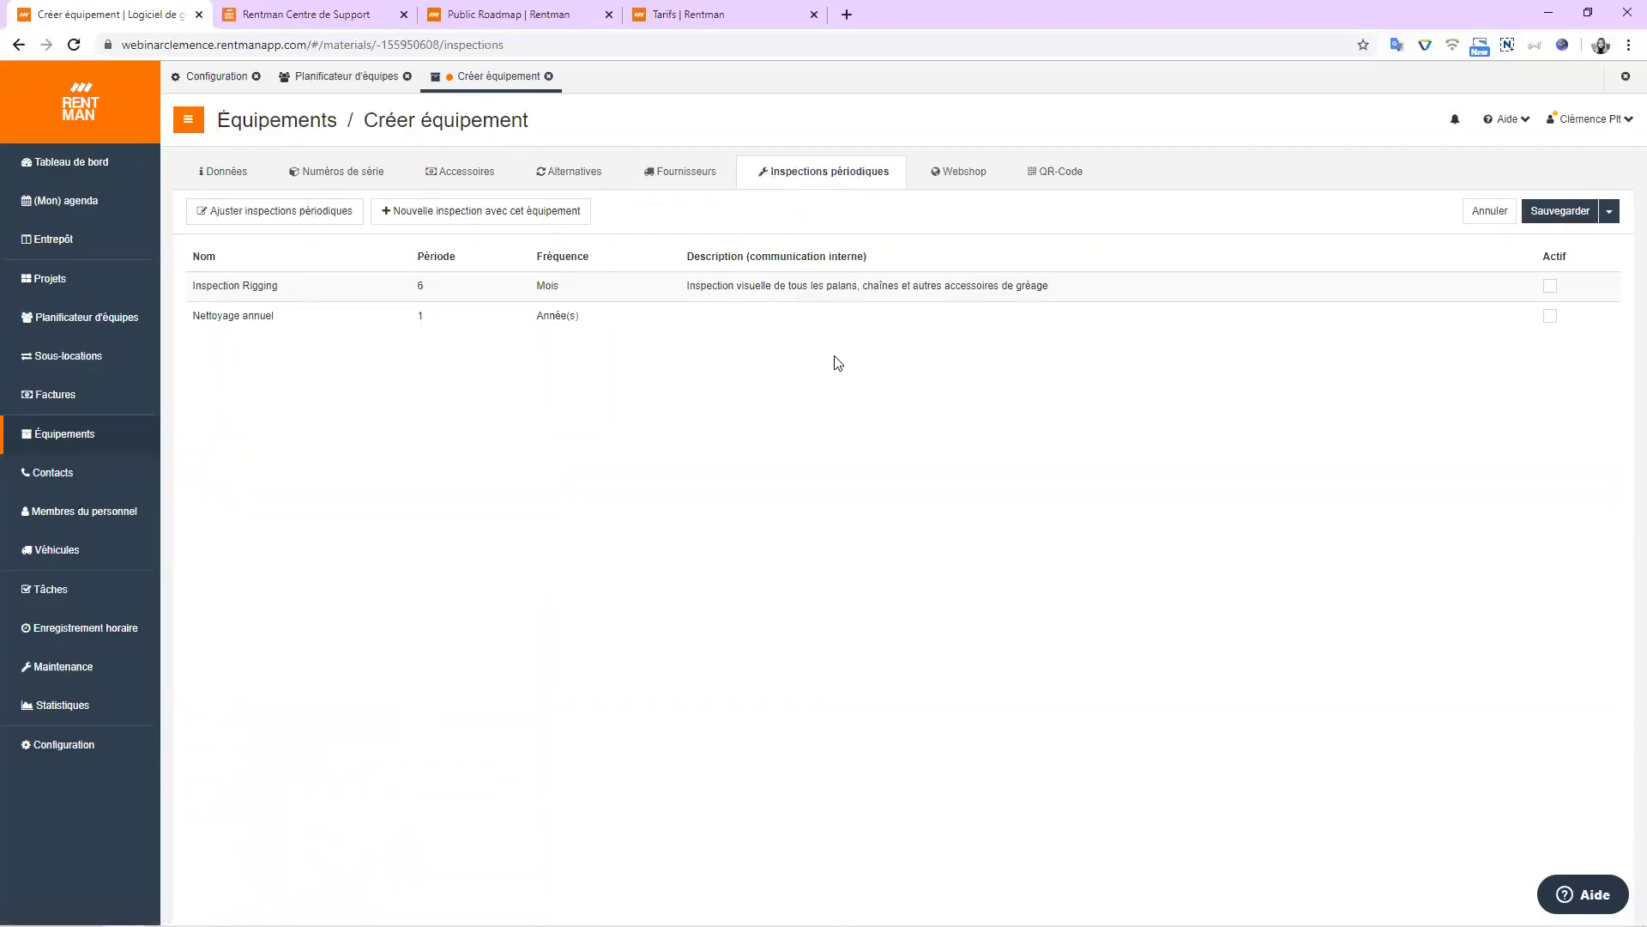
pyautogui.click(948, 182)
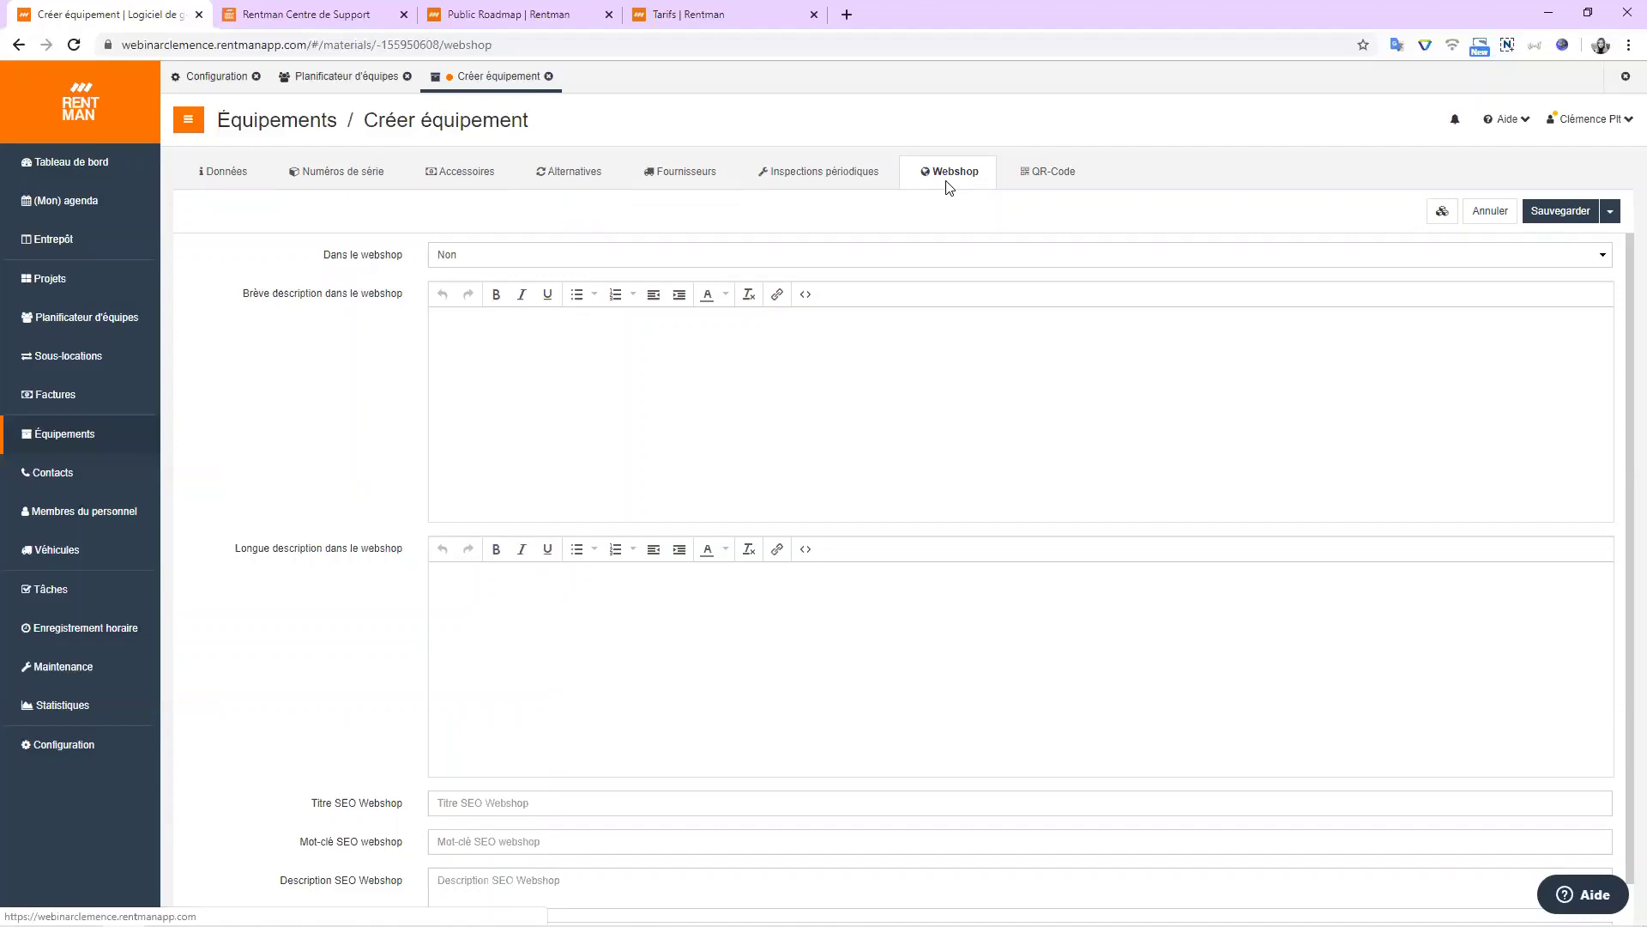
pyautogui.click(1058, 176)
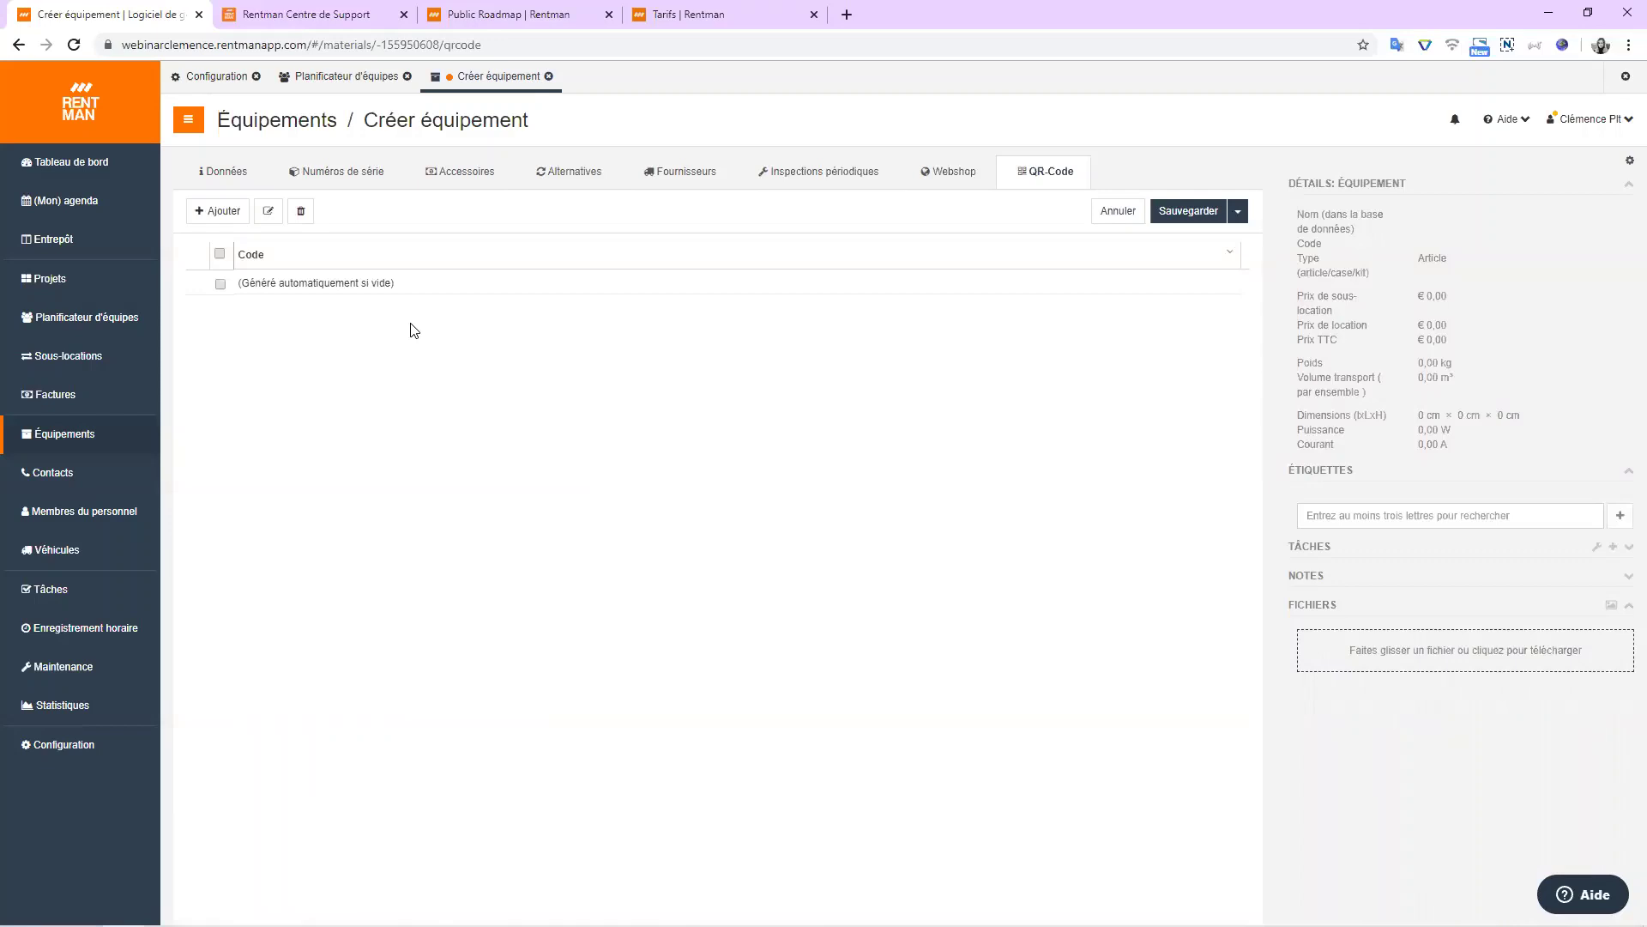
# Add QR code 1212 to the new item, then close it and discard the unsaved changes.
pyautogui.click(378, 260)
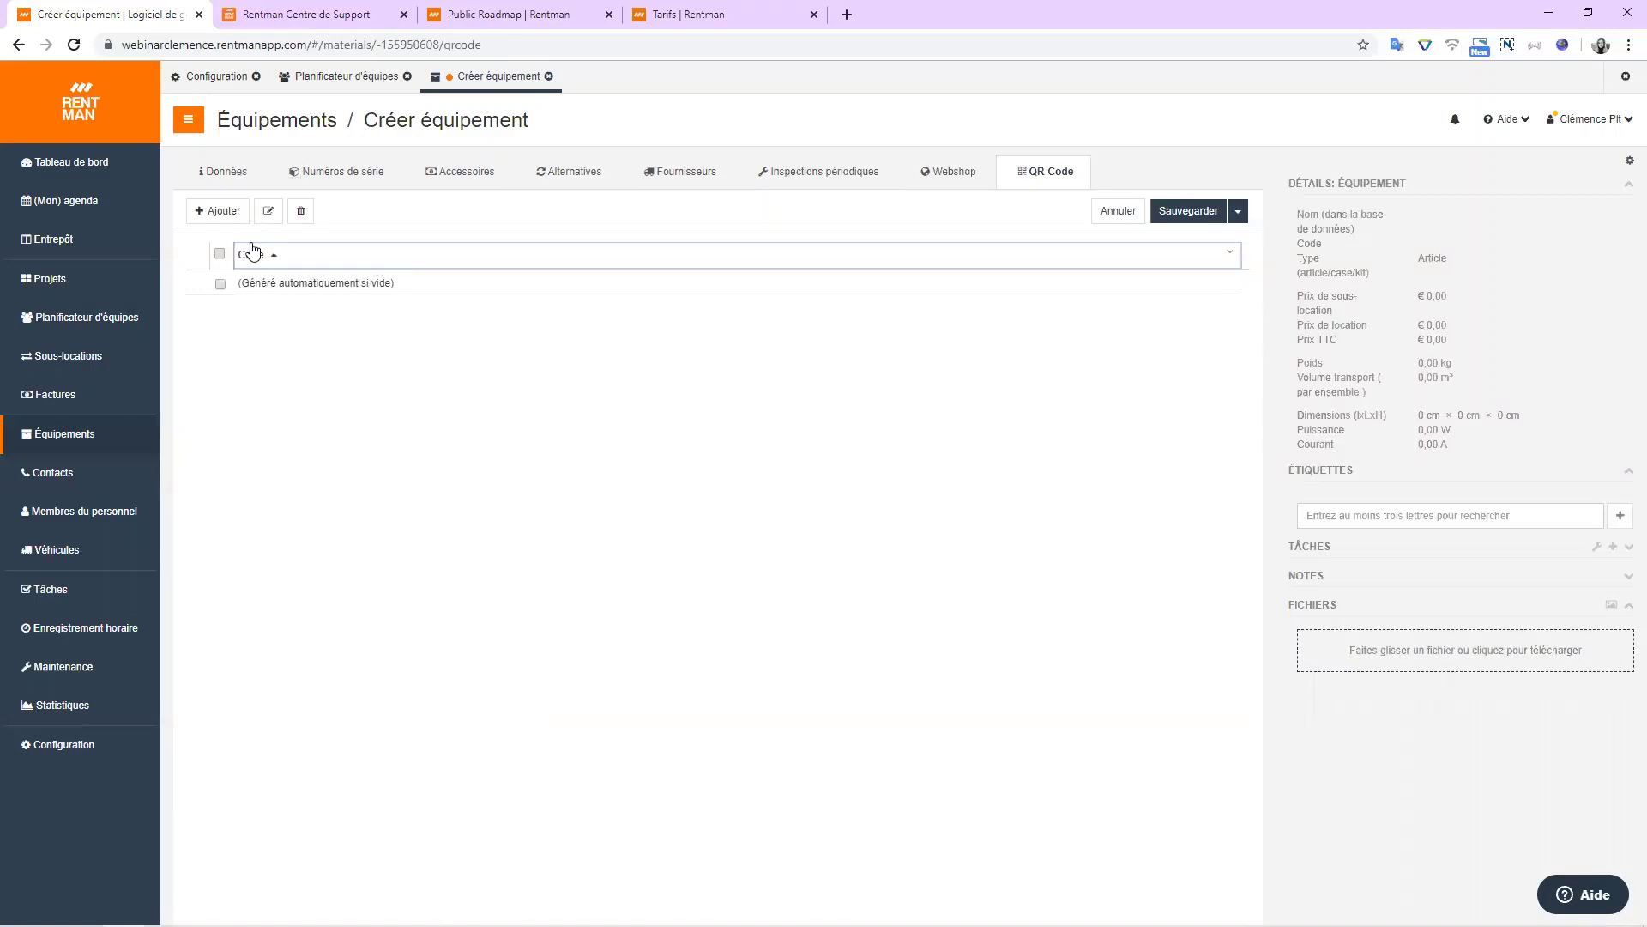
pyautogui.click(221, 223)
pyautogui.click(544, 222)
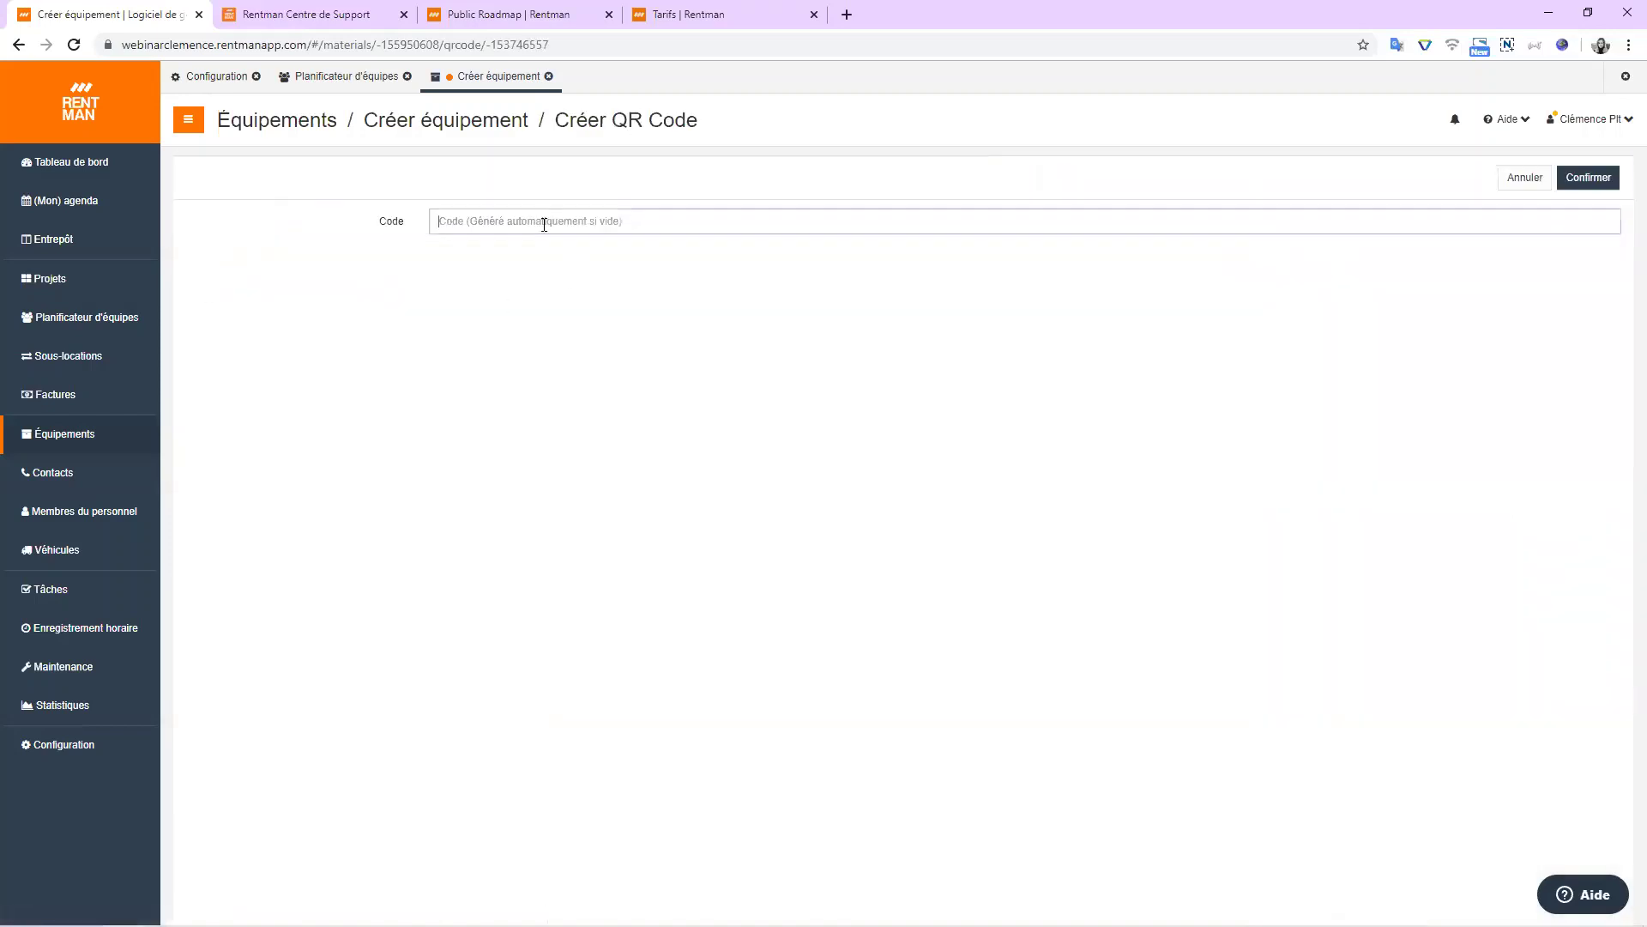
pyautogui.write('1212')
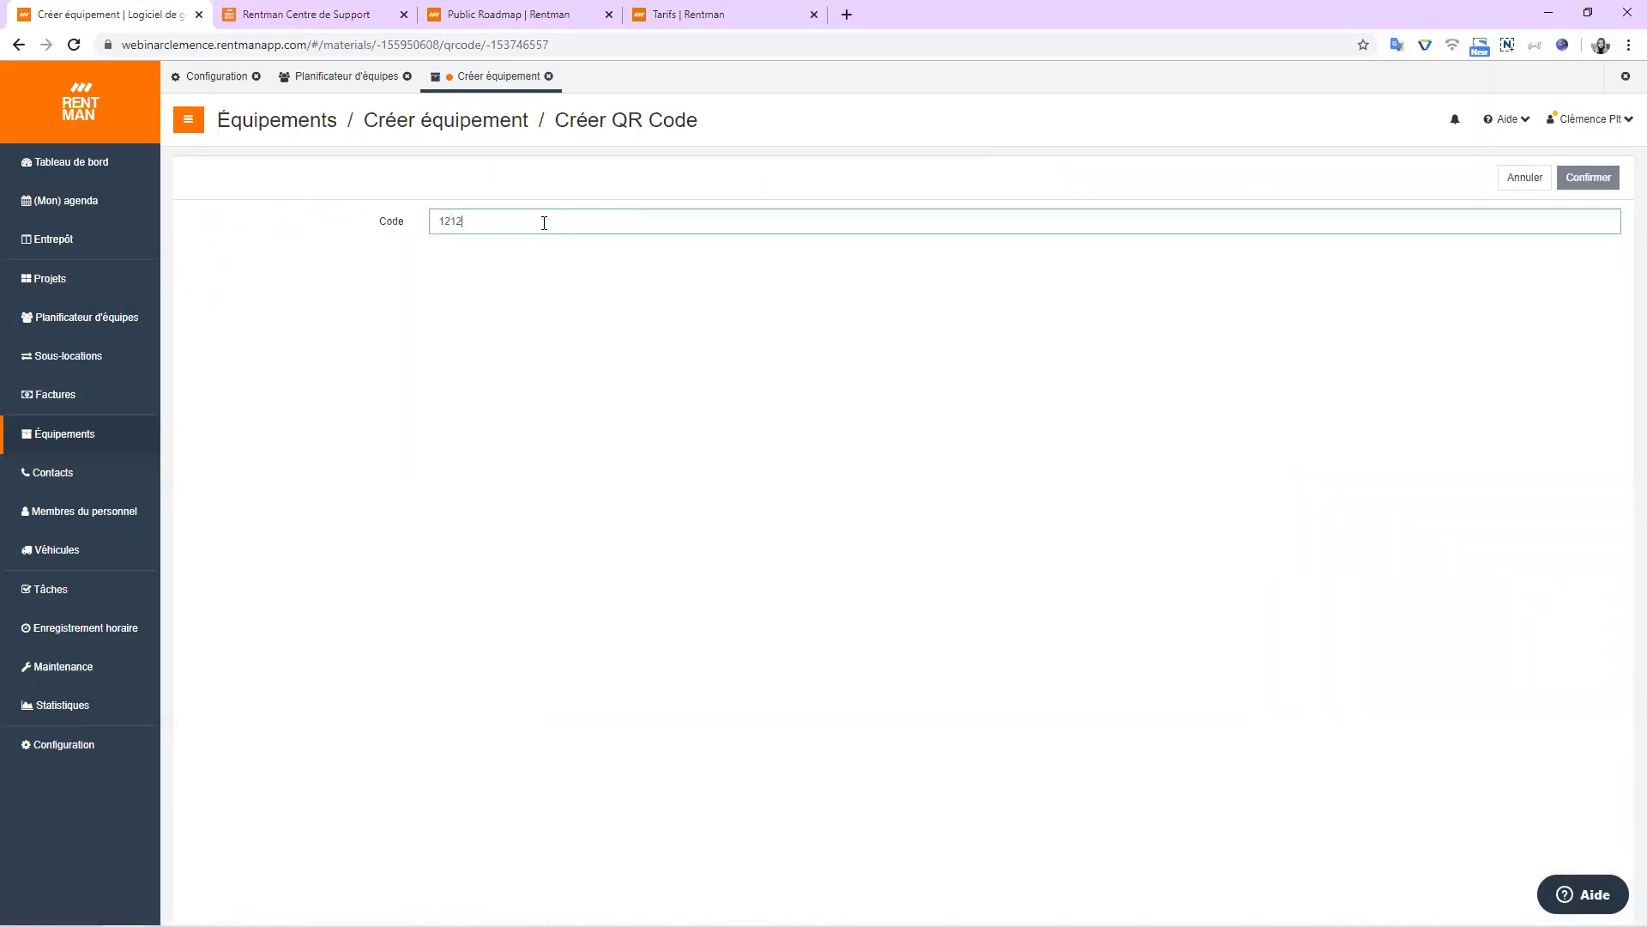
pyautogui.click(1519, 186)
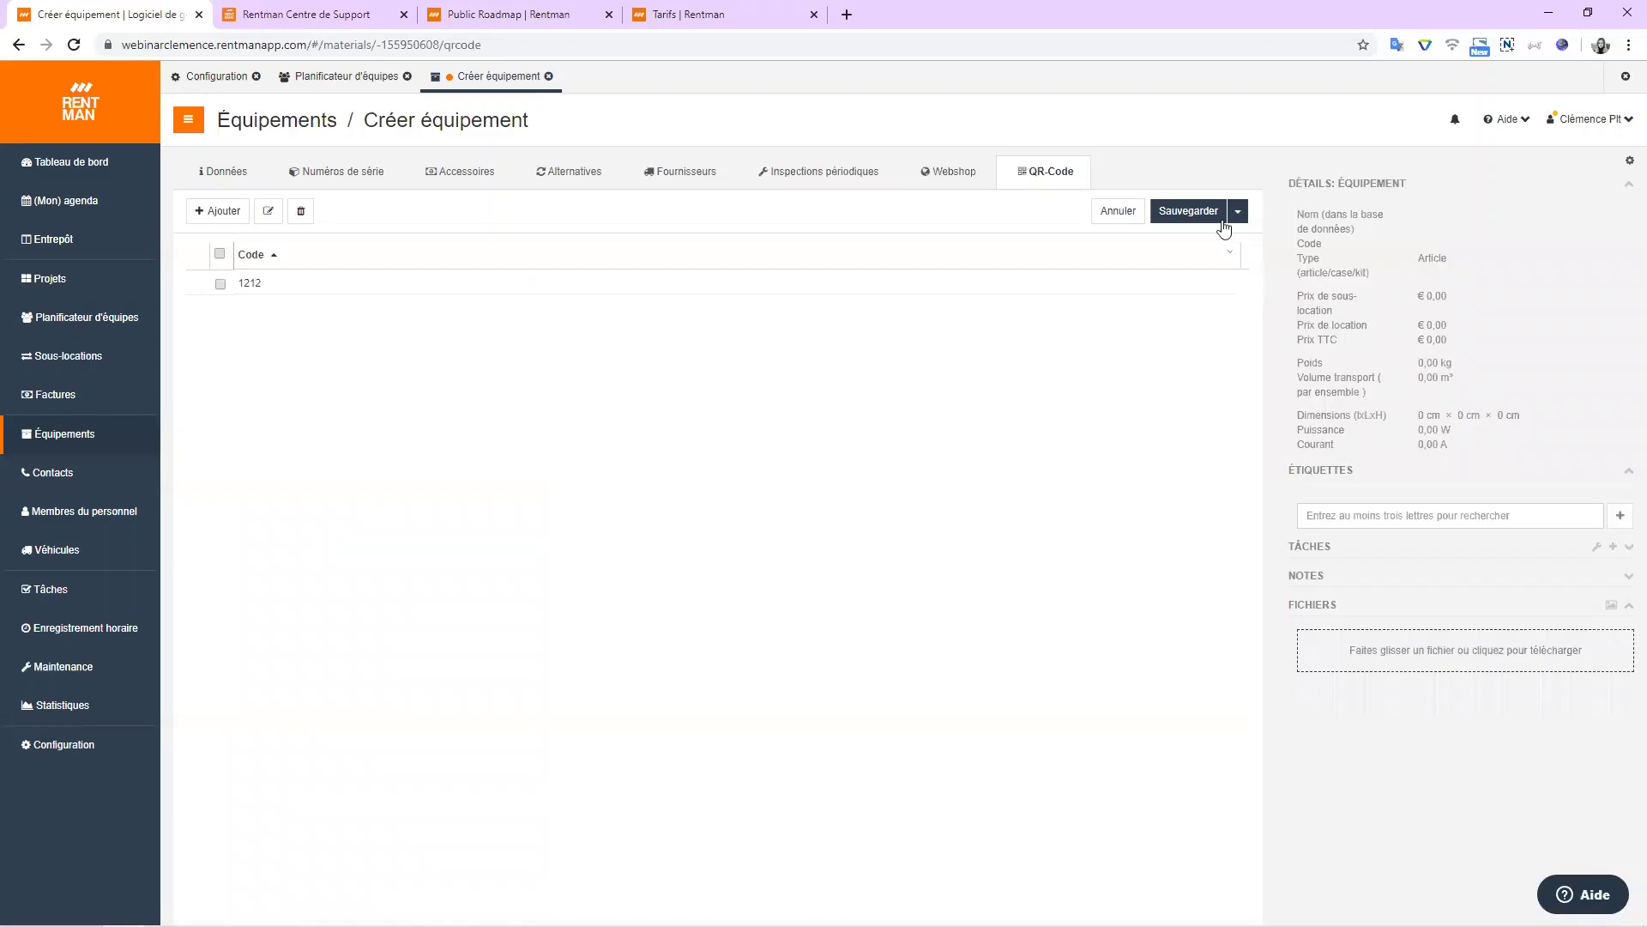
pyautogui.click(1119, 215)
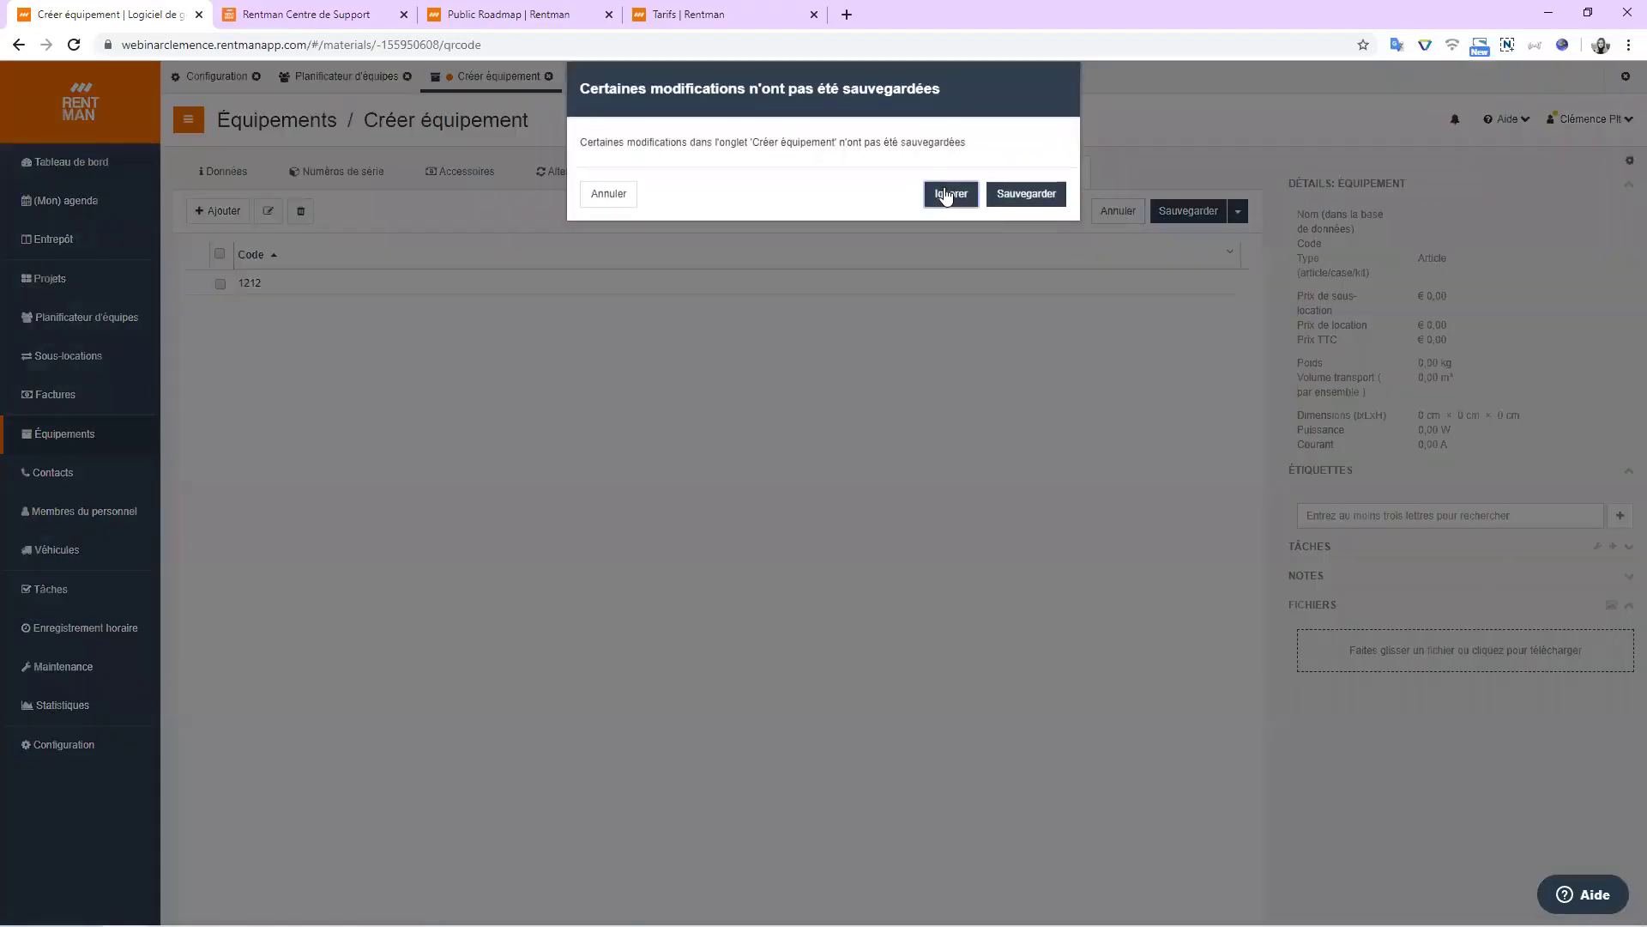
pyautogui.click(947, 194)
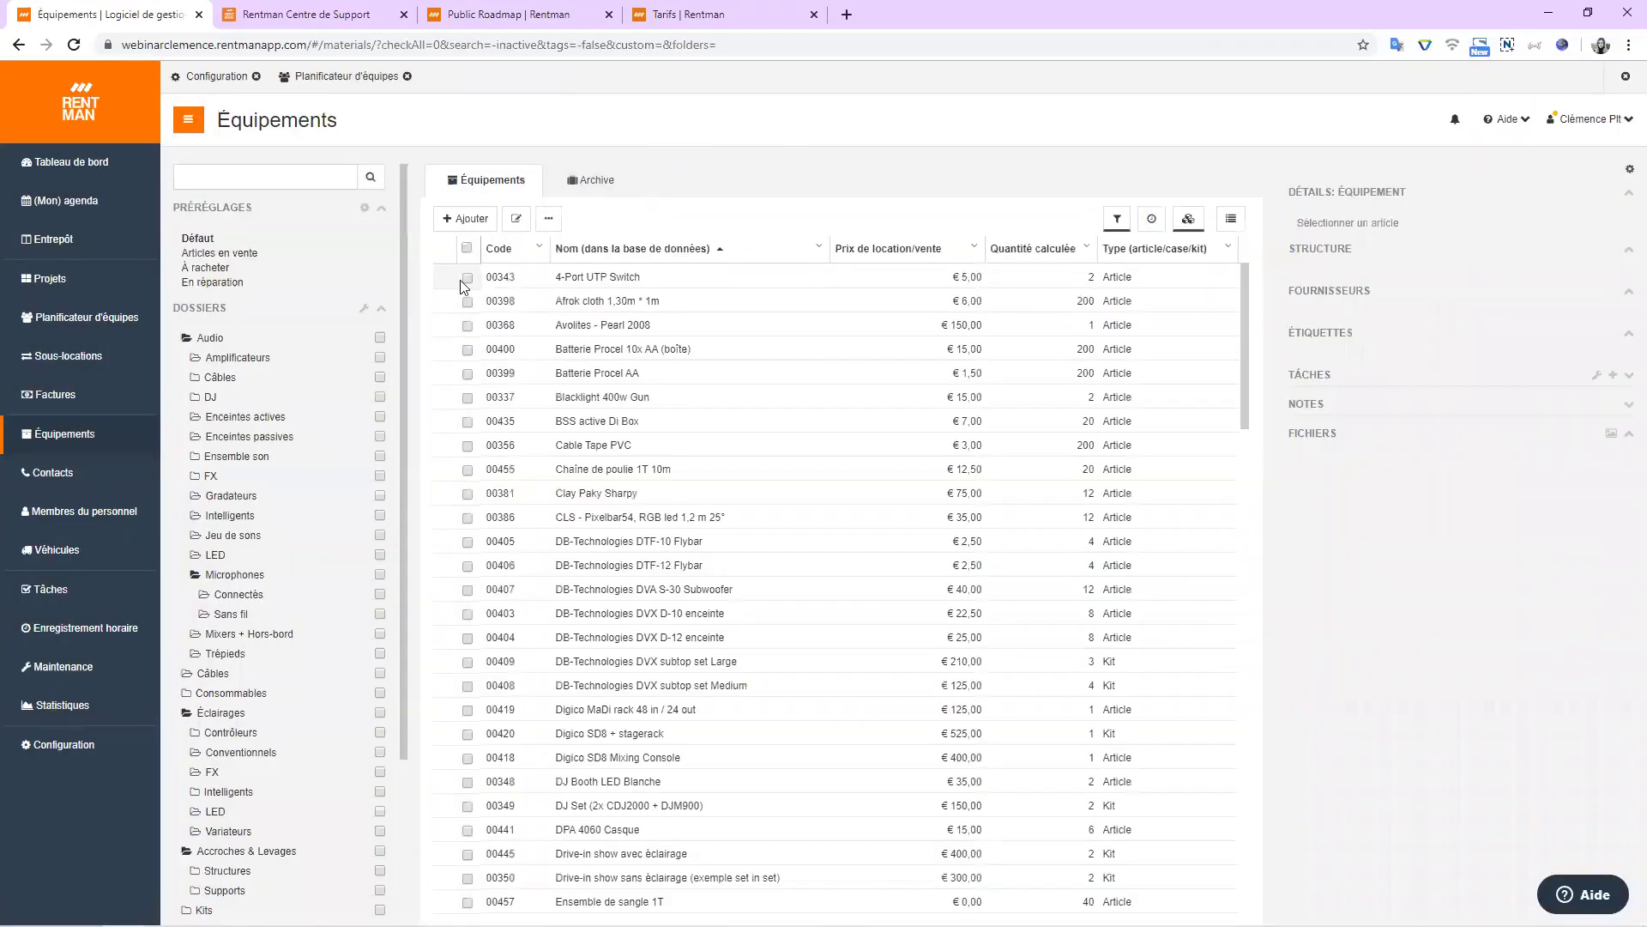
# Generate Étiquette équipement labels for 4-Port UTP Switch, Afrok cloth and Avolites - Pearl 2008, then close the preview.
pyautogui.click(467, 278)
pyautogui.click(467, 302)
pyautogui.click(467, 325)
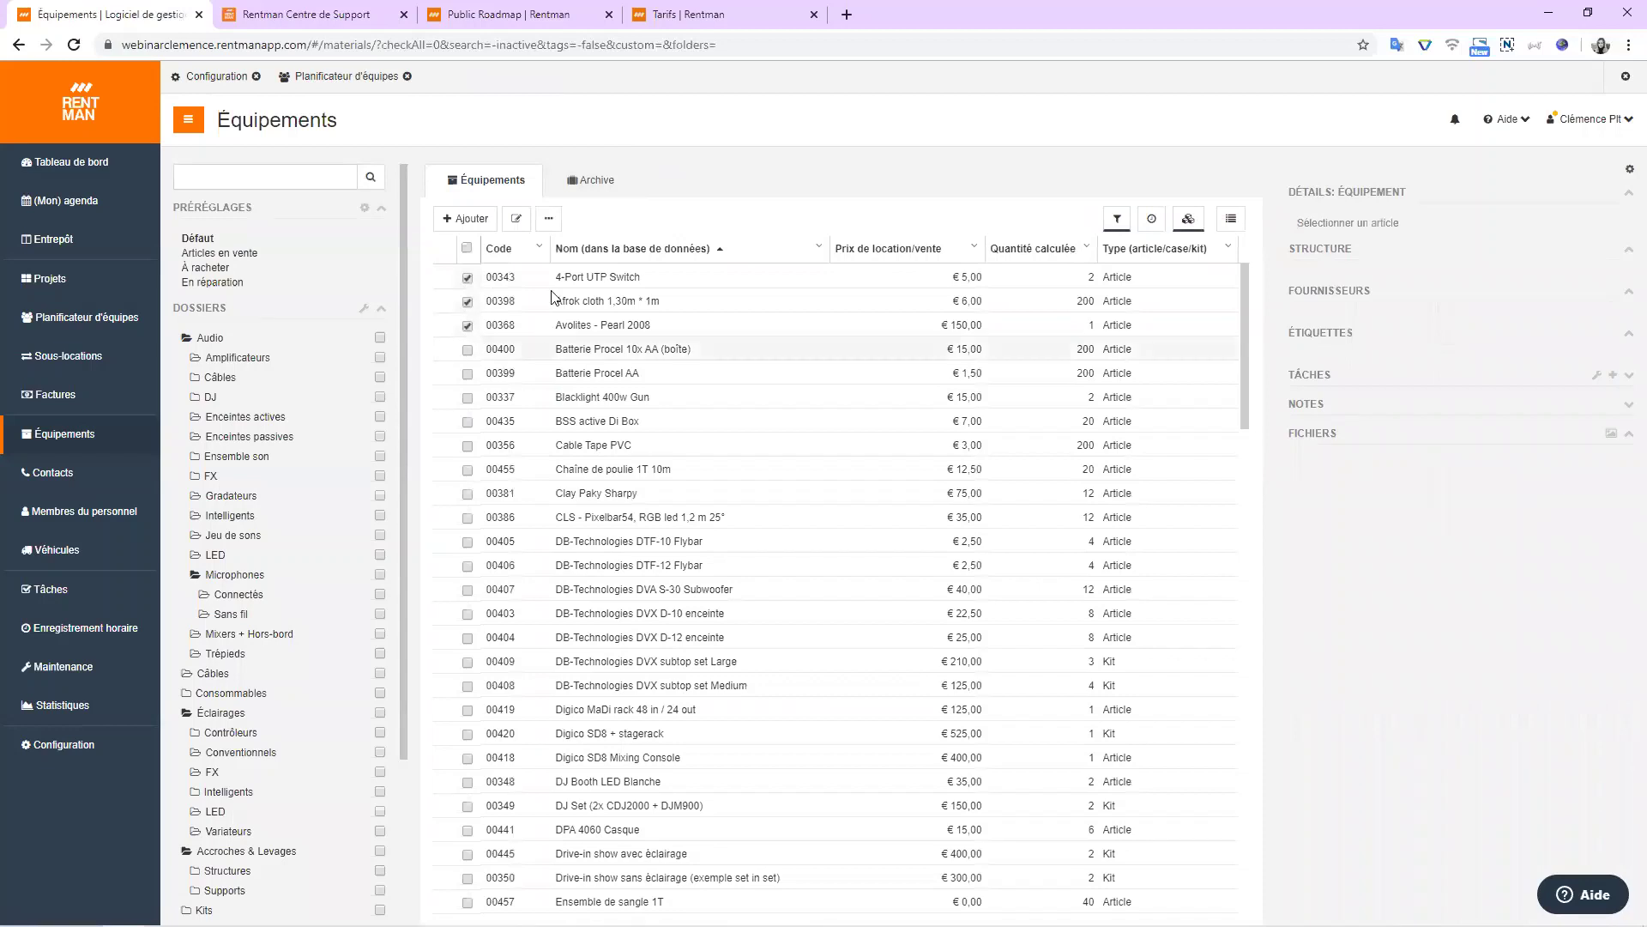
pyautogui.click(551, 221)
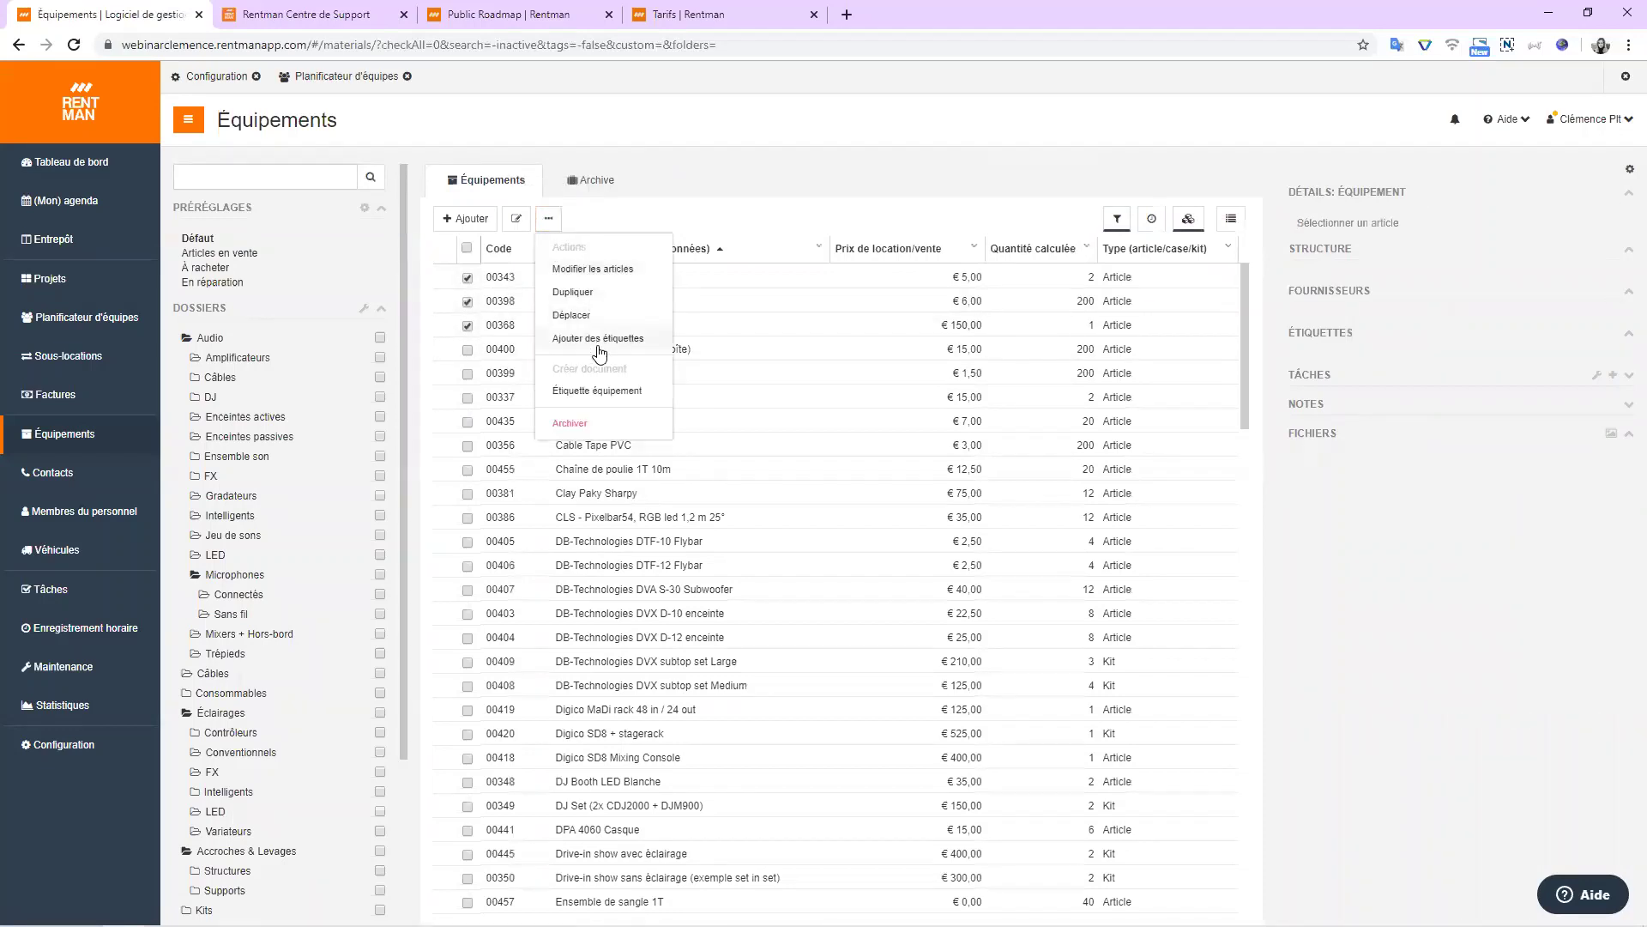
pyautogui.click(594, 391)
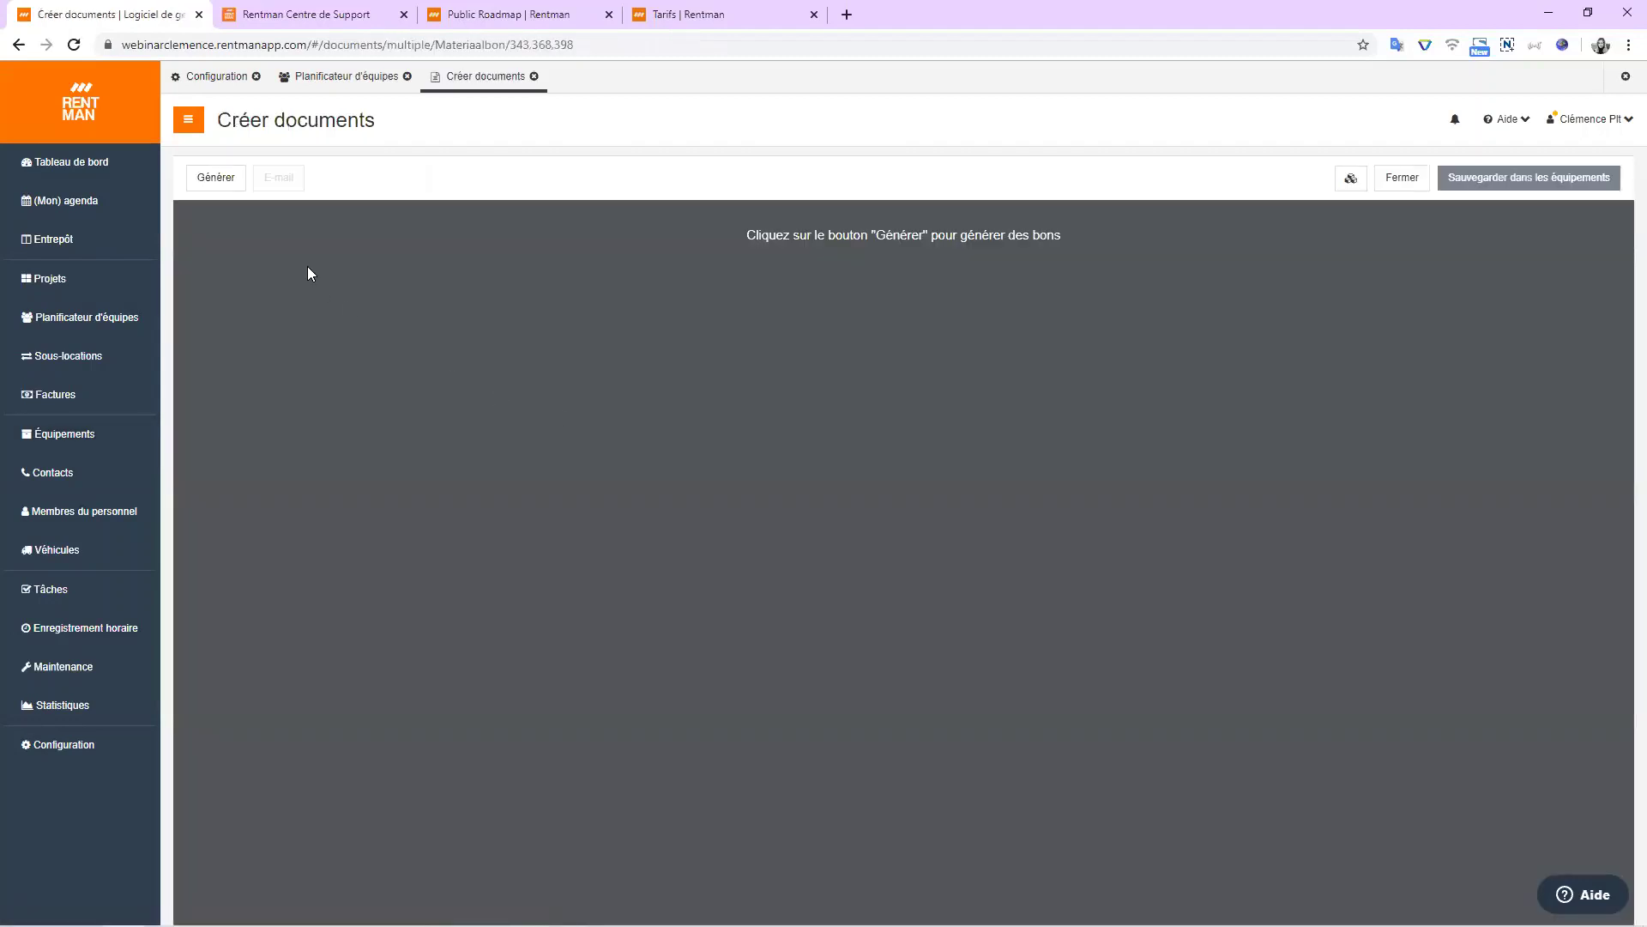
pyautogui.click(215, 178)
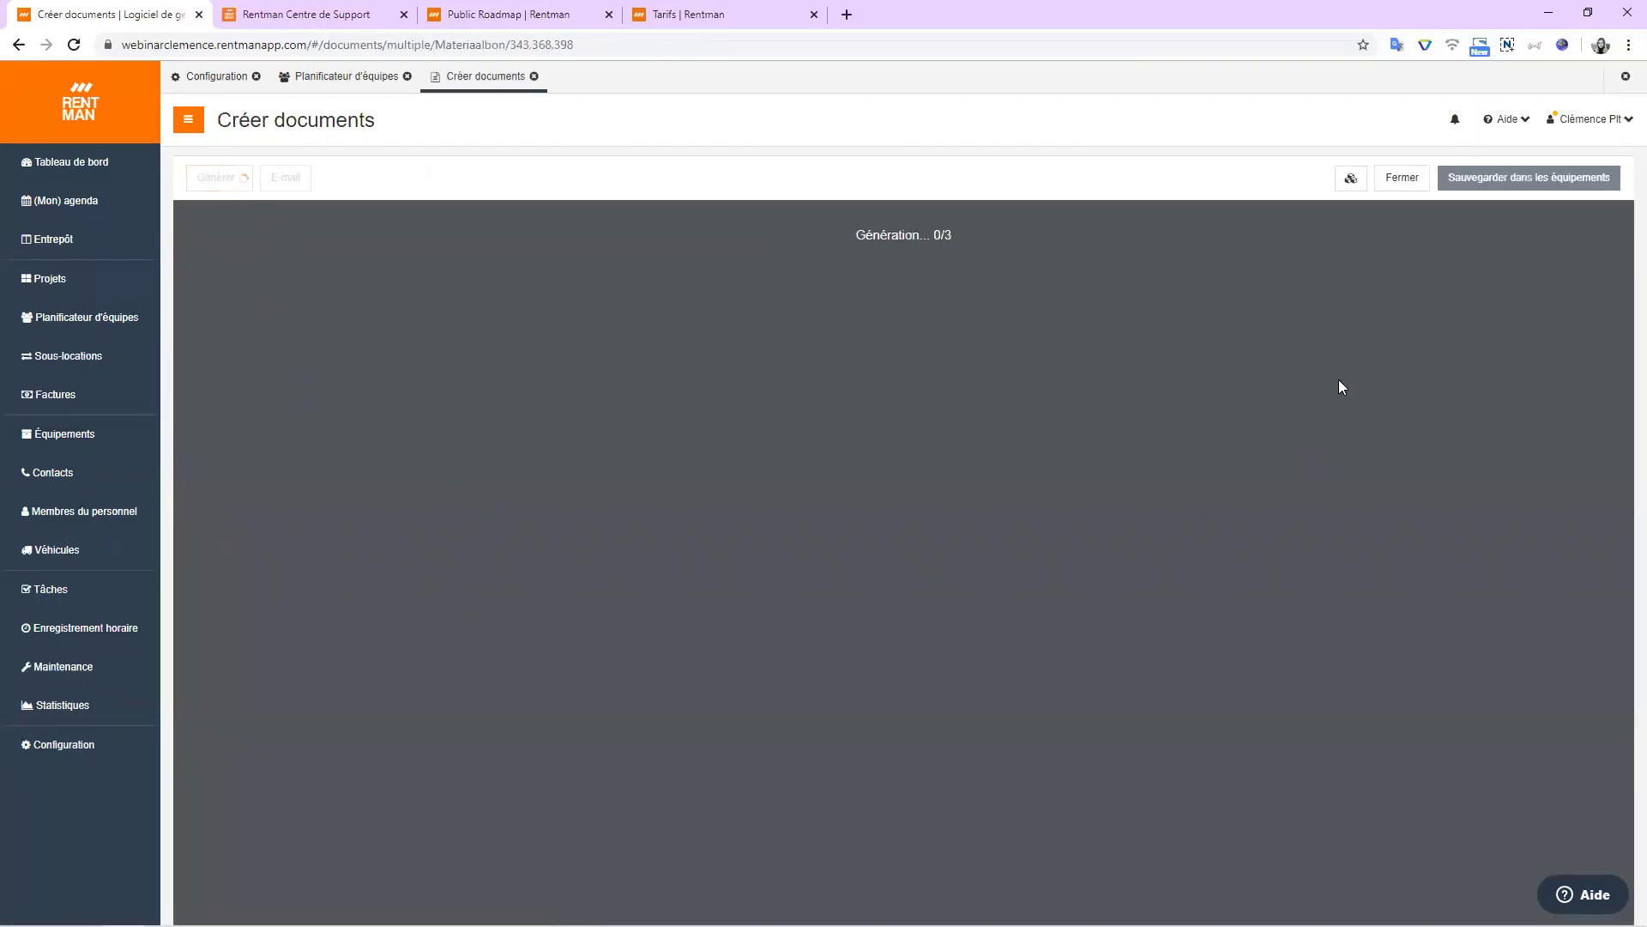
pyautogui.click(1352, 180)
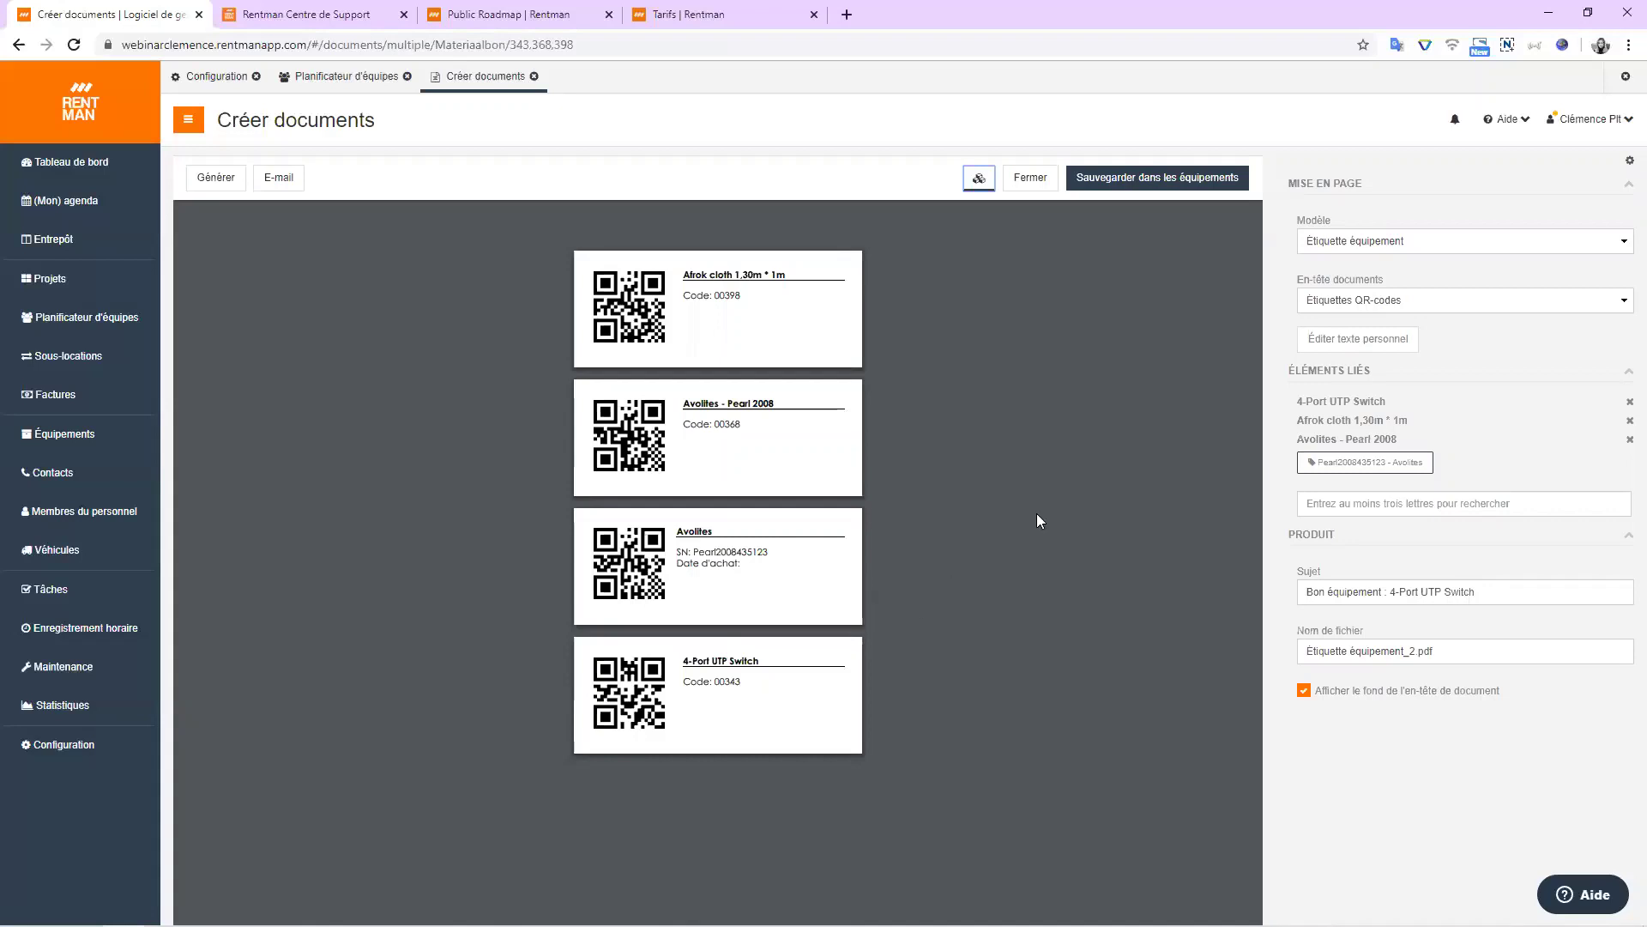
pyautogui.click(1032, 179)
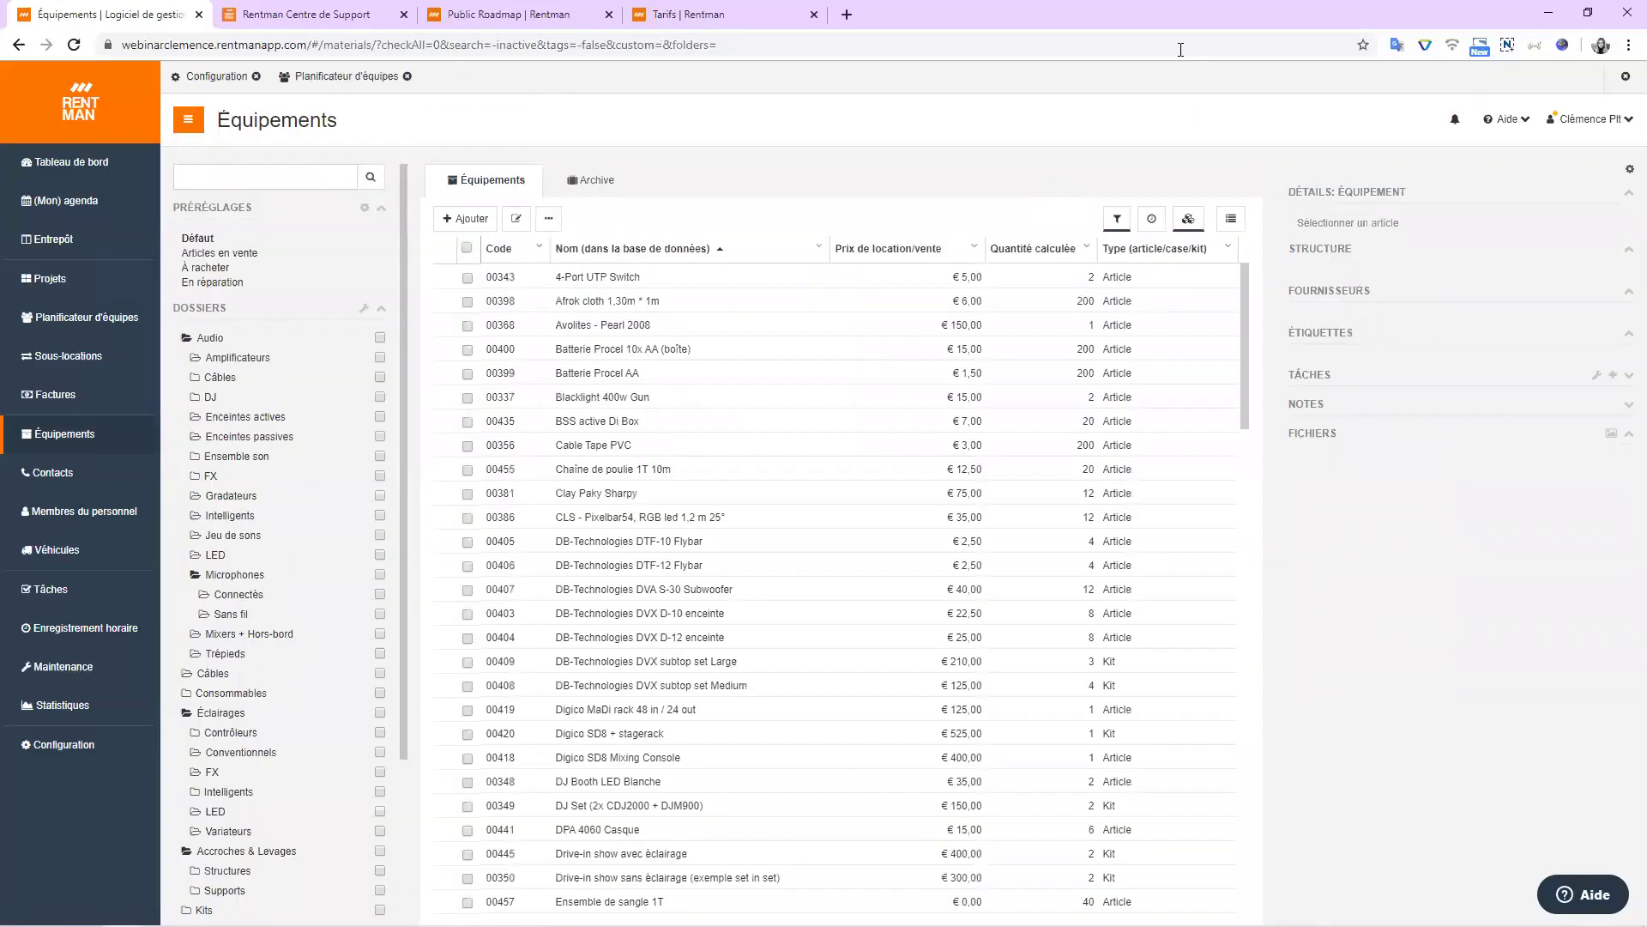
pyautogui.click(52, 472)
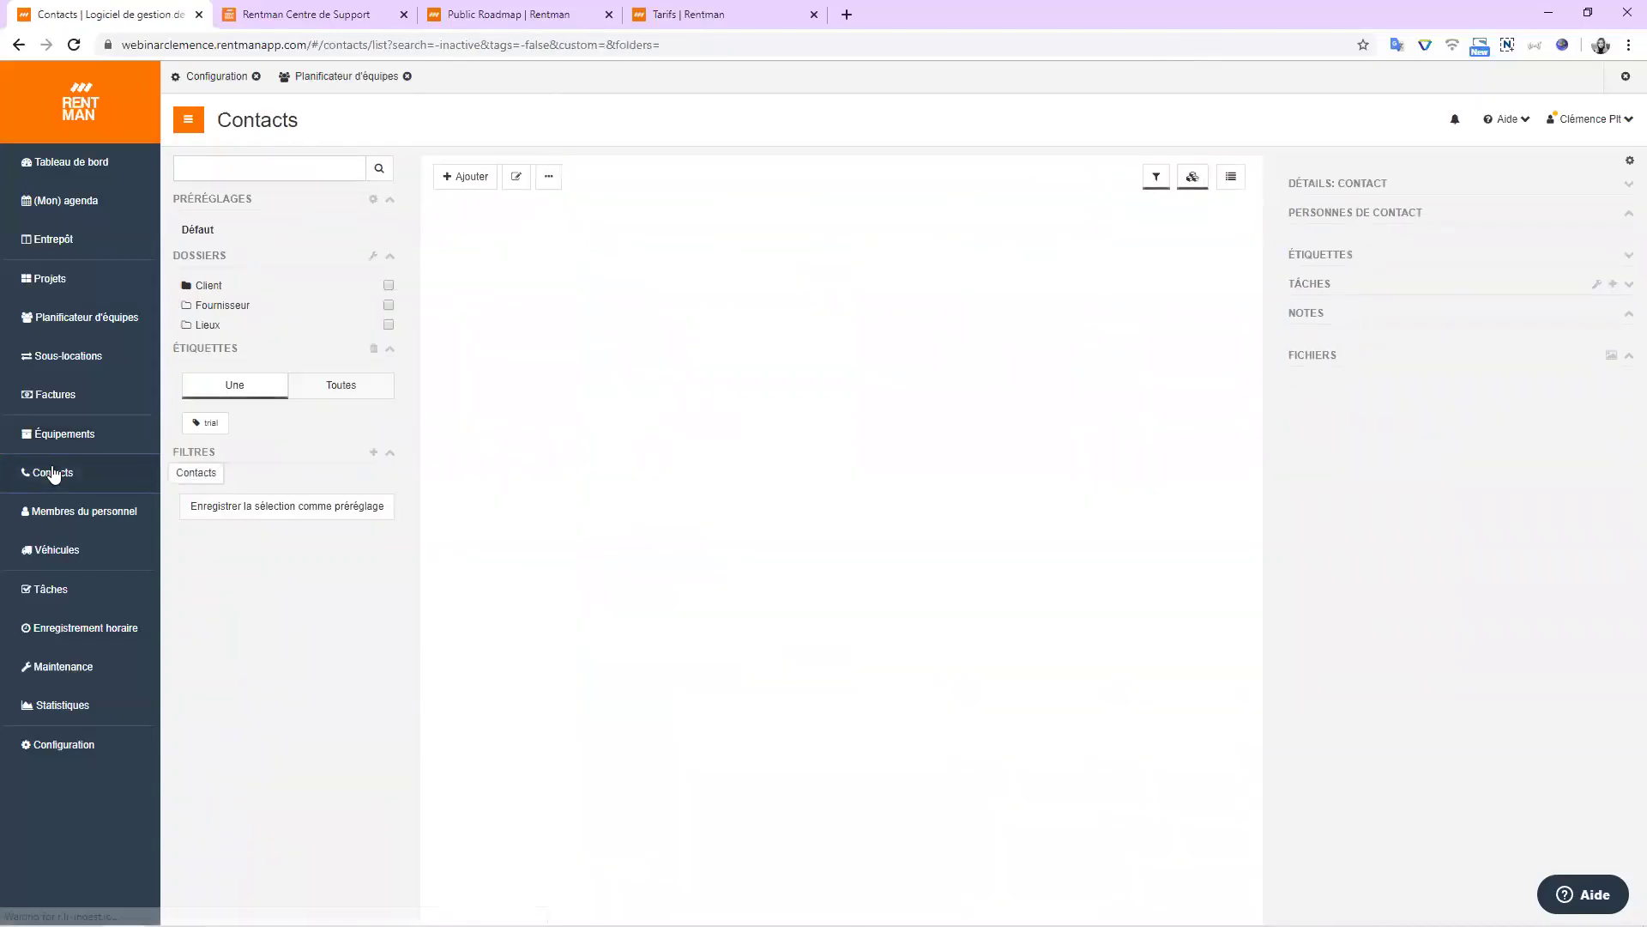
pyautogui.click(64, 553)
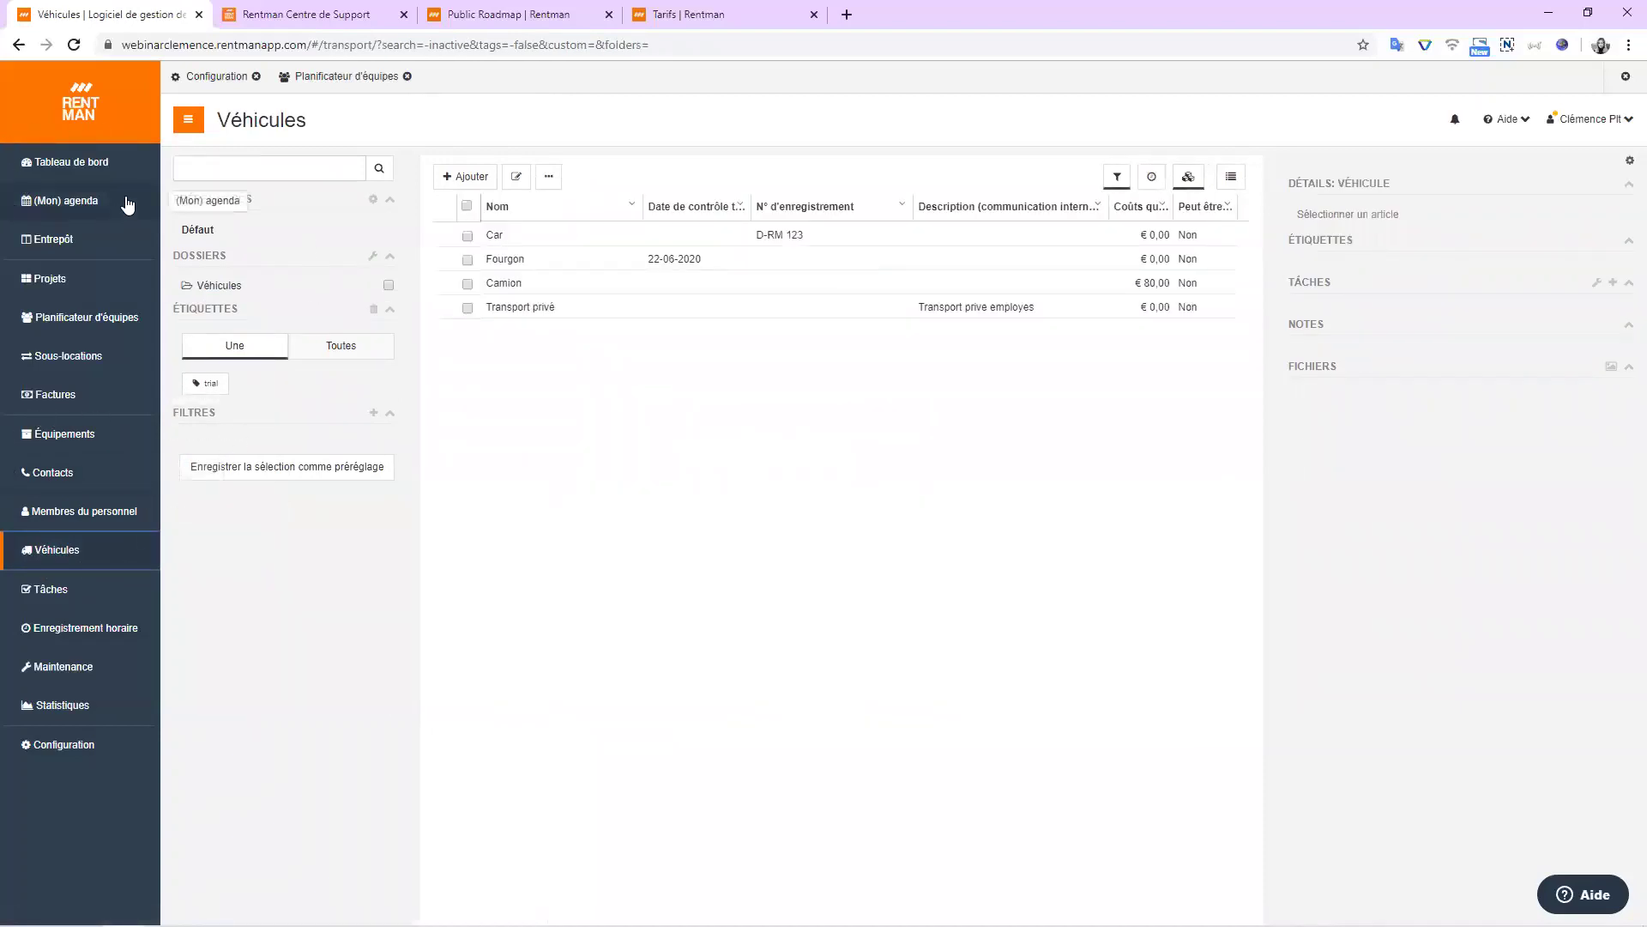
pyautogui.click(57, 436)
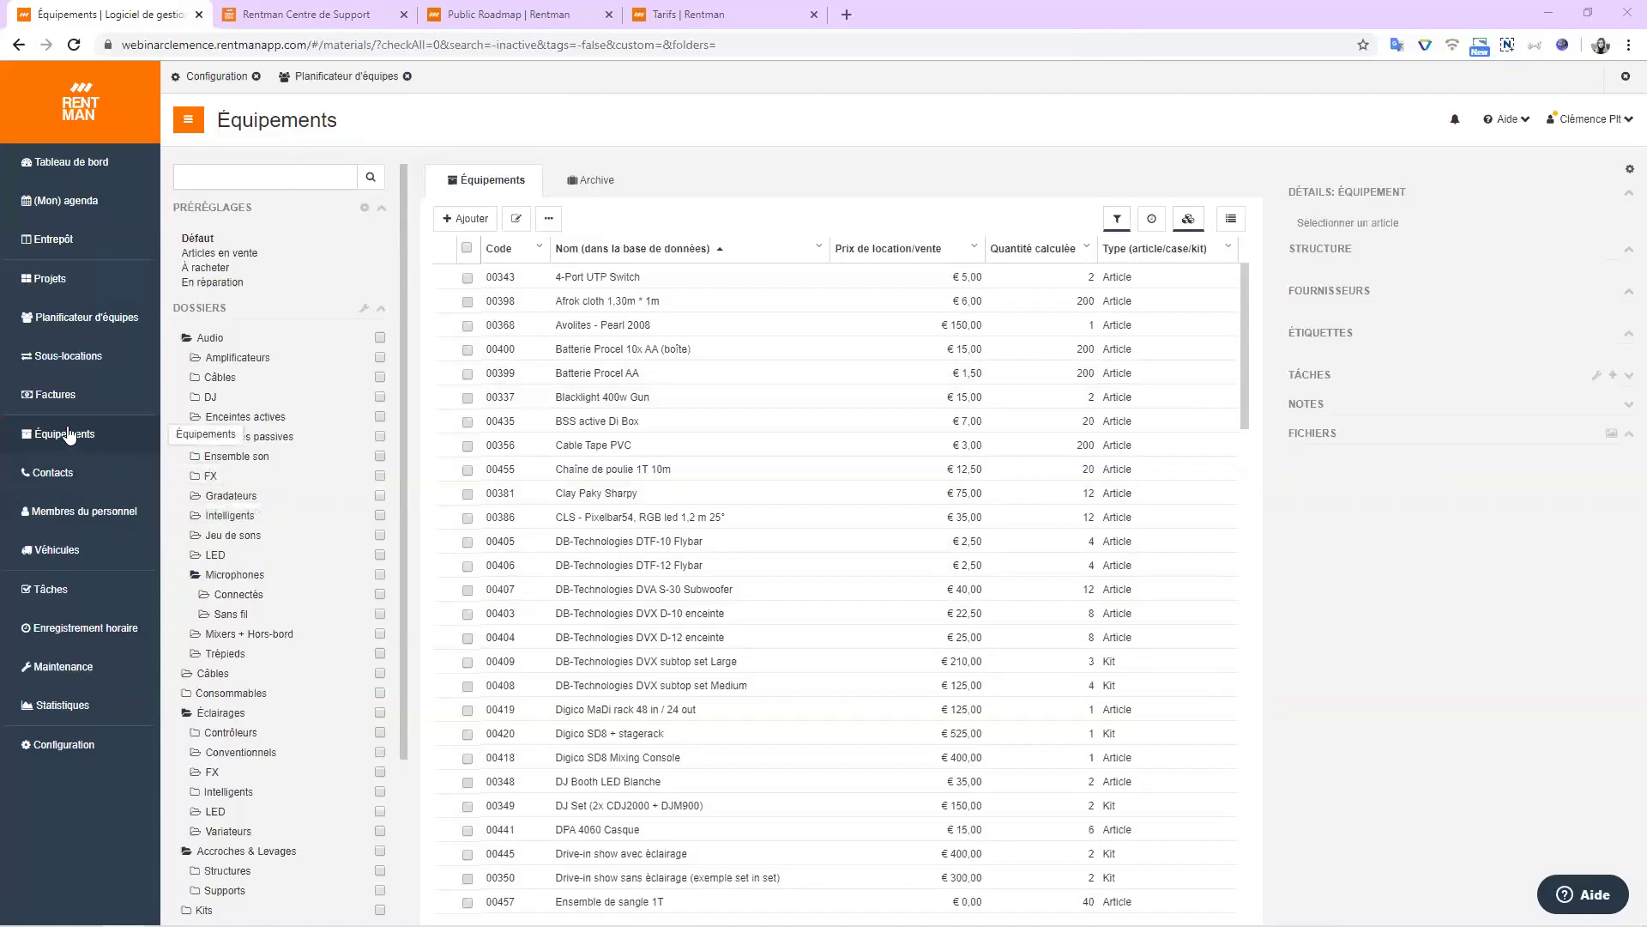
# Go to the Projets list from the left sidebar.
pyautogui.click(97, 284)
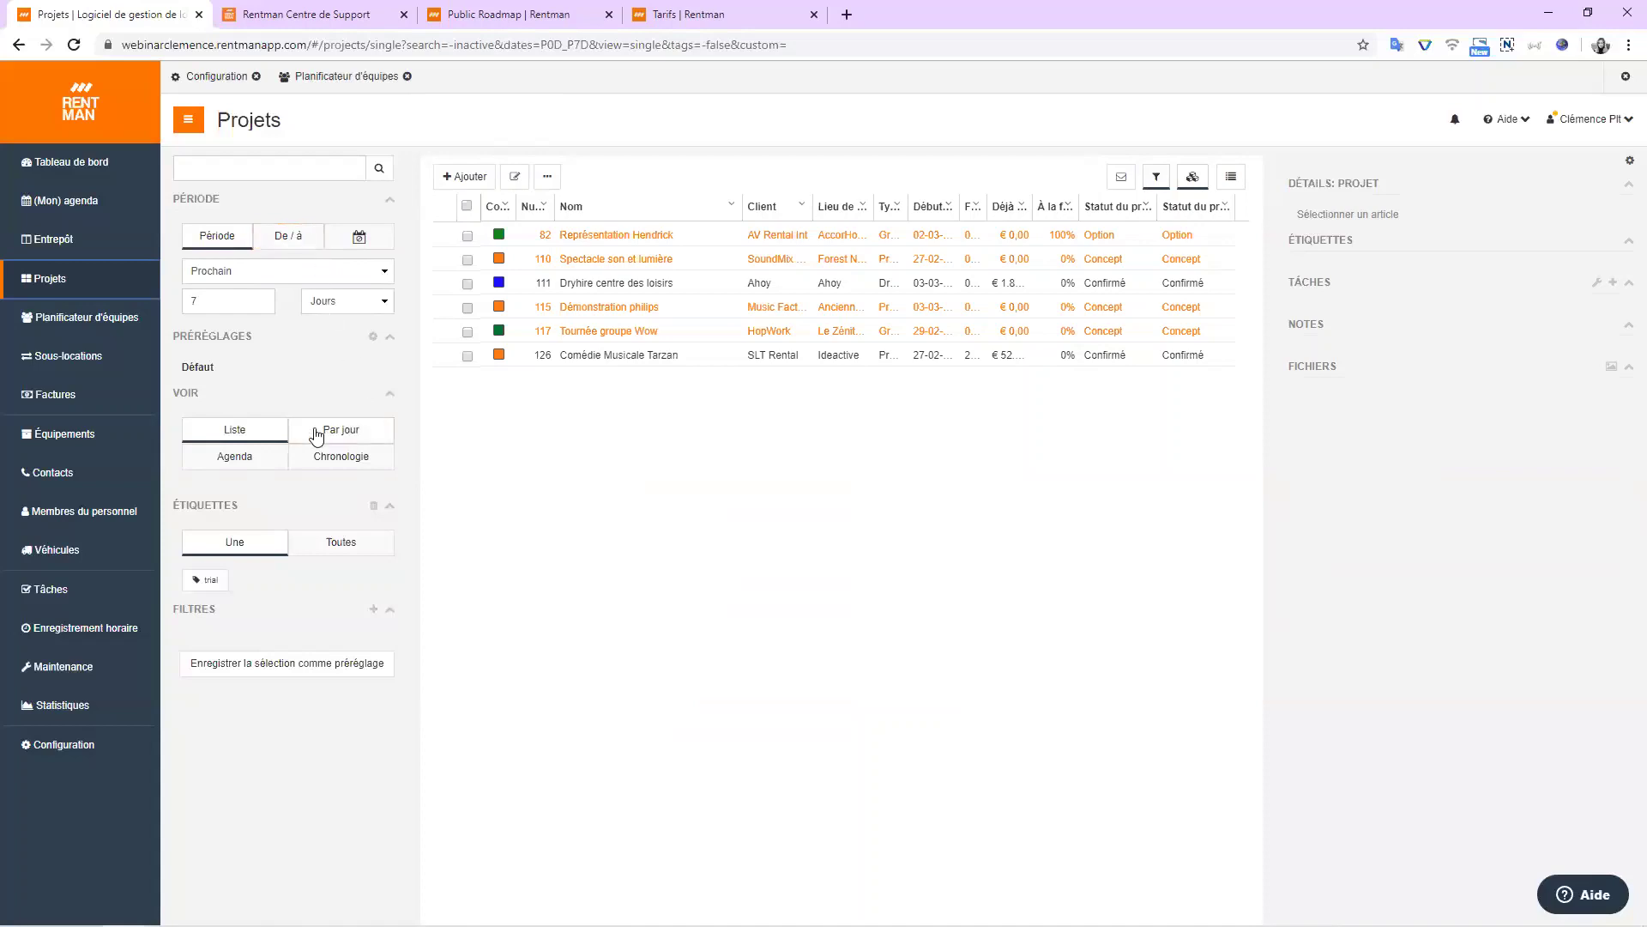
pyautogui.click(237, 431)
pyautogui.click(254, 460)
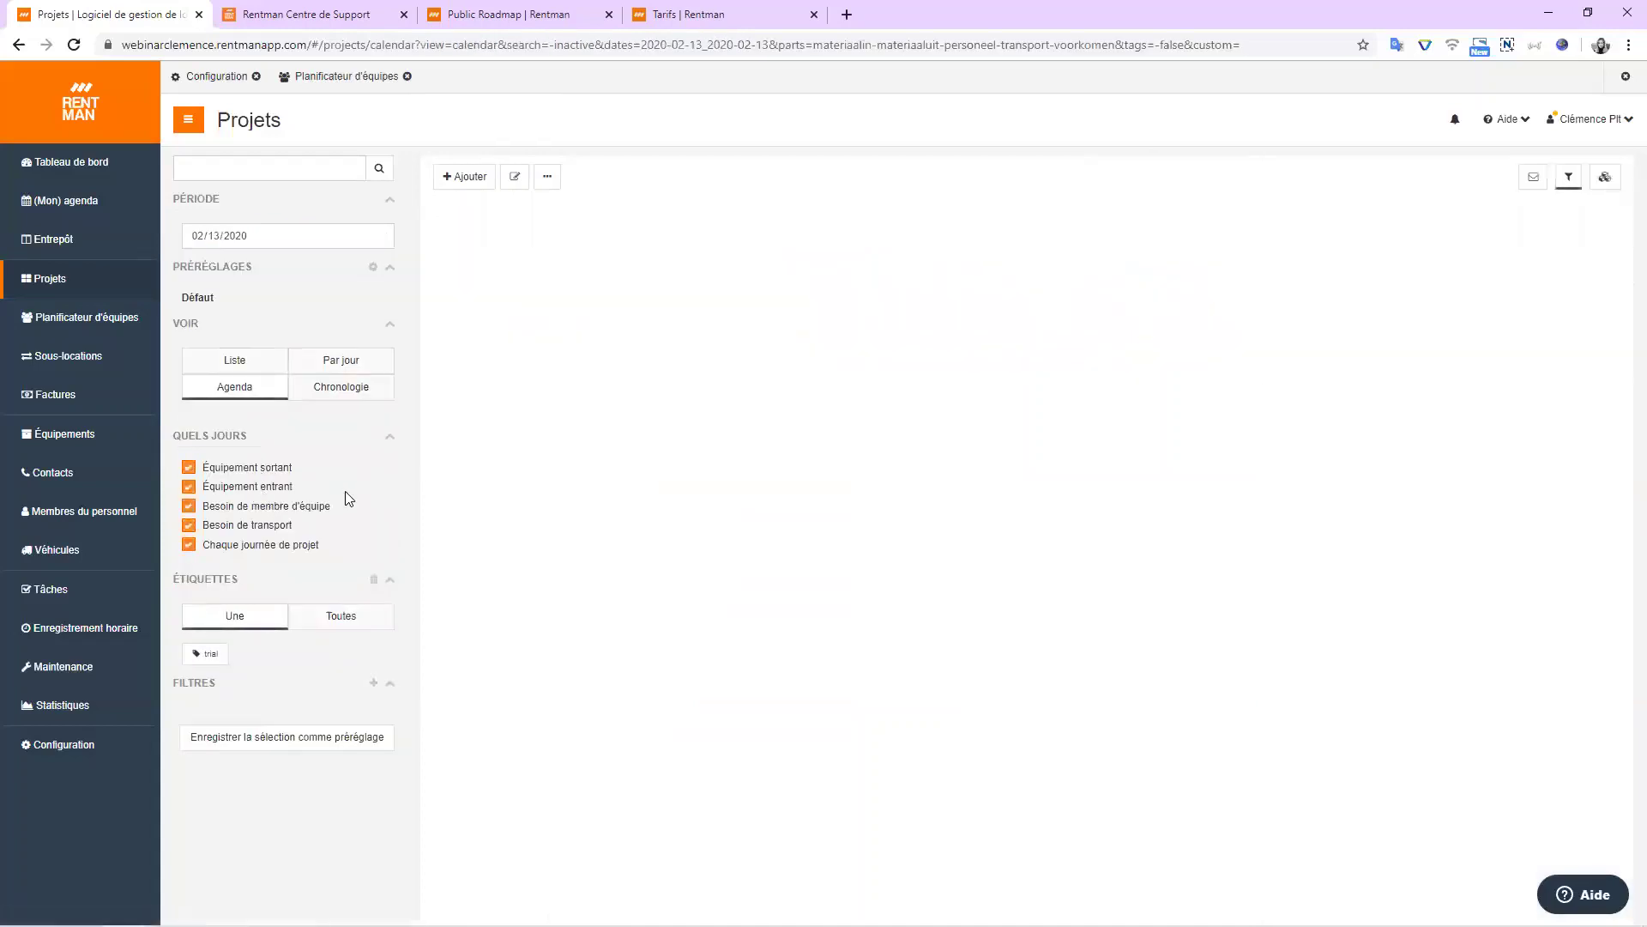
pyautogui.click(358, 390)
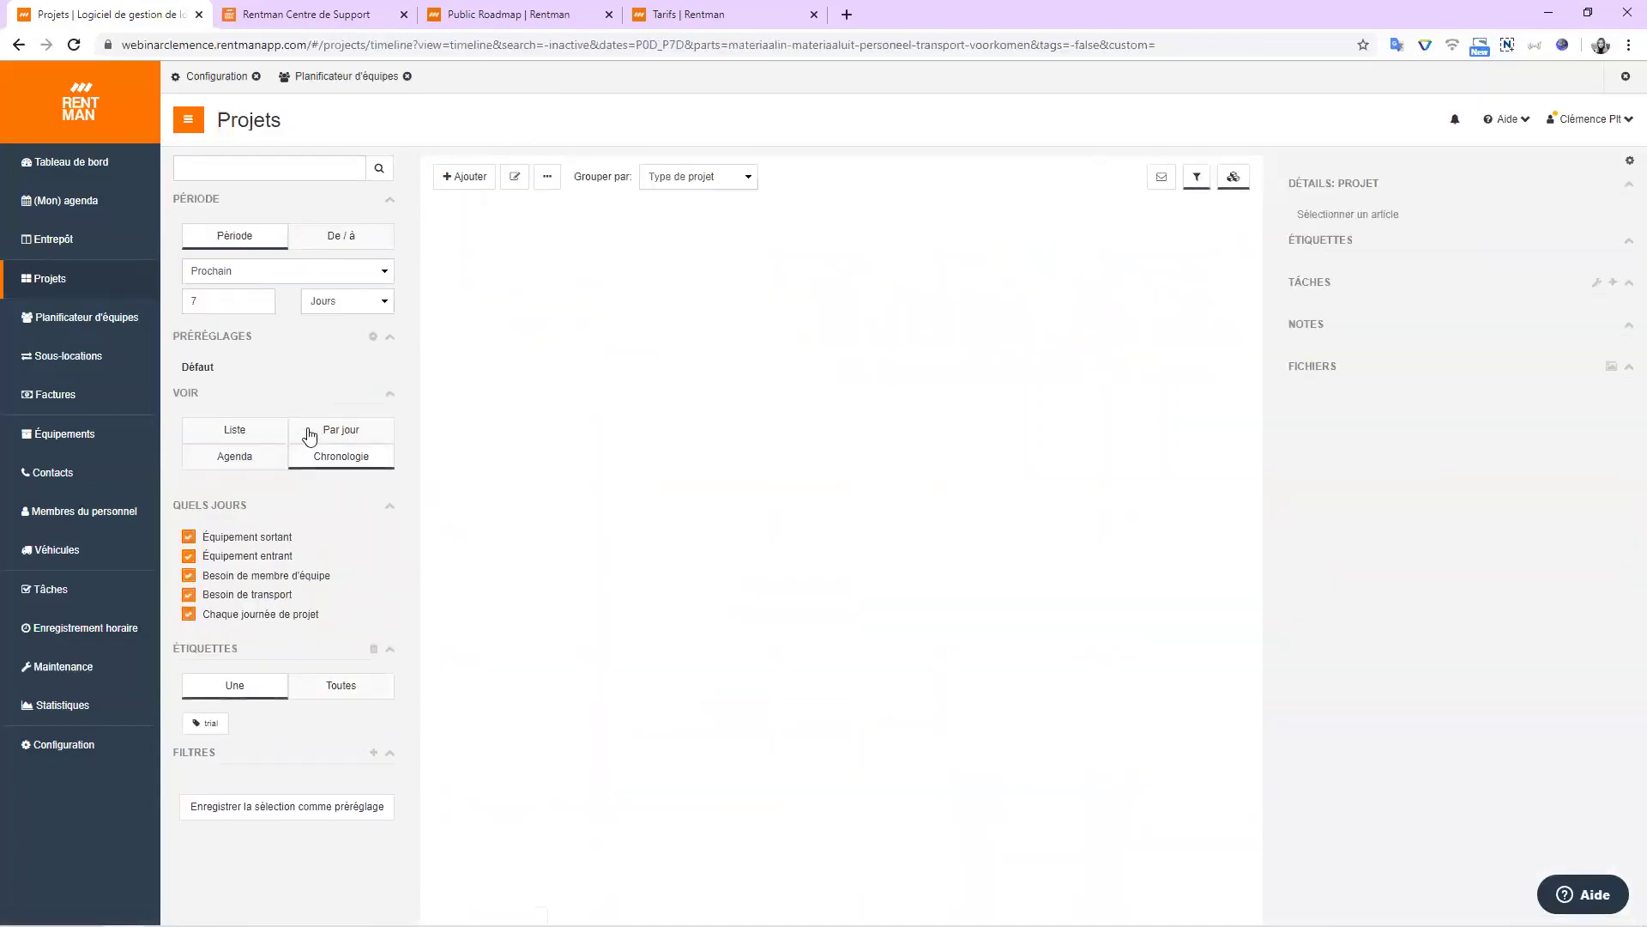
pyautogui.click(241, 436)
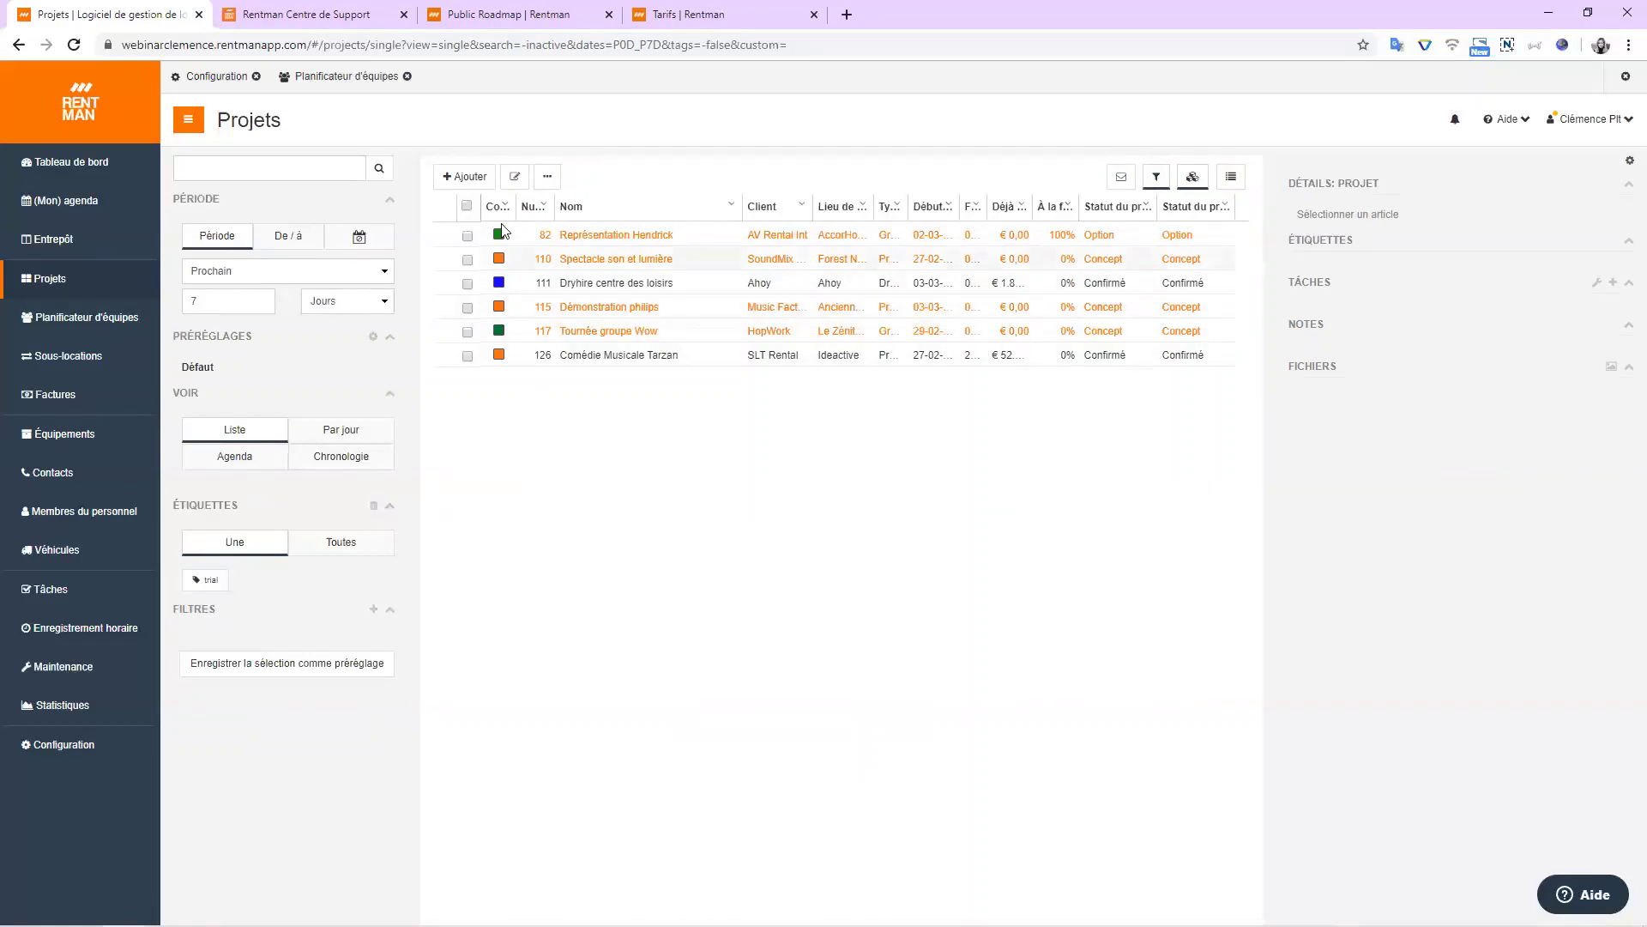
pyautogui.click(471, 174)
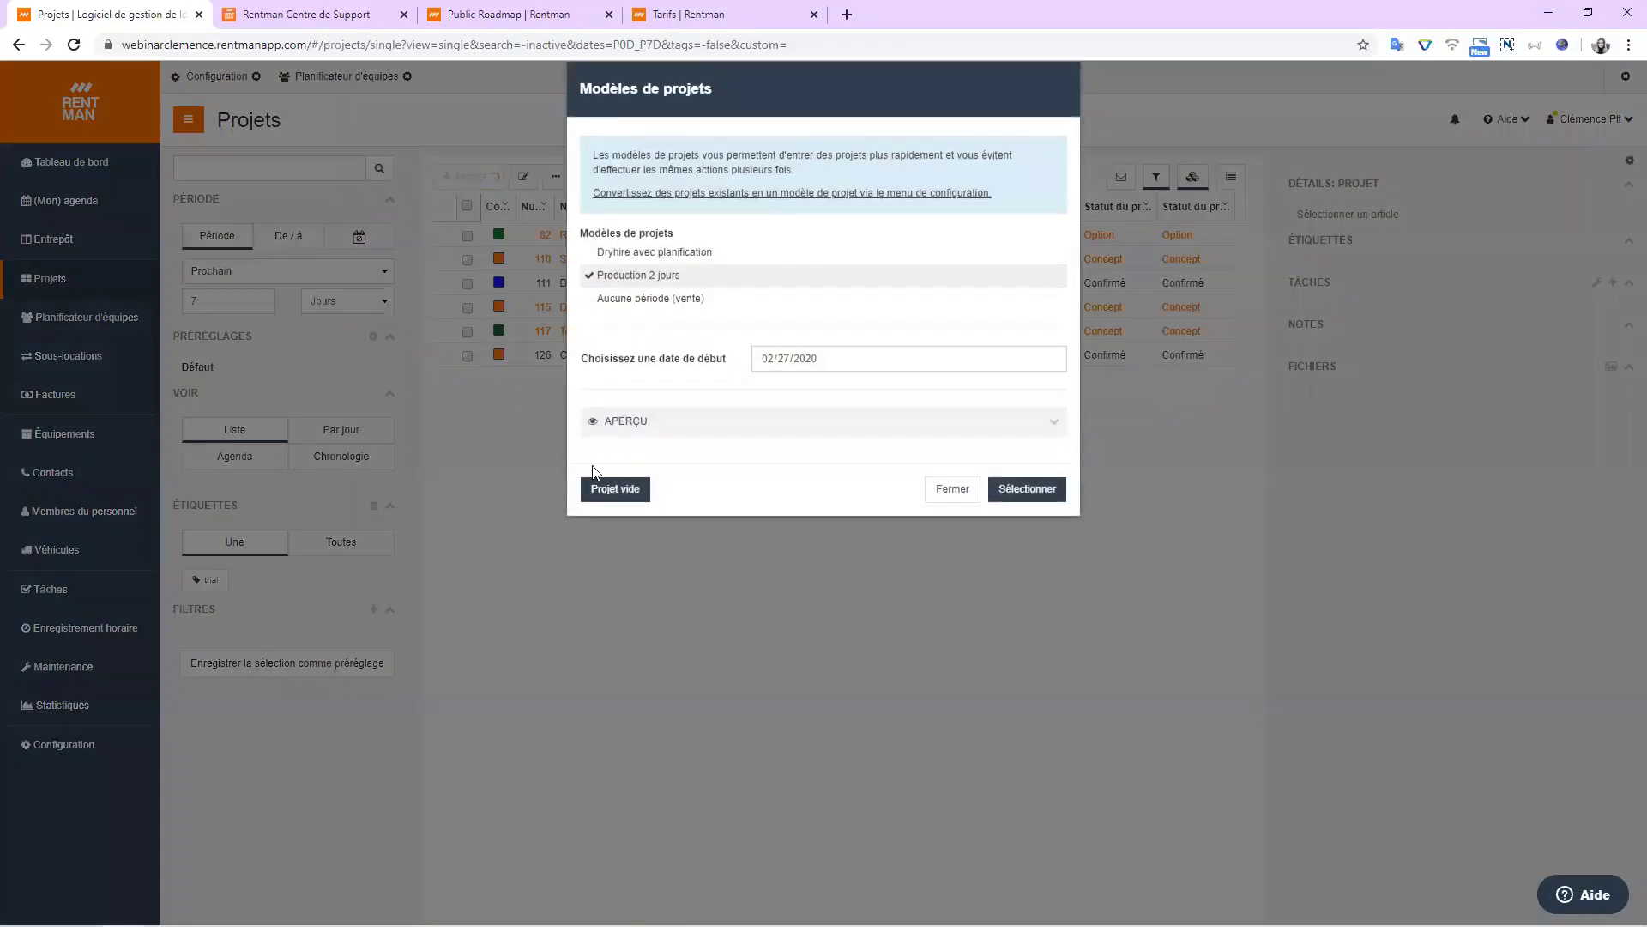
pyautogui.click(939, 491)
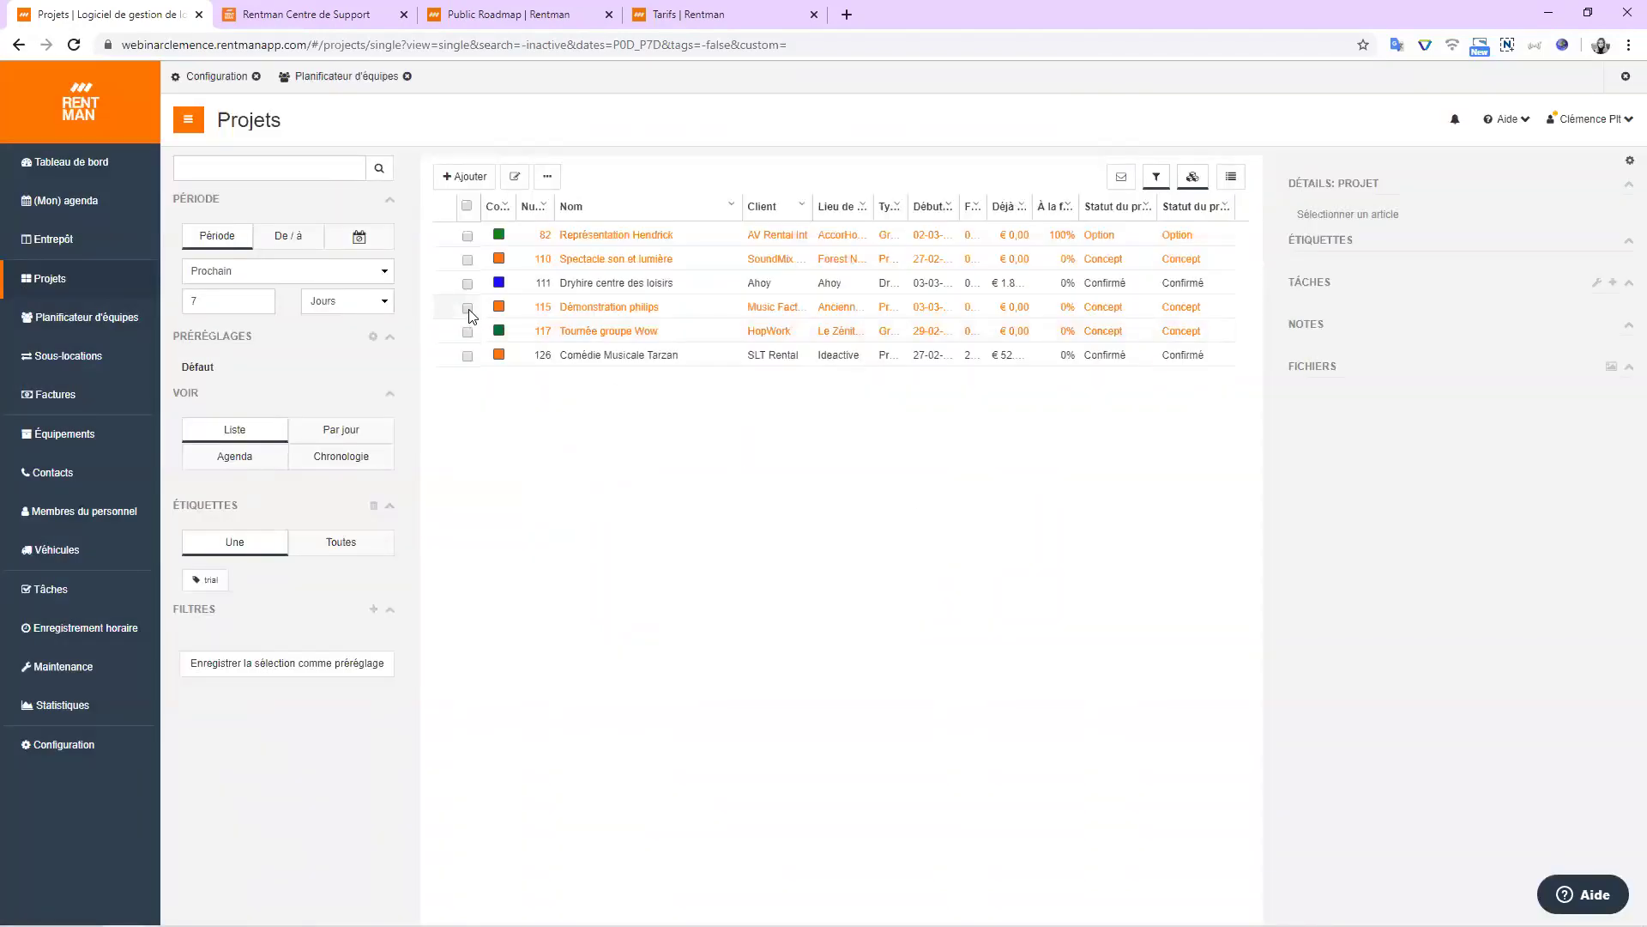
pyautogui.click(467, 260)
pyautogui.click(545, 177)
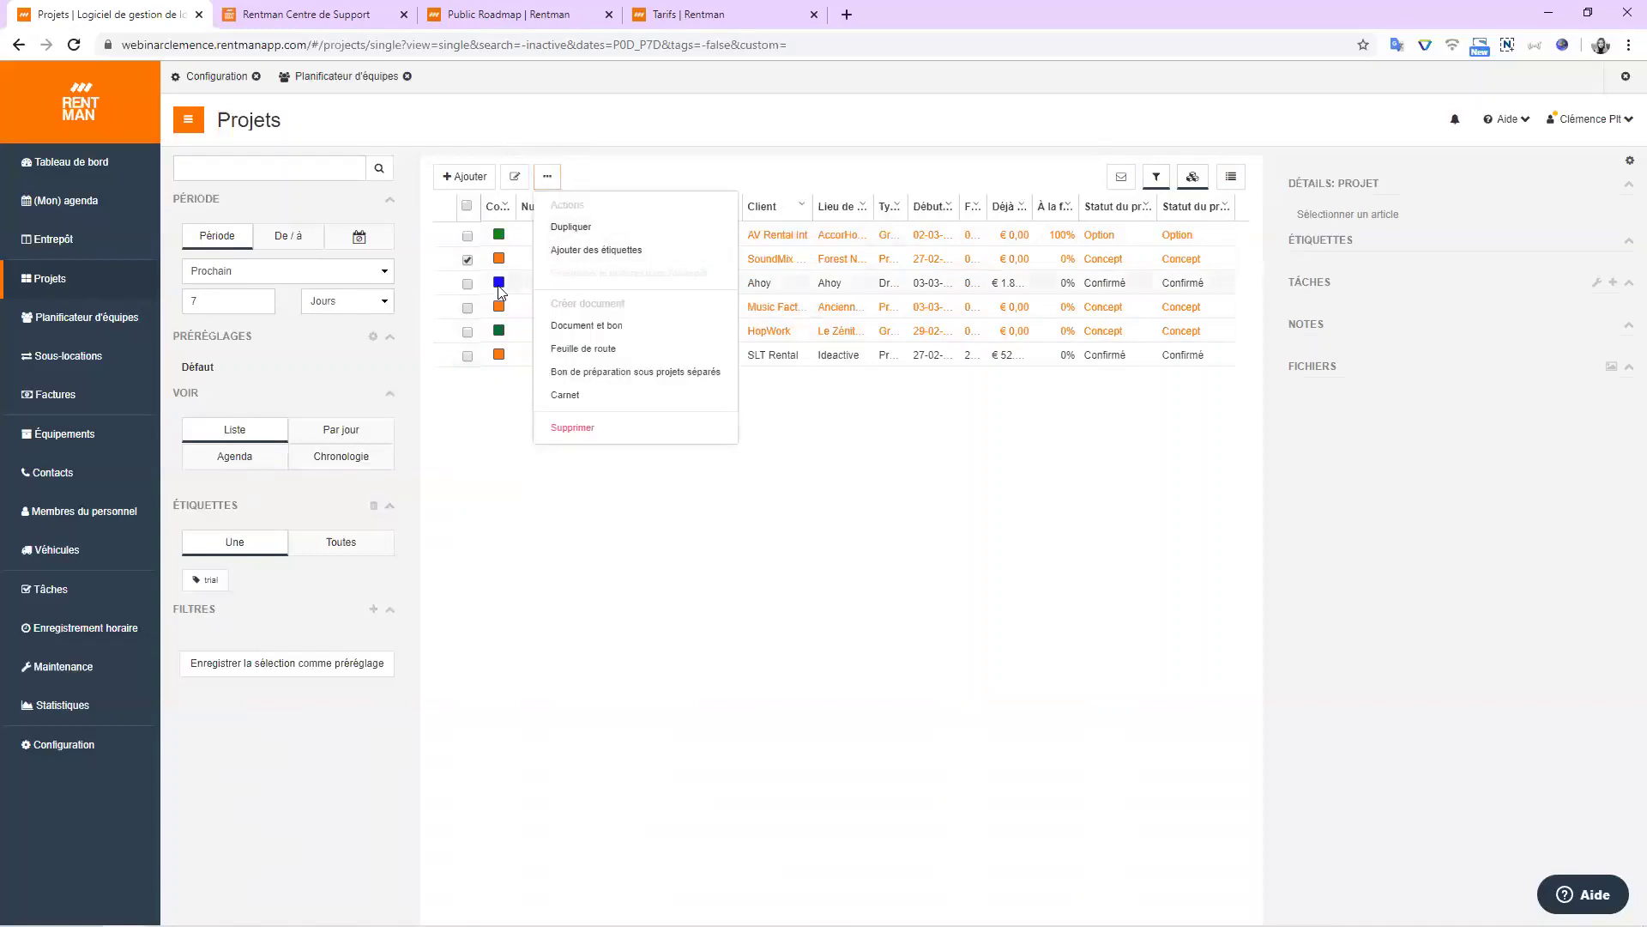
pyautogui.click(468, 260)
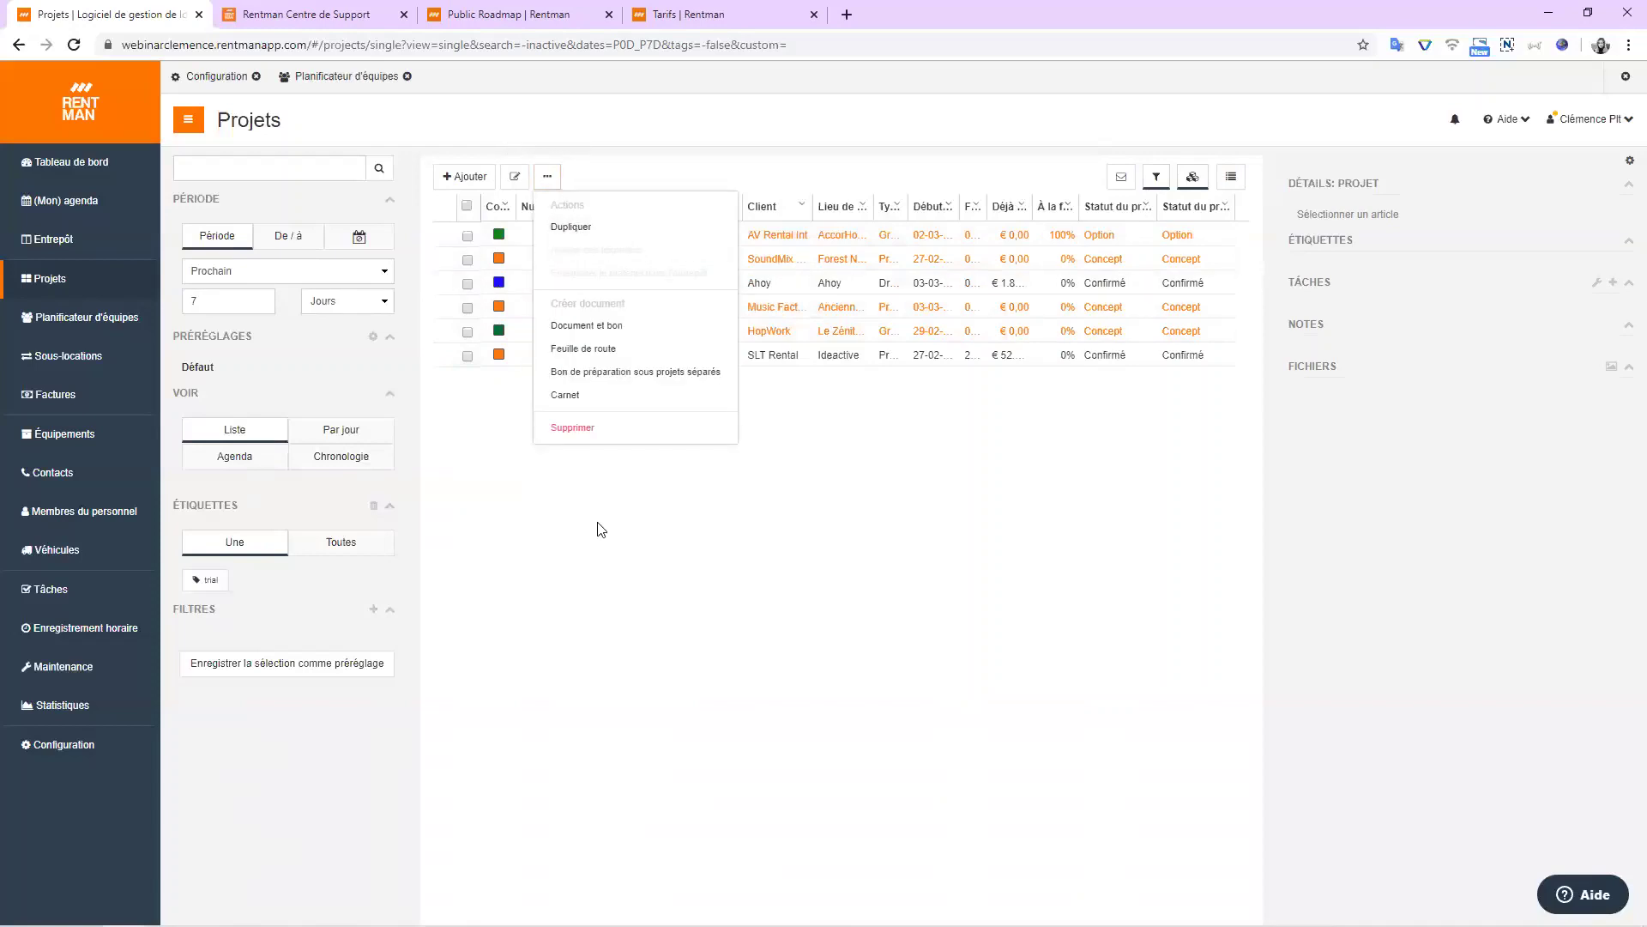
pyautogui.click(751, 524)
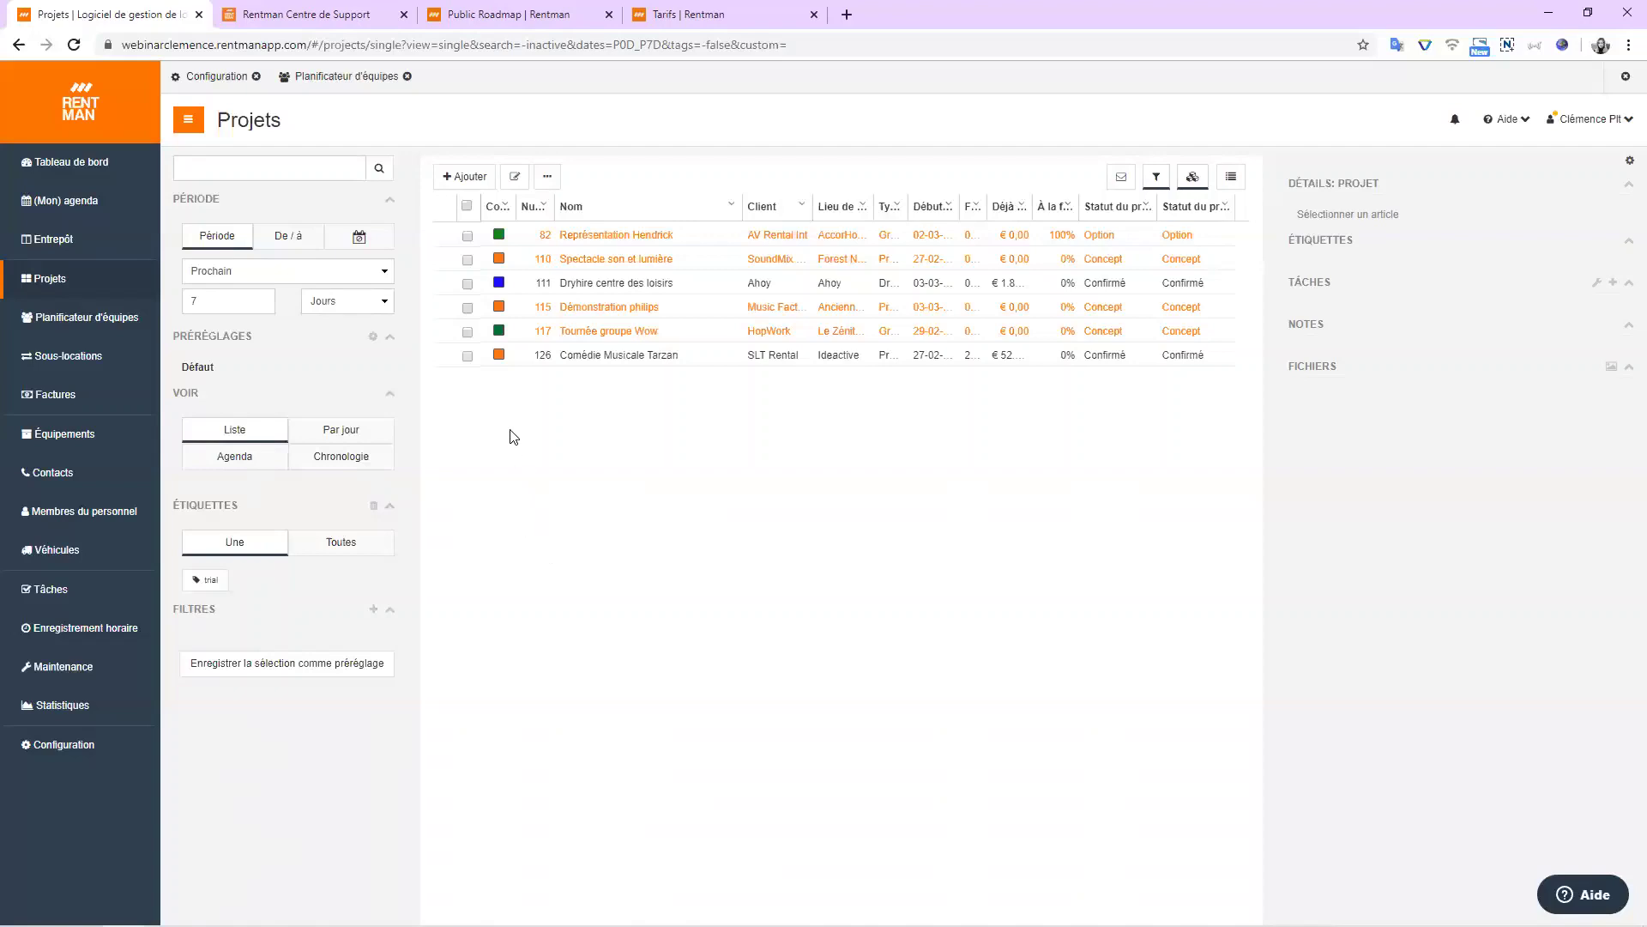
# Start a new project to bring up the Modèles de projets templates.
pyautogui.click(468, 179)
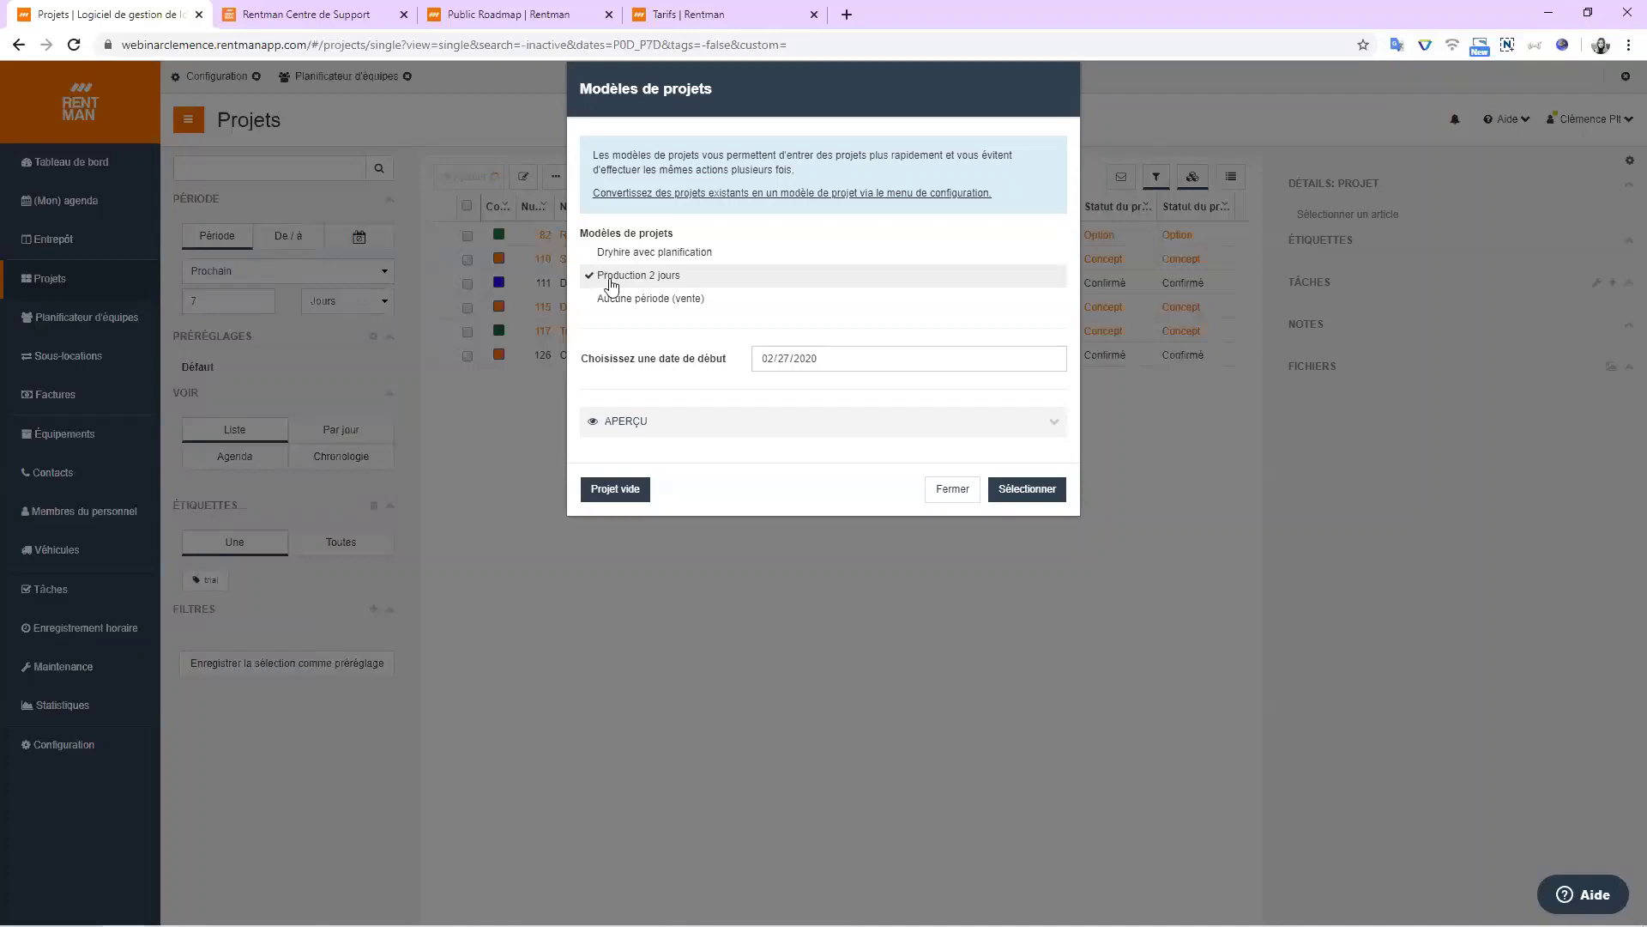
# Create the project from the Production 2 jours template.
pyautogui.click(618, 279)
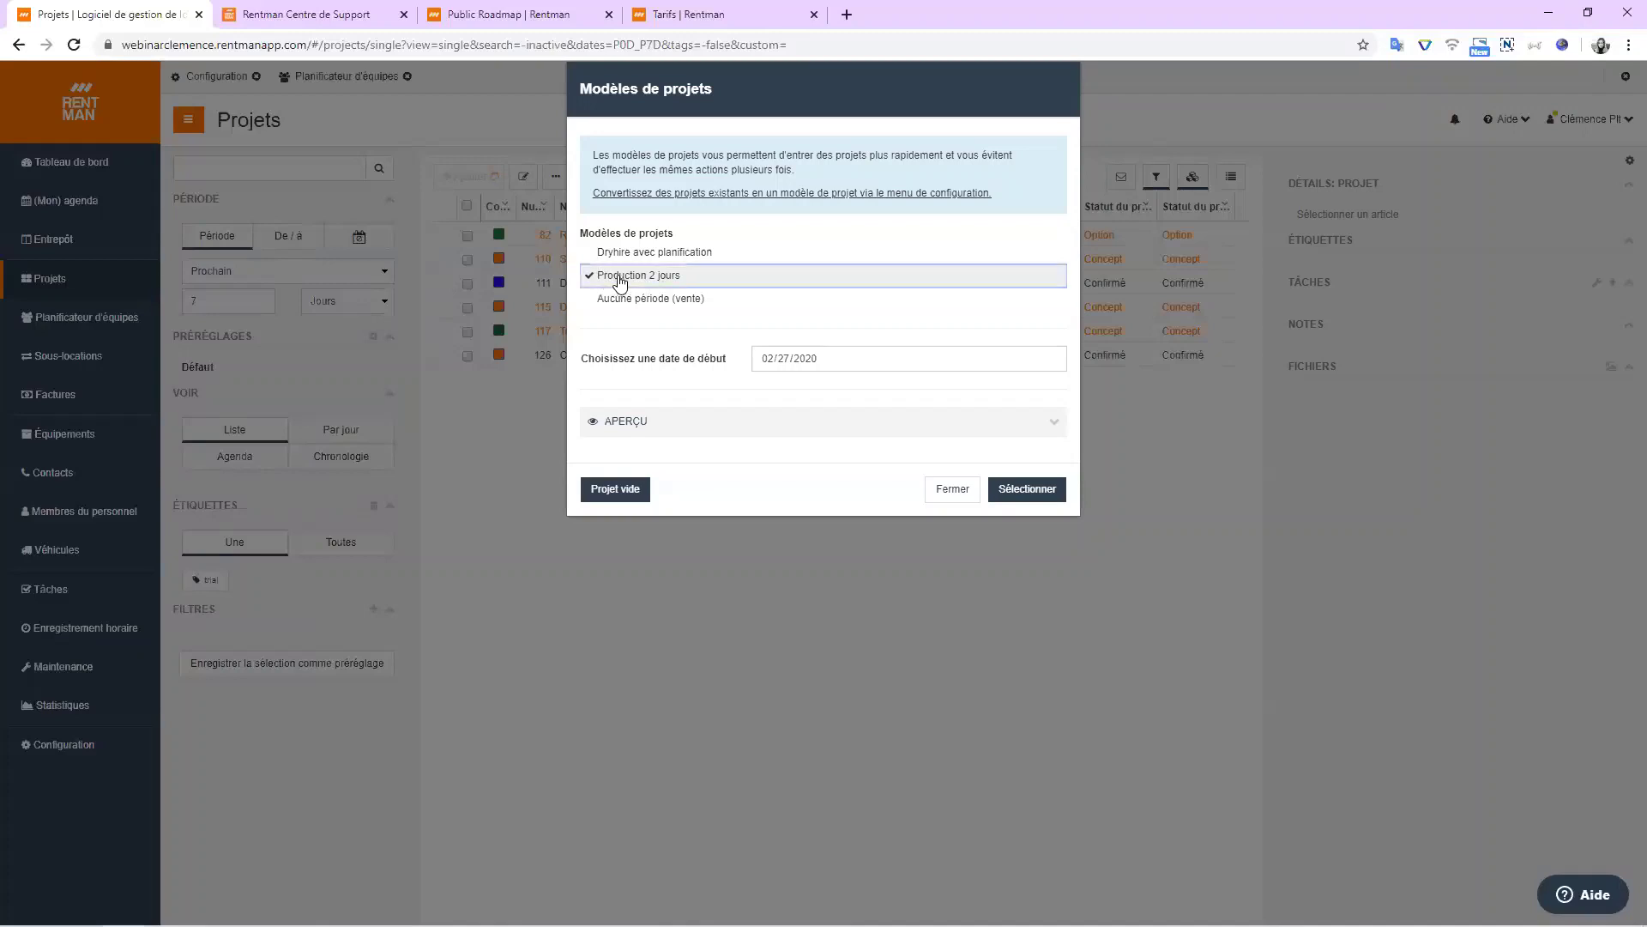
pyautogui.click(1047, 500)
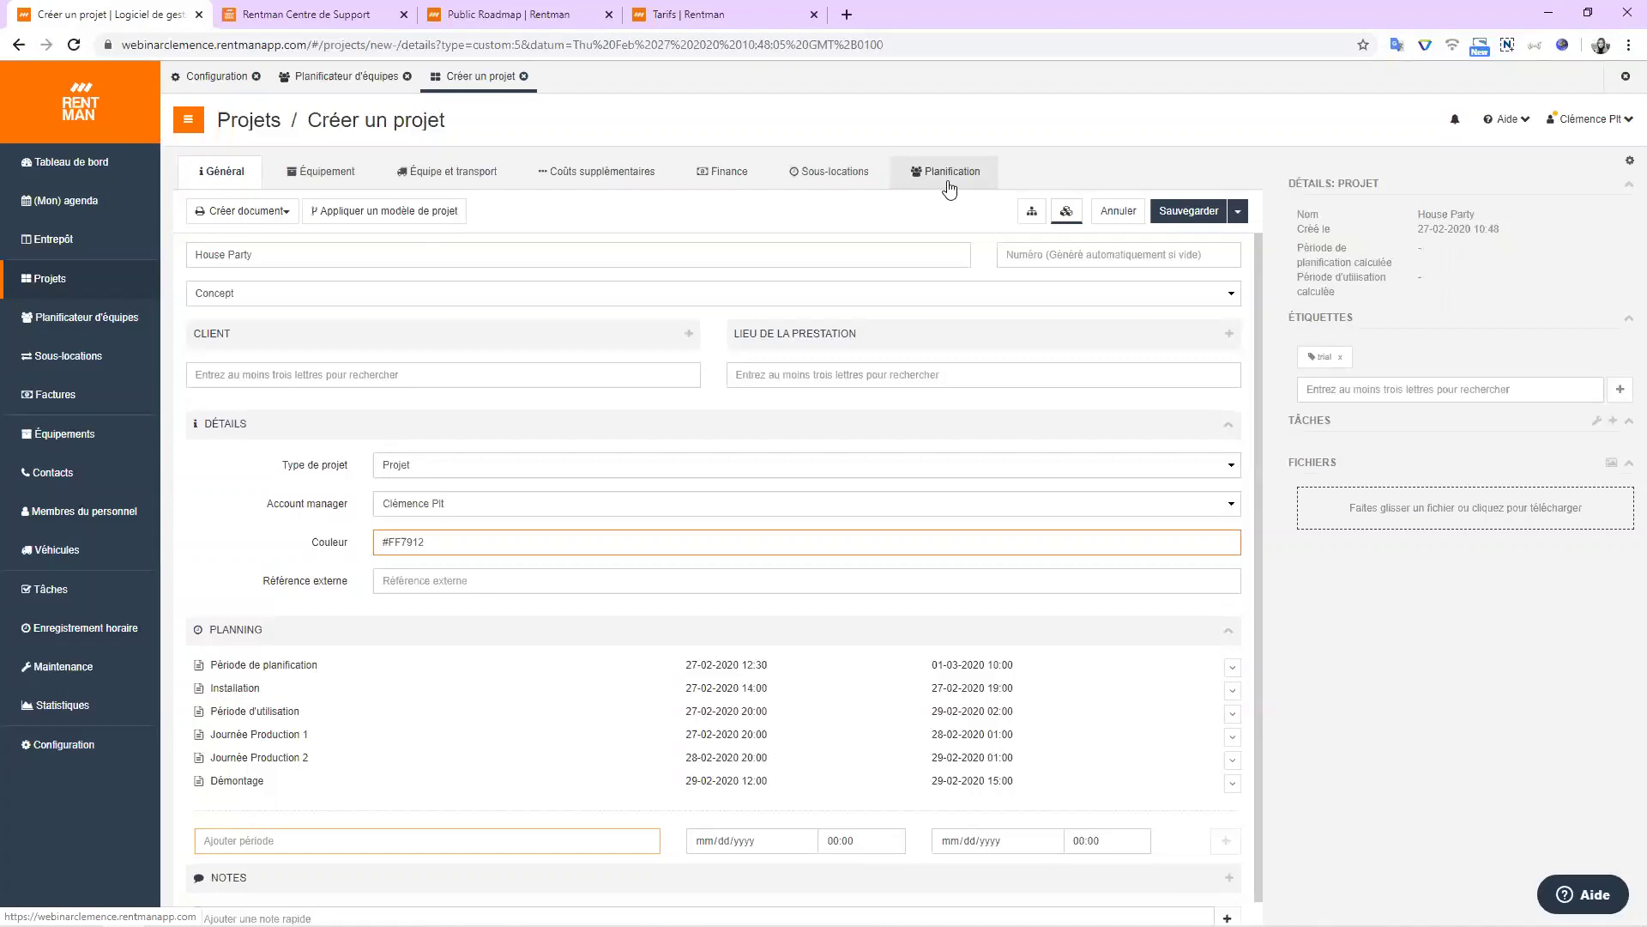
# Rename the project to 'Demo Rentman' and bring up the project status choices.
pyautogui.tripleClick(256, 246)
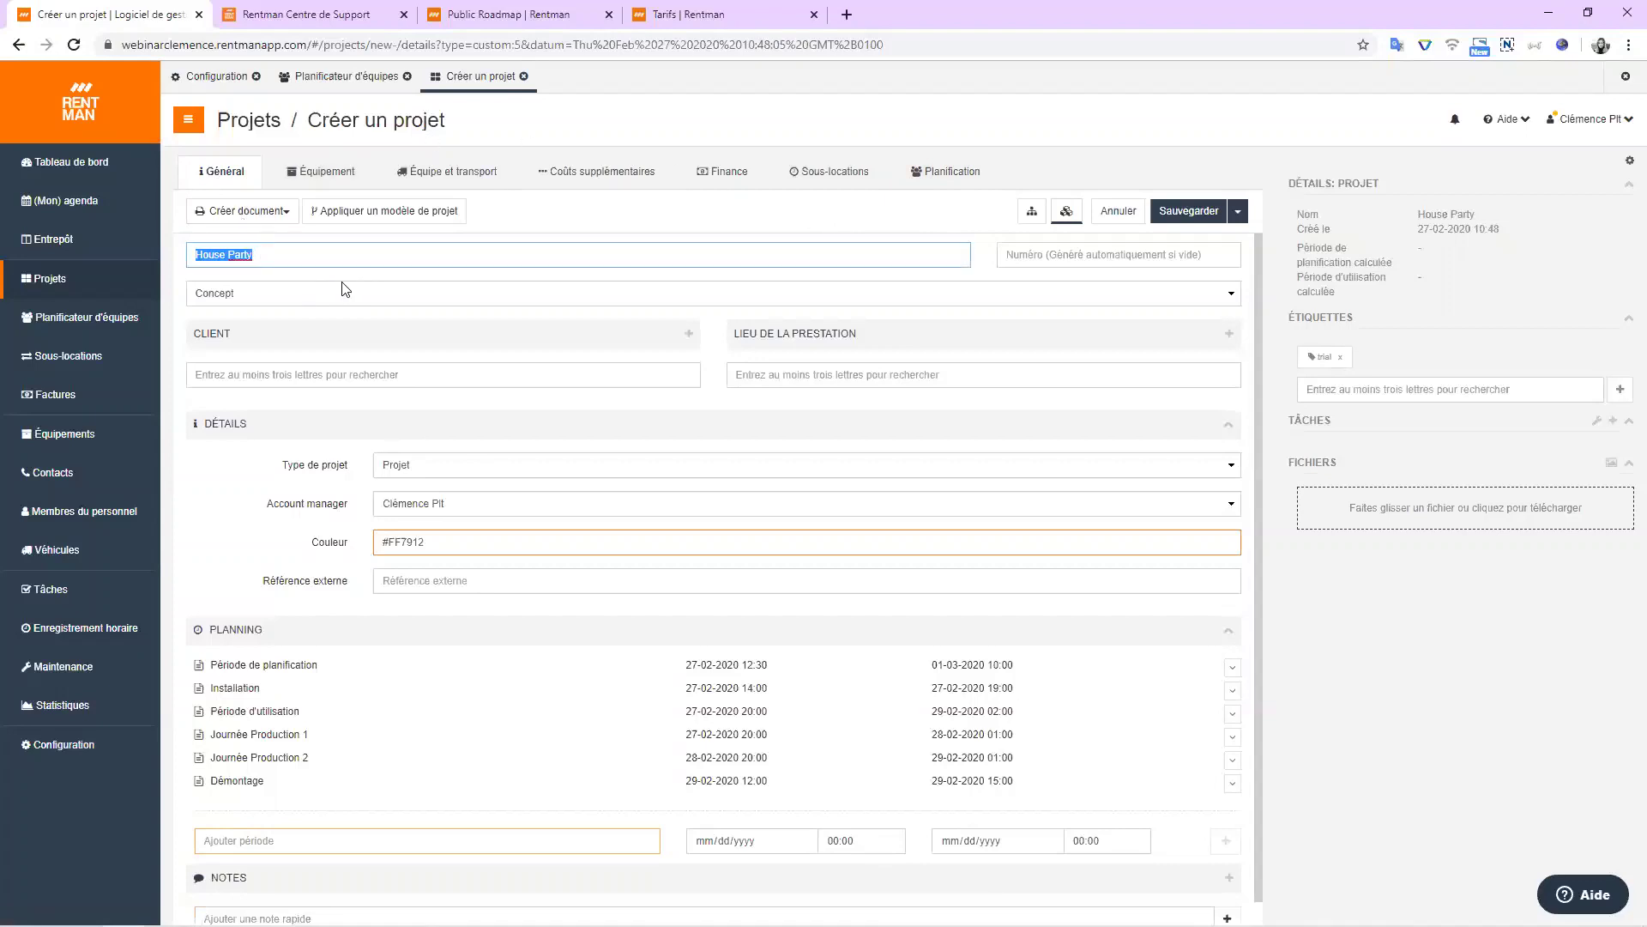
pyautogui.write('Demo Rentman')
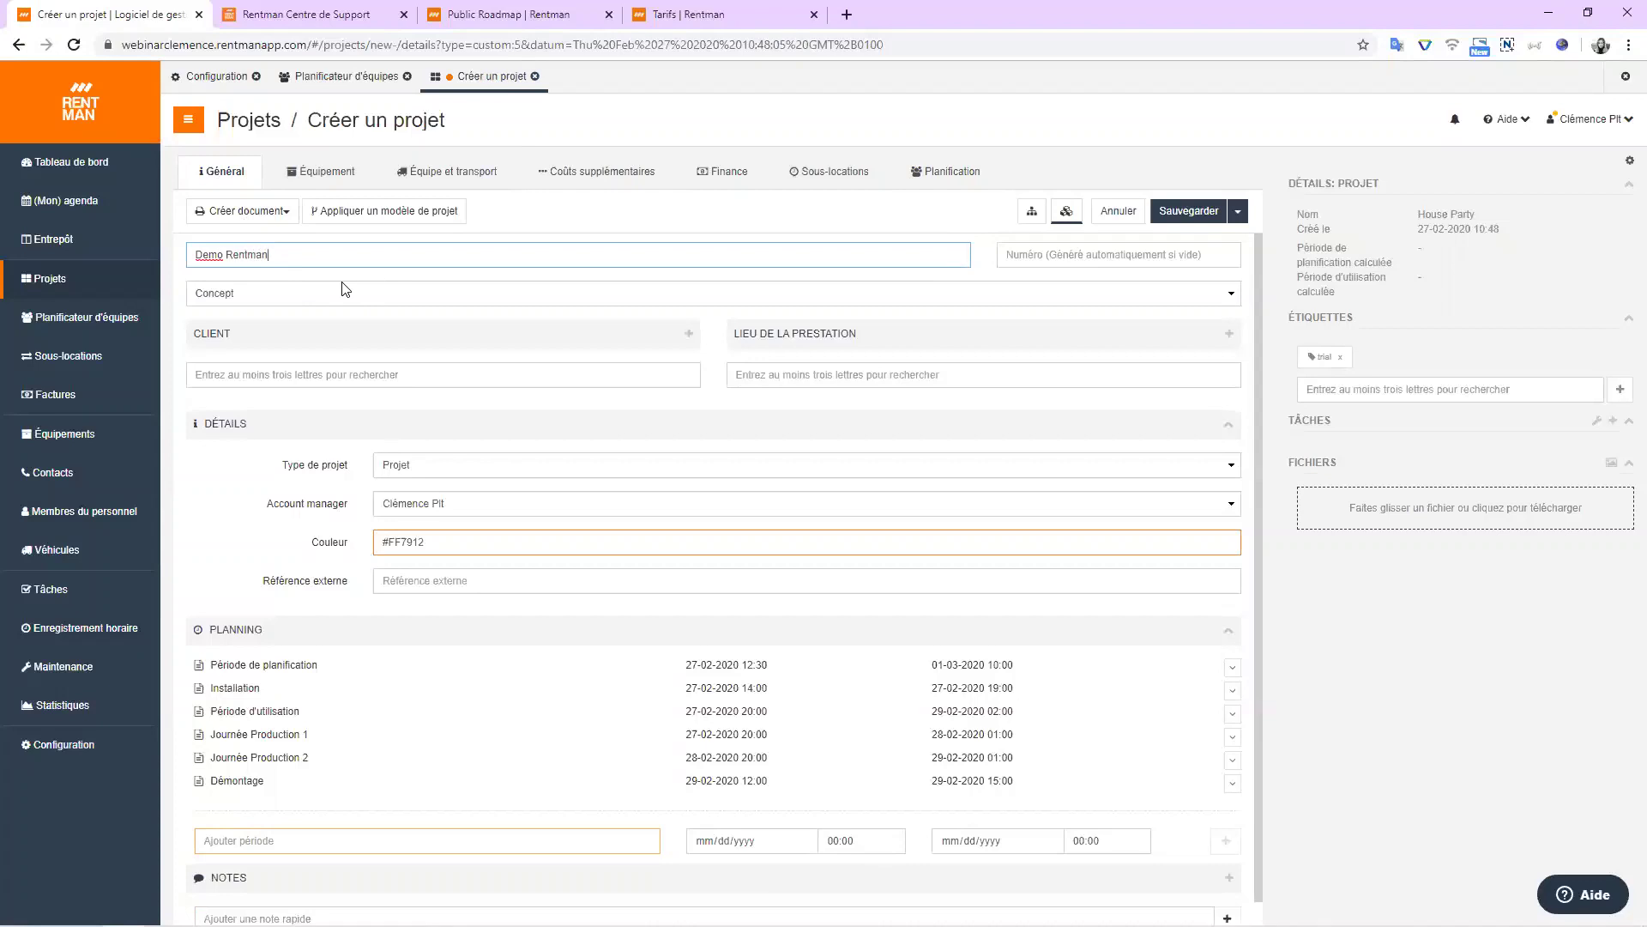
pyautogui.click(358, 296)
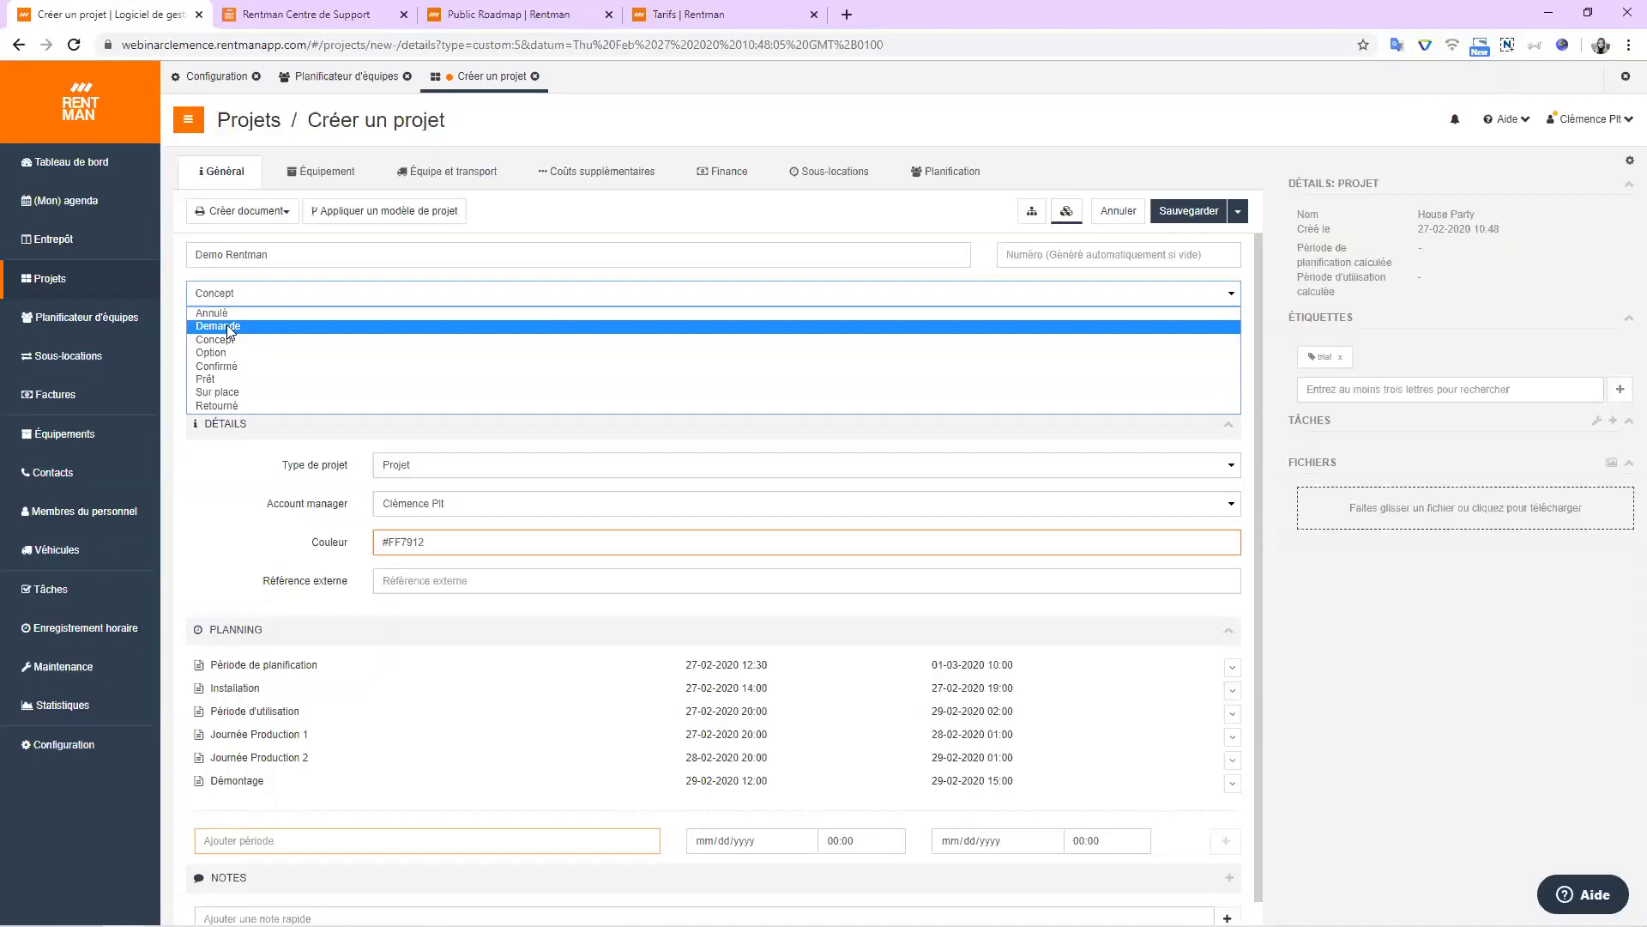
# Keep status Concept and set Music Factory Ltd. Co. as client with a contact person.
pyautogui.click(223, 340)
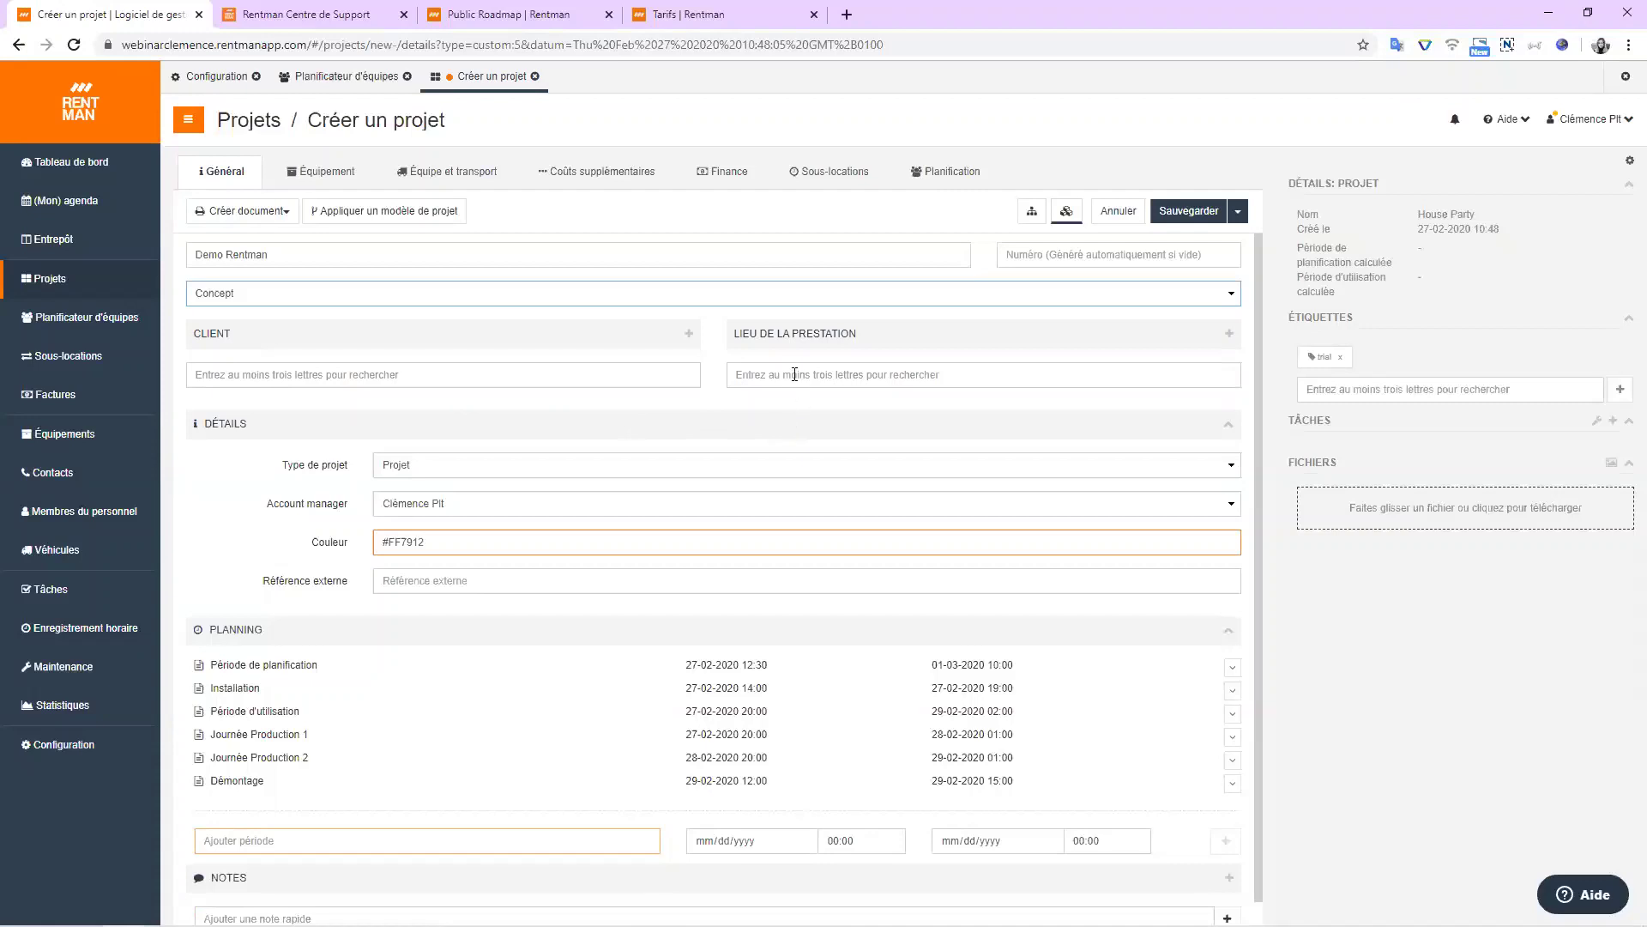
pyautogui.click(268, 374)
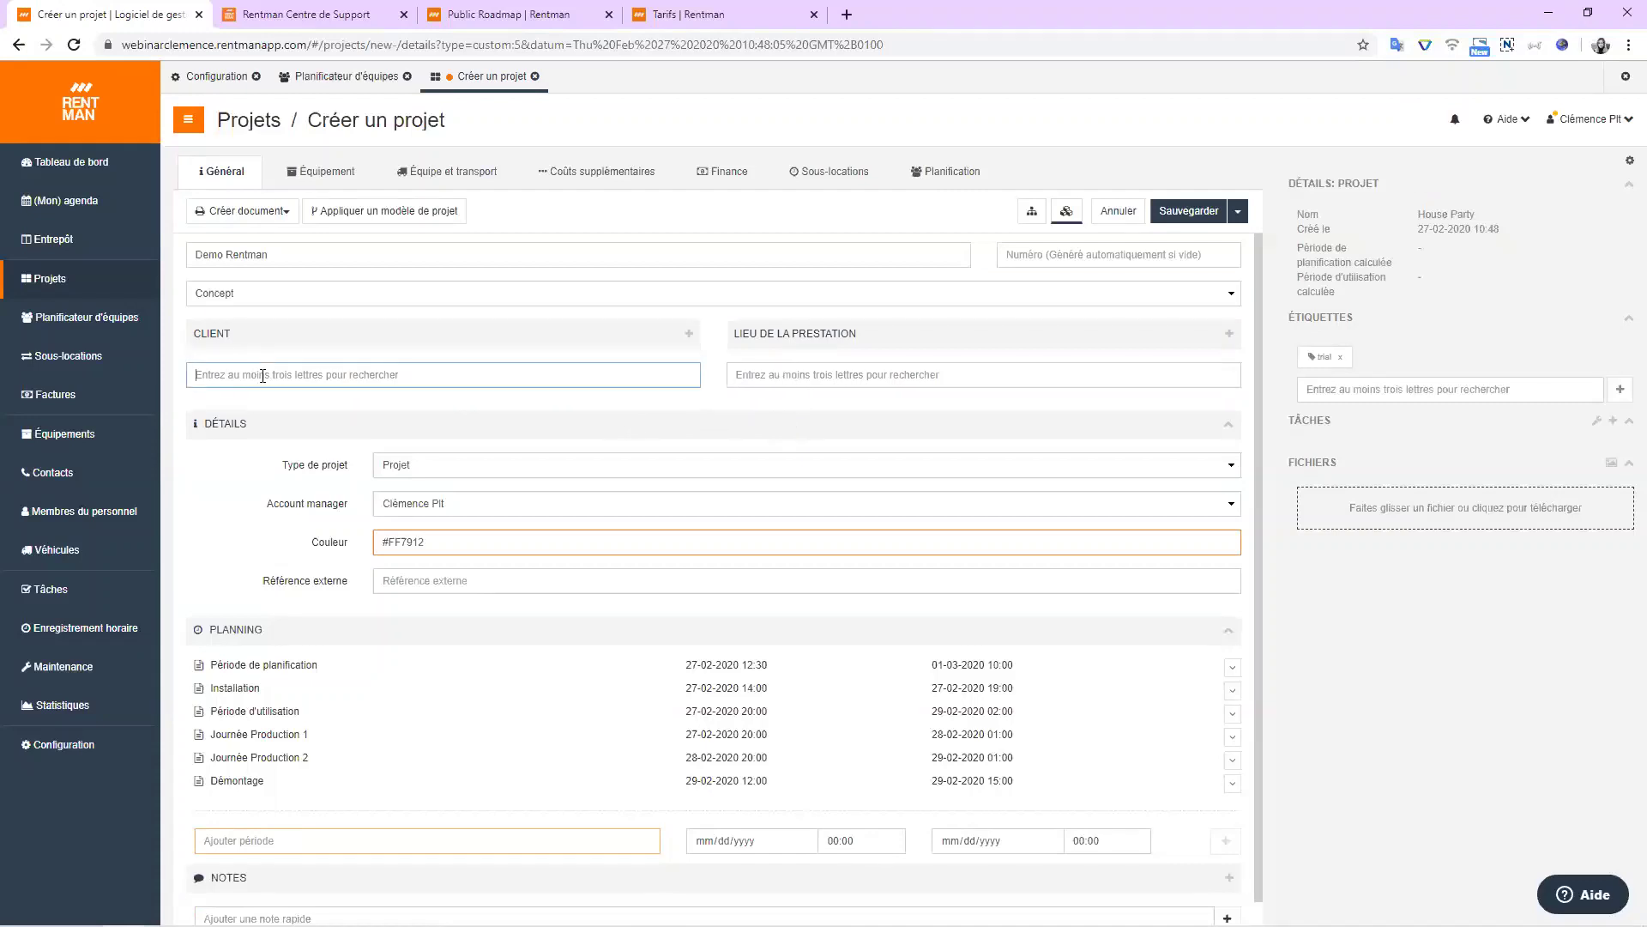
pyautogui.write('Musi')
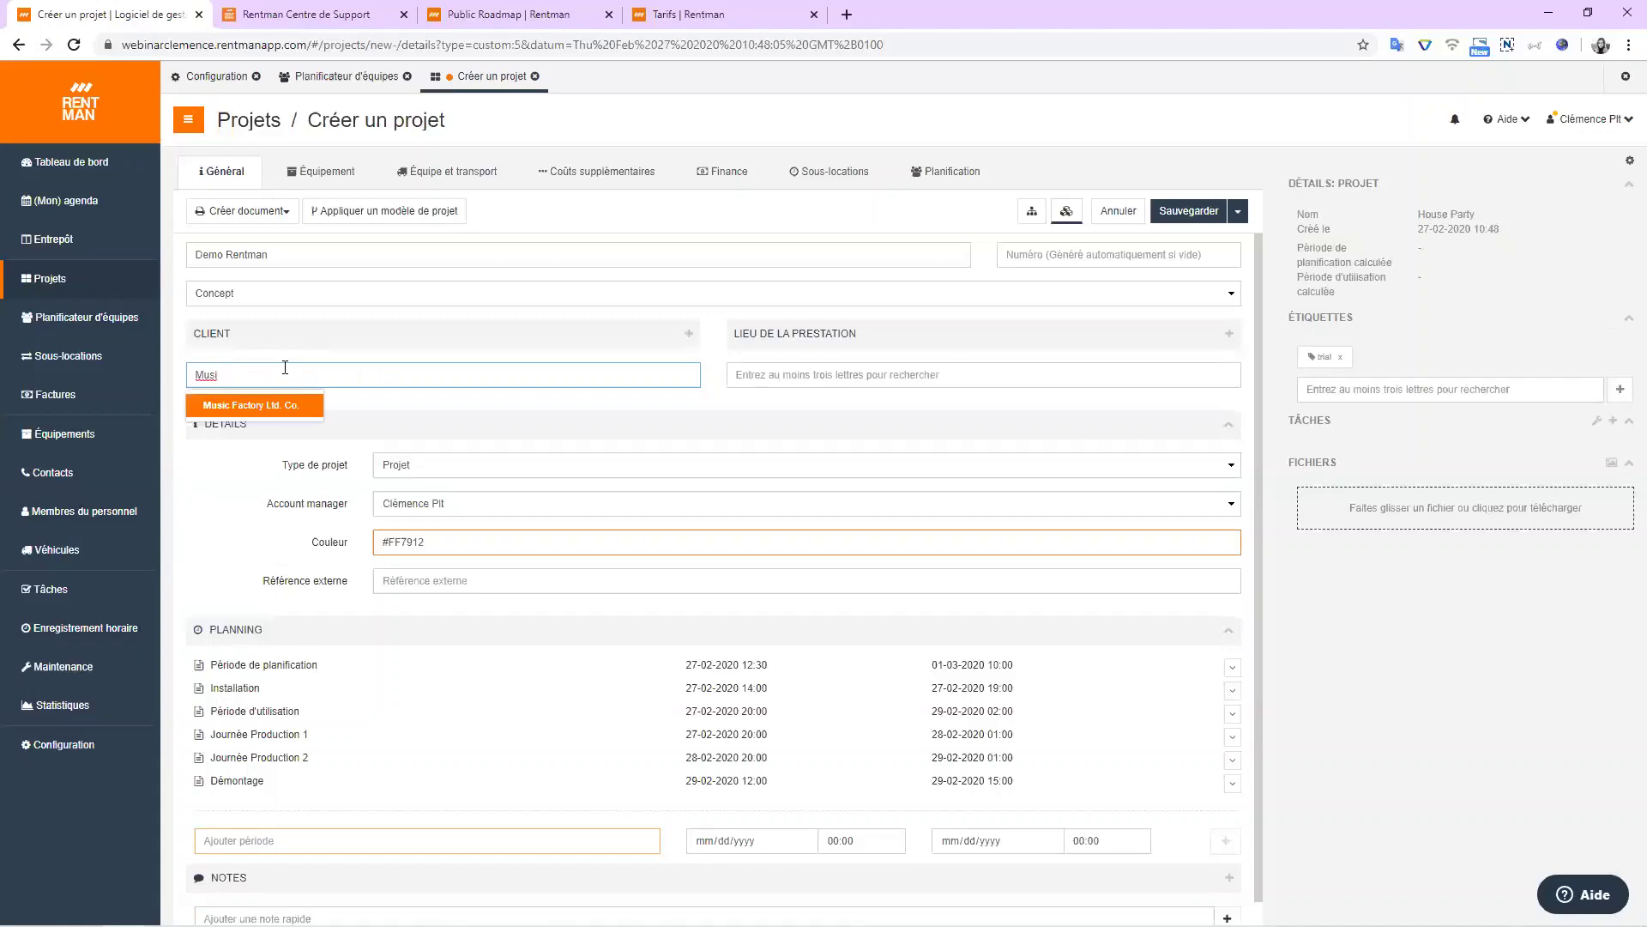
pyautogui.click(262, 404)
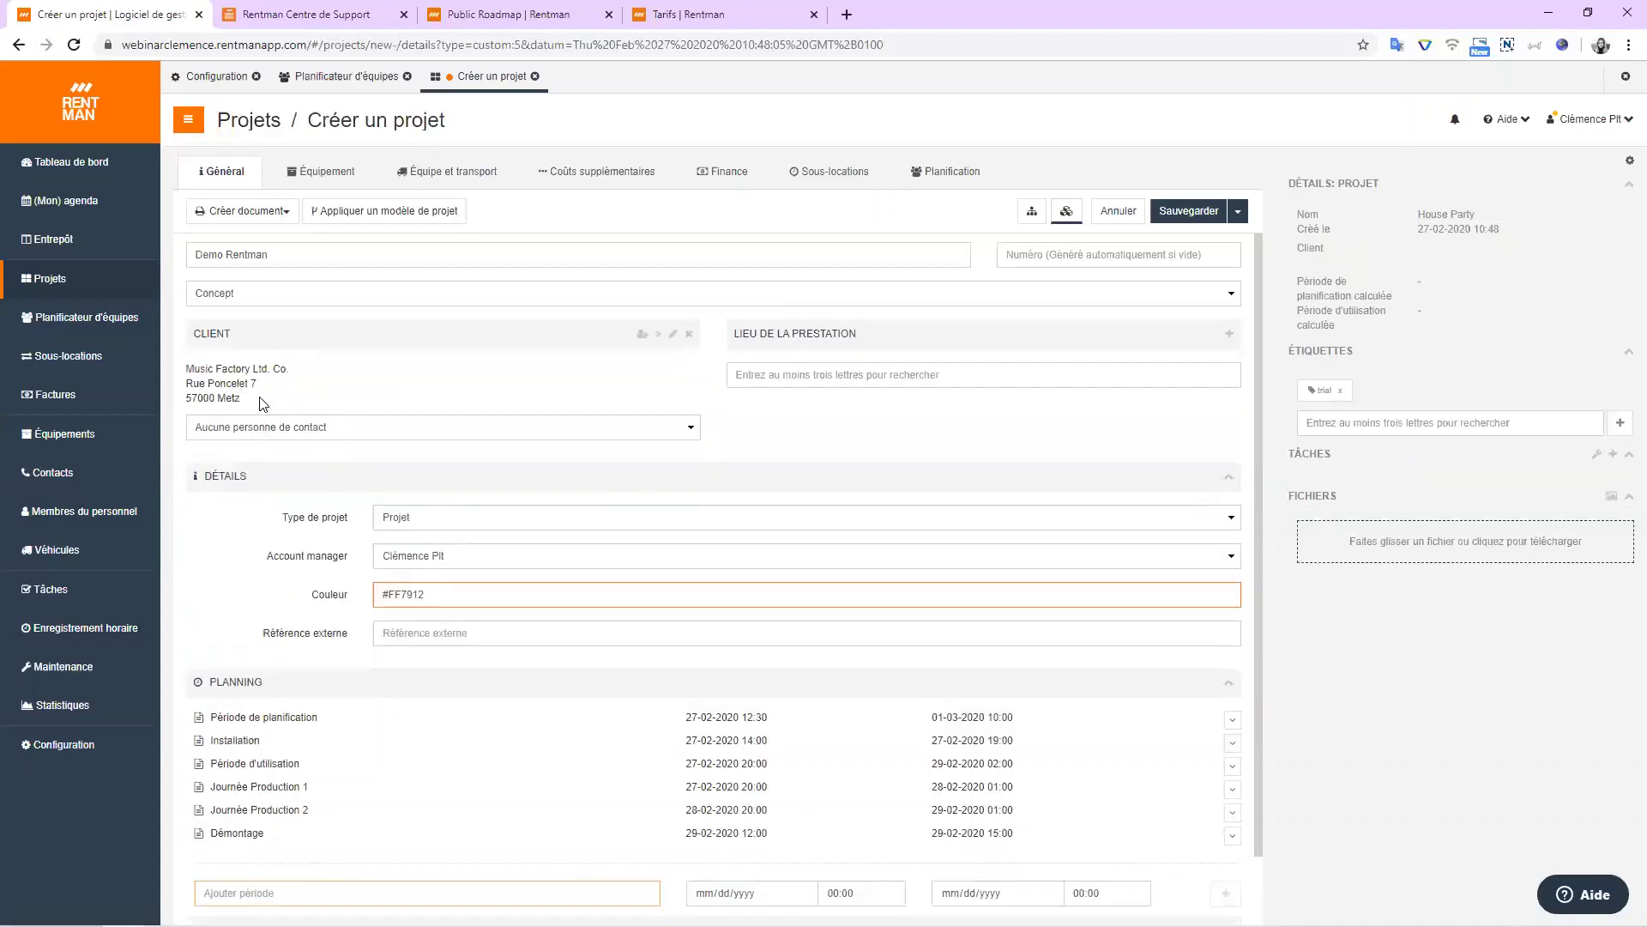
pyautogui.click(390, 427)
pyautogui.click(259, 461)
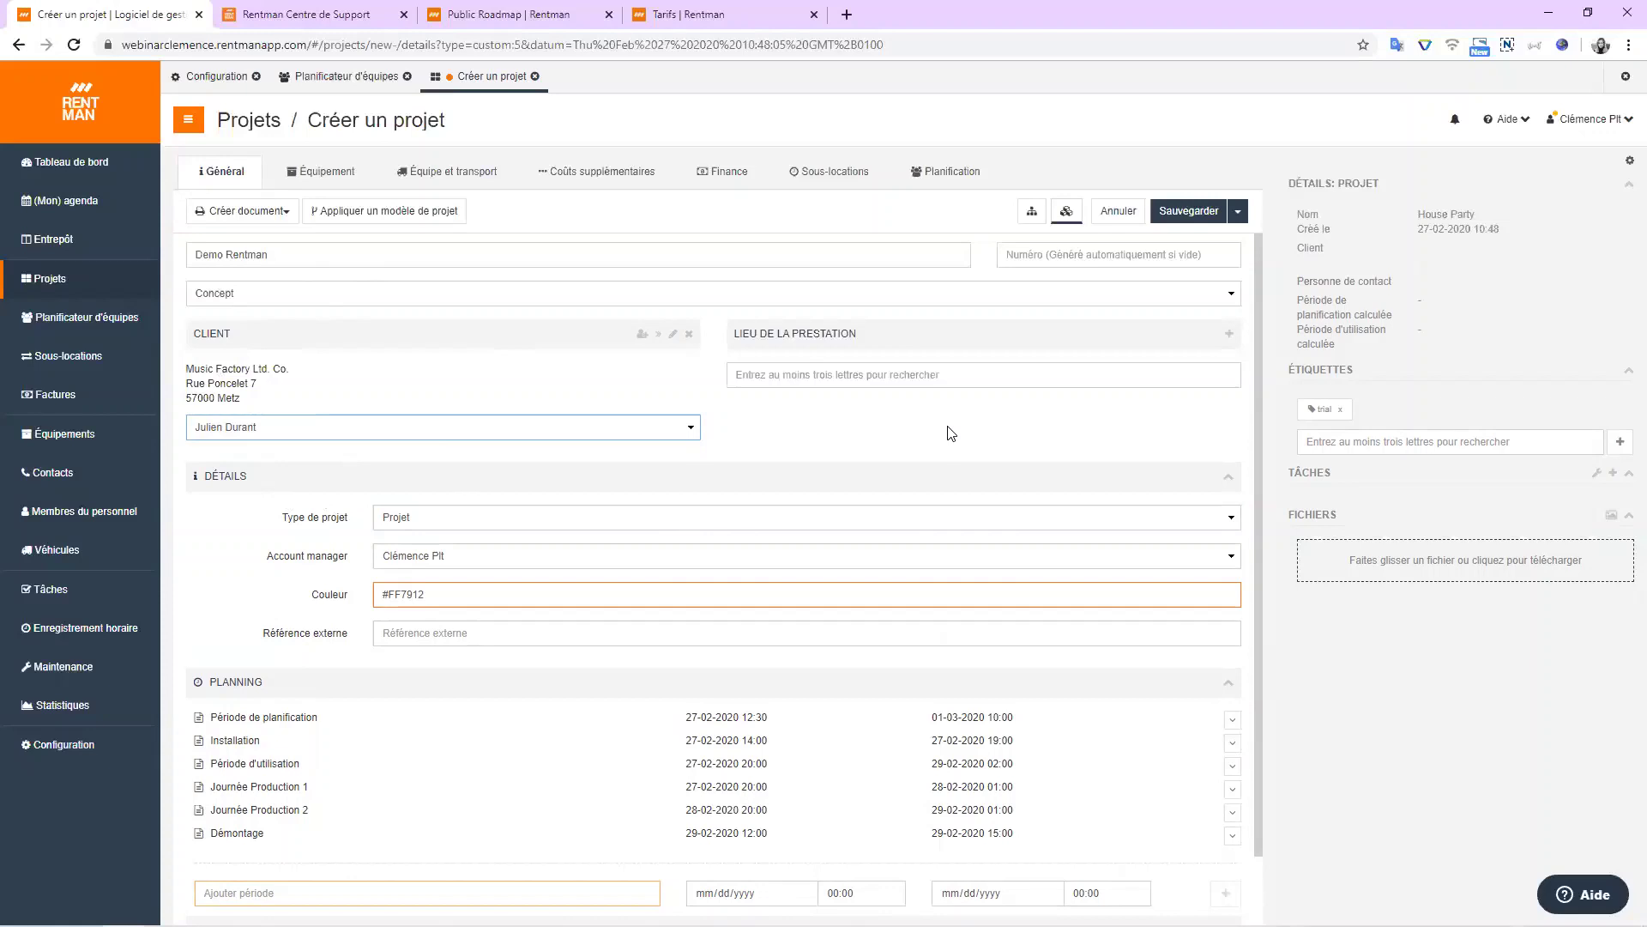
# Set Music Factory Ltd. Co. as the venue and accept the adjusted function distances.
pyautogui.click(913, 378)
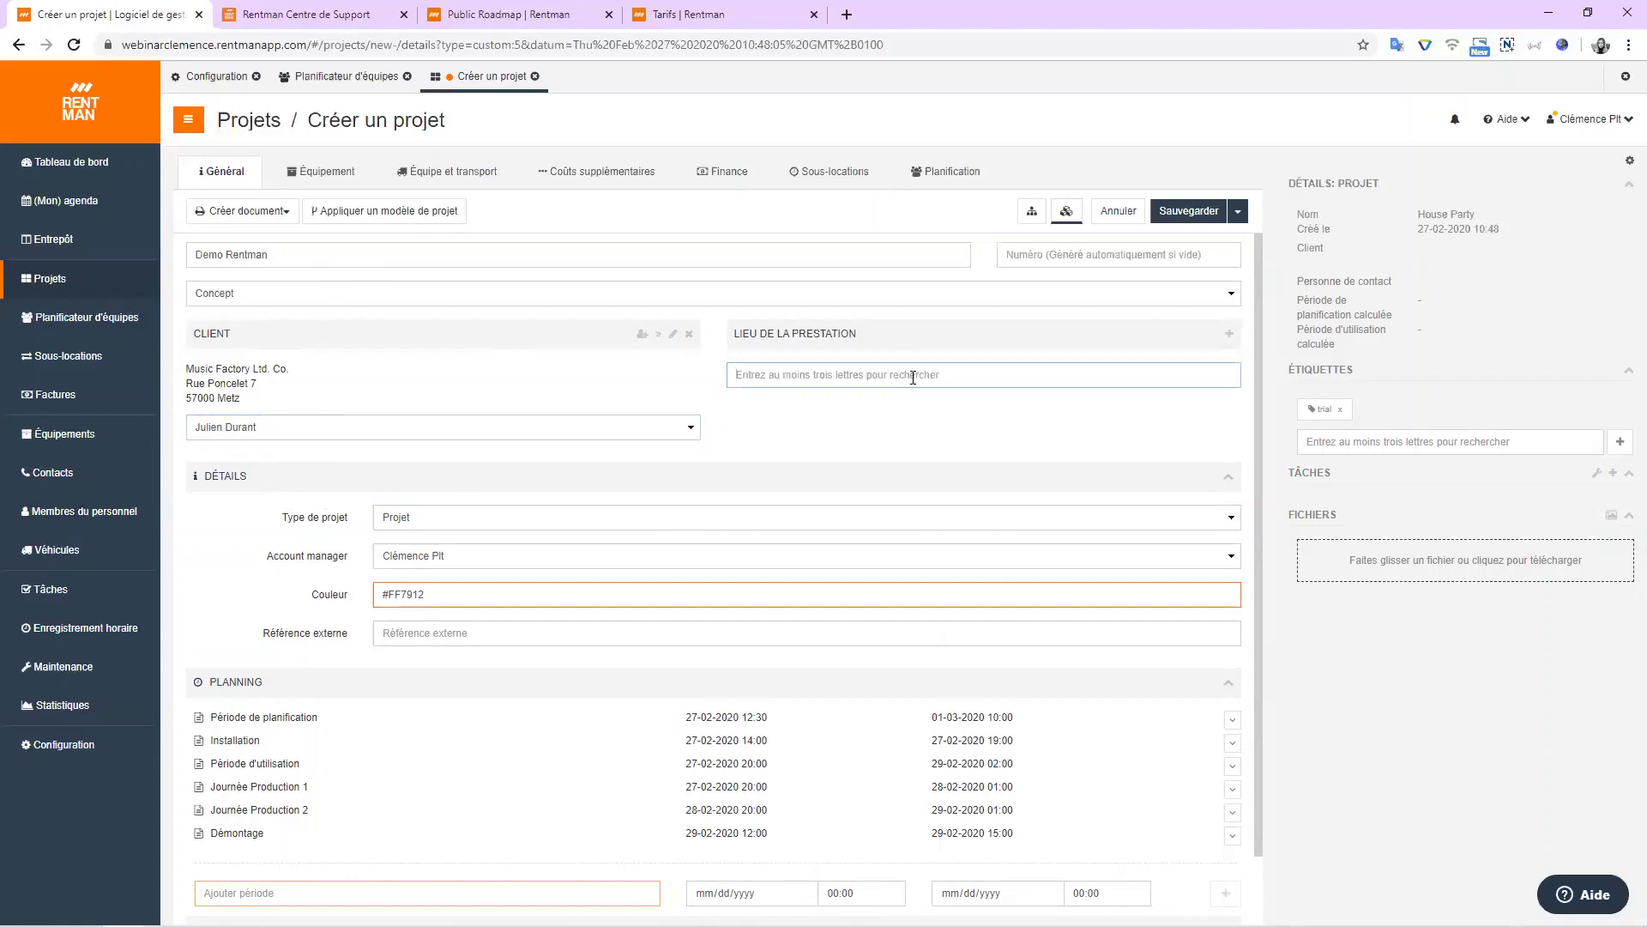
pyautogui.write('Musi')
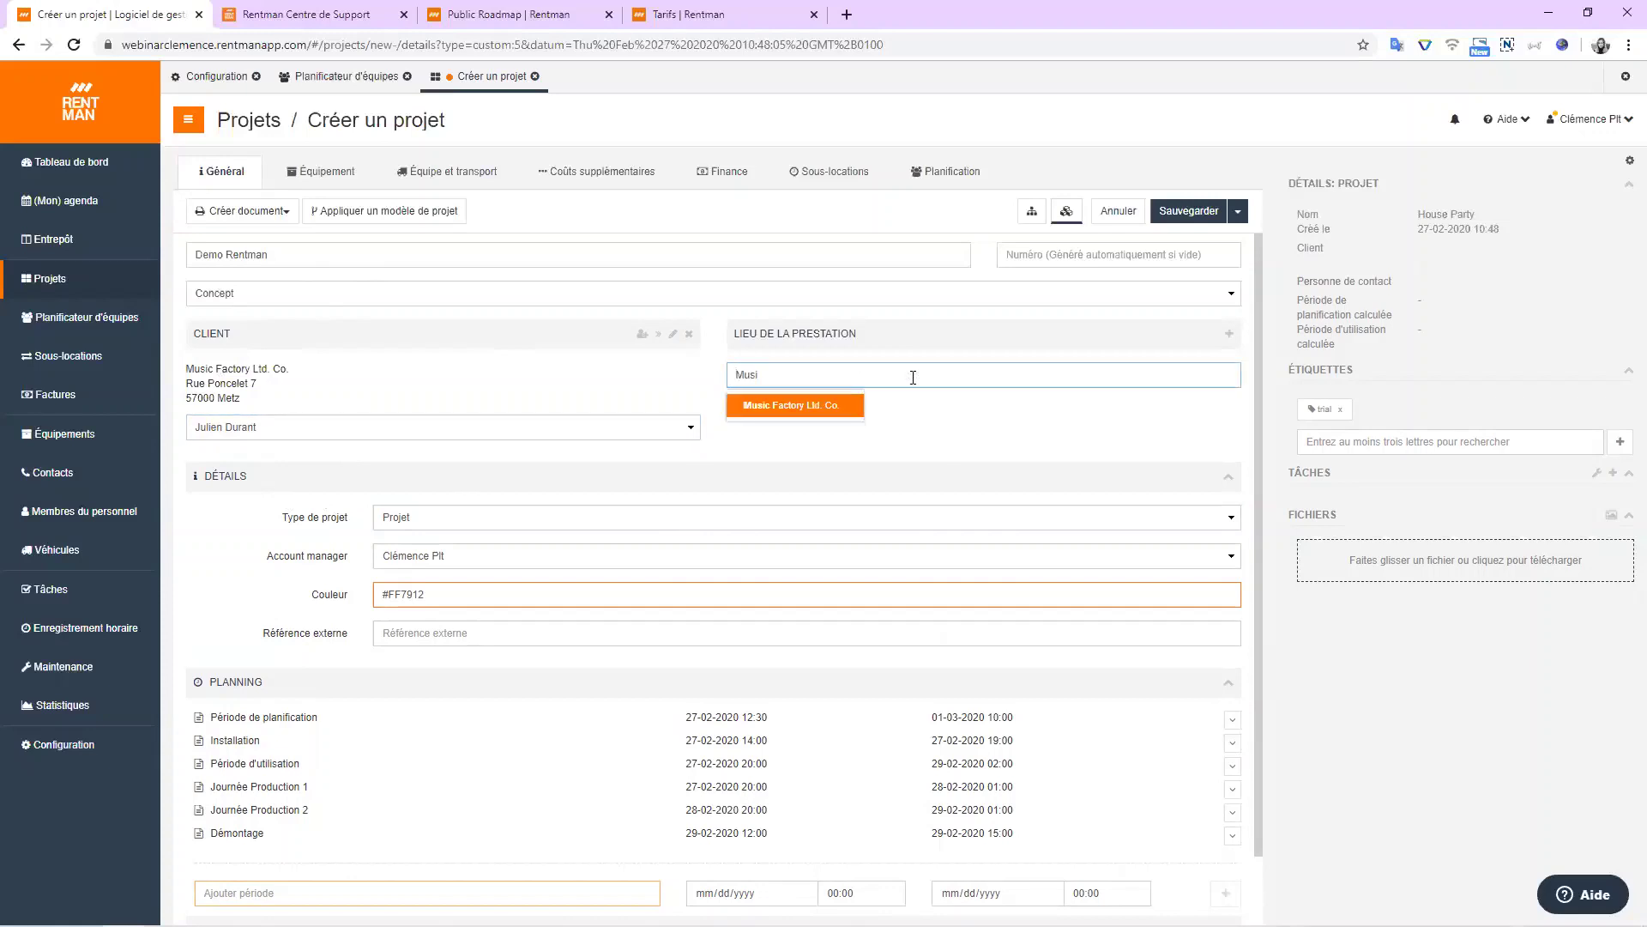
pyautogui.click(813, 407)
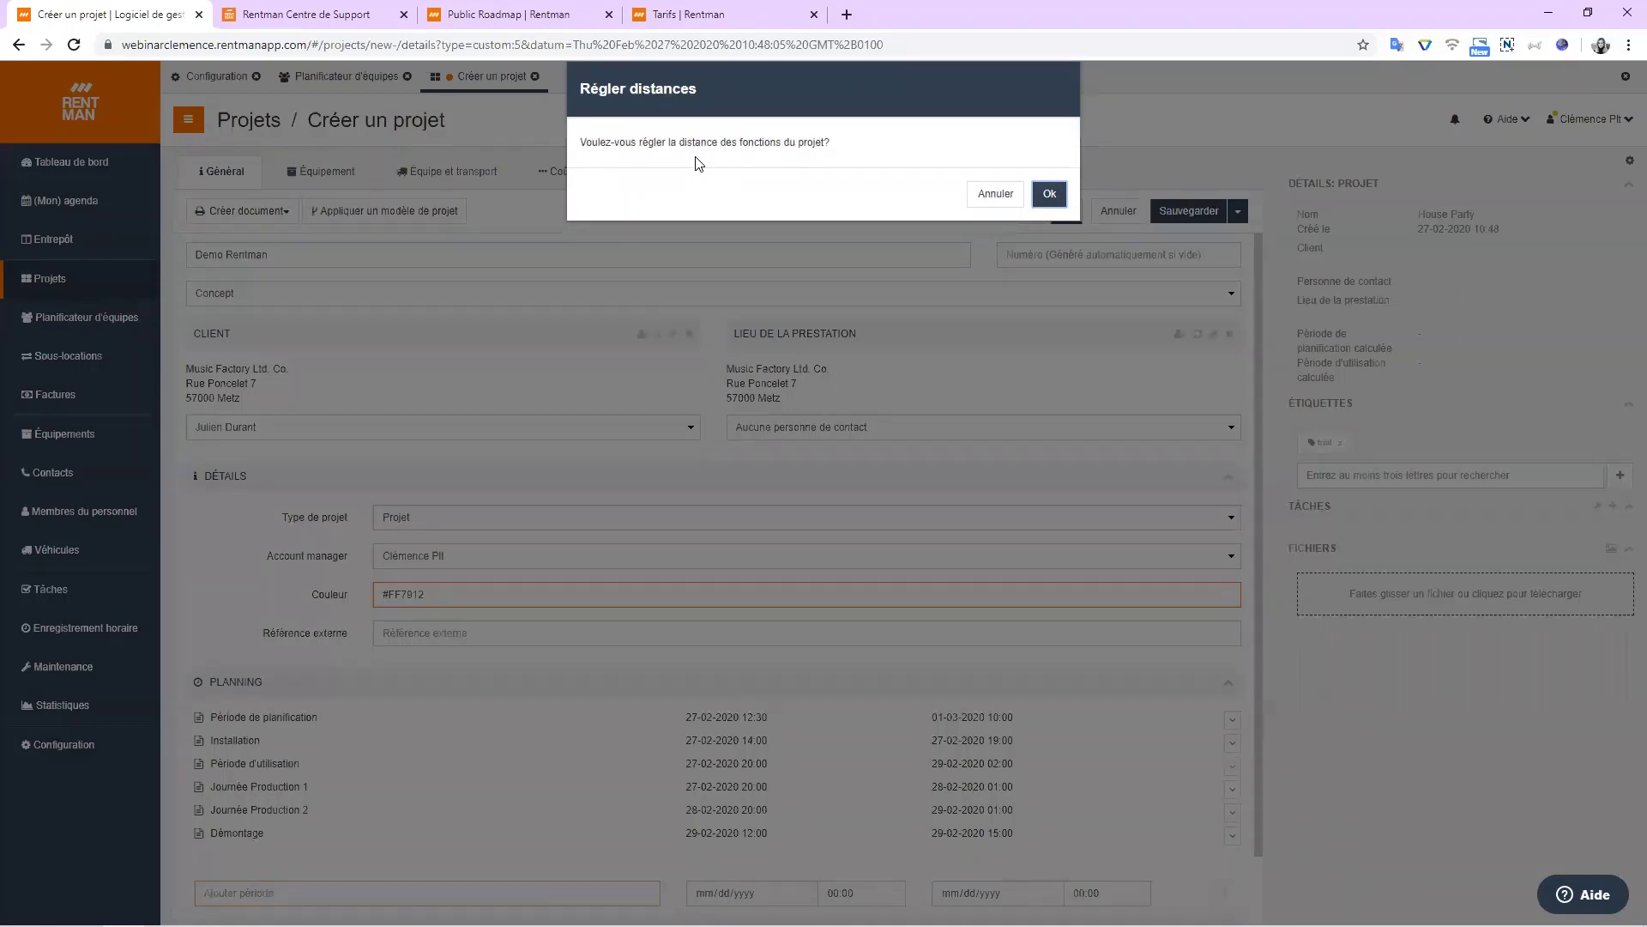
pyautogui.click(1048, 197)
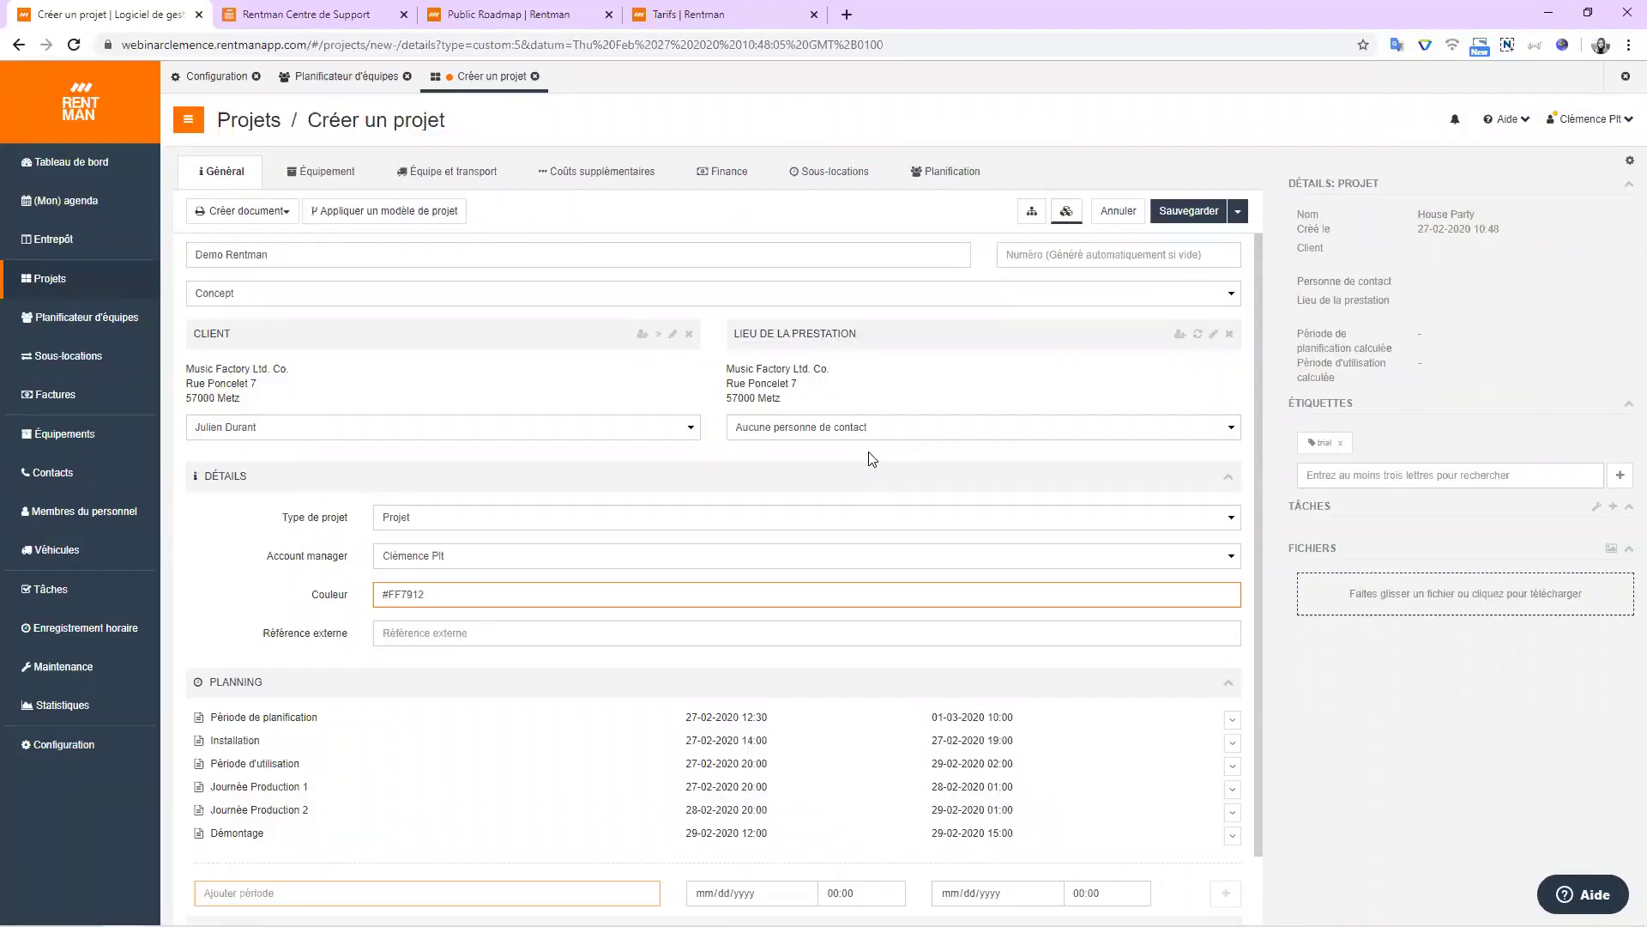
pyautogui.scroll(-1, 319, 451)
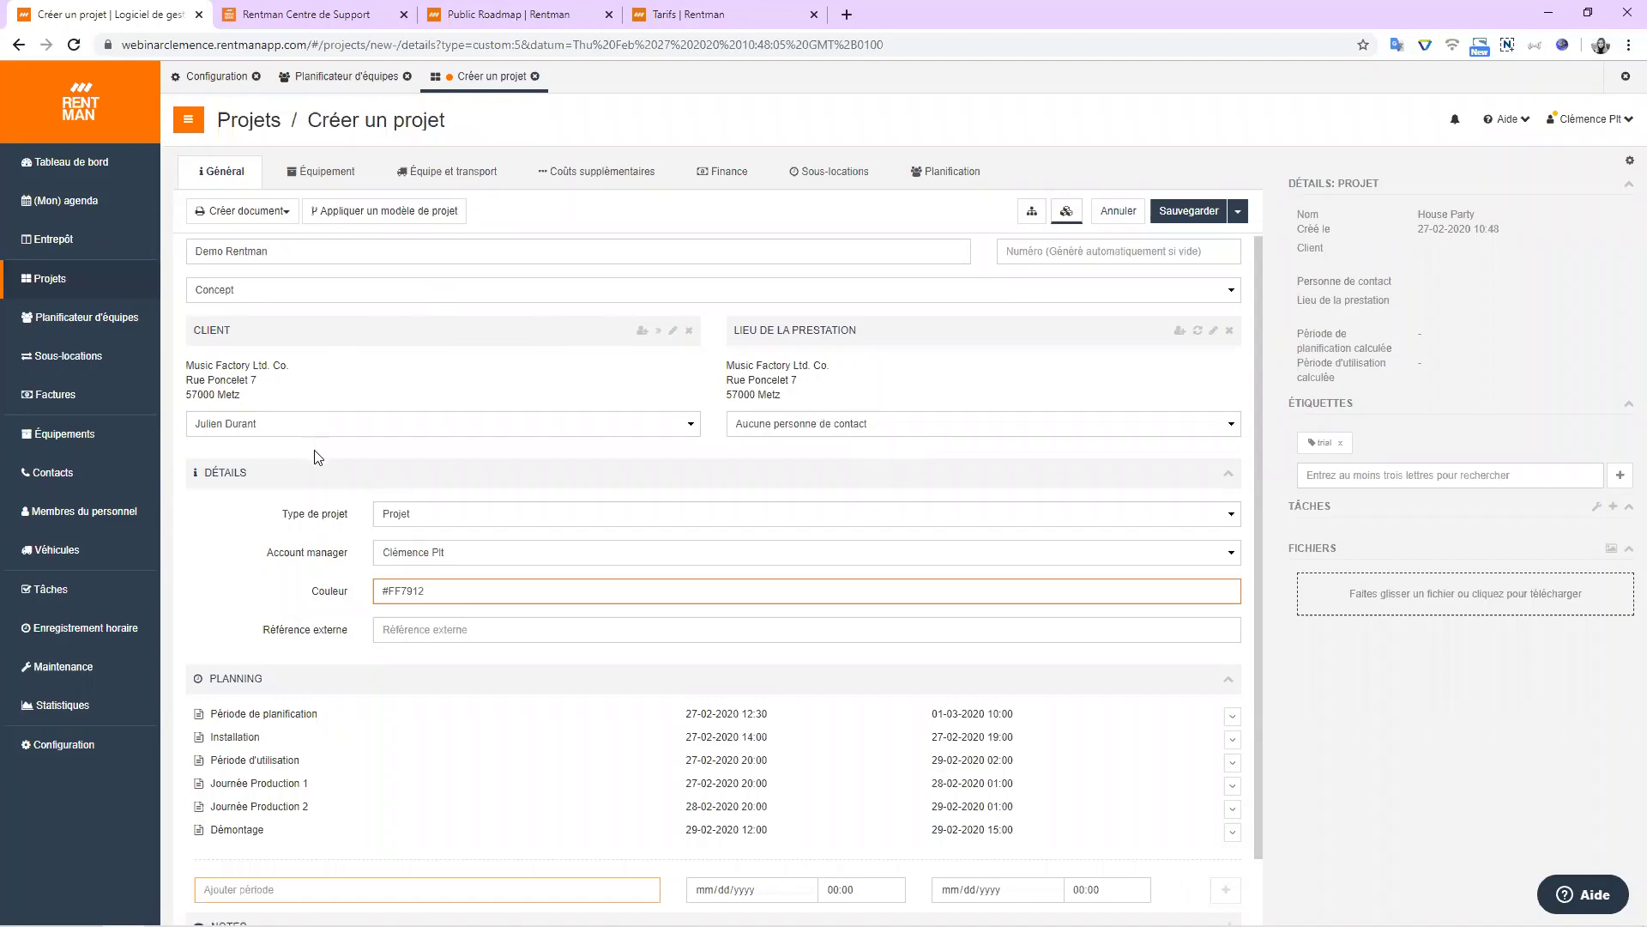
pyautogui.click(480, 445)
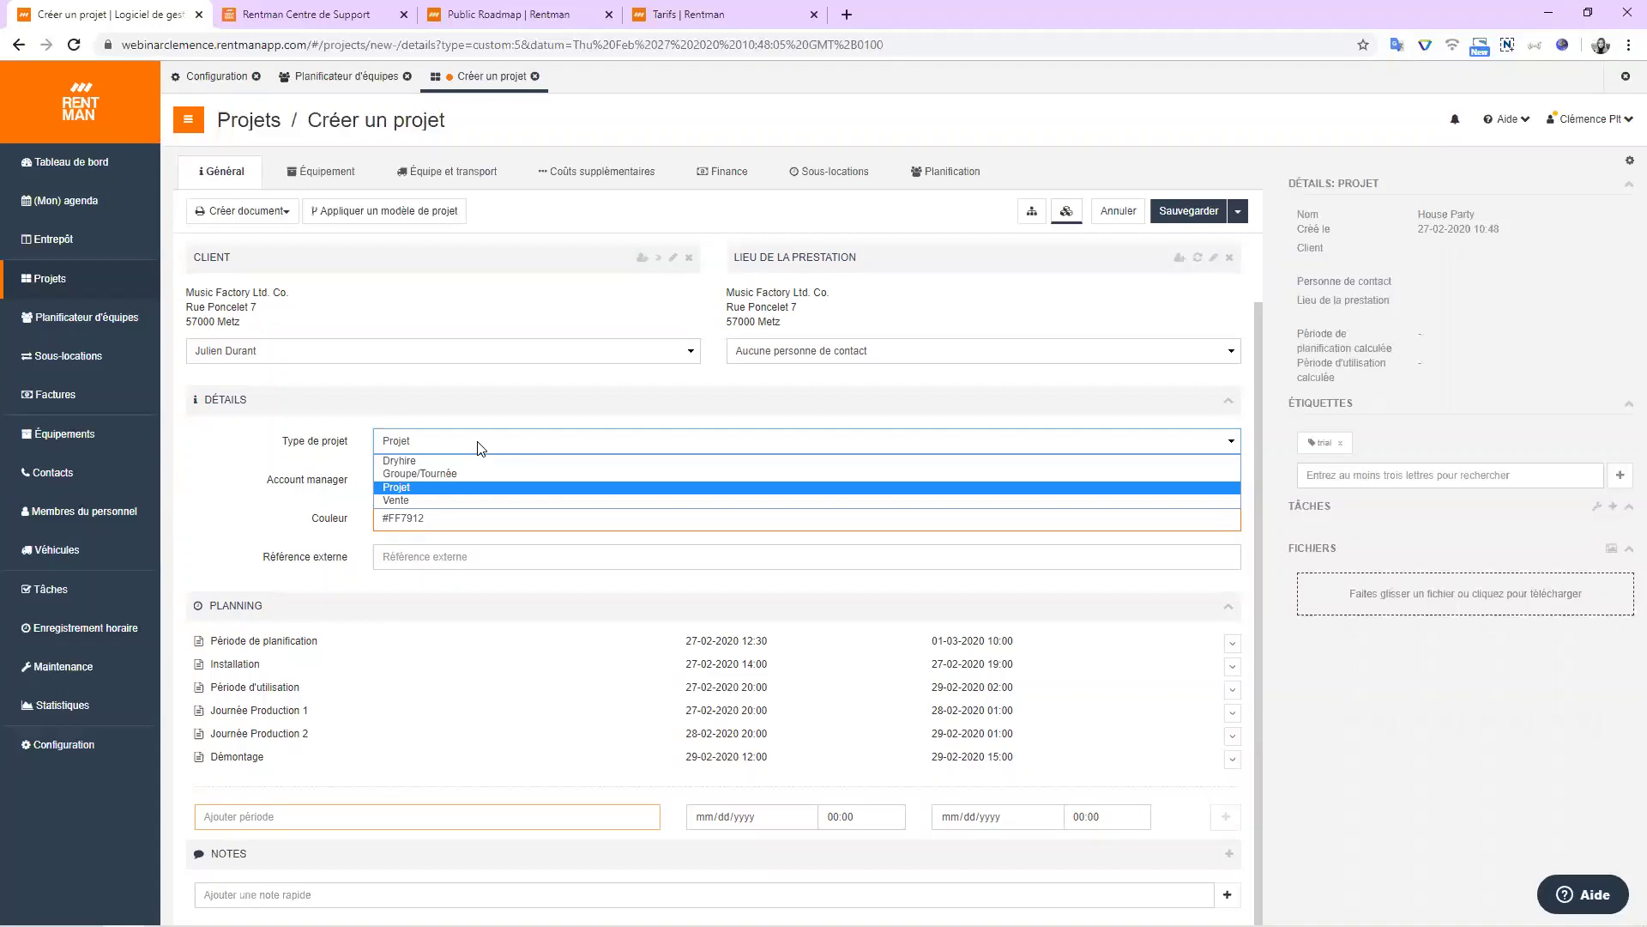
# Close the project type choices, keeping Projet as the type.
pyautogui.click(431, 487)
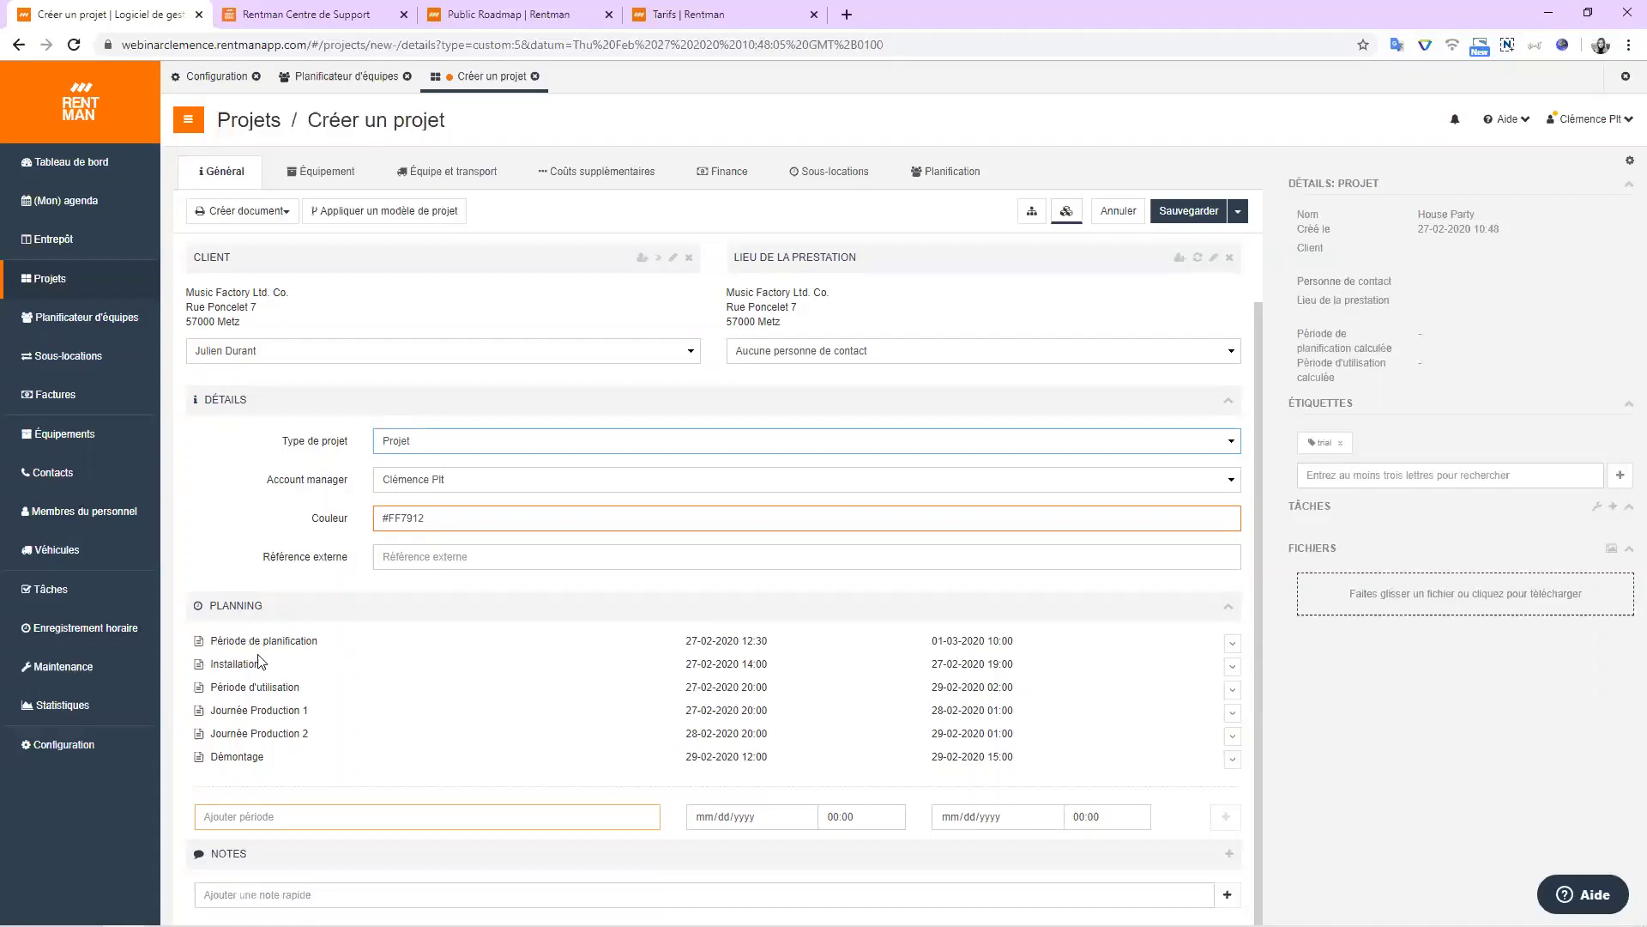
pyautogui.click(292, 641)
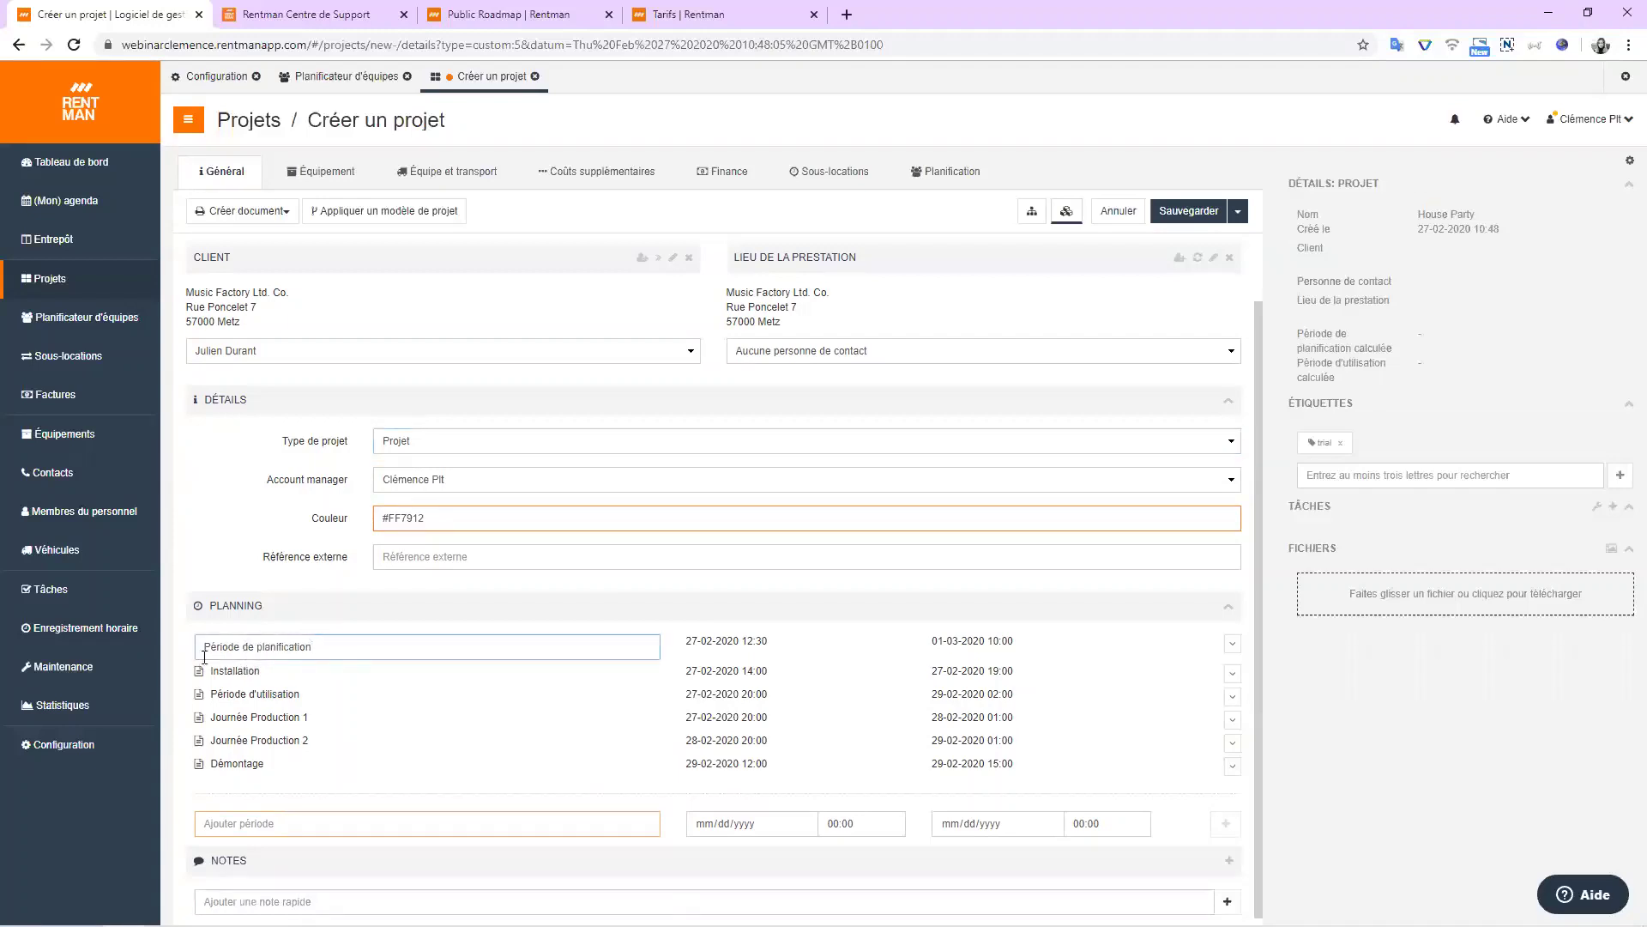
pyautogui.click(334, 649)
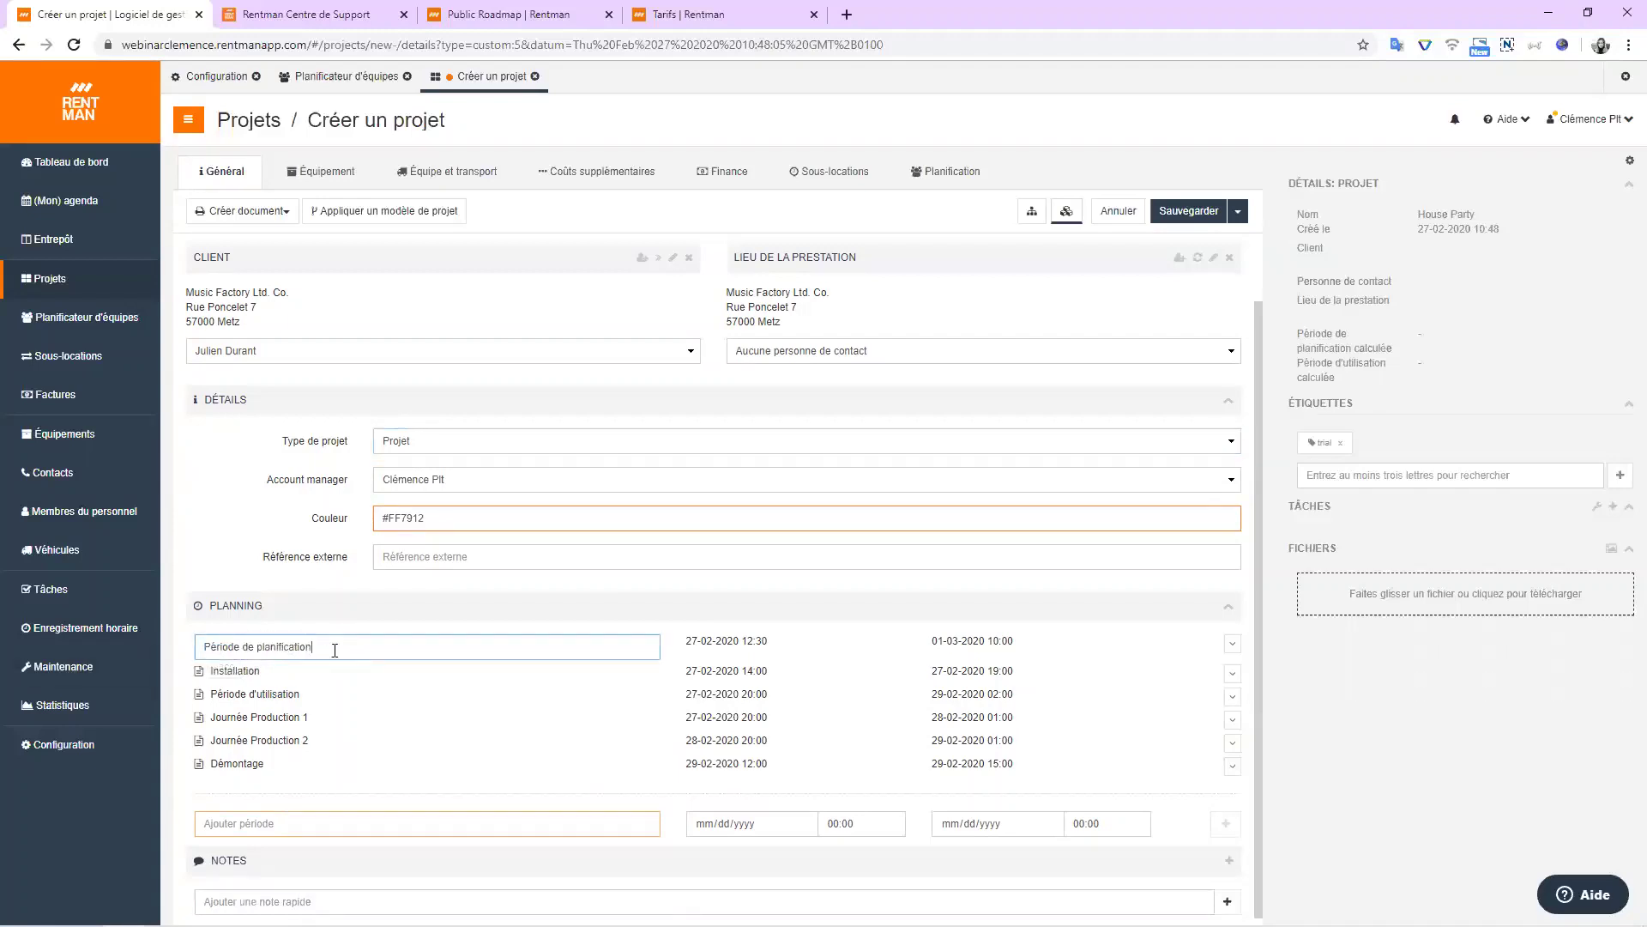
pyautogui.click(1233, 646)
pyautogui.click(1233, 646)
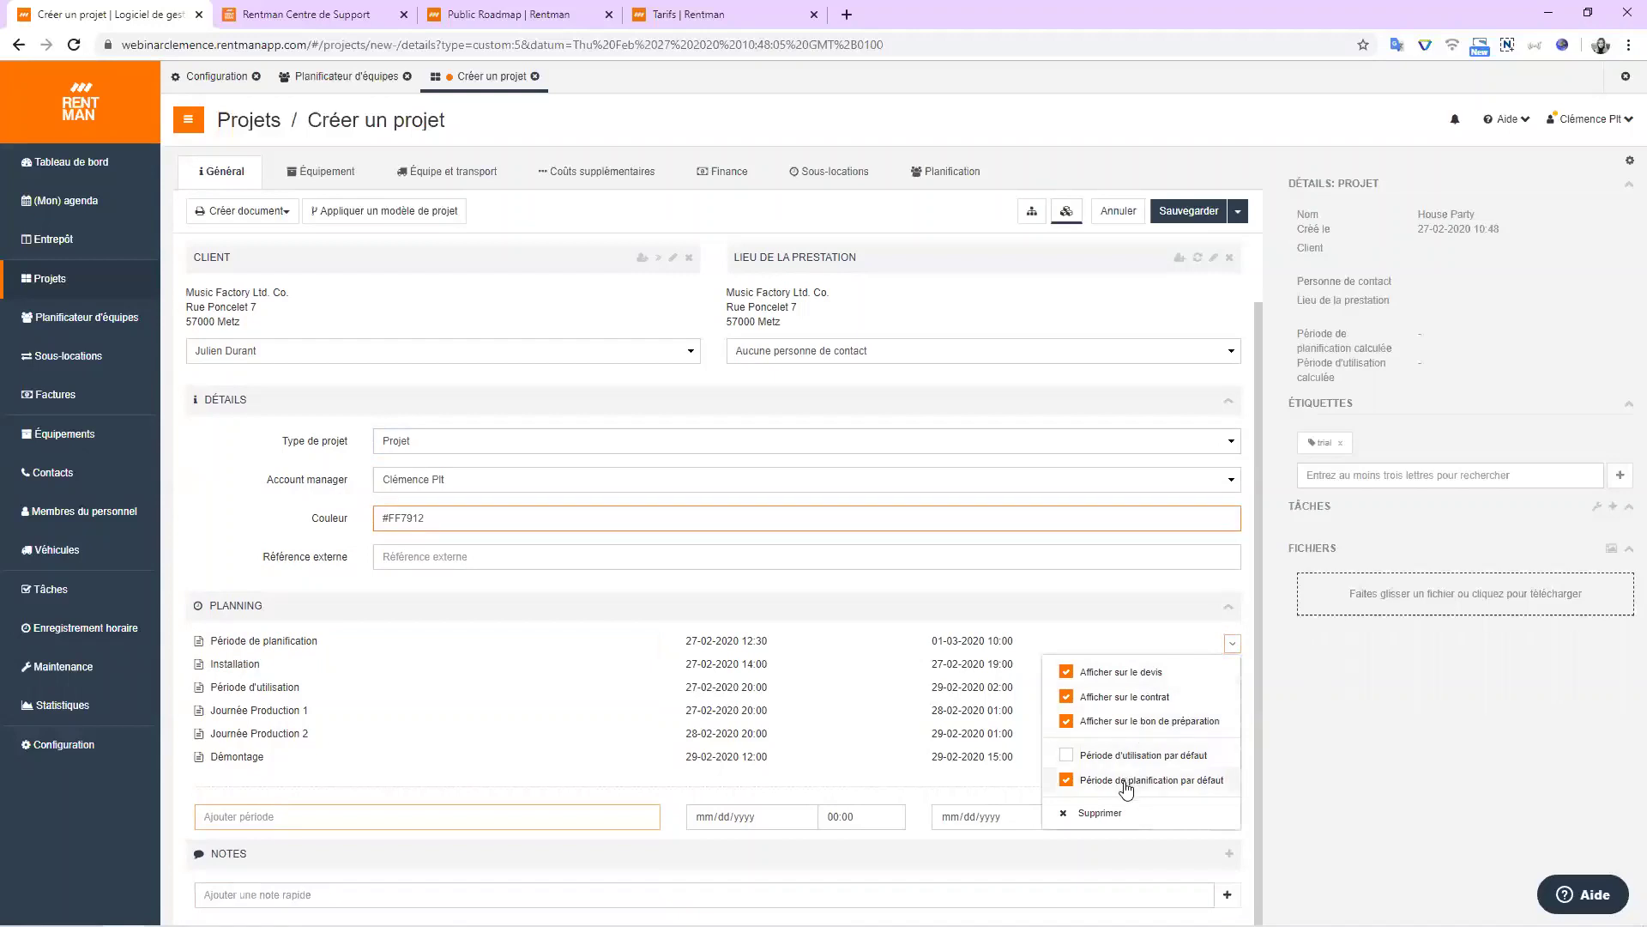
pyautogui.click(1379, 790)
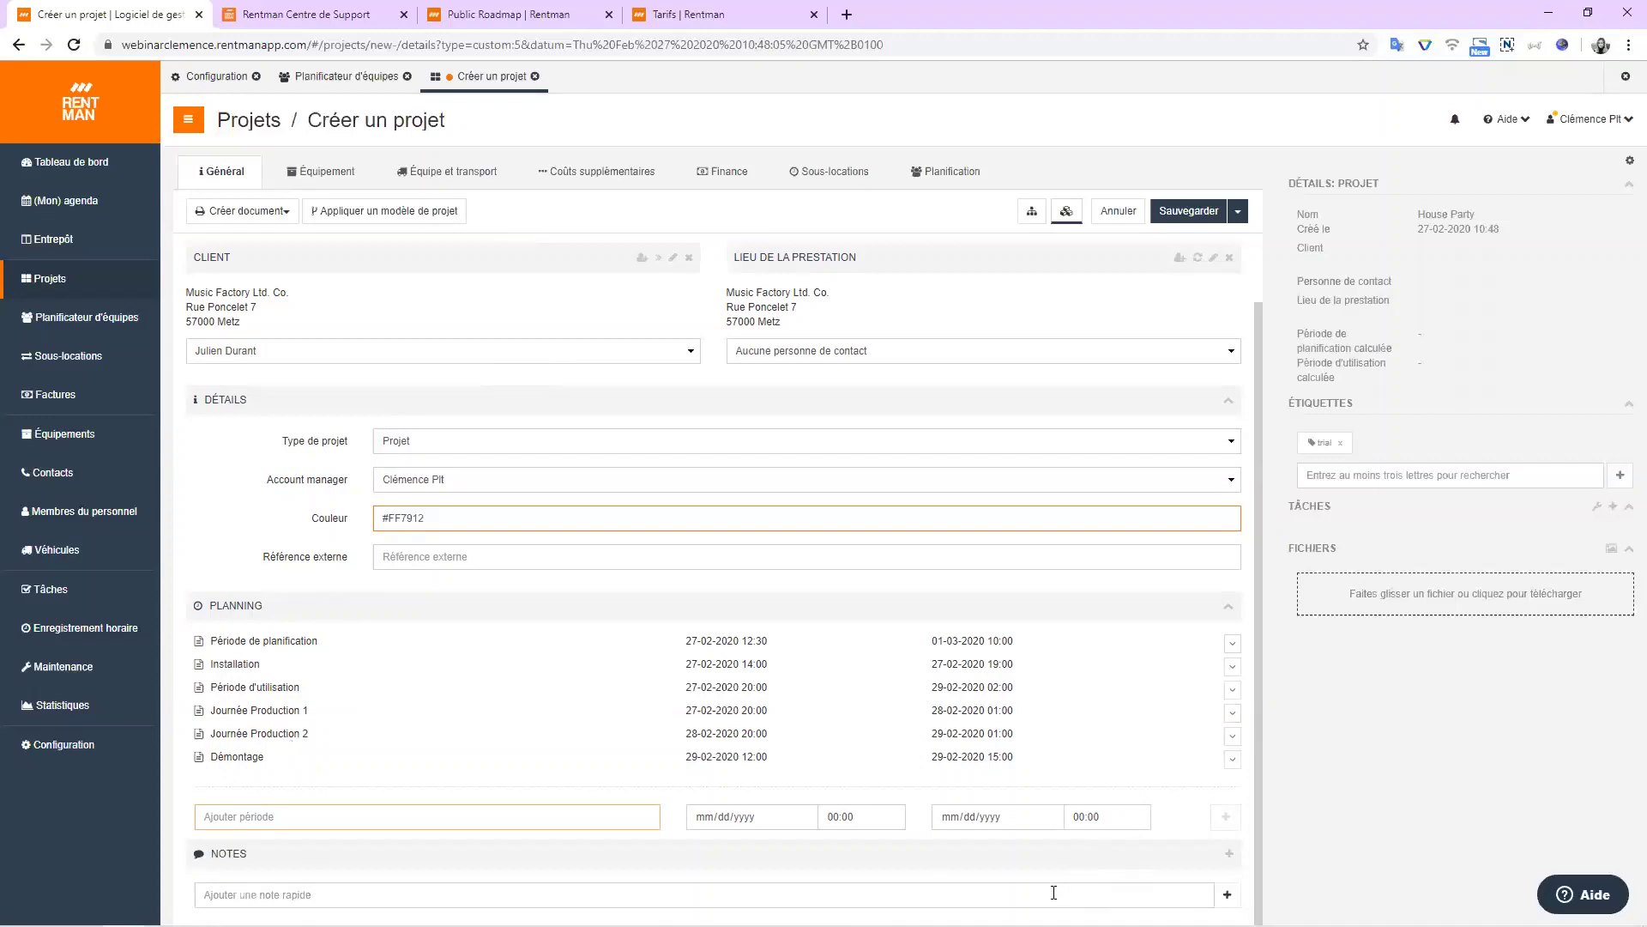
# Add task 'Verifier emplacement' due 03/03/2020 for two specific staff members, then mark it completed.
pyautogui.click(1613, 508)
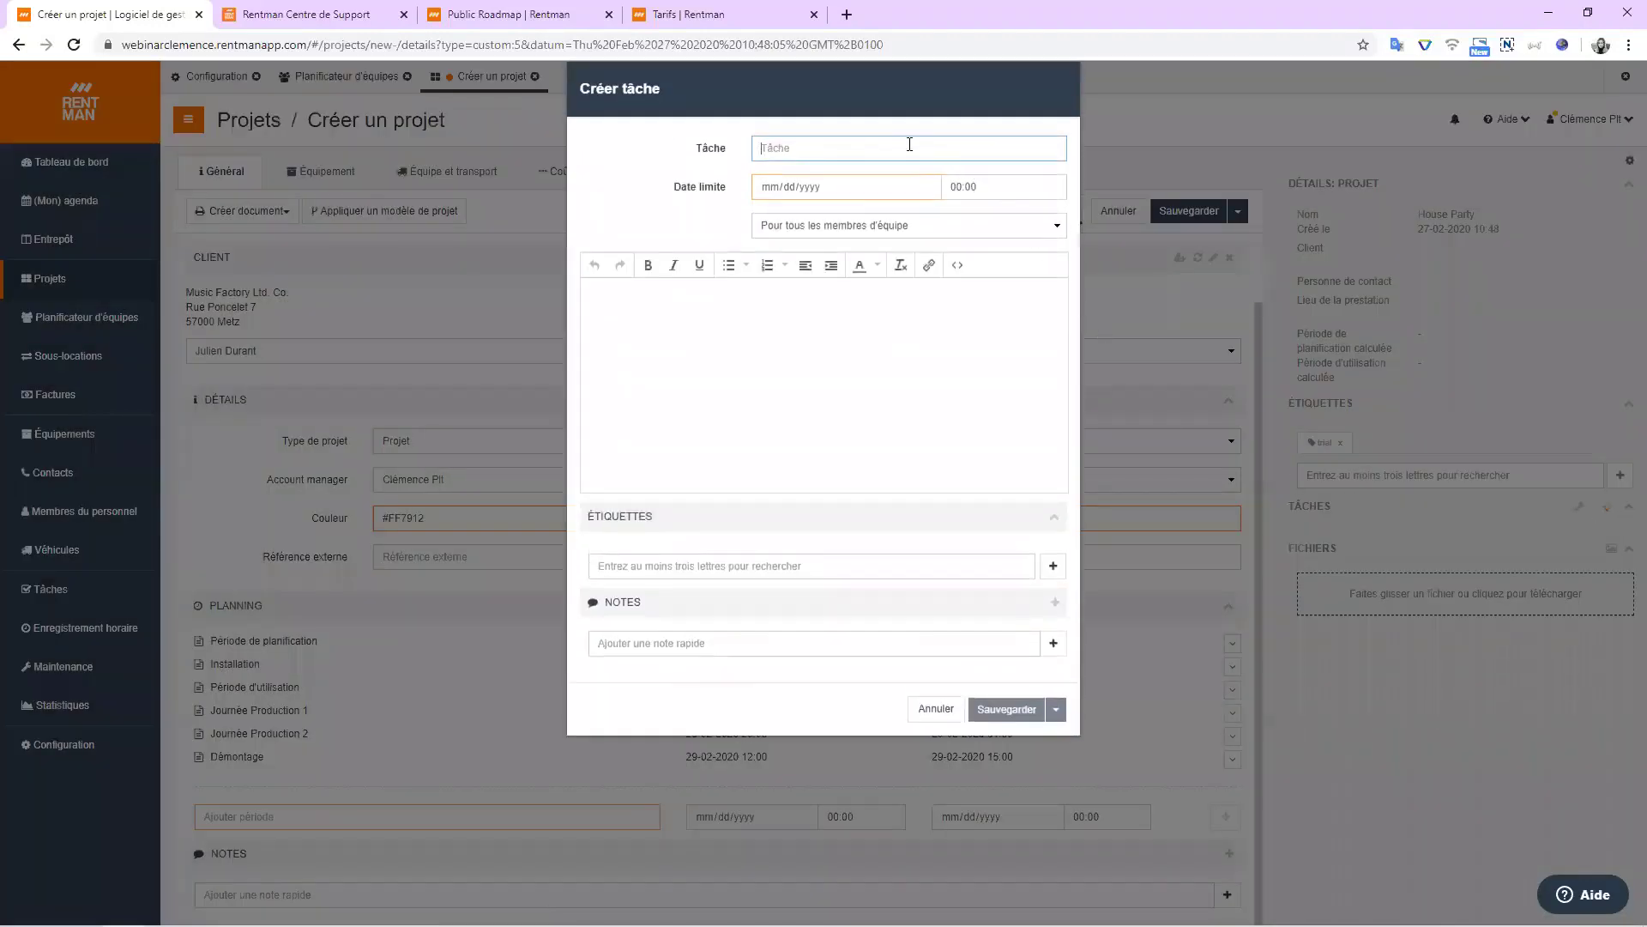
pyautogui.write('Verifier emplacement')
pyautogui.click(845, 191)
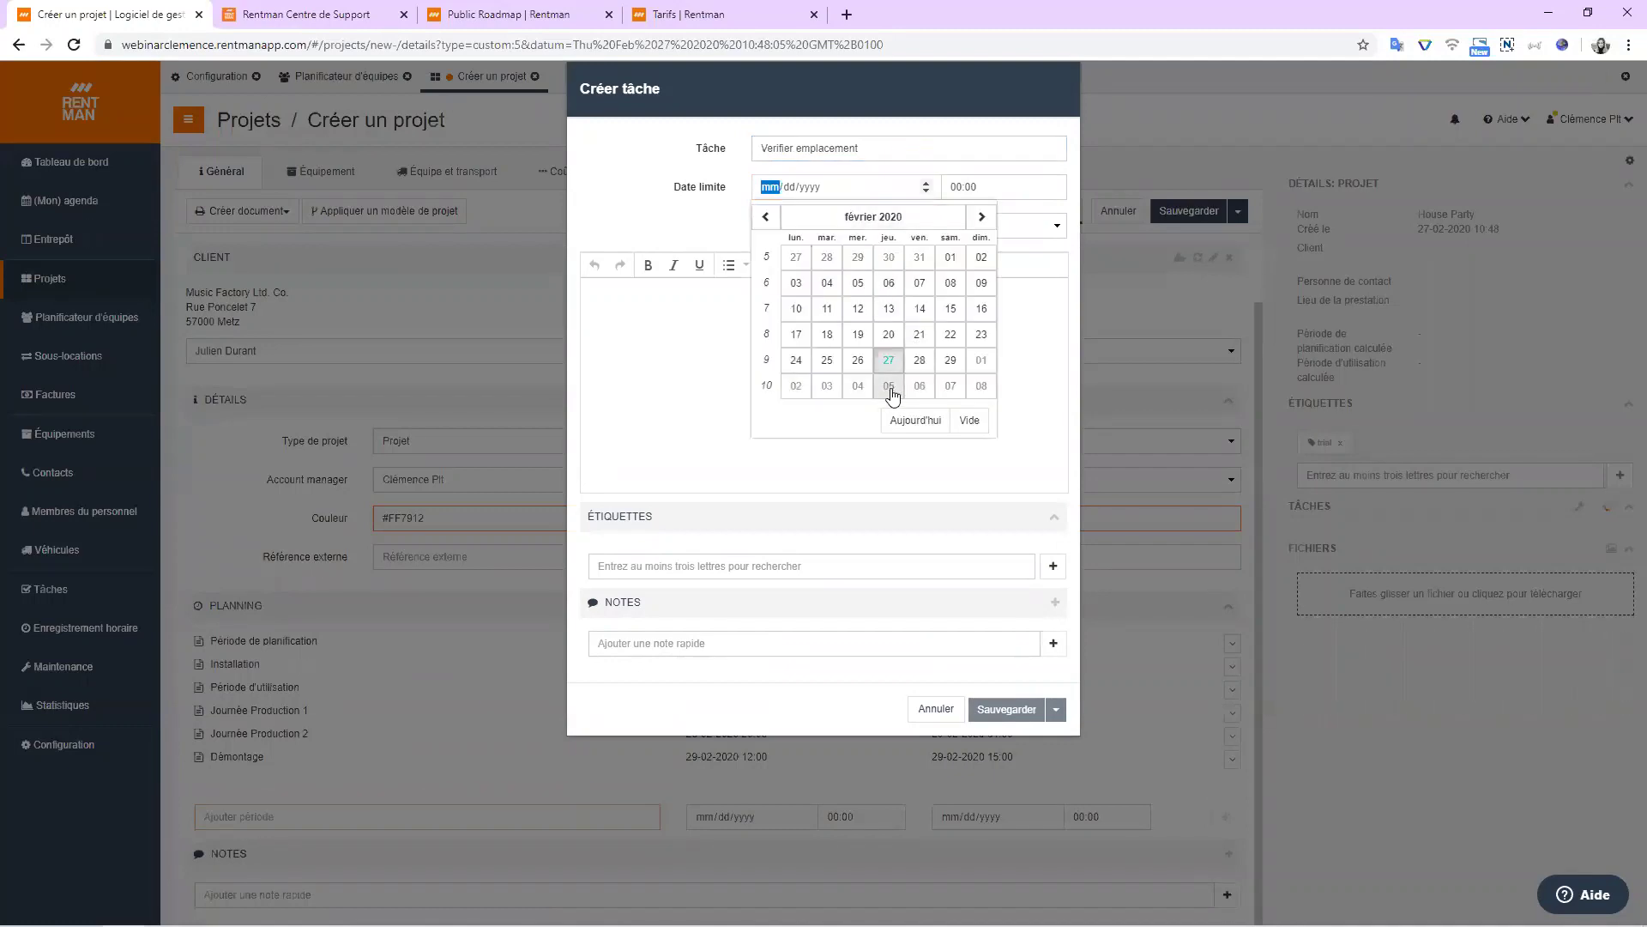
pyautogui.click(827, 385)
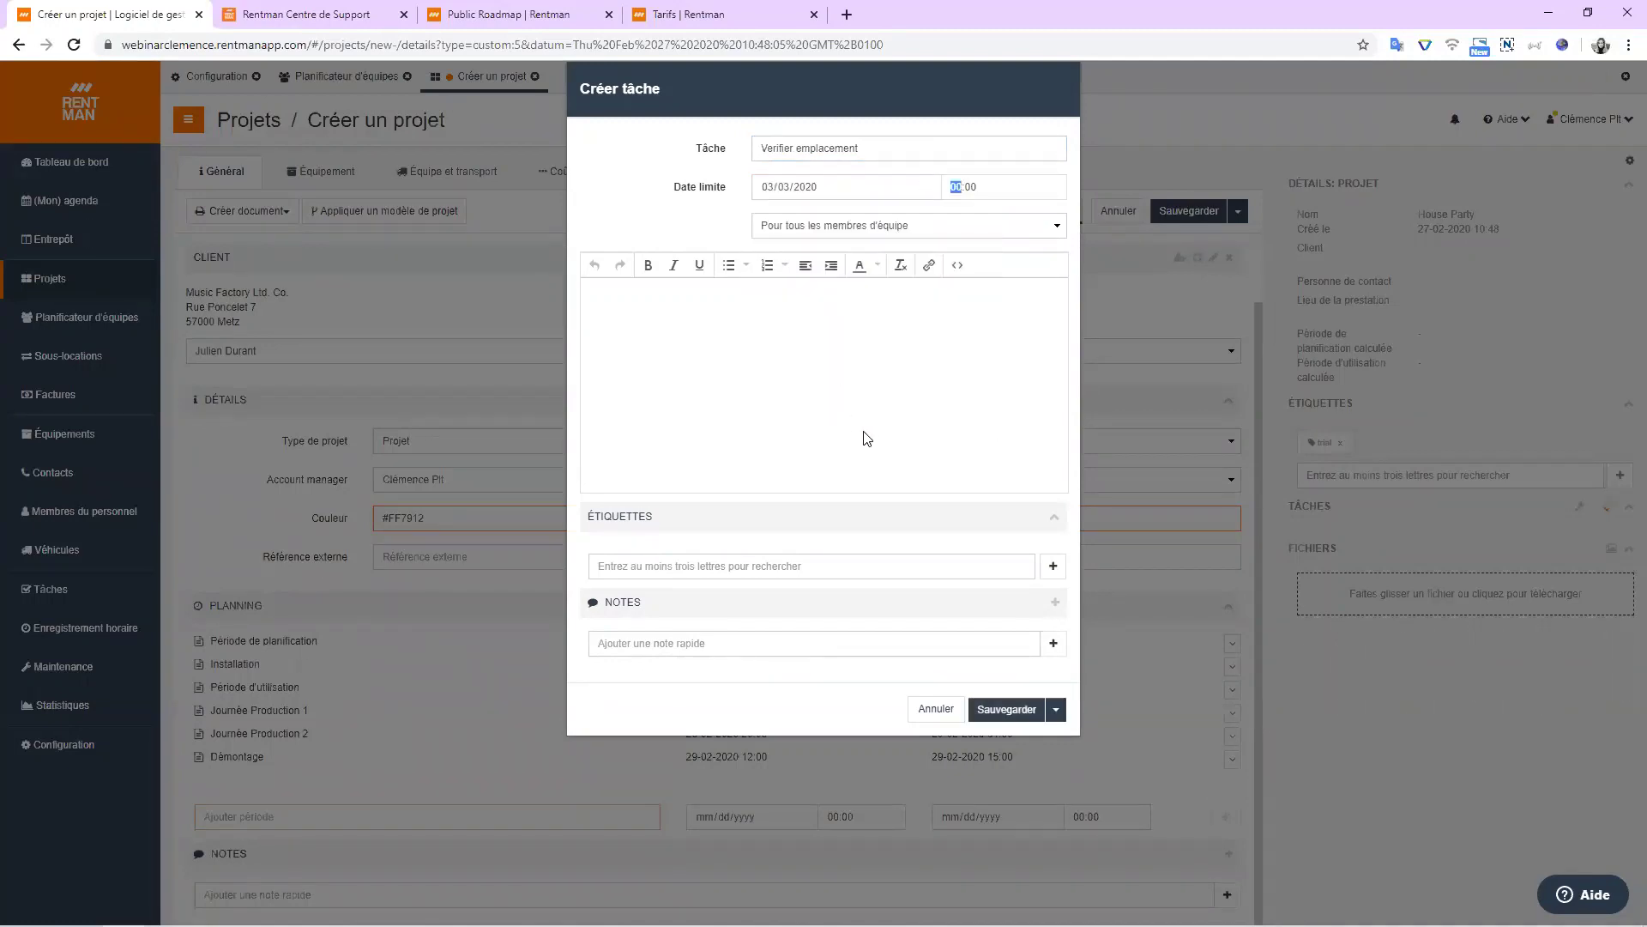
pyautogui.click(788, 228)
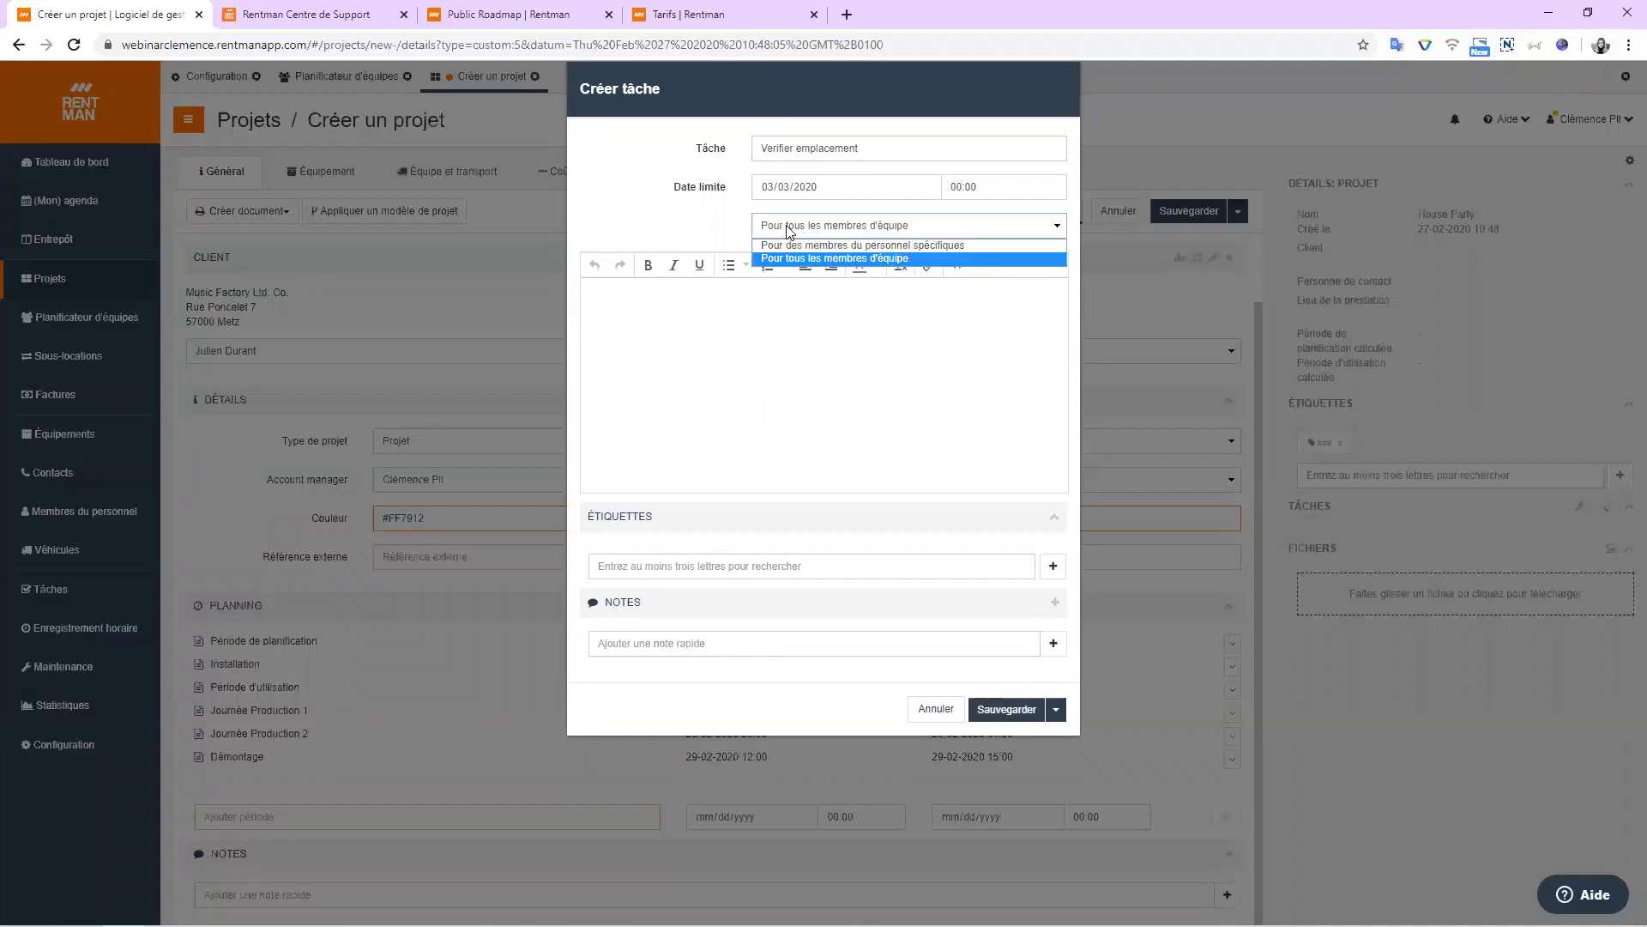
pyautogui.click(790, 245)
pyautogui.click(810, 293)
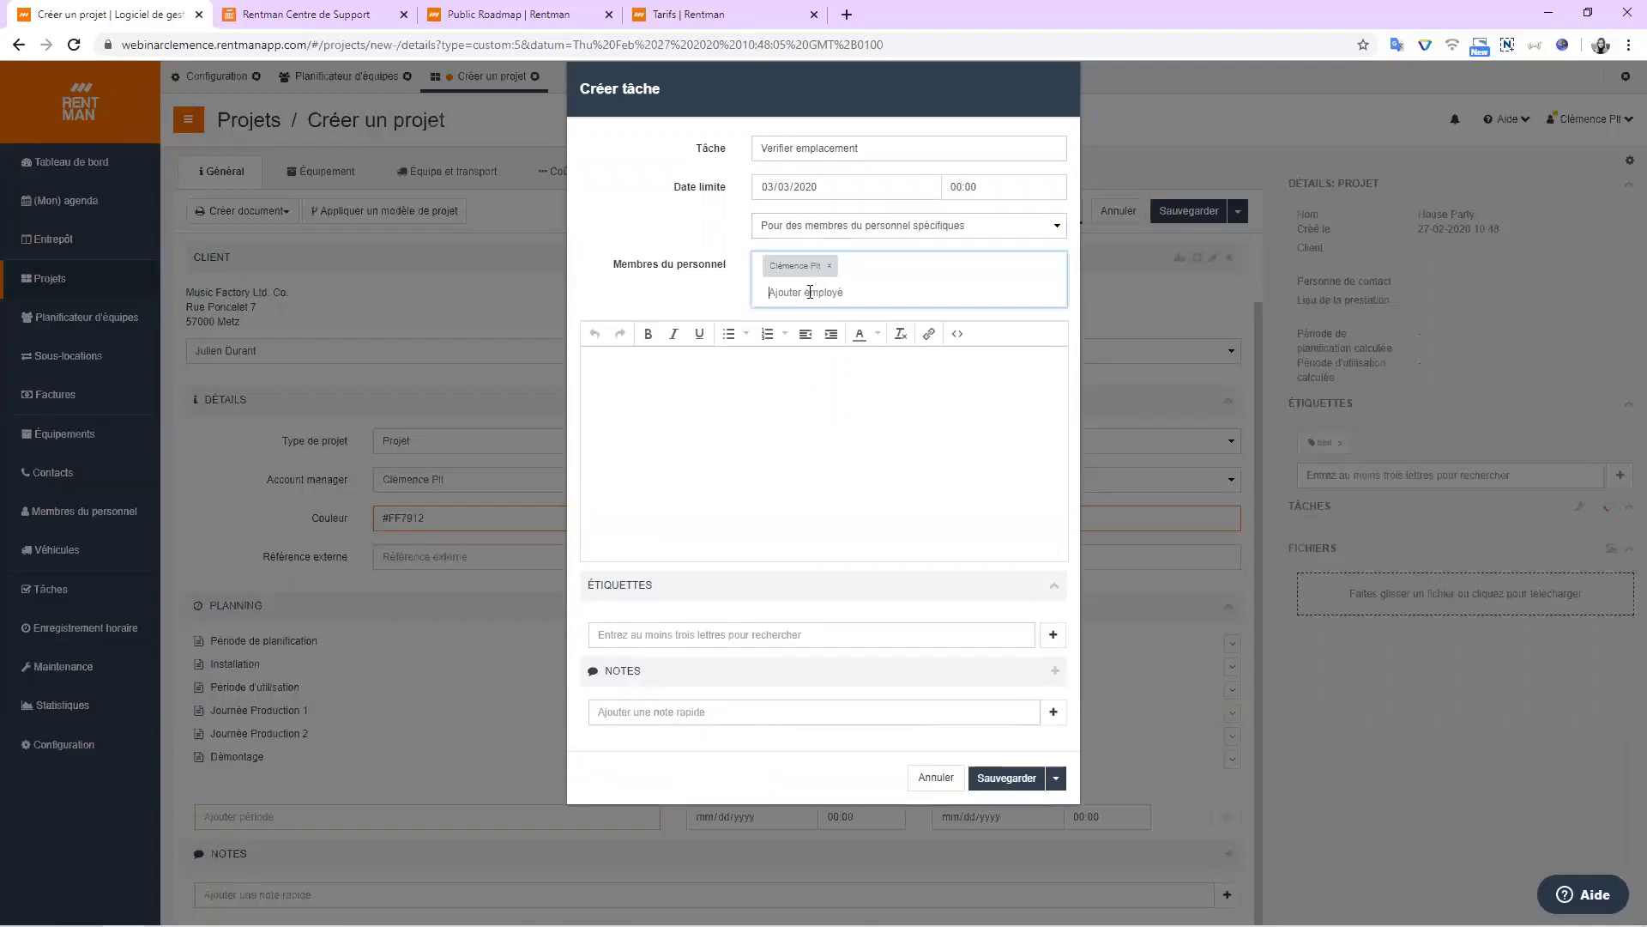
pyautogui.write('Jean')
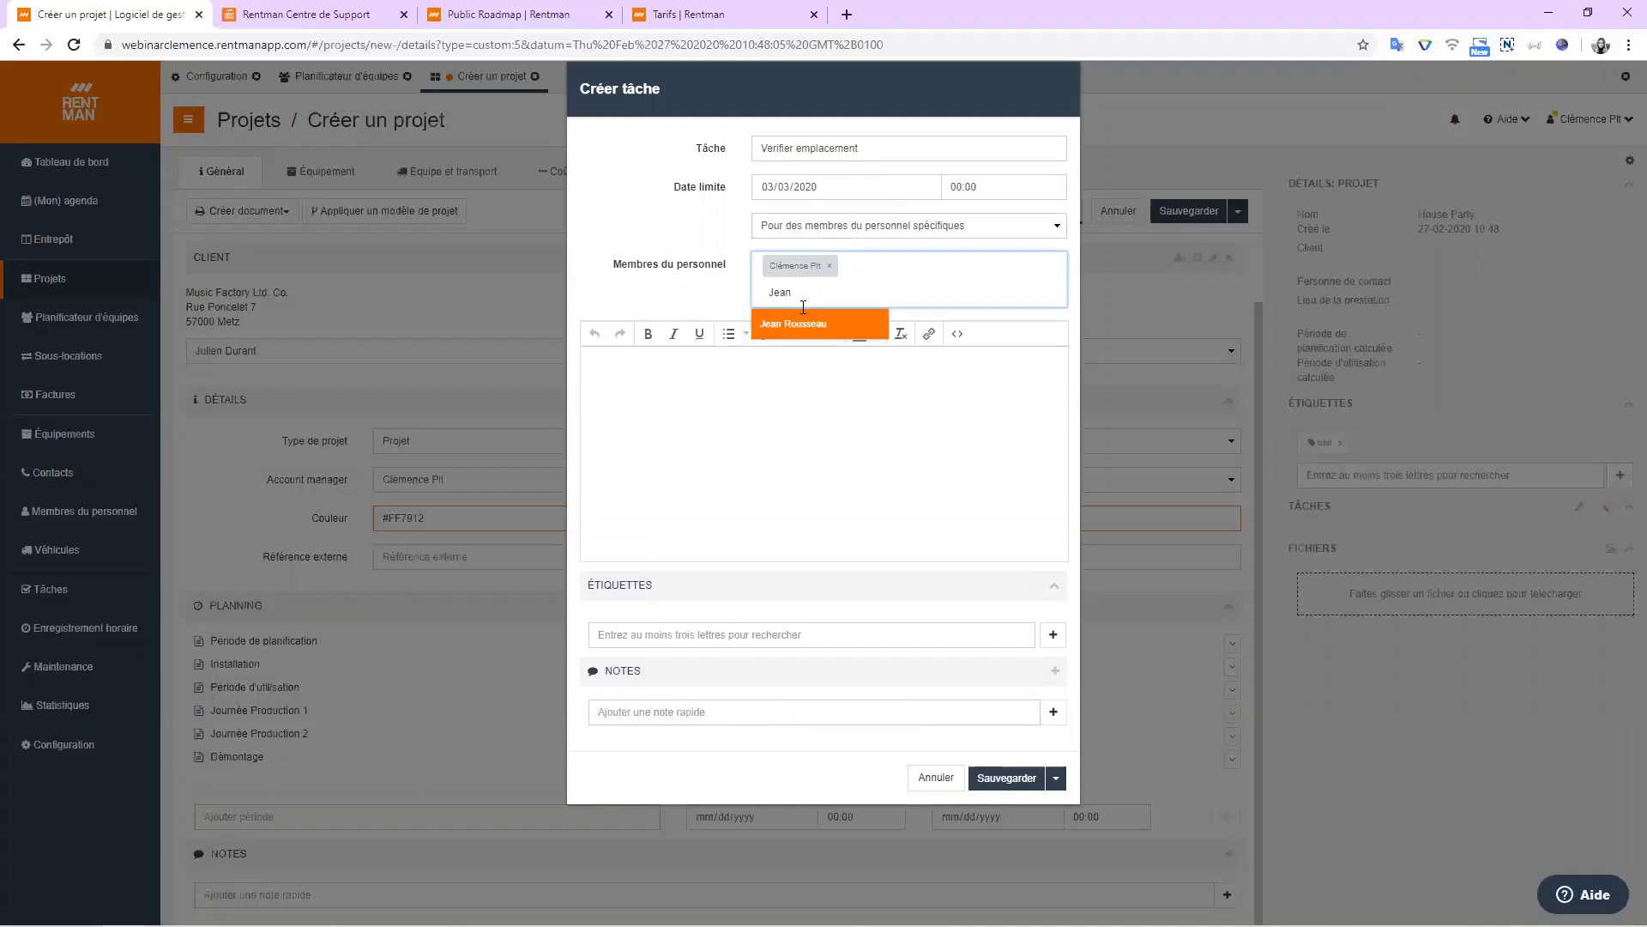
pyautogui.click(785, 323)
pyautogui.click(716, 633)
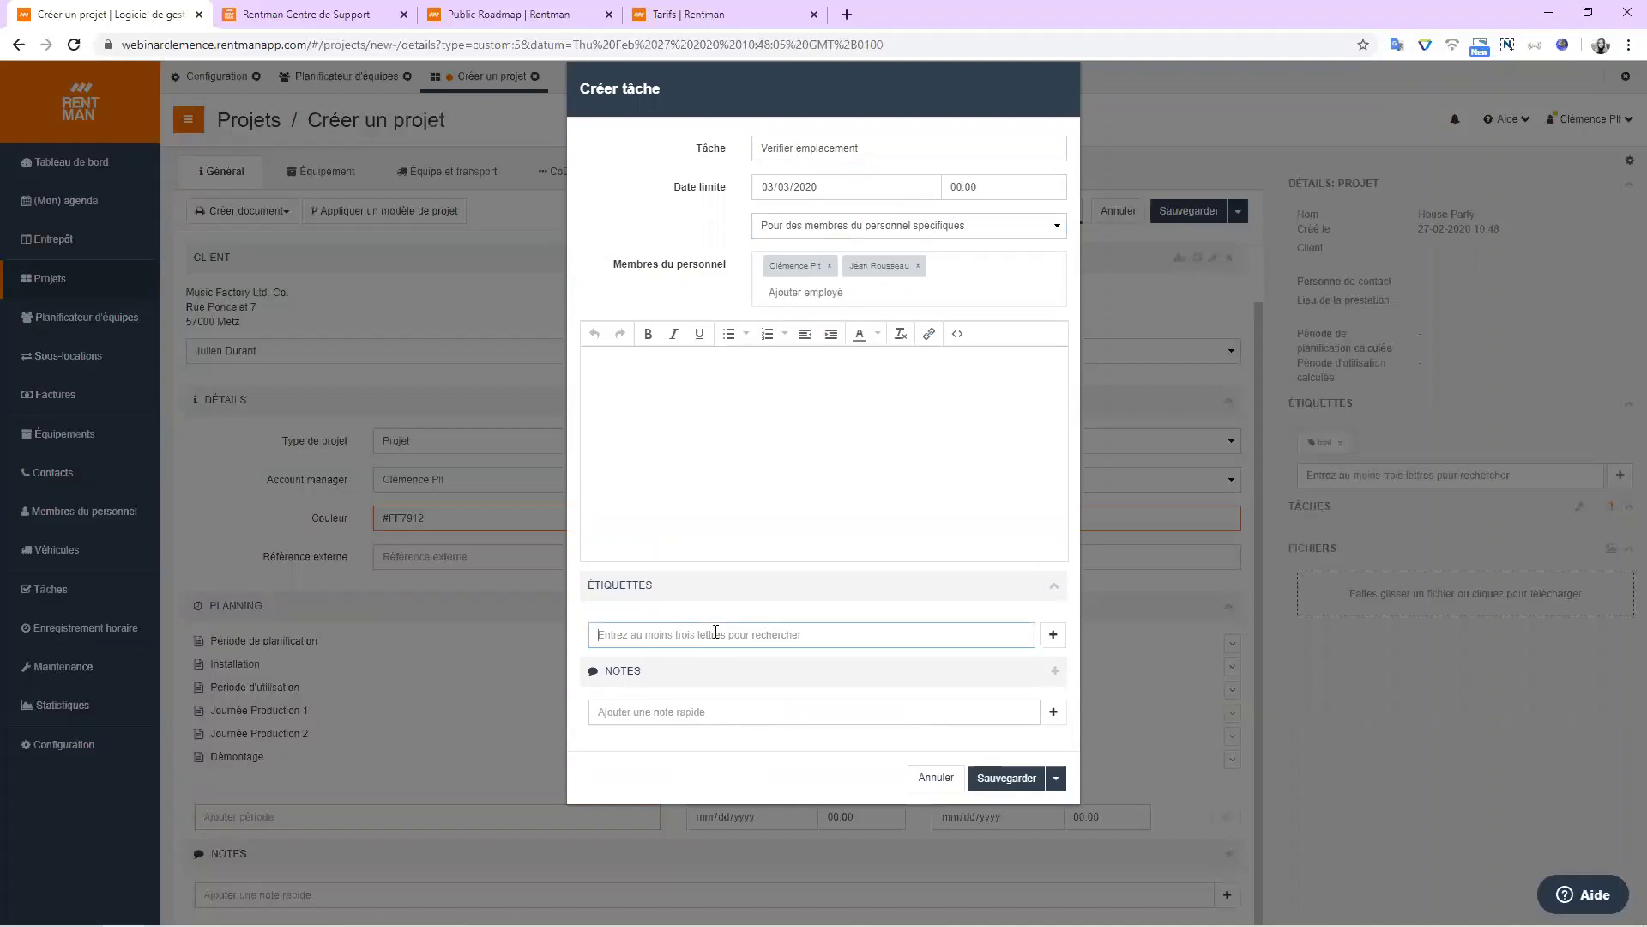
pyautogui.click(1004, 778)
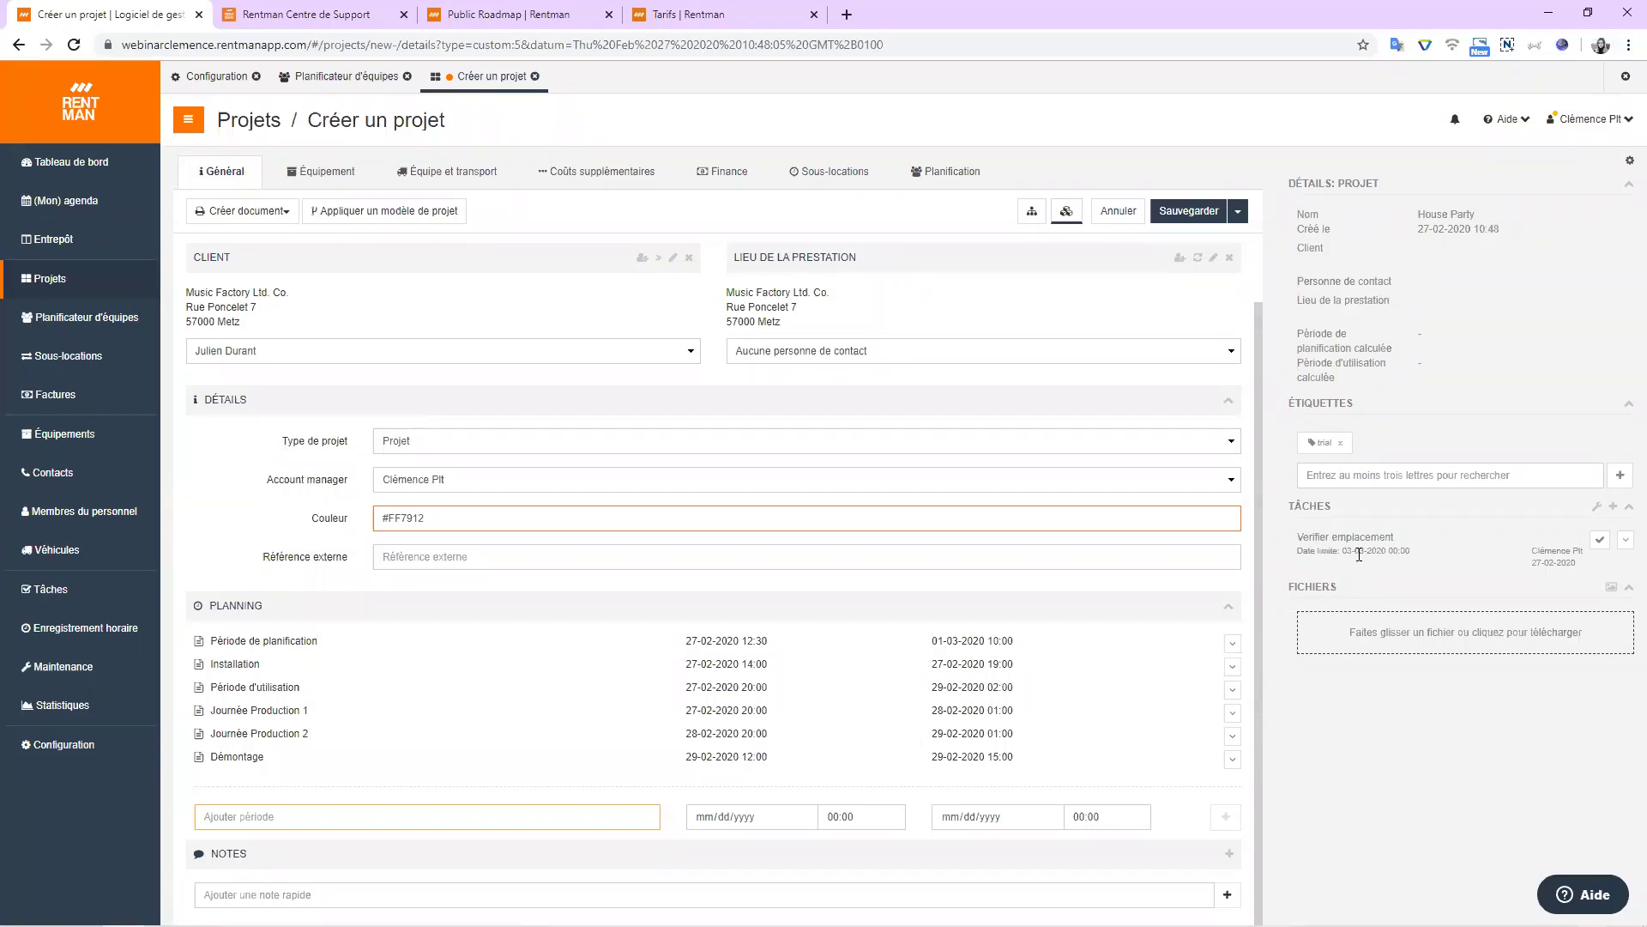
pyautogui.click(1601, 543)
pyautogui.click(1454, 122)
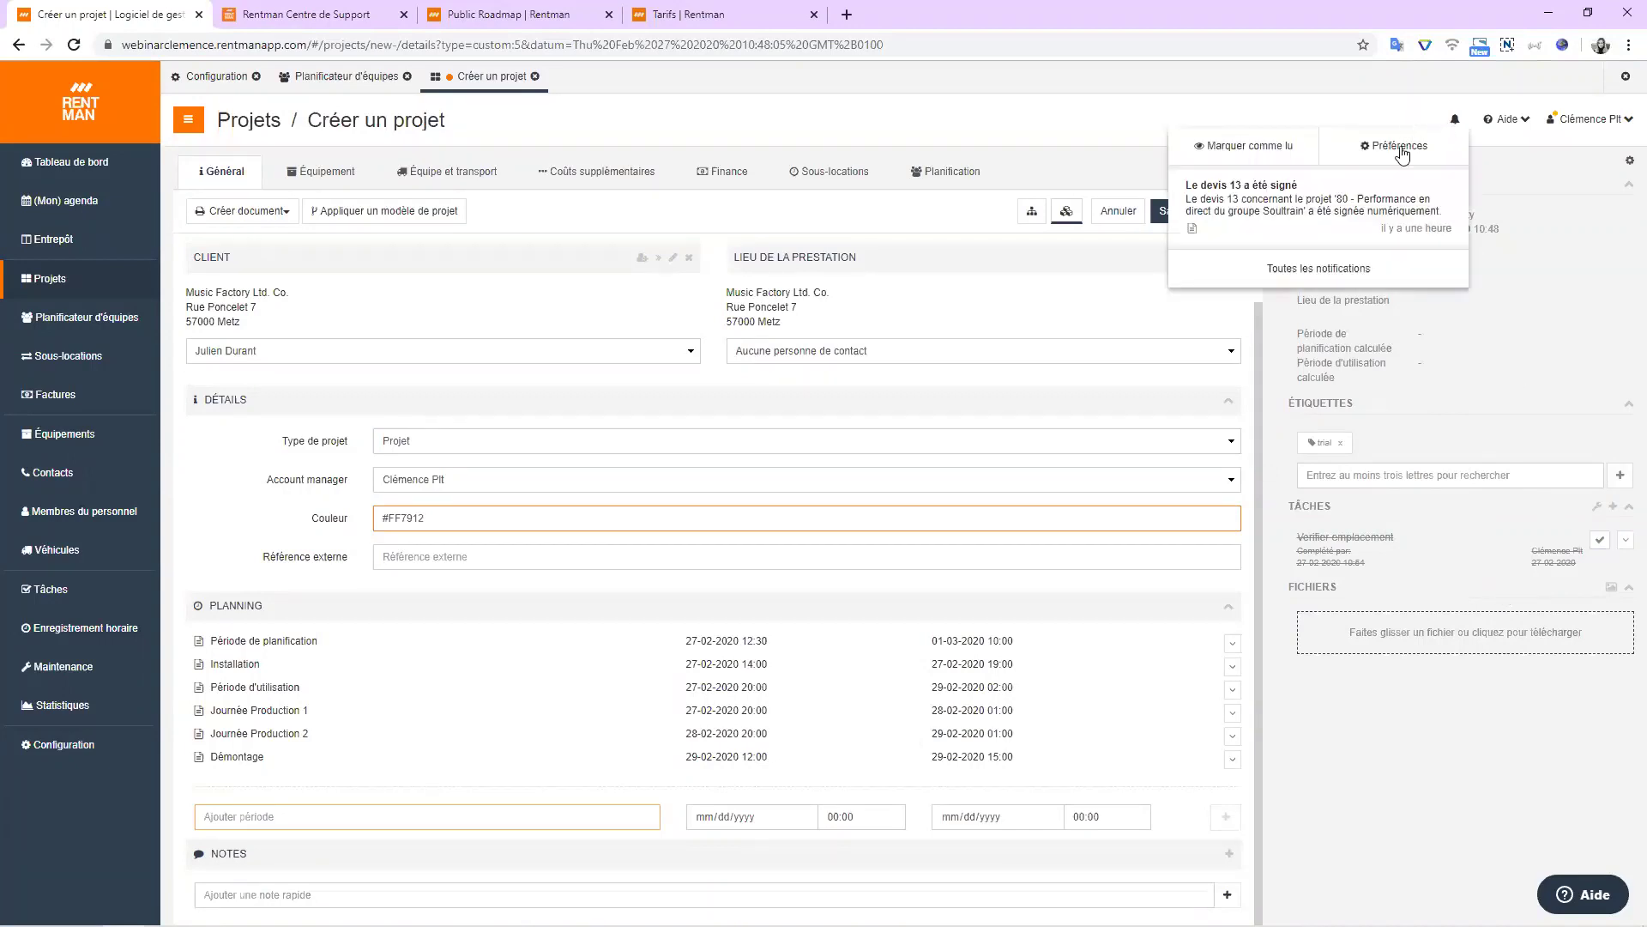
pyautogui.click(1370, 147)
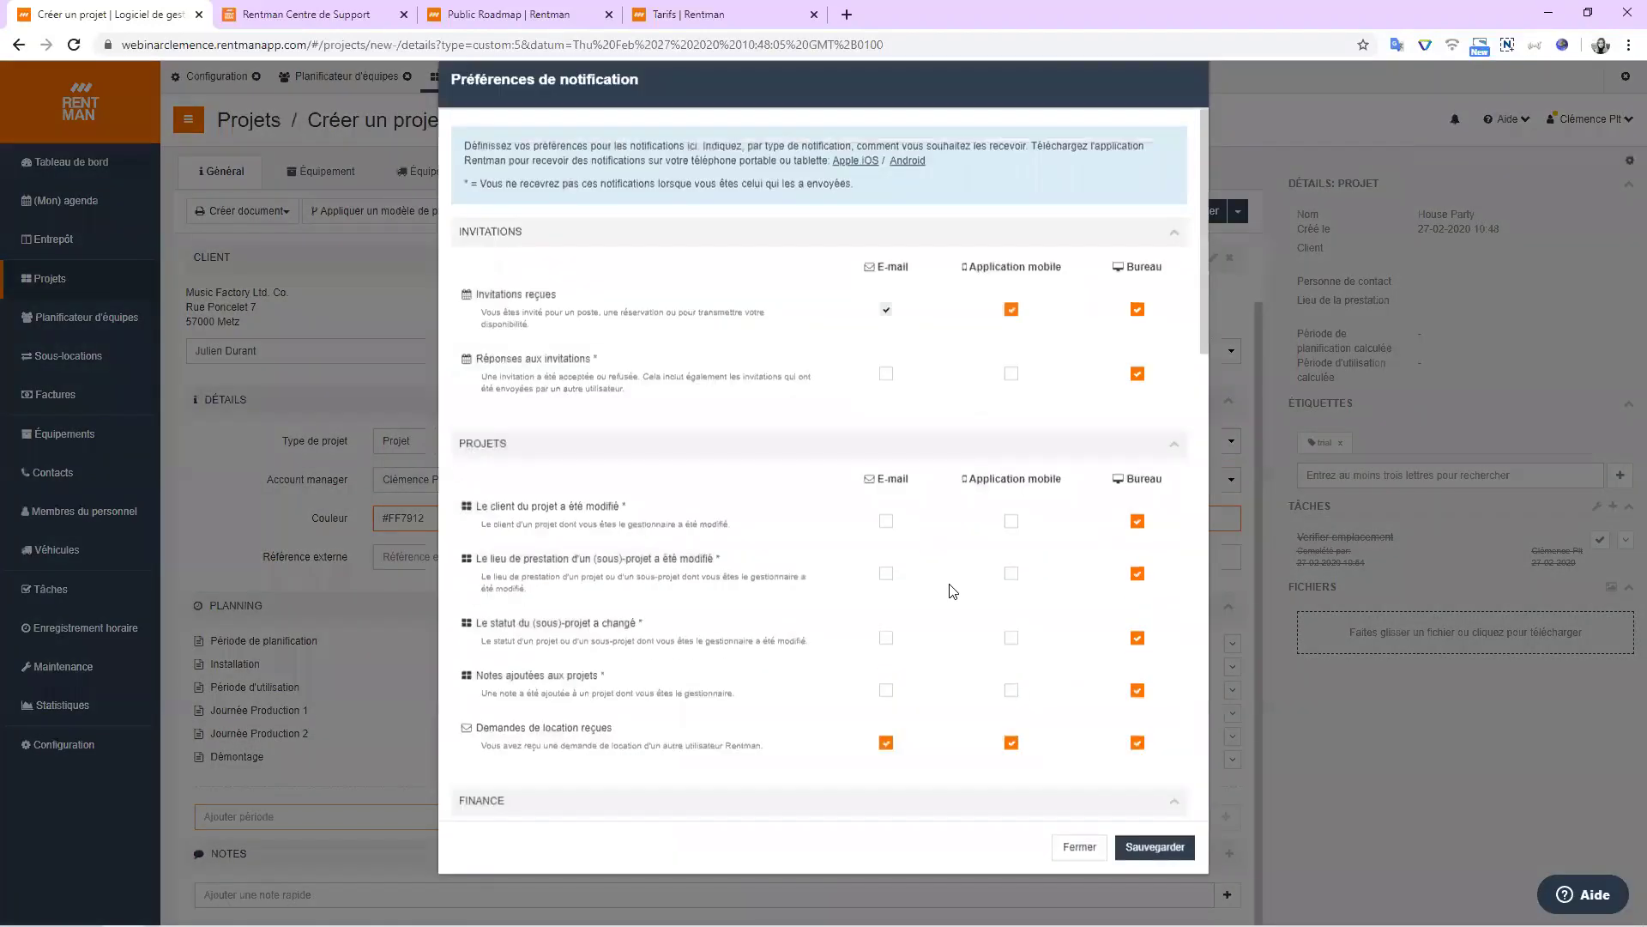
pyautogui.scroll(-10, 823, 281)
pyautogui.scroll(-2, 824, 281)
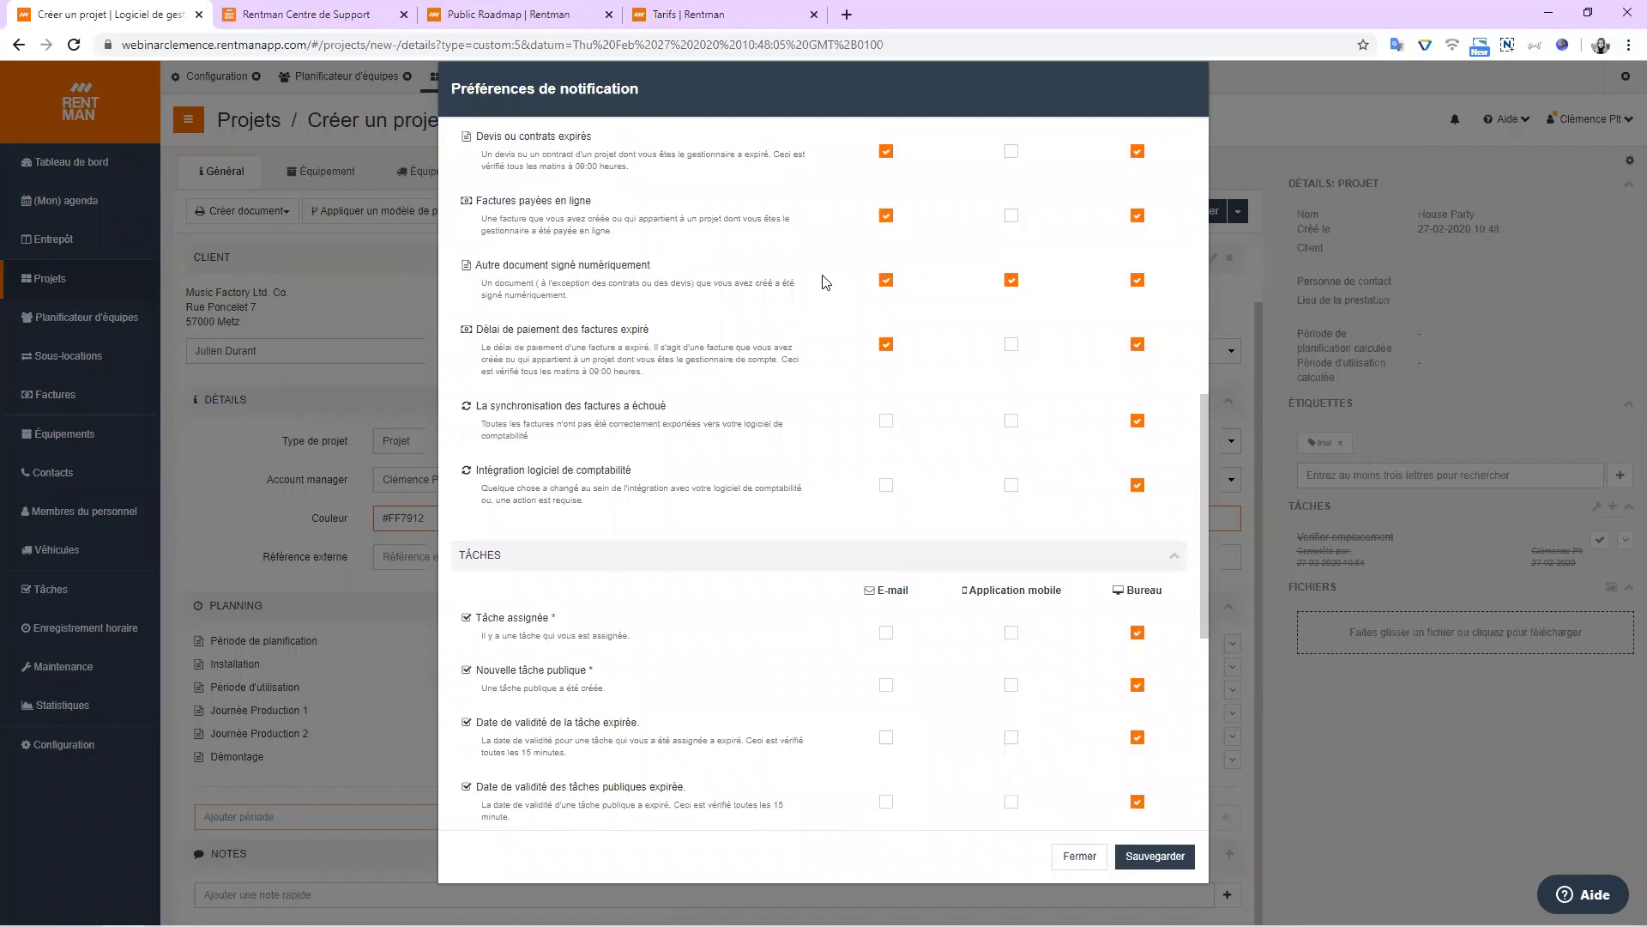
pyautogui.scroll(-2, 825, 281)
pyautogui.scroll(-1, 857, 415)
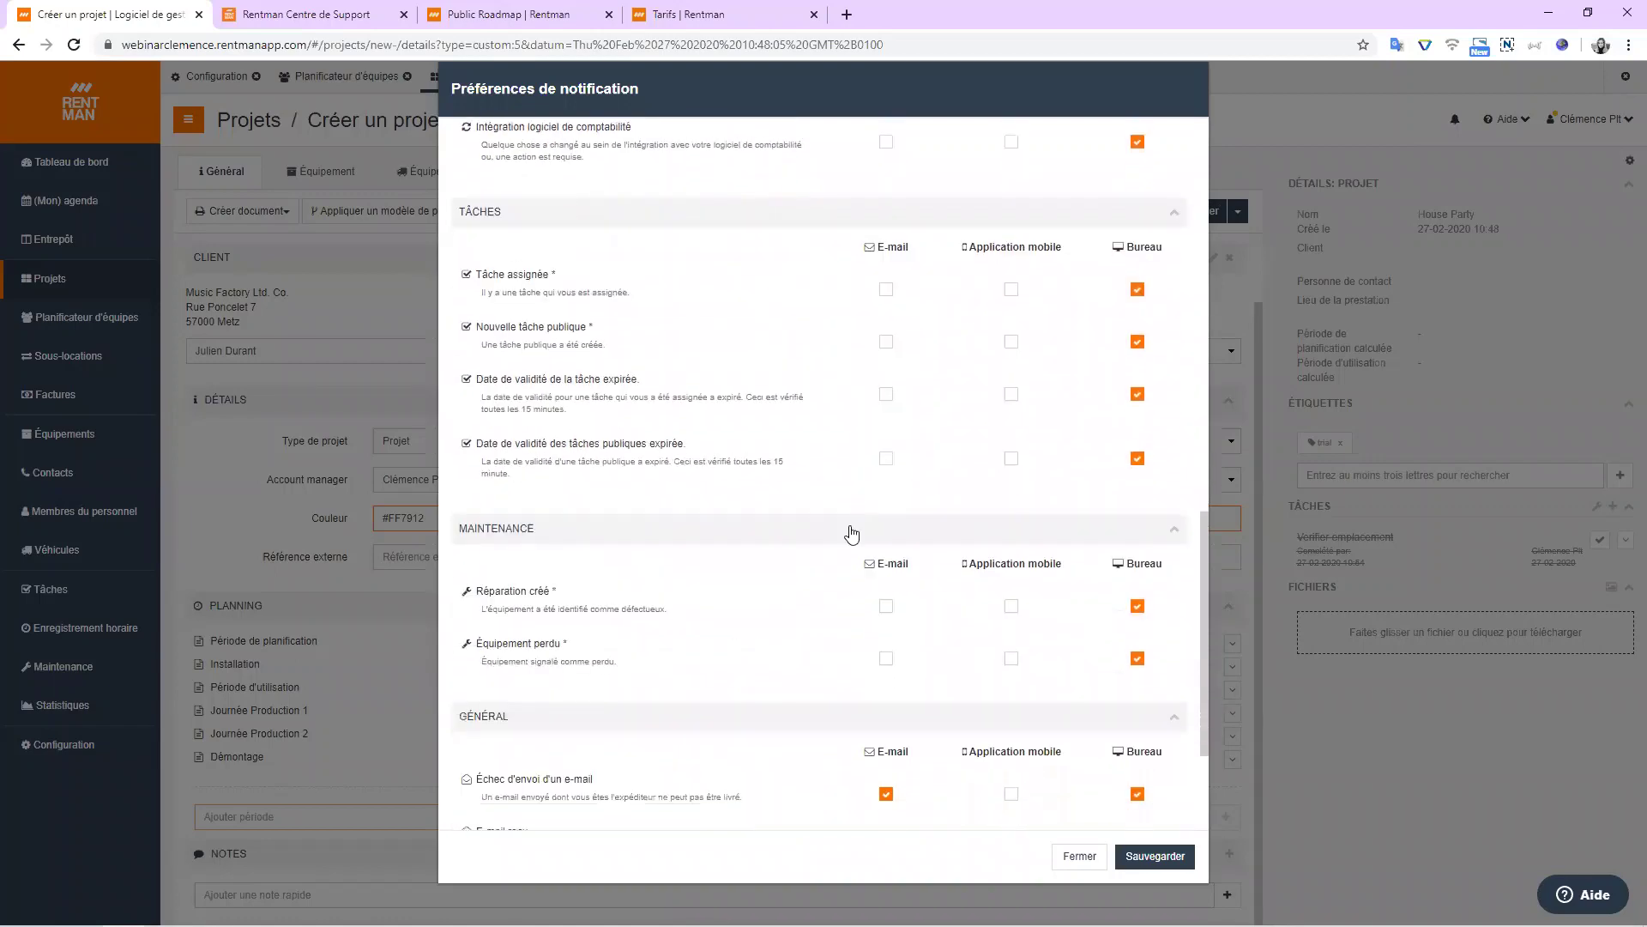
pyautogui.scroll(15, 863, 642)
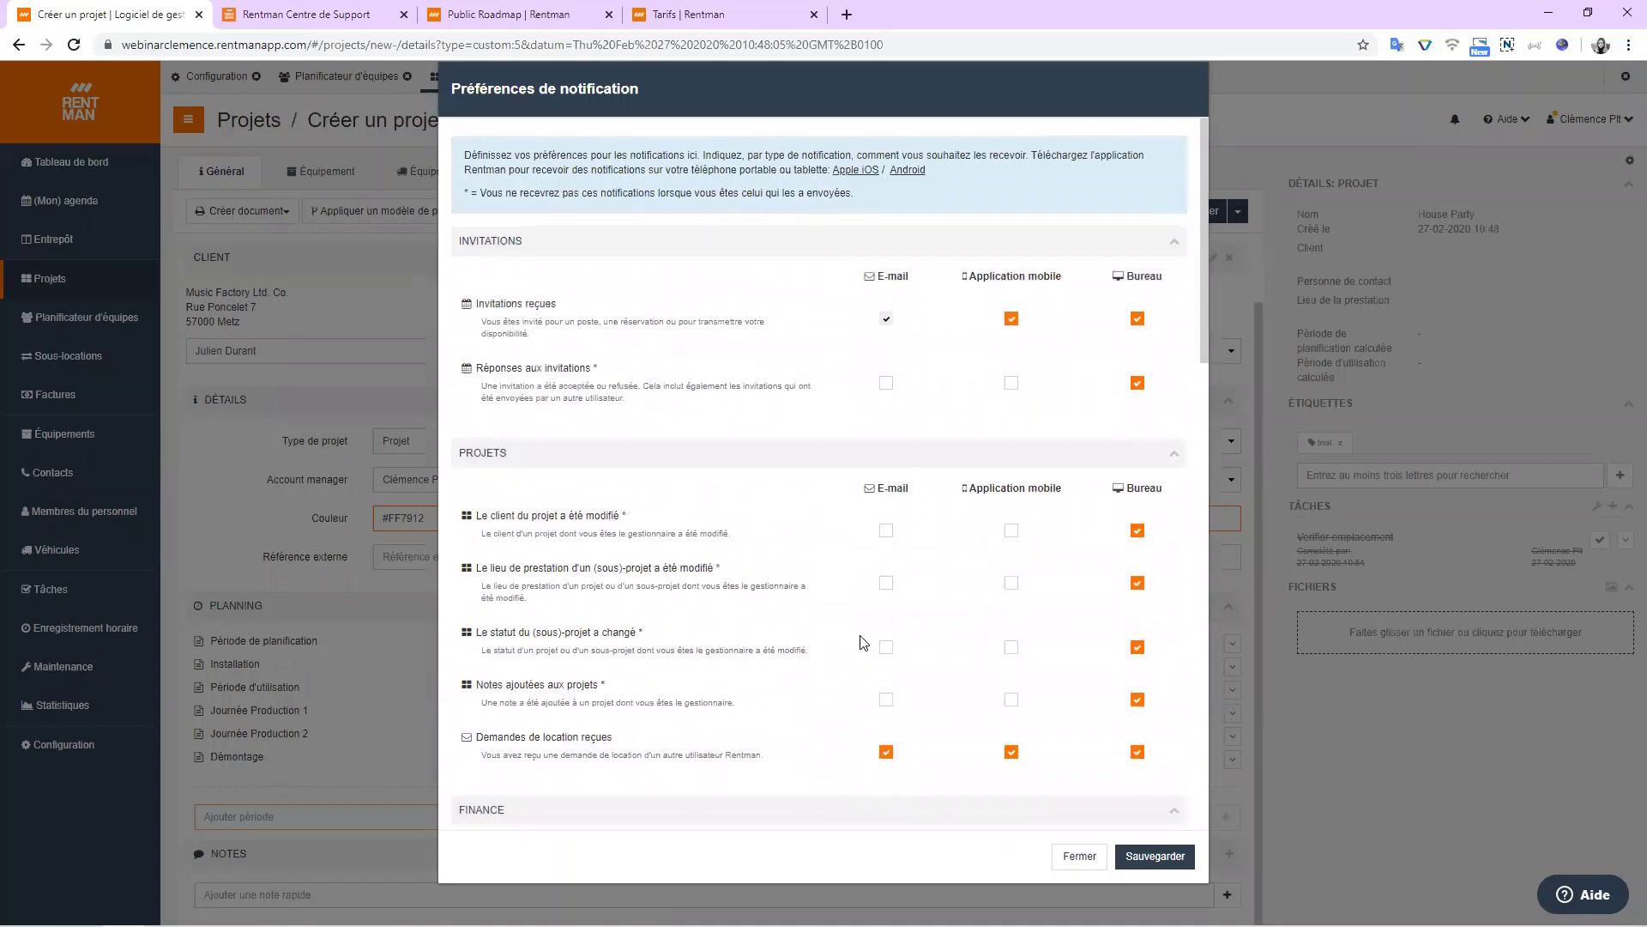
pyautogui.click(1083, 860)
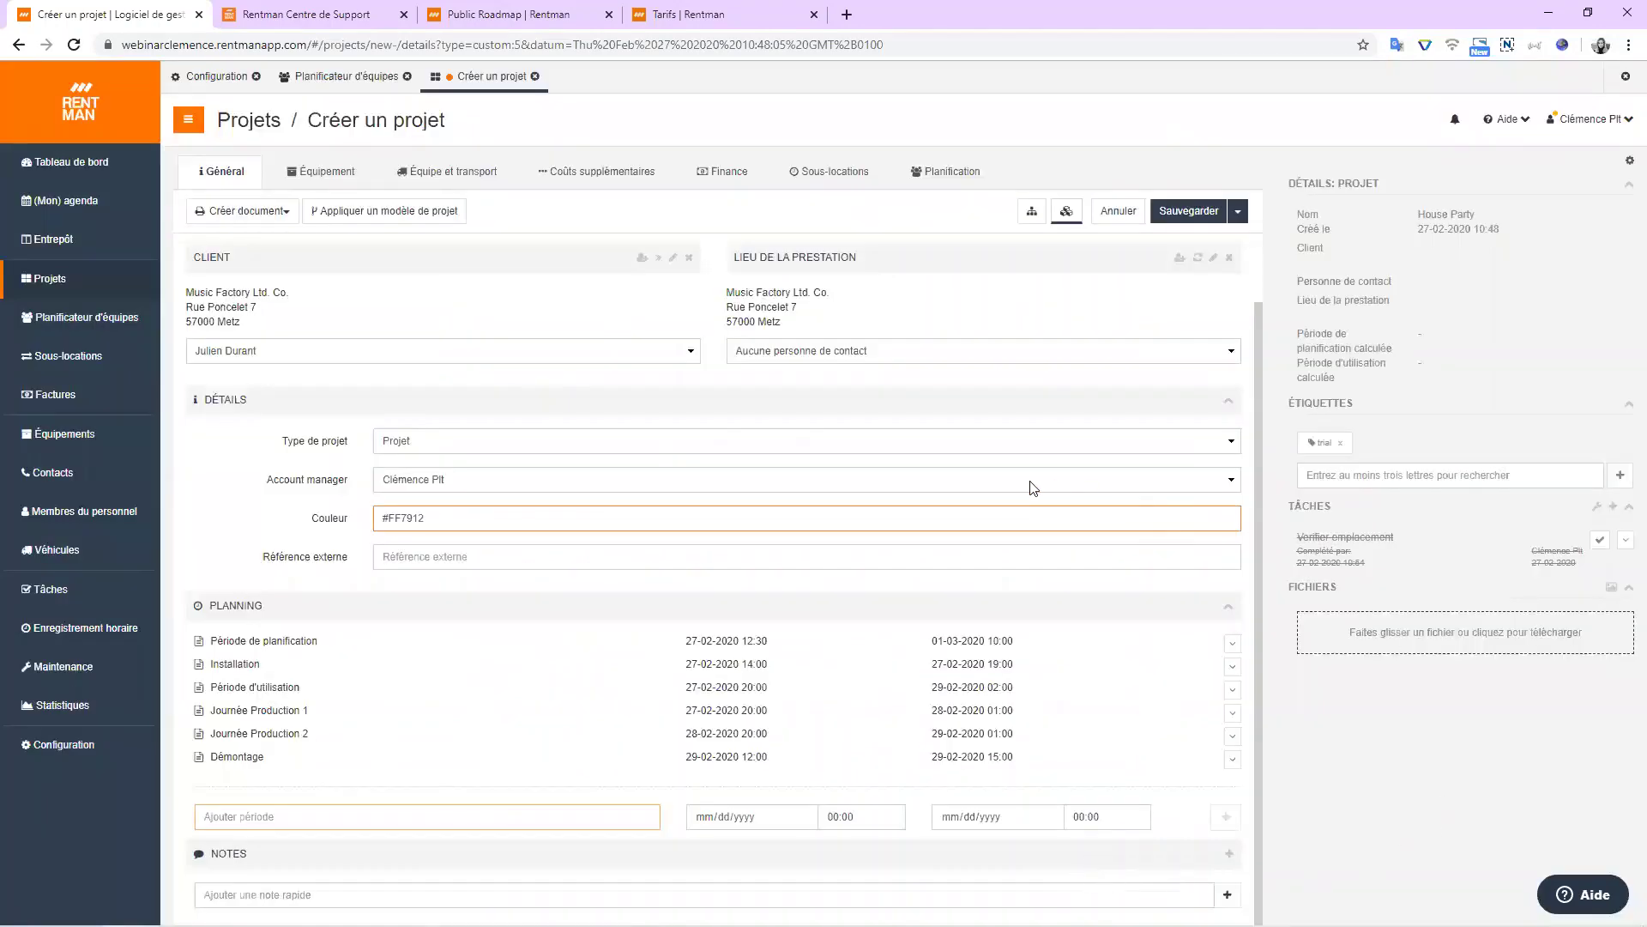
# Scroll to the top of the project form and show the sub-project panel listing Demo Rentman.
pyautogui.scroll(2, 1033, 487)
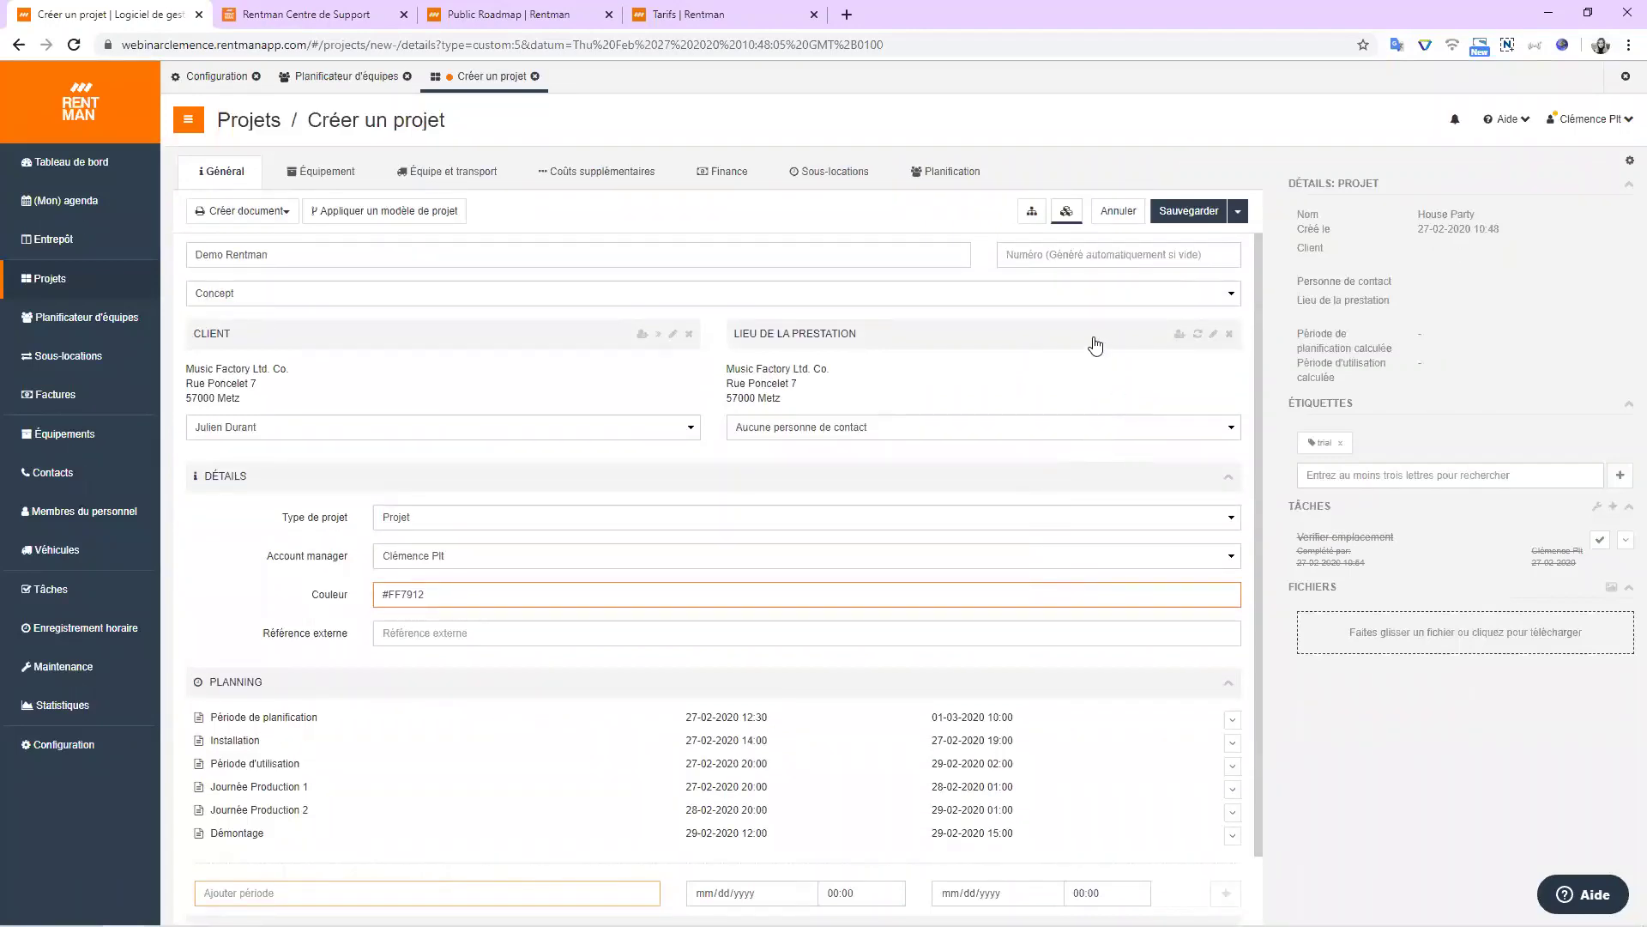
pyautogui.click(1032, 212)
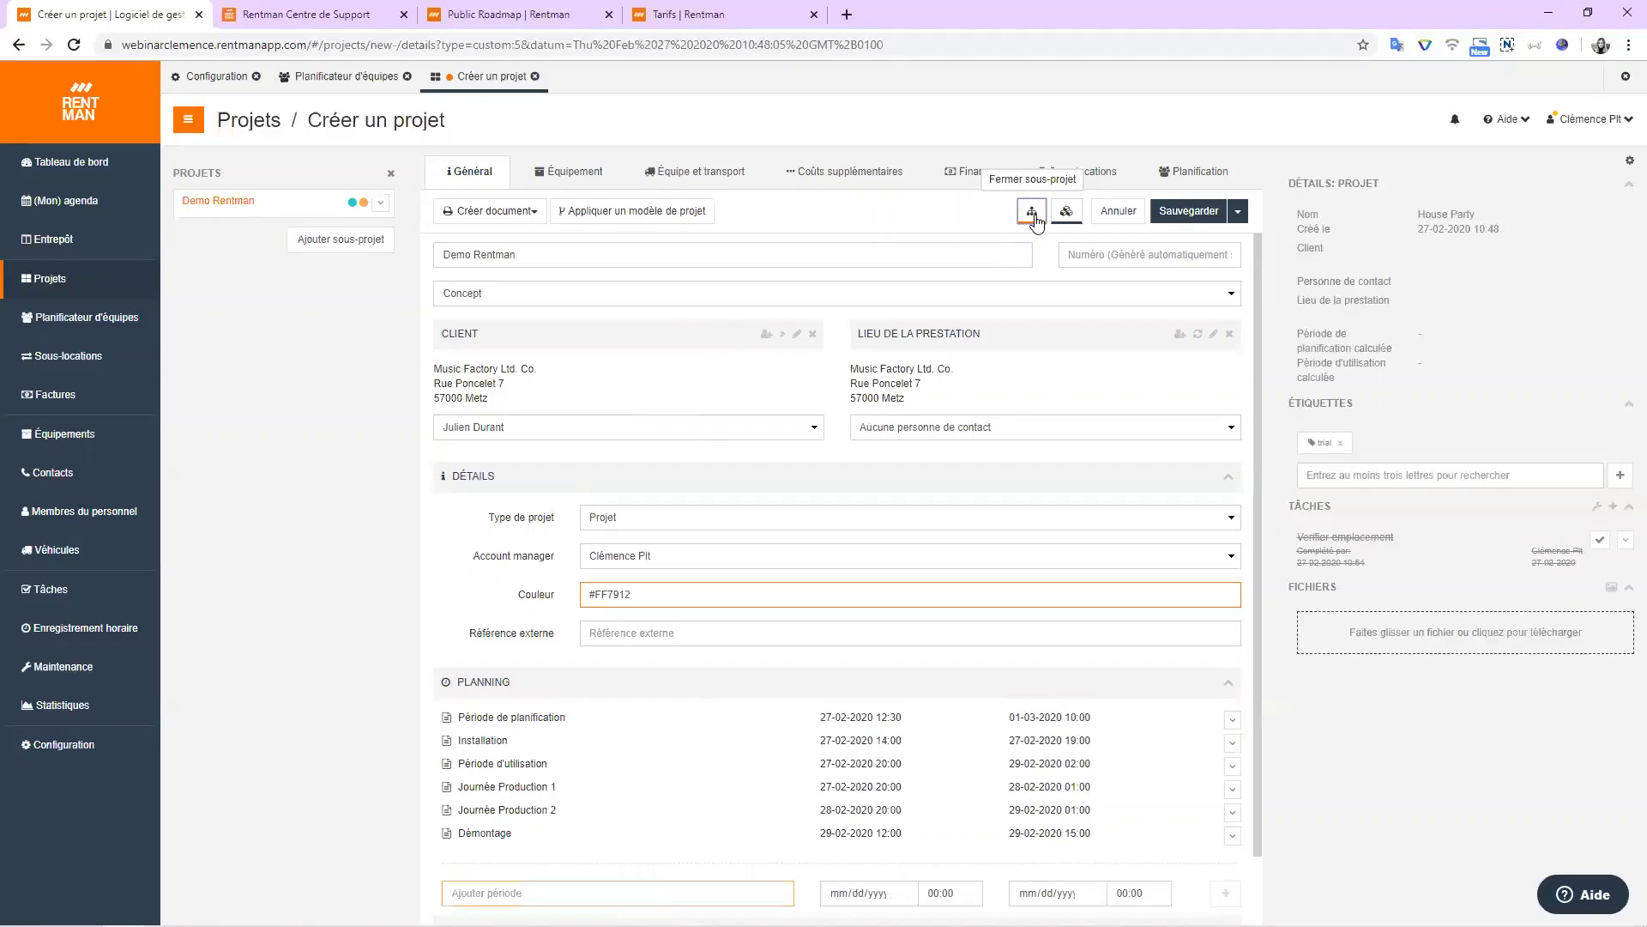
# Toggle the sub-project panel, check the project row's options menu, then close the PROJETS side panel.
pyautogui.click(391, 172)
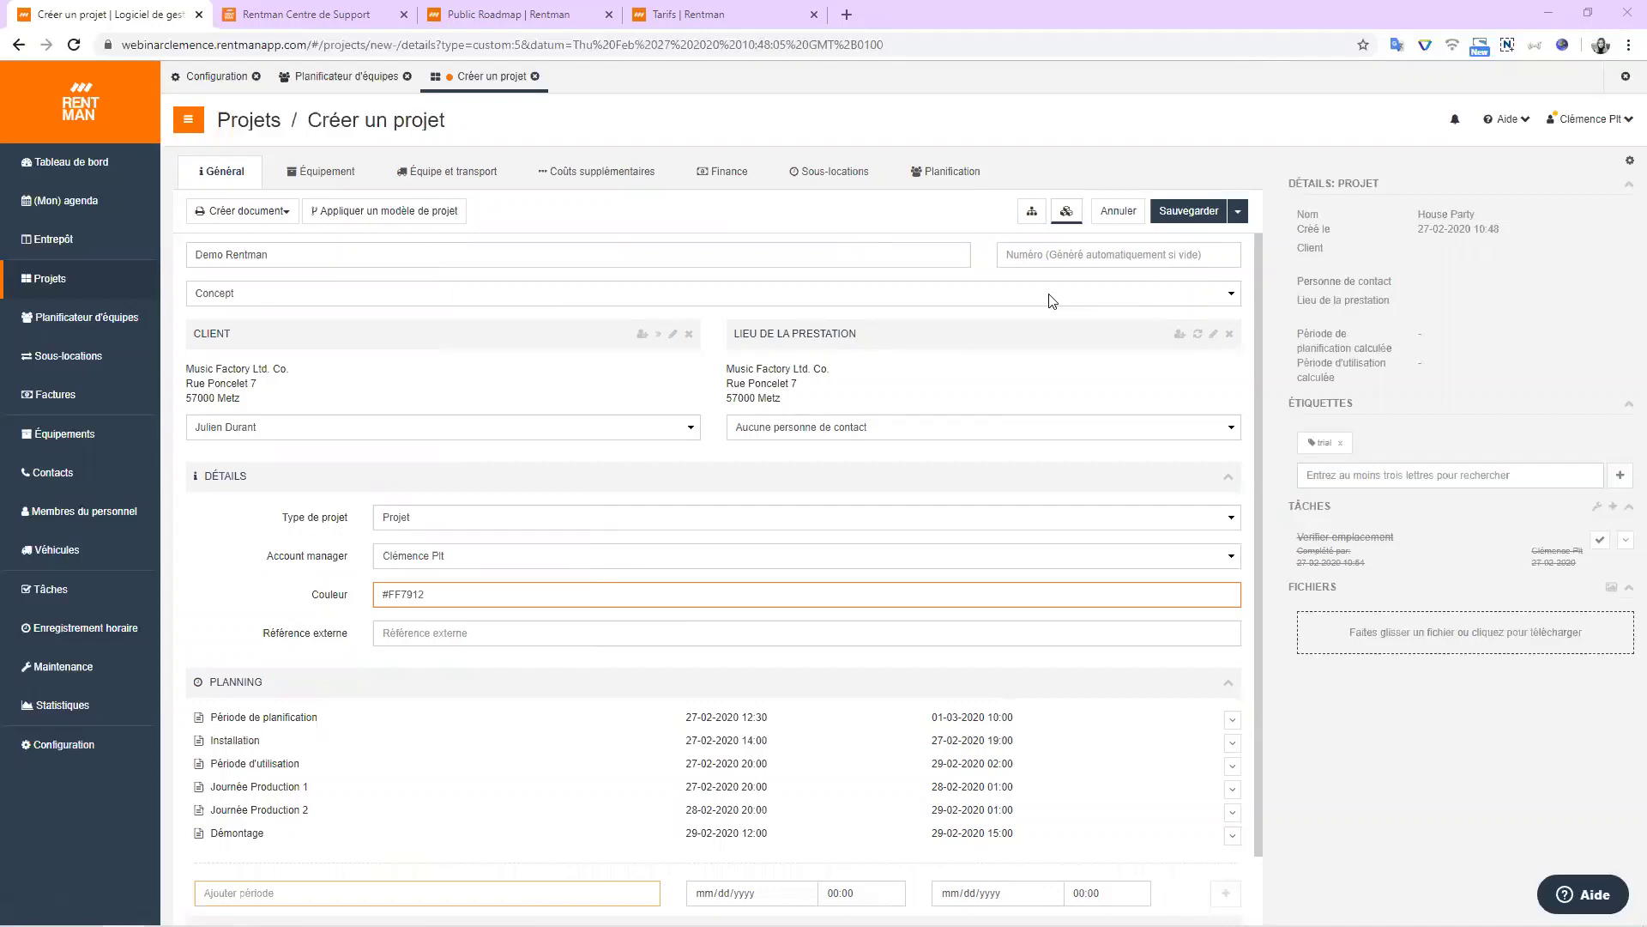
pyautogui.click(1031, 213)
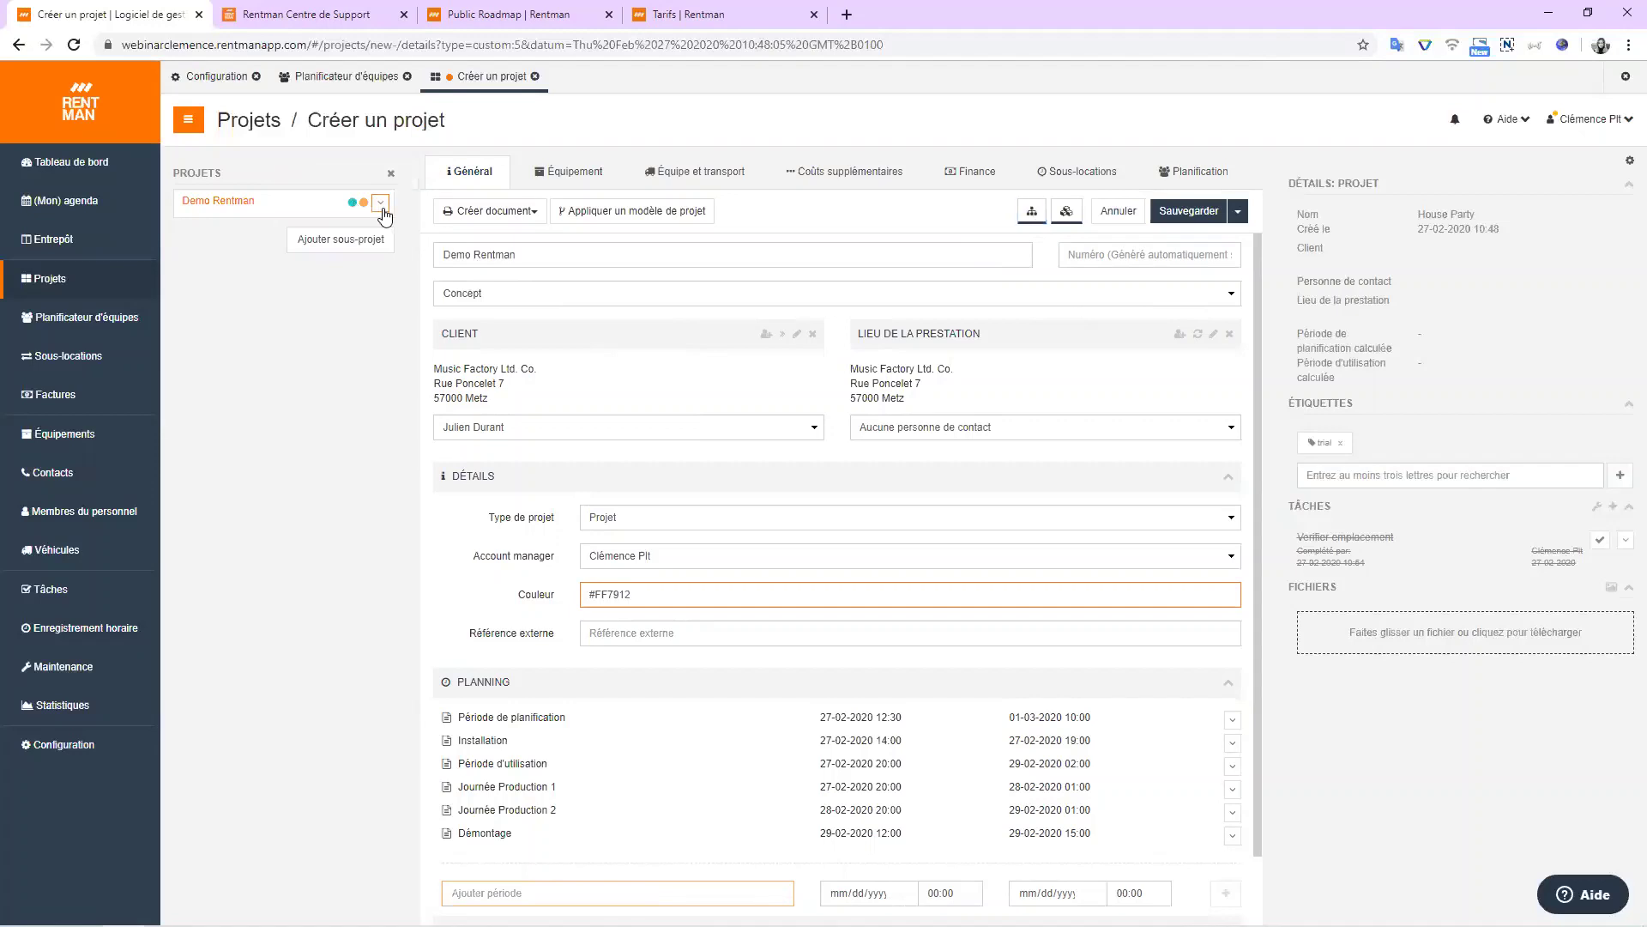
pyautogui.click(380, 203)
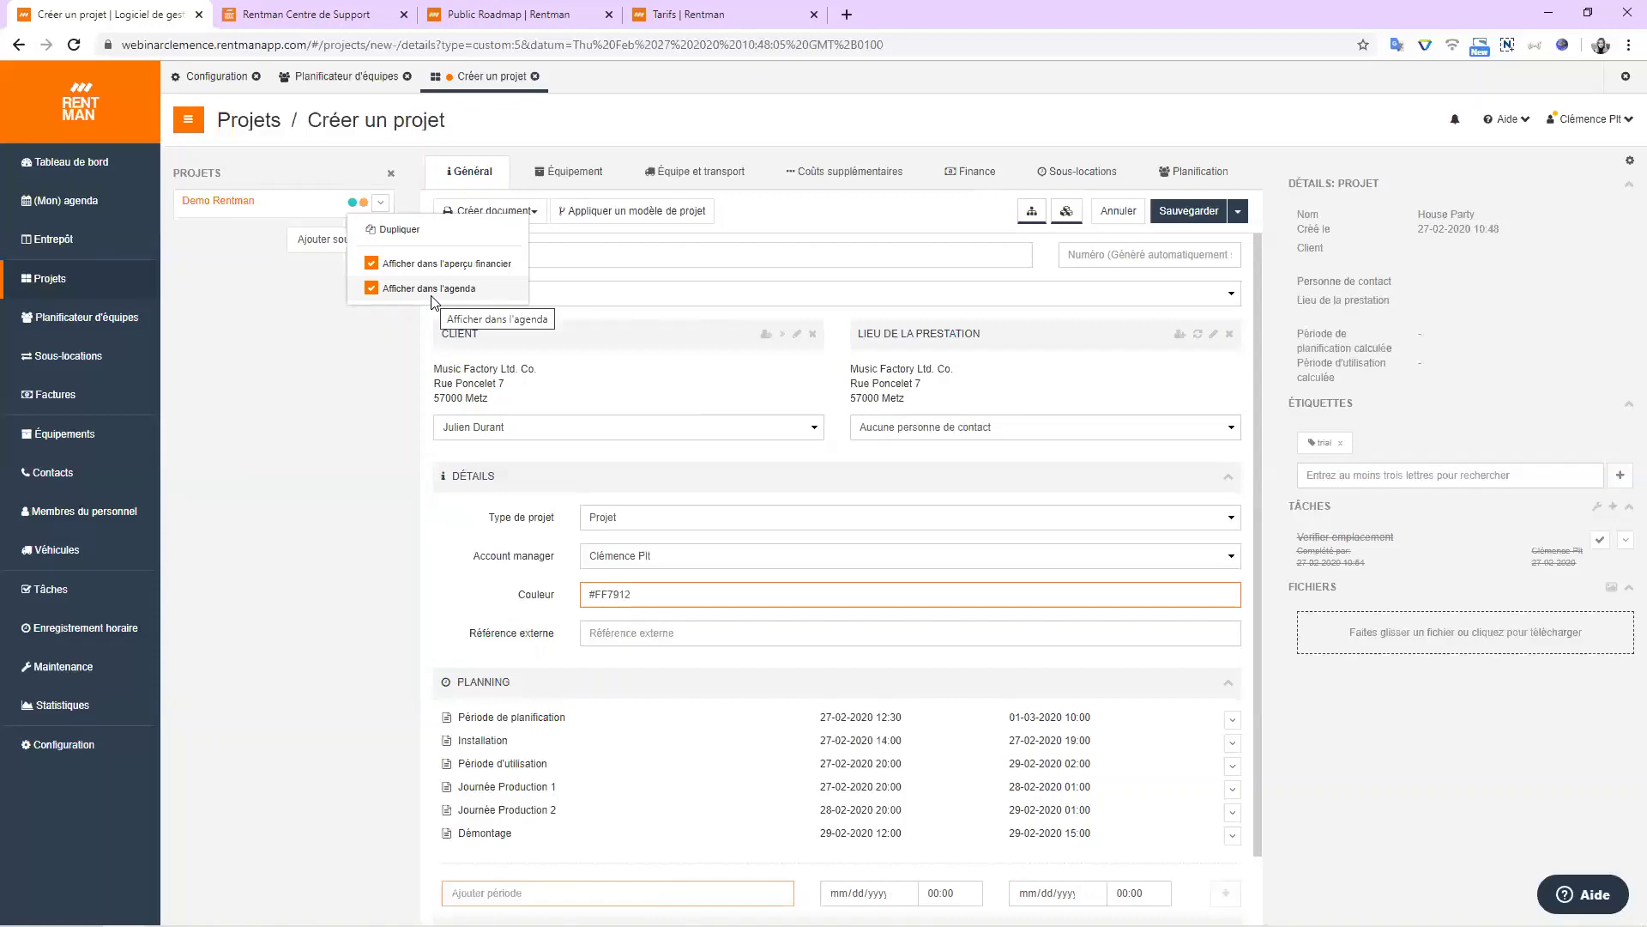
pyautogui.click(814, 218)
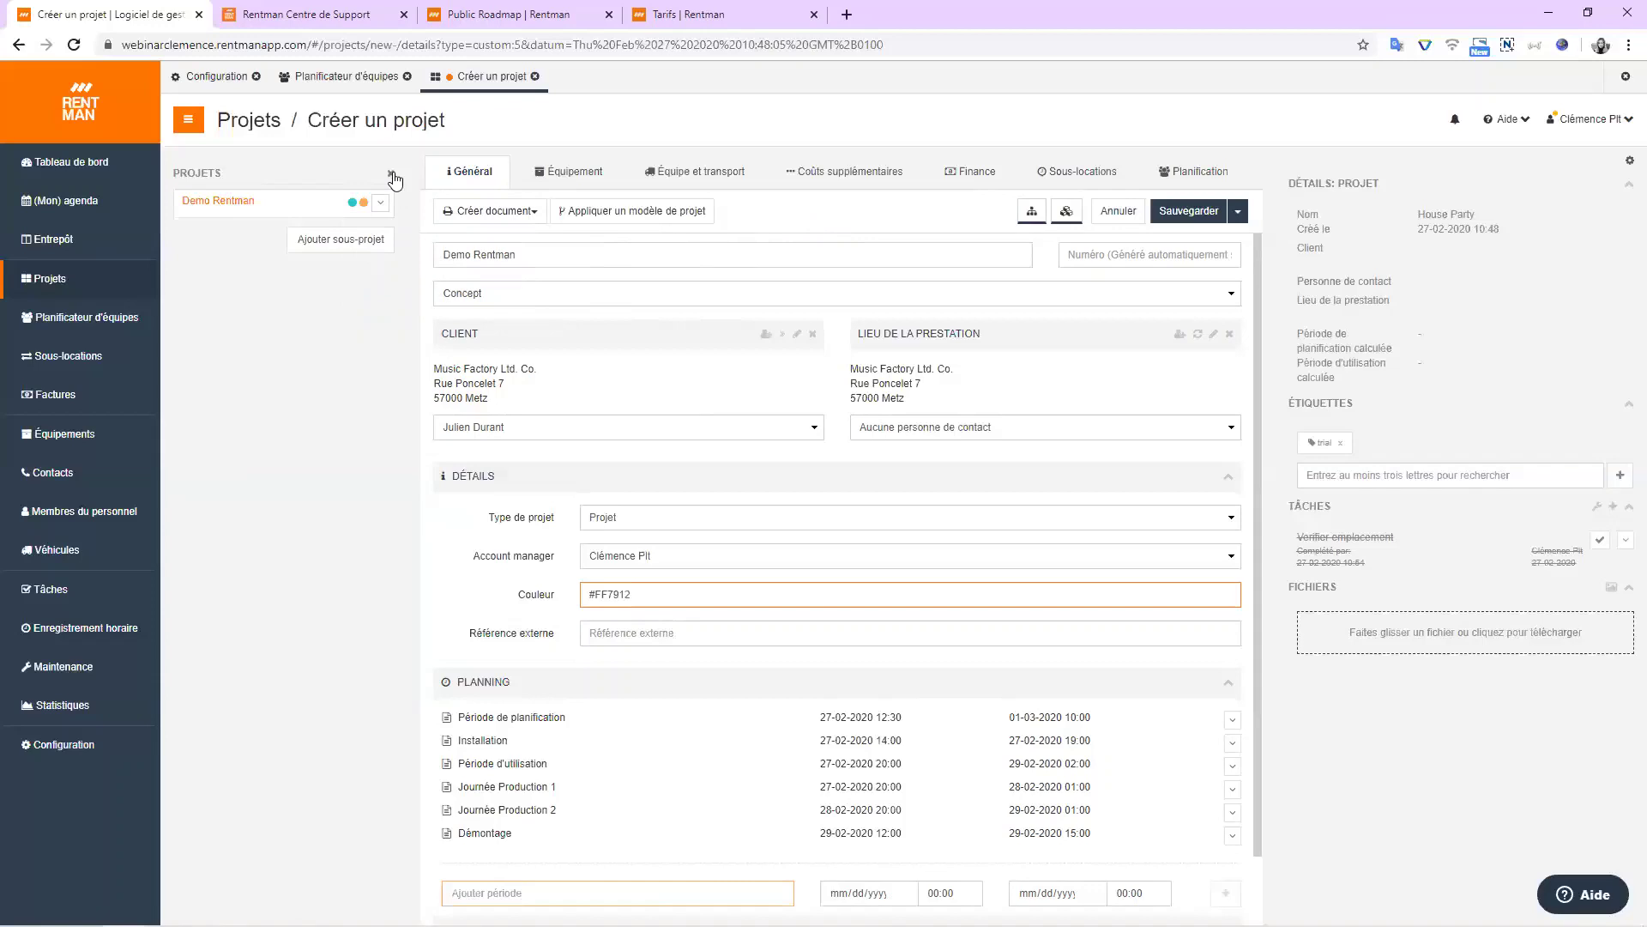
pyautogui.click(392, 176)
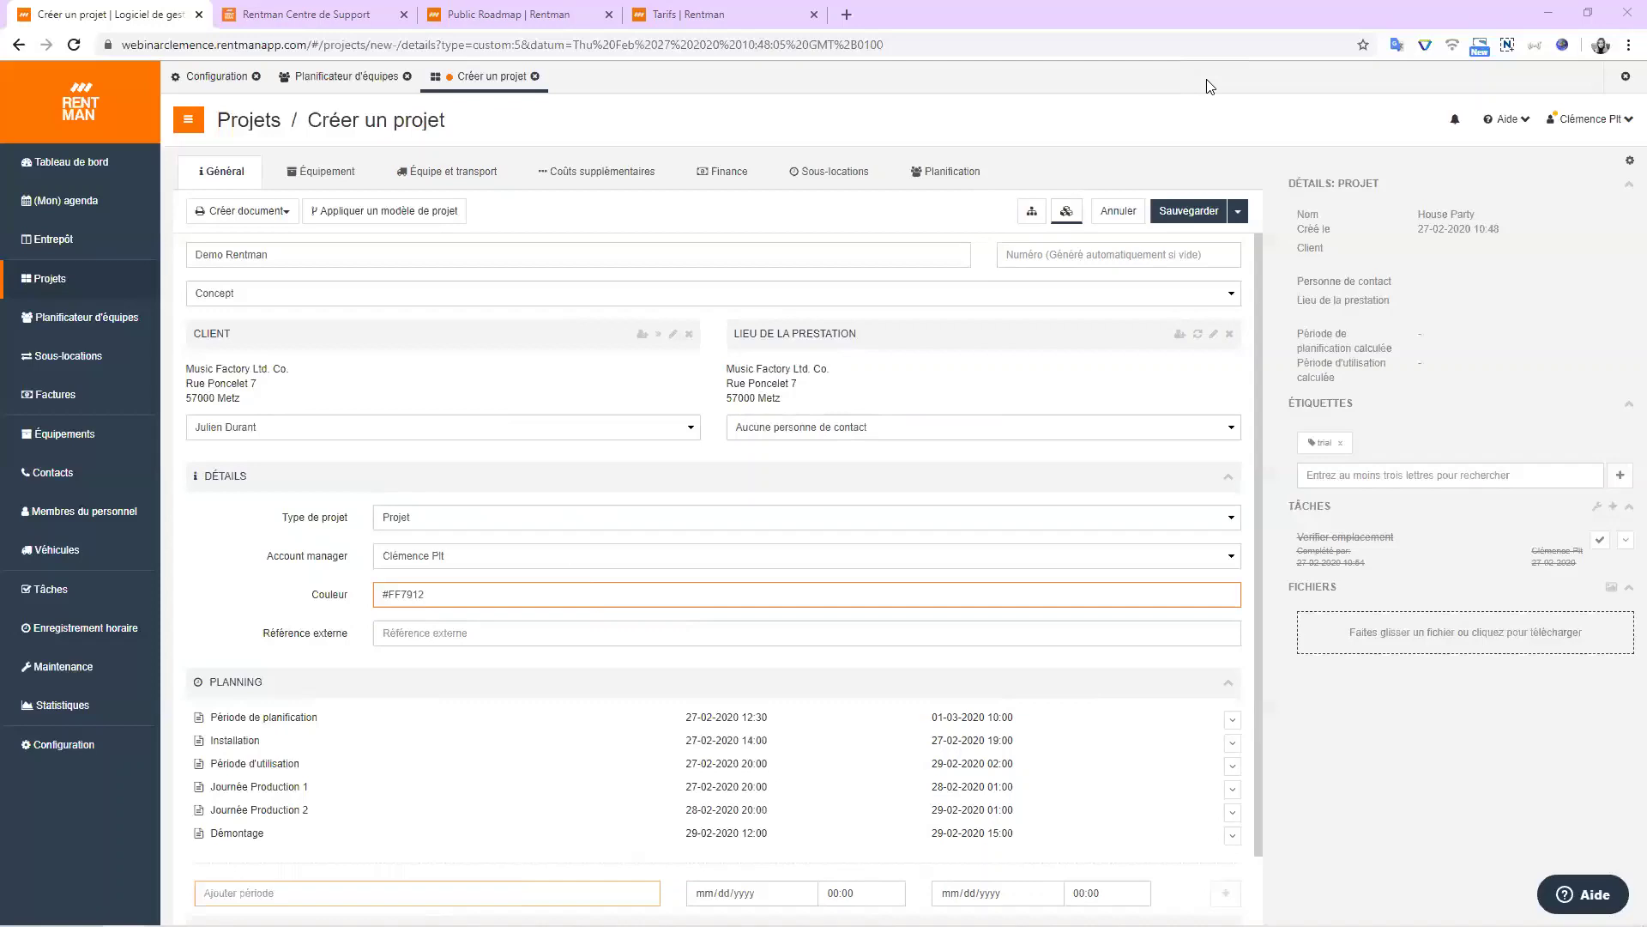
# In the equipment list, add DJ Booth LED Blanche to the Equipements DJ group twice.
pyautogui.click(346, 187)
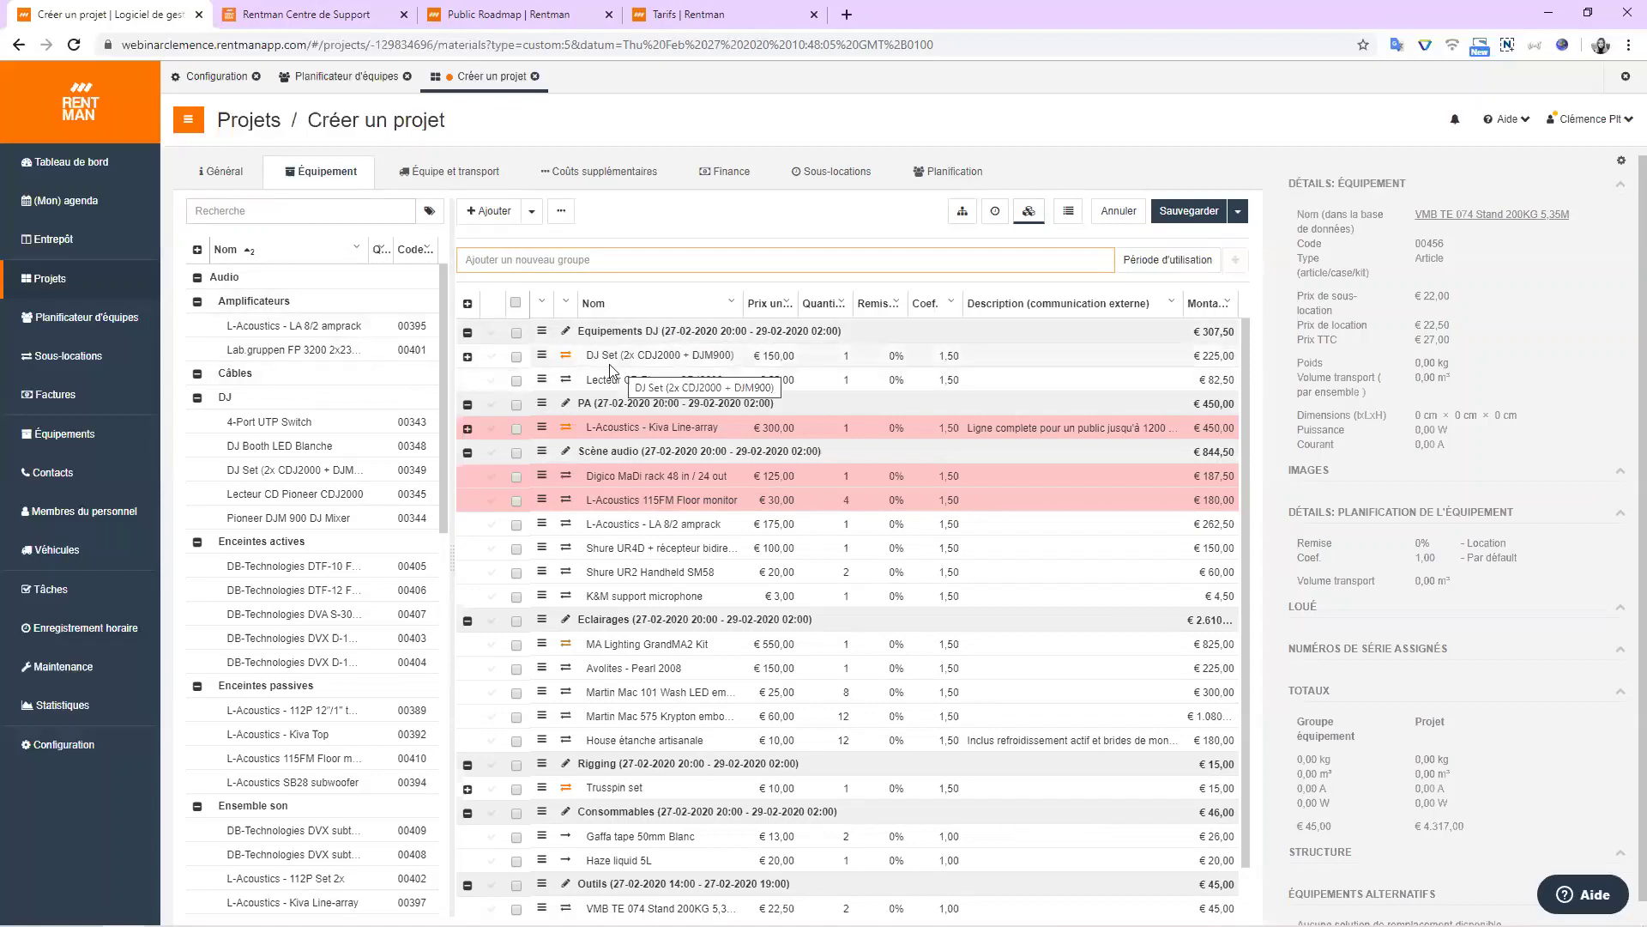
pyautogui.click(488, 334)
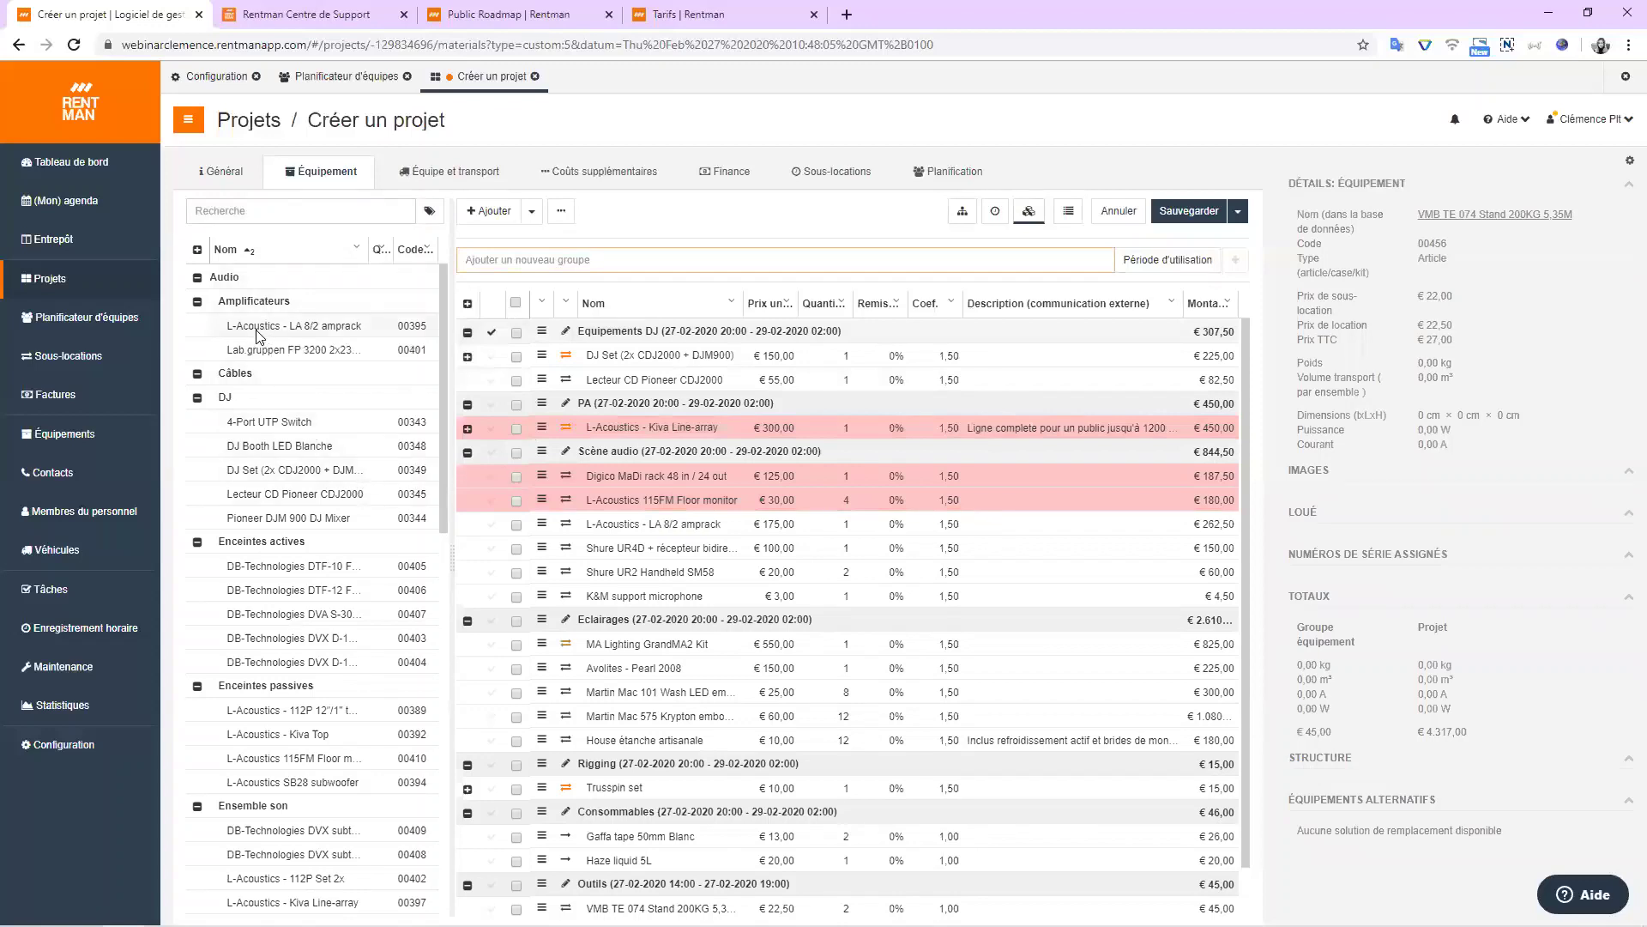
pyautogui.click(279, 445)
pyautogui.doubleClick(278, 446)
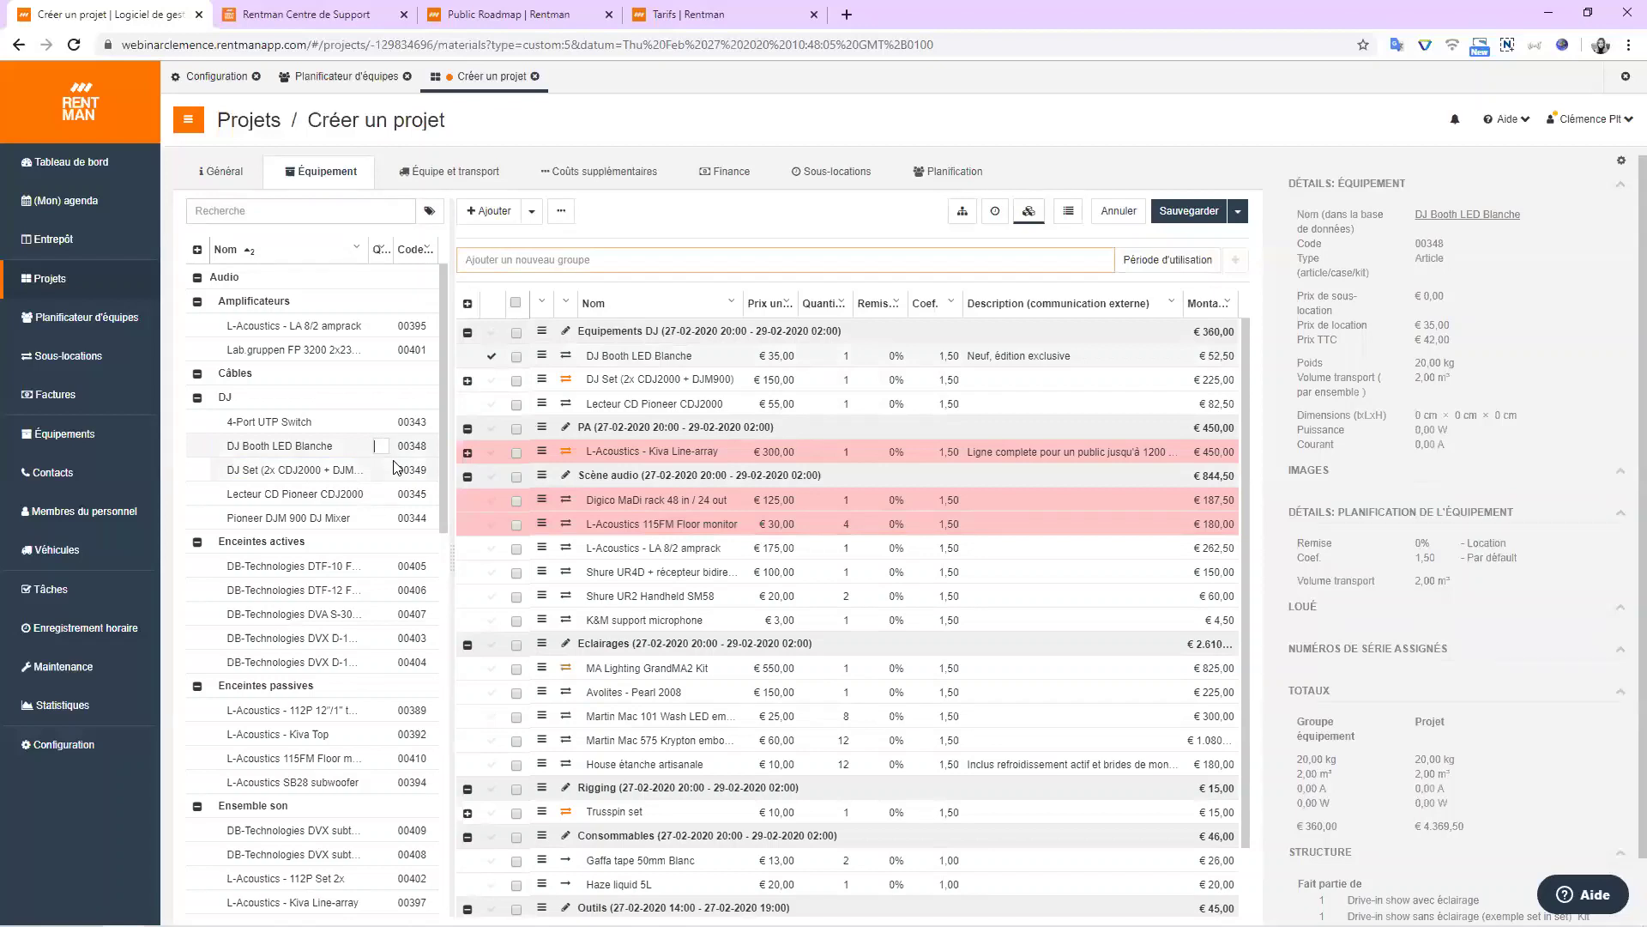
pyautogui.moveTo(377, 446); pyautogui.dragTo(471, 598)
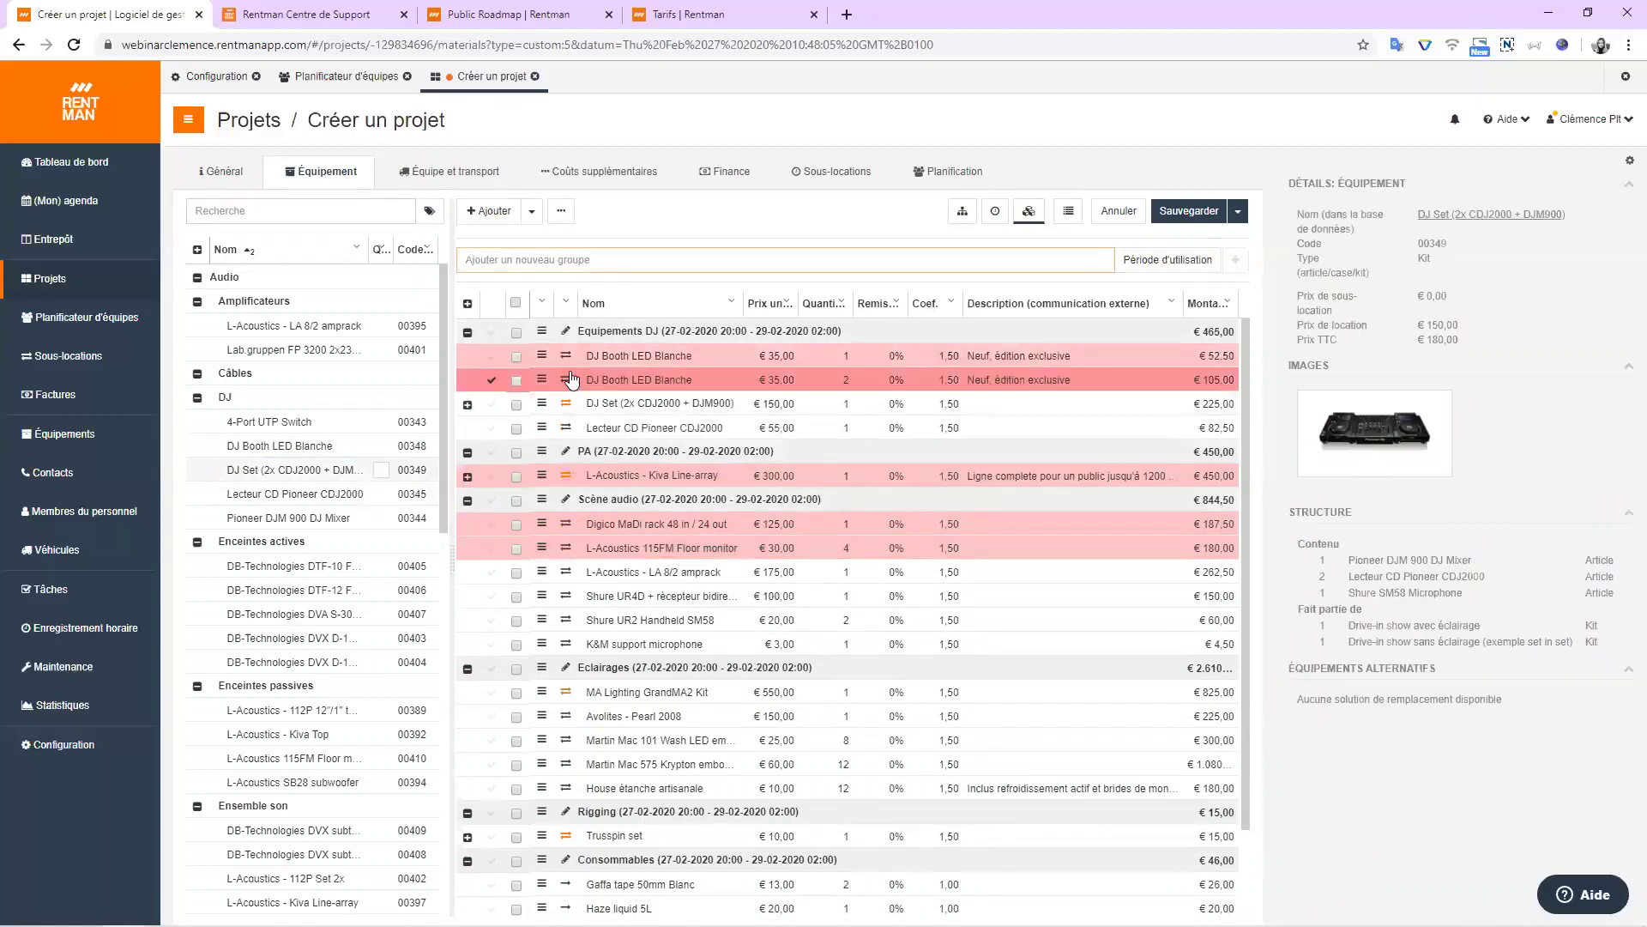
# Delete both DJ Booth LED Blanche rows, leaving Equipements DJ at € 307,50.
pyautogui.click(562, 212)
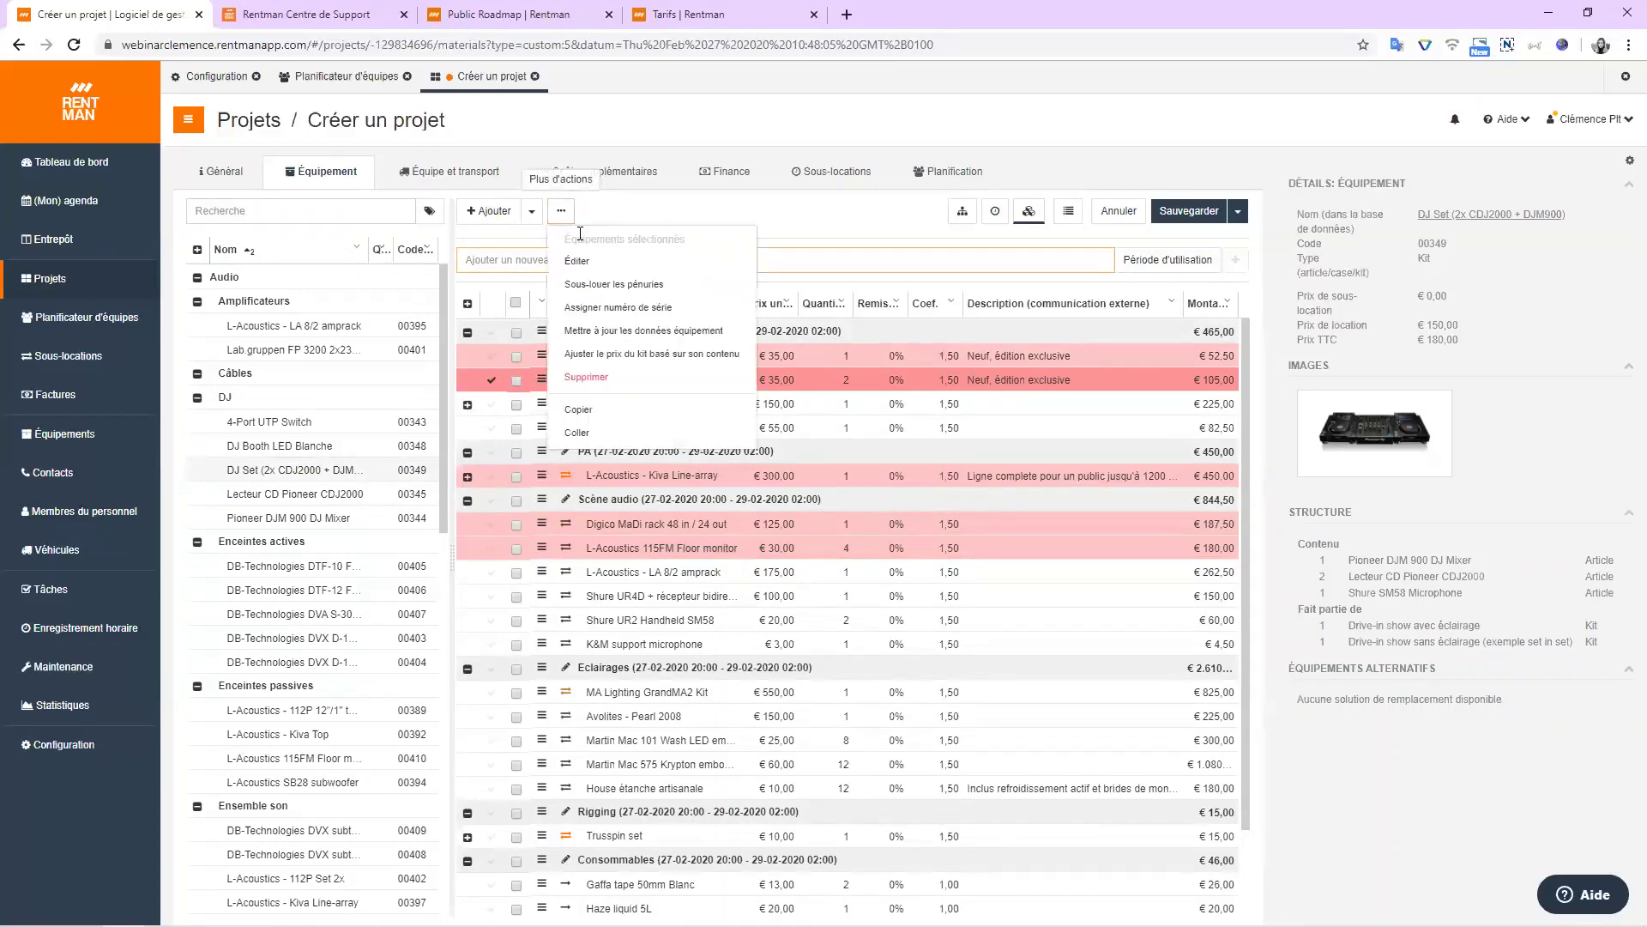
pyautogui.click(604, 376)
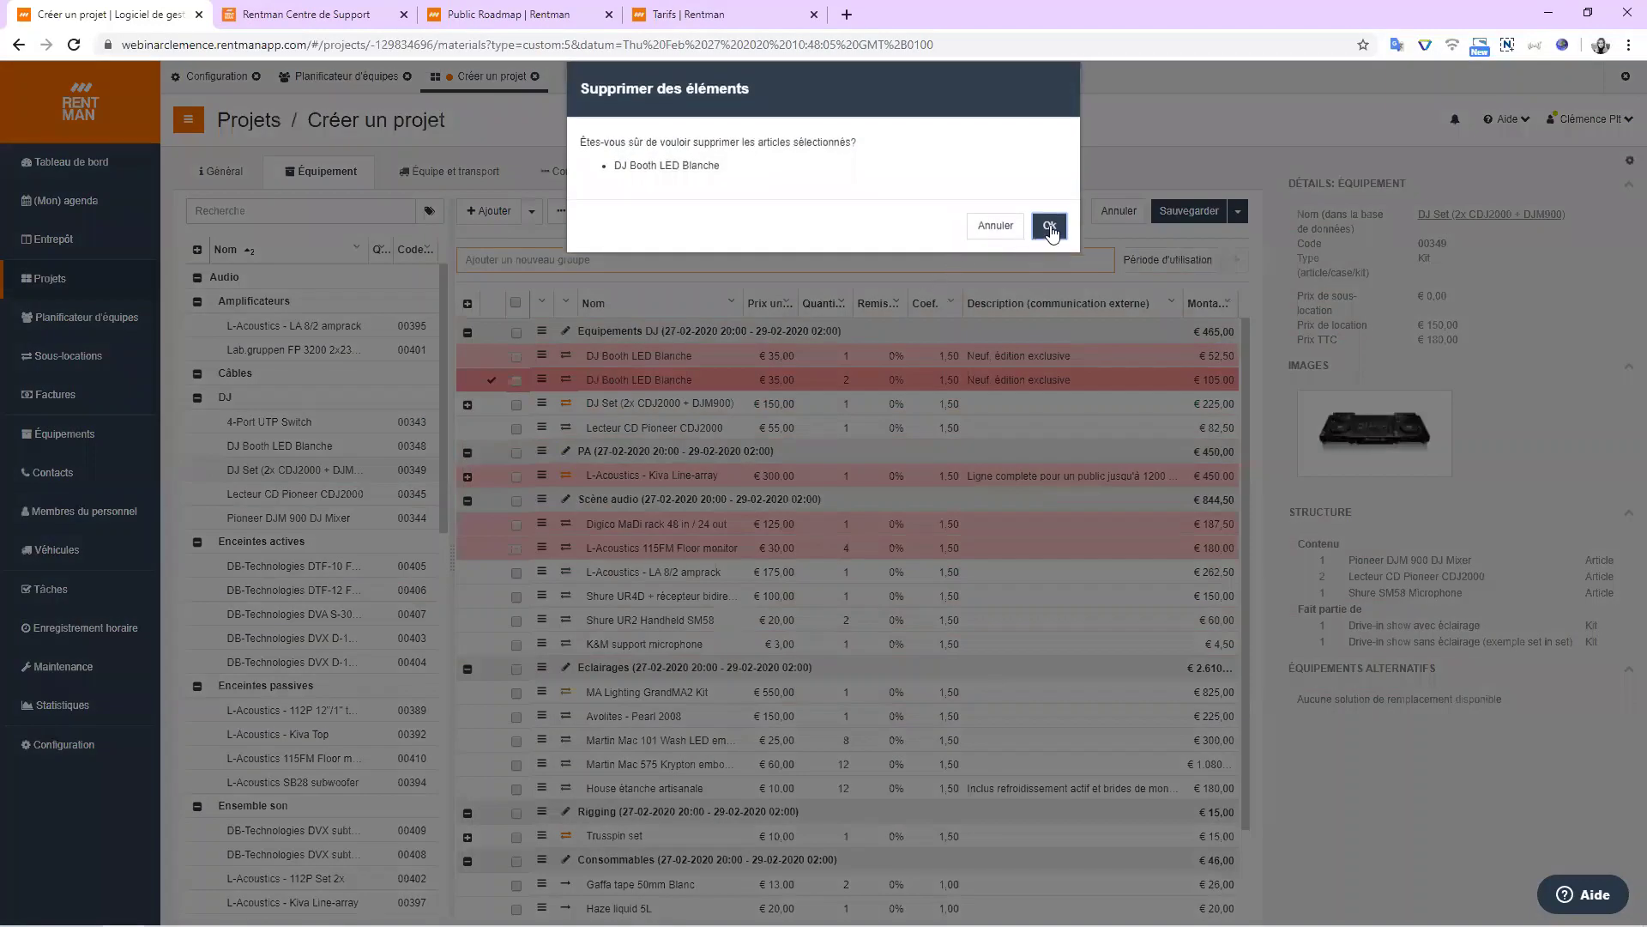
pyautogui.click(1047, 226)
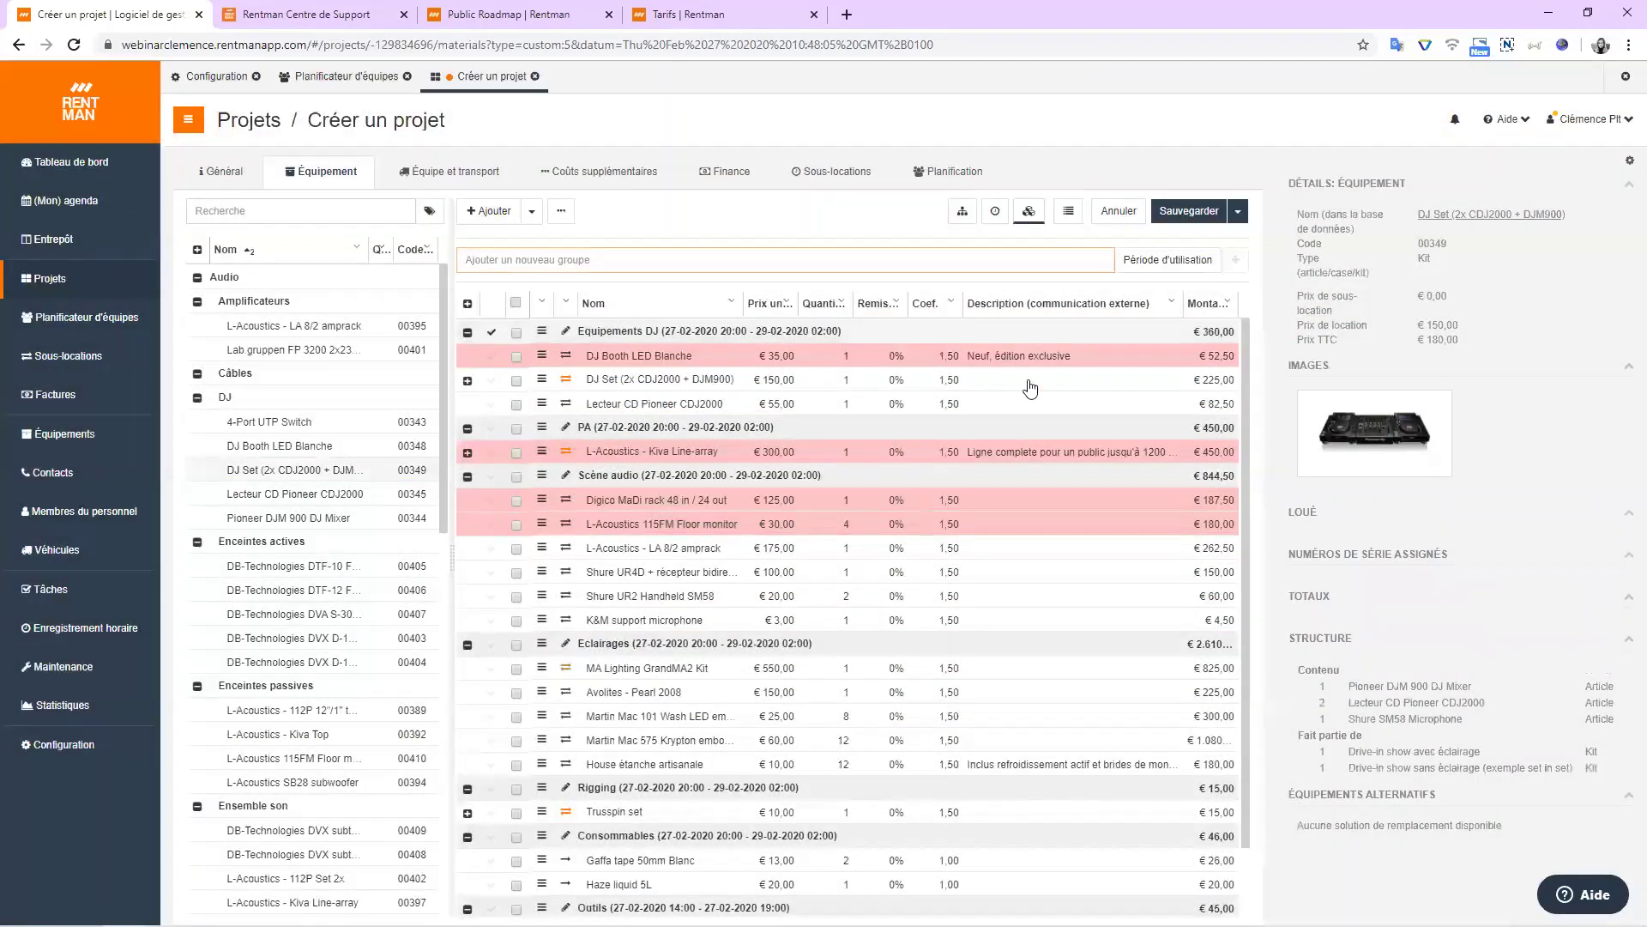
pyautogui.click(491, 357)
pyautogui.click(562, 212)
pyautogui.click(590, 378)
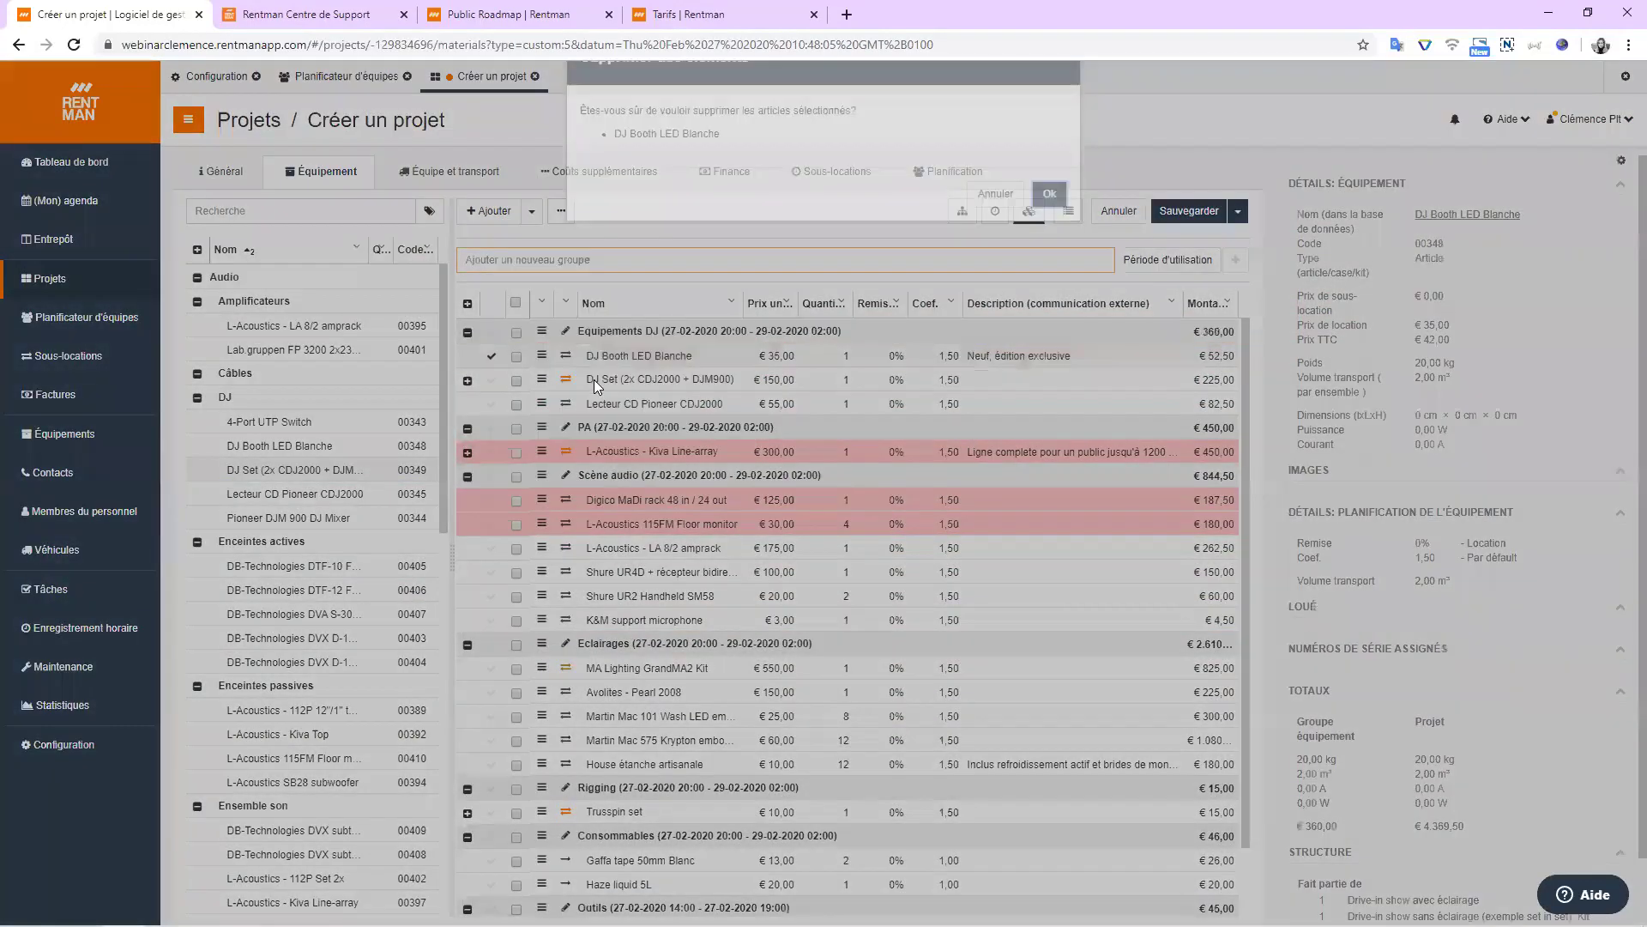
pyautogui.click(1057, 228)
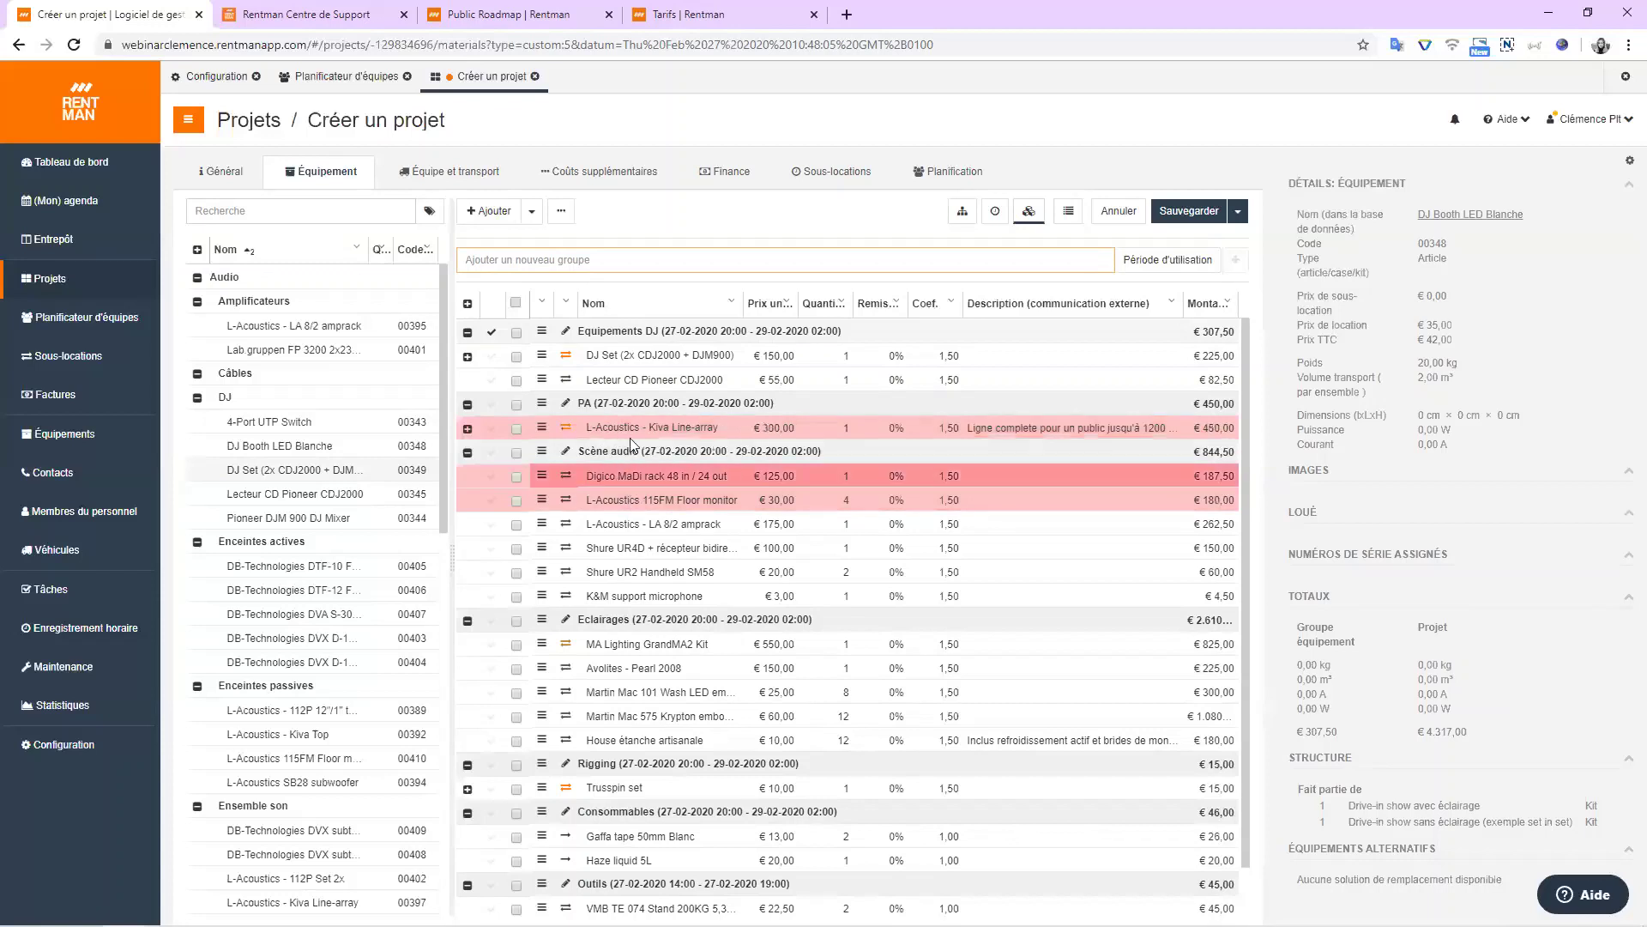
# Set Martin Mac 101 Wash LED quantity to 8 with a 10% discount, totalling €270,00.
pyautogui.scroll(-1, 630, 601)
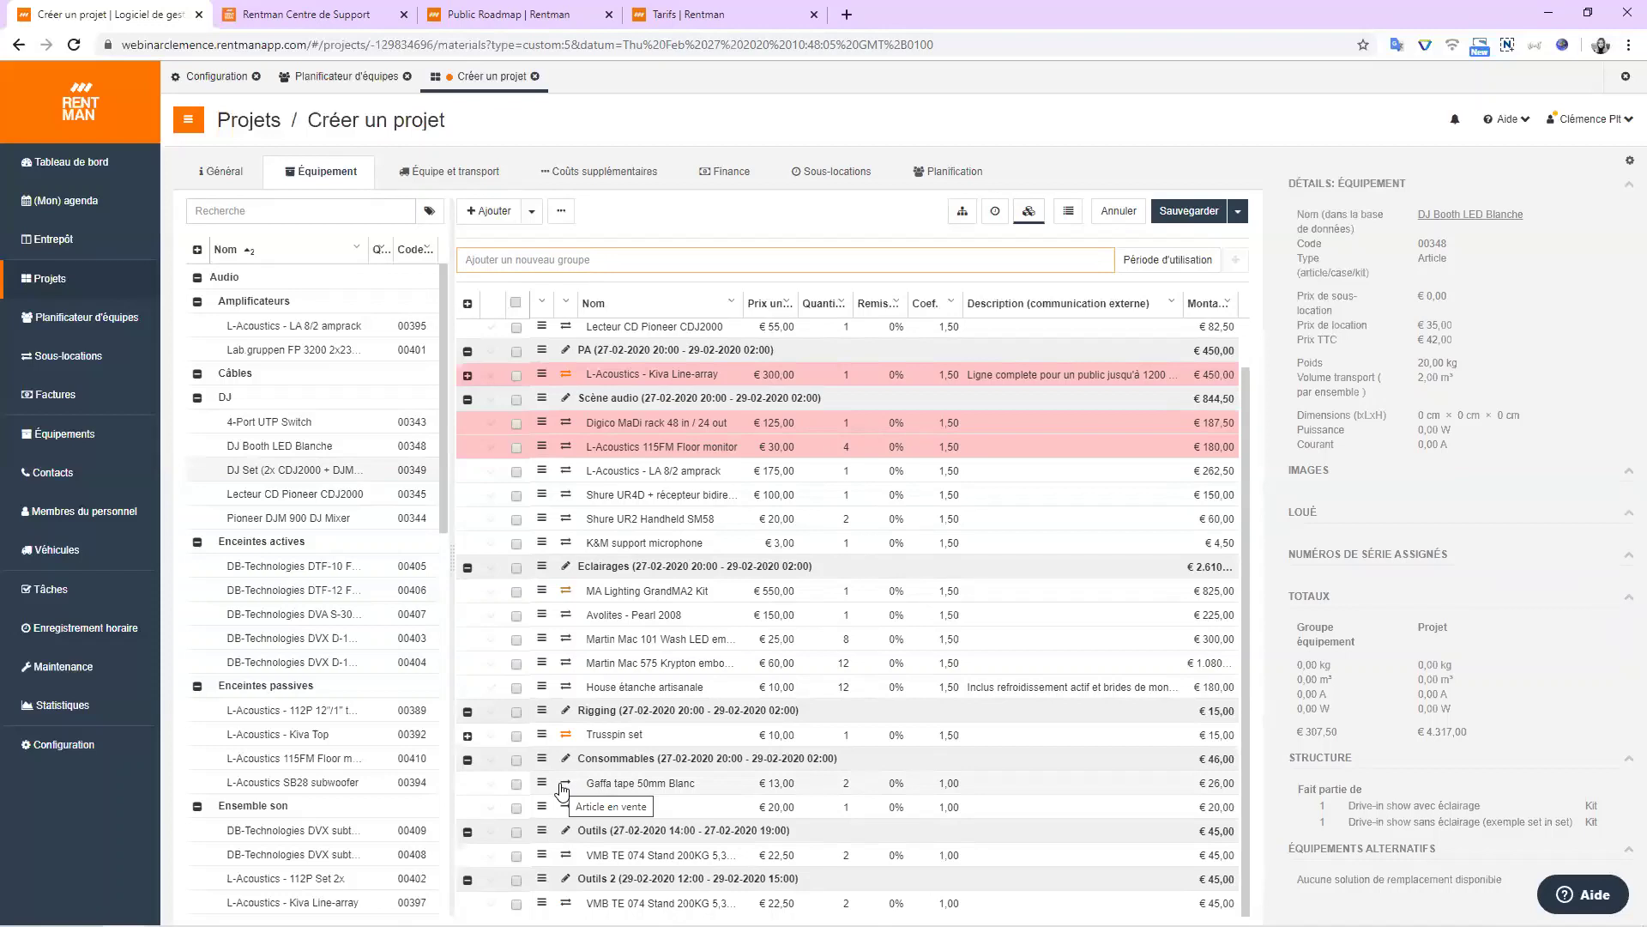
pyautogui.scroll(1, 563, 789)
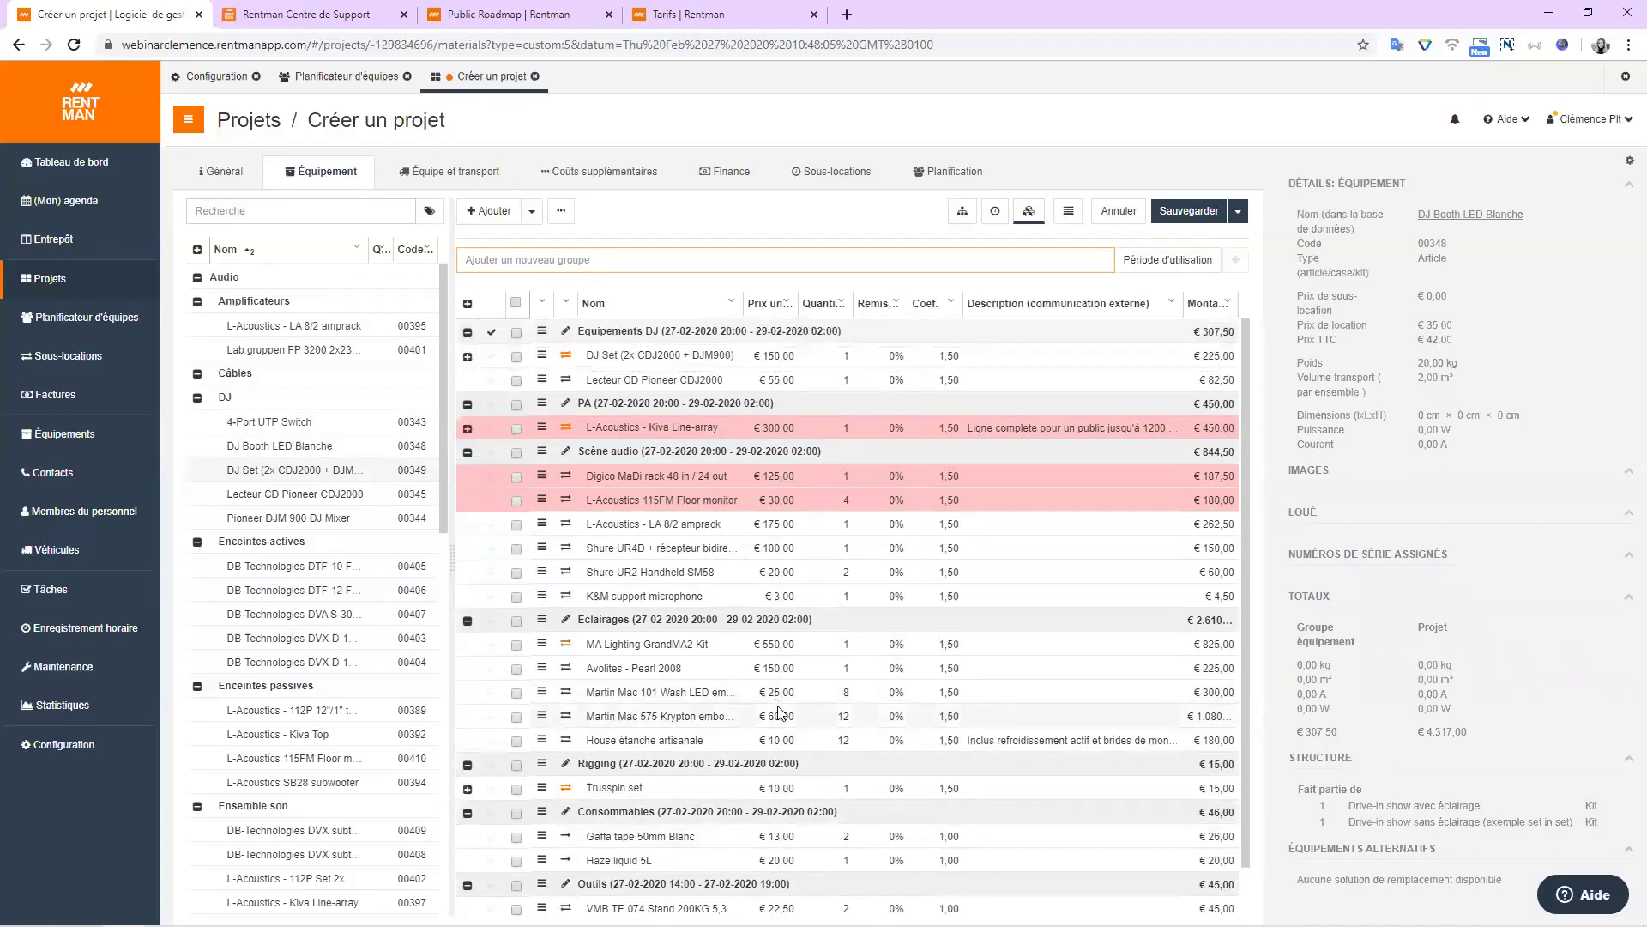
pyautogui.click(843, 687)
pyautogui.write('8')
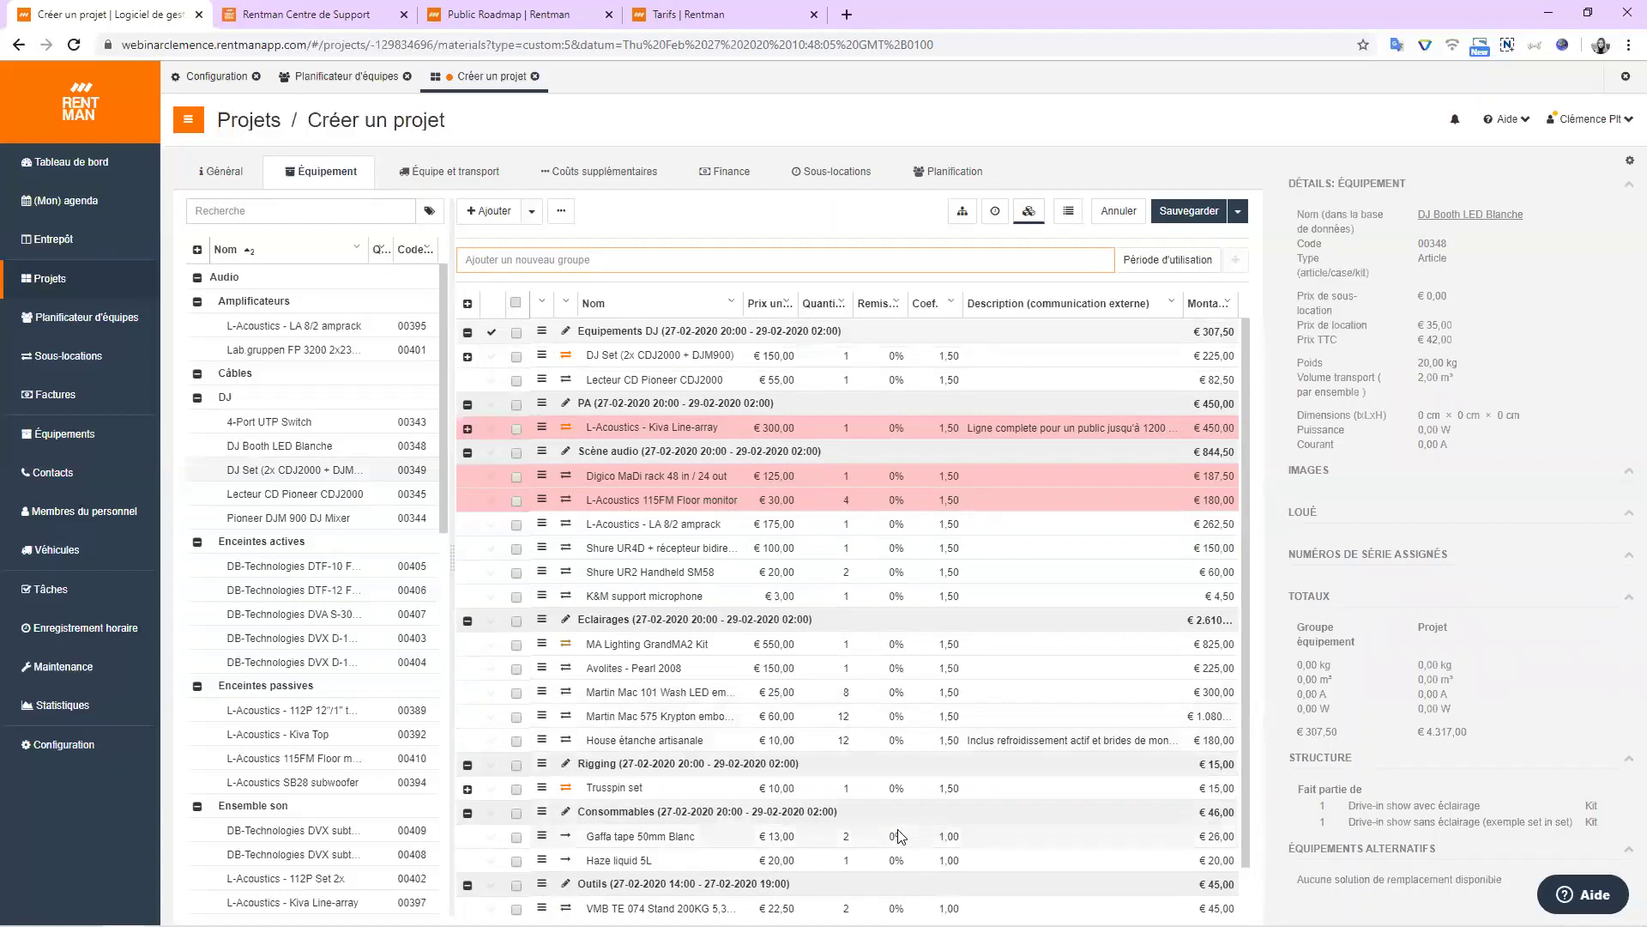
pyautogui.click(897, 693)
pyautogui.write('10')
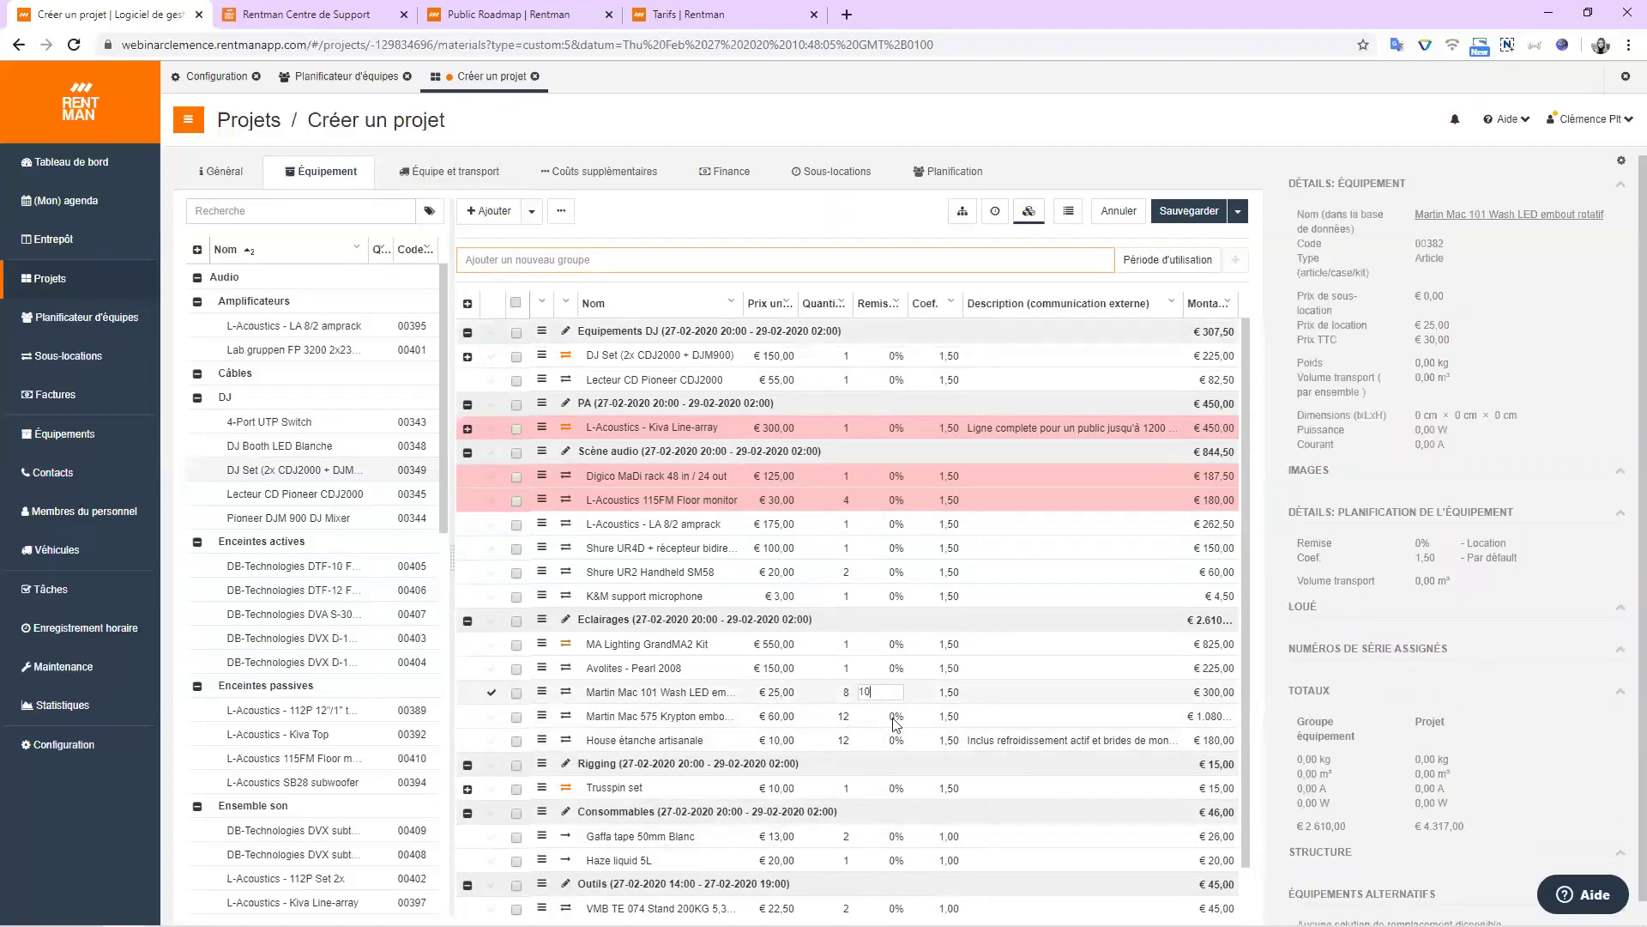
pyautogui.click(893, 719)
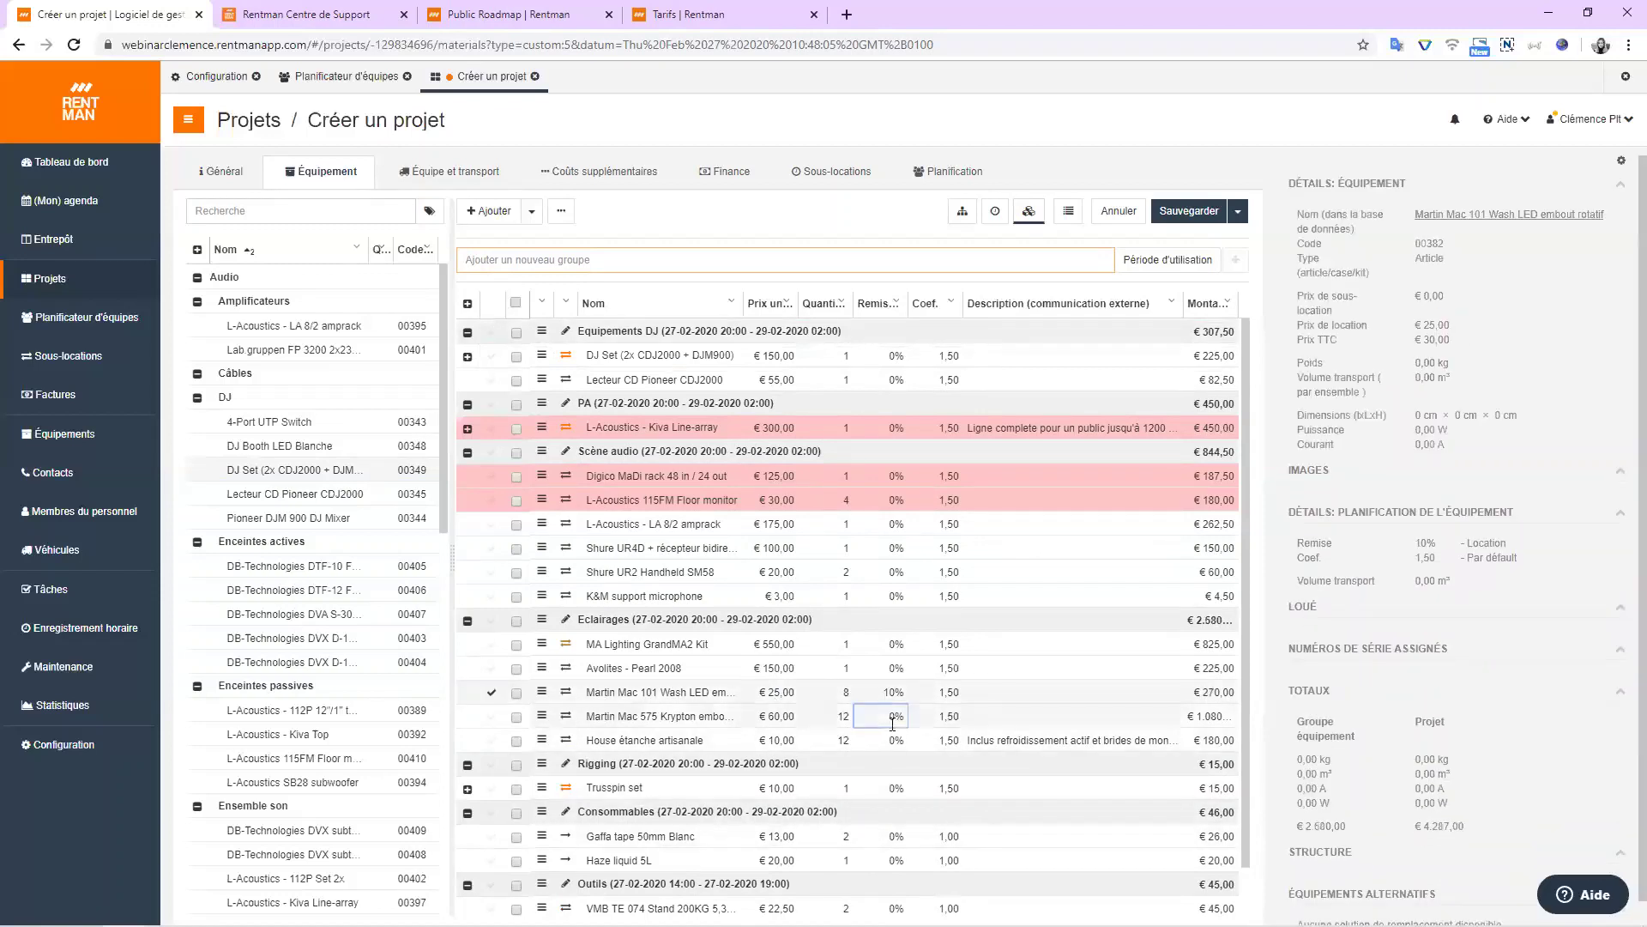
# Keep the Pioneer CDJ2000 coefficient at 1,50 and select the L-Acoustics 115FM Floor monitor line.
pyautogui.click(837, 572)
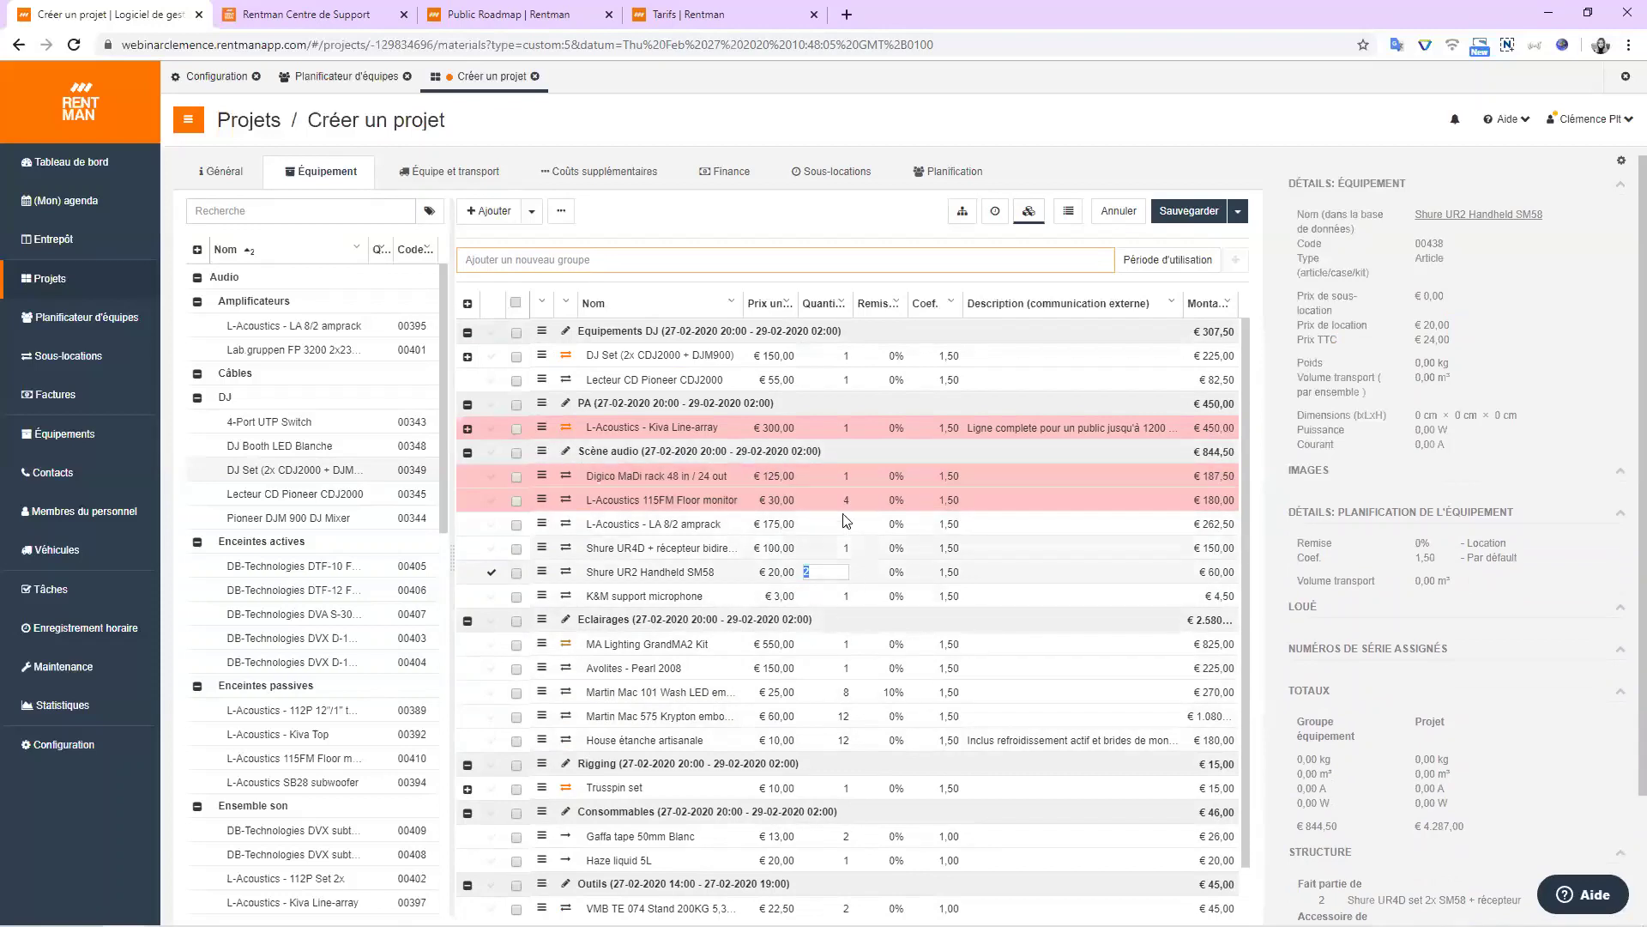
pyautogui.click(941, 380)
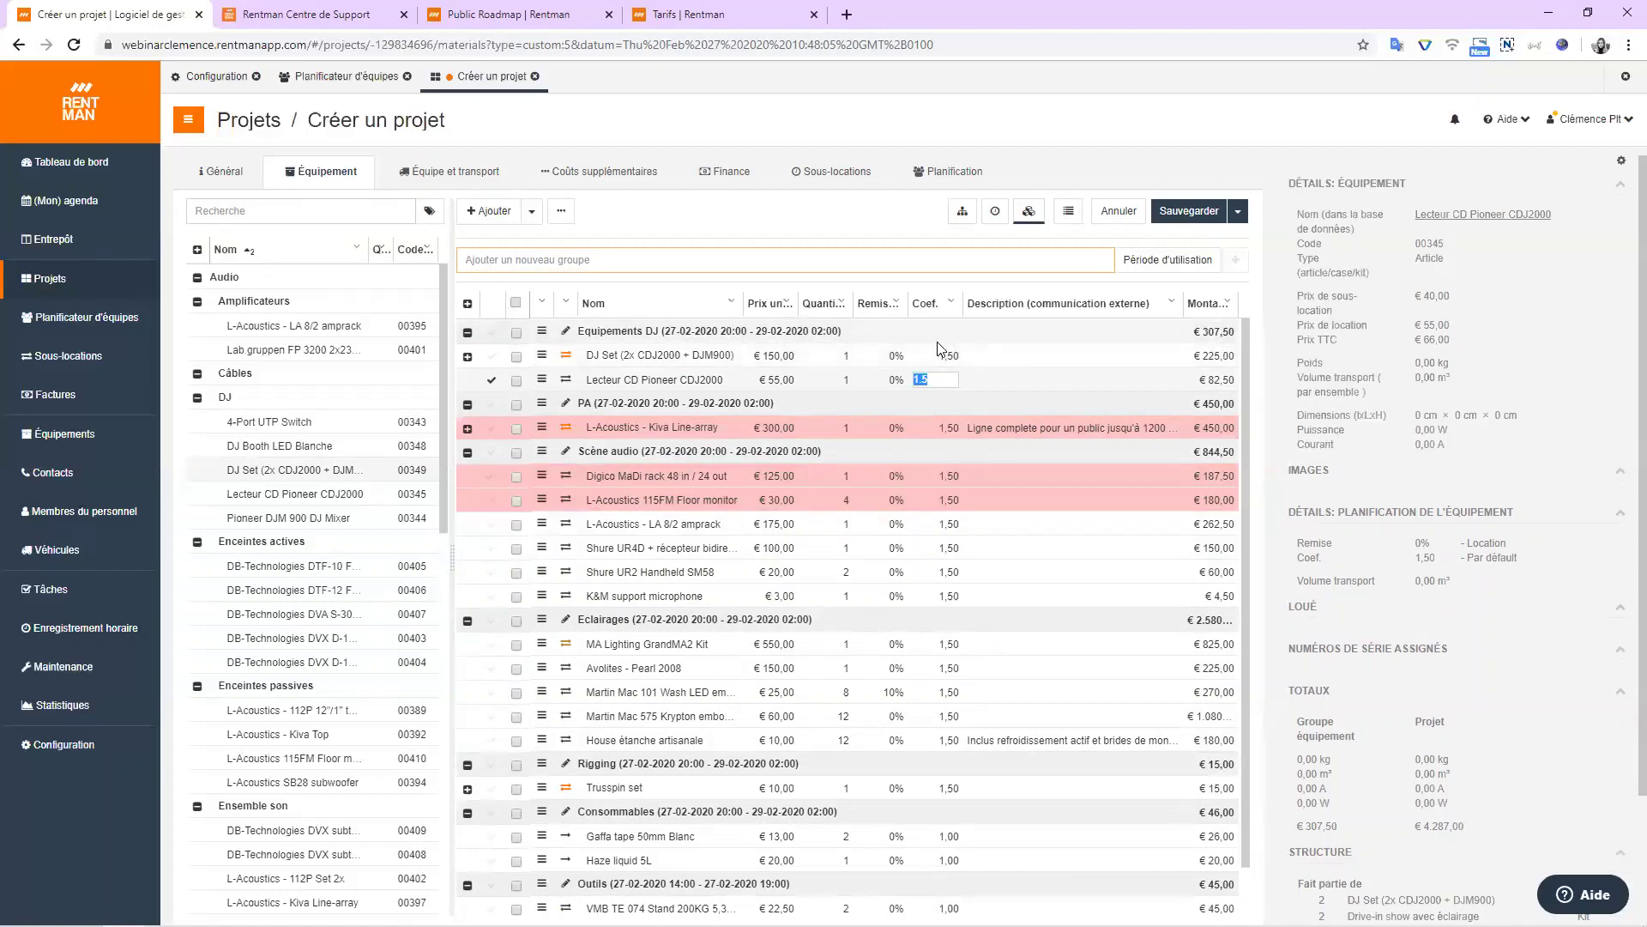
pyautogui.click(768, 230)
pyautogui.scroll(-1, 735, 519)
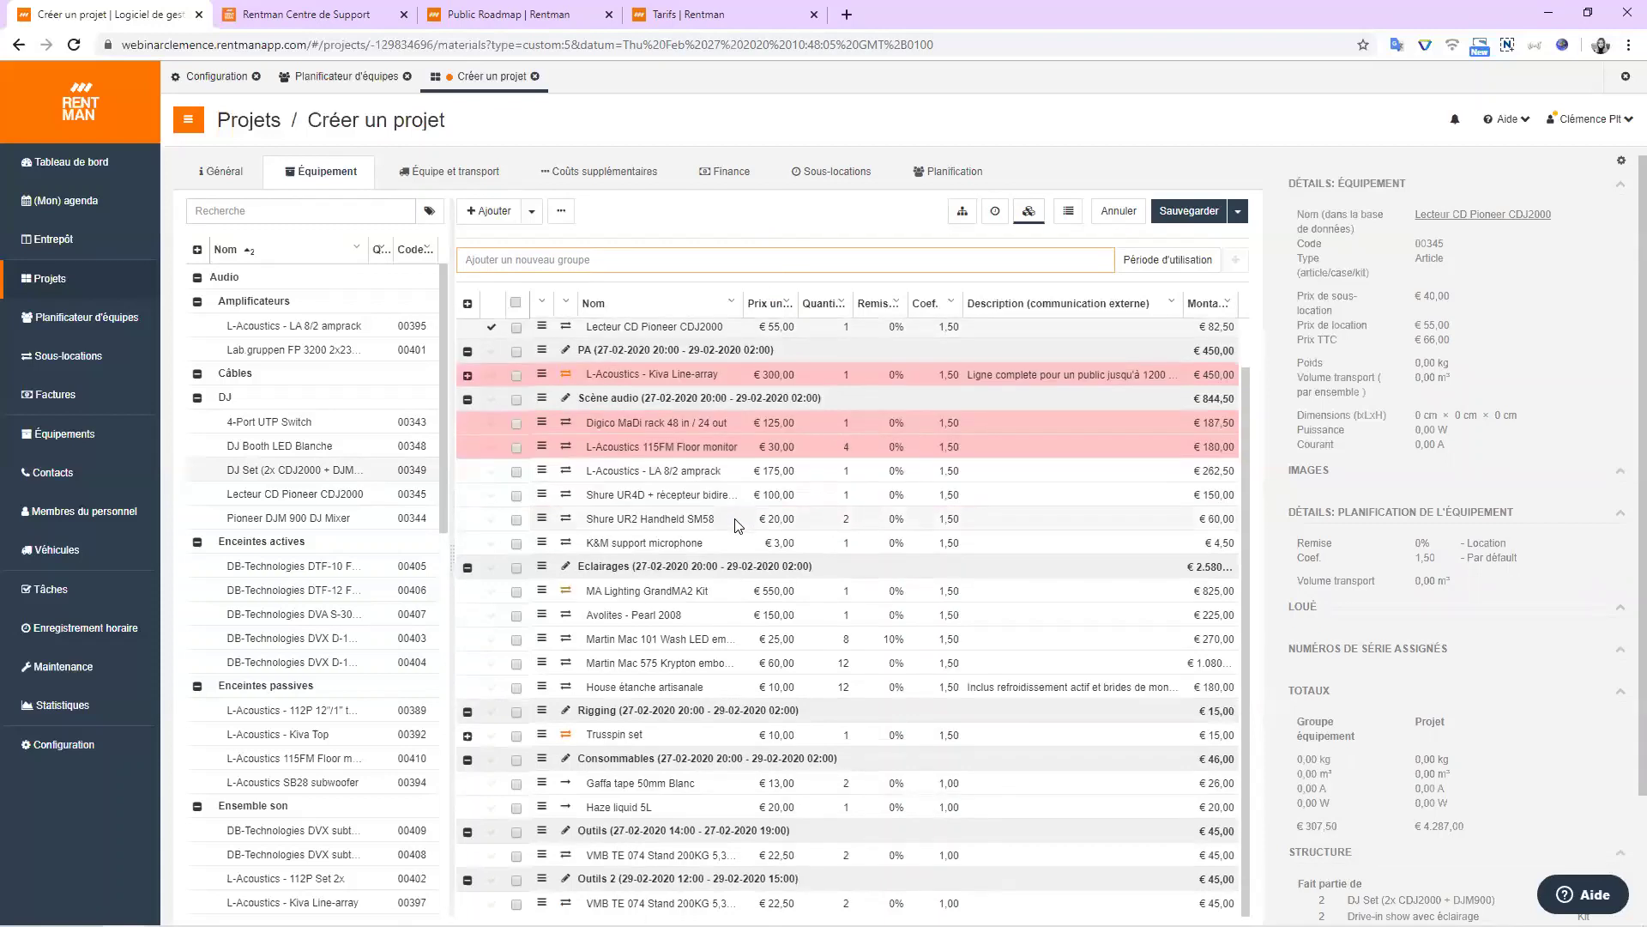
pyautogui.scroll(1, 773, 627)
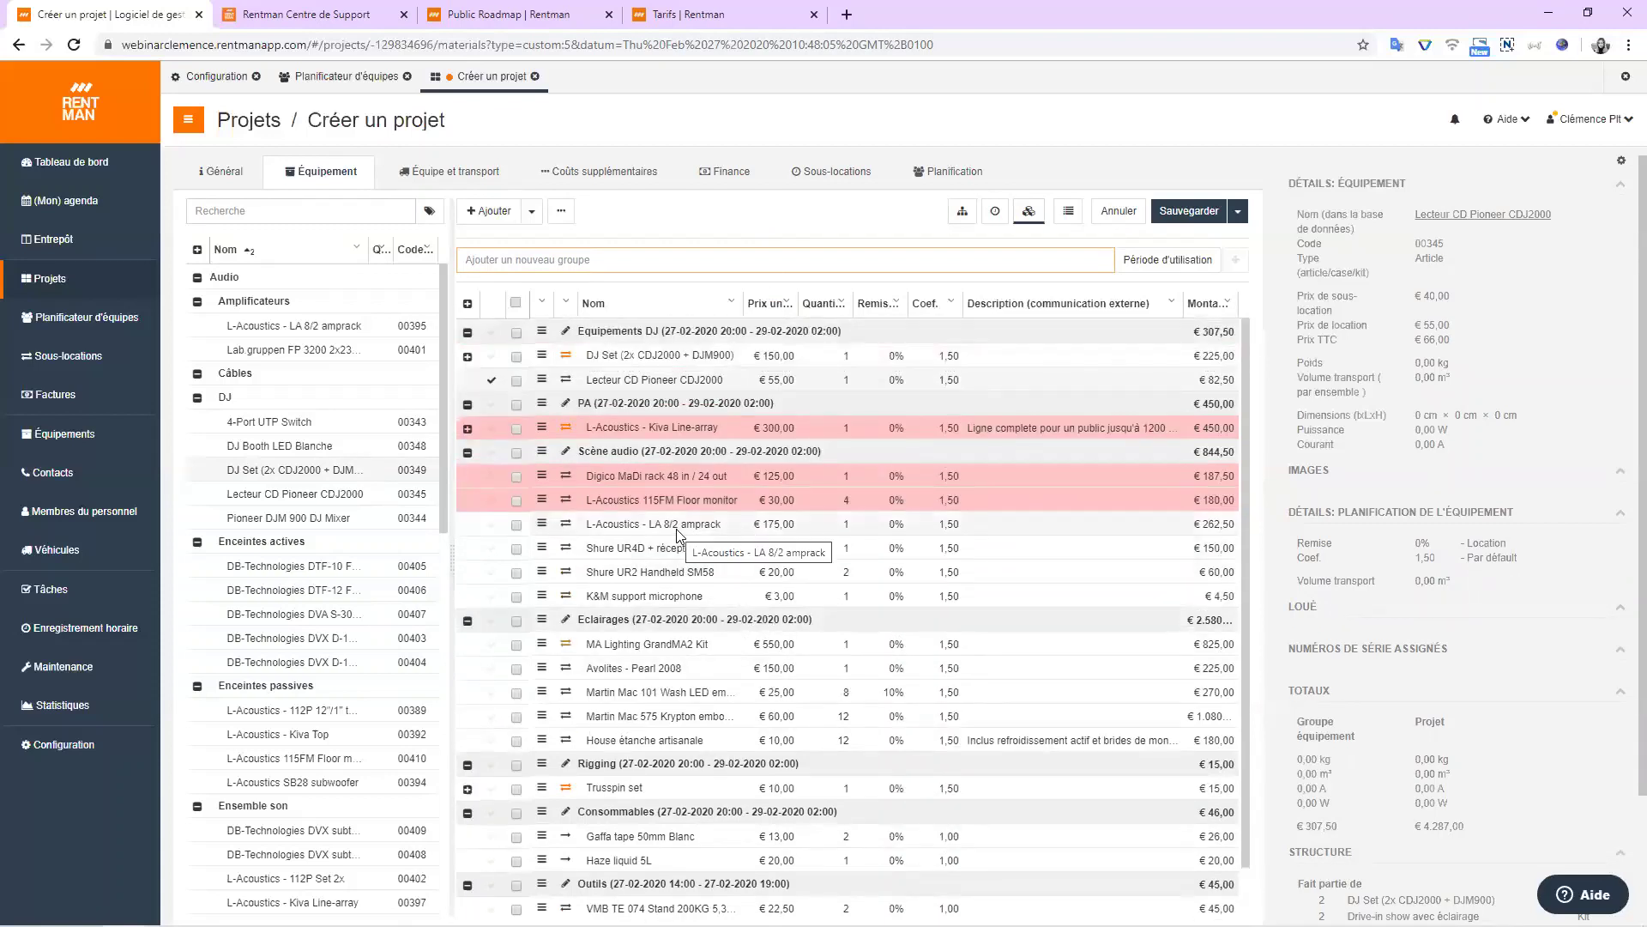
pyautogui.click(494, 503)
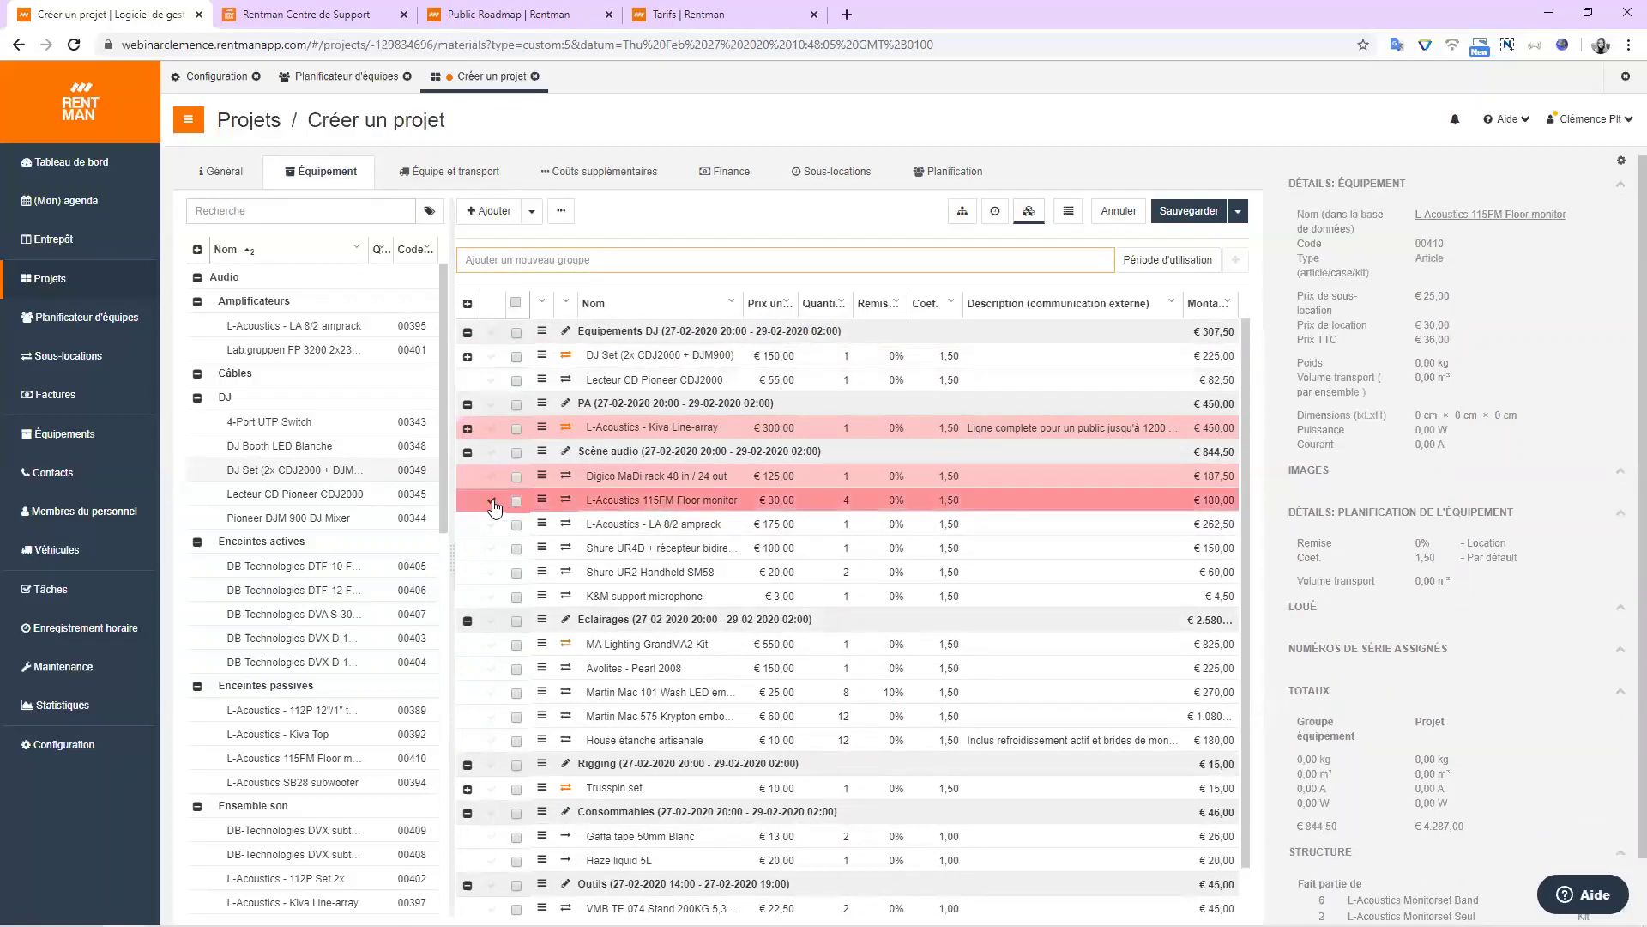
pyautogui.scroll(-1, 502, 472)
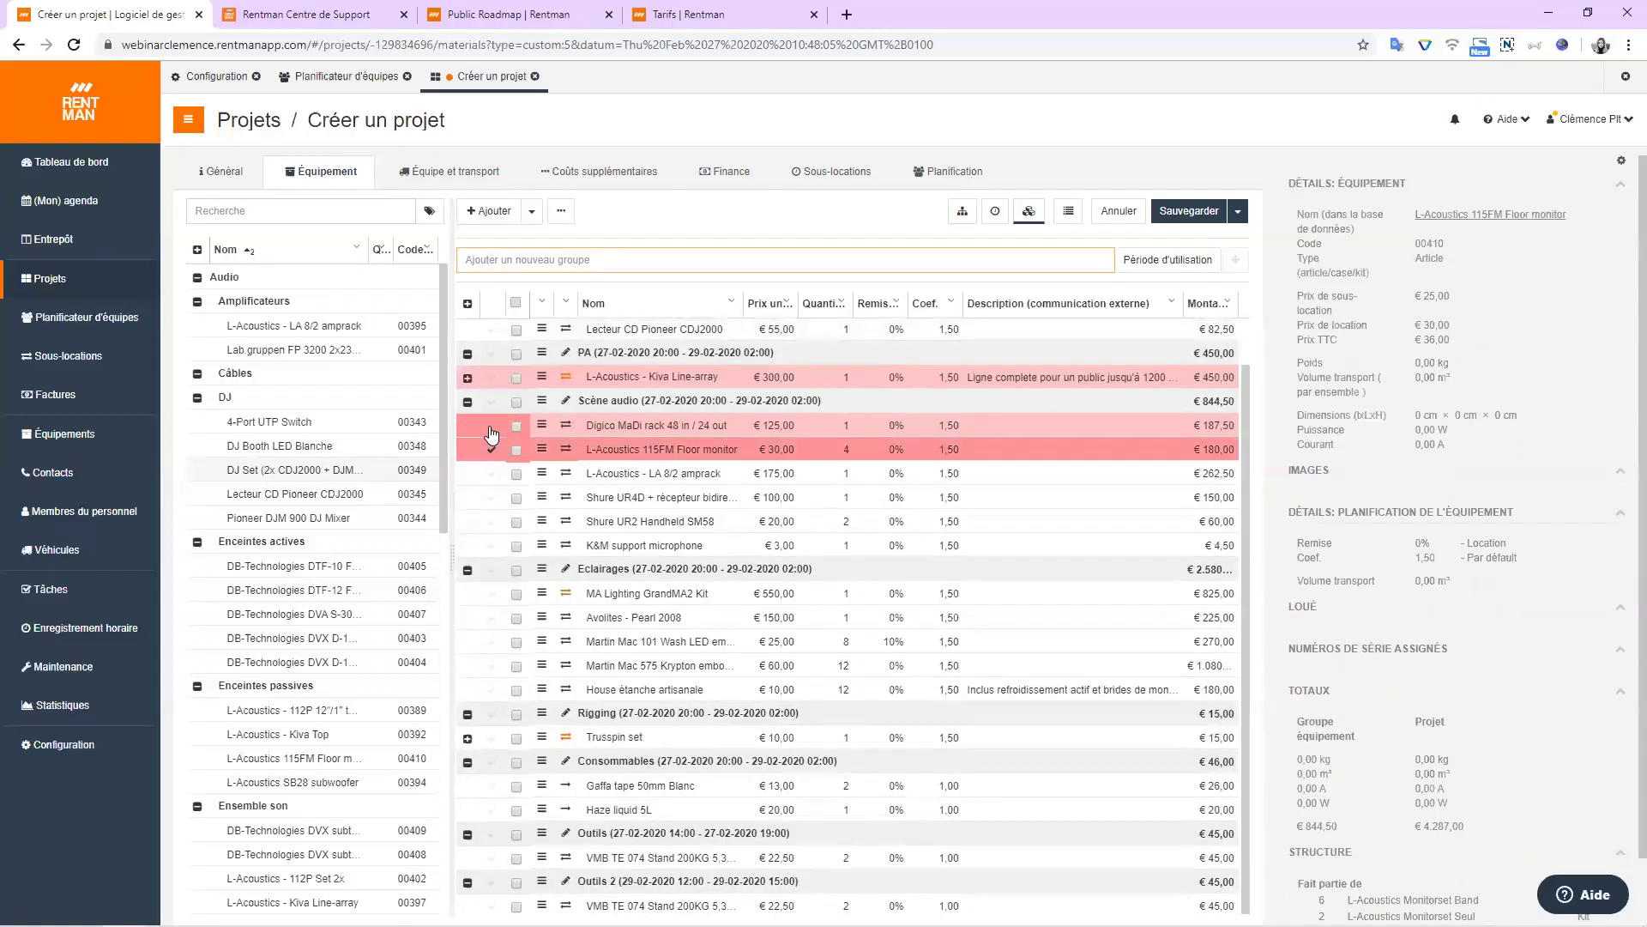
pyautogui.scroll(1, 568, 566)
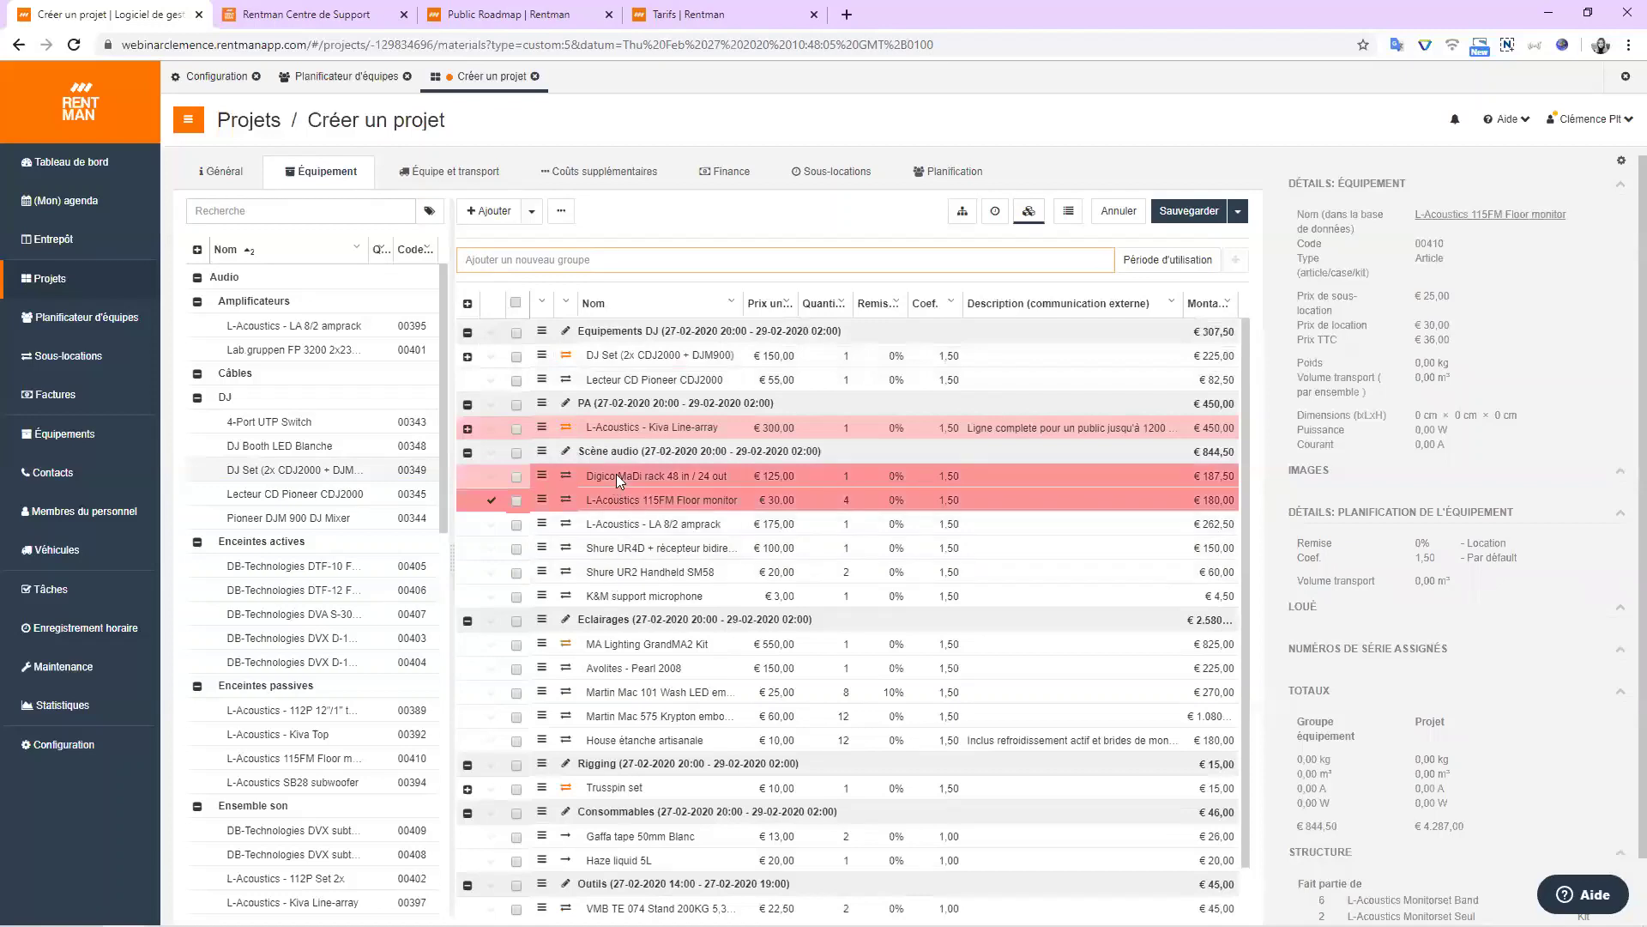
# Show the 115FM Floor monitor's 27 févr.–1 mars 2020 availability breakdown, revealing a shortage of 6.
pyautogui.click(996, 212)
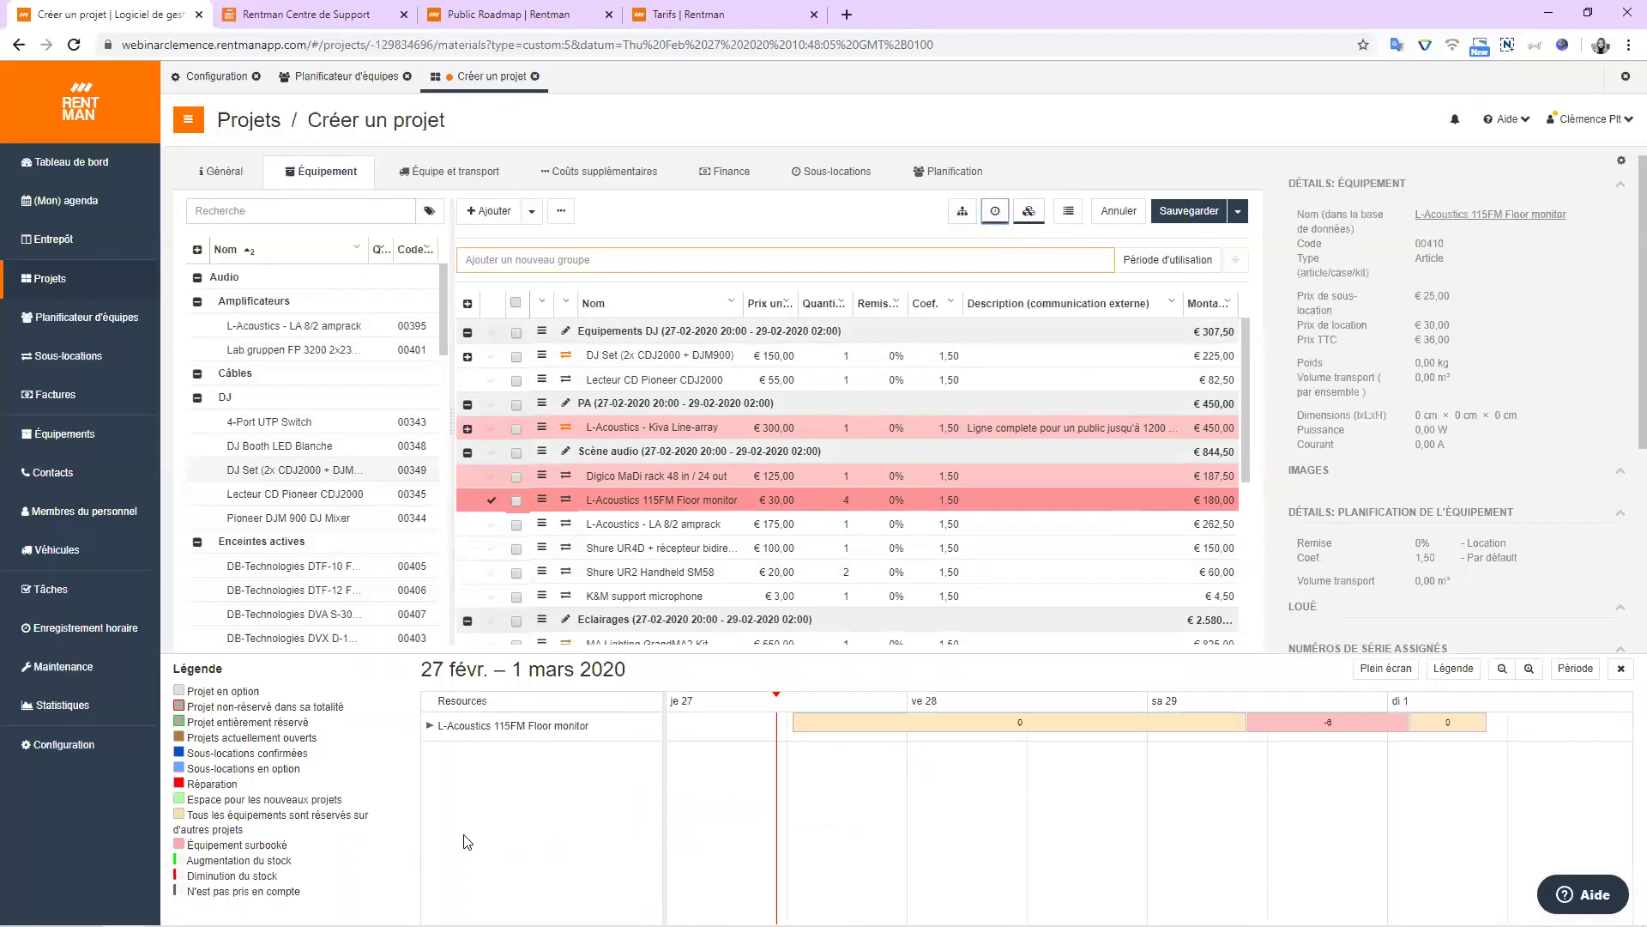
pyautogui.click(430, 726)
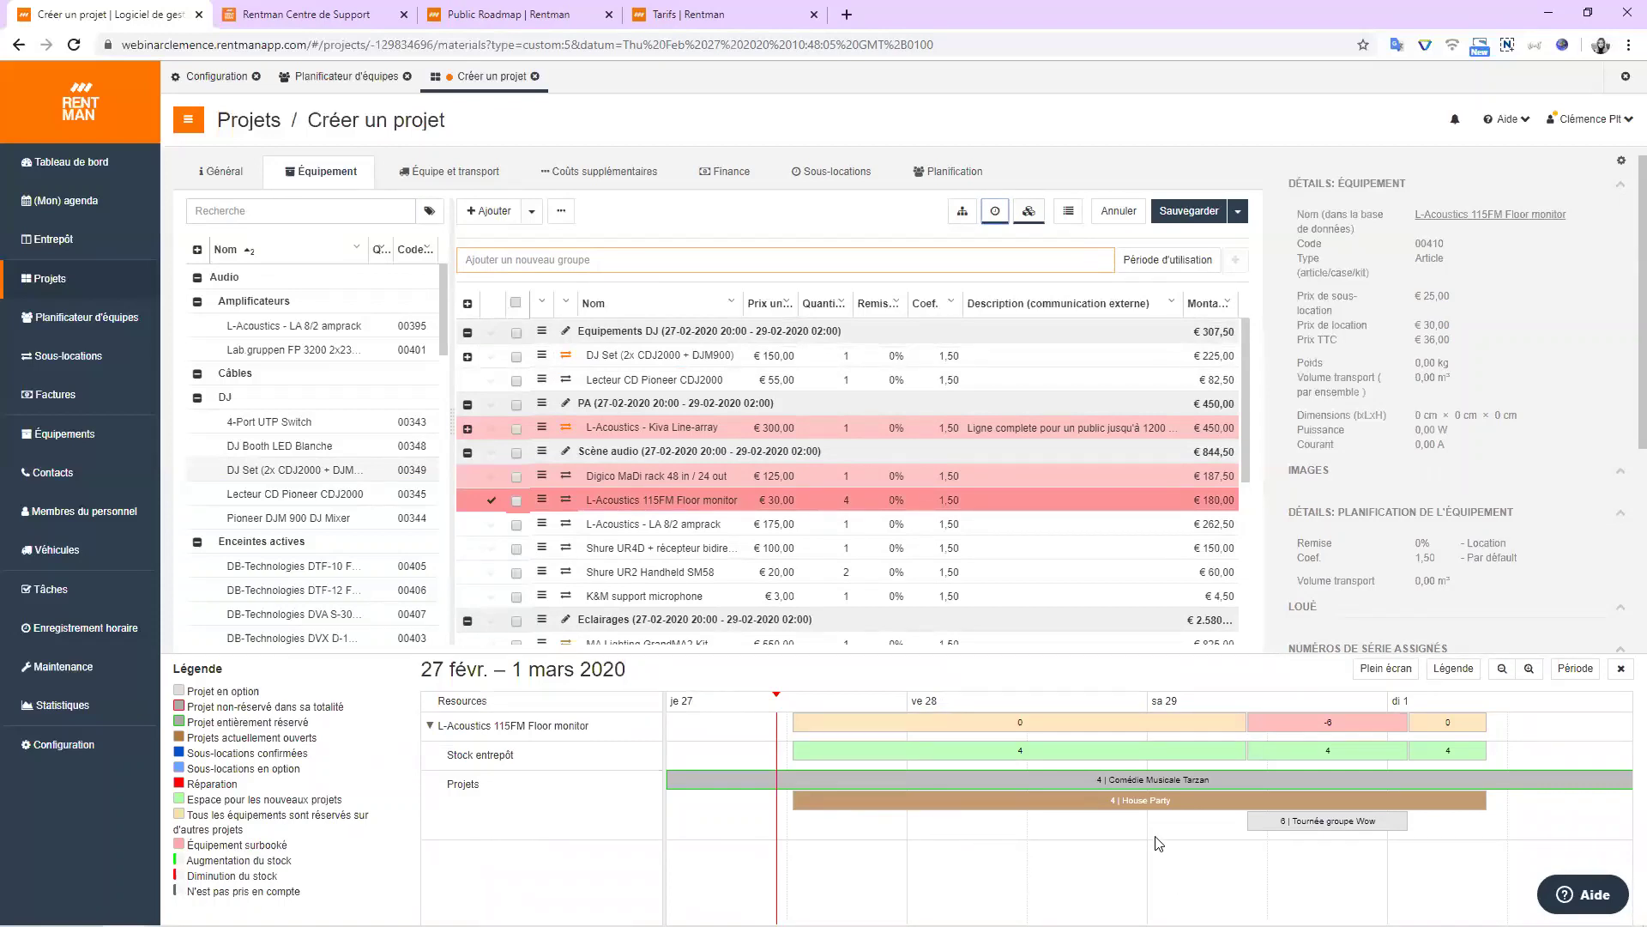
pyautogui.moveTo(1354, 736)
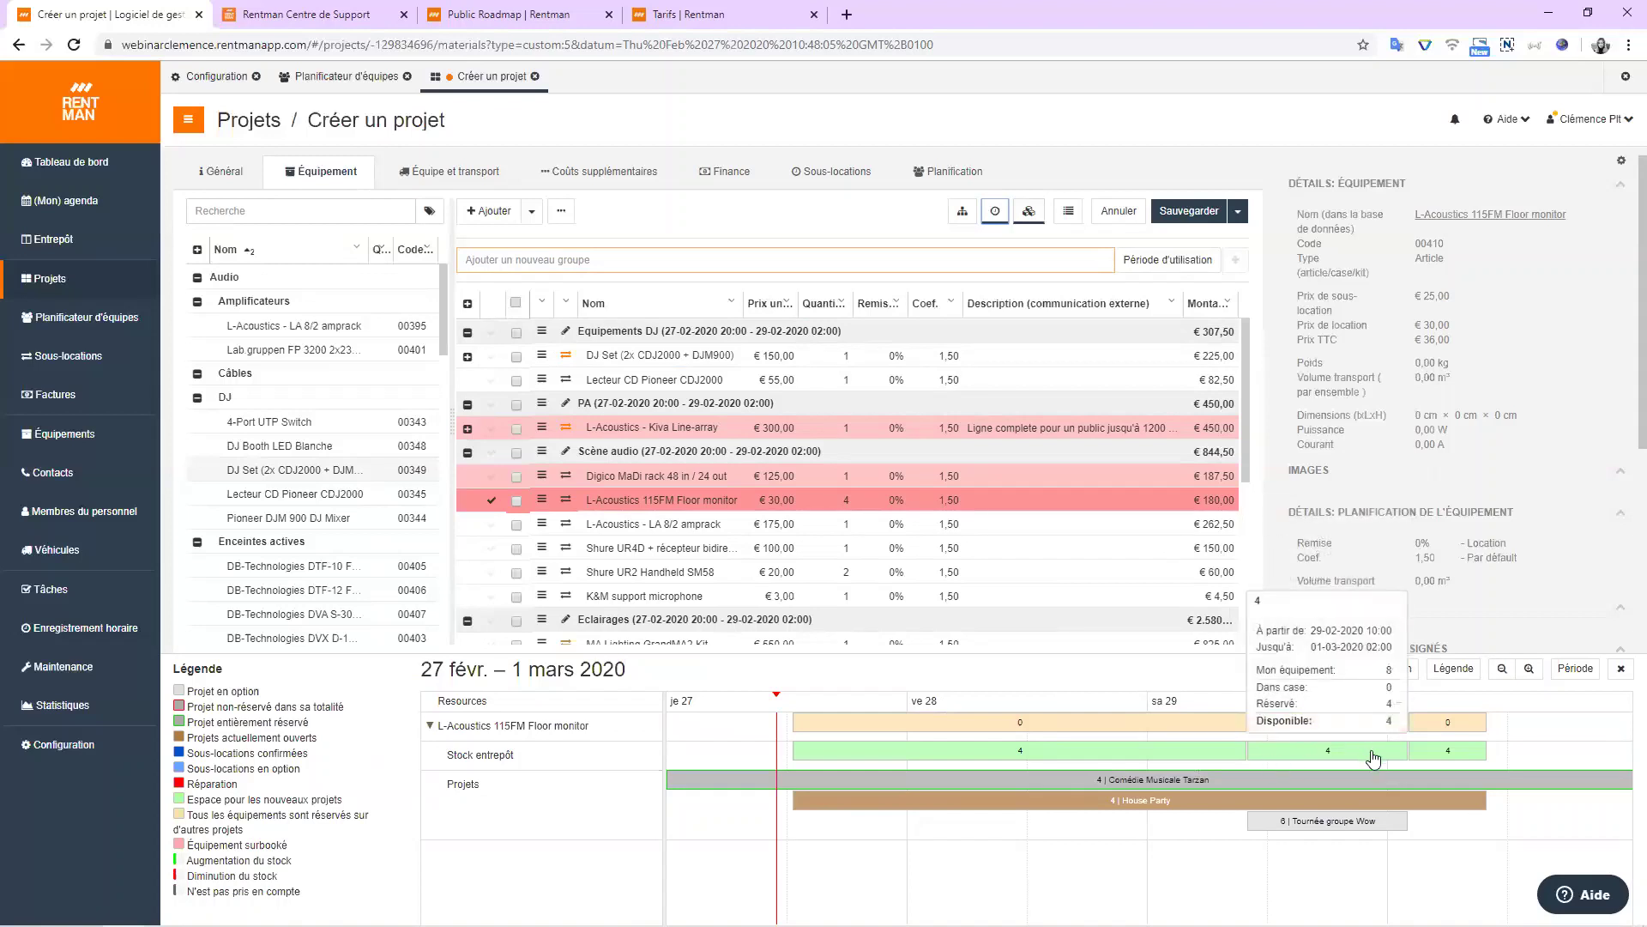
pyautogui.moveTo(1384, 782)
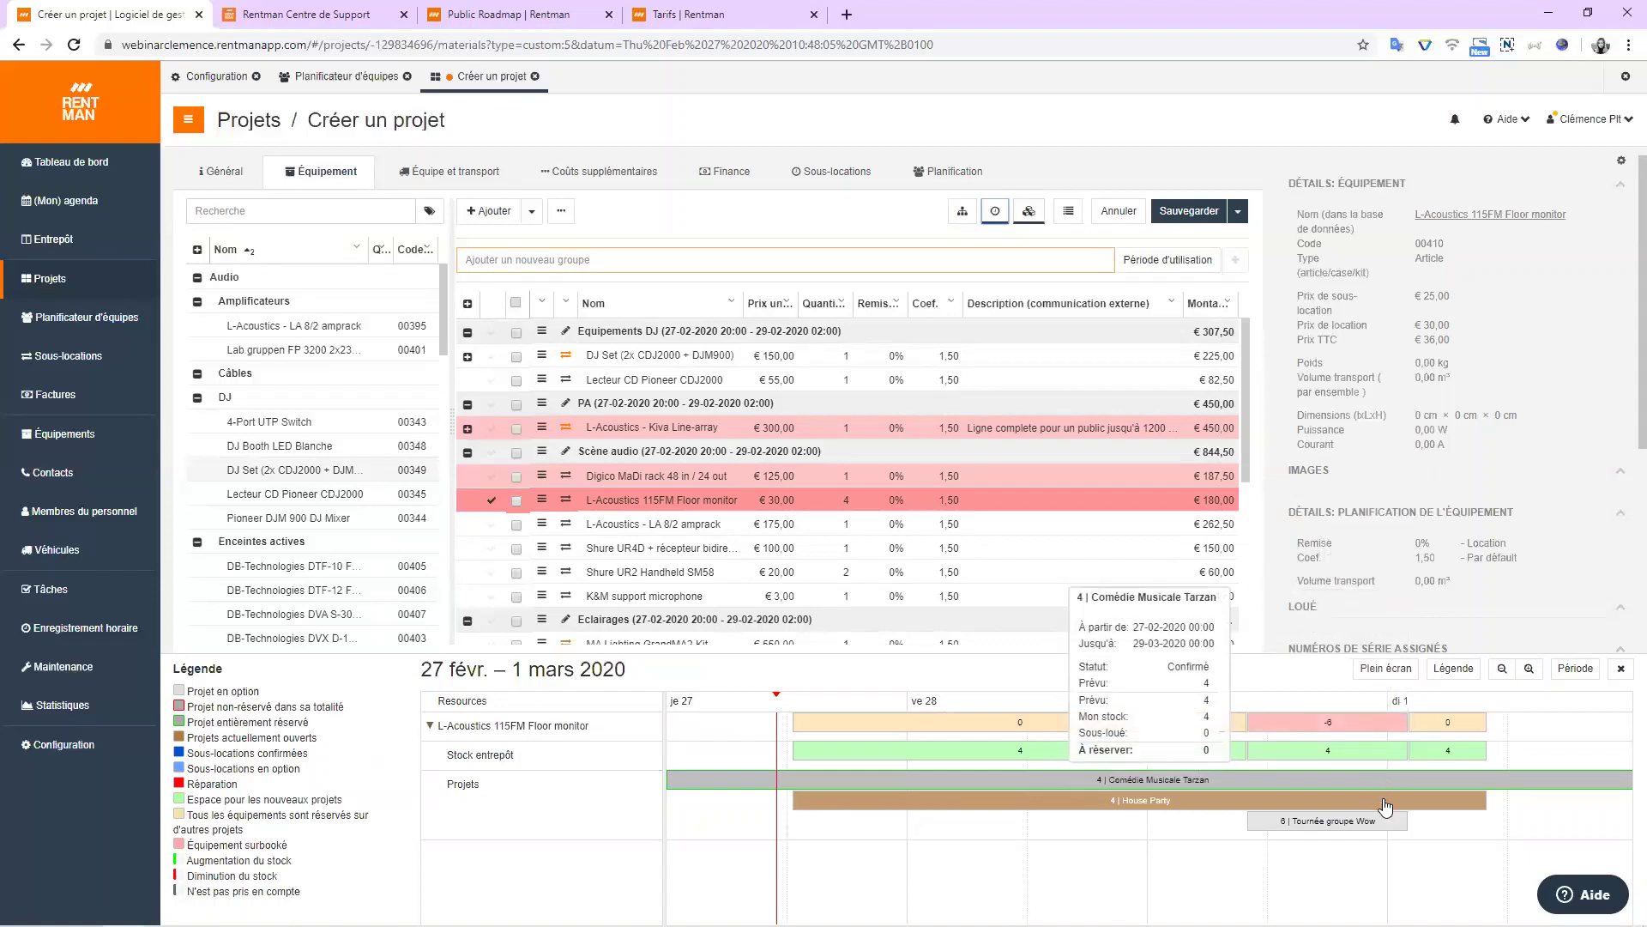
pyautogui.moveTo(1377, 829)
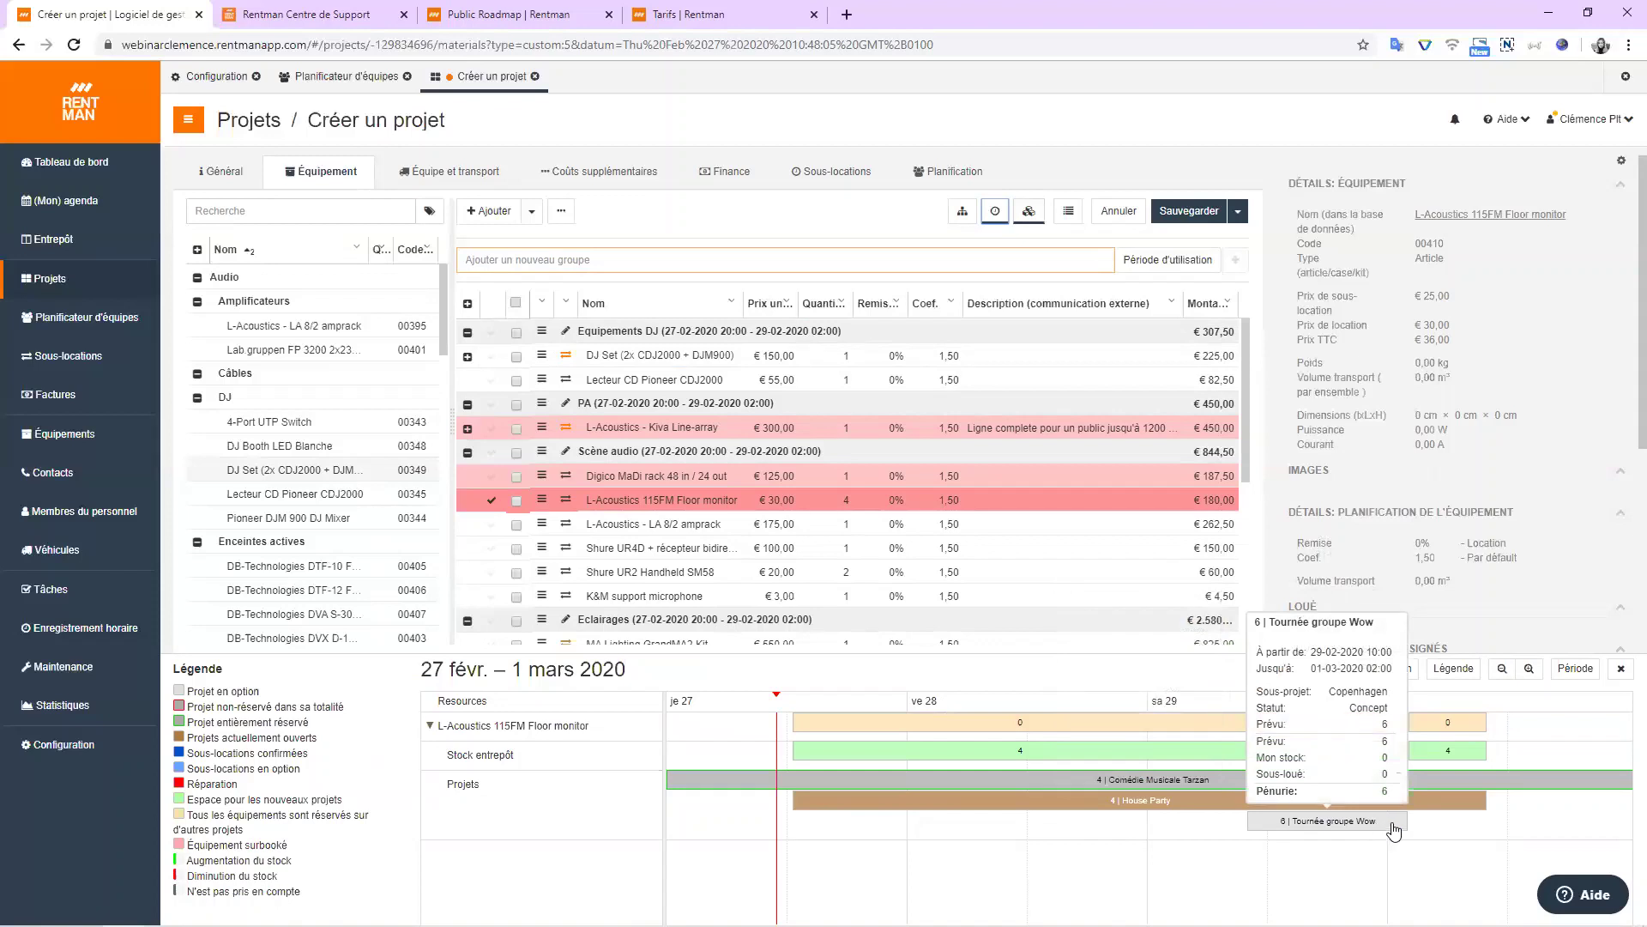
pyautogui.moveTo(1448, 812)
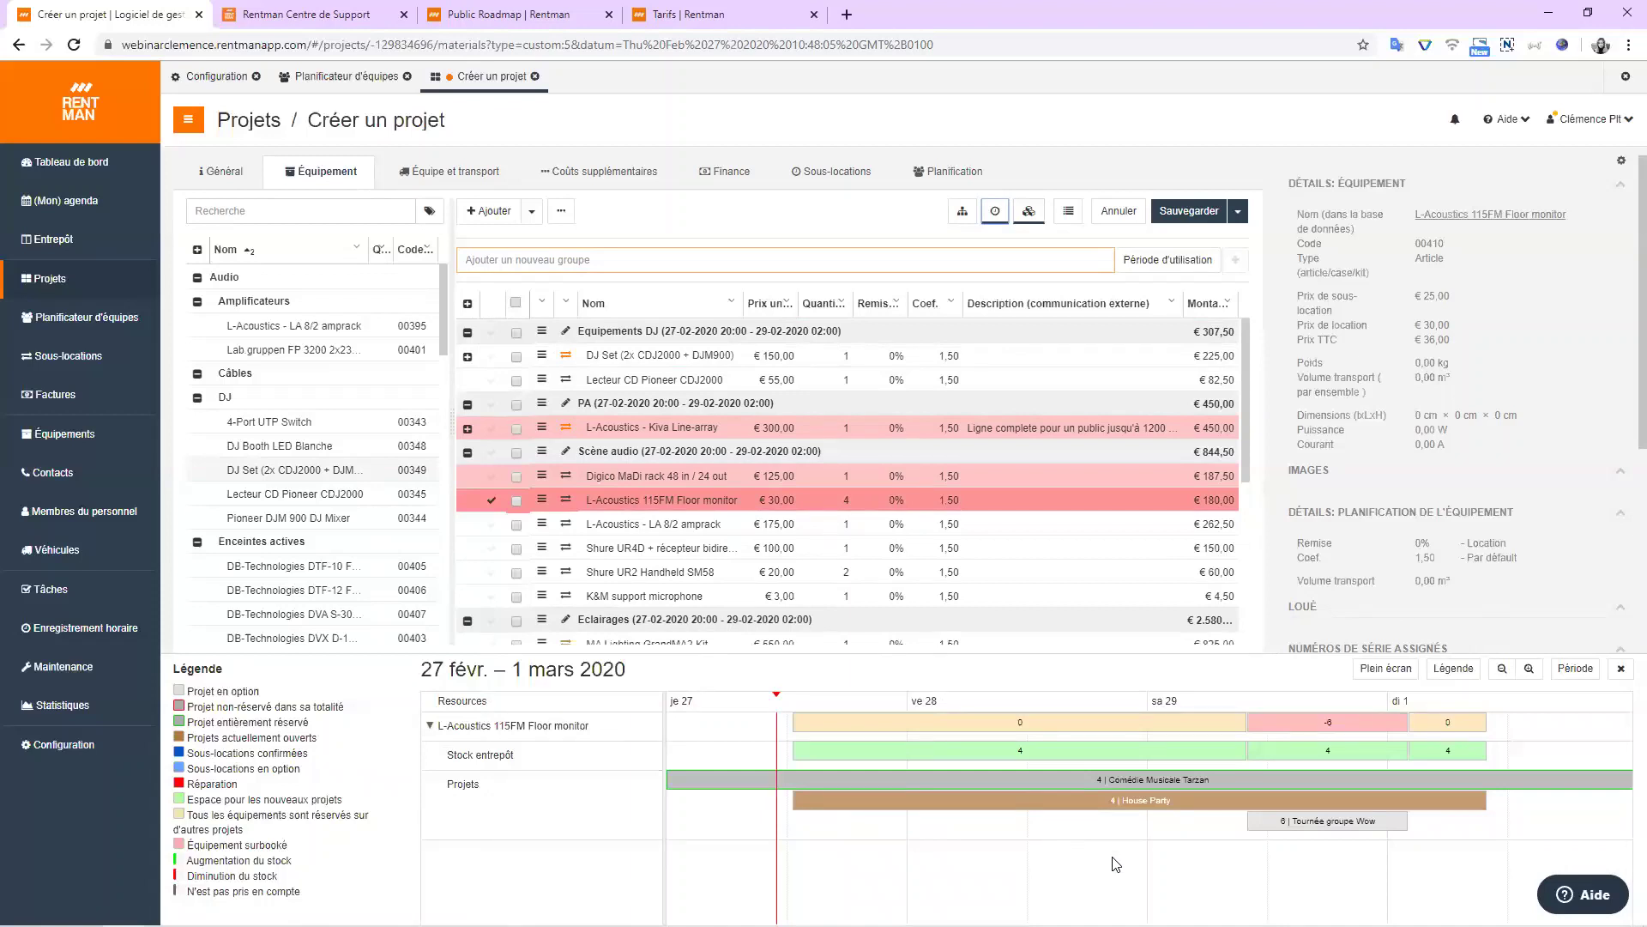
# Save the new project as Demo Rentman from the Sauvegarder dropdown, totalling € 4.287,00.
pyautogui.click(1235, 217)
pyautogui.click(1225, 240)
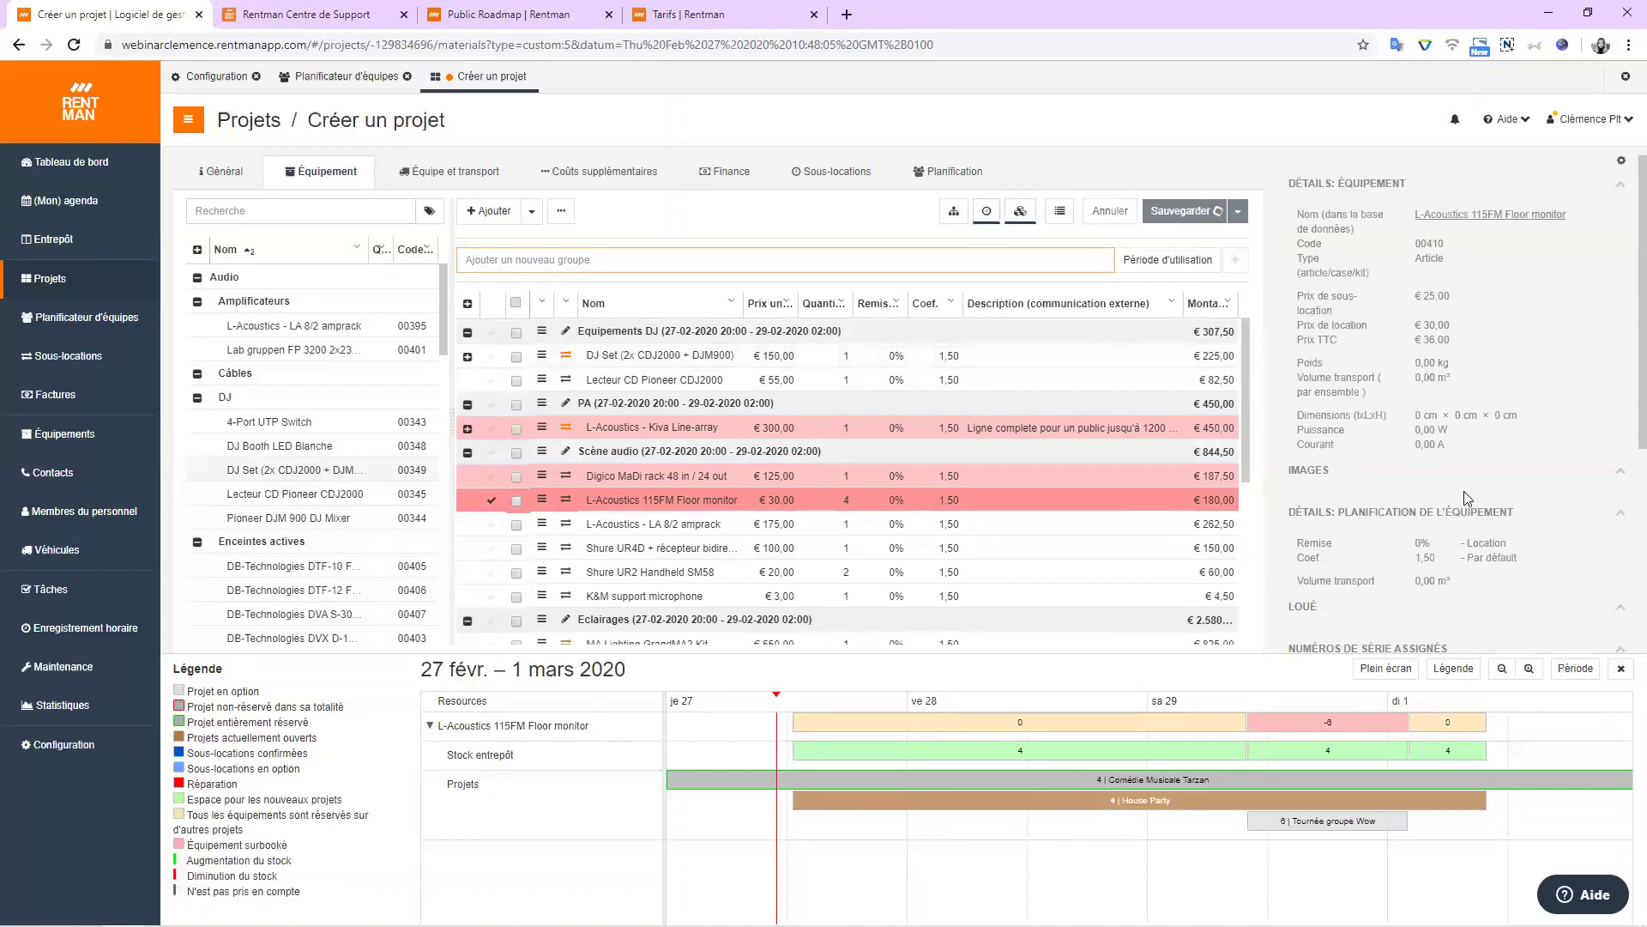
pyautogui.scroll(-4, 1464, 479)
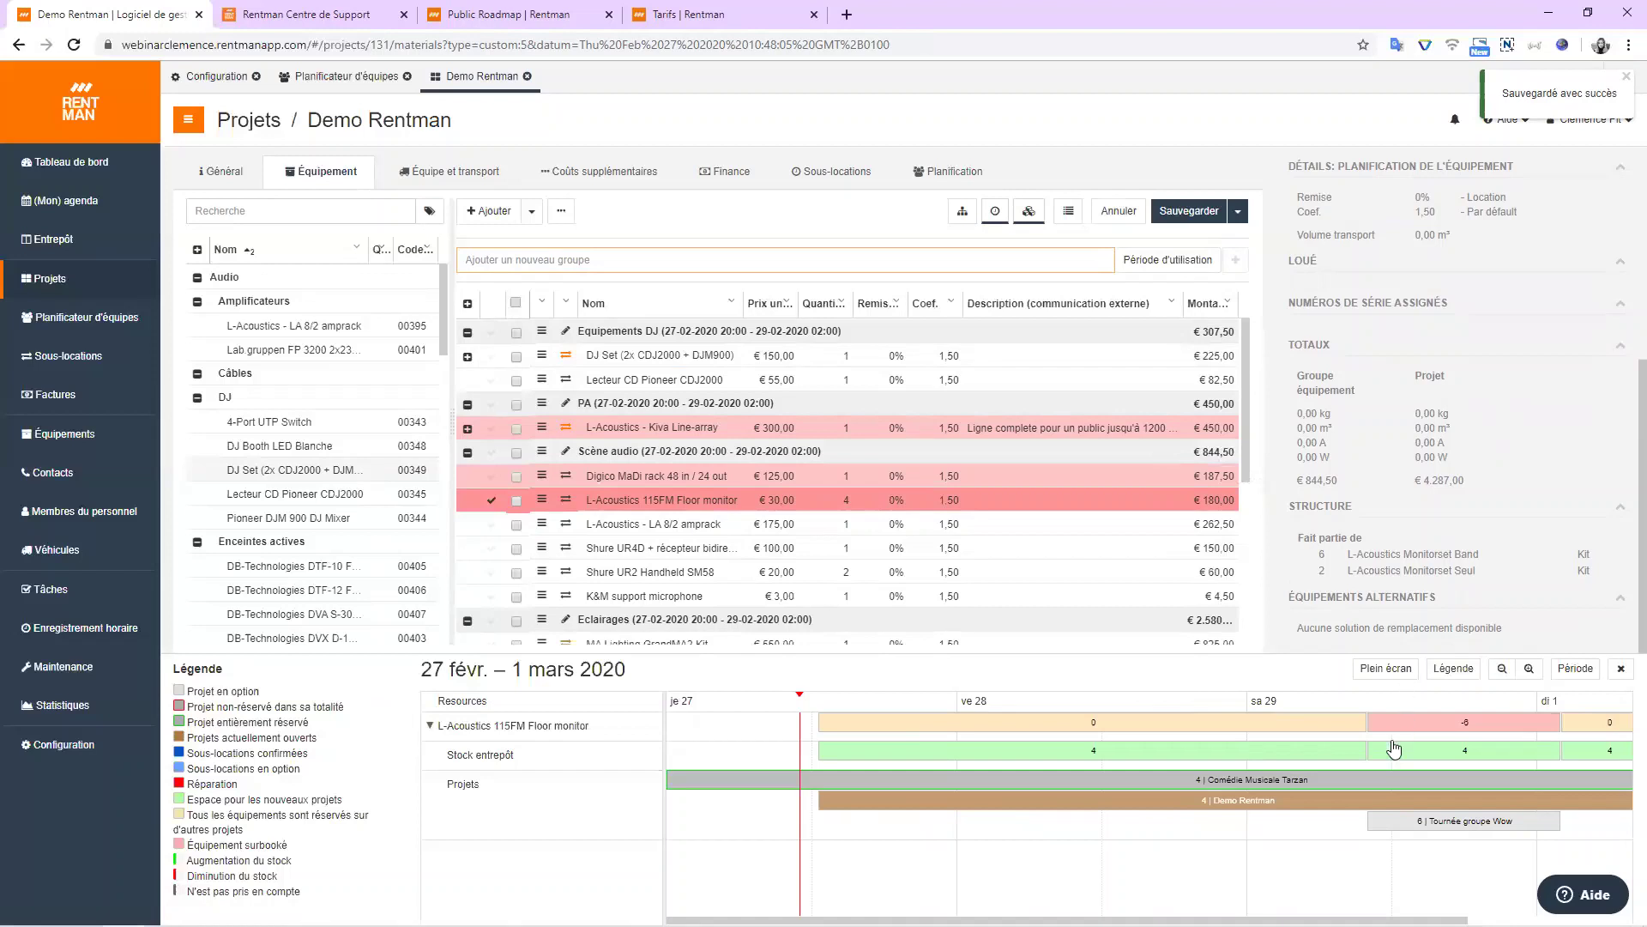
pyautogui.moveTo(1384, 784)
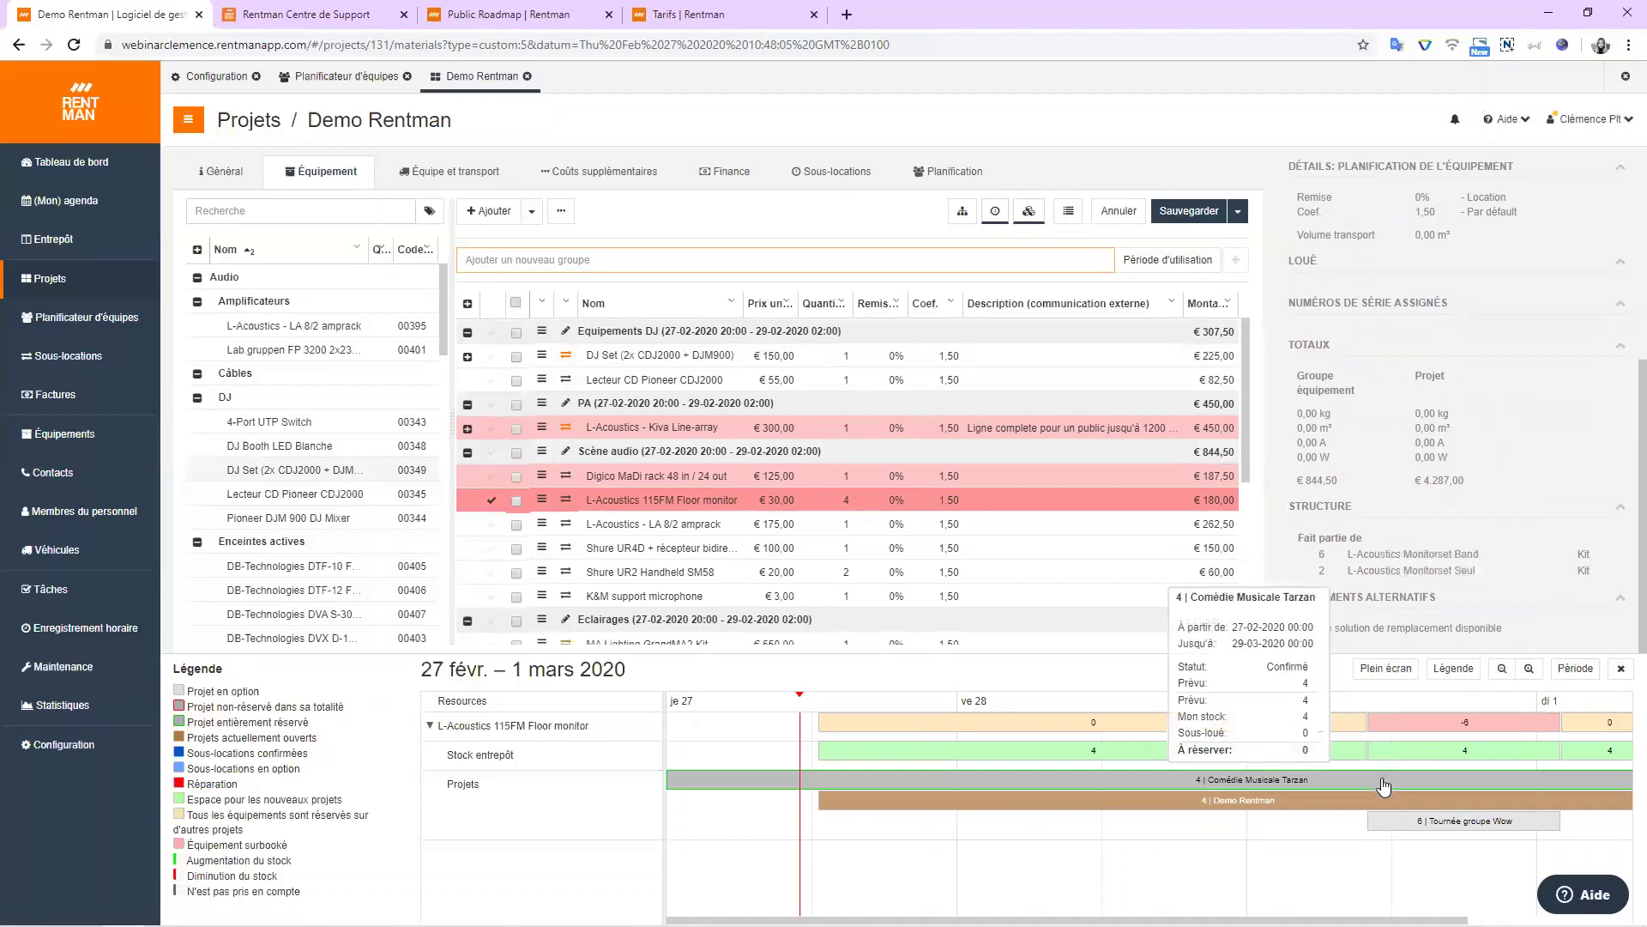
# Inspect the Comédie Musicale Tarzan floor monitor reservation without changes, then close the availability timeline.
pyautogui.click(1384, 784)
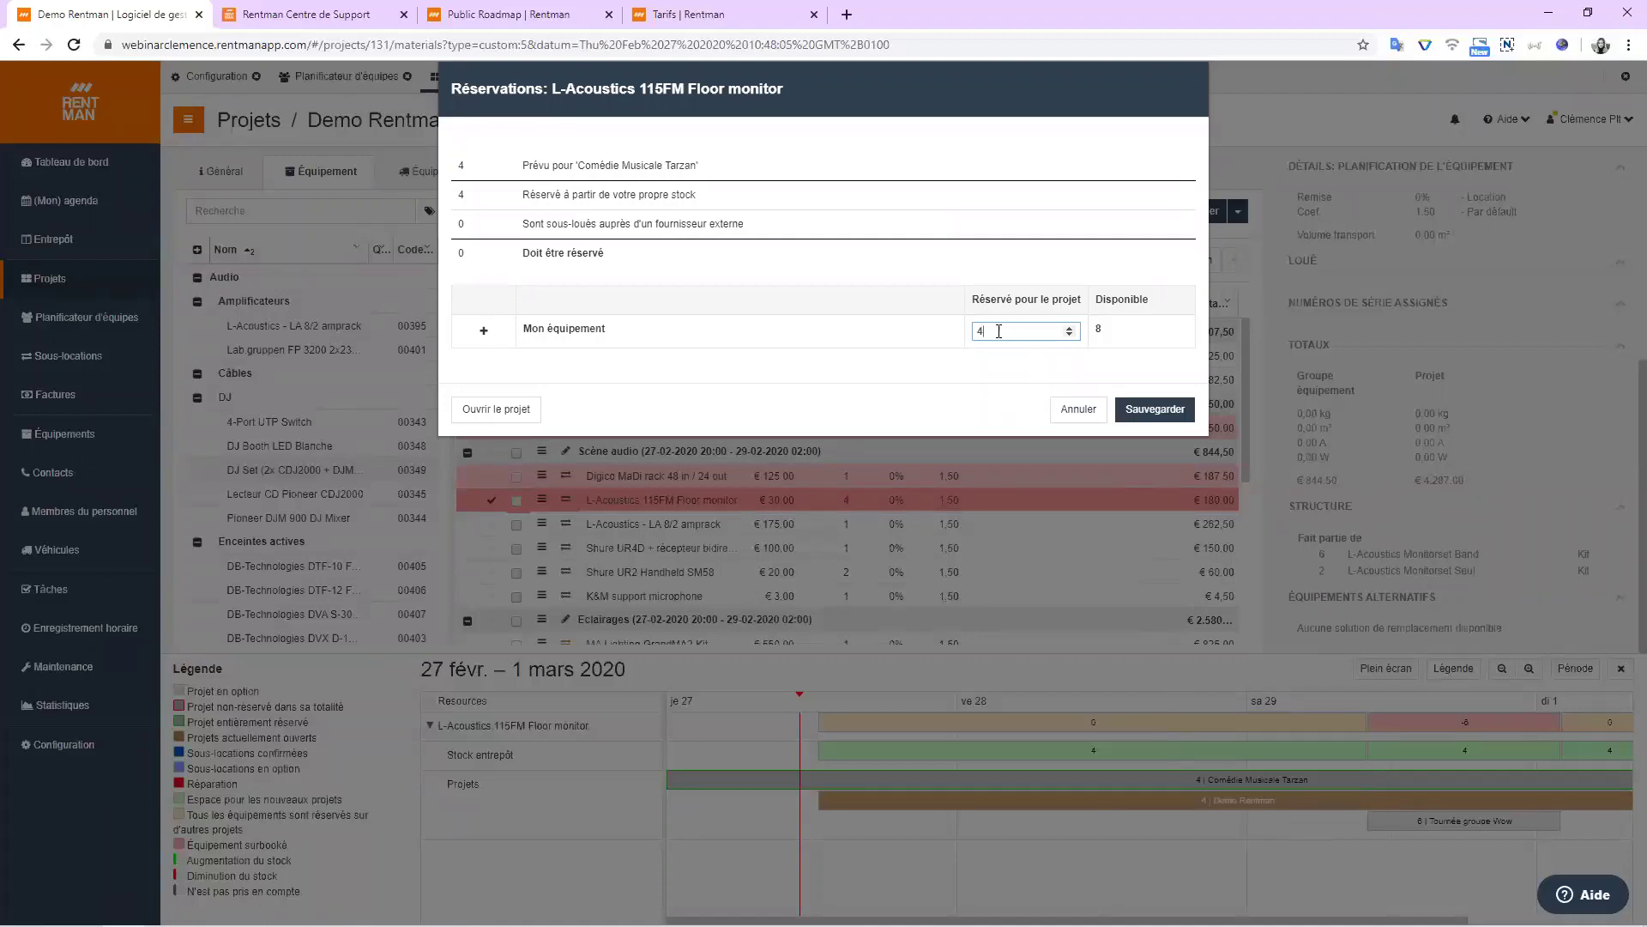
pyautogui.moveTo(1012, 332); pyautogui.dragTo(967, 335)
pyautogui.click(1078, 410)
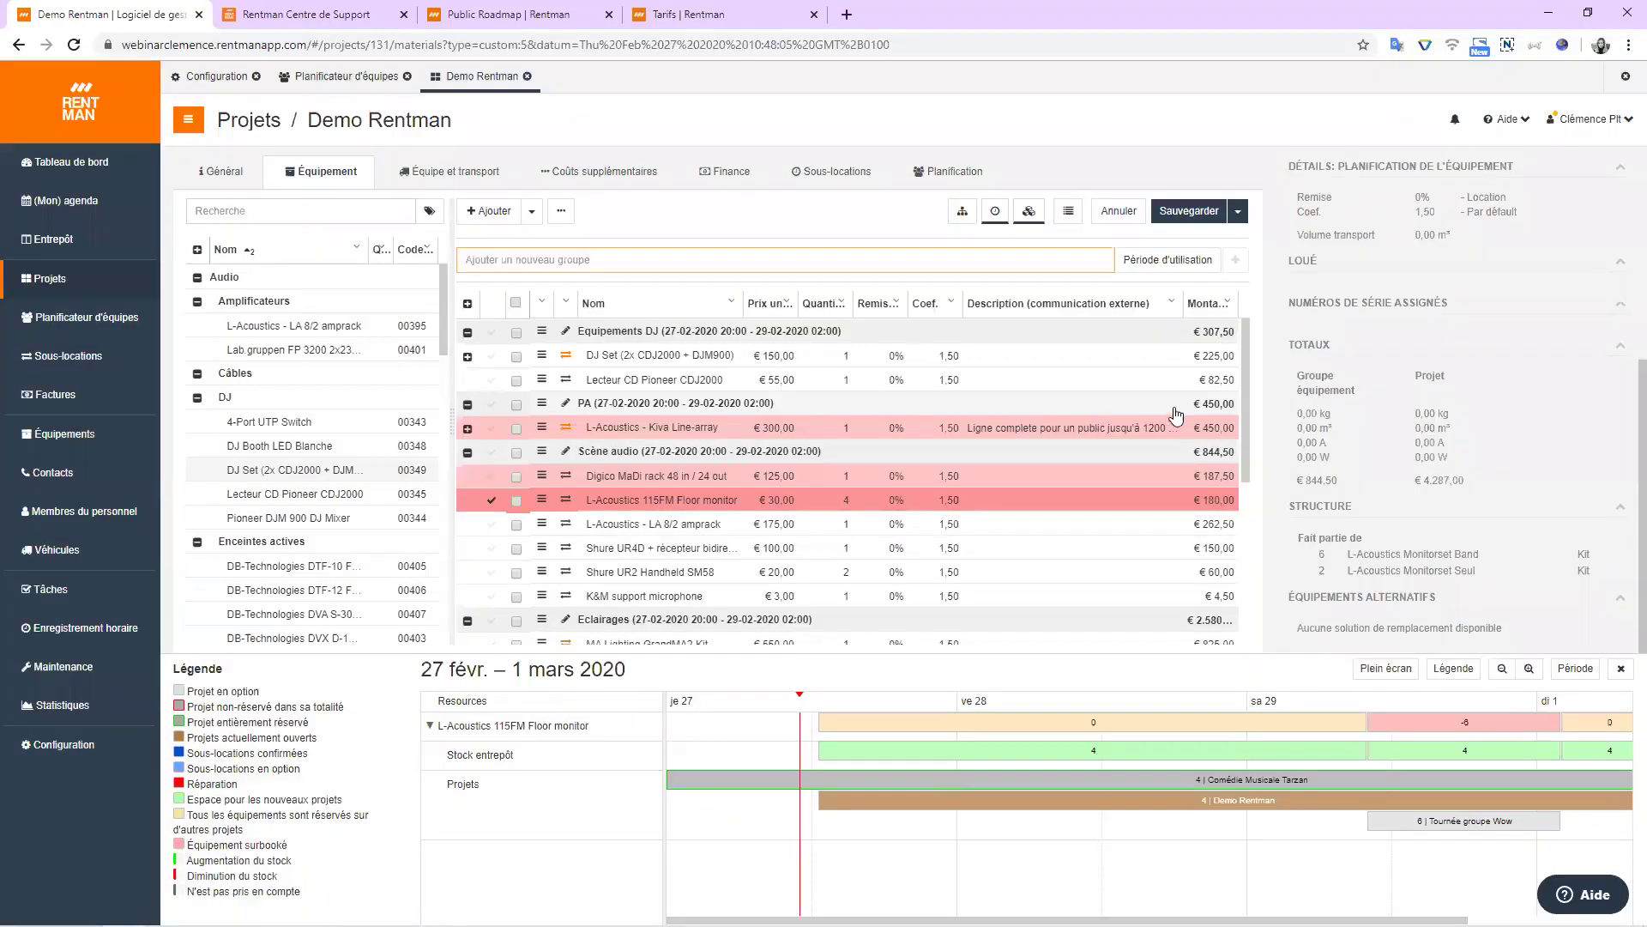
pyautogui.click(1617, 671)
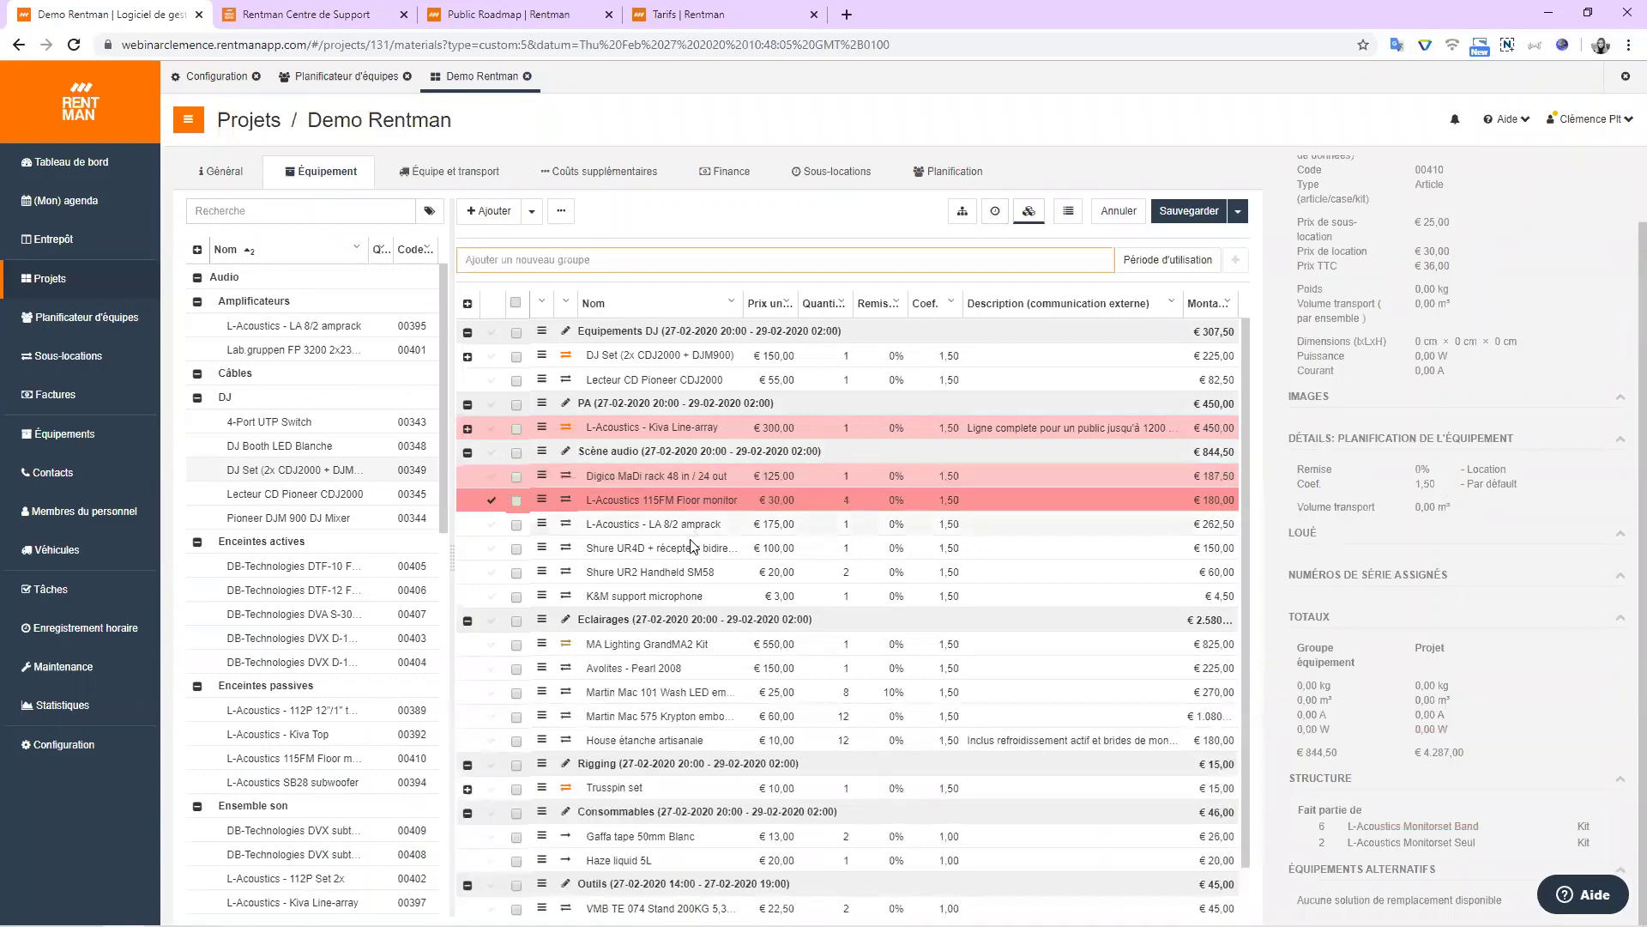
# Create a new sub-hire for the floor monitor shortage via Sous-louer les pénuries.
pyautogui.click(561, 210)
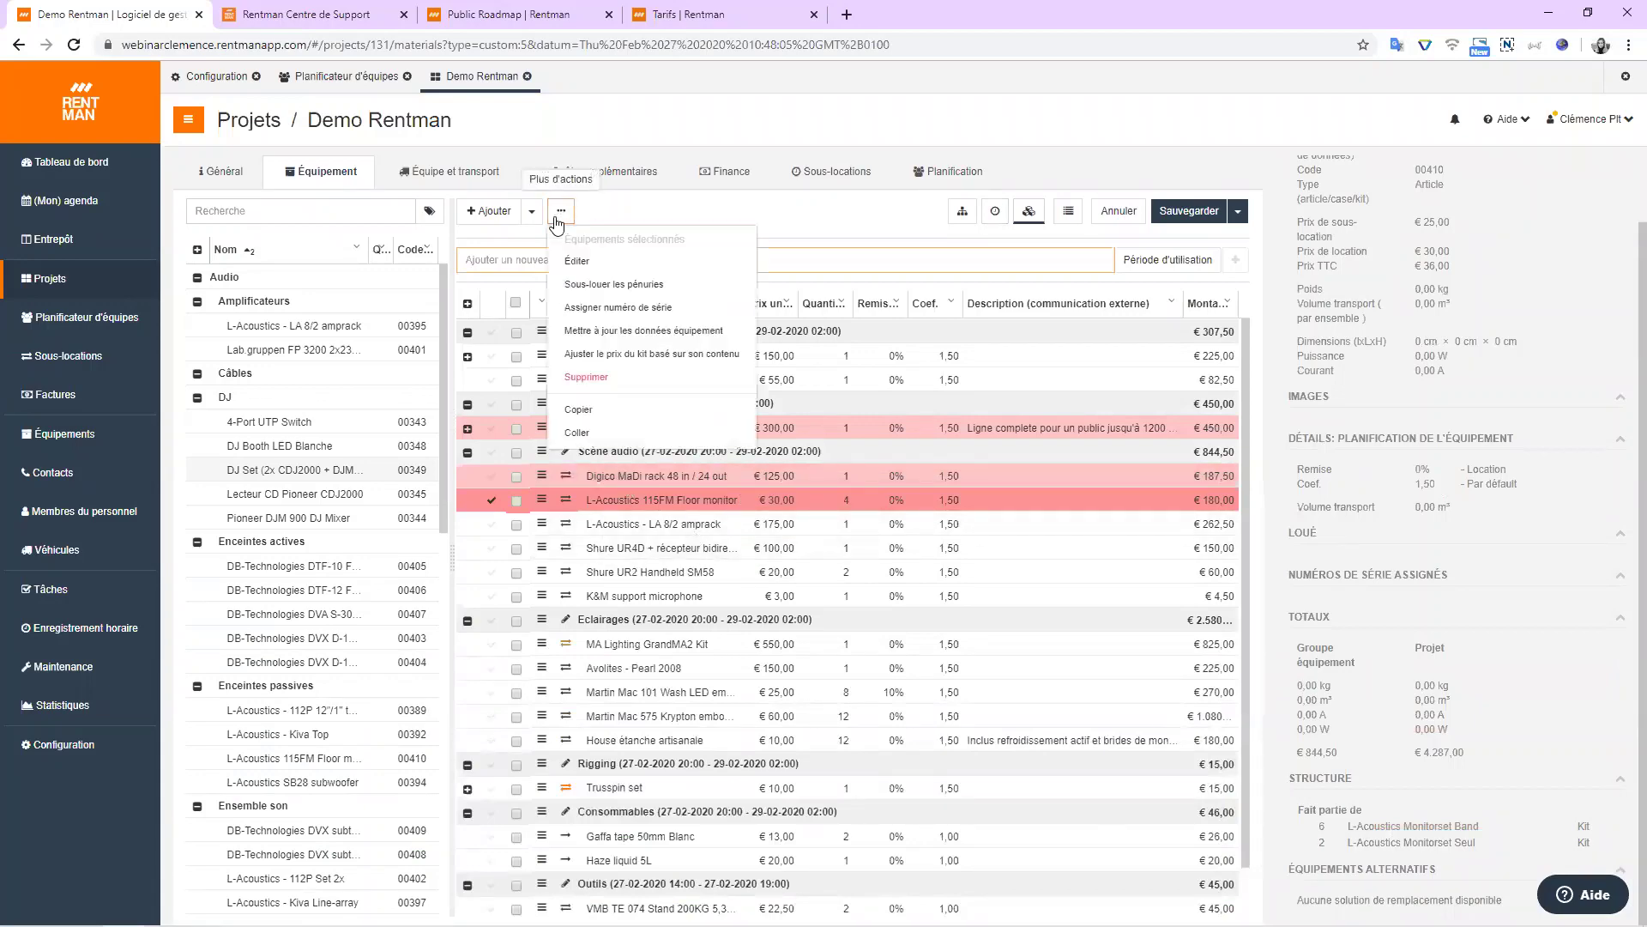
pyautogui.click(591, 285)
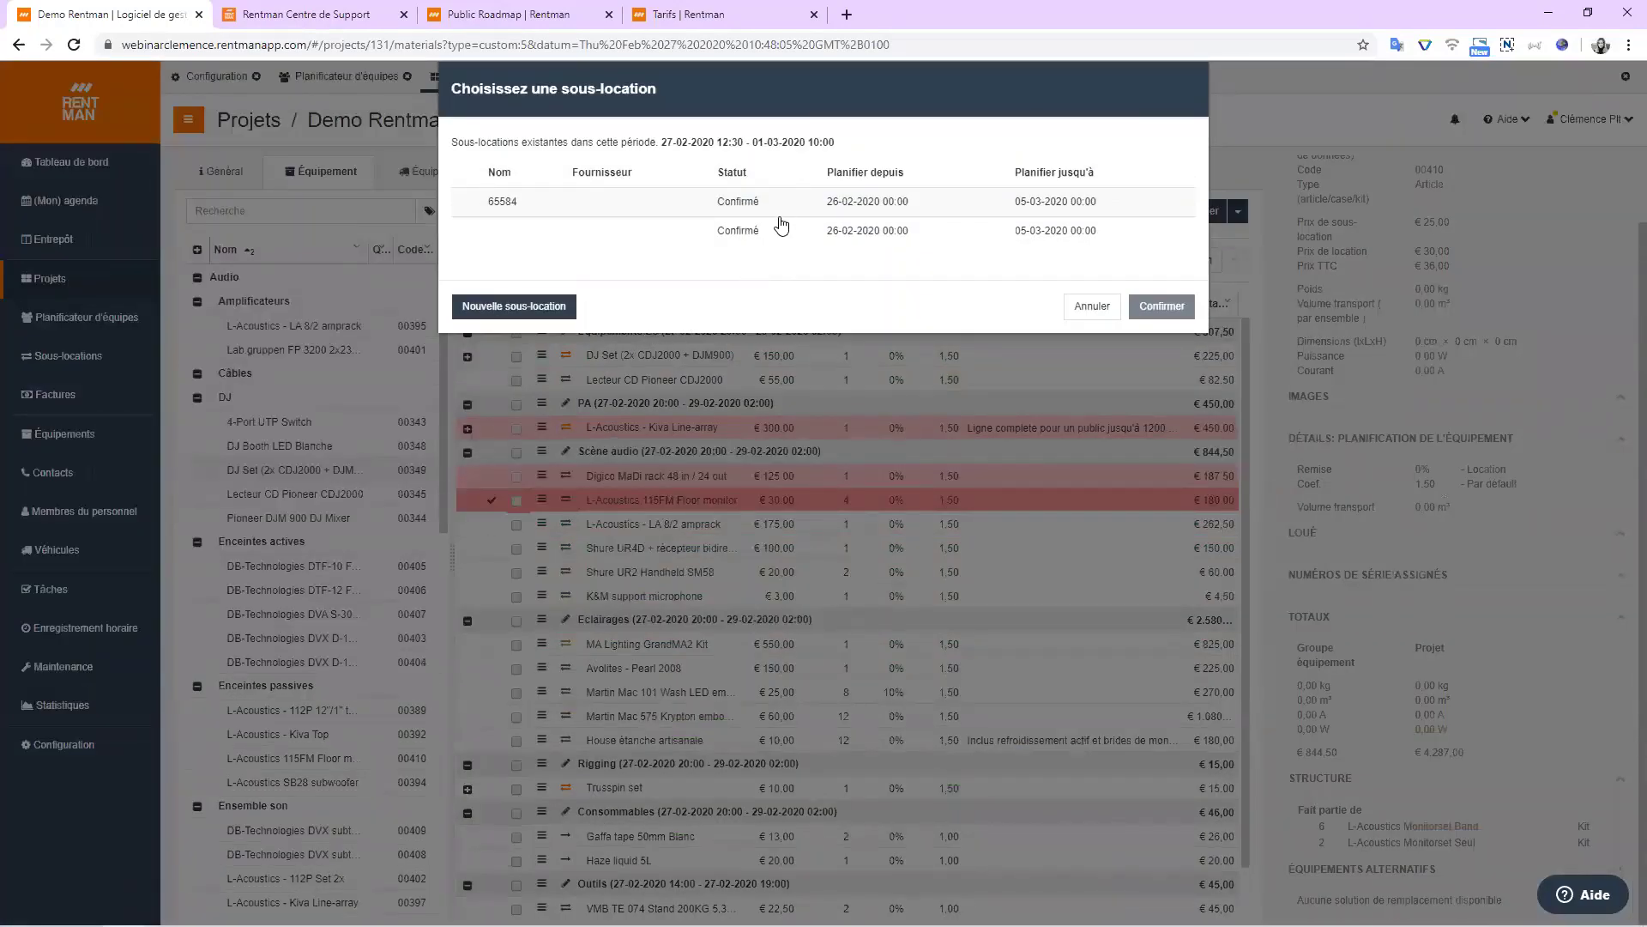
pyautogui.click(529, 307)
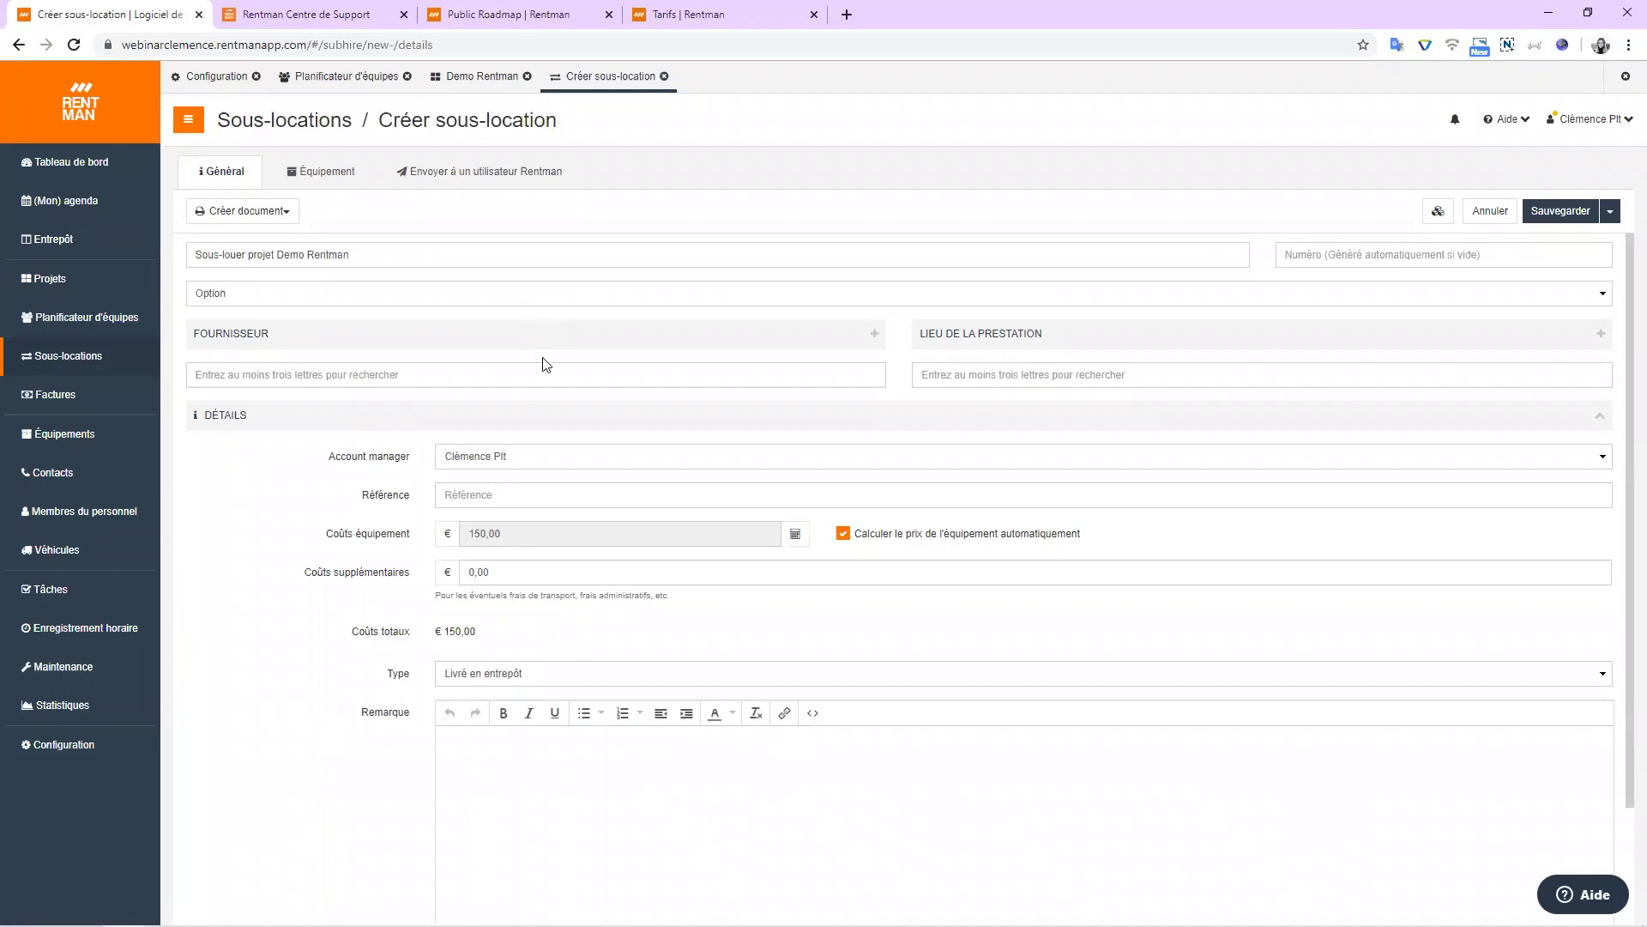
# Review the sub-hire's Équipement and Envoyer à un utilisateur Rentman tabs, then list Créer document templates.
pyautogui.scroll(-2, 573, 384)
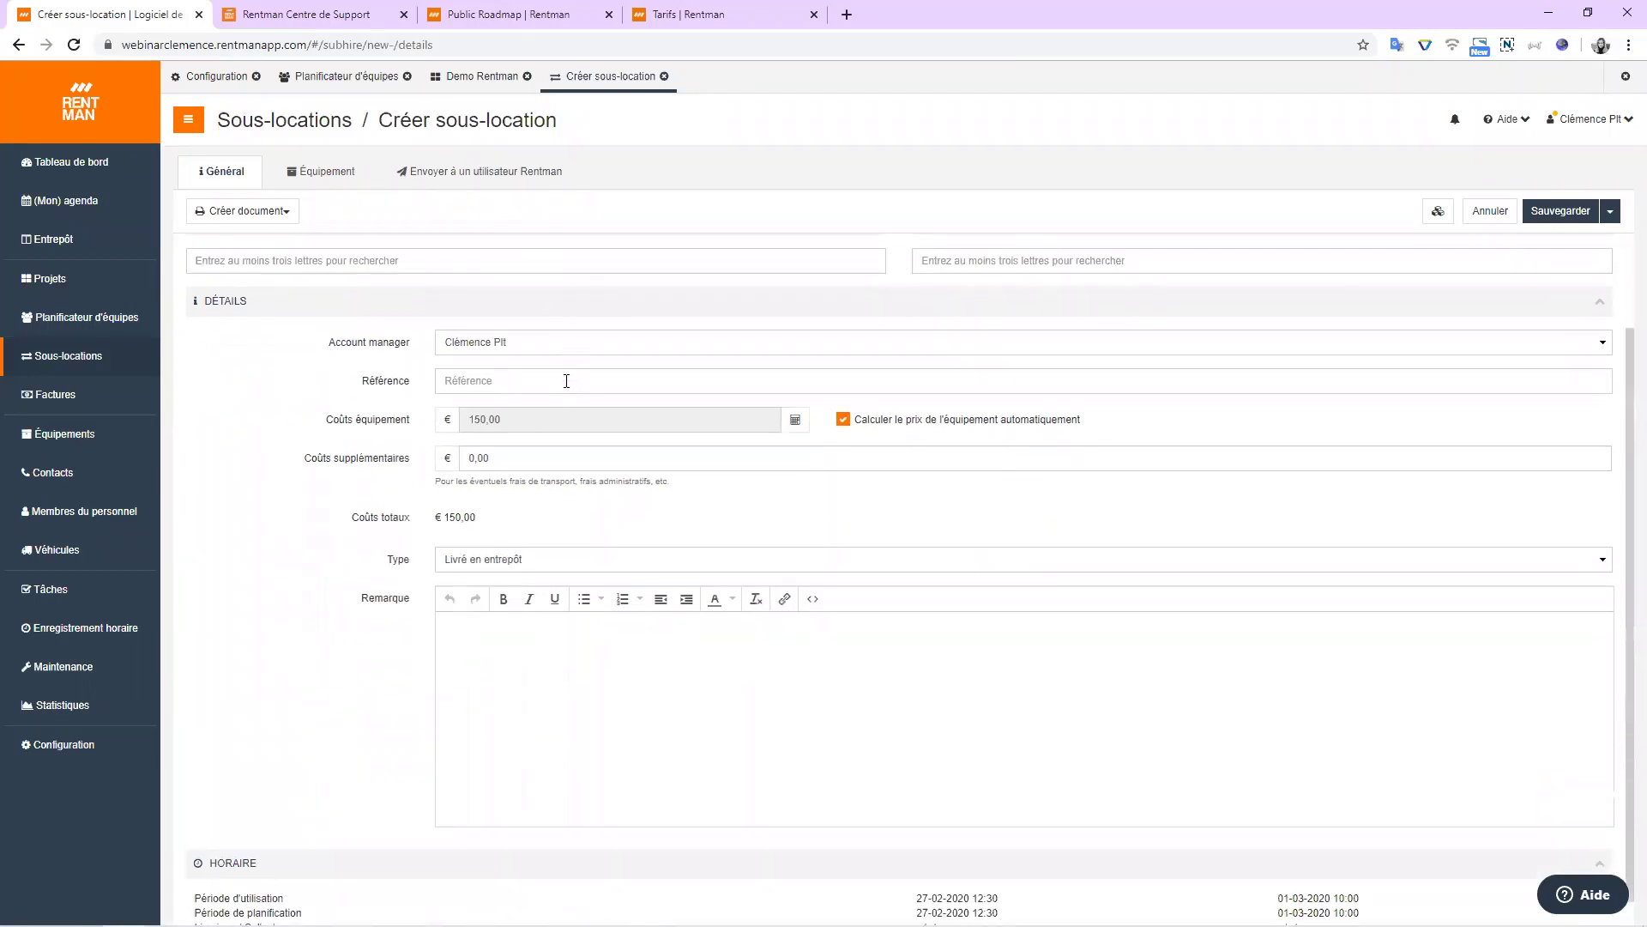
pyautogui.scroll(2, 549, 393)
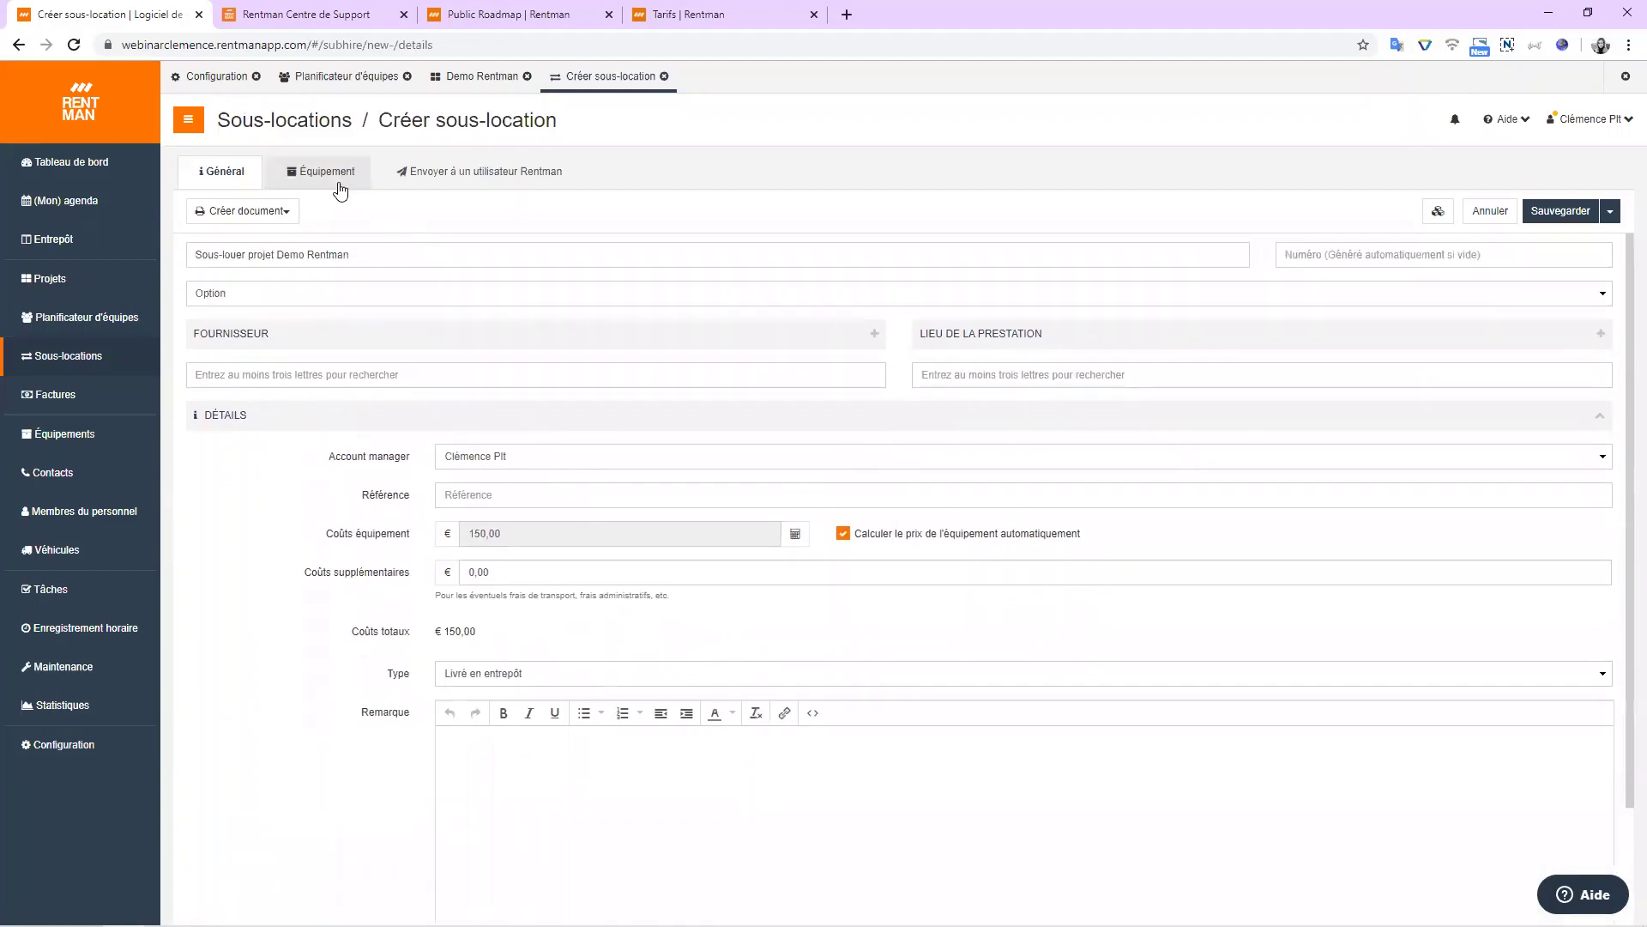
pyautogui.click(335, 182)
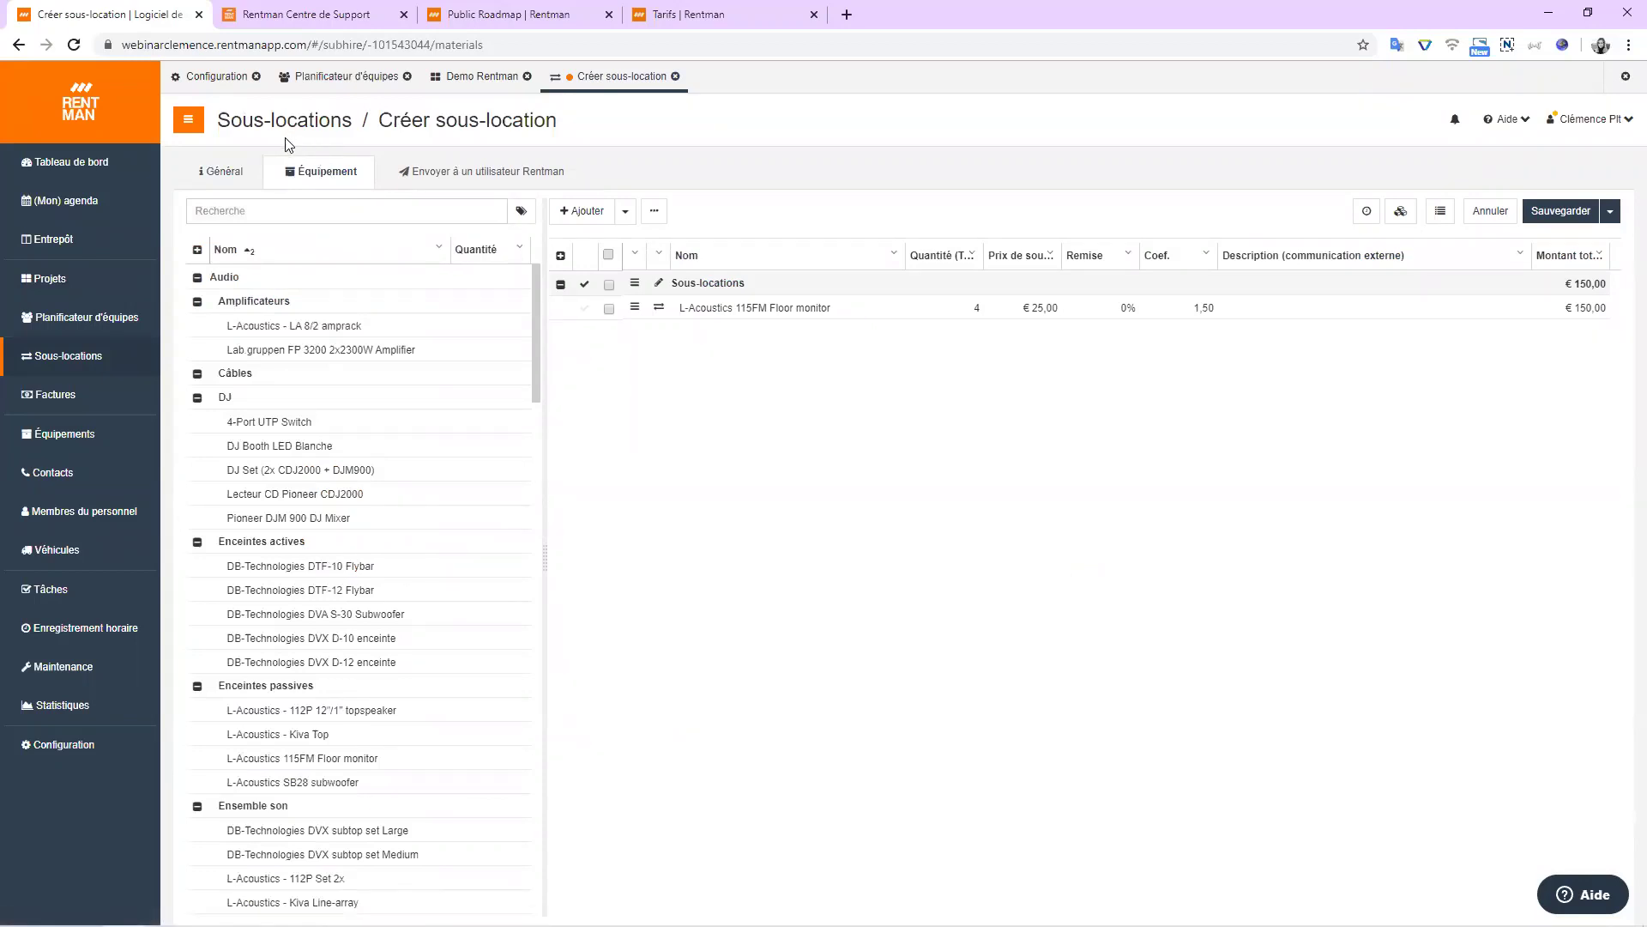
pyautogui.click(517, 182)
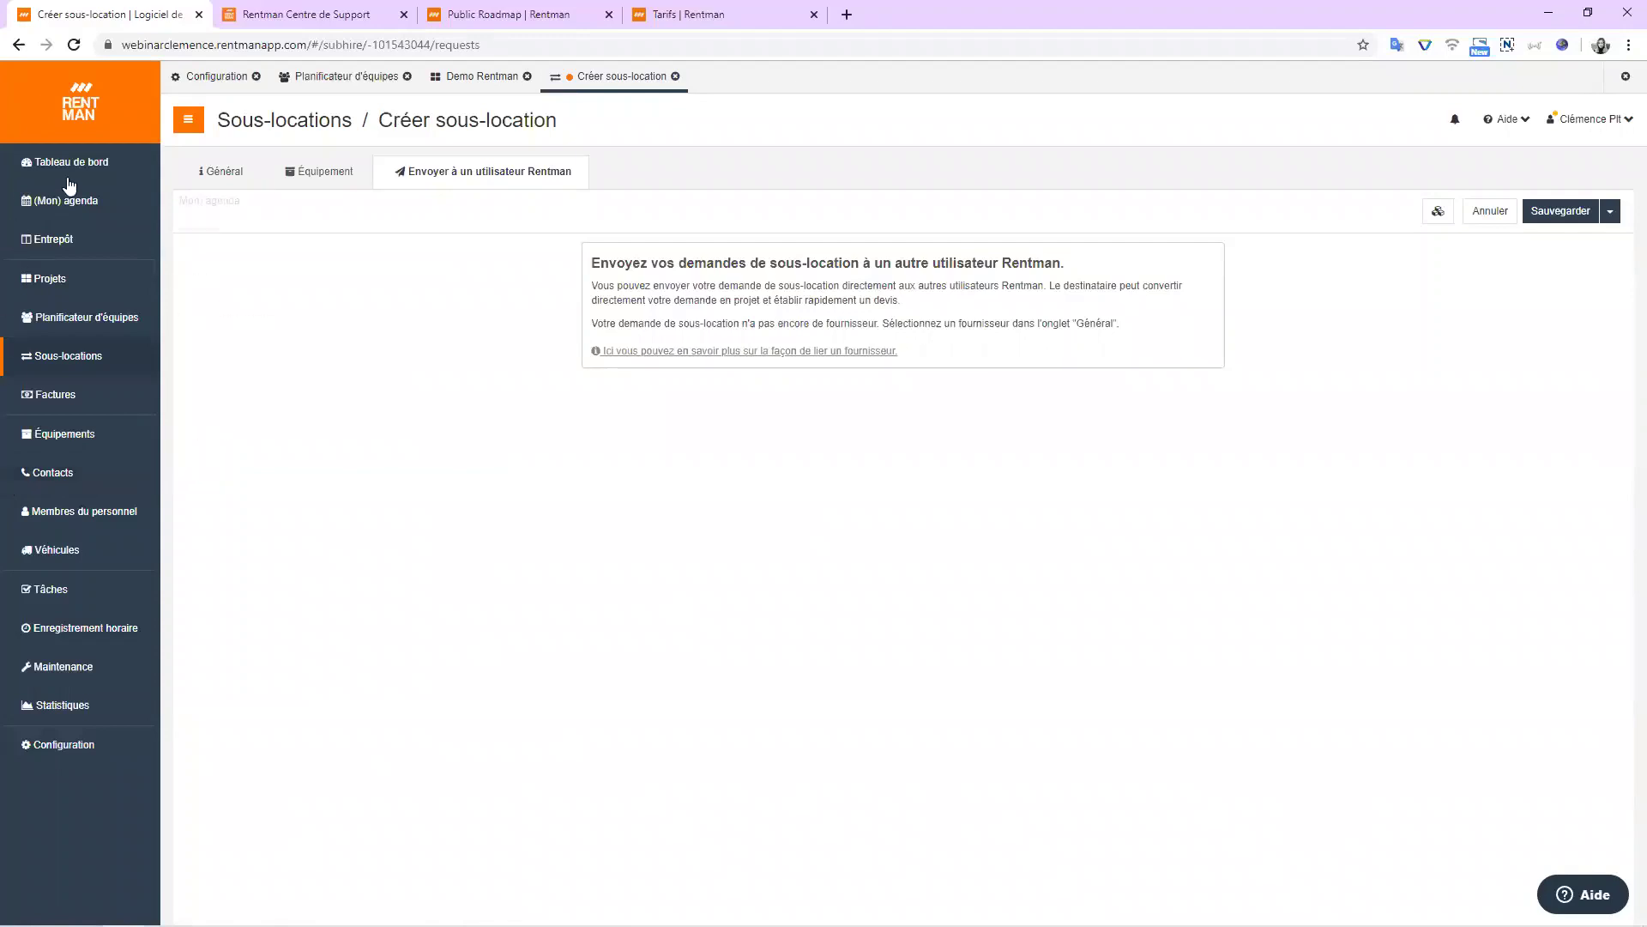
pyautogui.click(221, 172)
pyautogui.click(246, 214)
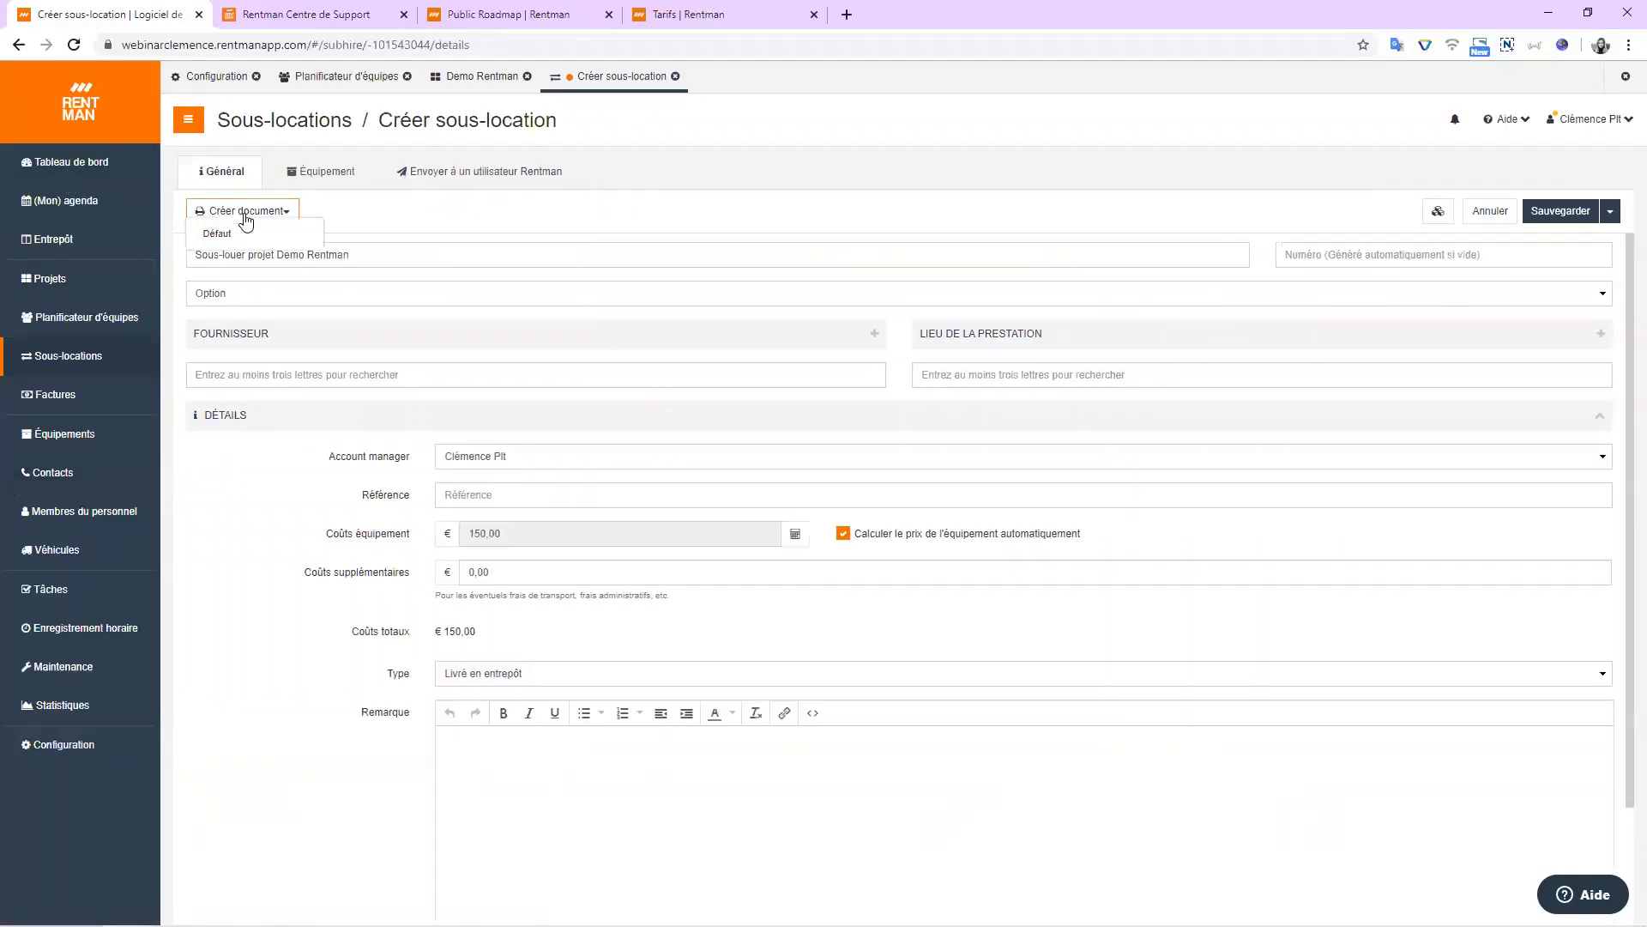
# Generate the Défaut document for sub-hire 1001, review its 4 floor monitors, and close the preview.
pyautogui.click(222, 240)
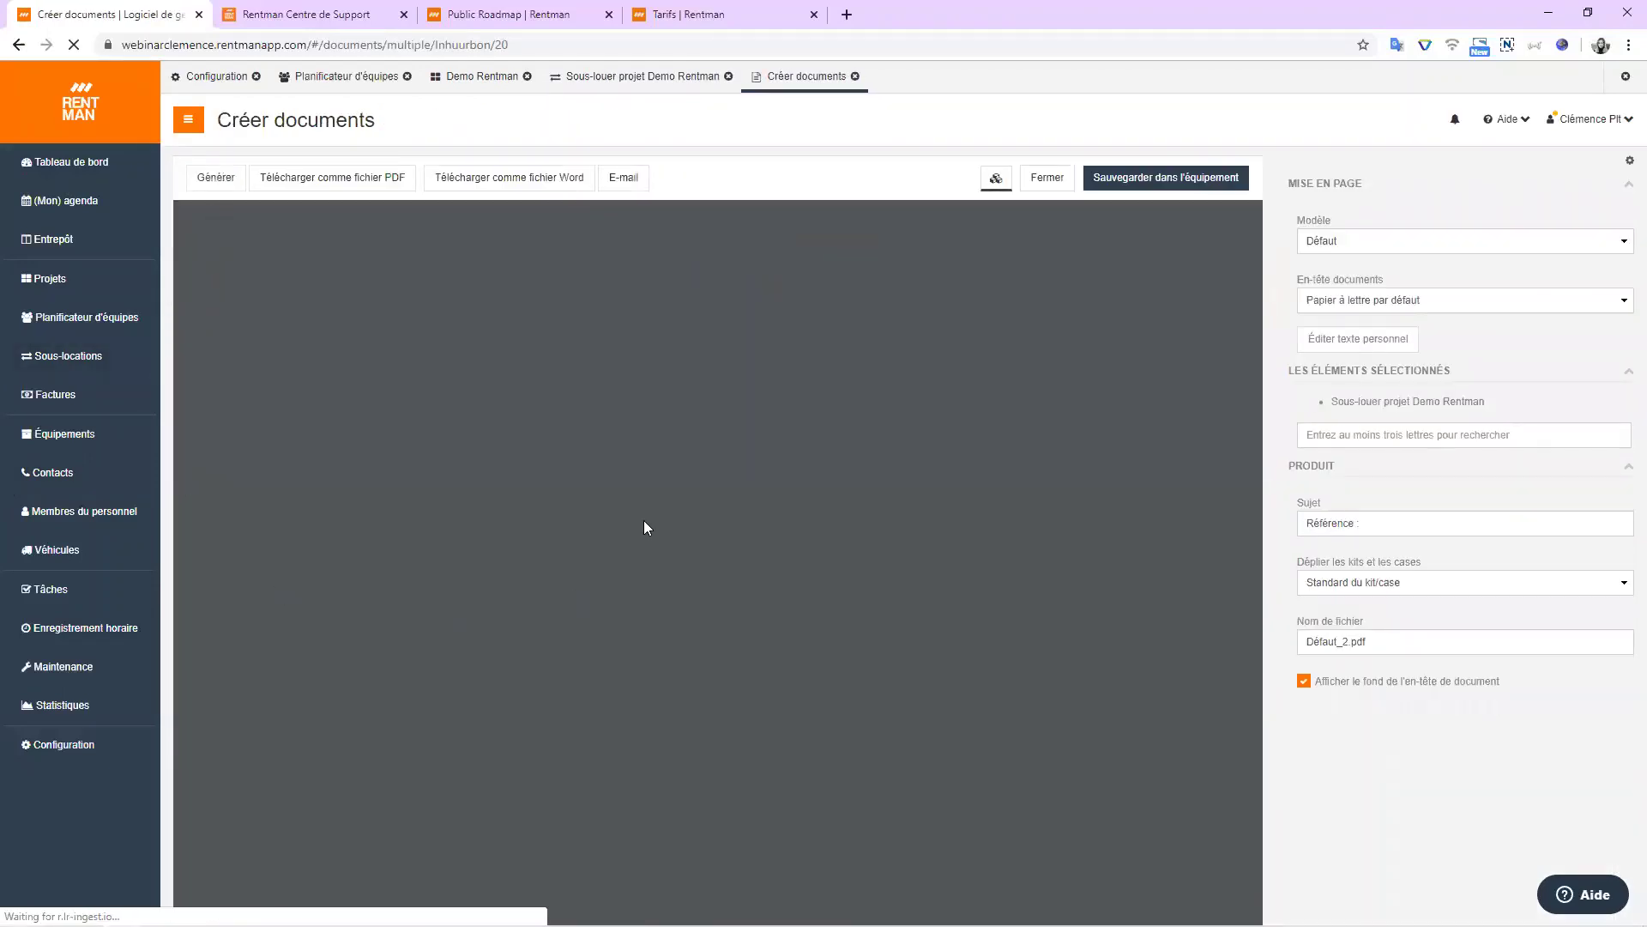
pyautogui.scroll(-3, 655, 399)
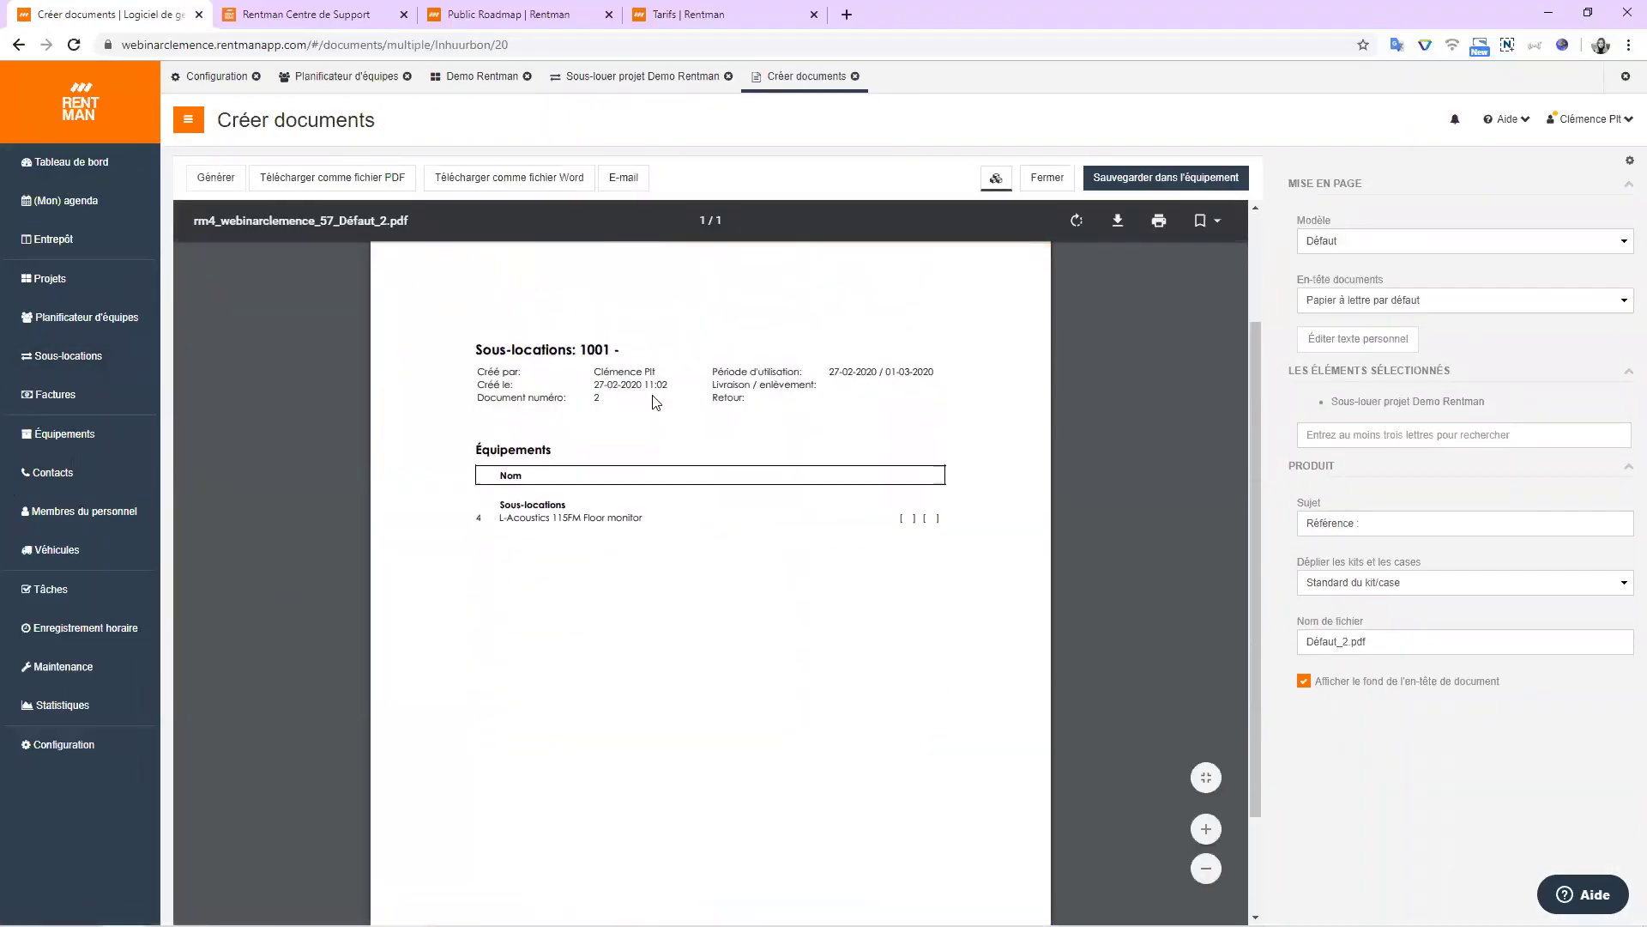
pyautogui.scroll(3, 655, 353)
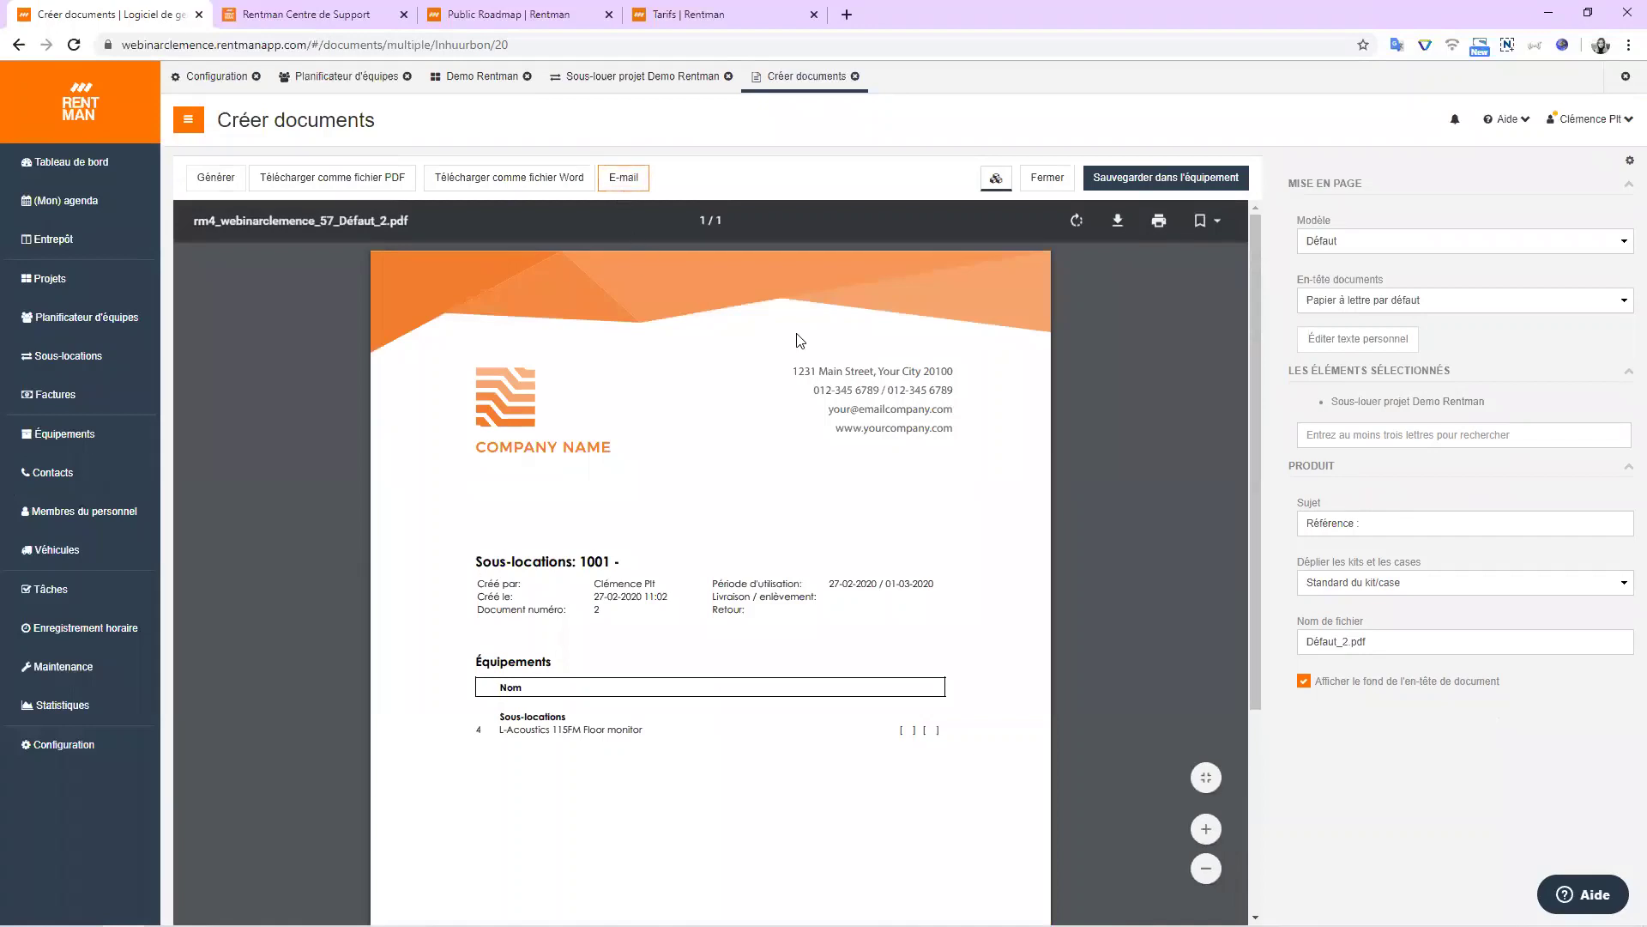
pyautogui.click(1033, 186)
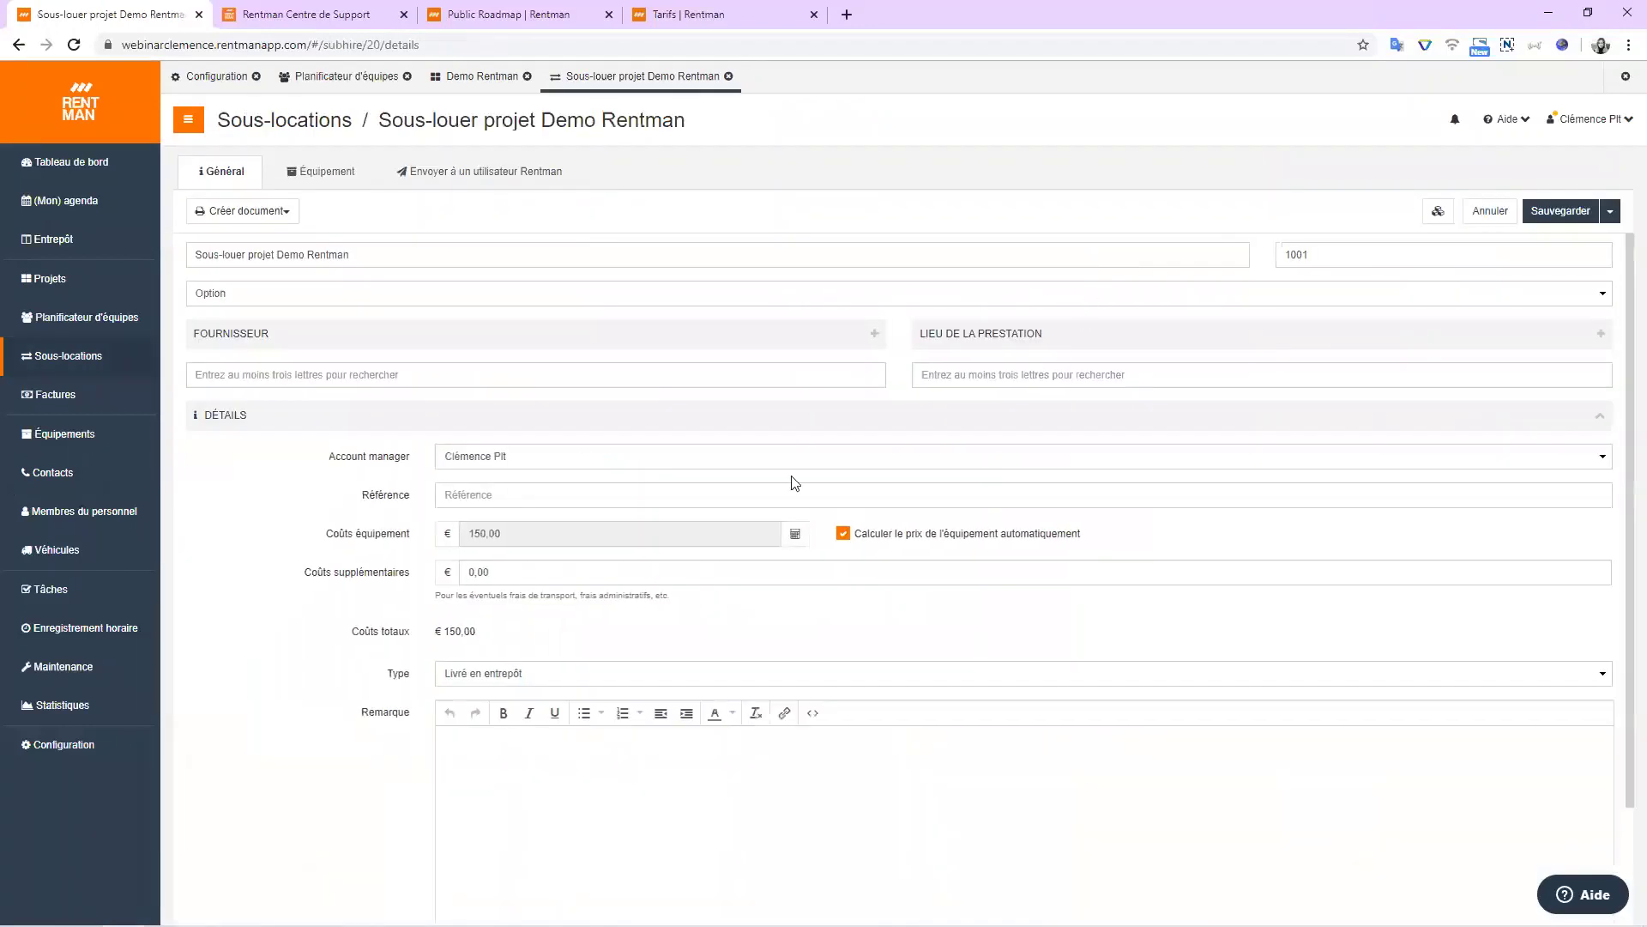
# Mark sub-hire 1001 as Confirmé, save it, and check it in the Sous-locations list.
pyautogui.click(230, 296)
pyautogui.click(245, 366)
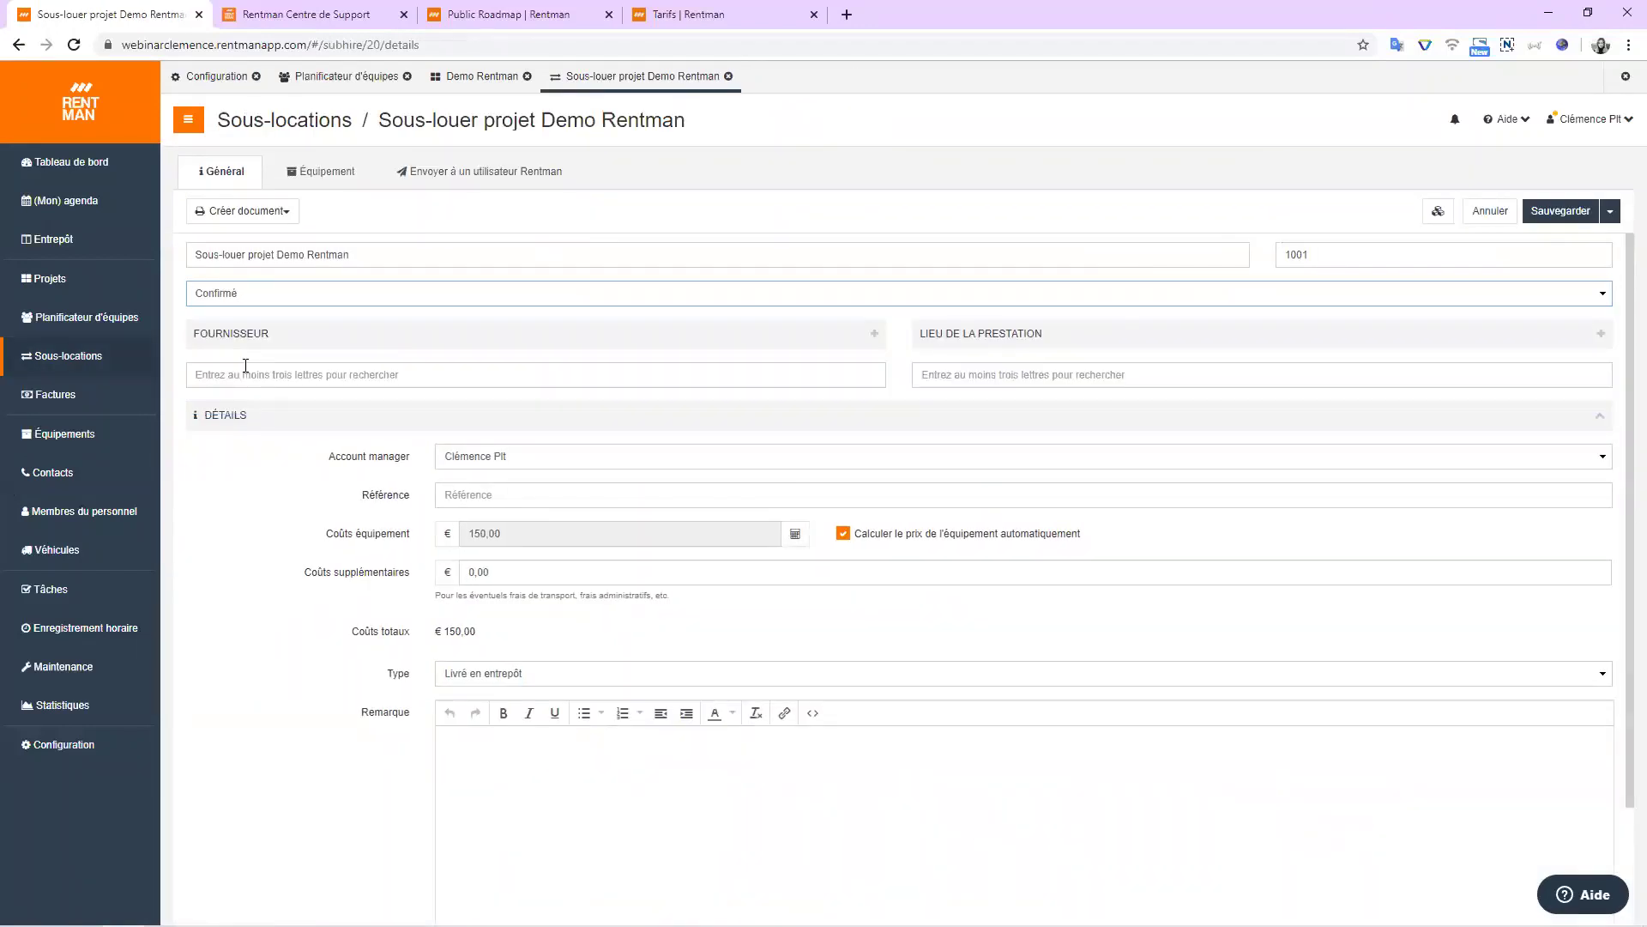
pyautogui.click(1579, 214)
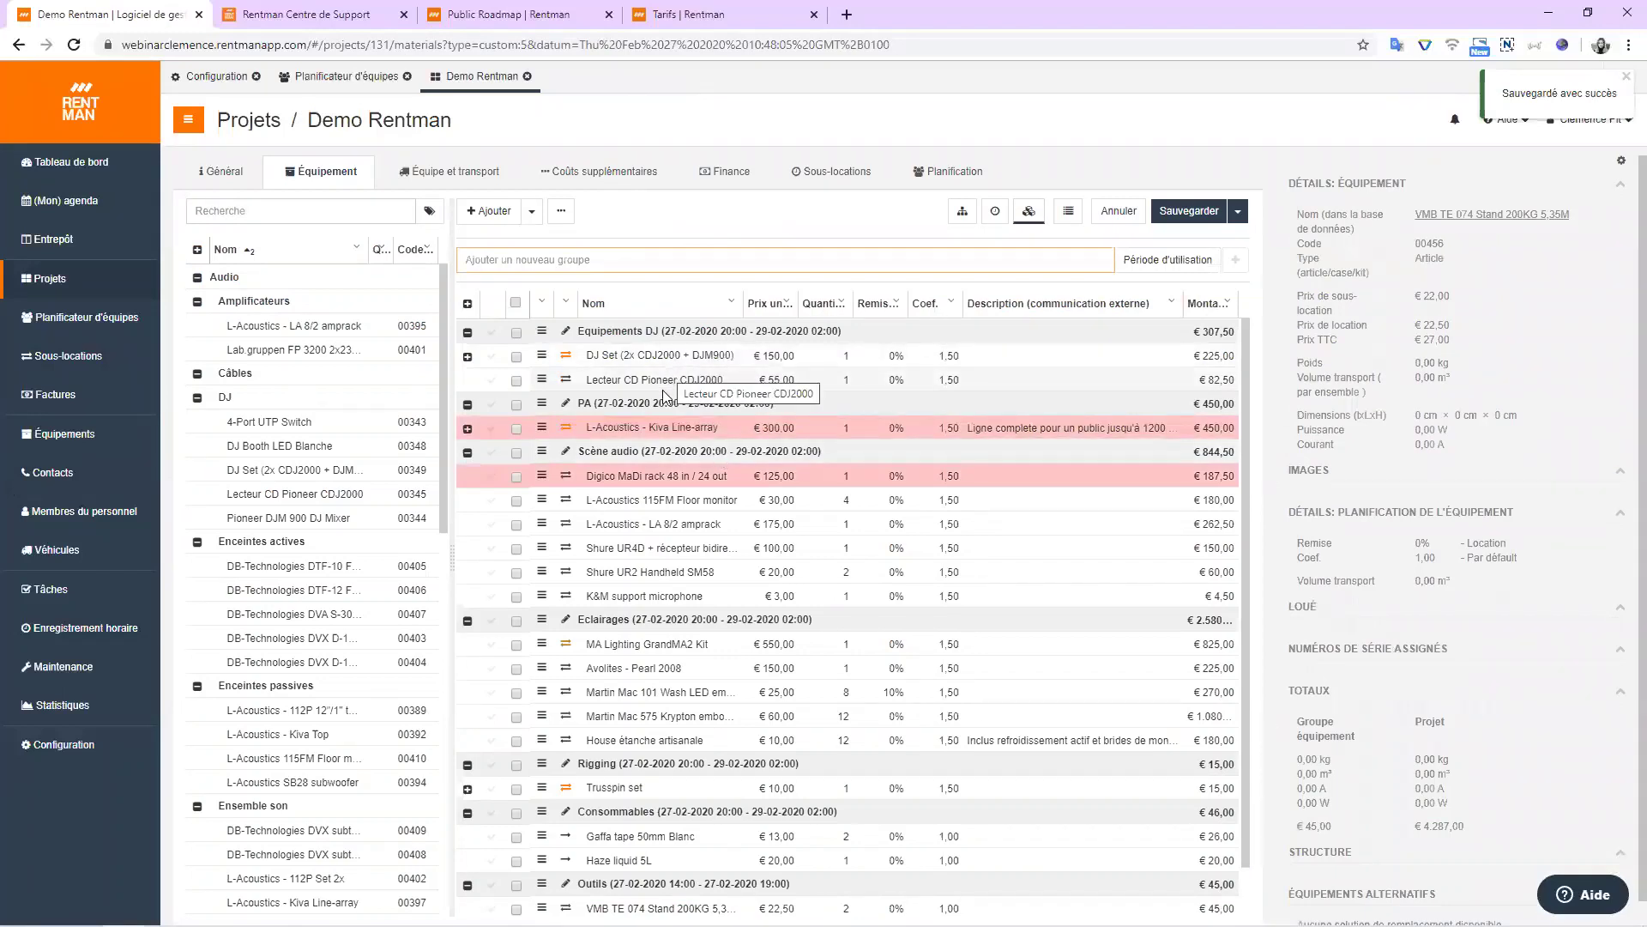
pyautogui.click(66, 358)
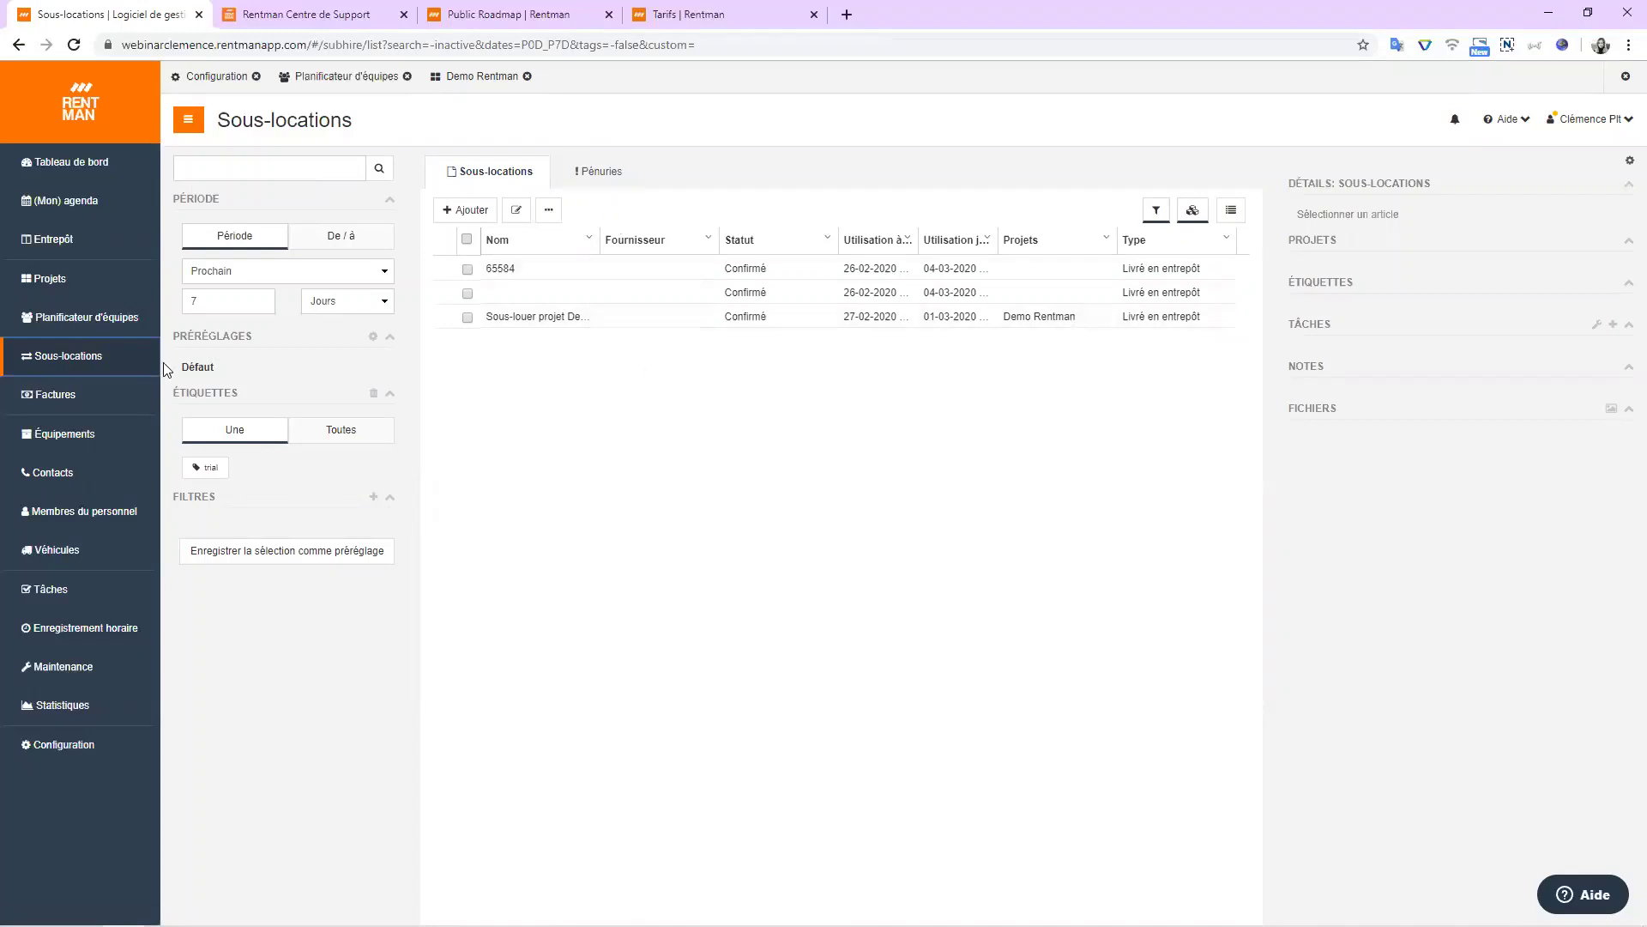
# Review the Pénuries shortage list, toggling select-all on and off, then return to Demo Rentman.
pyautogui.click(610, 175)
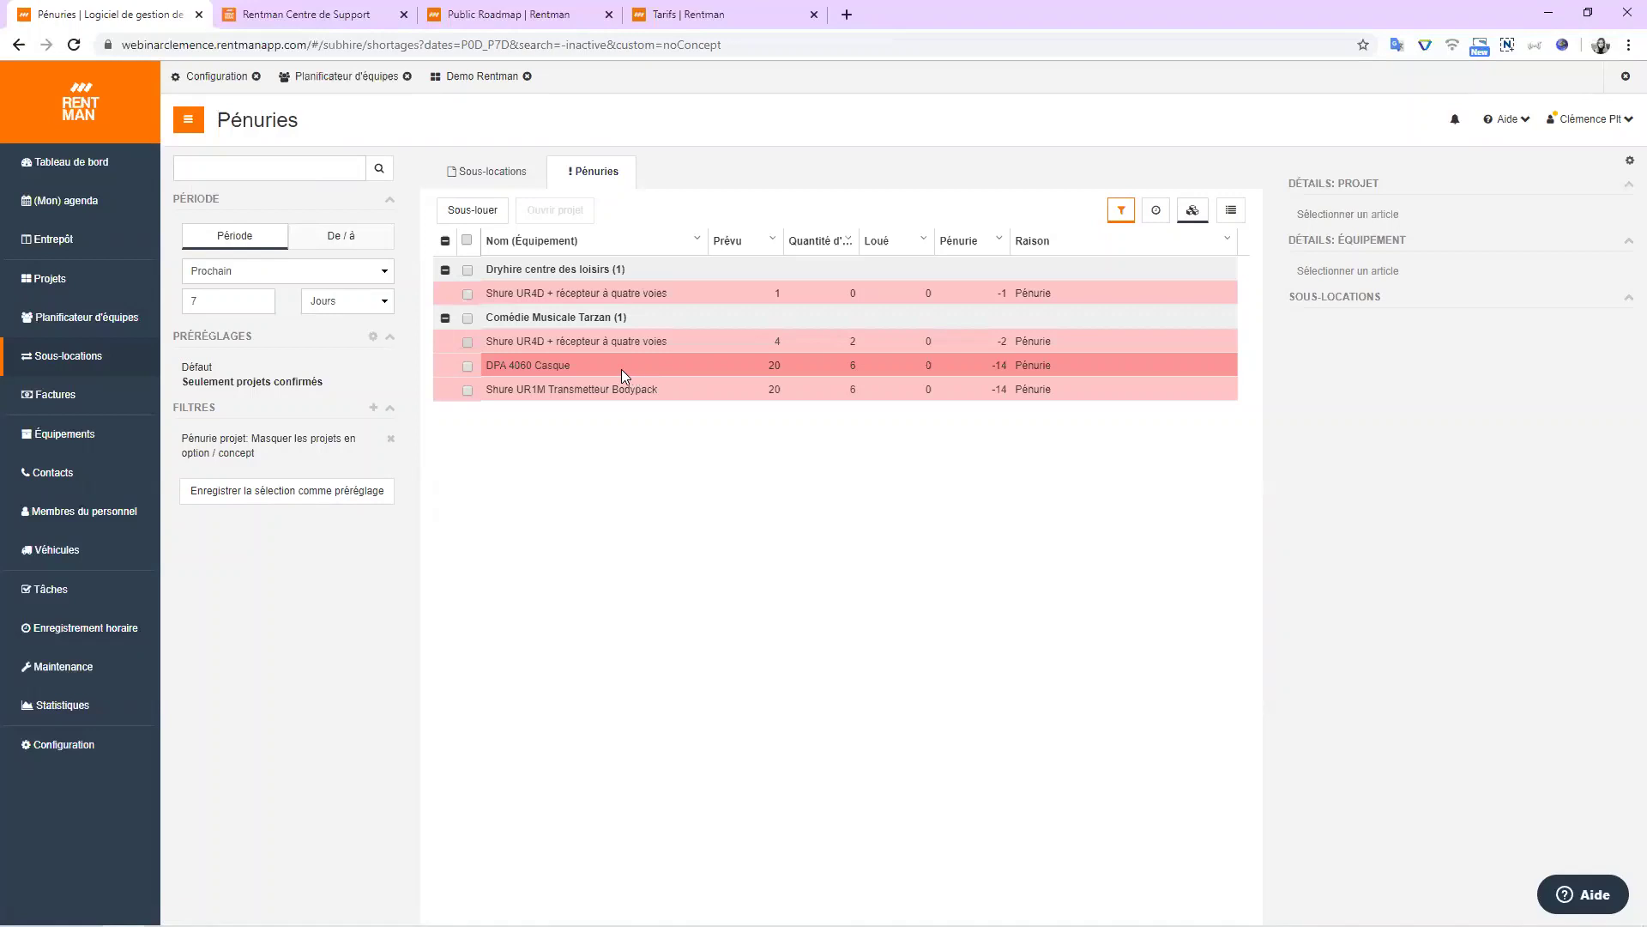
pyautogui.click(467, 242)
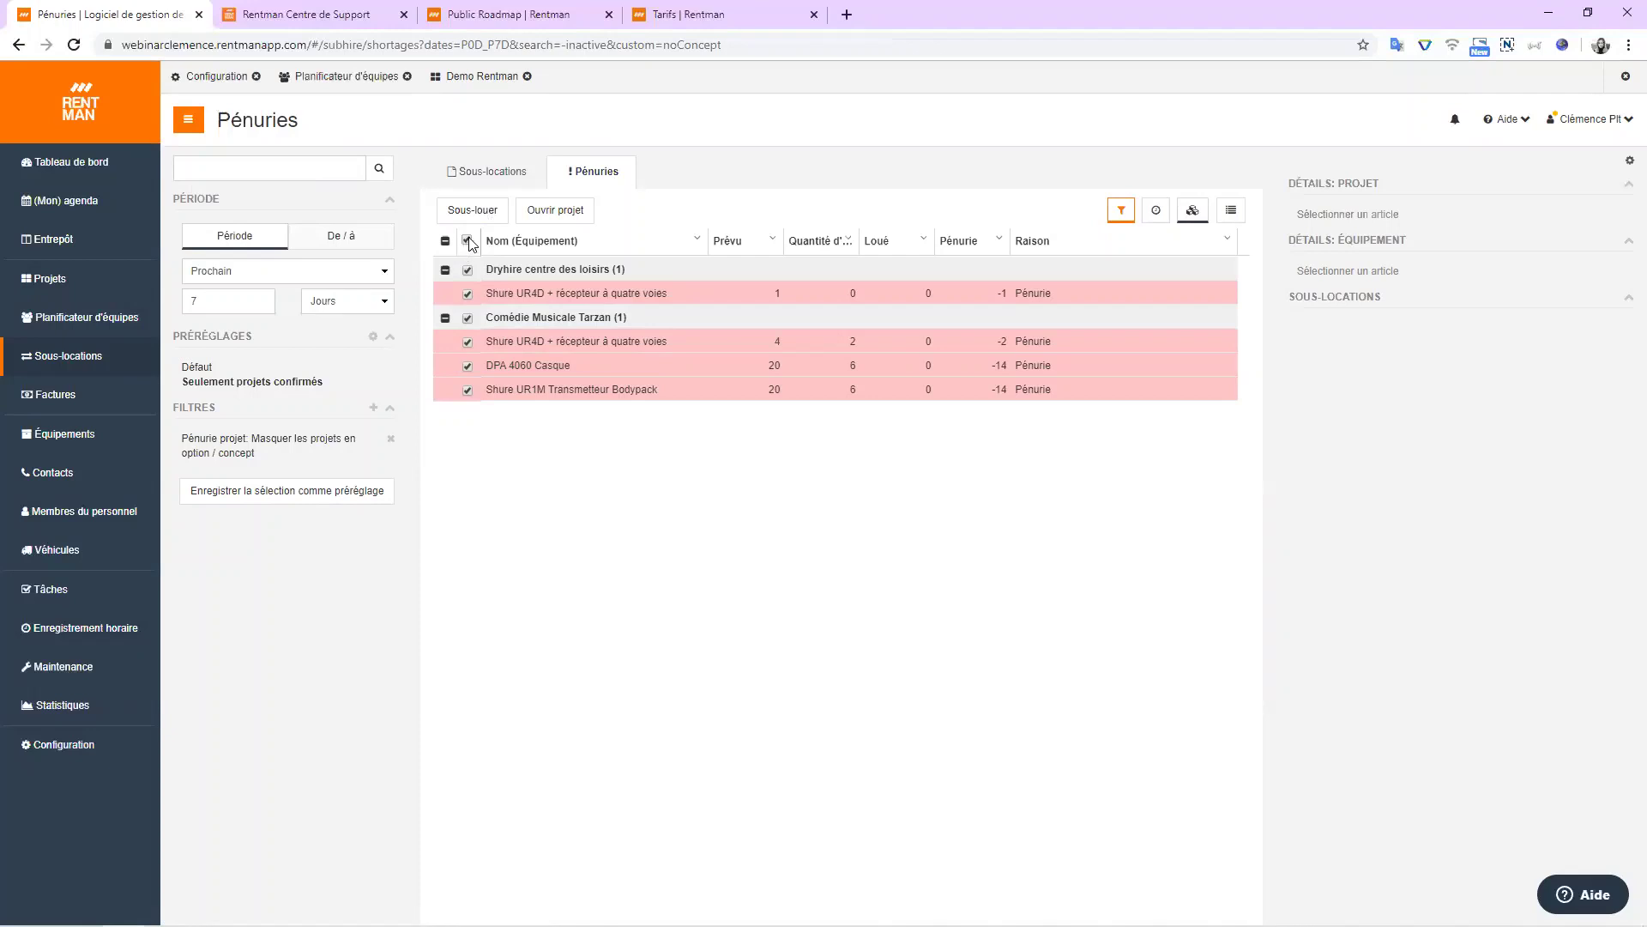
pyautogui.click(467, 241)
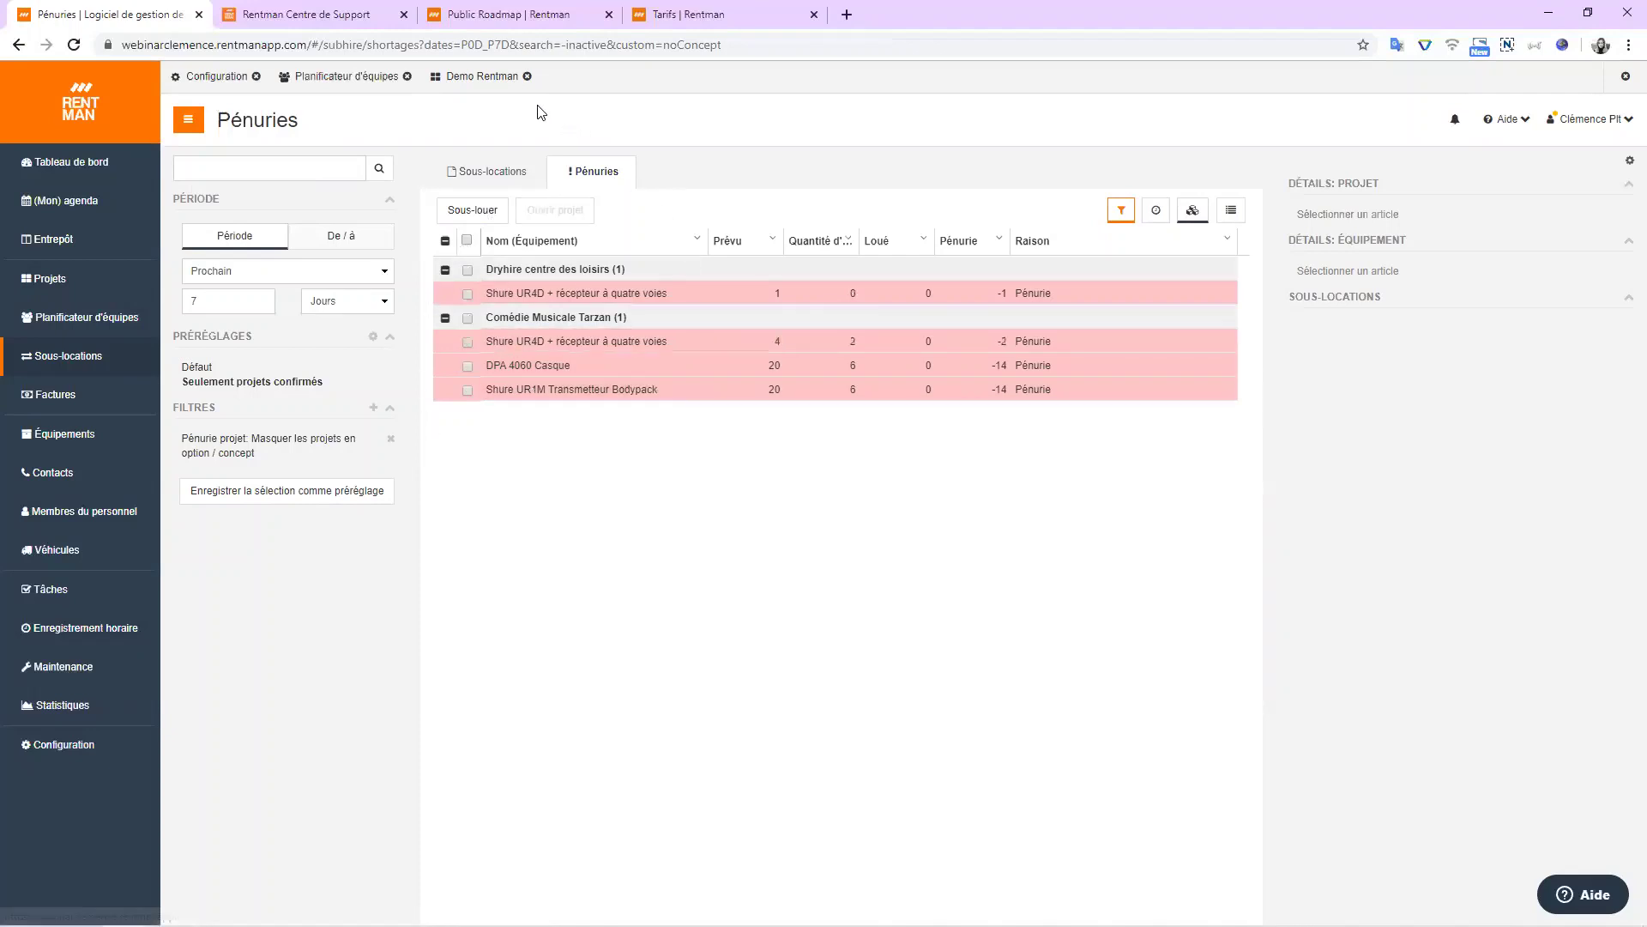
pyautogui.click(436, 76)
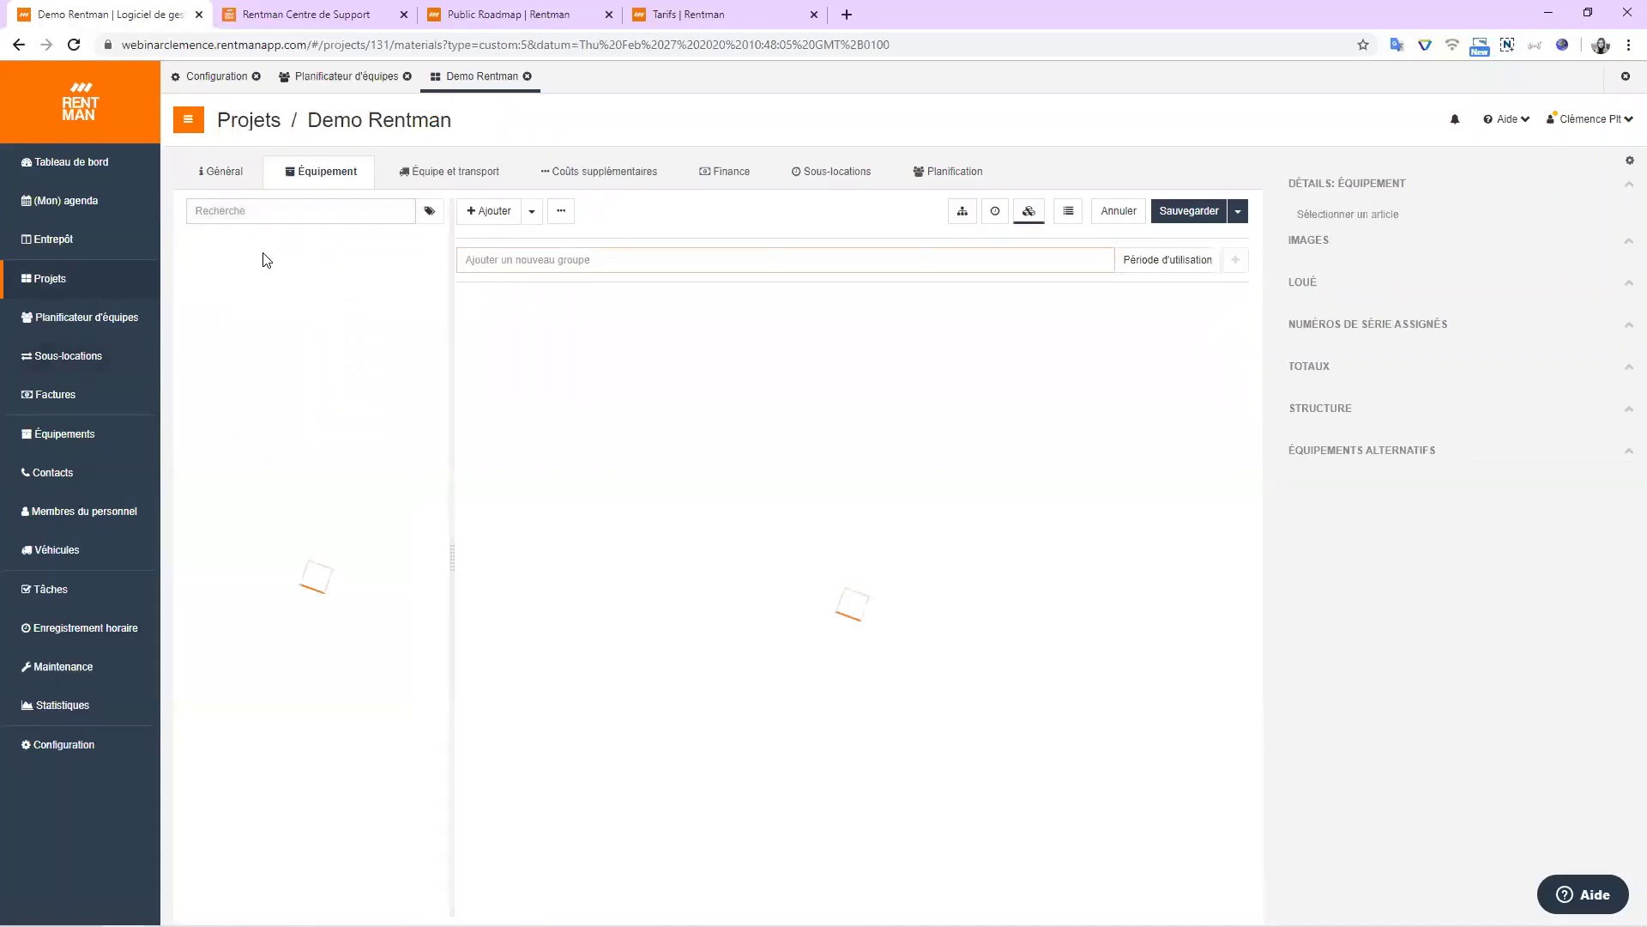
# Show the Demo Rentman project's Équipe et transport crew and transport groups.
pyautogui.scroll(-1, 1279, 359)
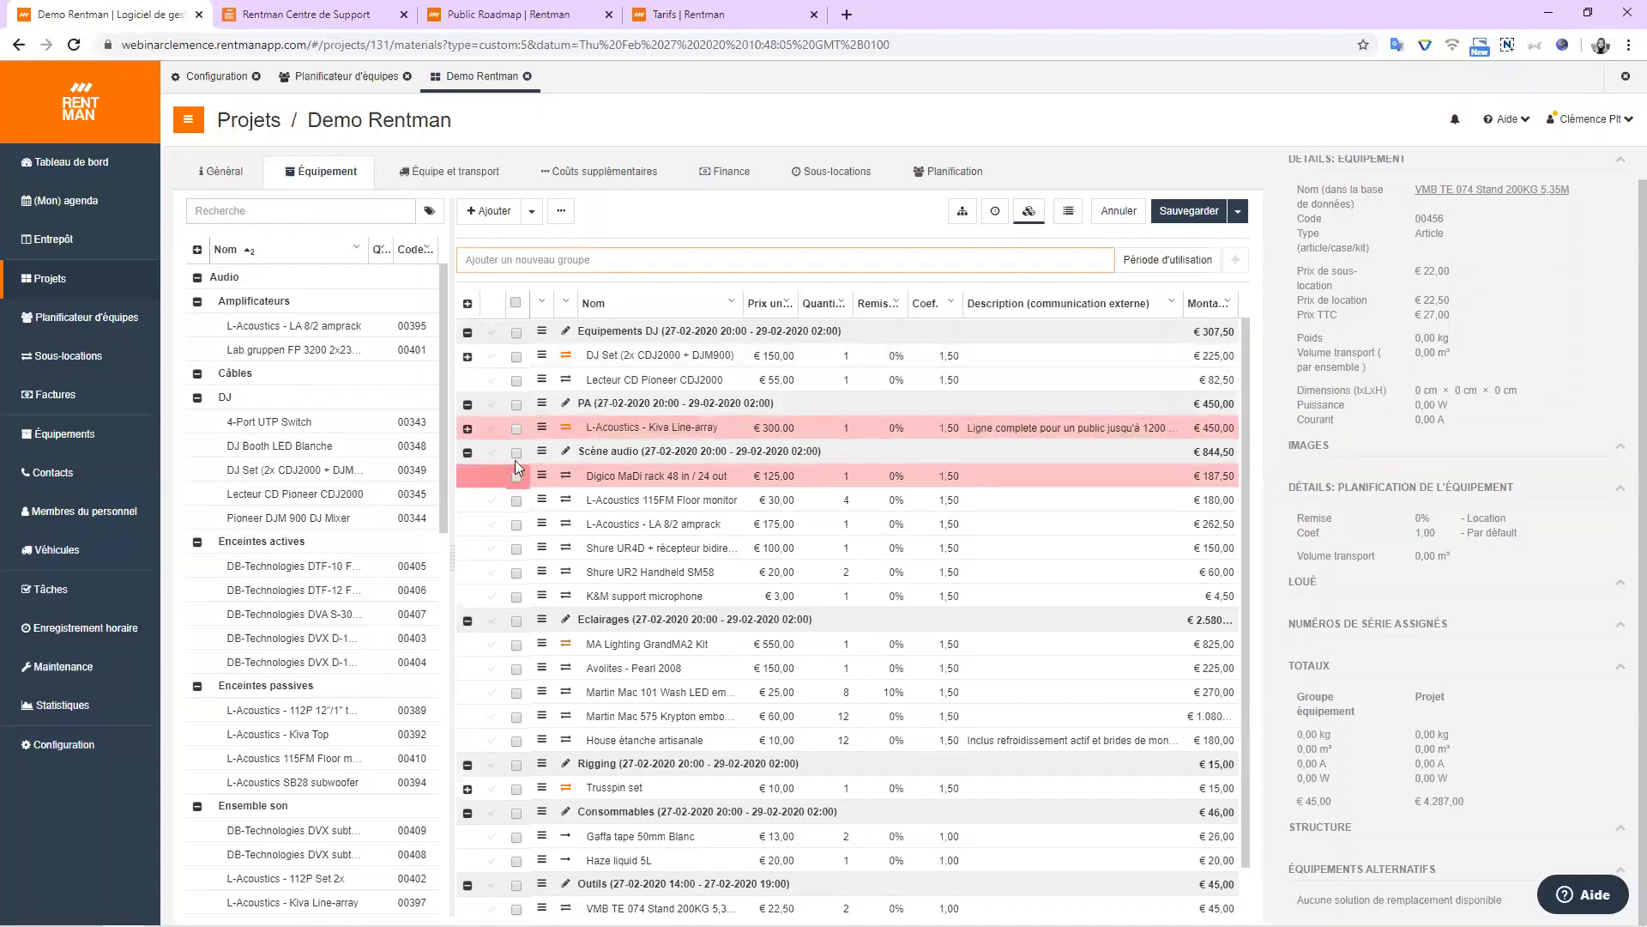
pyautogui.click(435, 188)
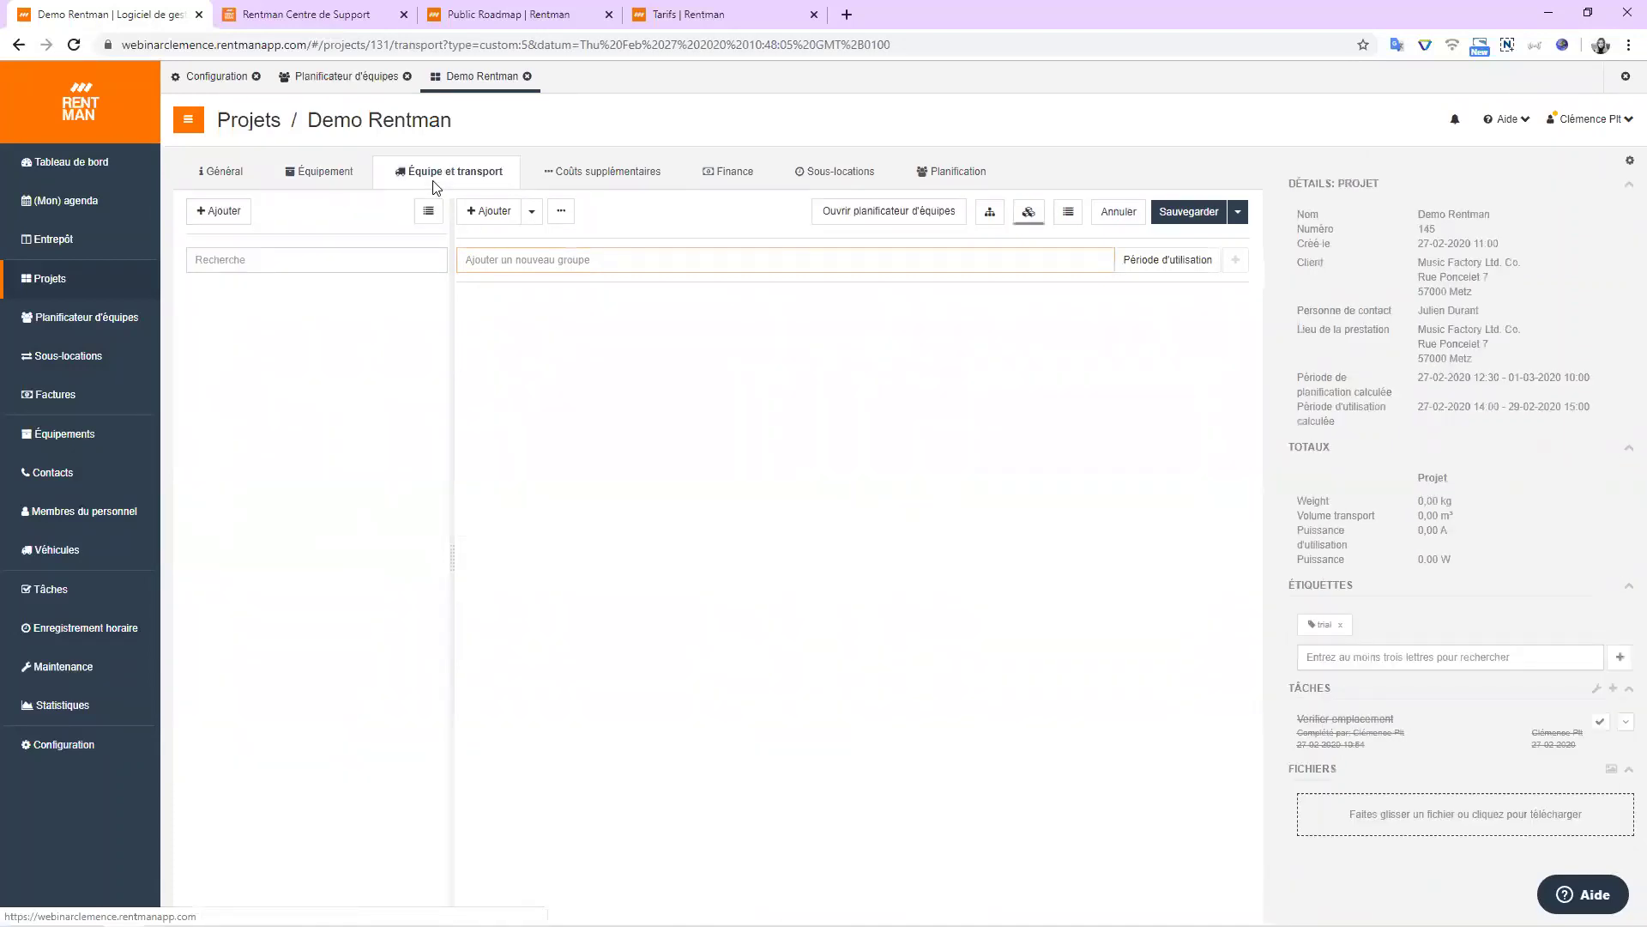
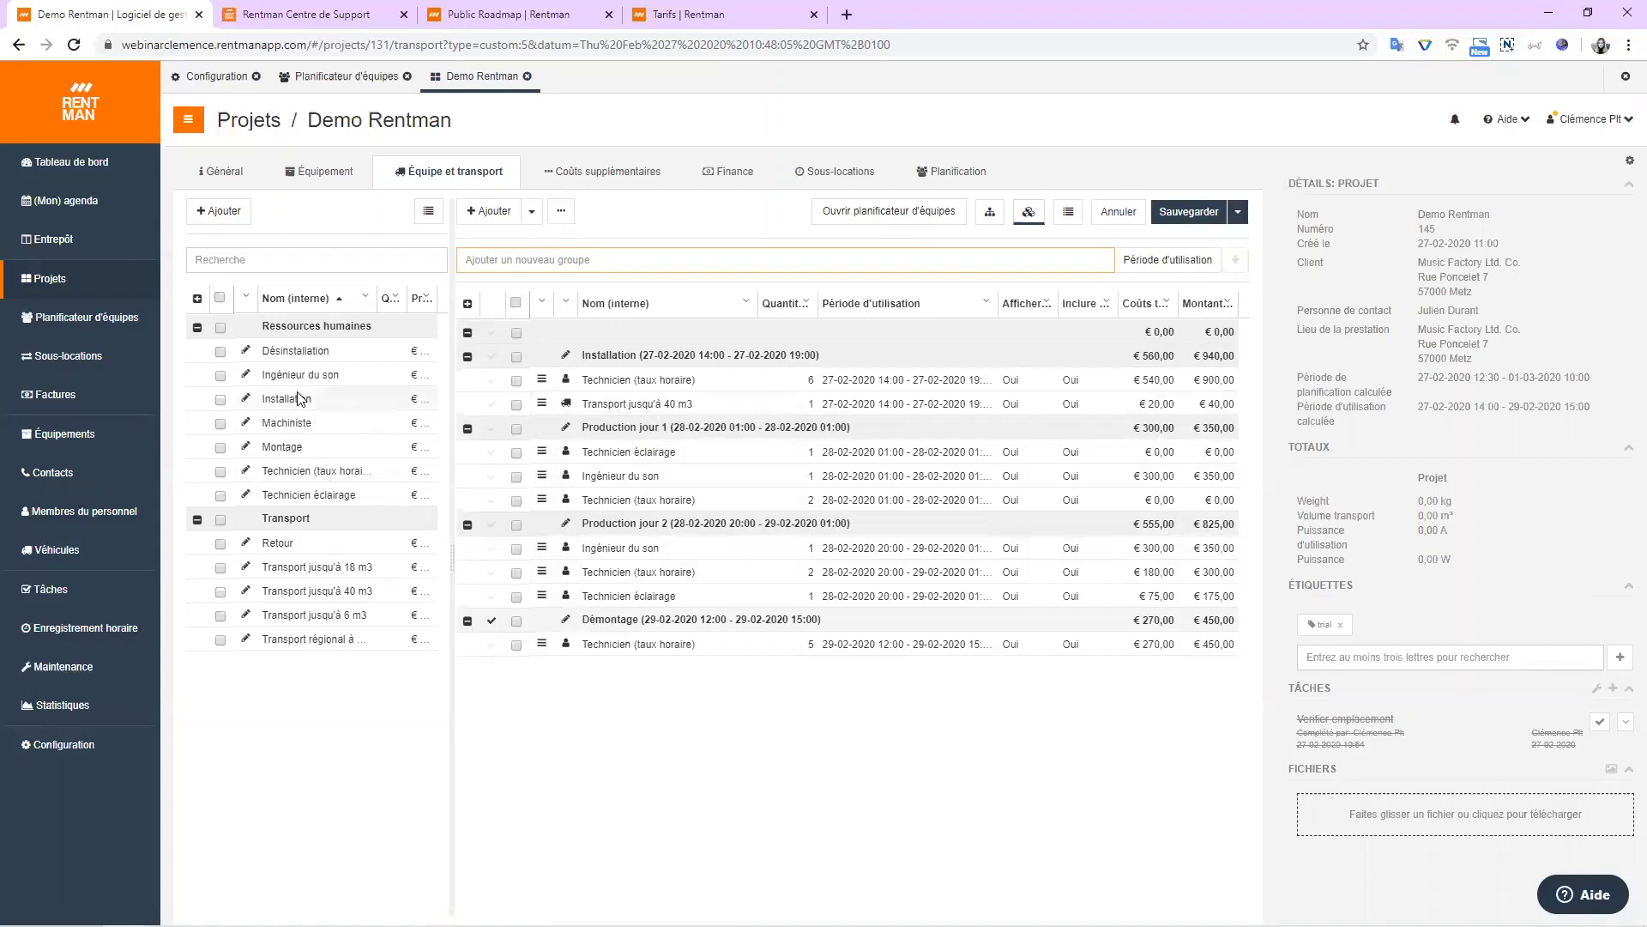
# Inspect the Ingénieur du son function's settings and transport options, then close without saving.
pyautogui.click(244, 378)
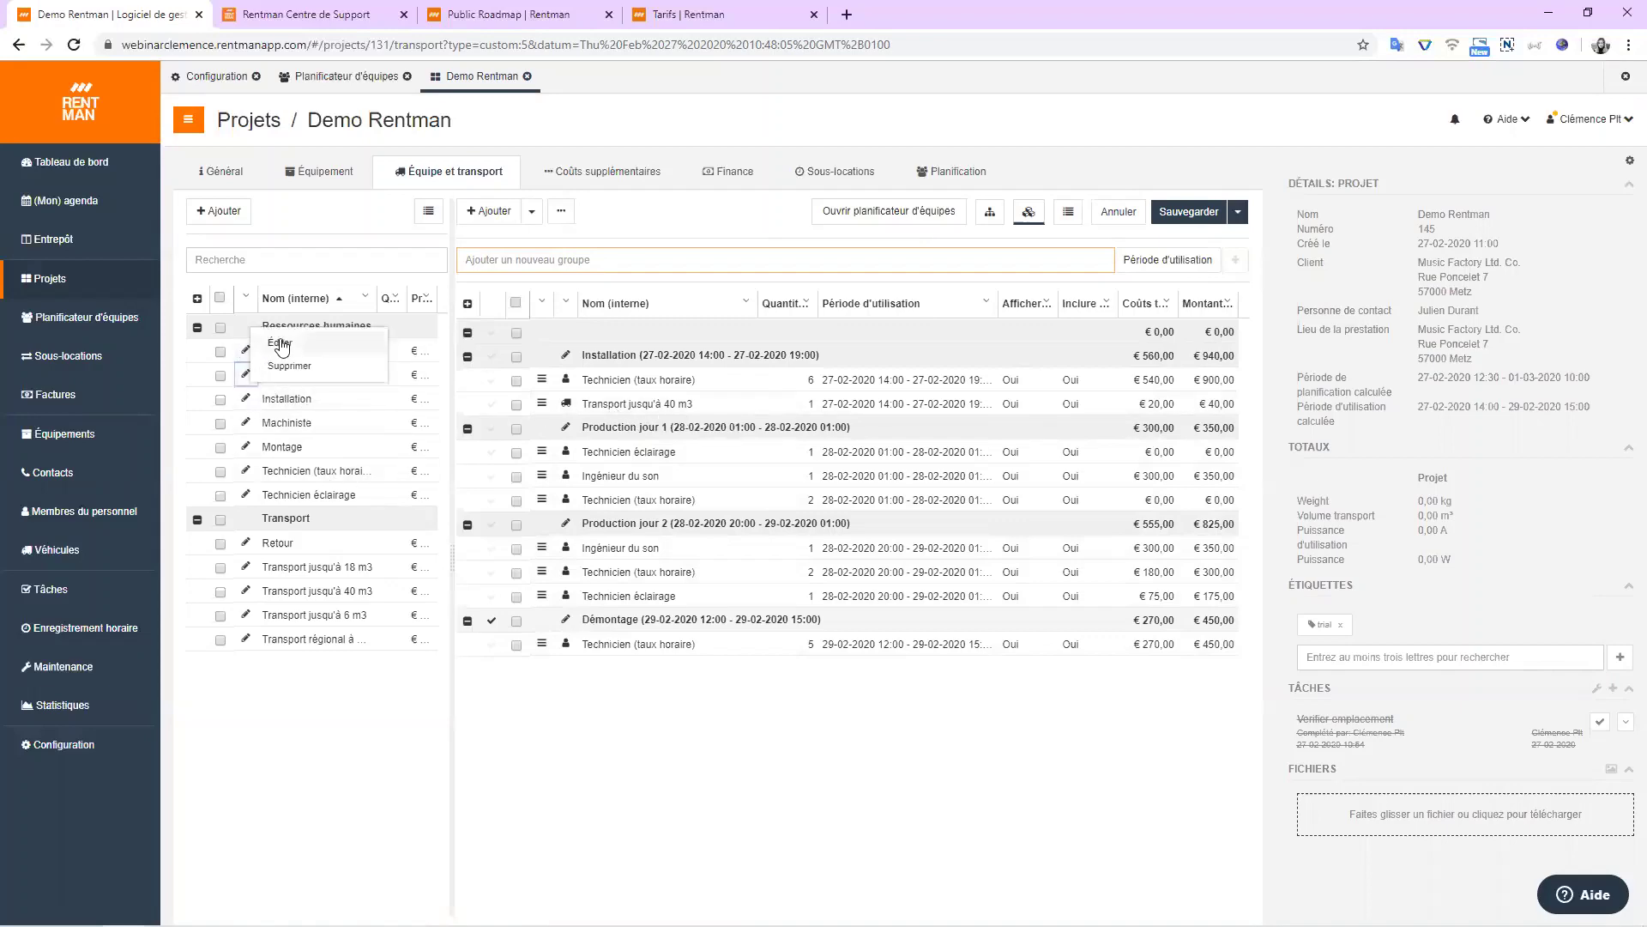
pyautogui.click(276, 343)
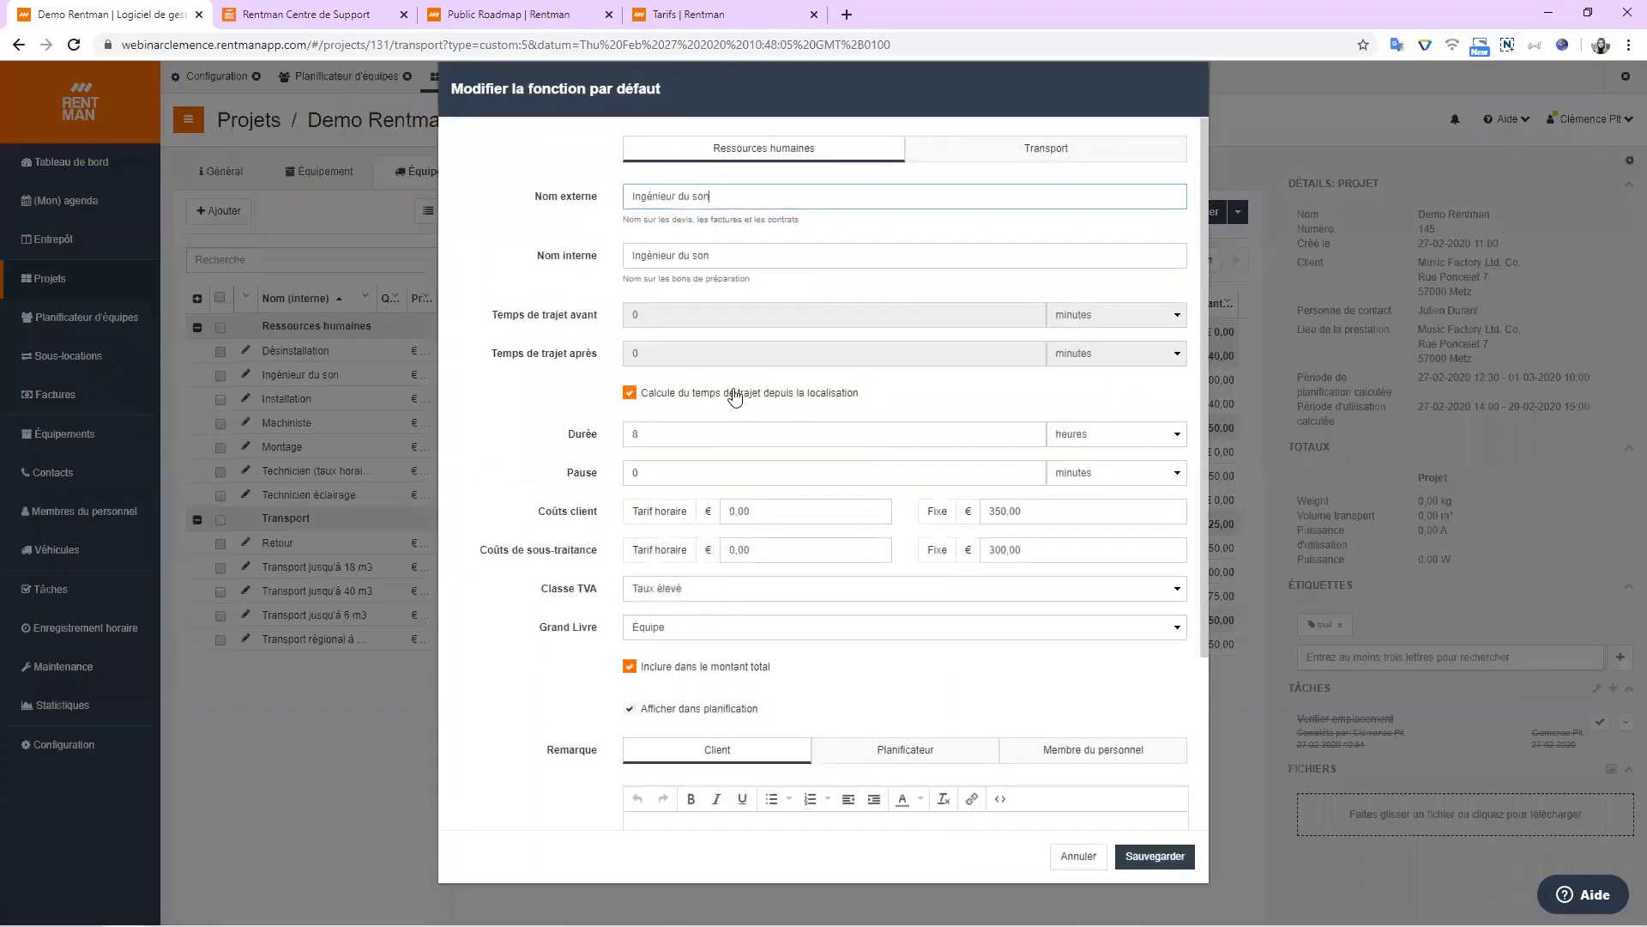
pyautogui.scroll(-3, 515, 455)
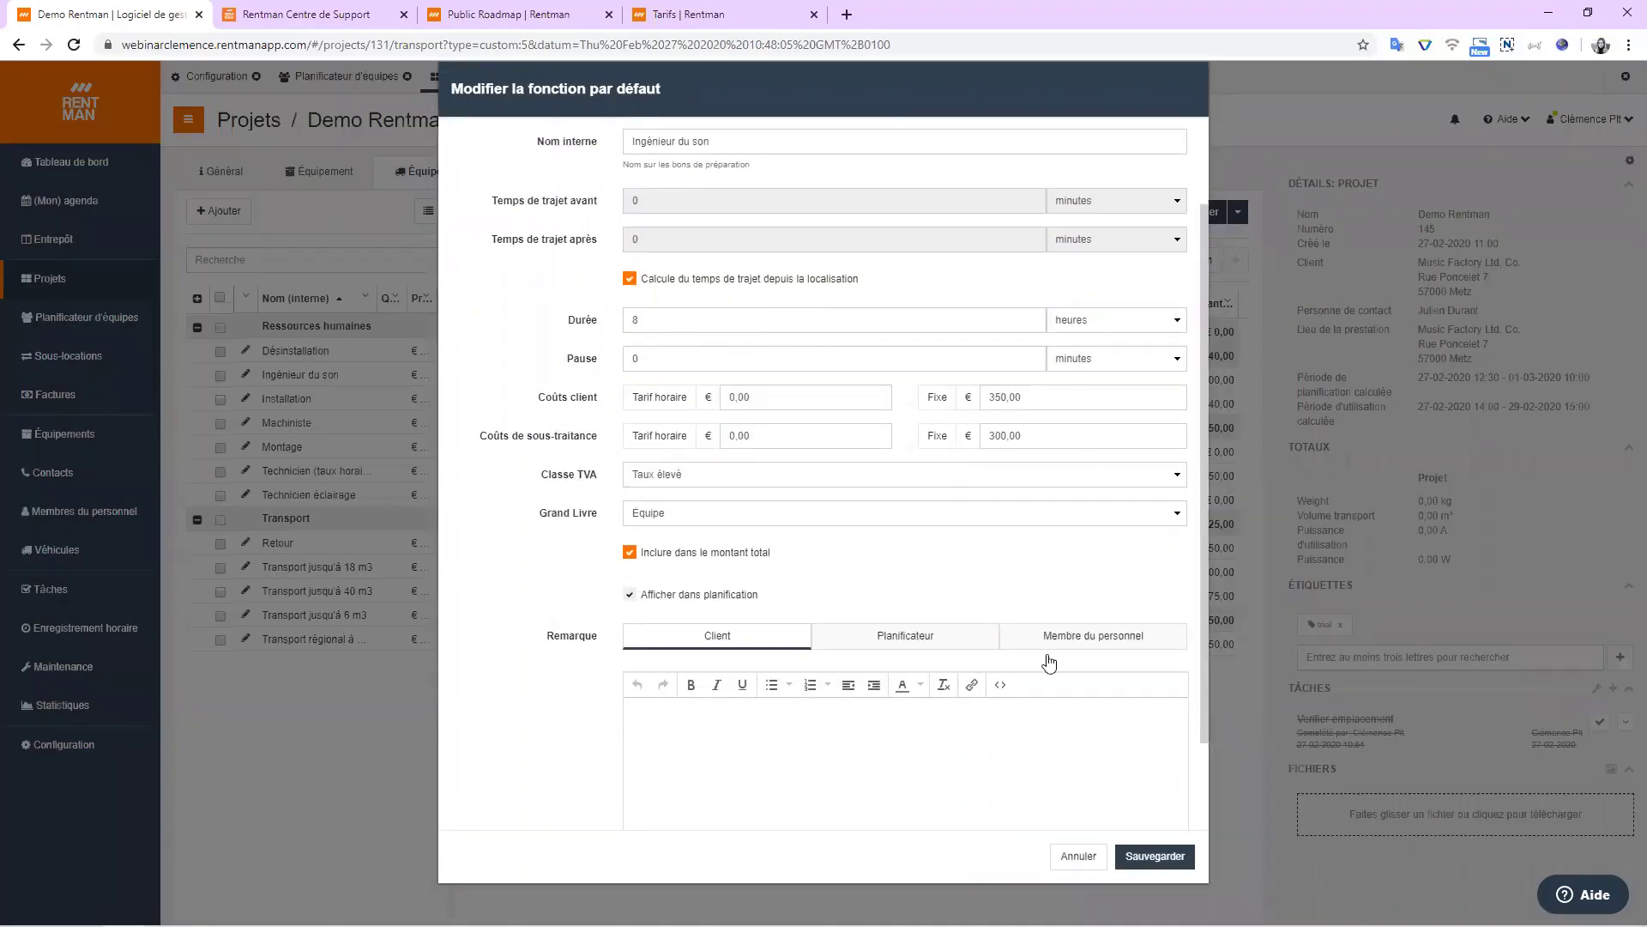
pyautogui.scroll(3, 725, 172)
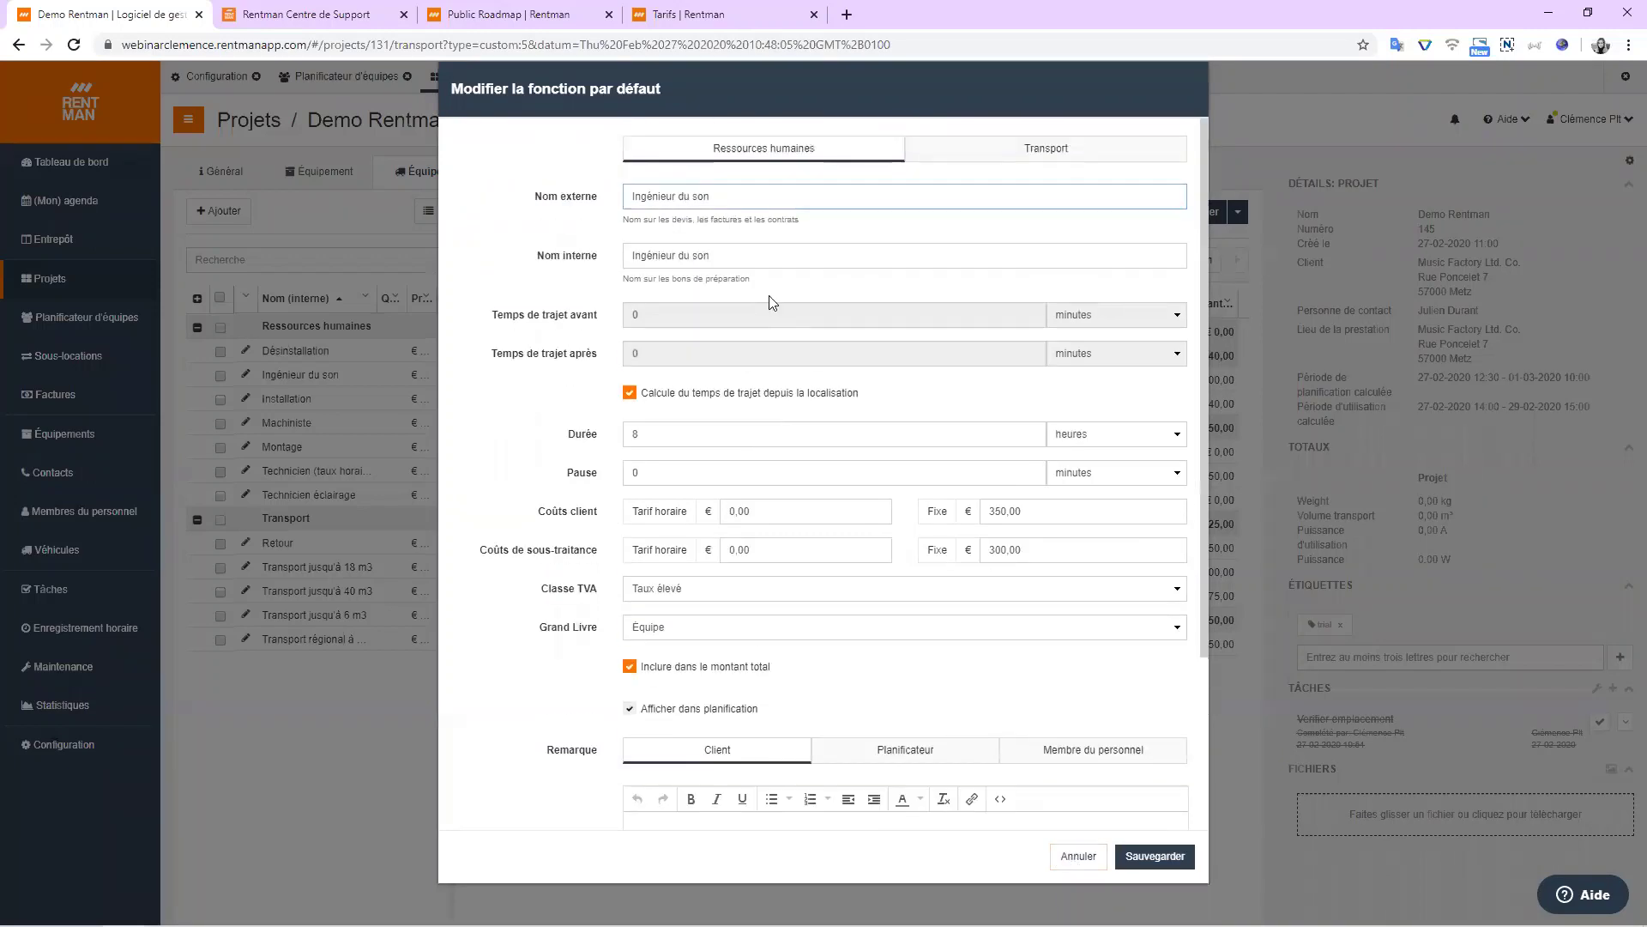
pyautogui.click(987, 153)
pyautogui.scroll(-1, 772, 309)
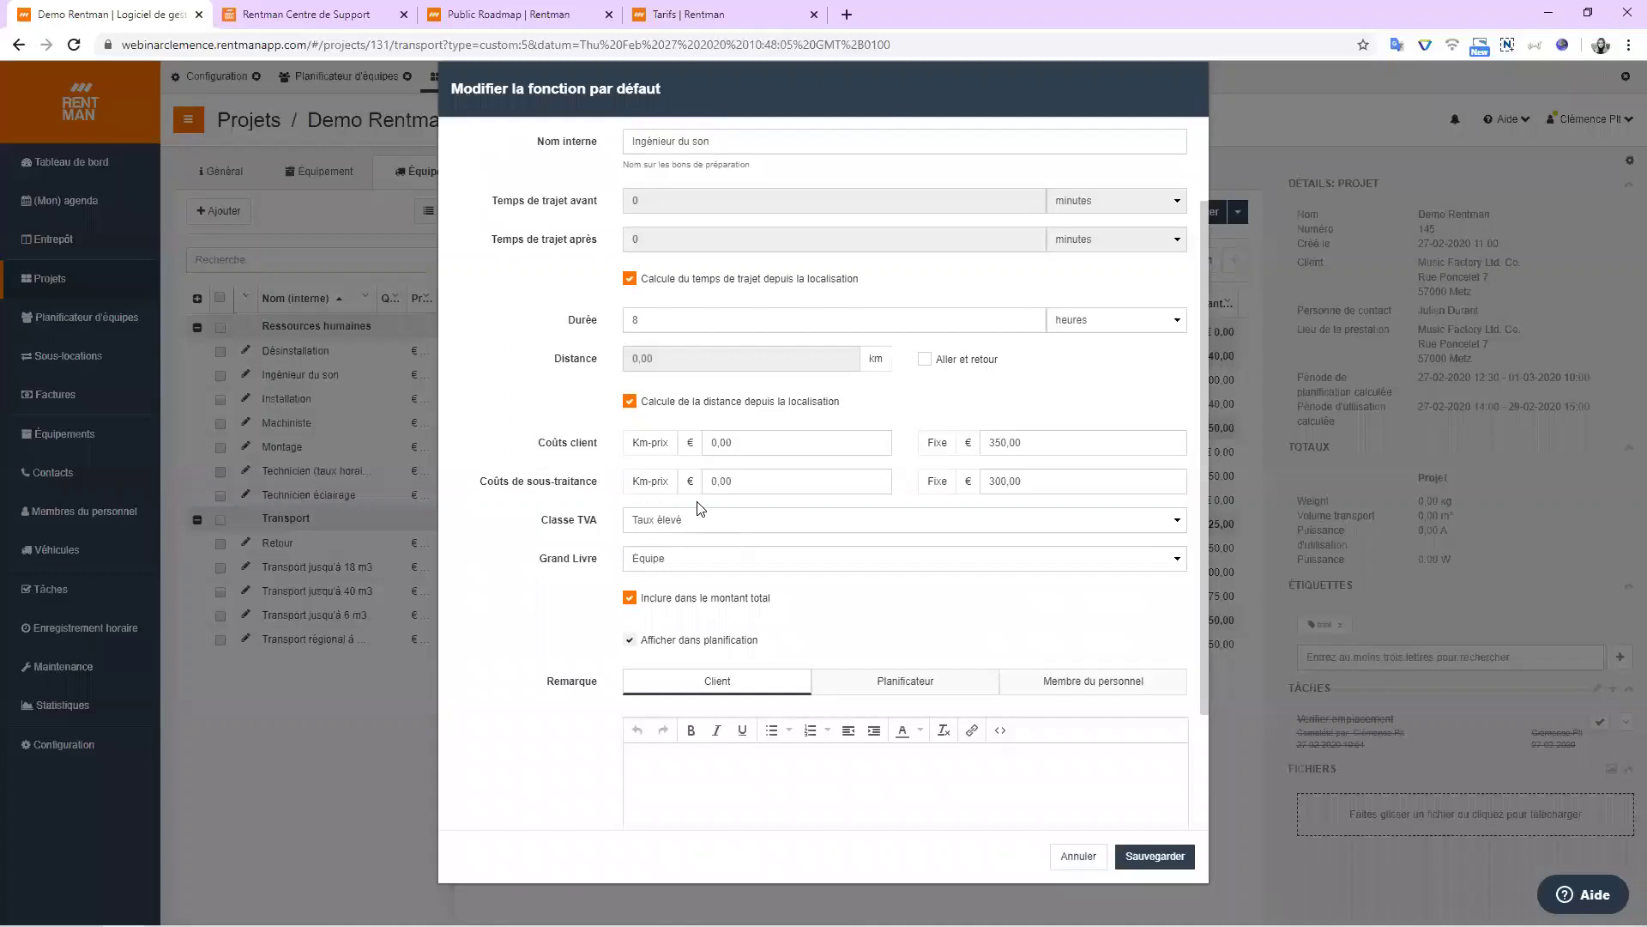
pyautogui.scroll(1, 703, 515)
pyautogui.click(759, 154)
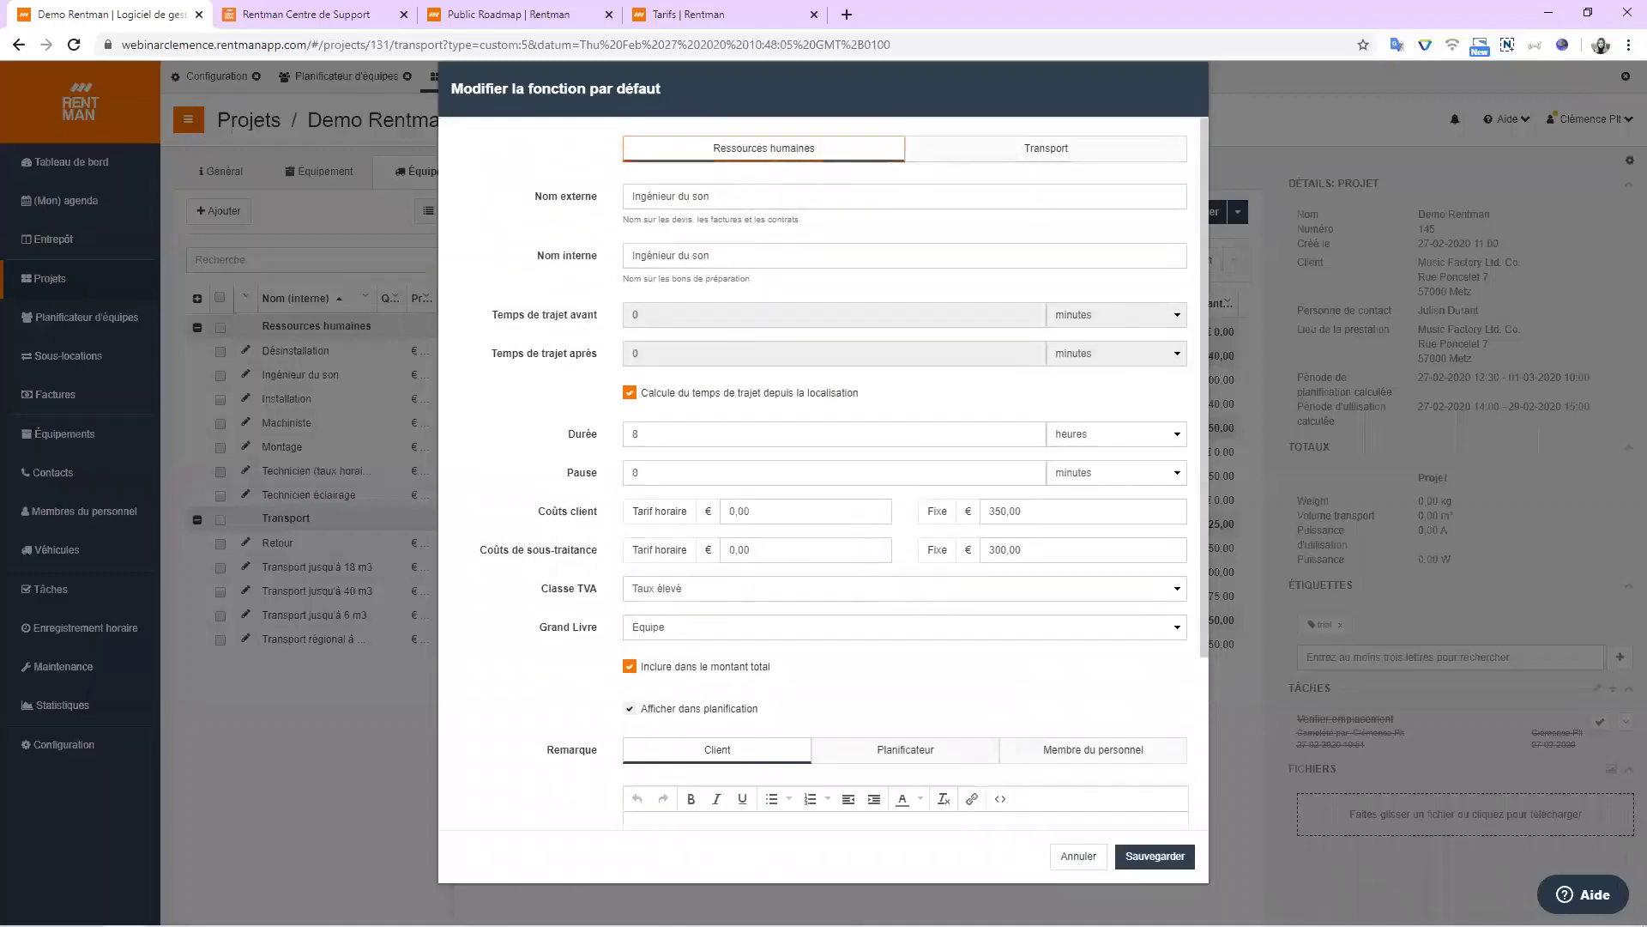
pyautogui.click(1073, 856)
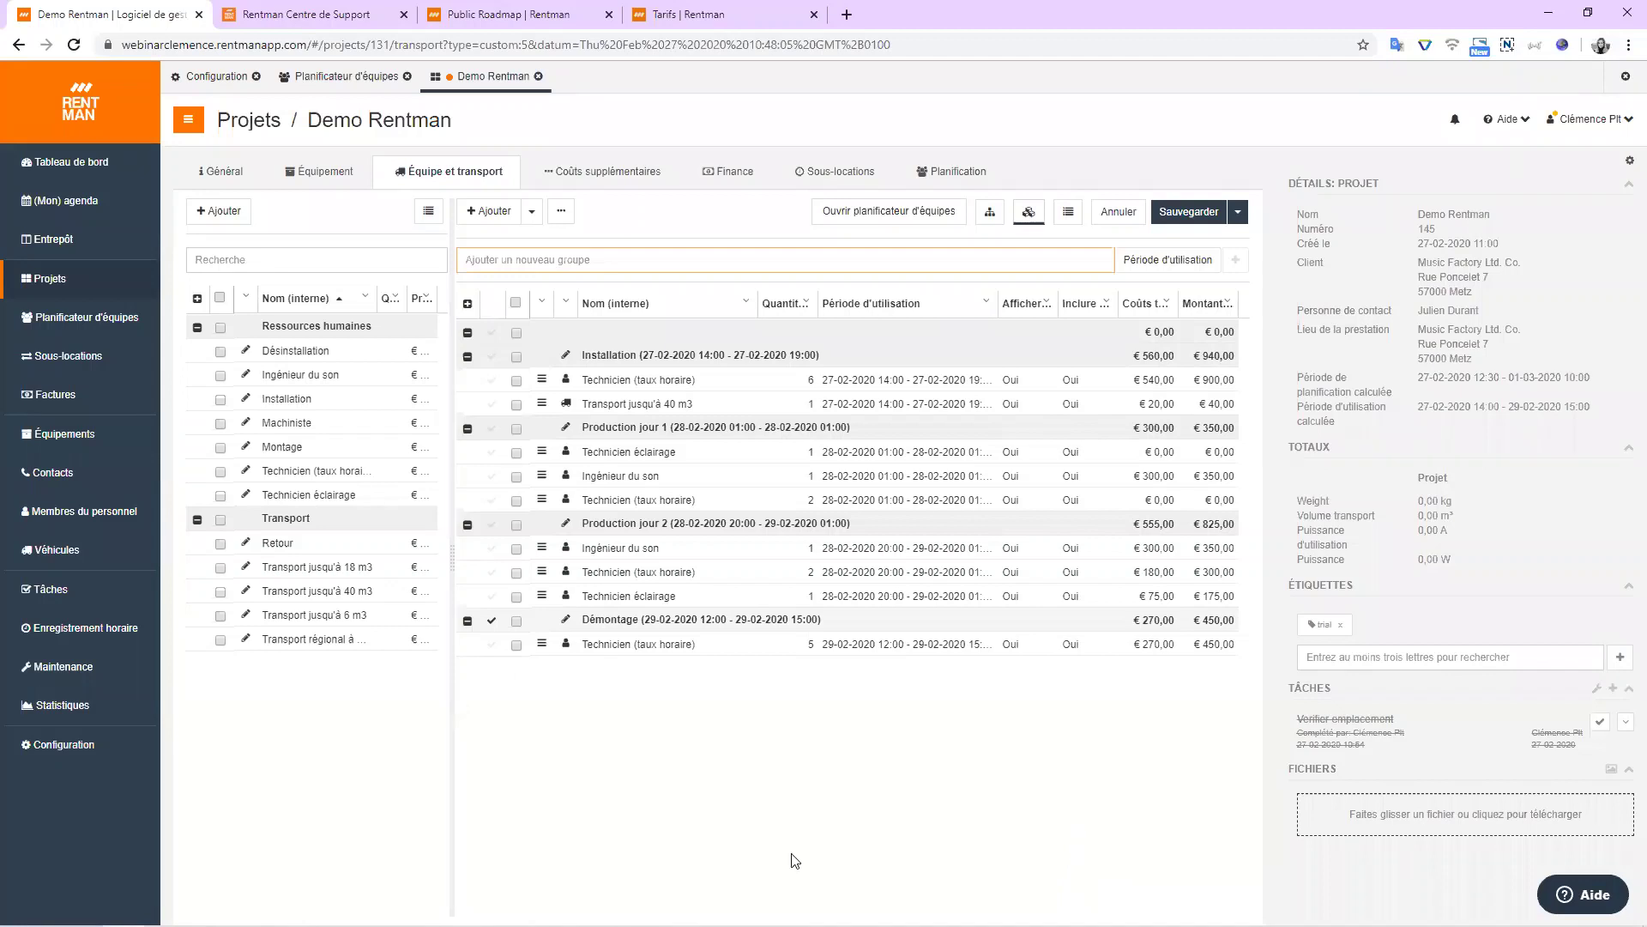
# Set the Production jour 1 Technicien (taux horaire) quantity to 3 and show additional costs.
pyautogui.click(787, 500)
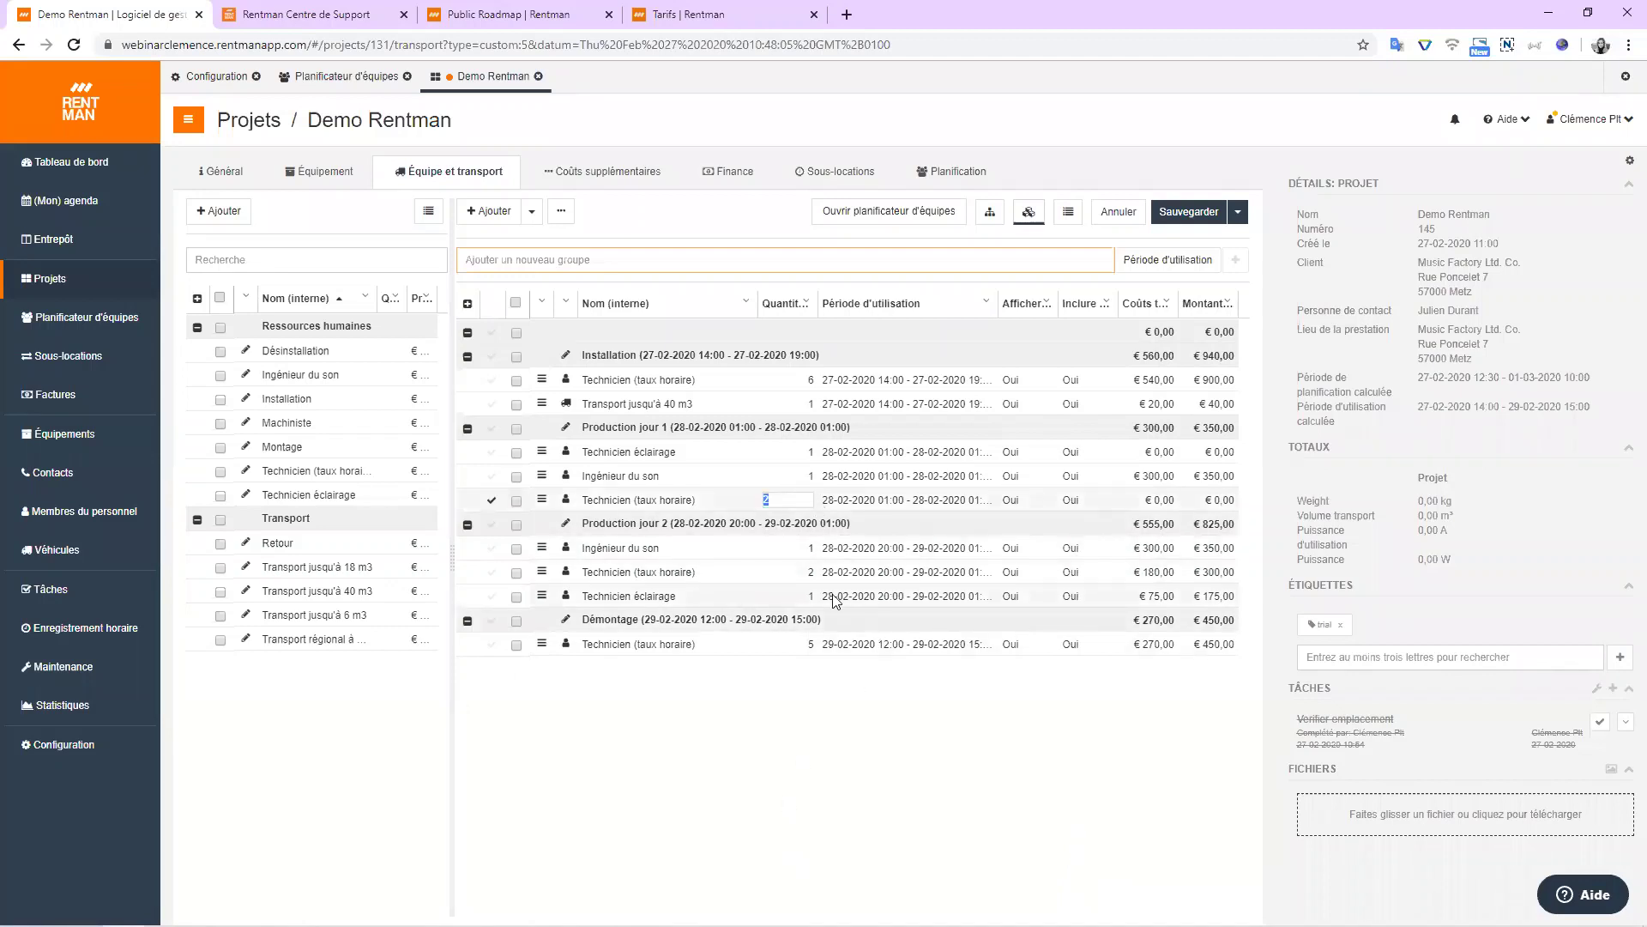
pyautogui.write('3')
pyautogui.click(847, 779)
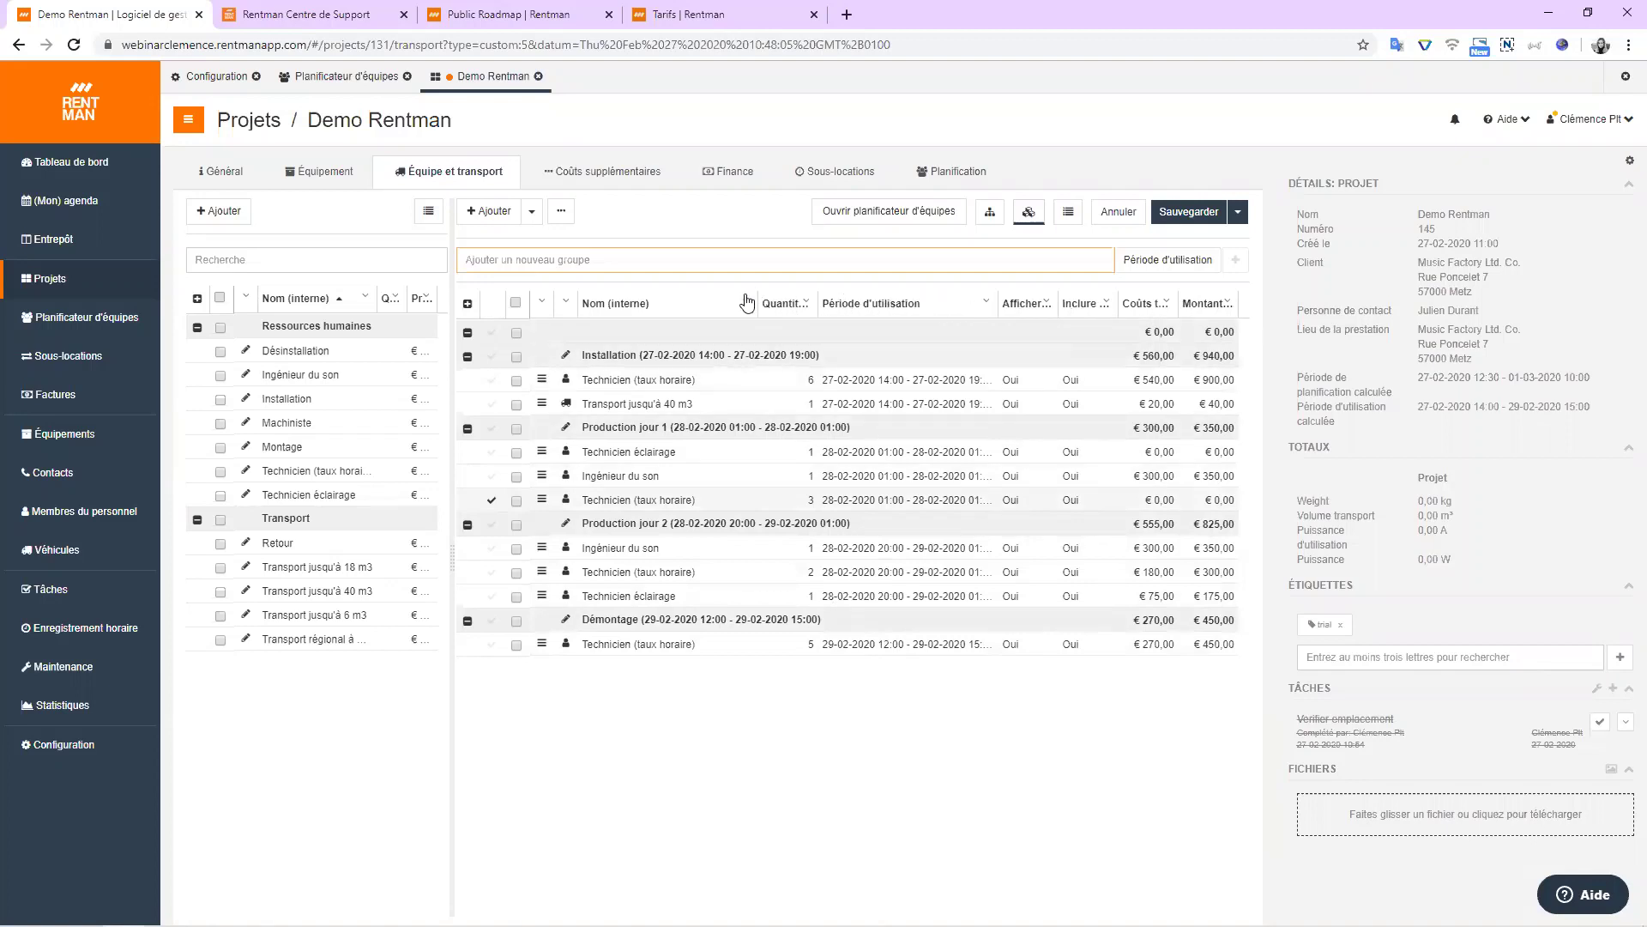
pyautogui.click(639, 169)
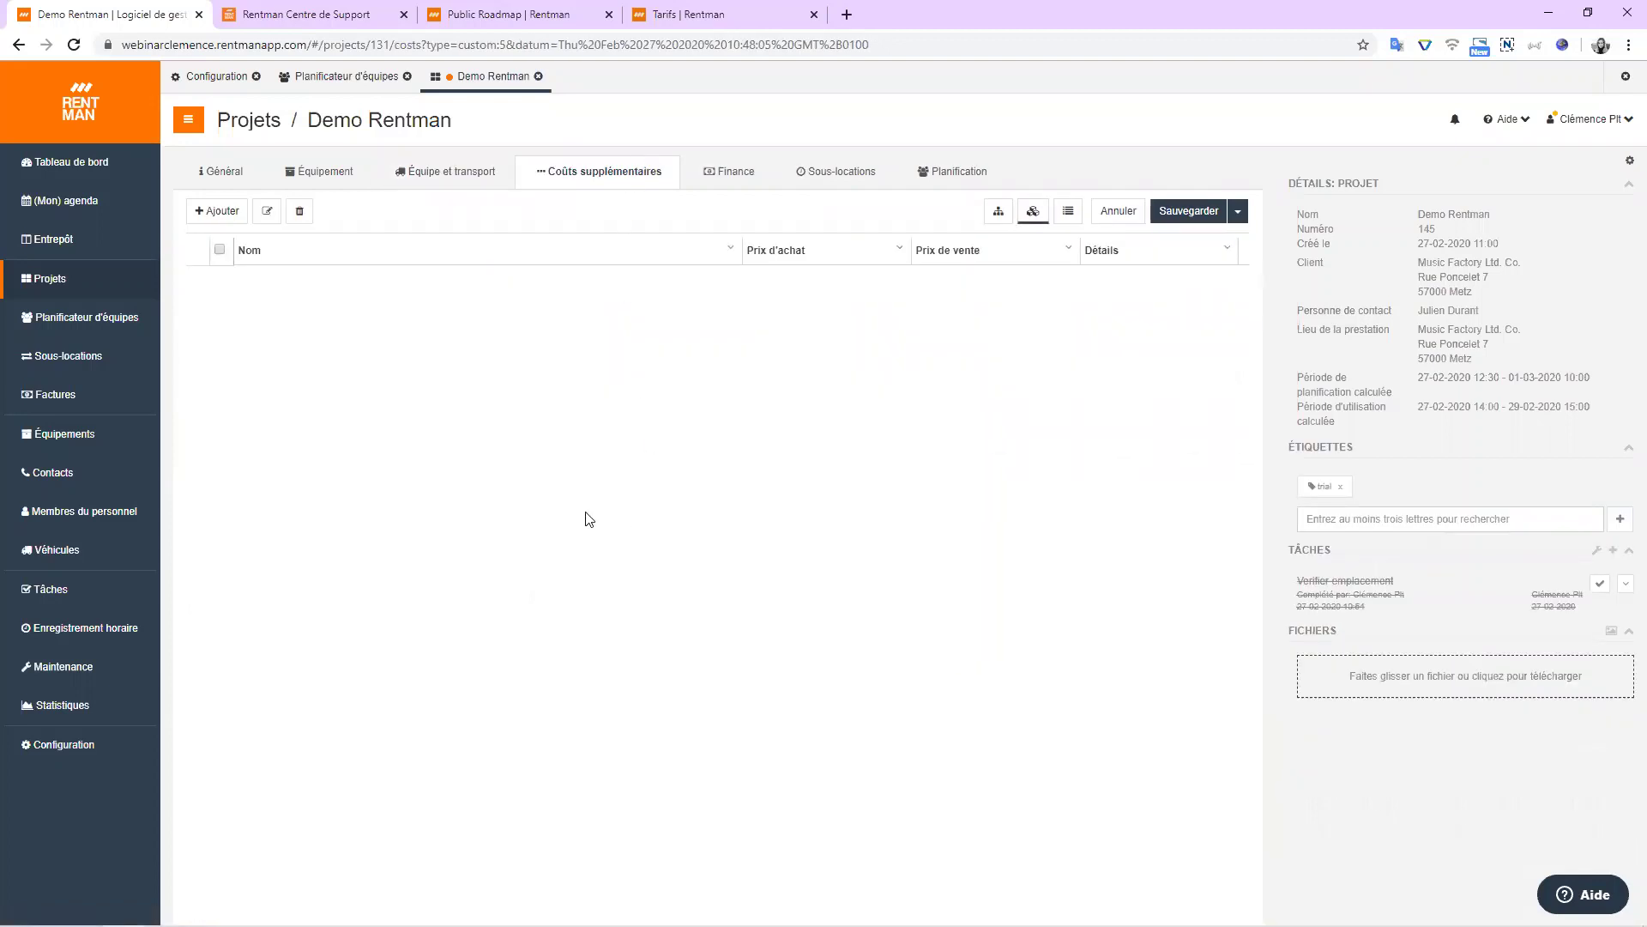
# Review the Finance summary totalling € 6.898,00 excluding VAT, reading the cost tooltips.
pyautogui.click(738, 175)
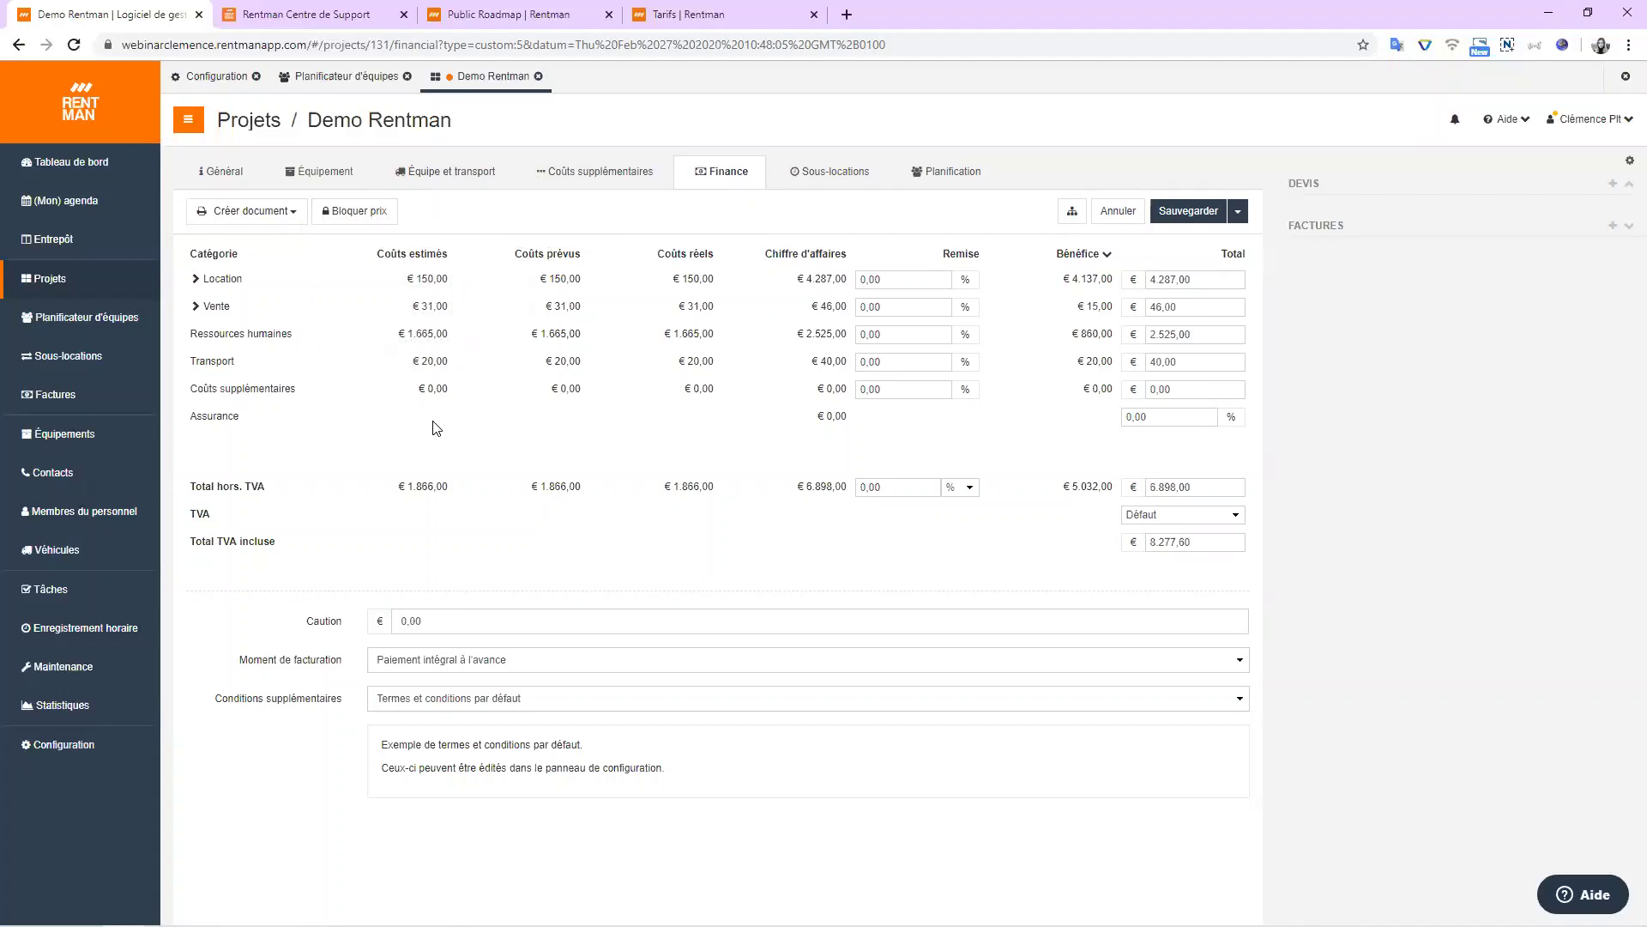
pyautogui.moveTo(438, 376)
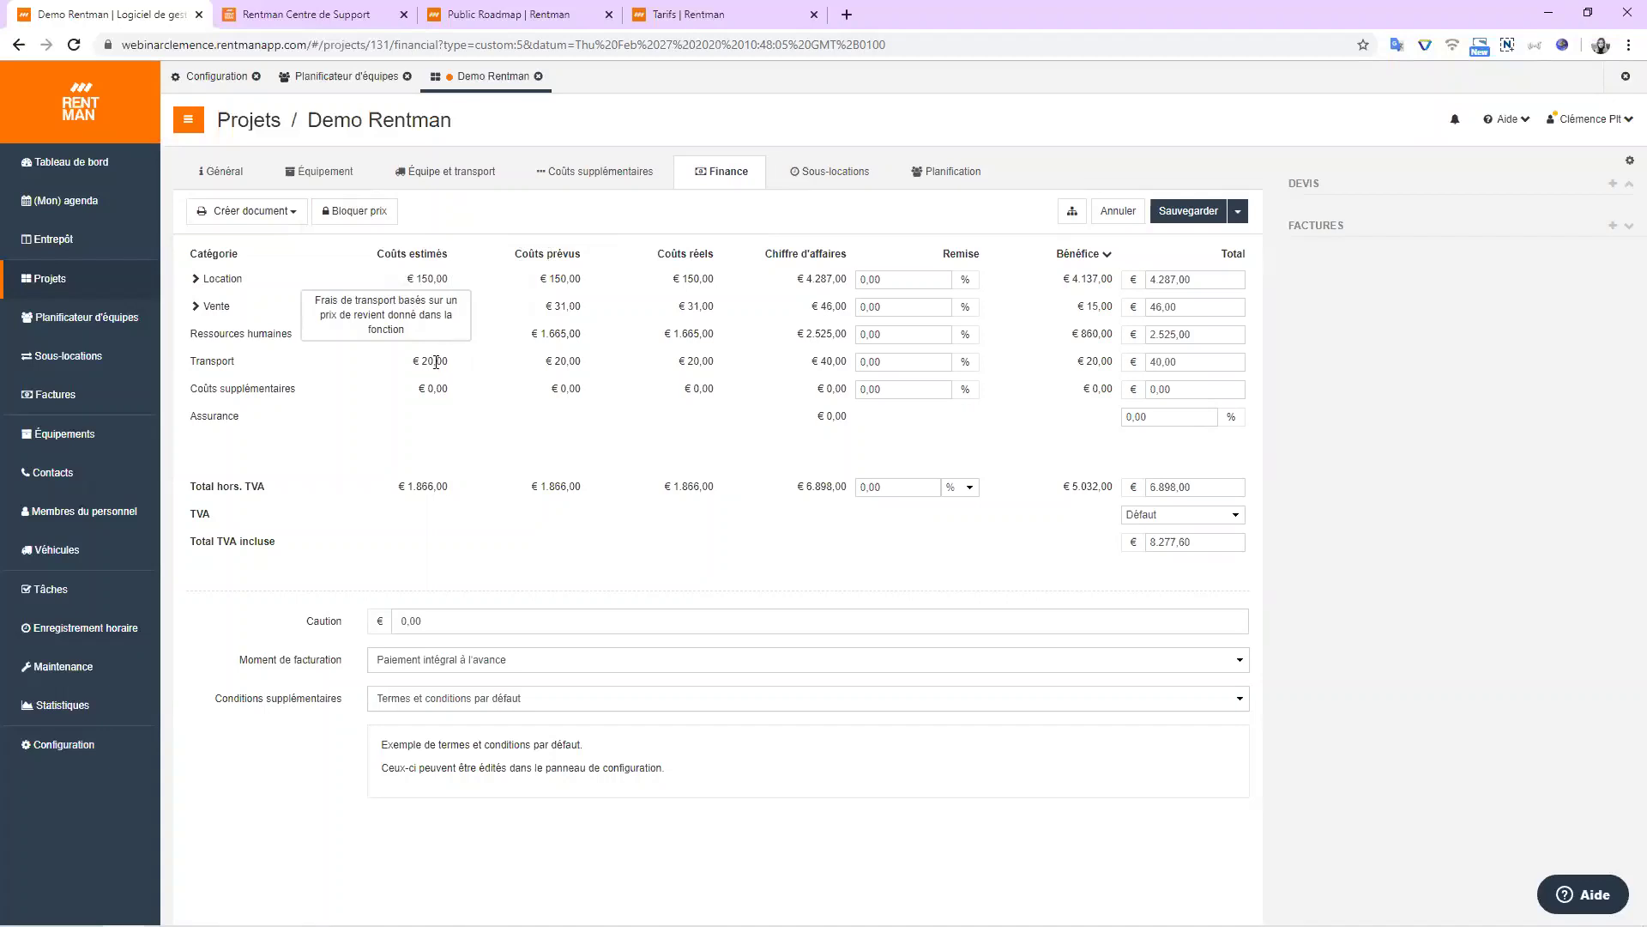
pyautogui.moveTo(573, 363)
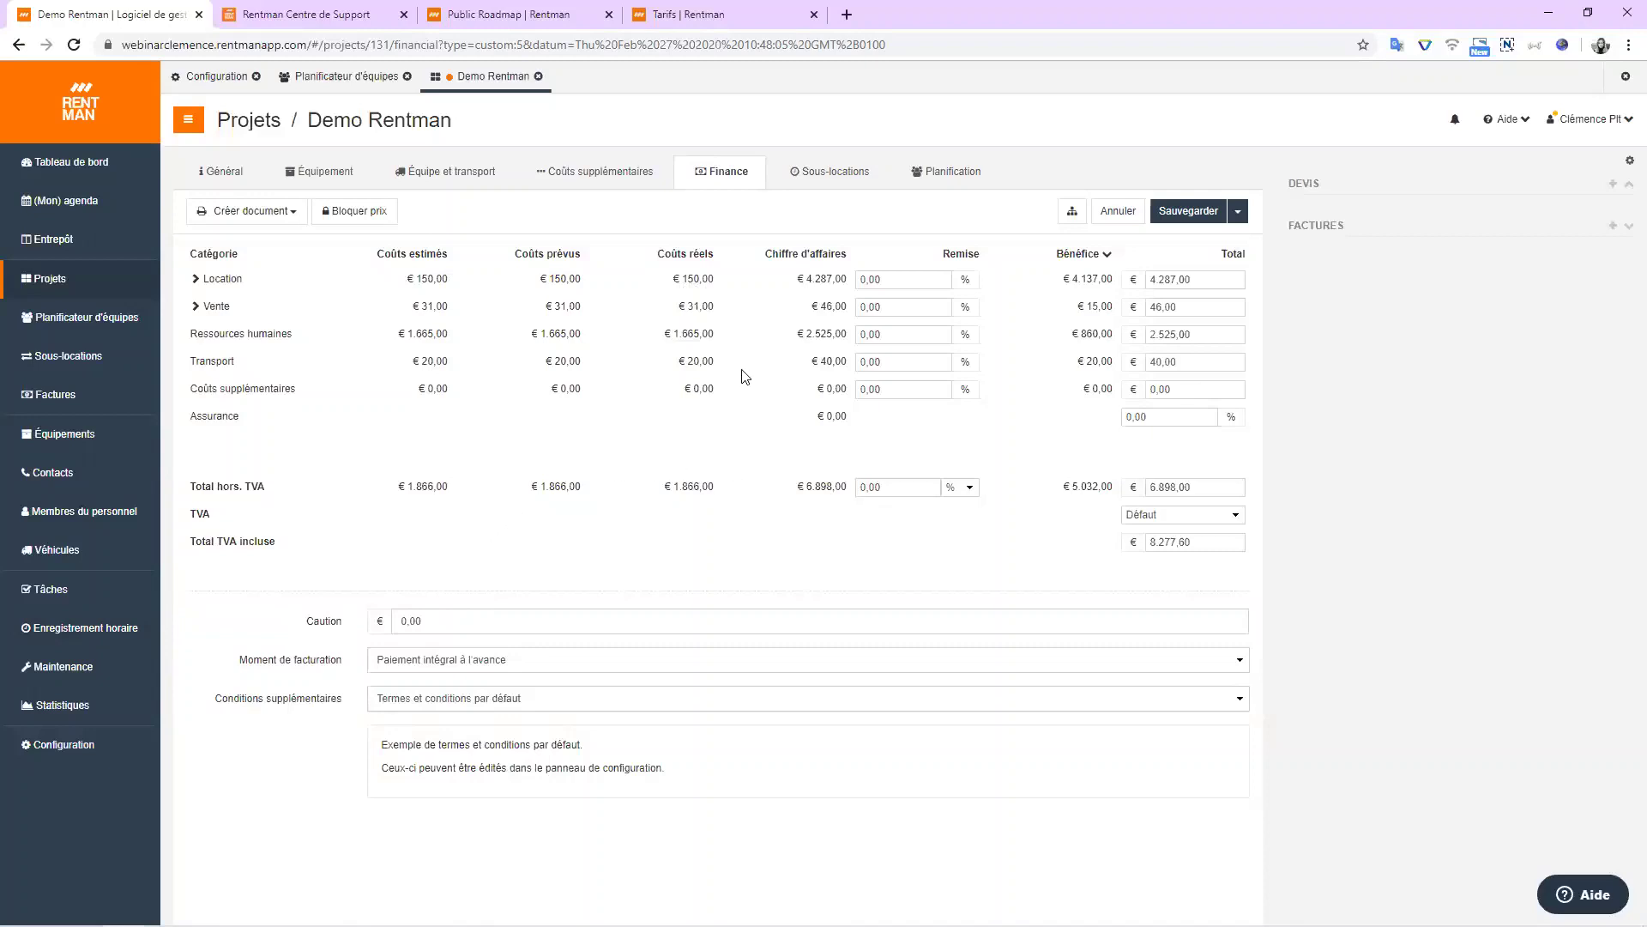
pyautogui.moveTo(712, 356)
pyautogui.moveTo(709, 288)
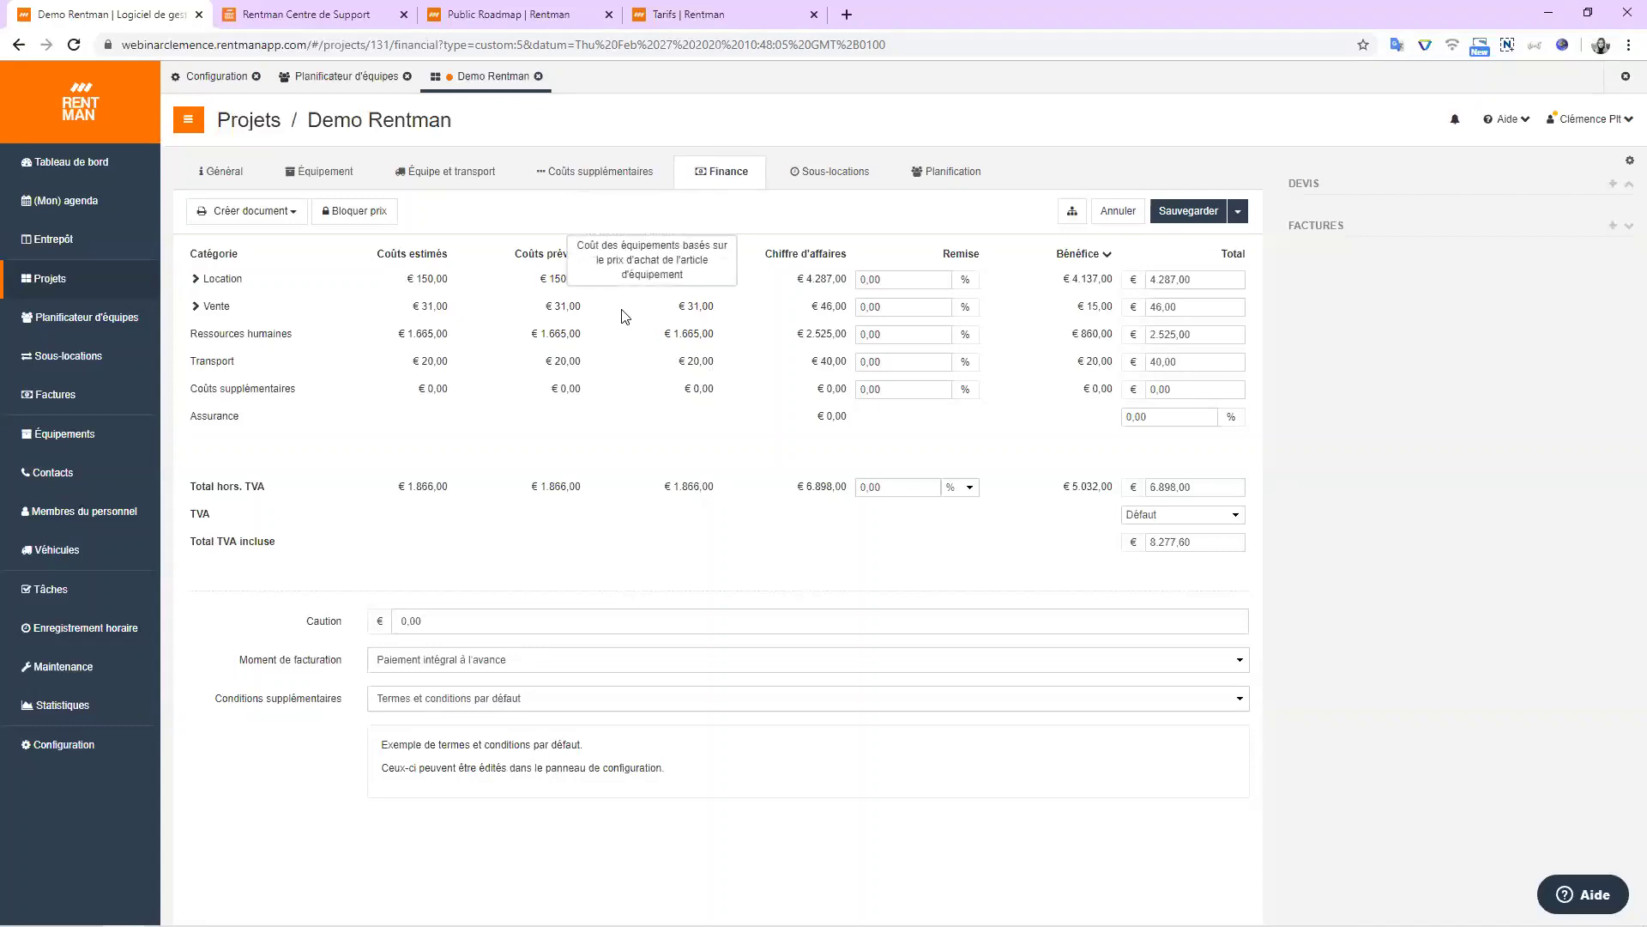
pyautogui.moveTo(566, 308)
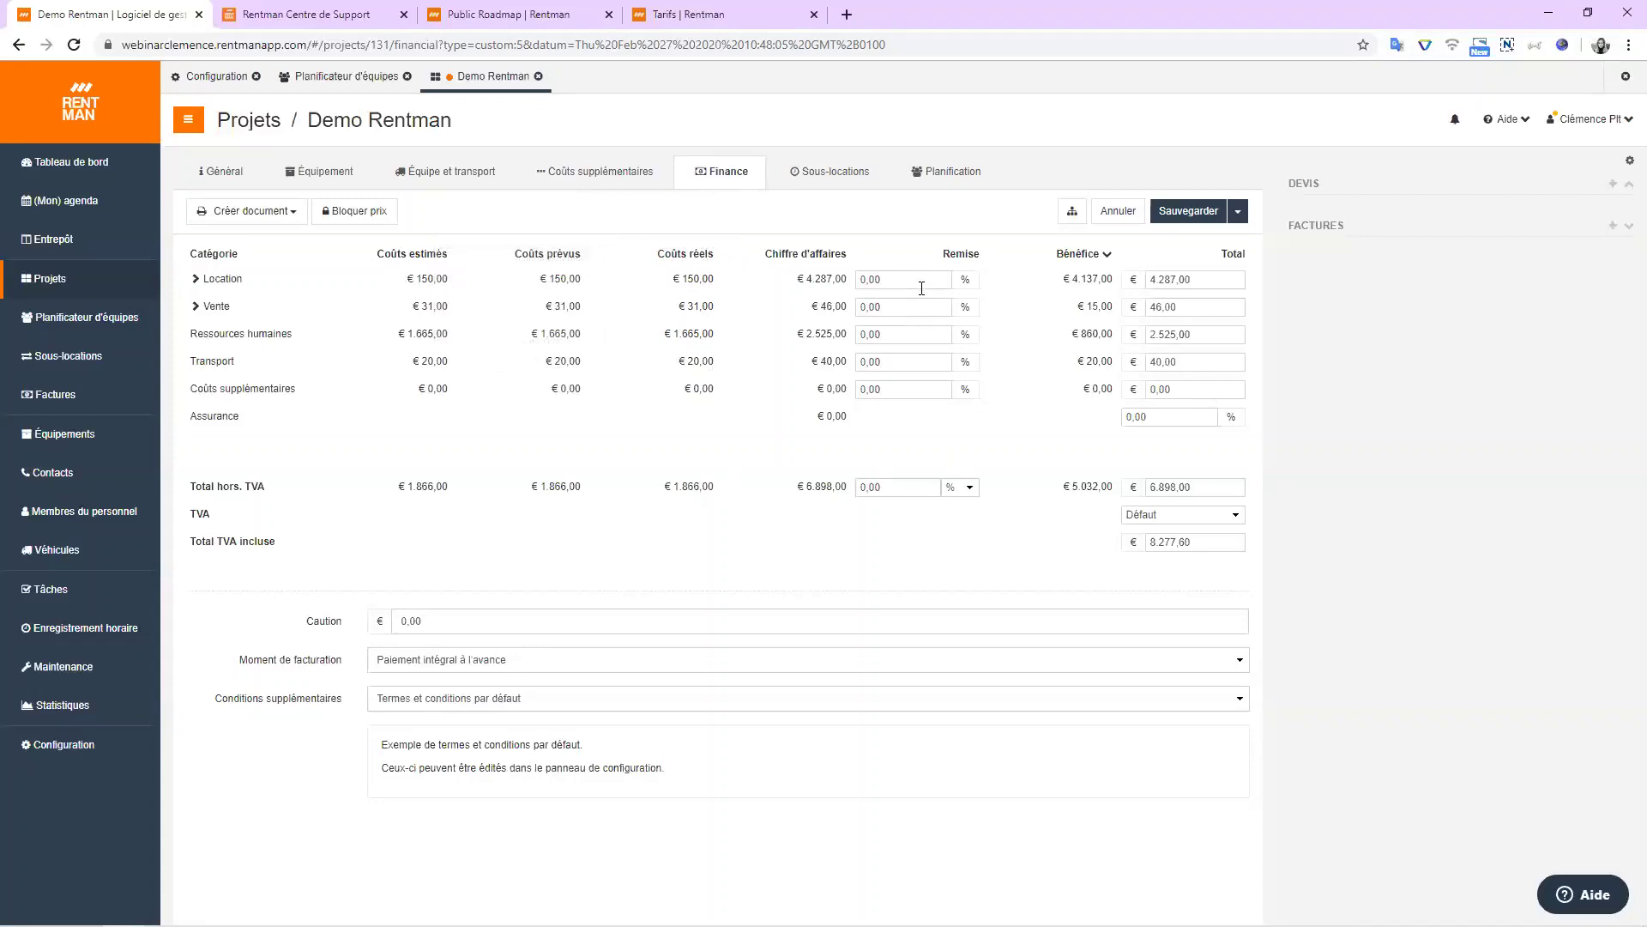
pyautogui.click(968, 486)
pyautogui.click(1033, 513)
pyautogui.click(1101, 255)
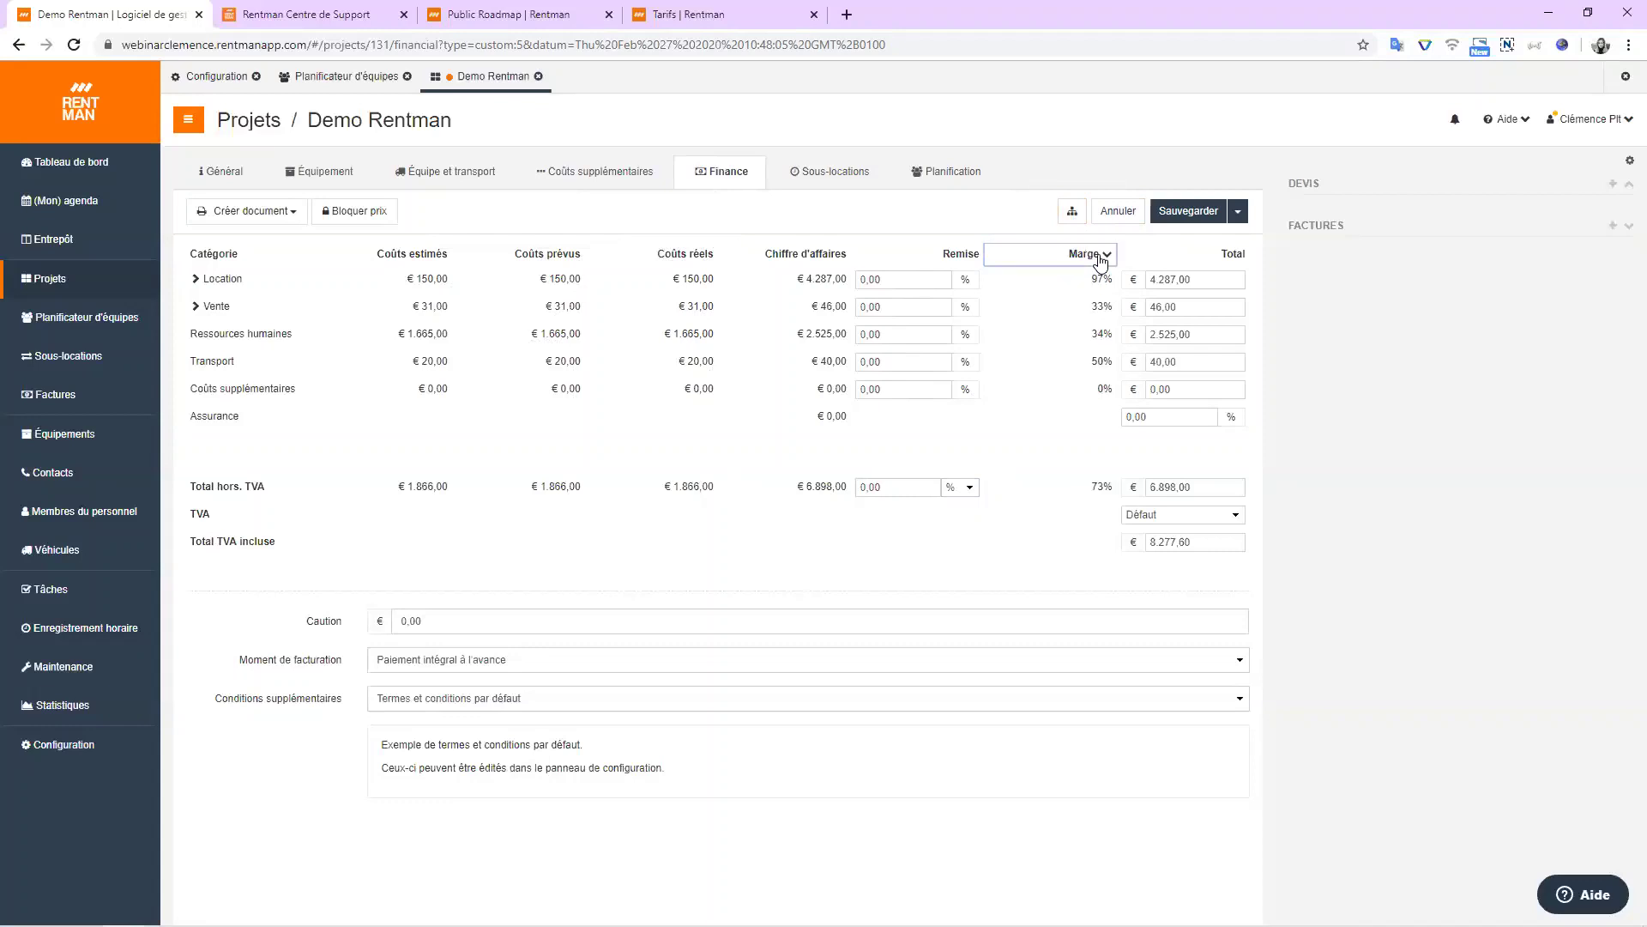
pyautogui.click(1101, 255)
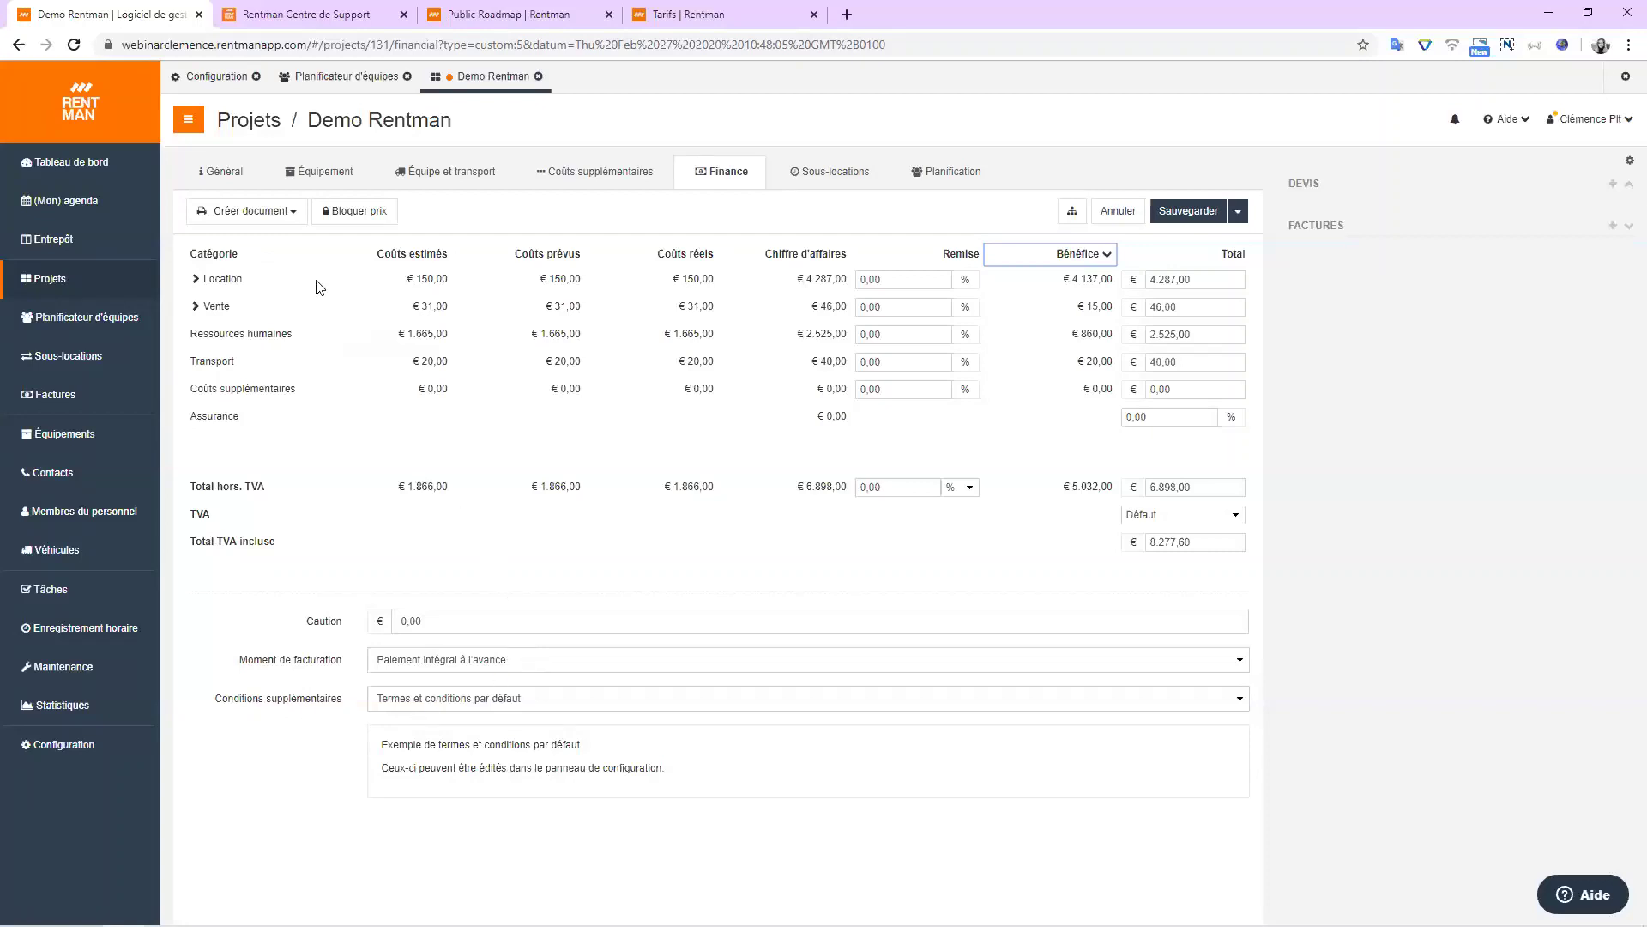
pyautogui.click(288, 215)
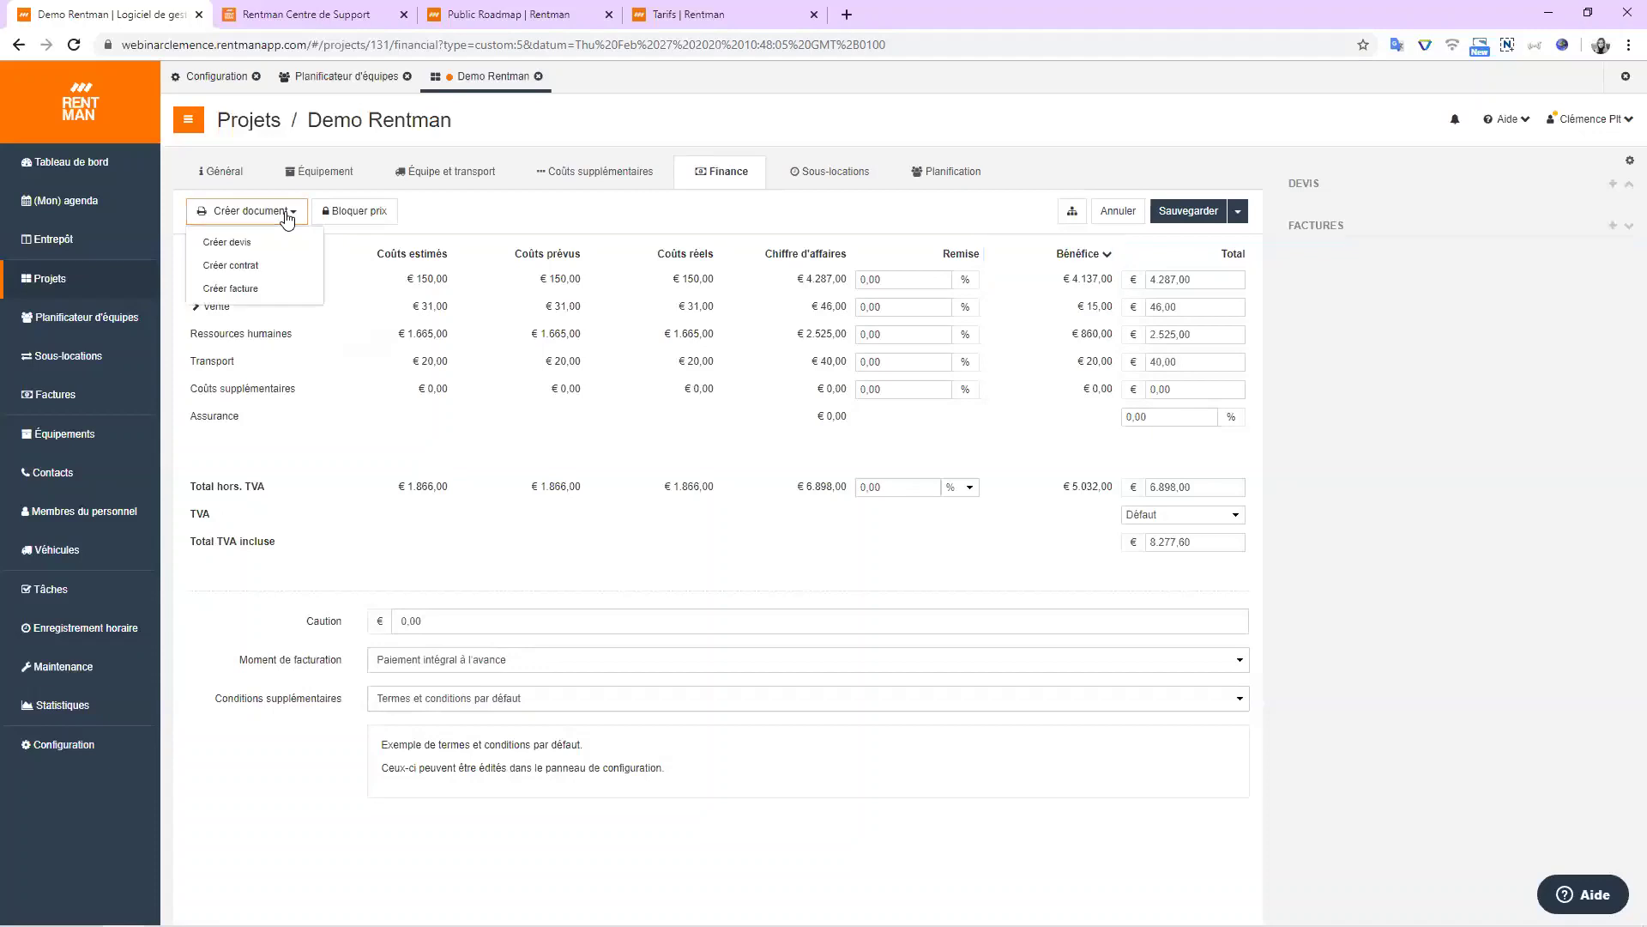
pyautogui.click(238, 249)
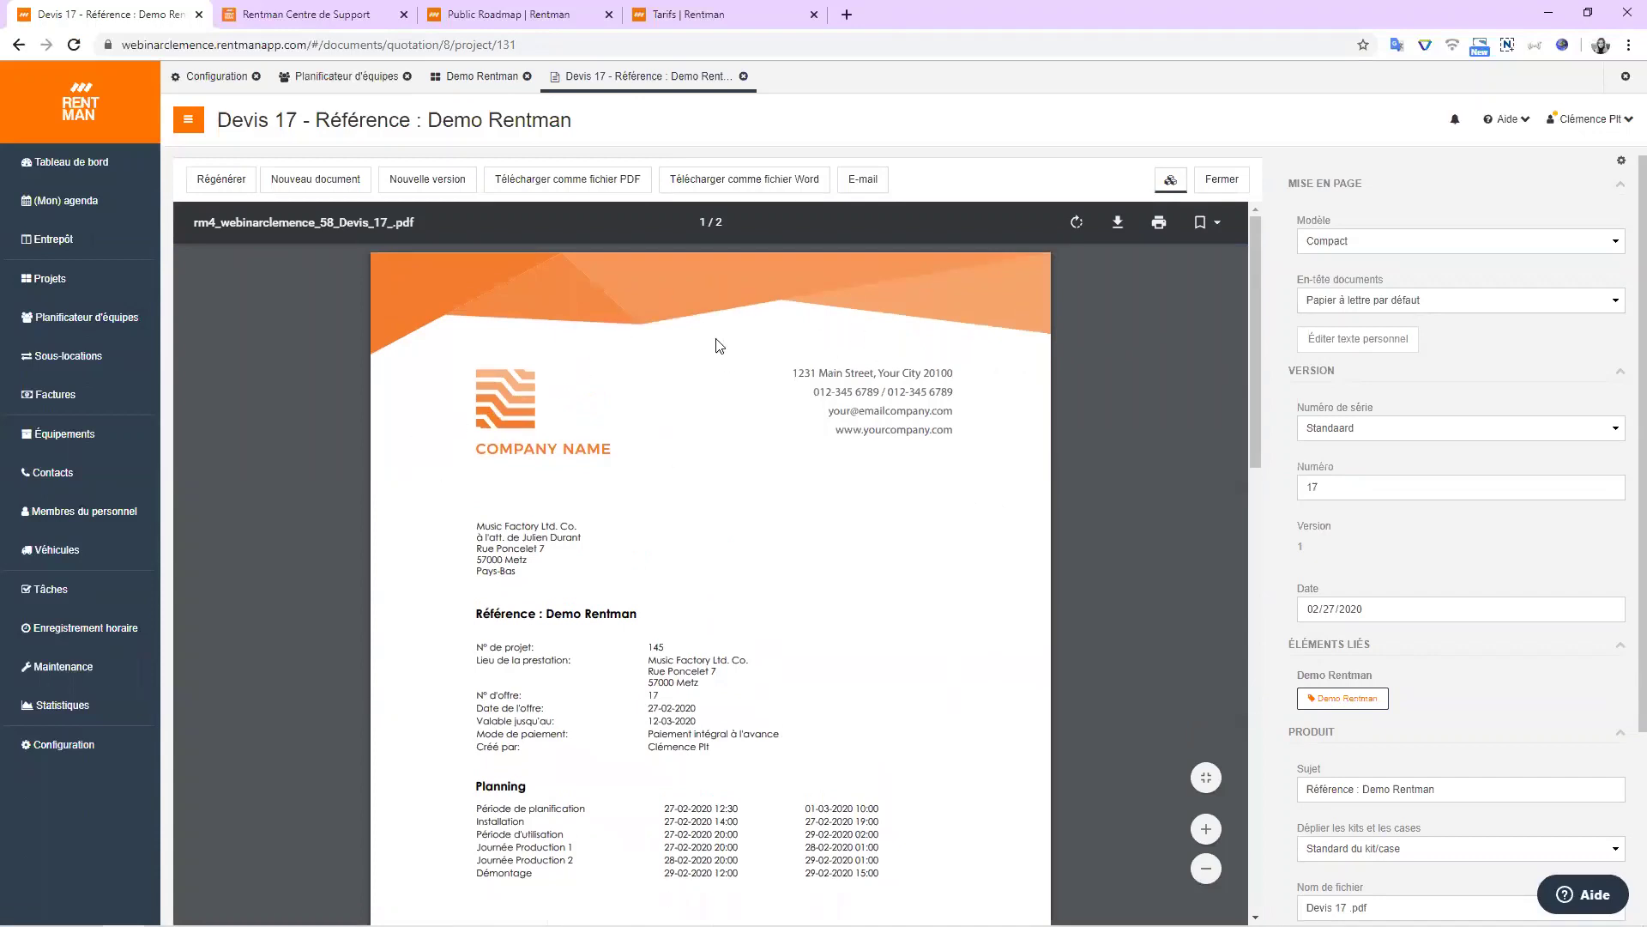
pyautogui.scroll(-3, 611, 477)
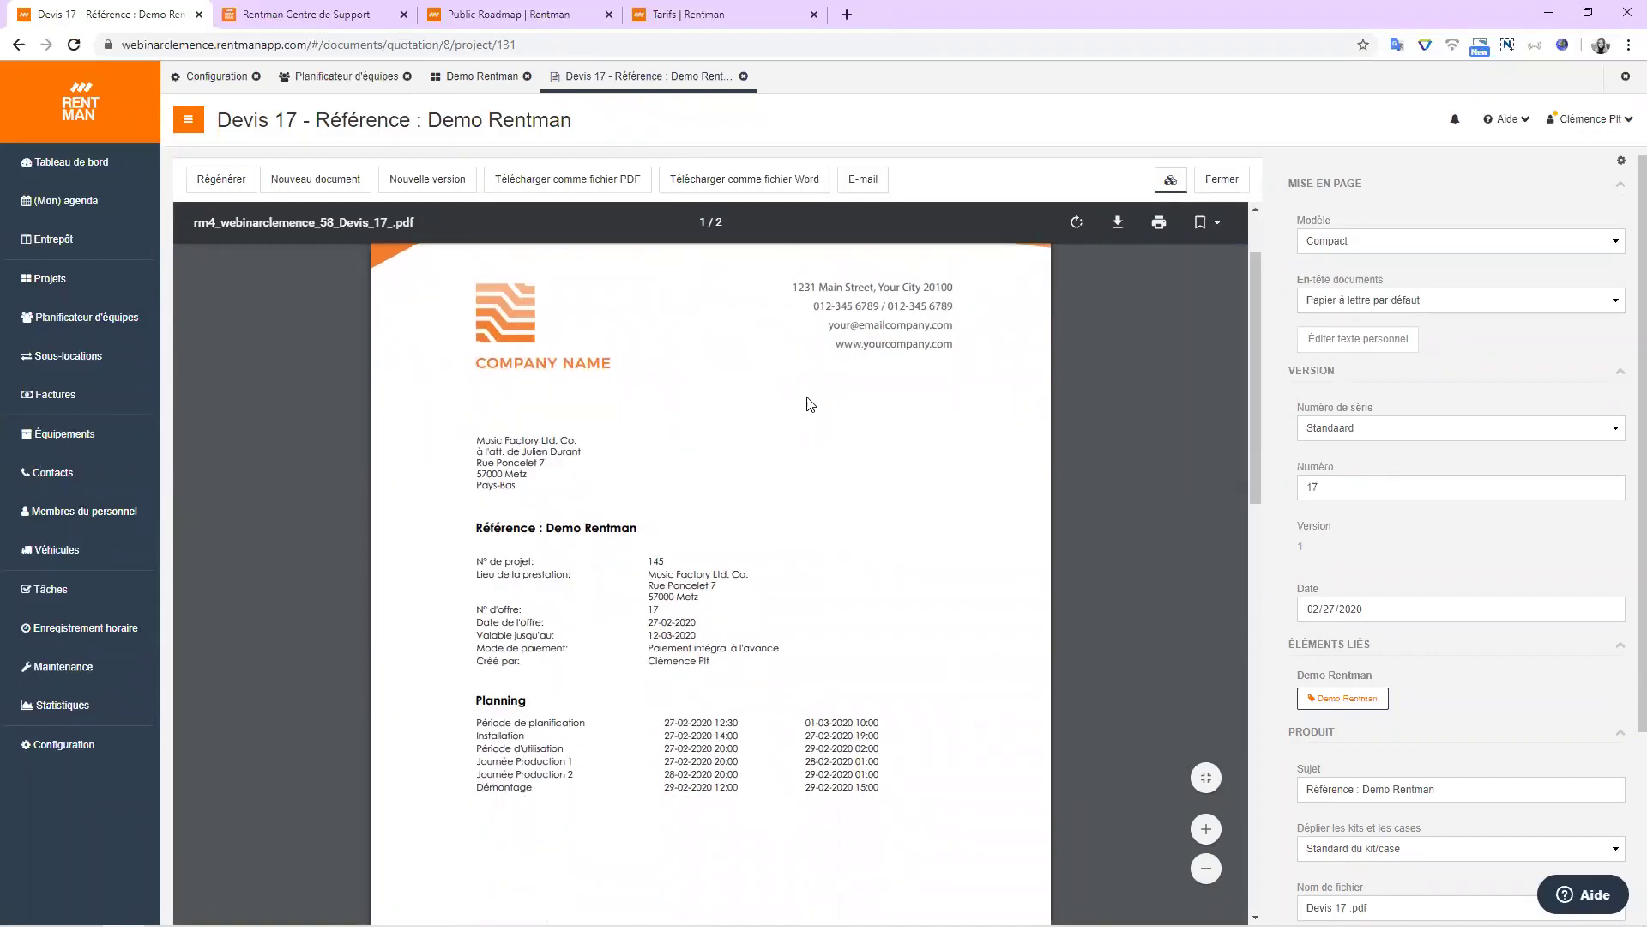
pyautogui.click(1487, 246)
pyautogui.click(1364, 270)
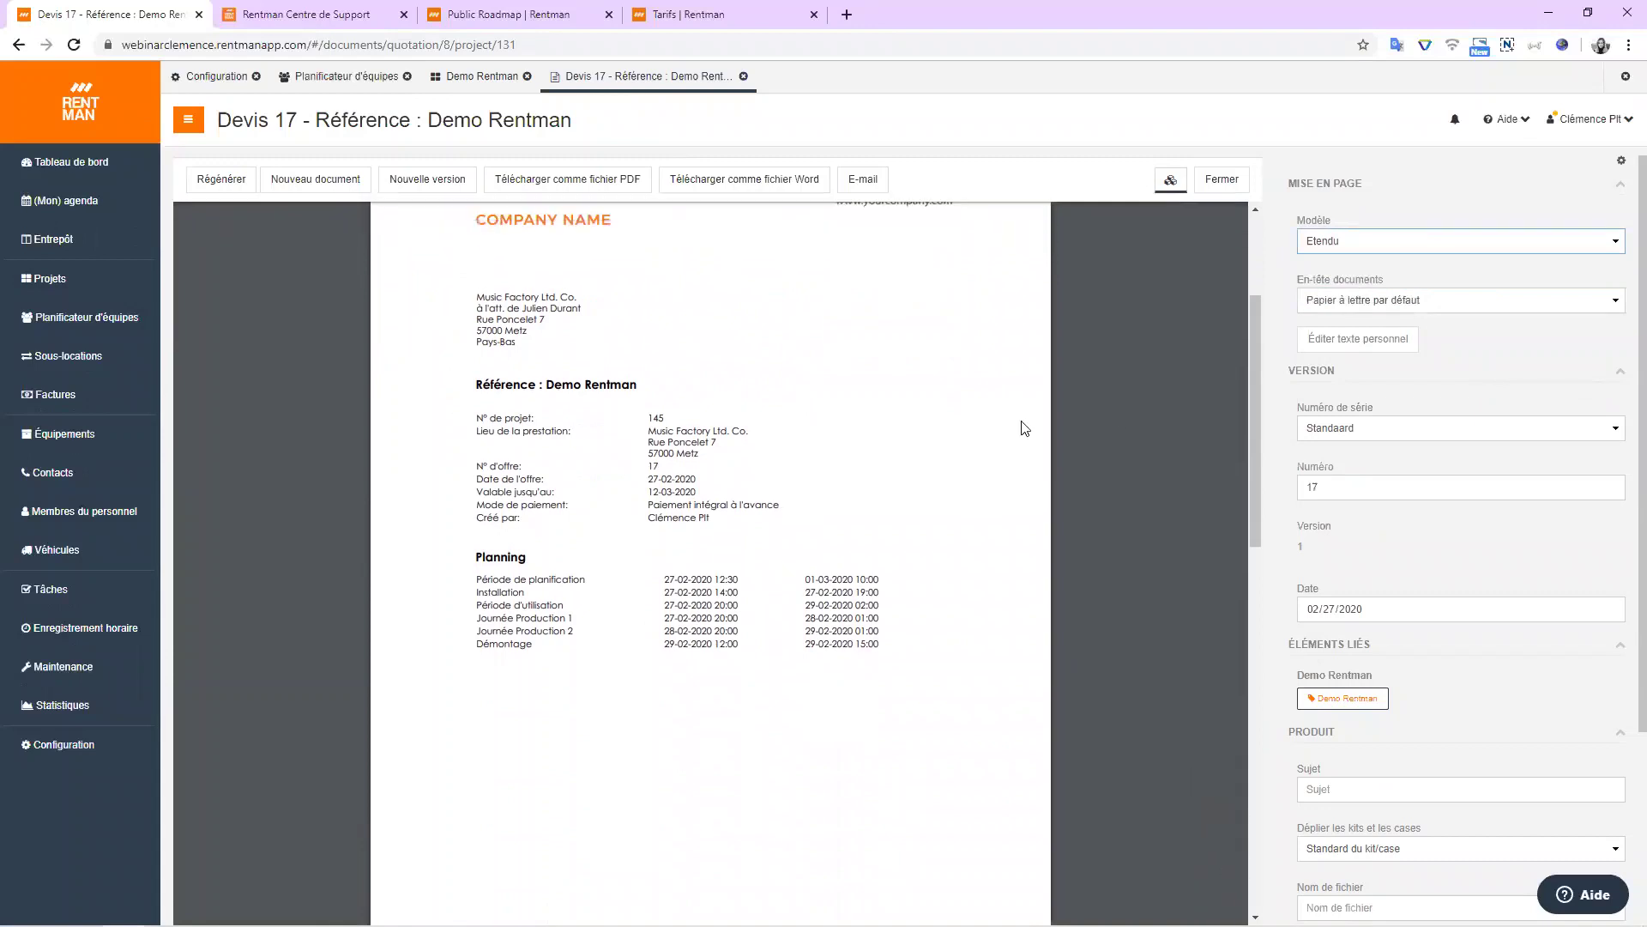
pyautogui.click(222, 178)
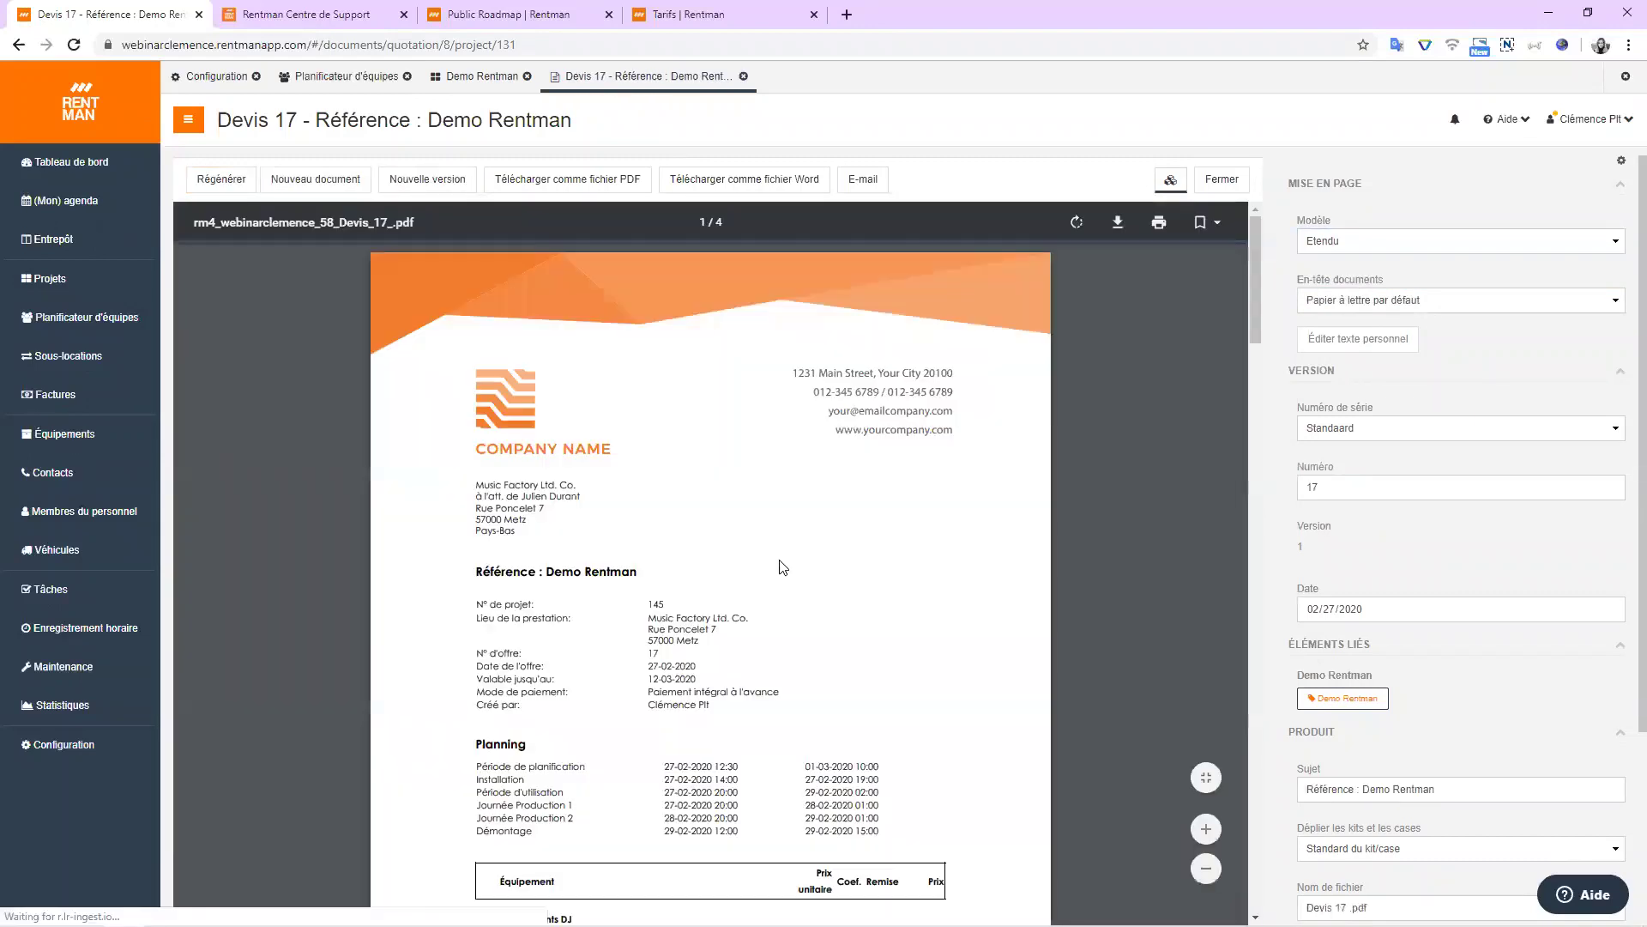
pyautogui.scroll(-3, 782, 567)
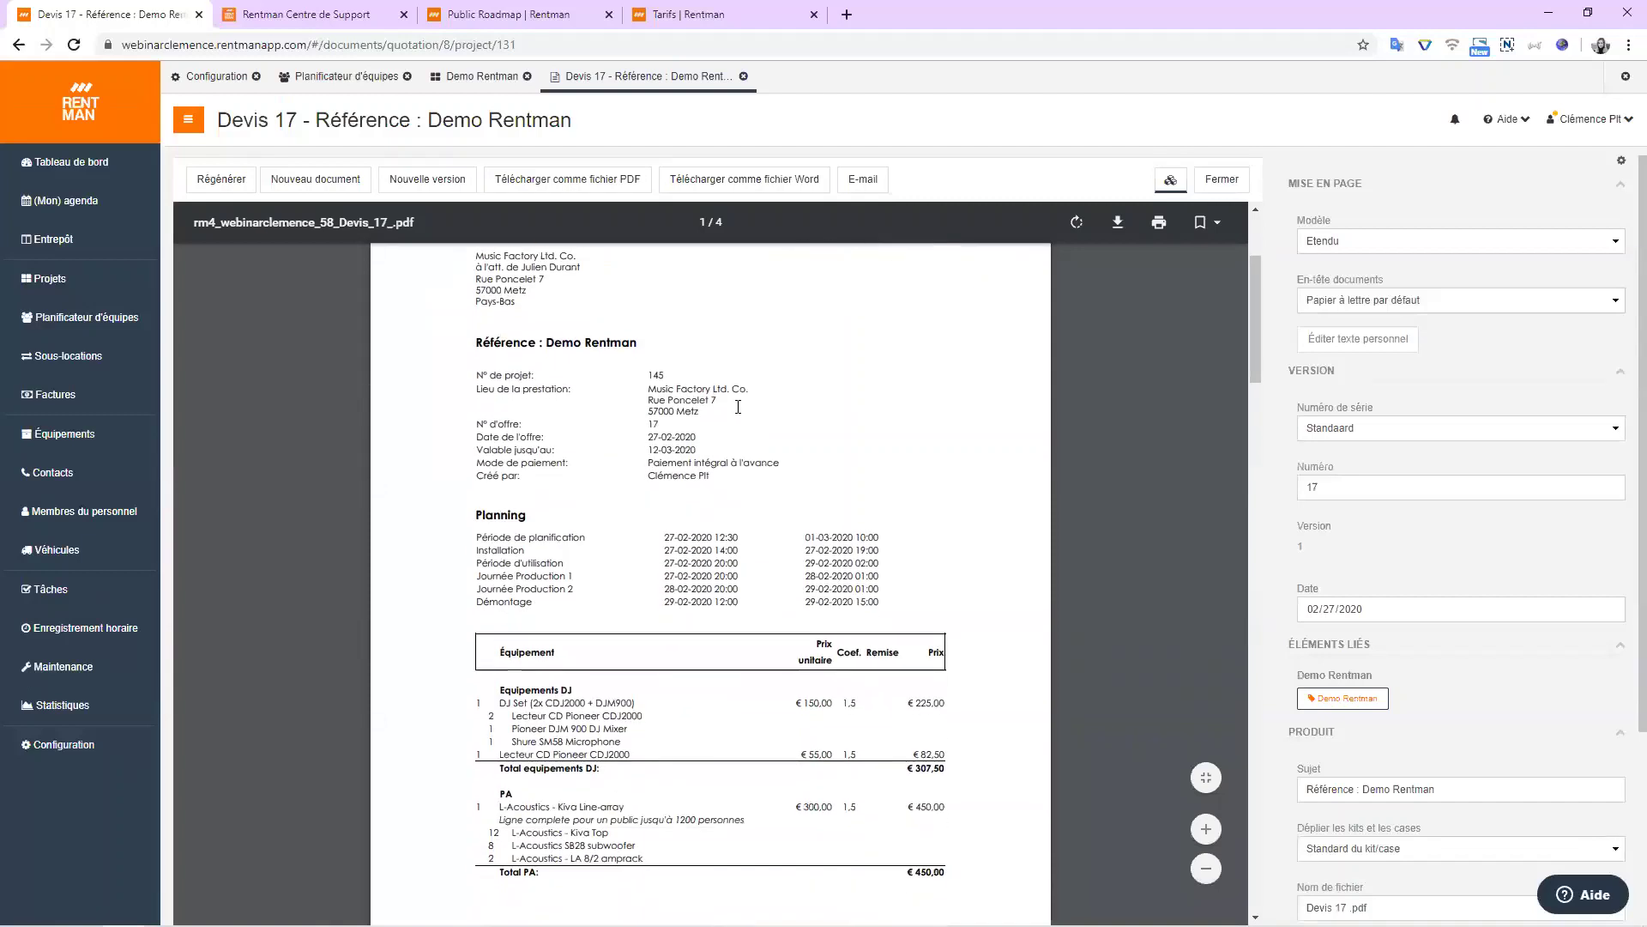
pyautogui.scroll(-4, 728, 412)
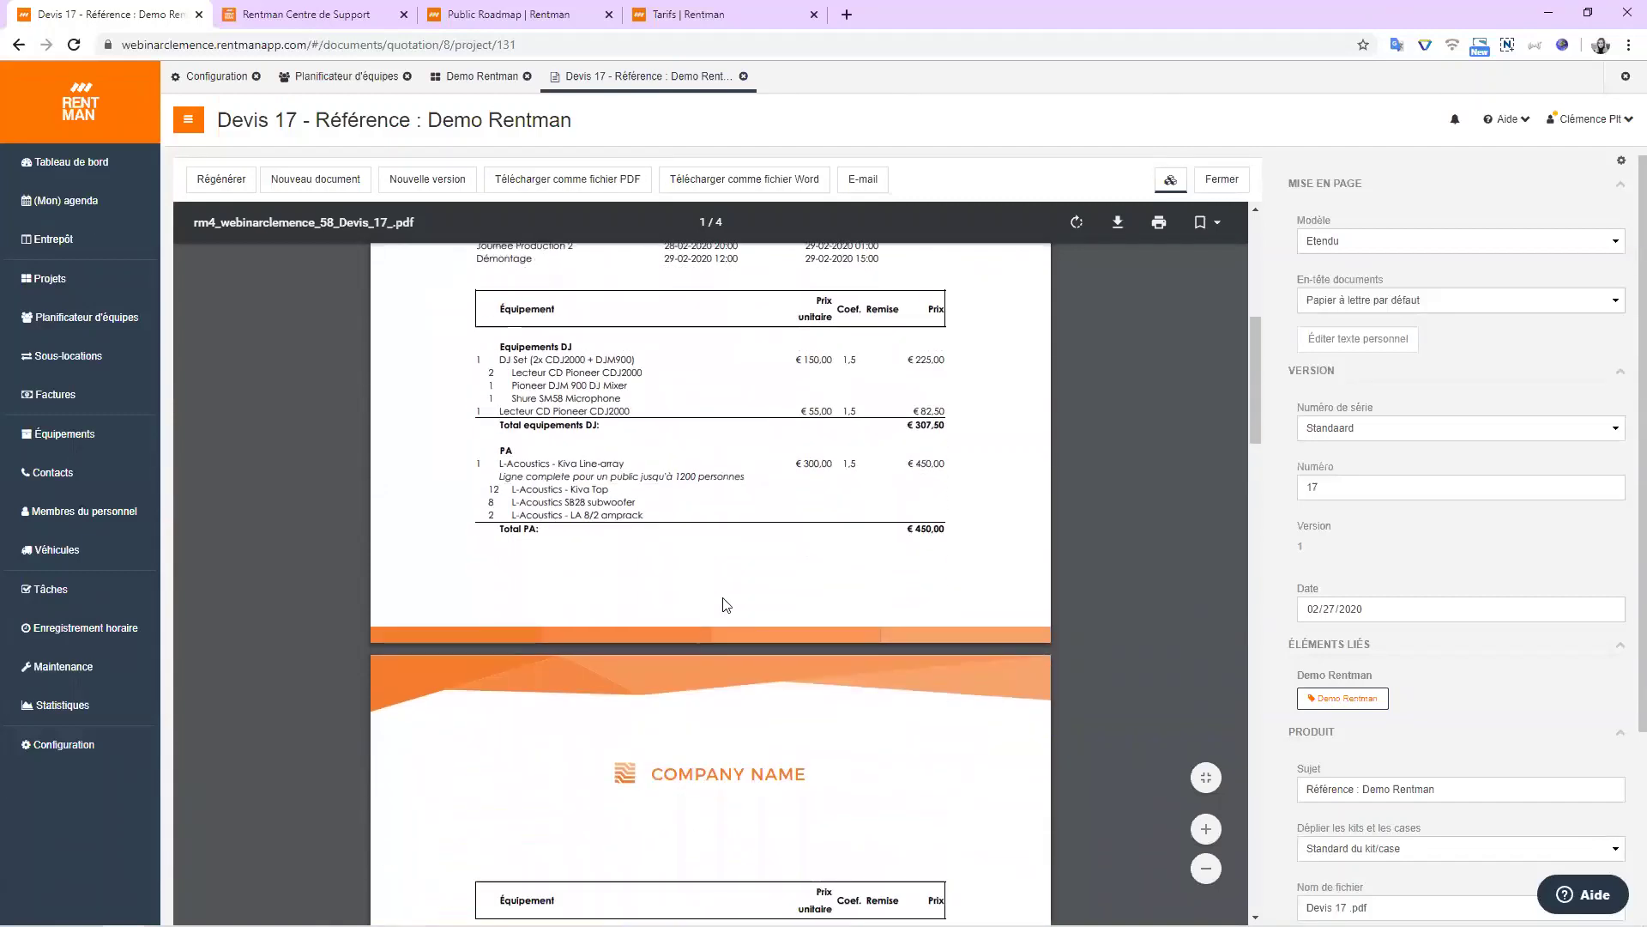
pyautogui.scroll(2, 727, 456)
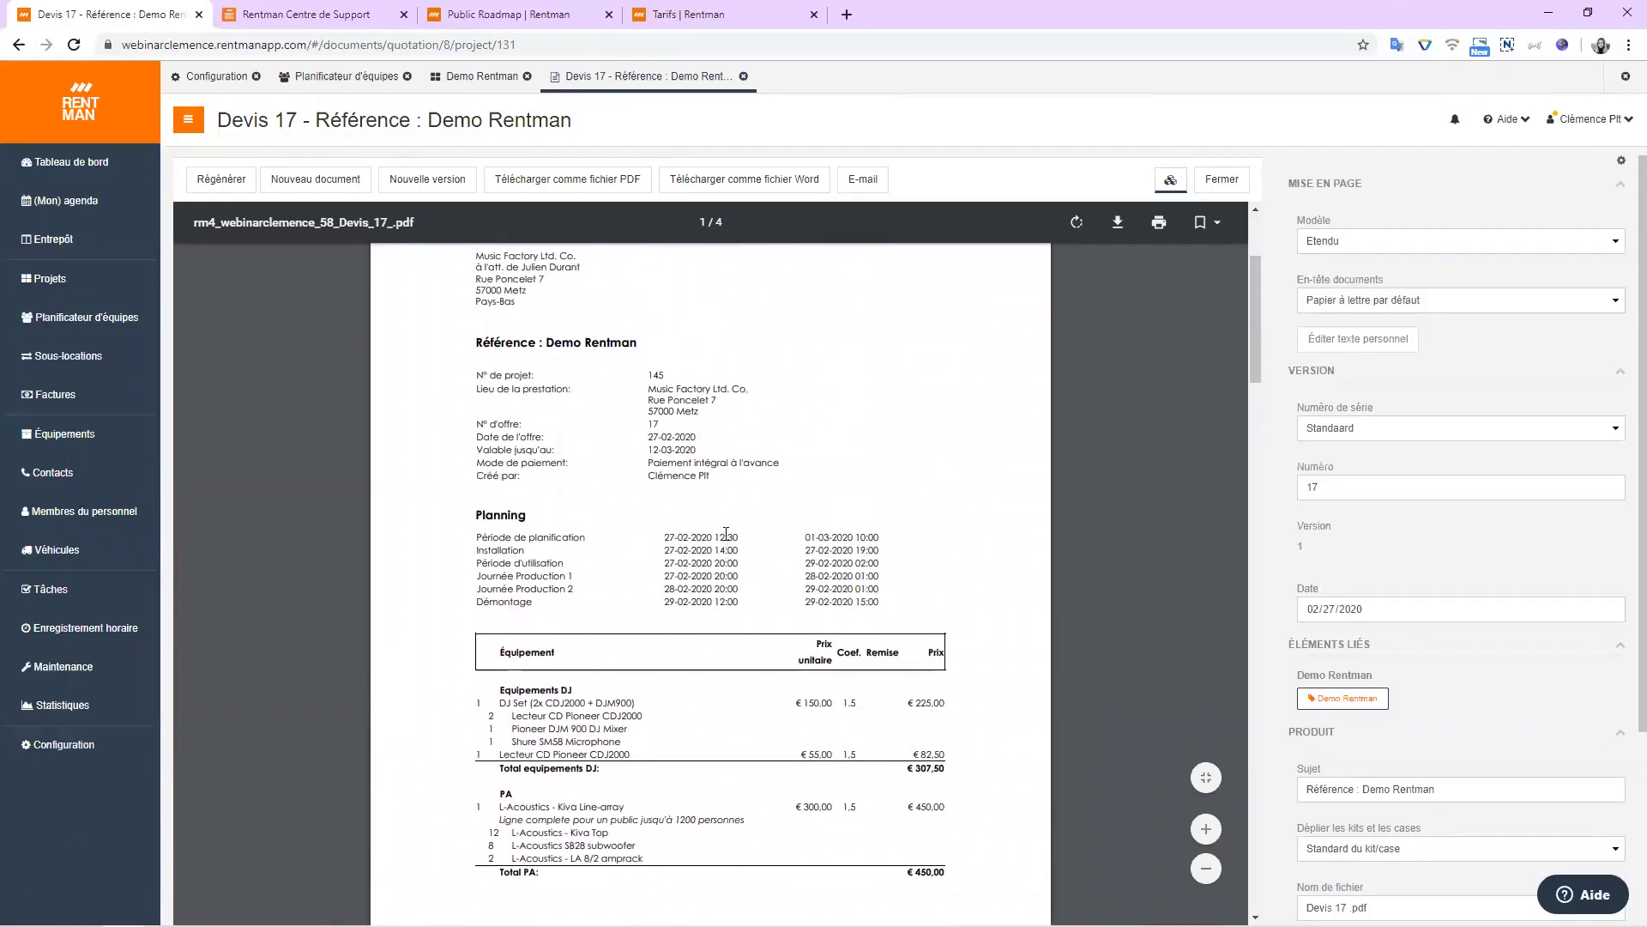
pyautogui.scroll(-8, 709, 475)
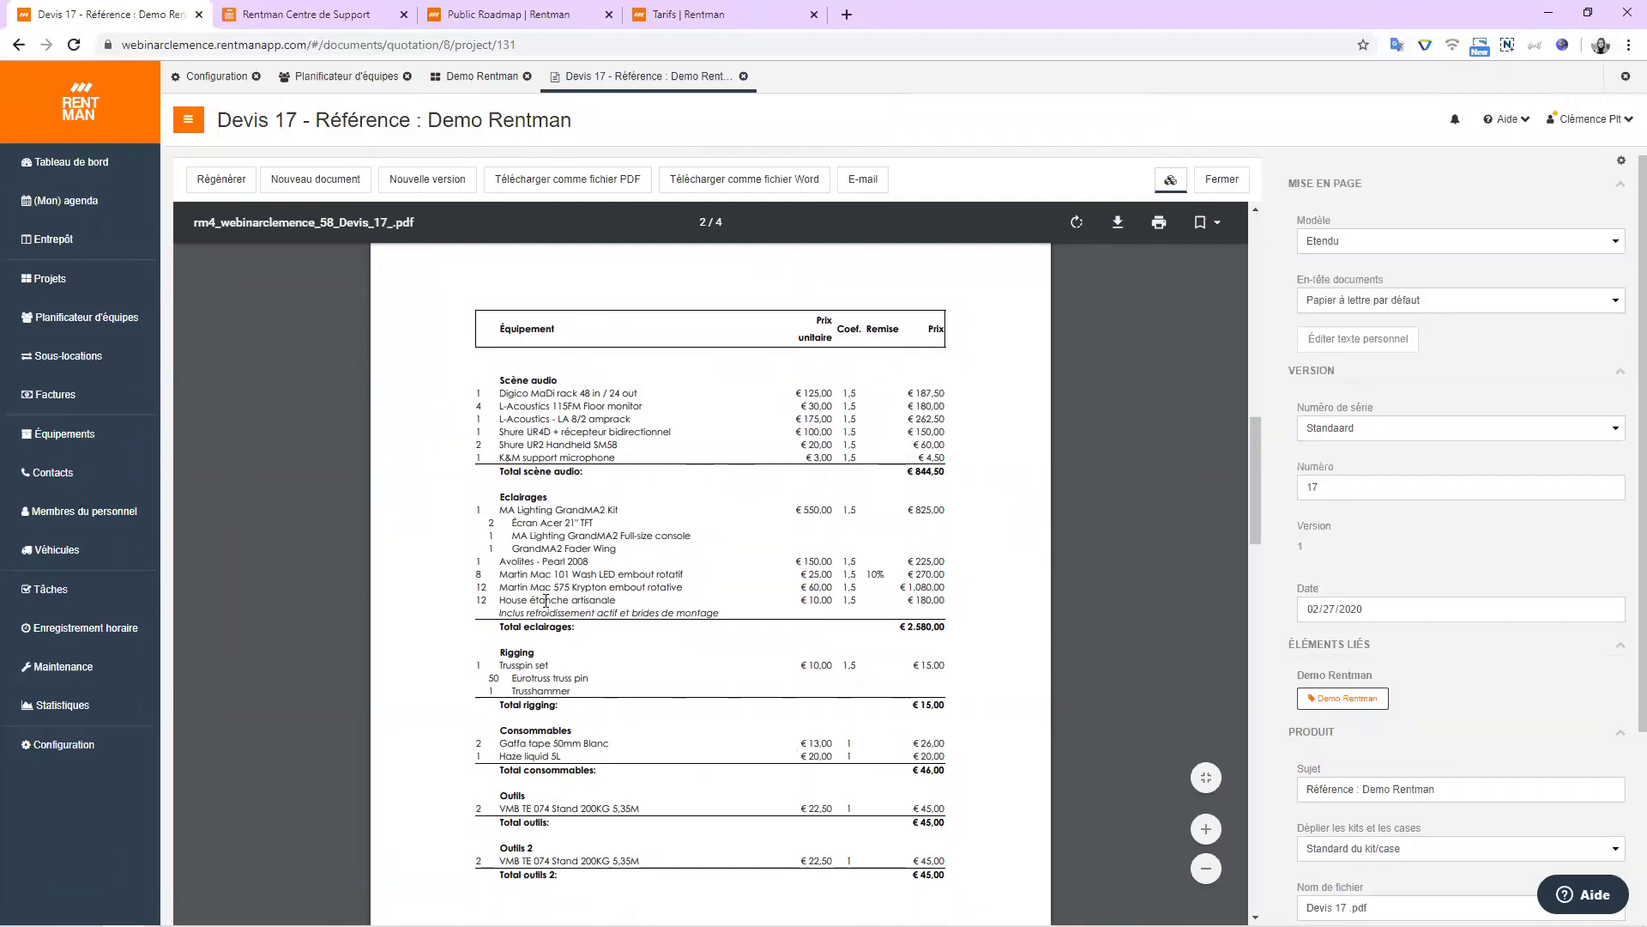
pyautogui.scroll(-1, 658, 549)
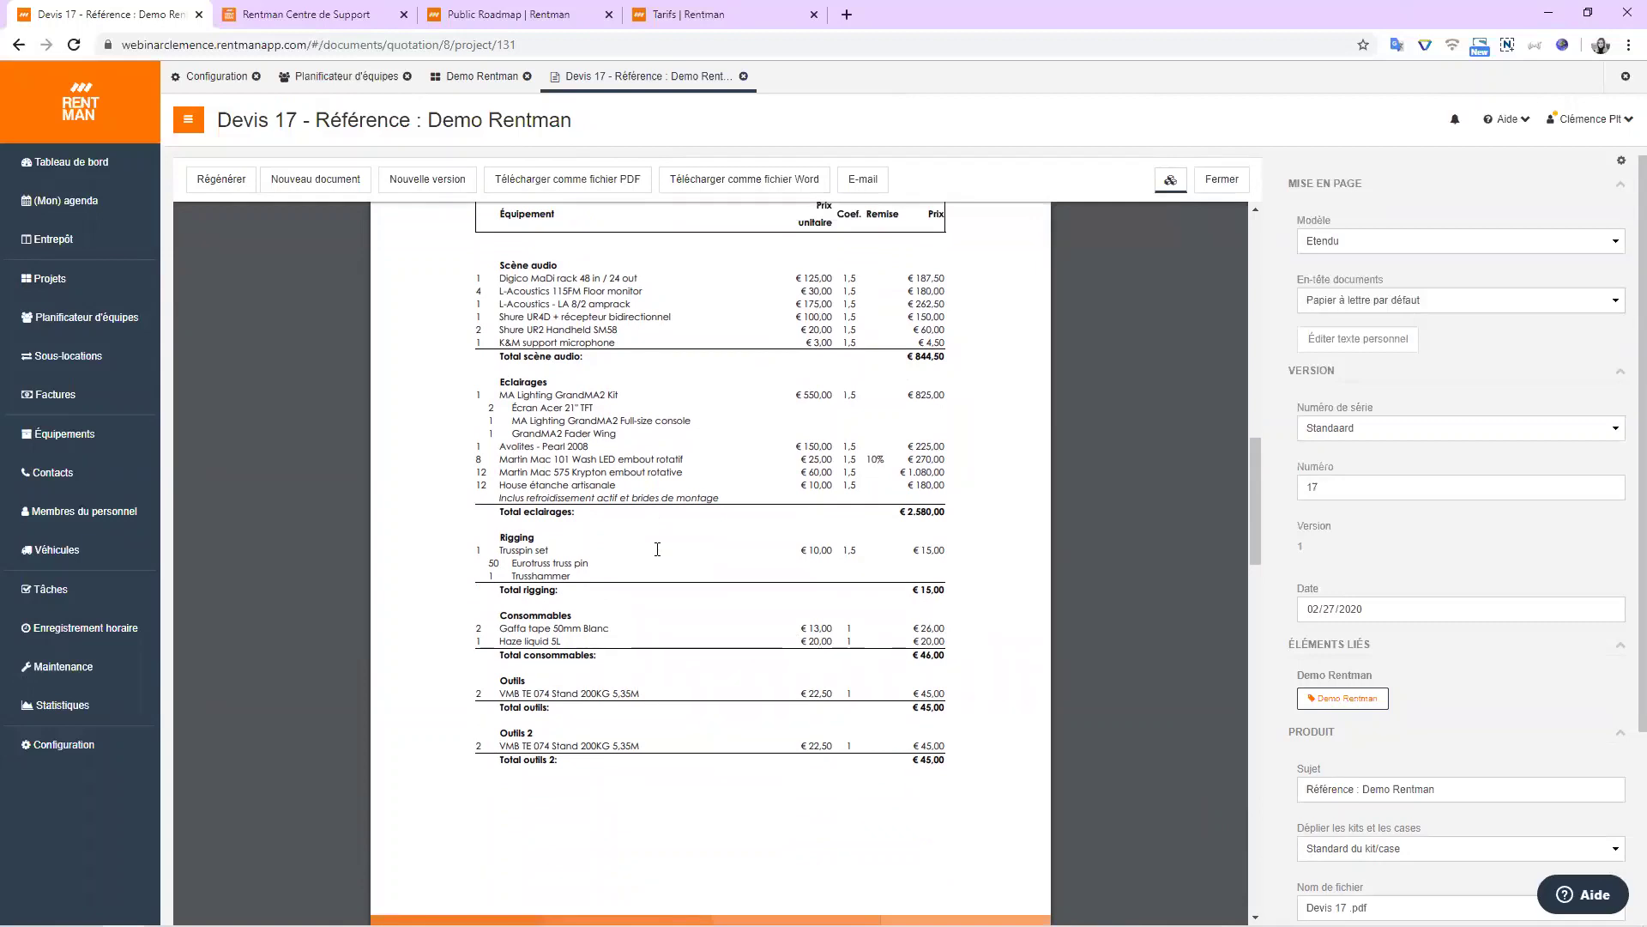
pyautogui.scroll(-3, 657, 549)
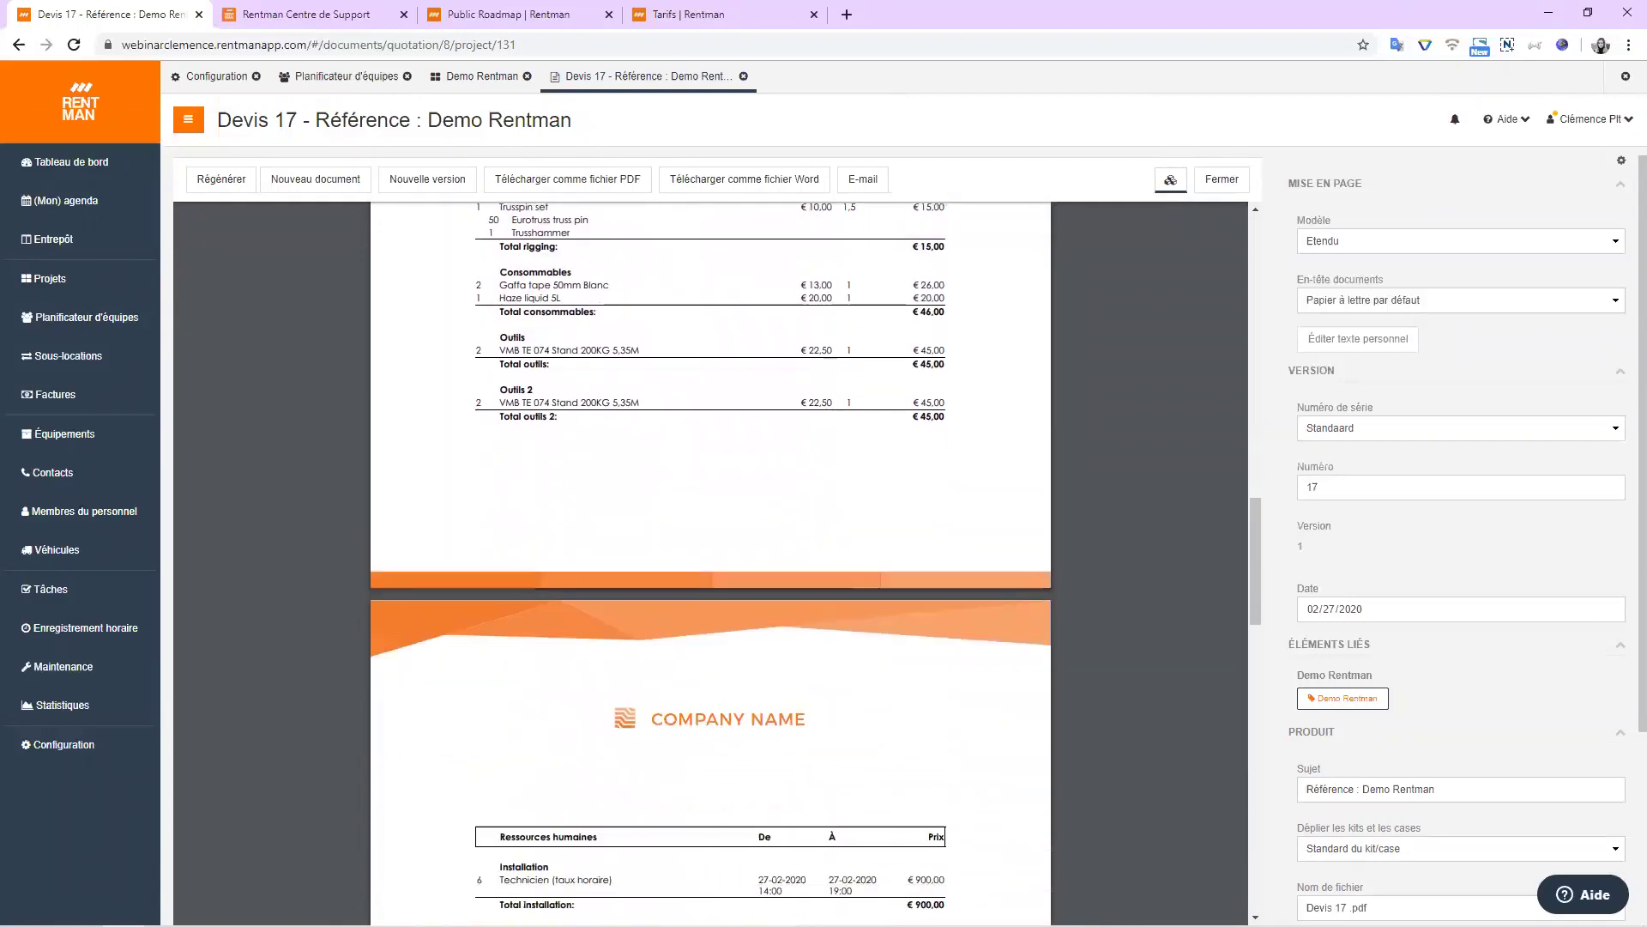
pyautogui.scroll(-3, 1450, 583)
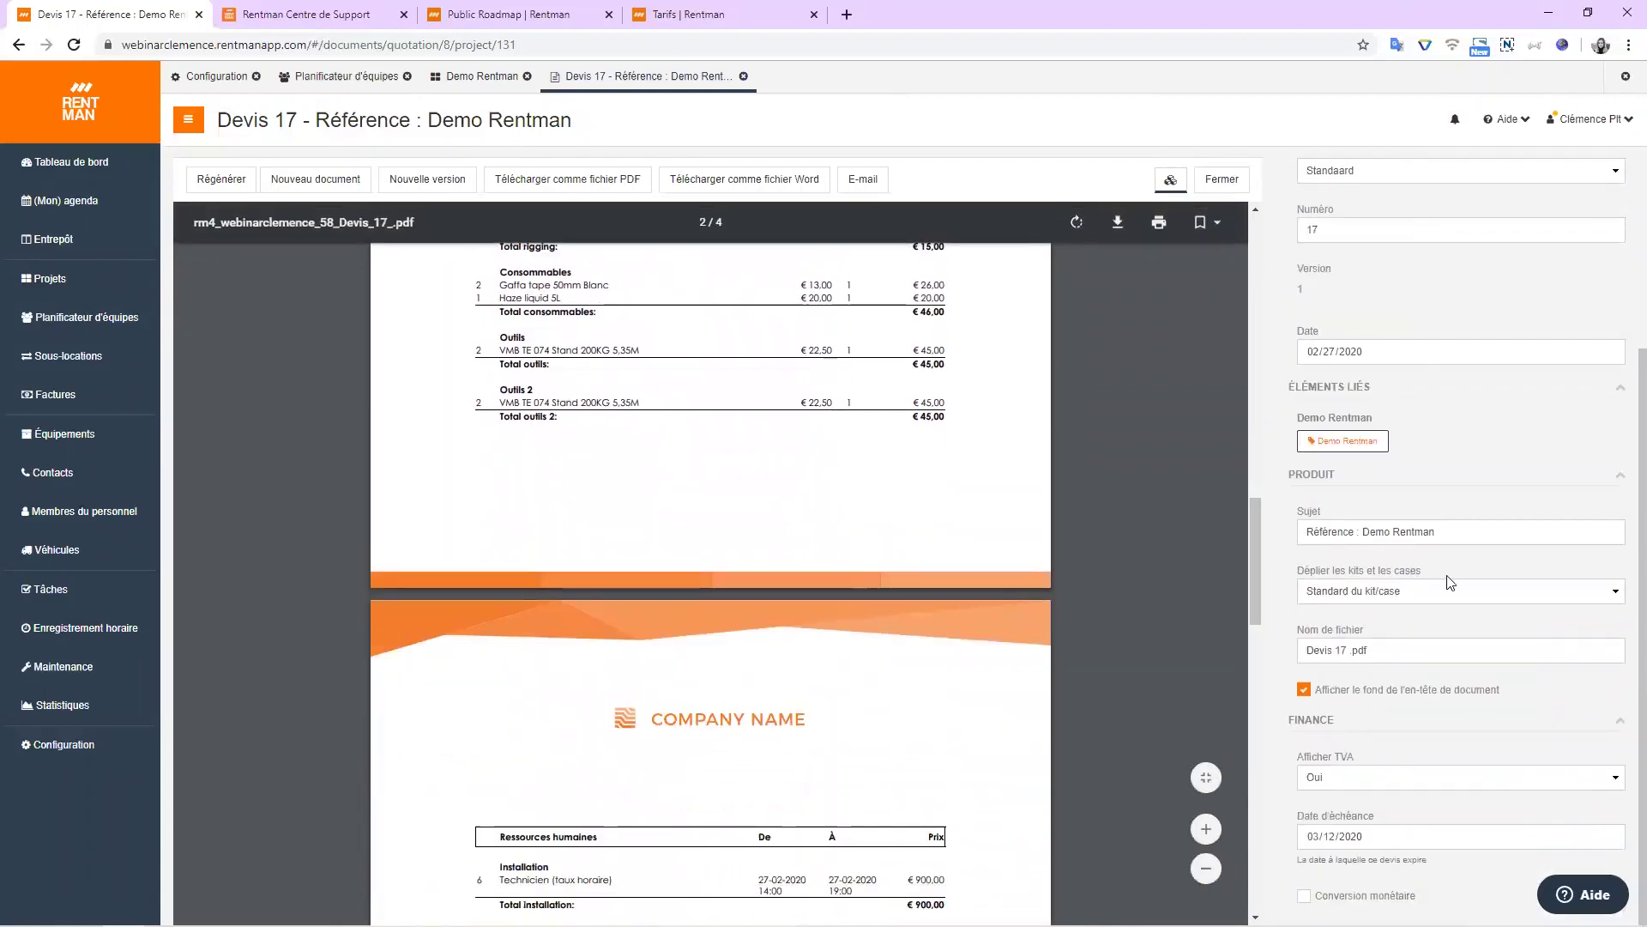
pyautogui.click(1483, 594)
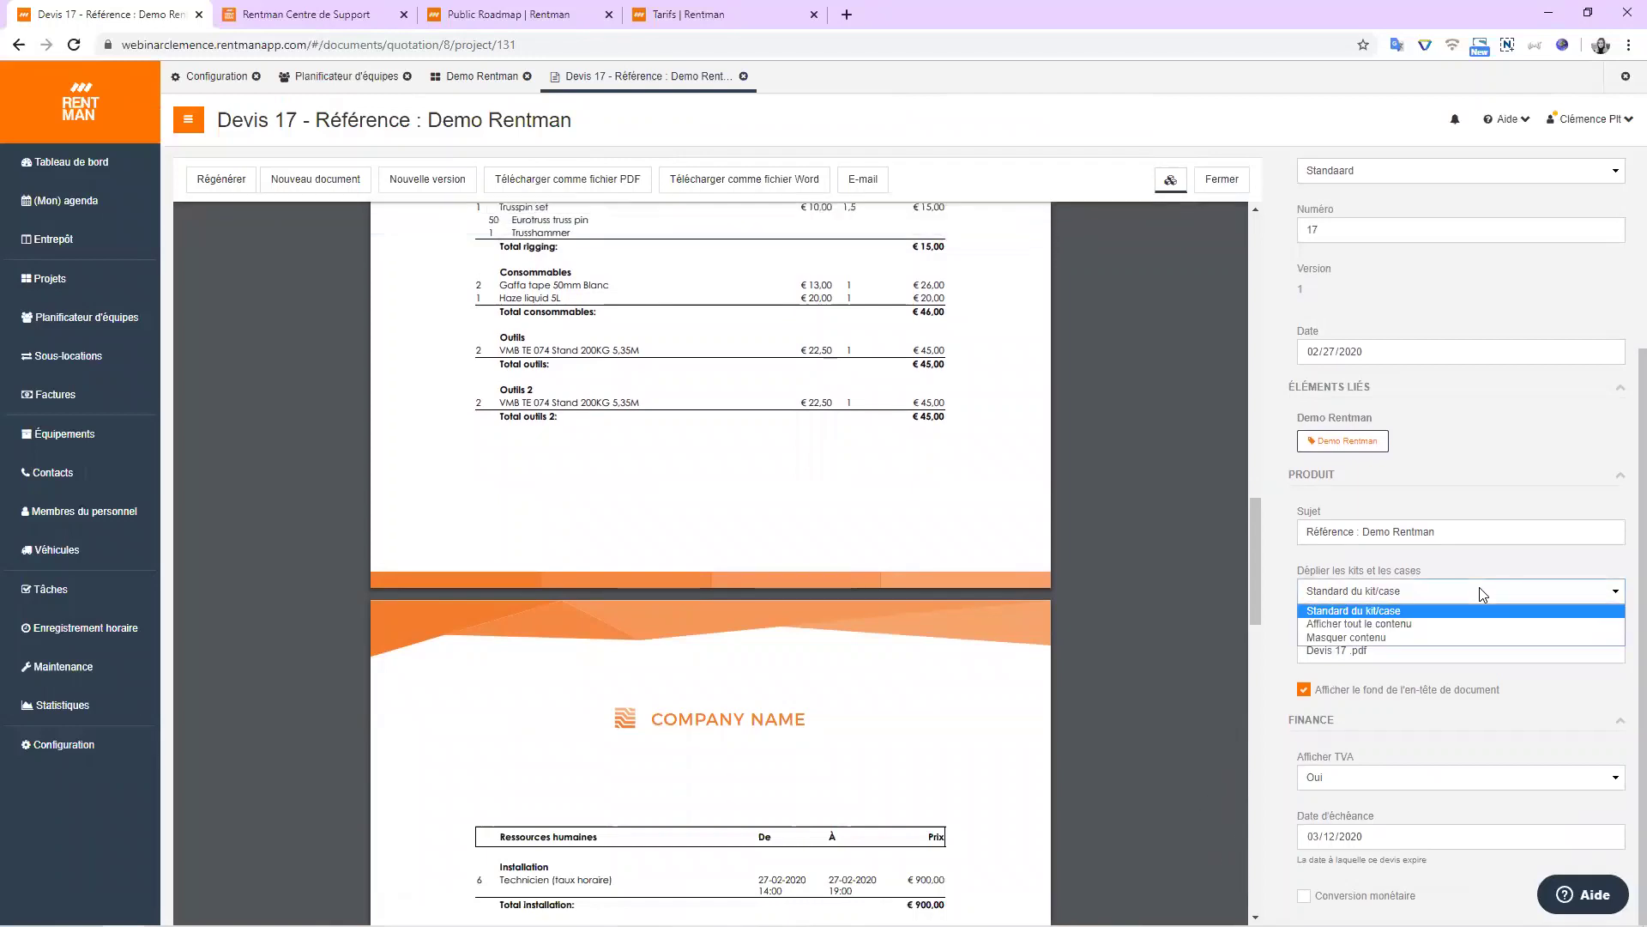
pyautogui.click(1484, 594)
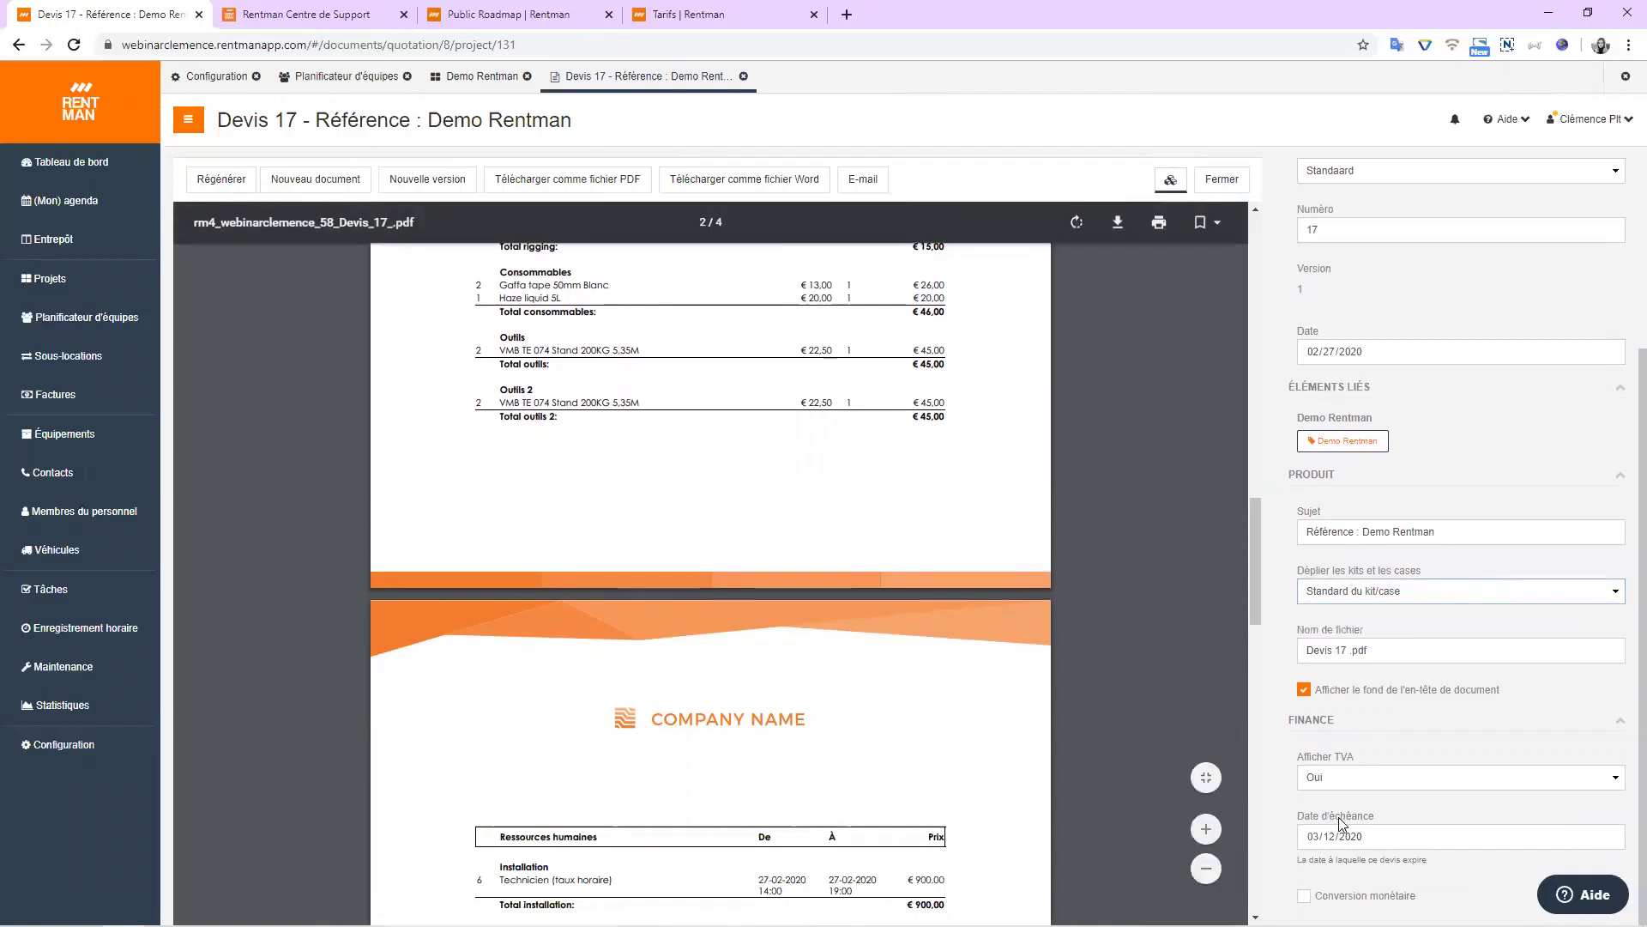
pyautogui.scroll(3, 1341, 822)
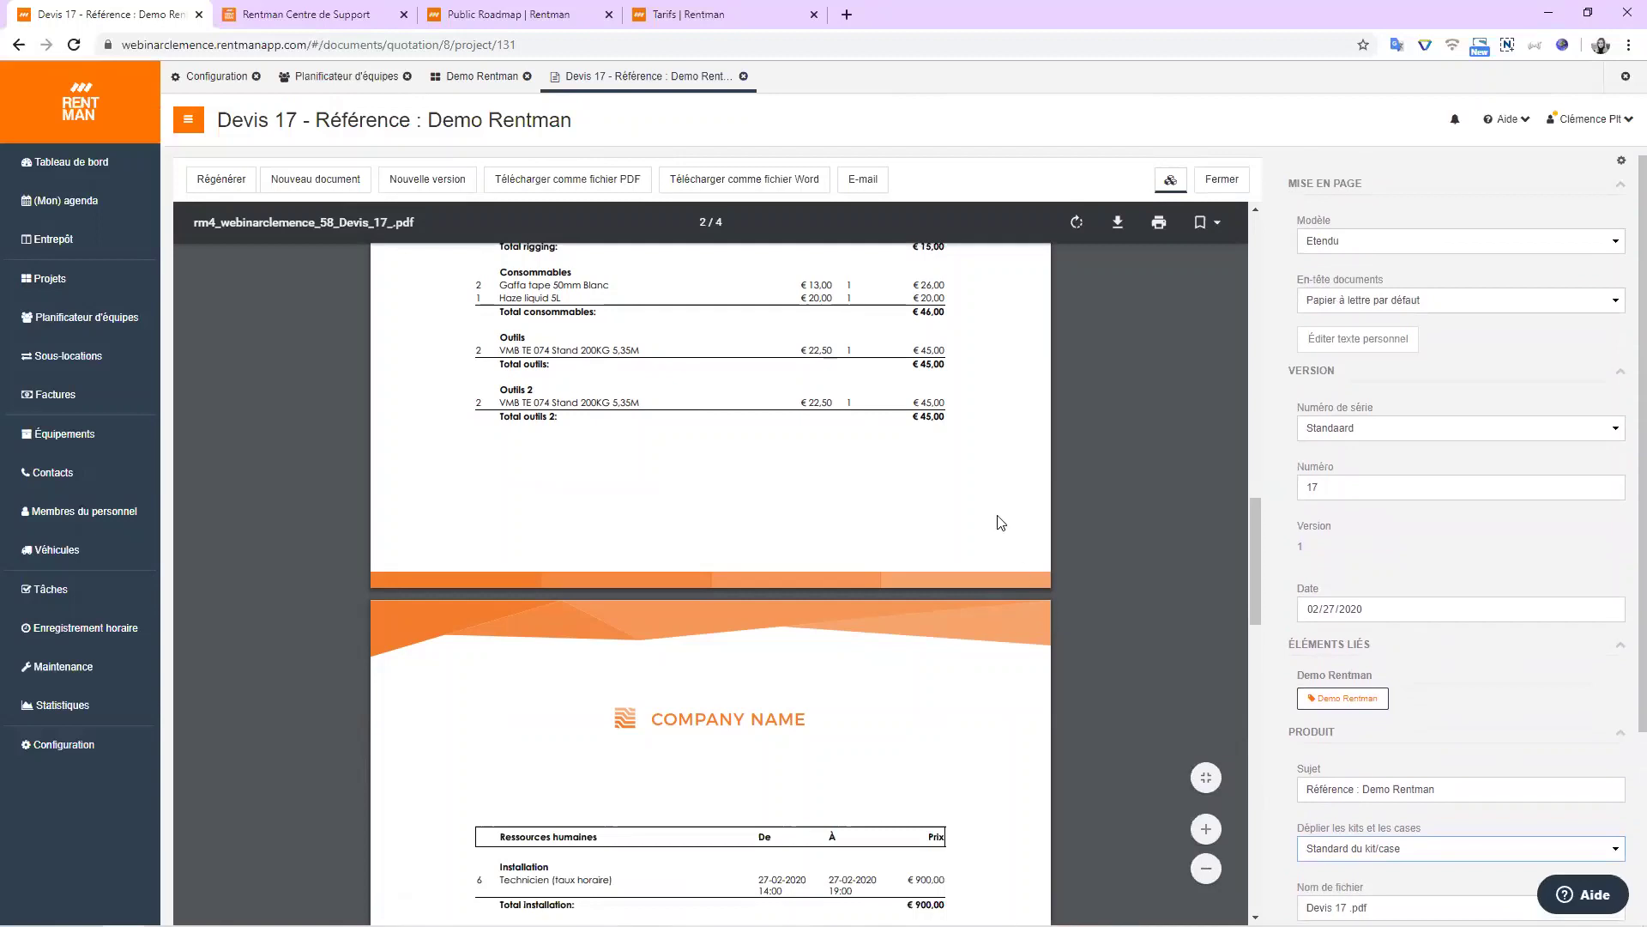
pyautogui.scroll(-9, 1001, 523)
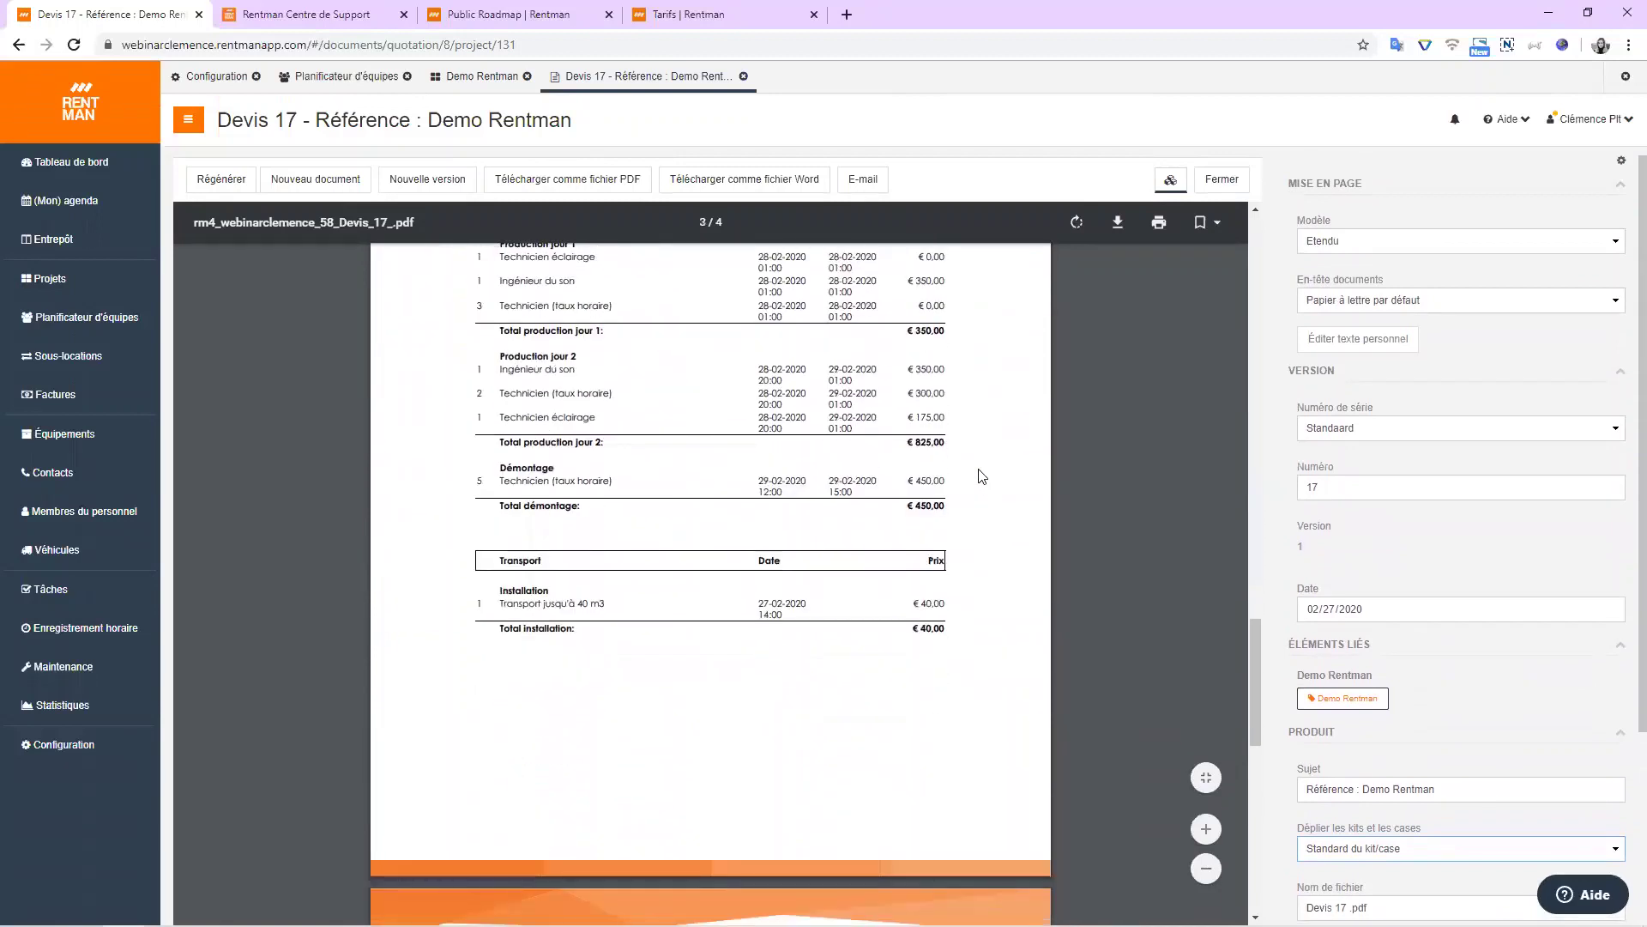
pyautogui.scroll(-10, 980, 474)
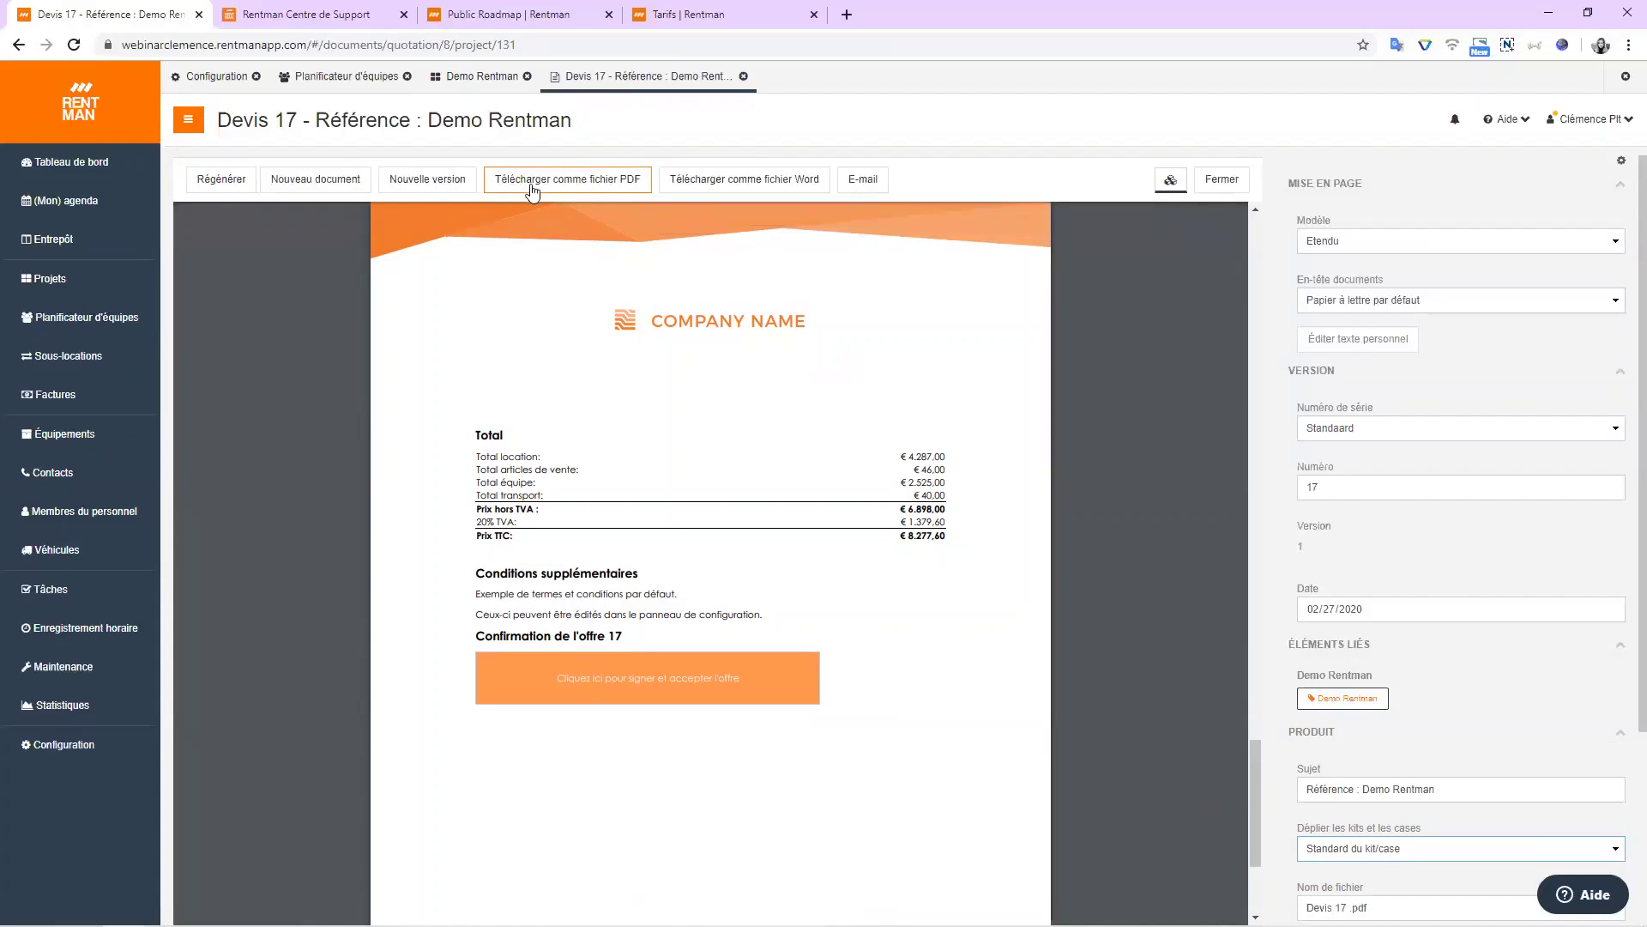
pyautogui.click(880, 187)
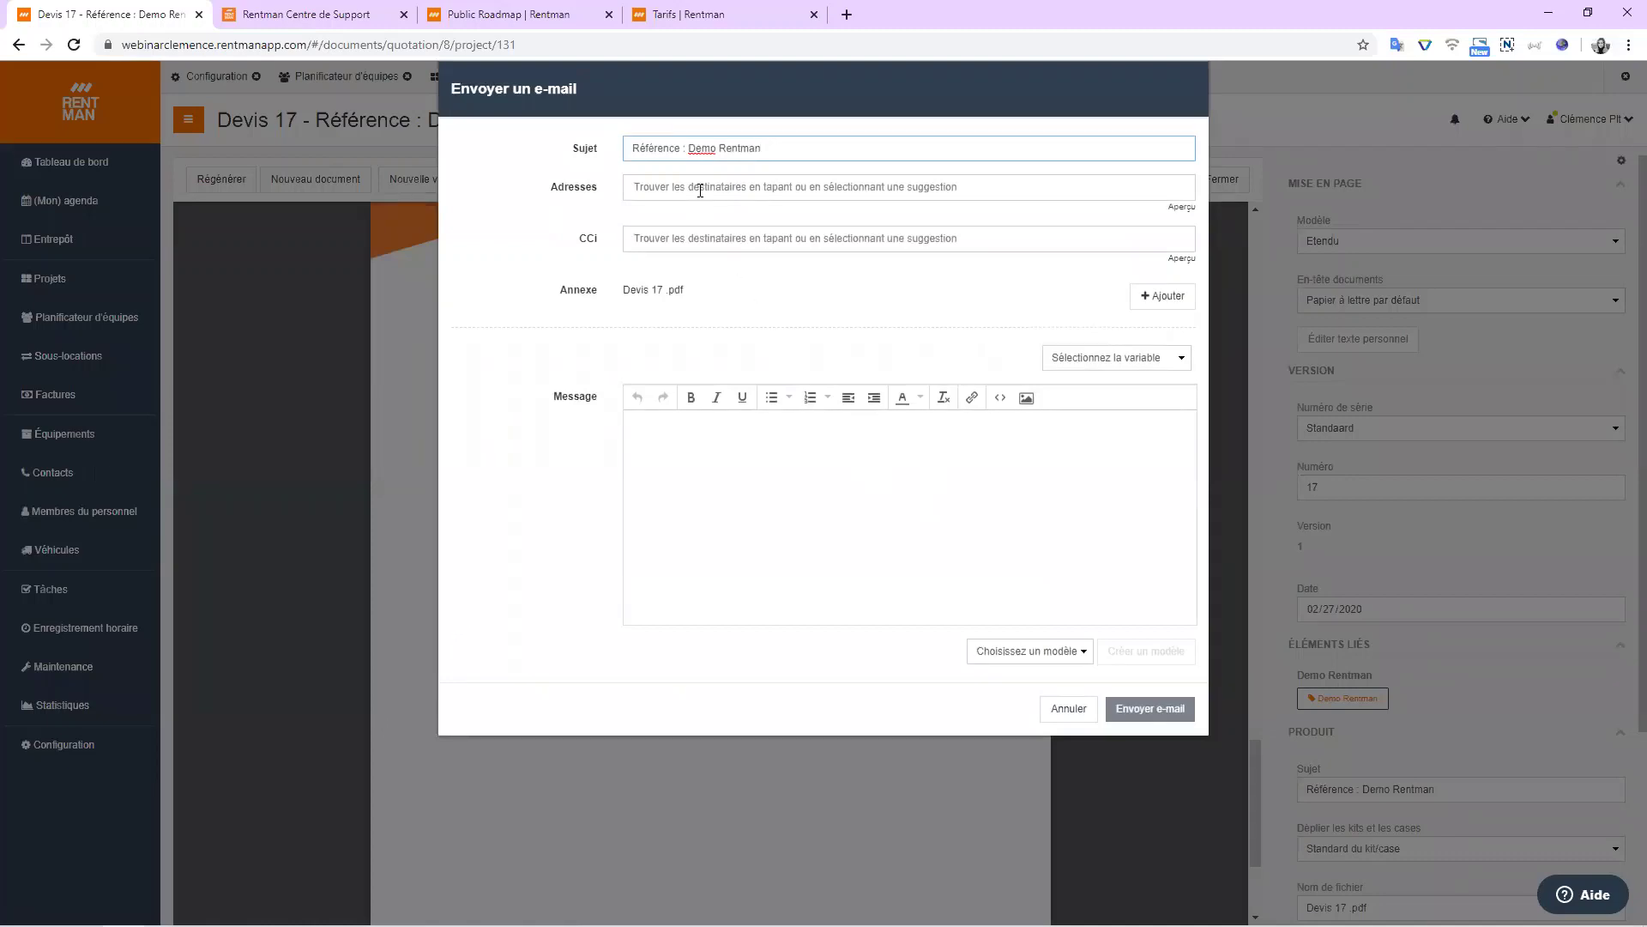
pyautogui.click(700, 190)
pyautogui.click(959, 611)
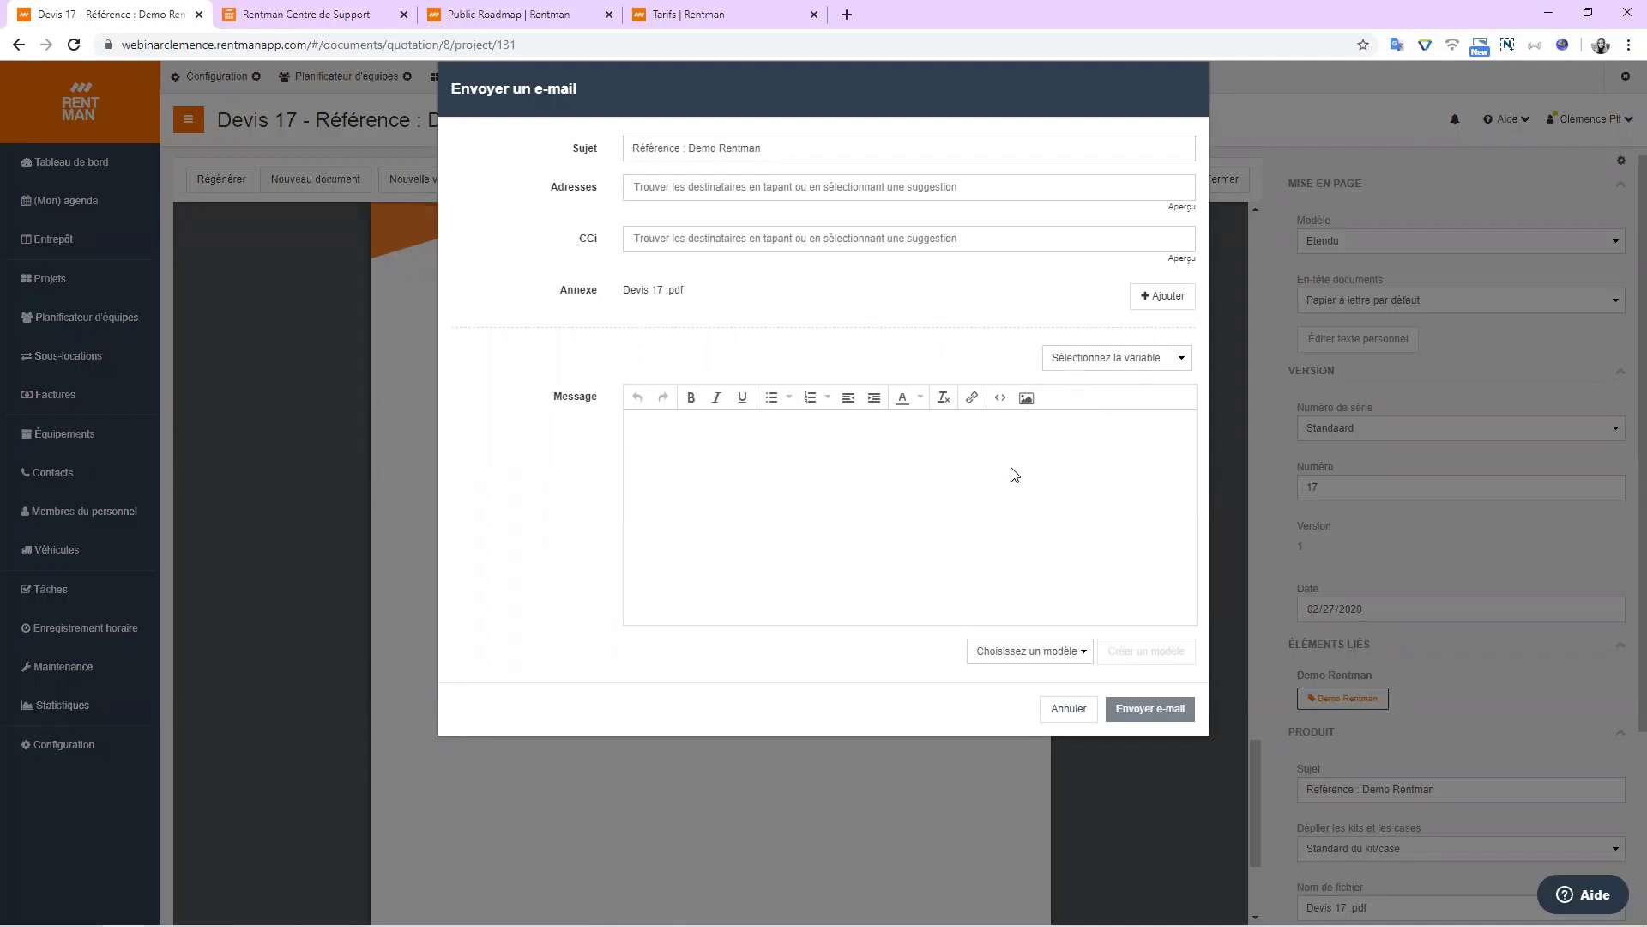
pyautogui.click(1069, 709)
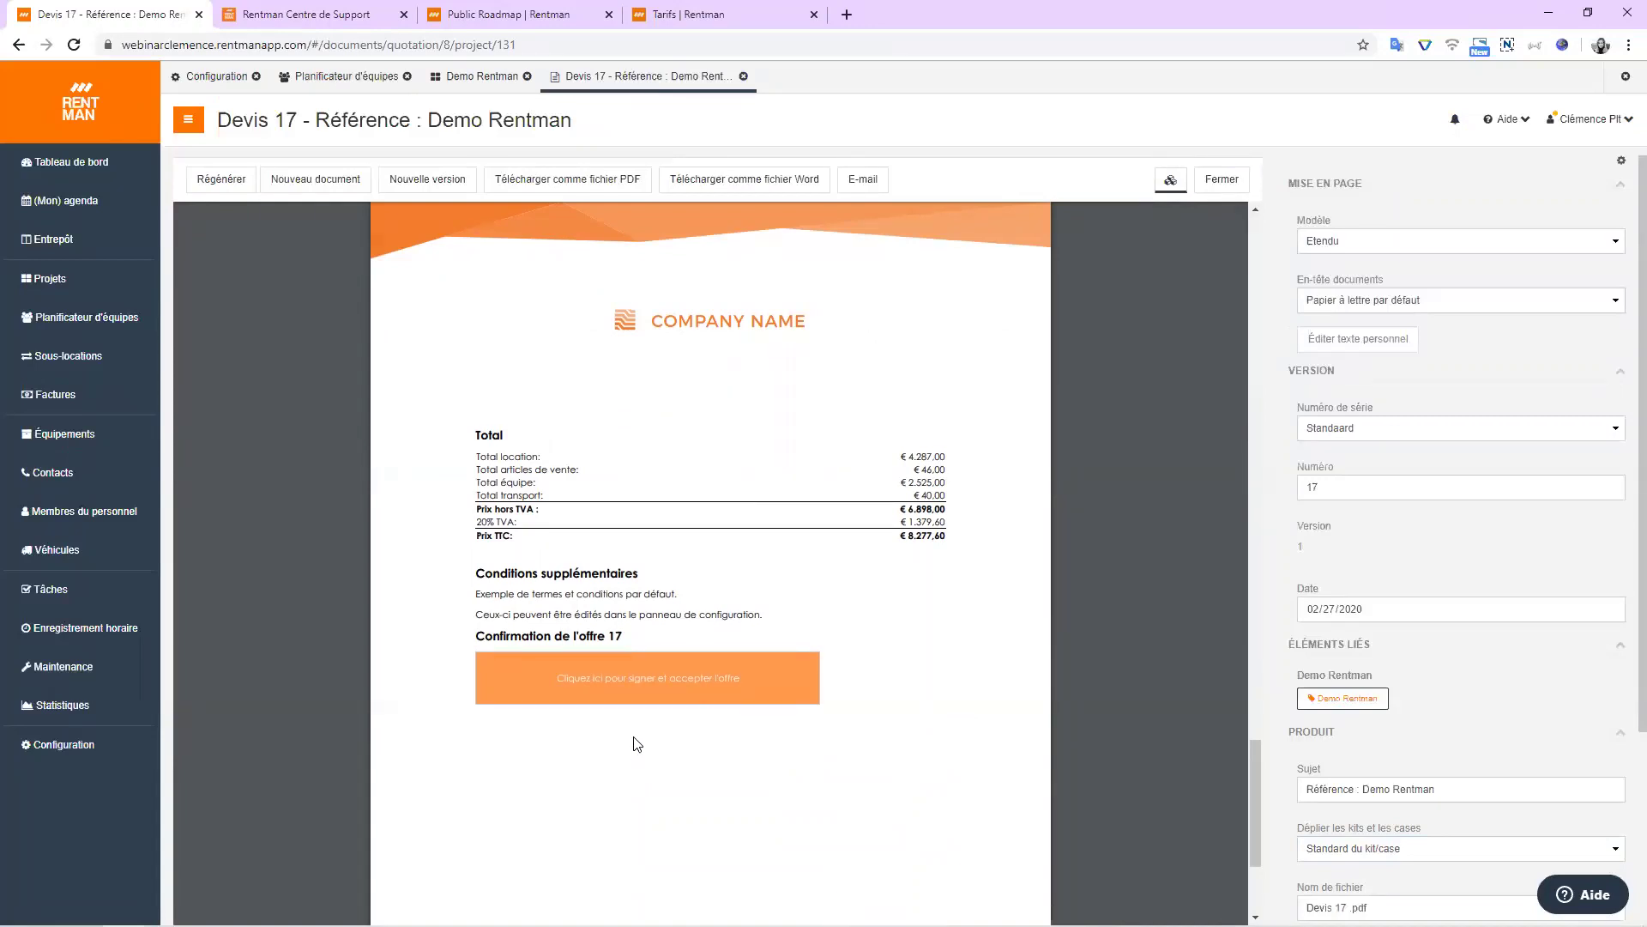
pyautogui.click(641, 690)
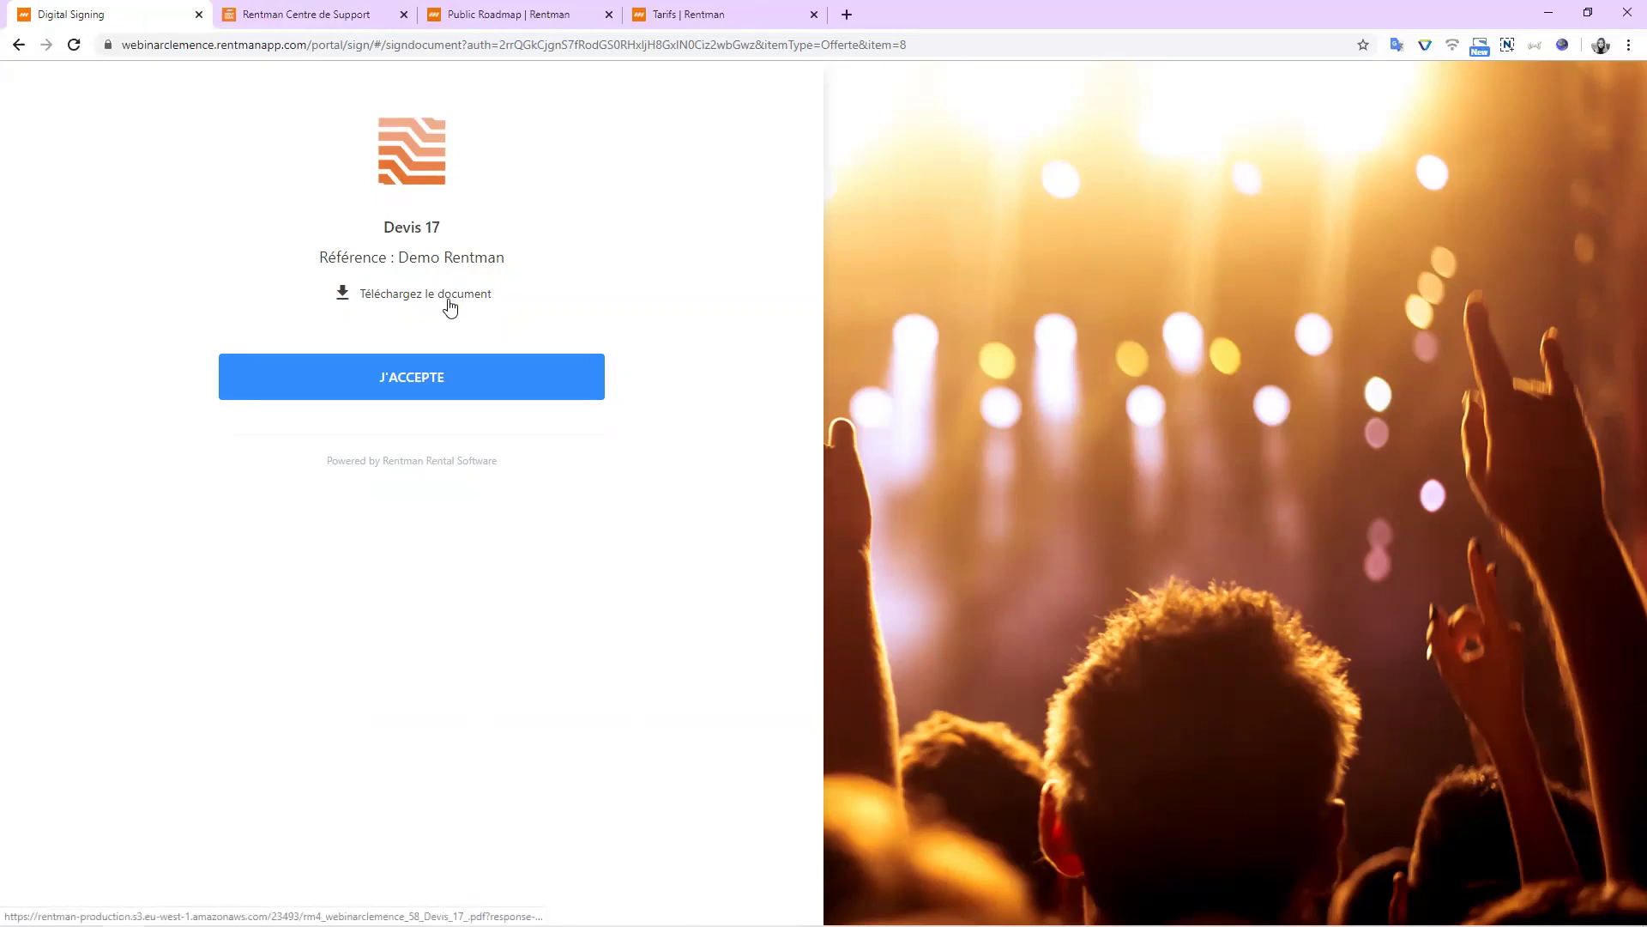
# Start accepting Devis 17 and enter the signer's name and e-mail address.
pyautogui.click(447, 378)
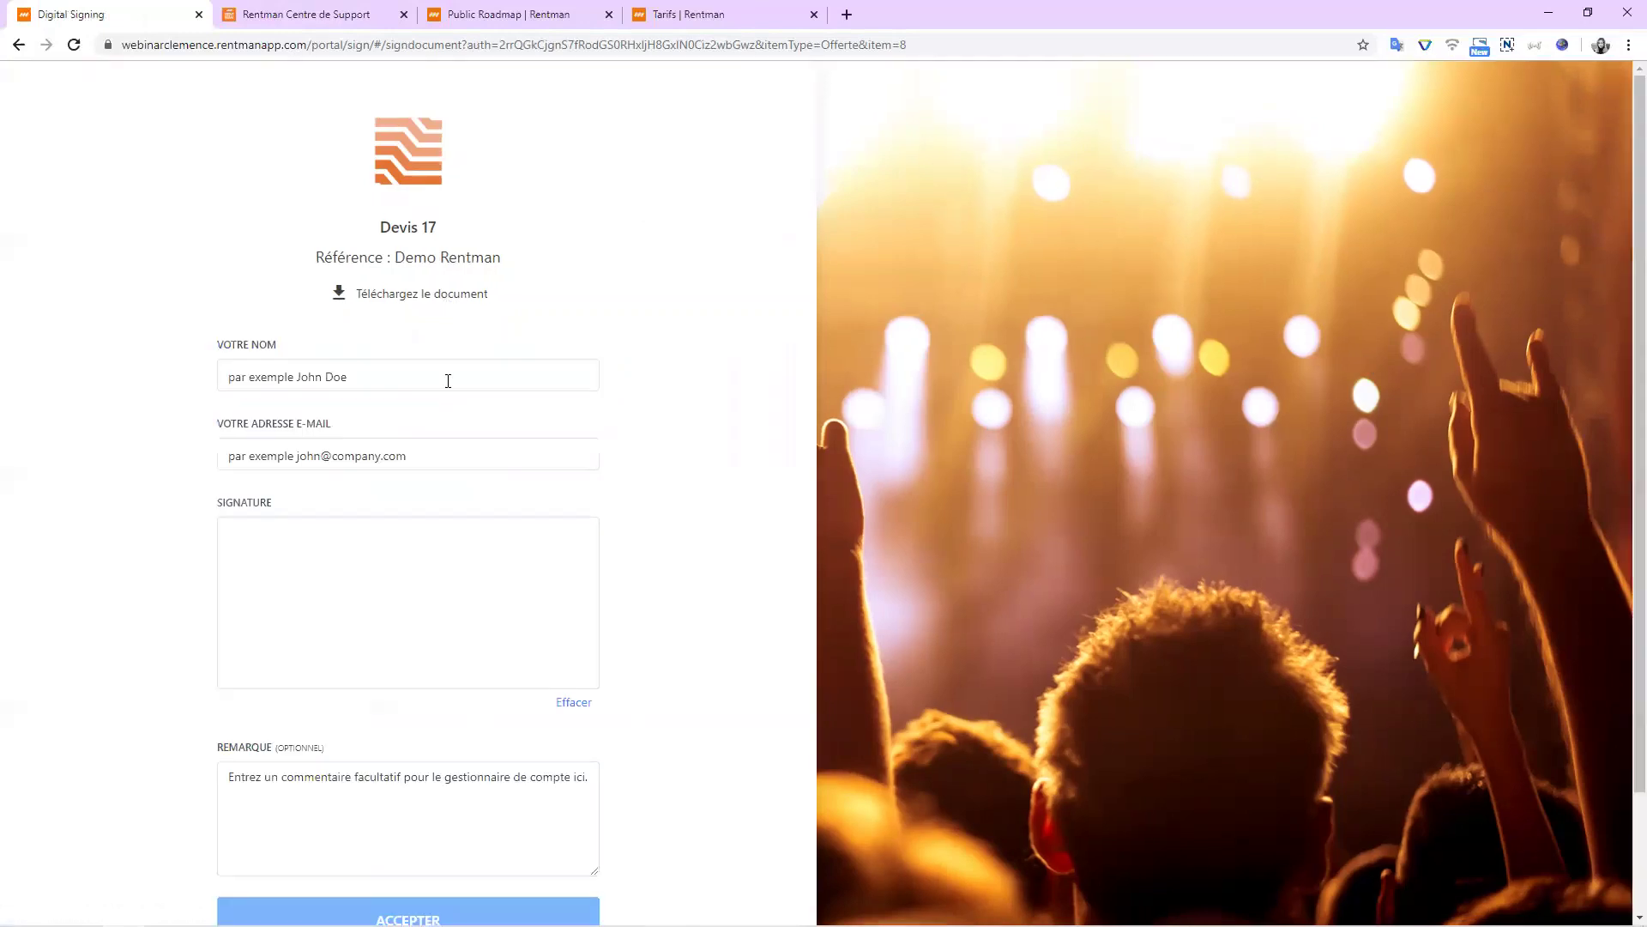
pyautogui.click(378, 360)
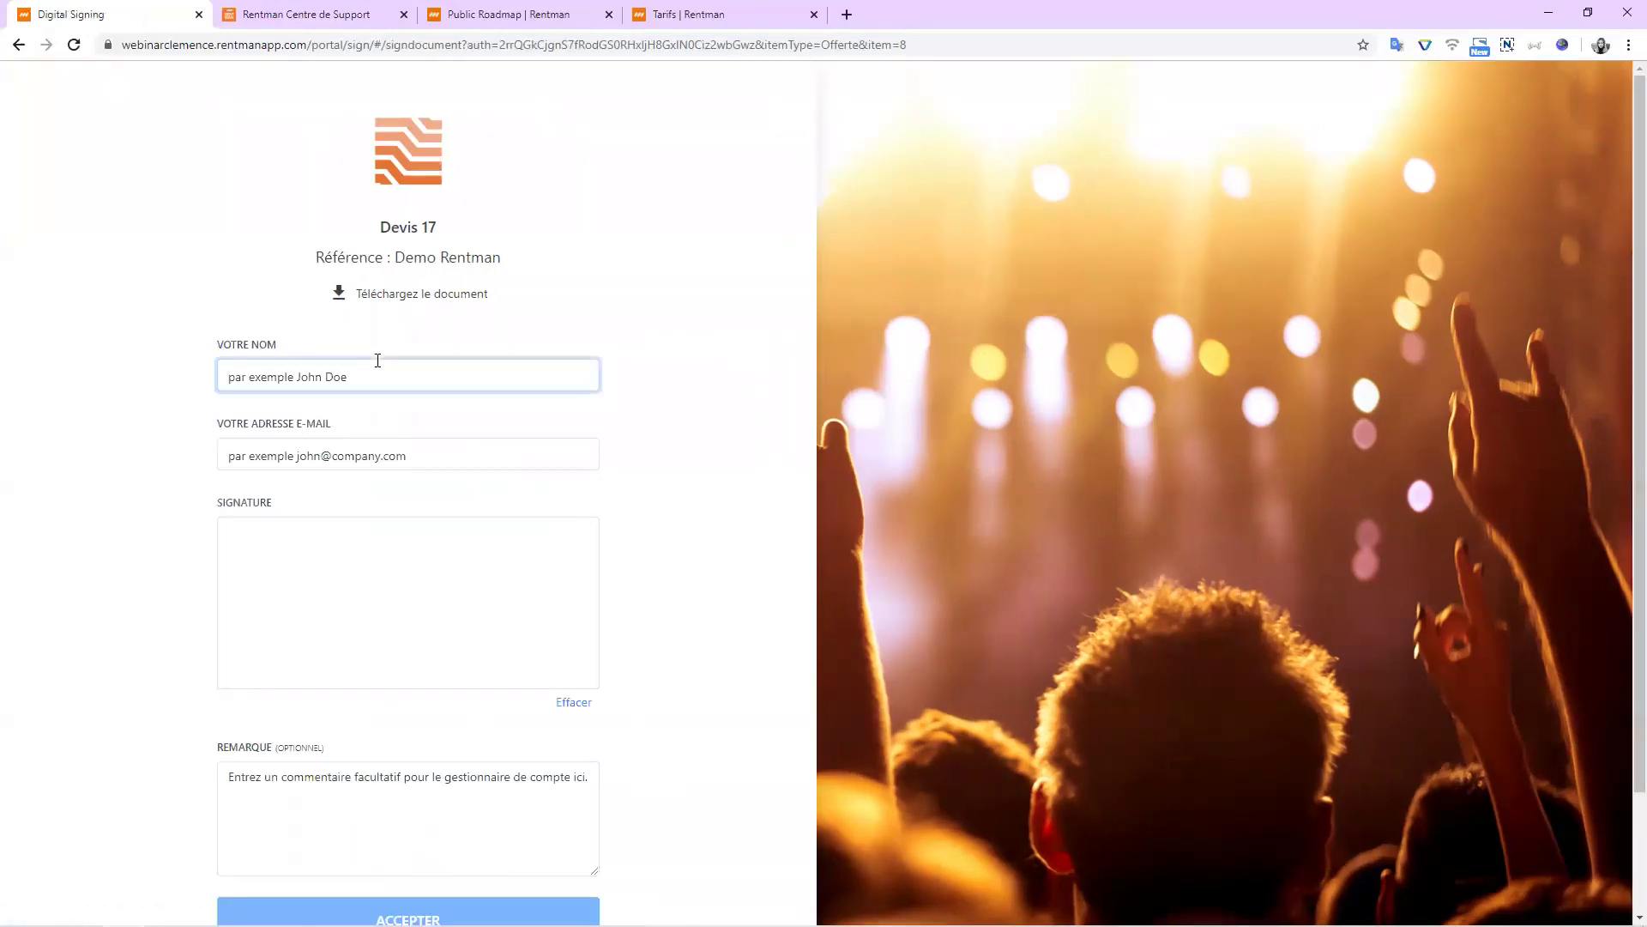
pyautogui.write('Clemence')
pyautogui.click(474, 456)
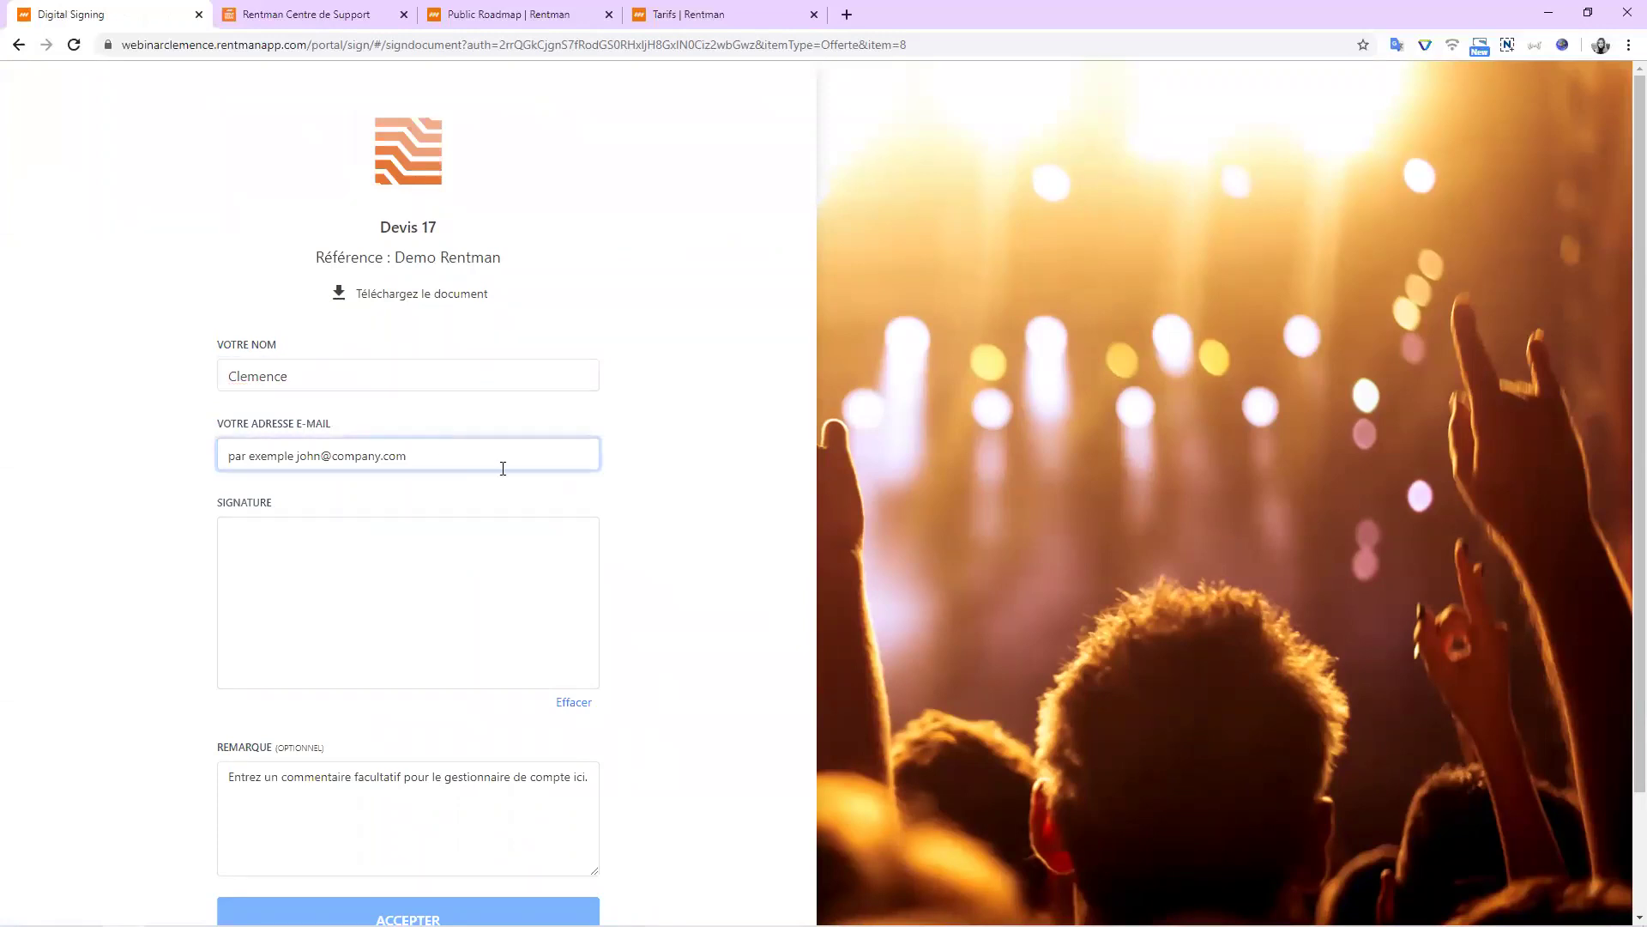
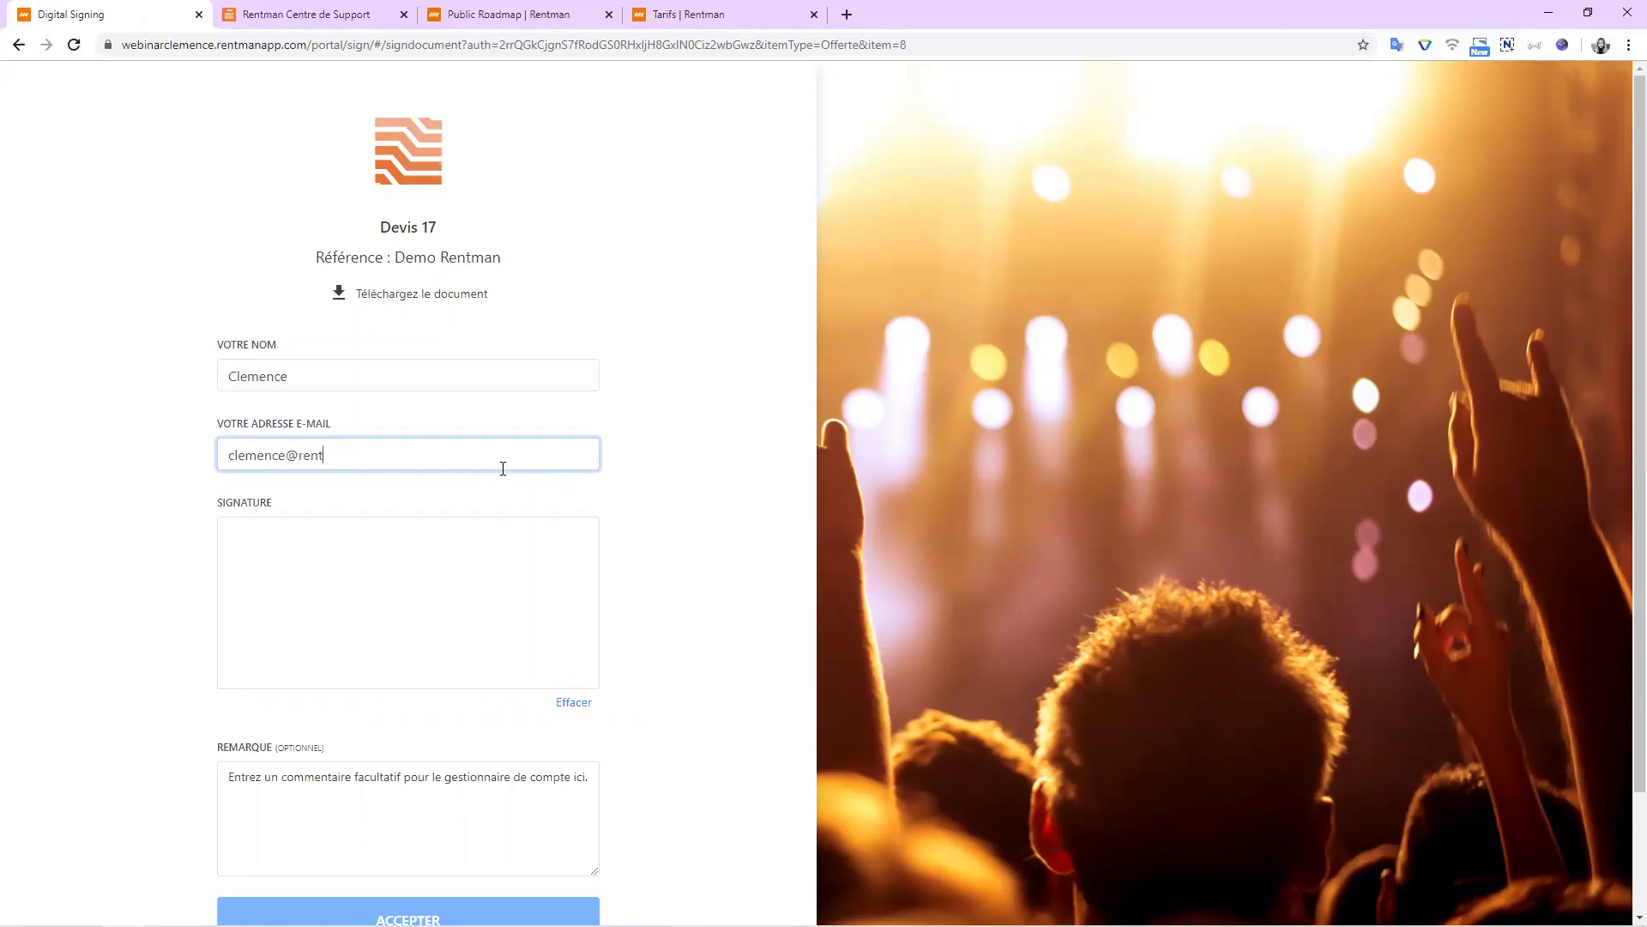
# Draw the signature, submit the acceptance, and return to the quote in Rentman.
pyautogui.moveTo(515, 560)
pyautogui.mouseDown()
pyautogui.moveTo(309, 654)
pyautogui.moveTo(471, 570)
pyautogui.moveTo(543, 564)
pyautogui.mouseUp()
pyautogui.scroll(-2, 275, 528)
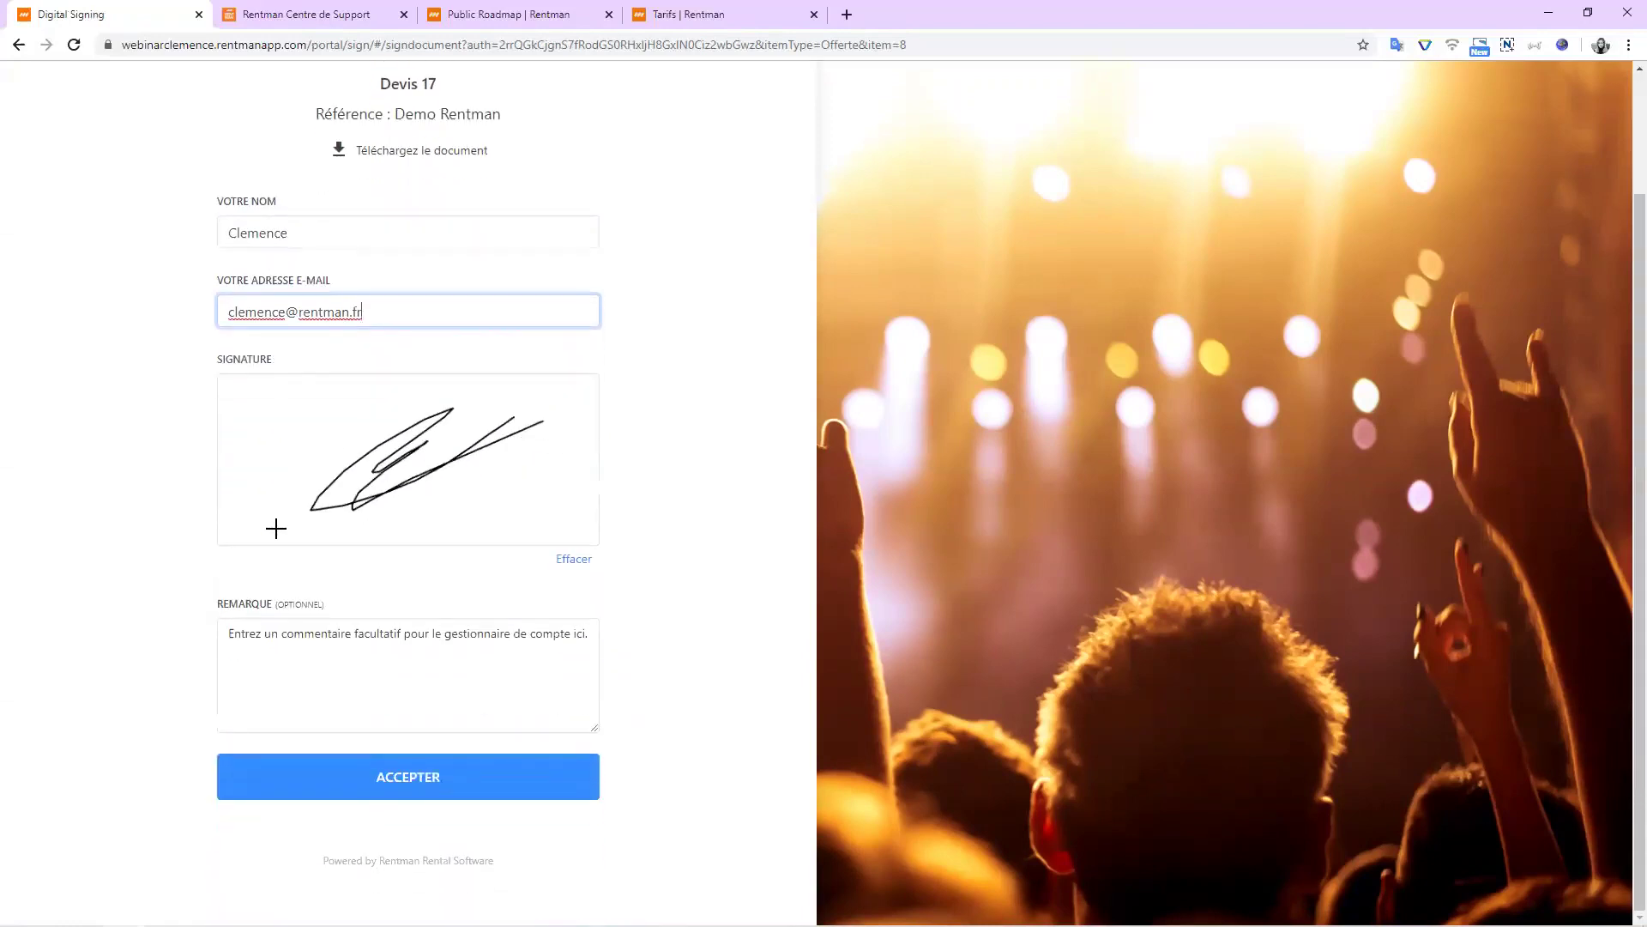
pyautogui.click(388, 784)
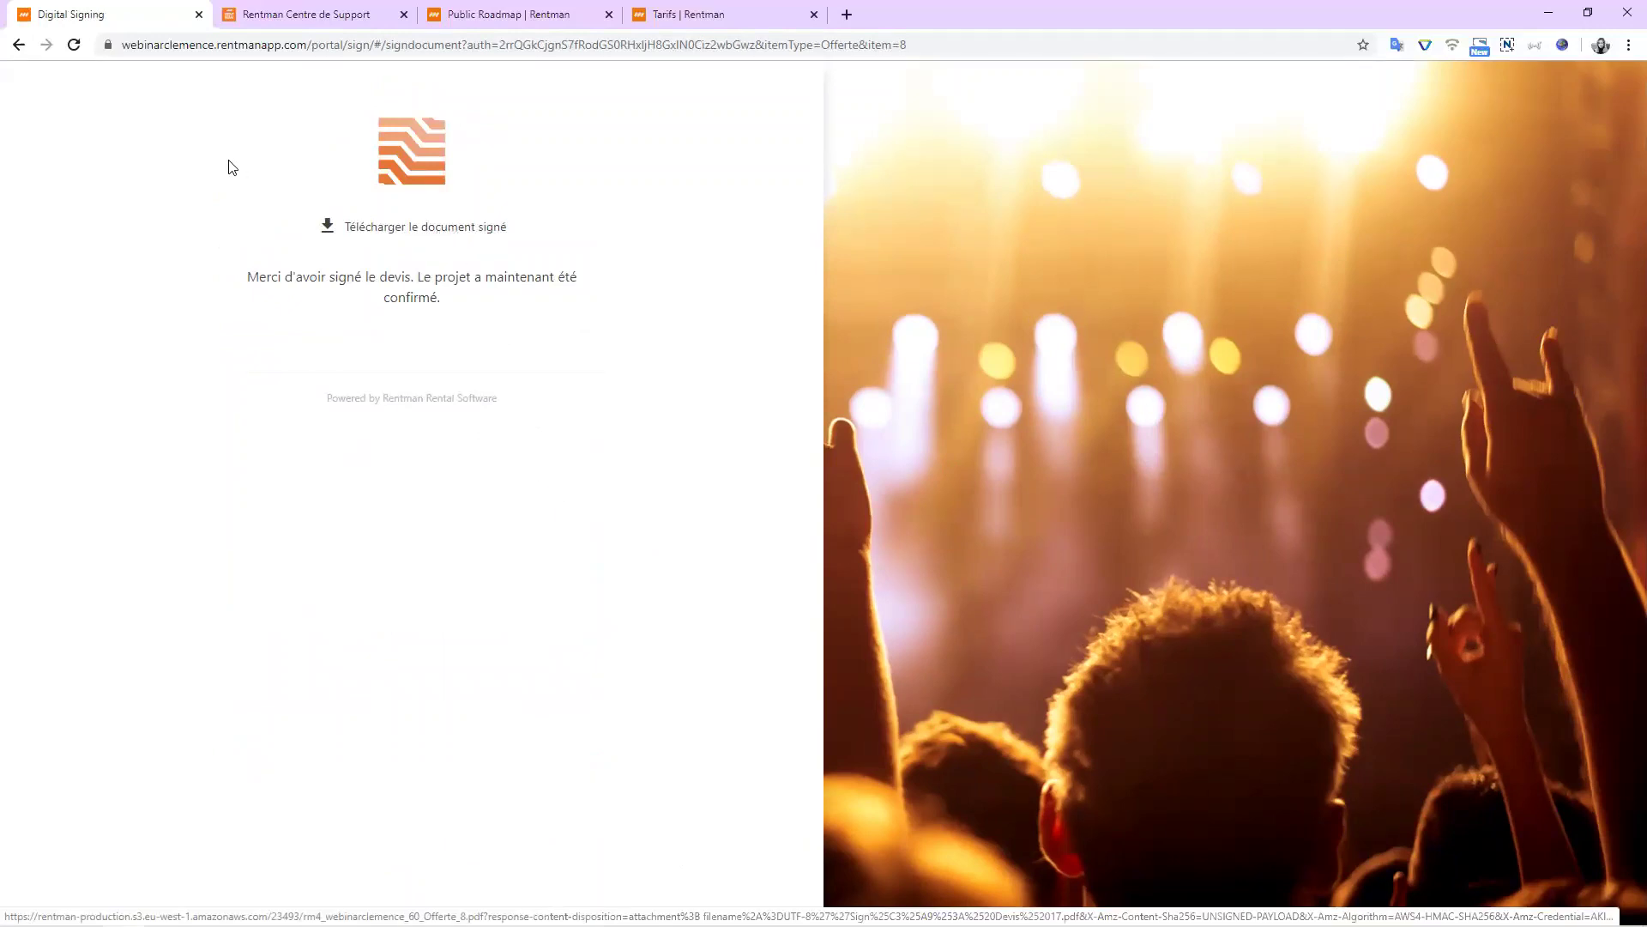
pyautogui.click(17, 44)
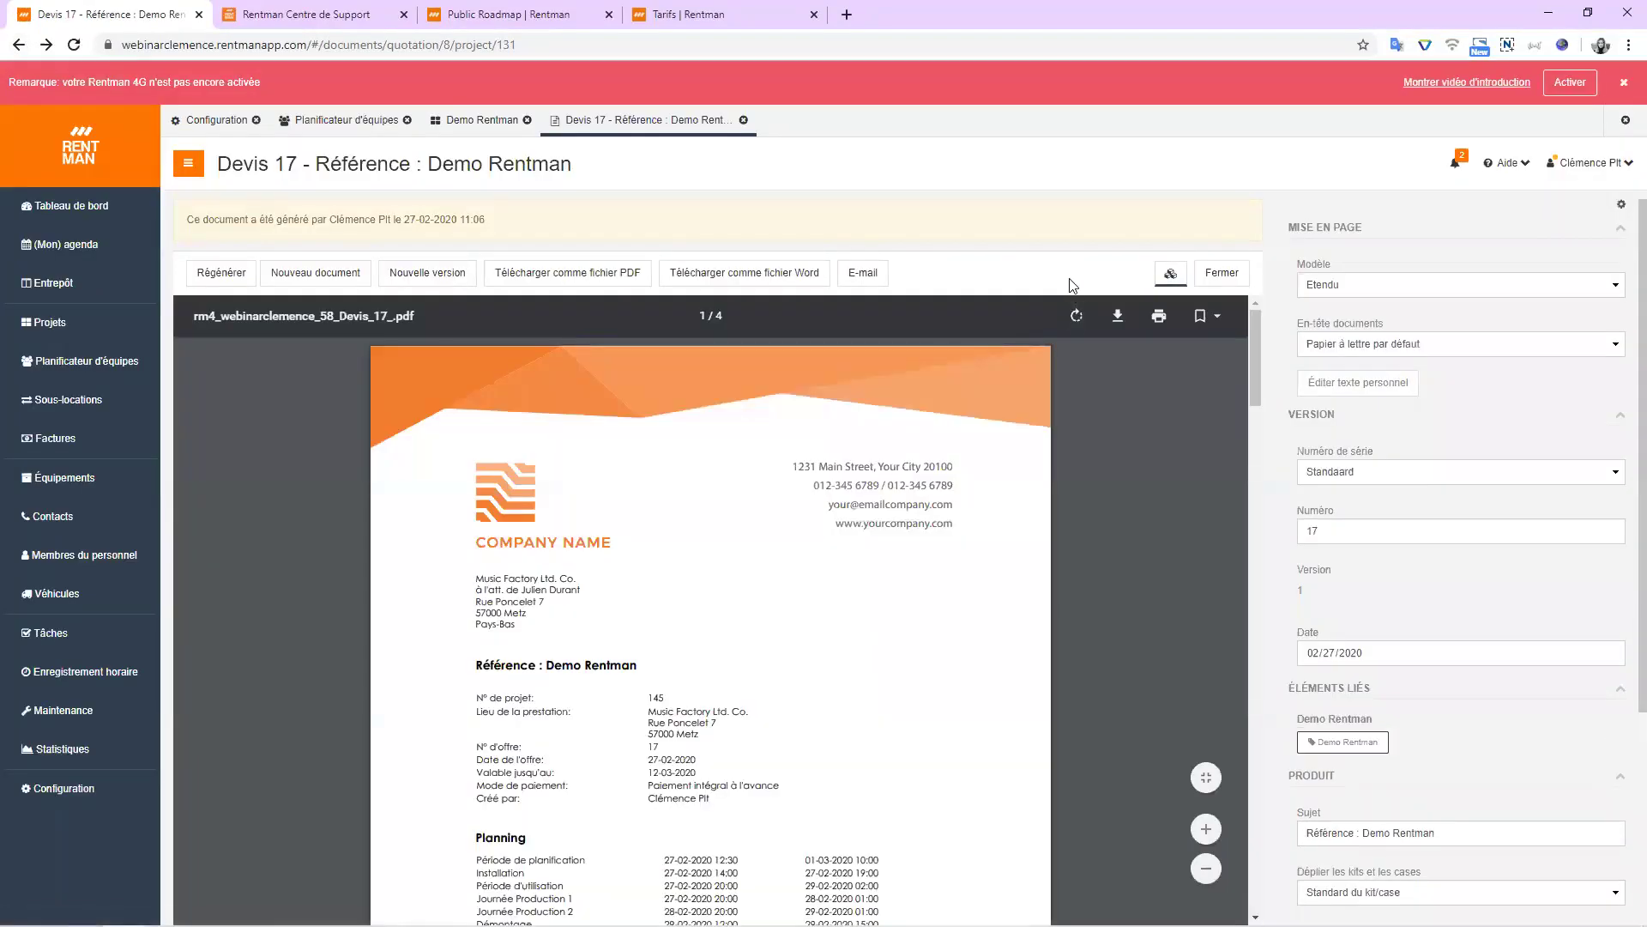
# Check notifications, close the Devis 17 document, and return to the Demo Rentman project.
pyautogui.click(1463, 169)
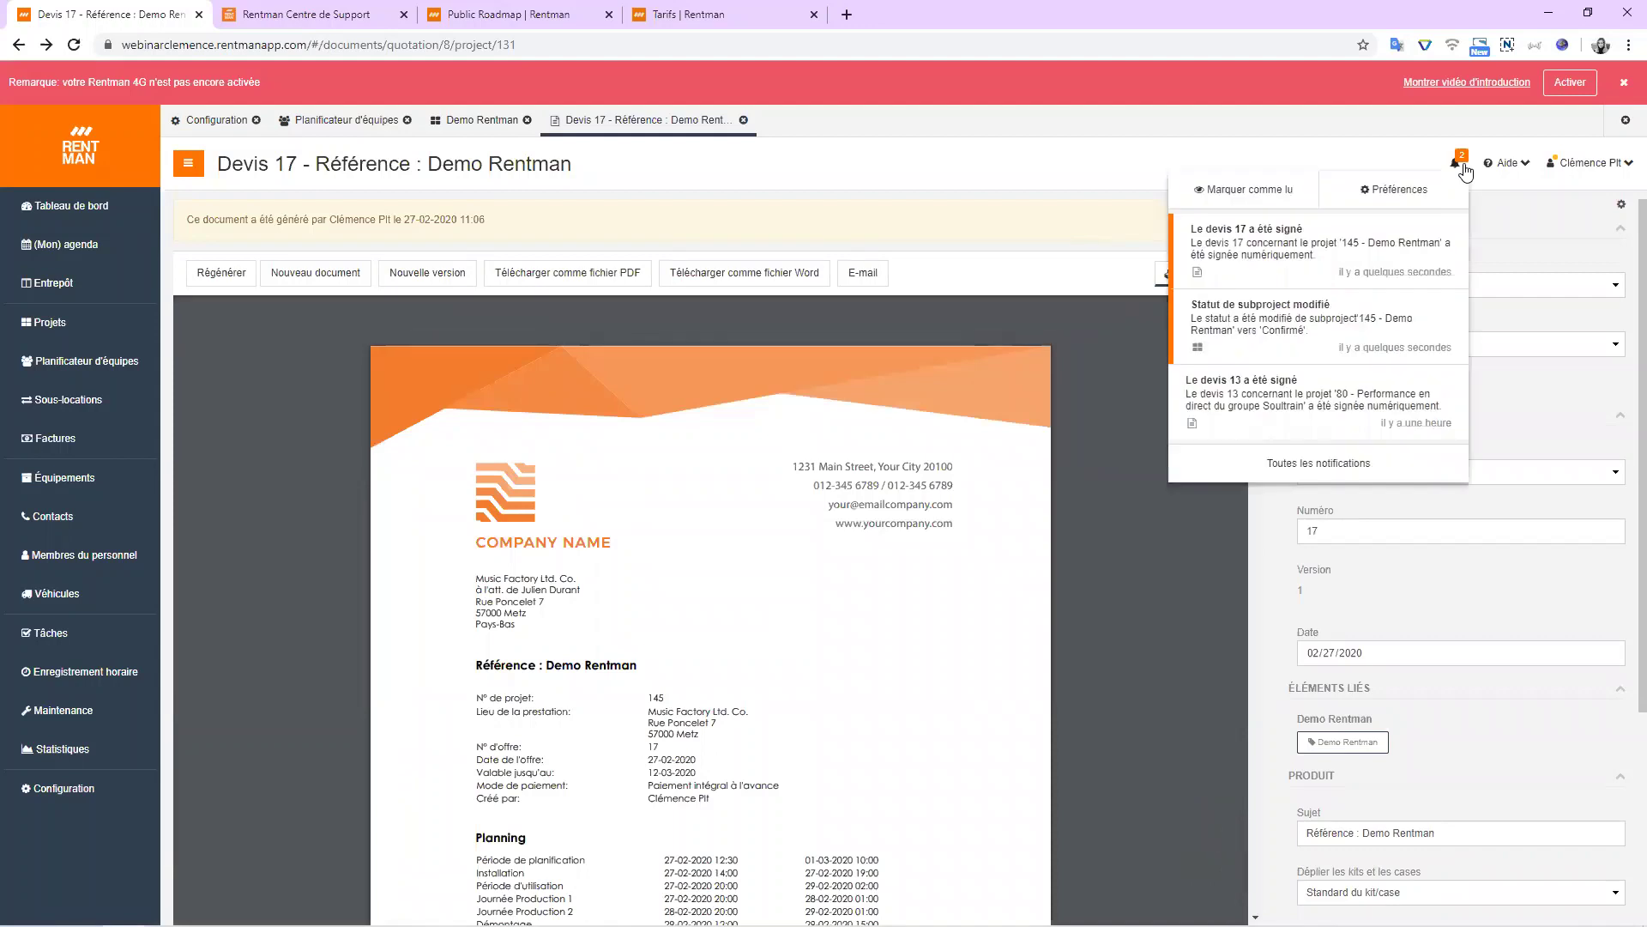
pyautogui.click(1055, 197)
pyautogui.click(1228, 274)
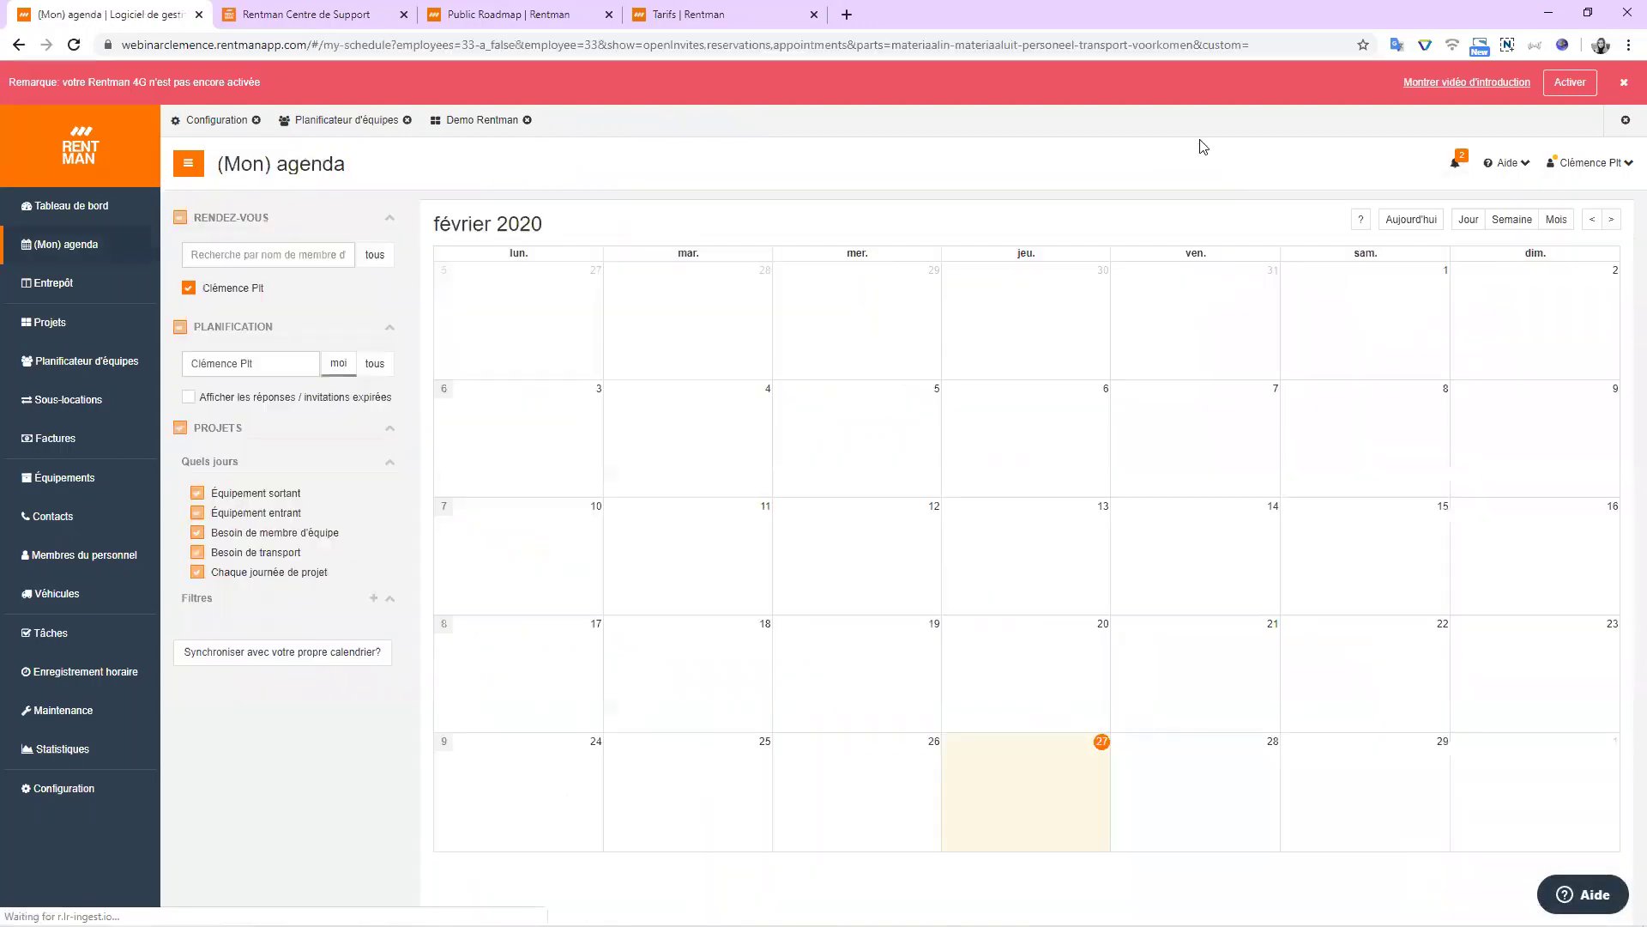
pyautogui.click(483, 124)
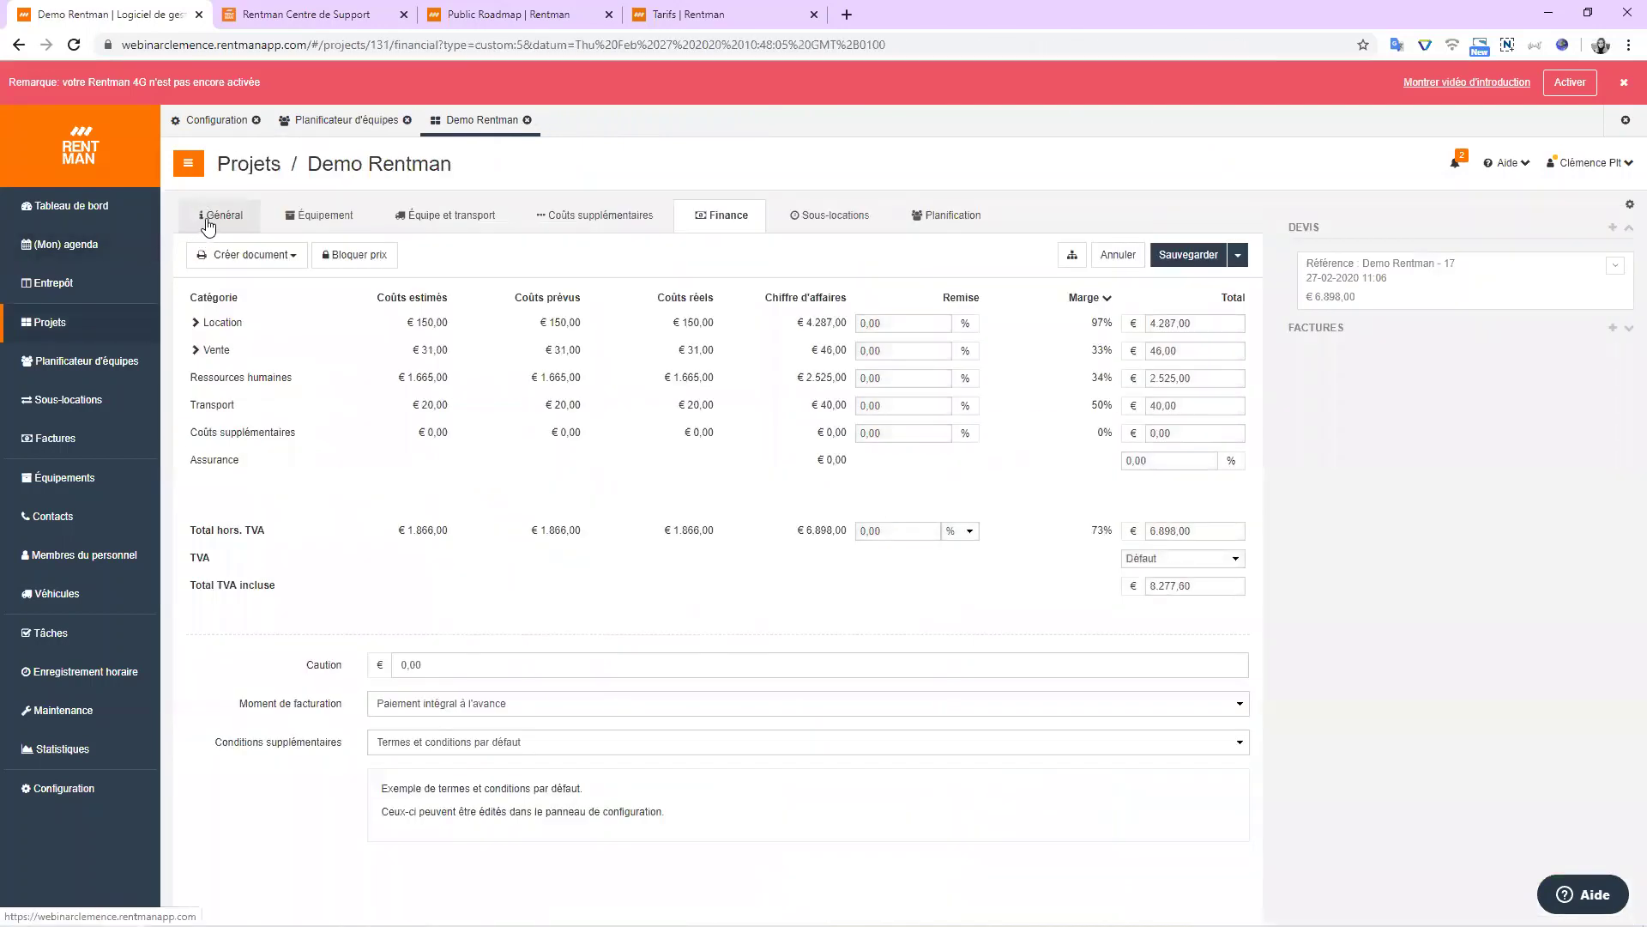
# Verify on Général that the project status stays Confirmé, then view the staff planning.
pyautogui.click(206, 221)
pyautogui.click(255, 341)
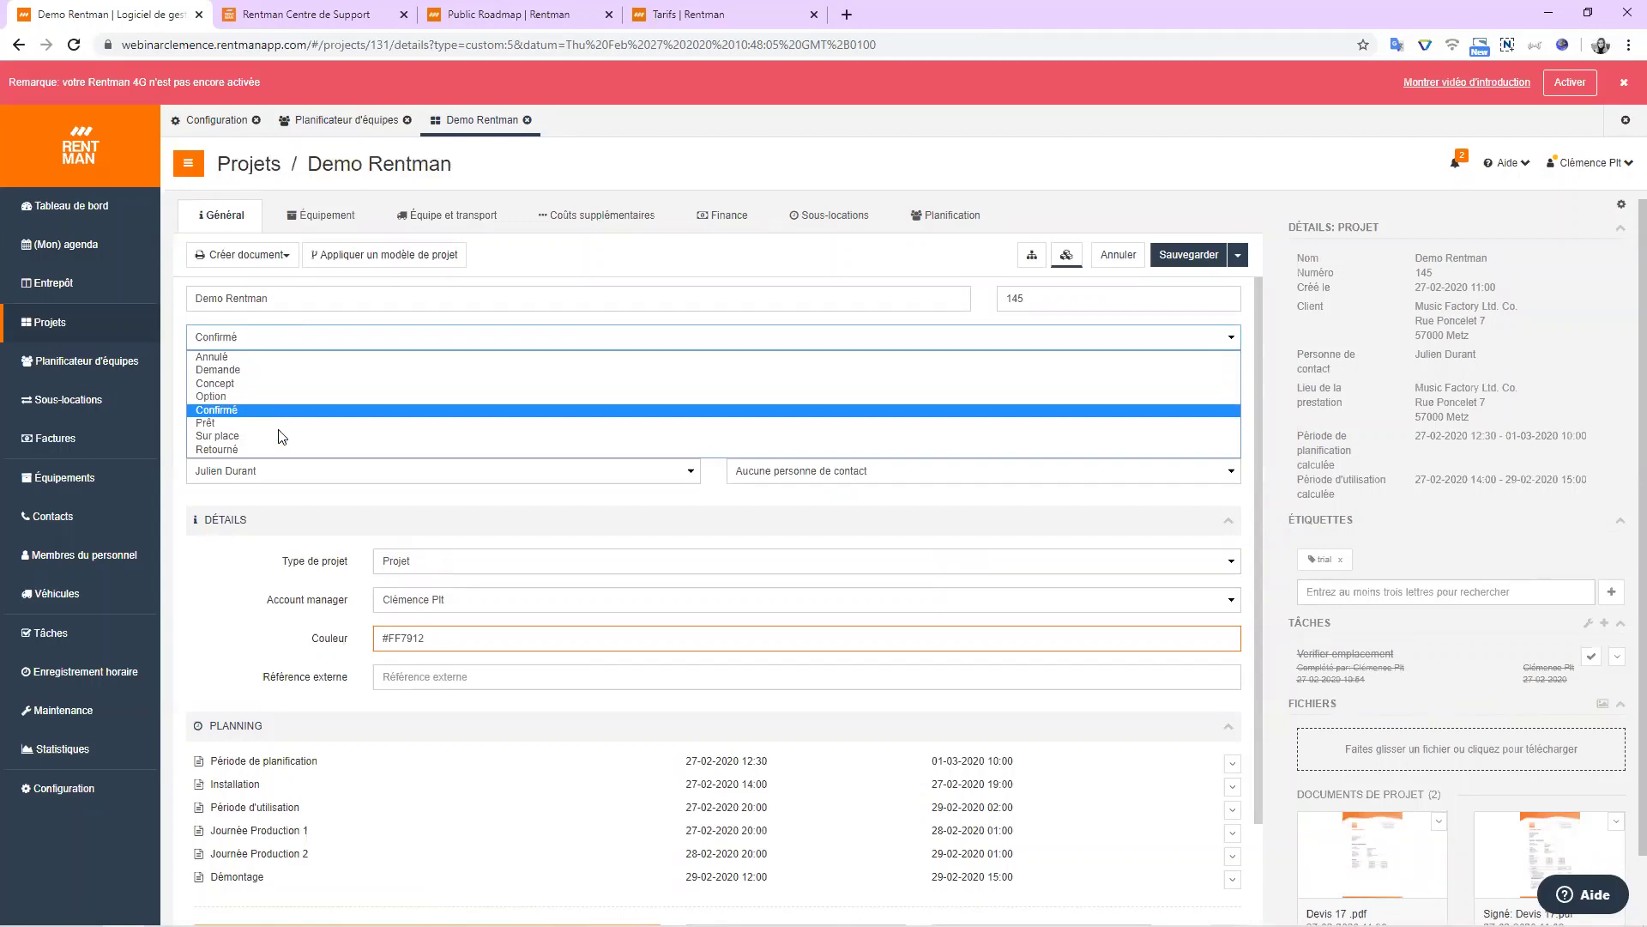
pyautogui.click(262, 406)
pyautogui.scroll(-1, 1598, 657)
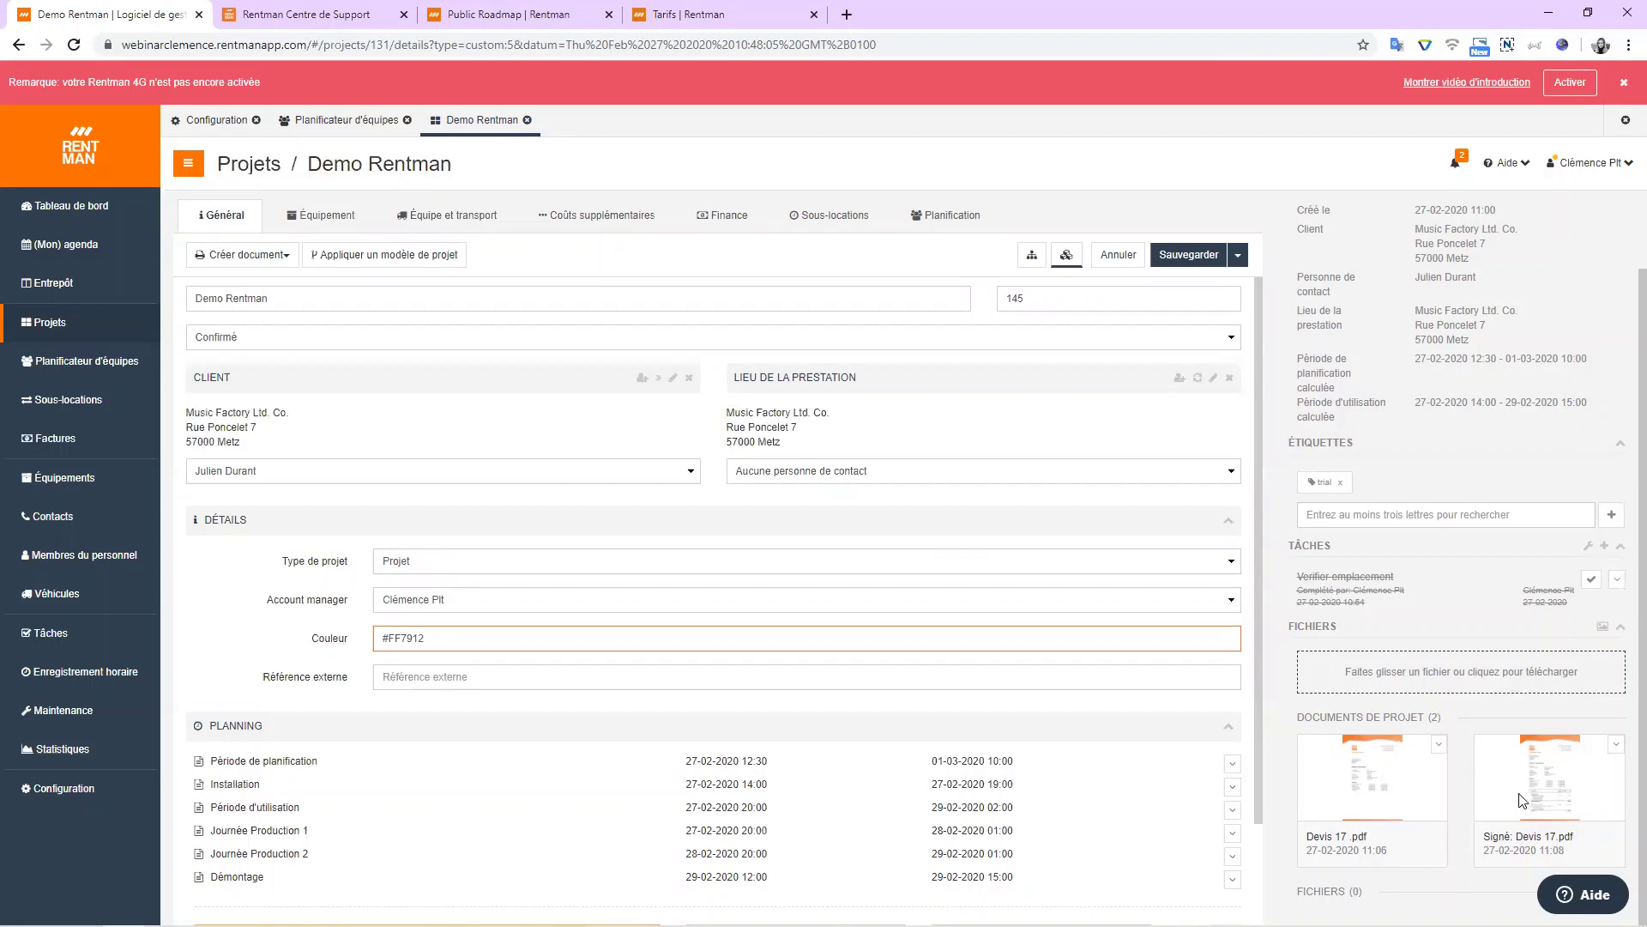
pyautogui.scroll(1, 1519, 799)
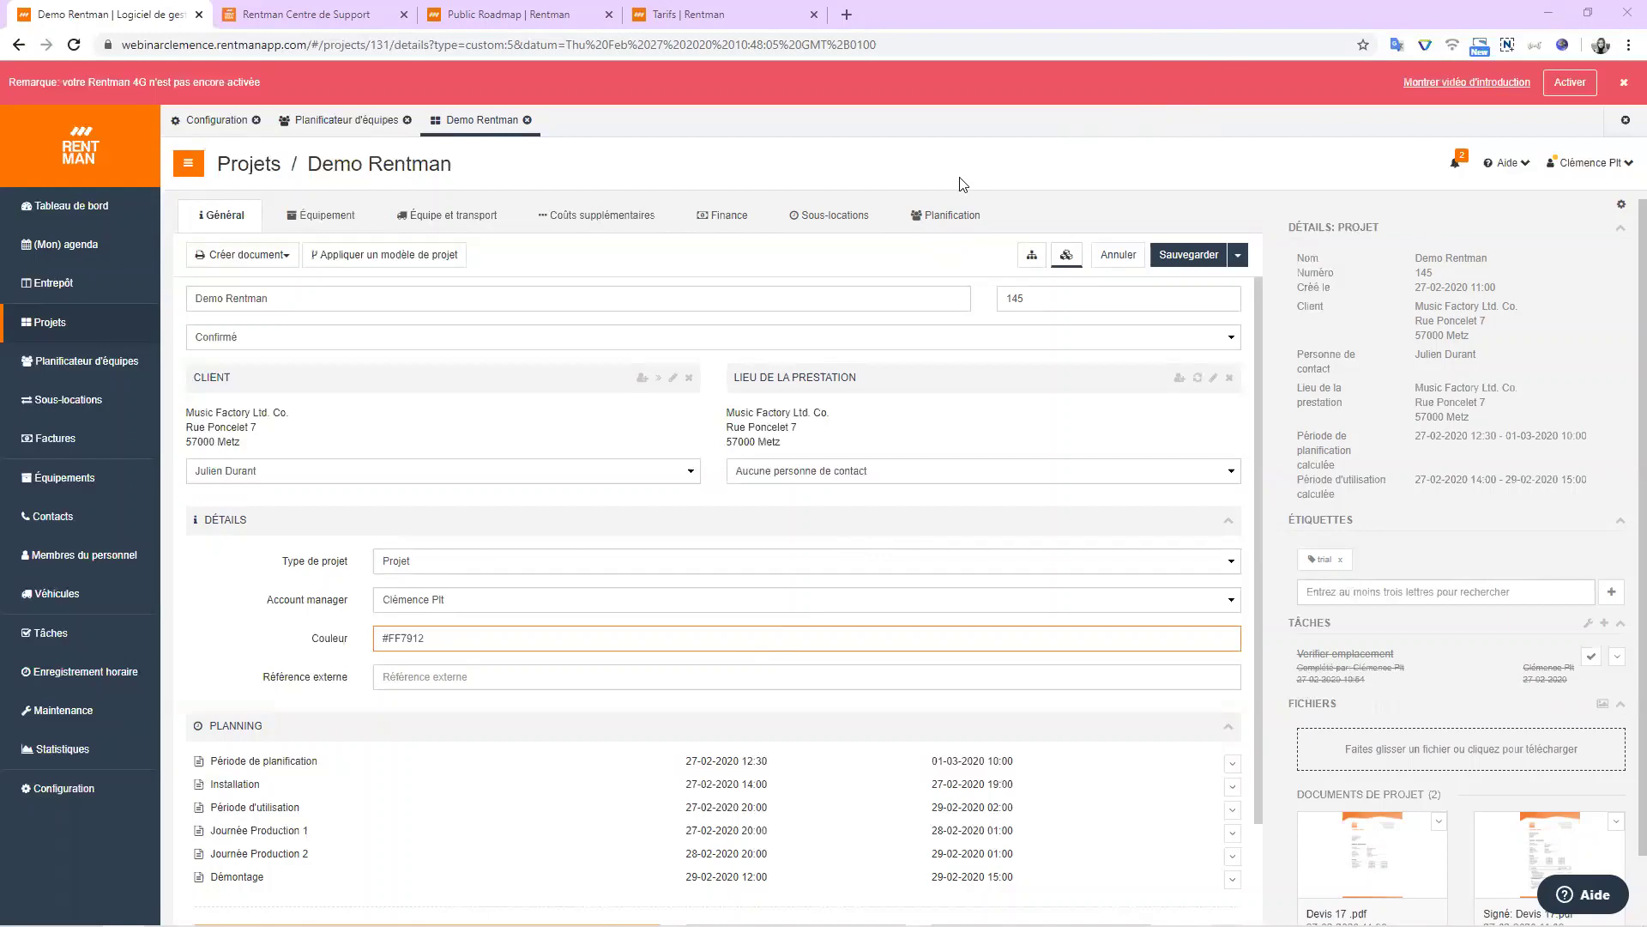
pyautogui.click(935, 215)
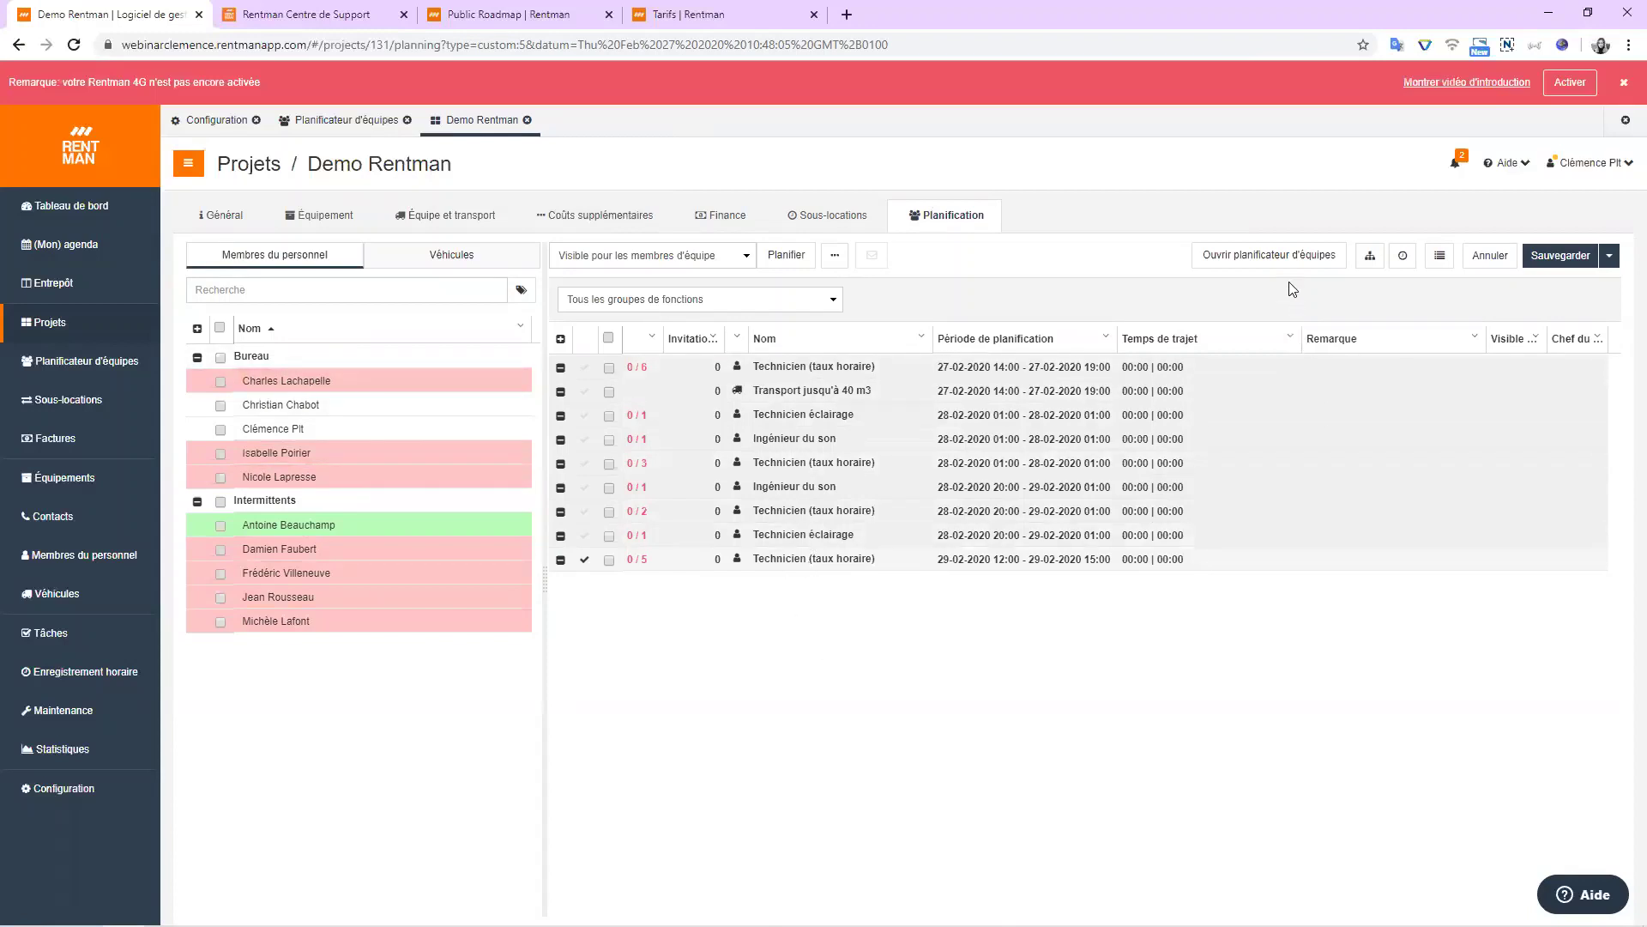
pyautogui.click(1285, 255)
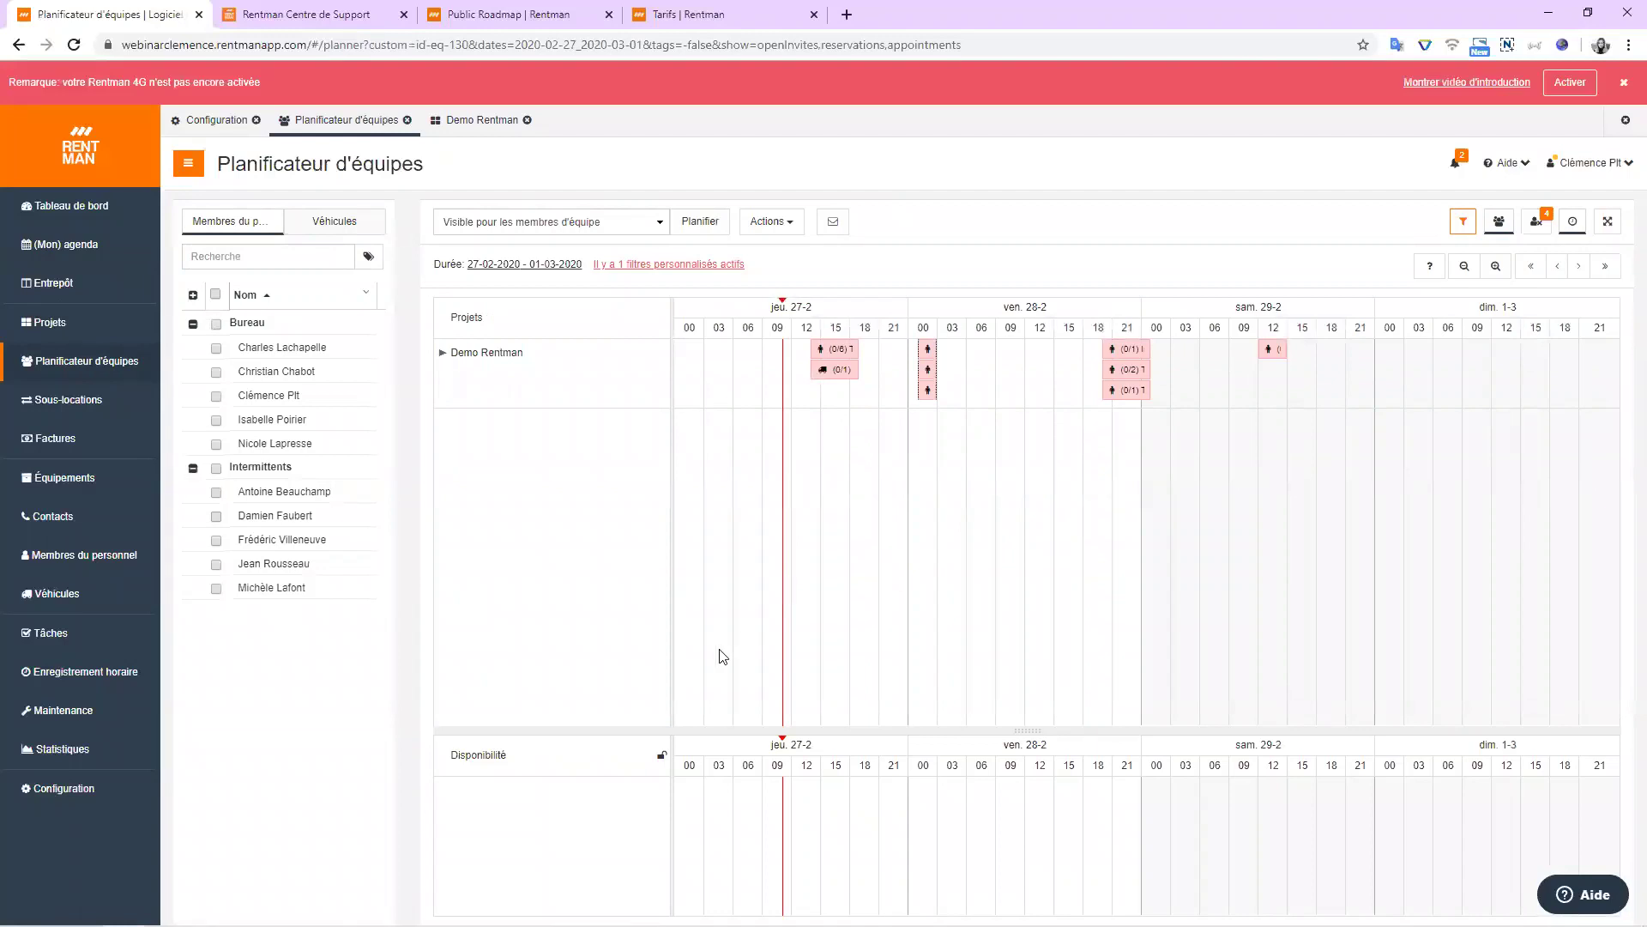
pyautogui.click(836, 348)
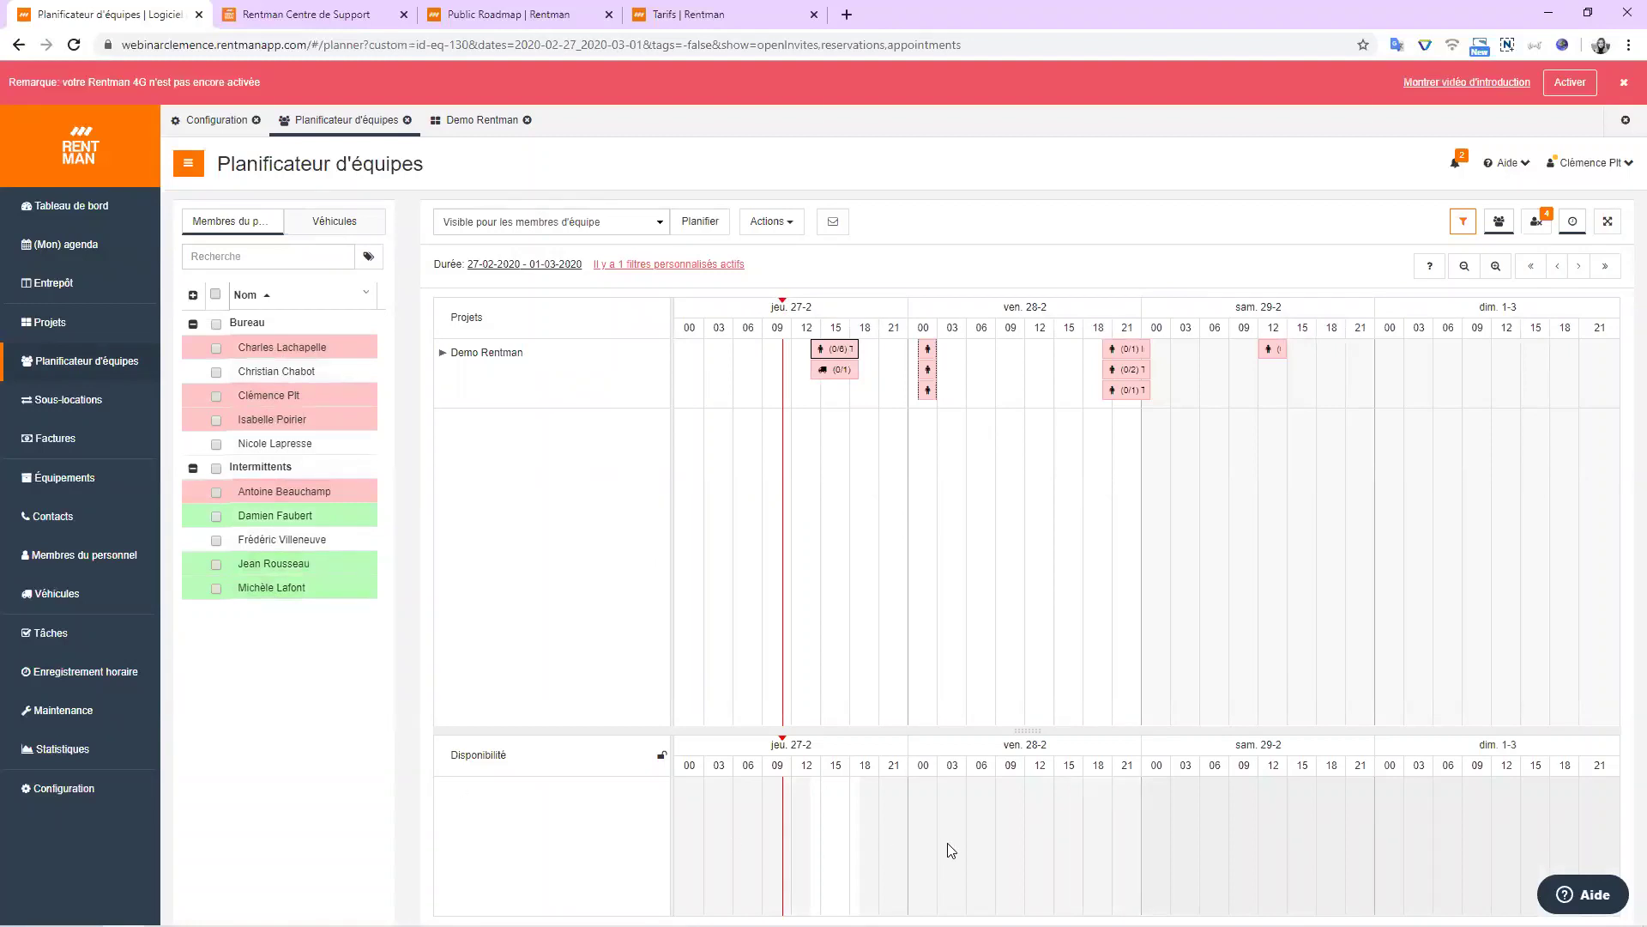
pyautogui.click(1465, 222)
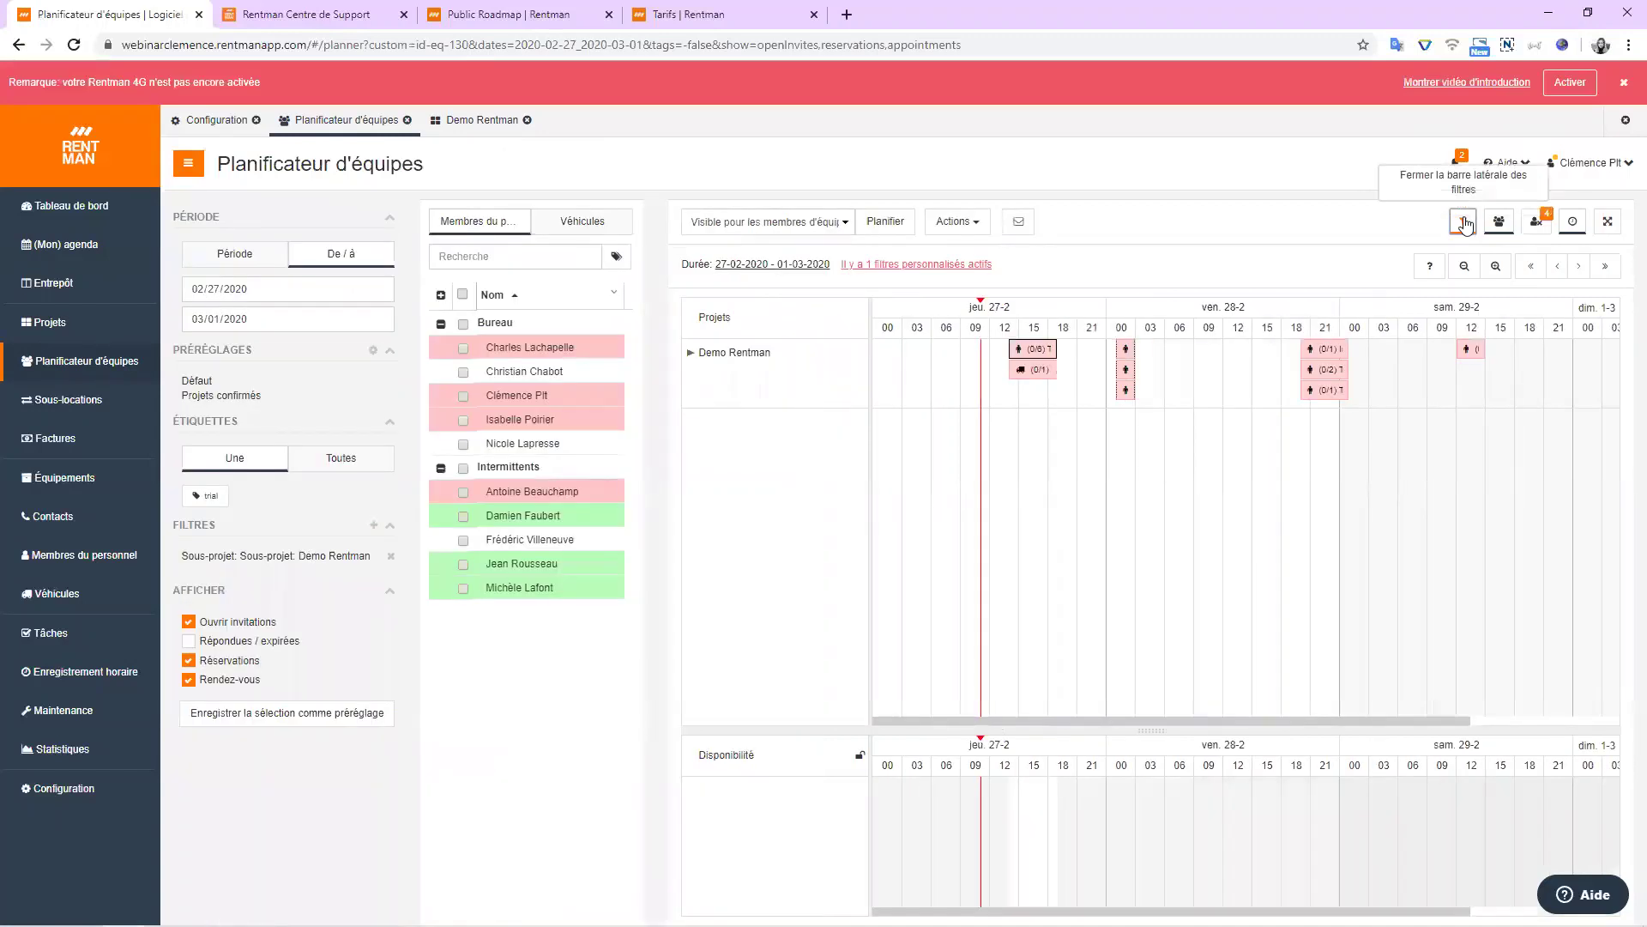
pyautogui.click(1464, 222)
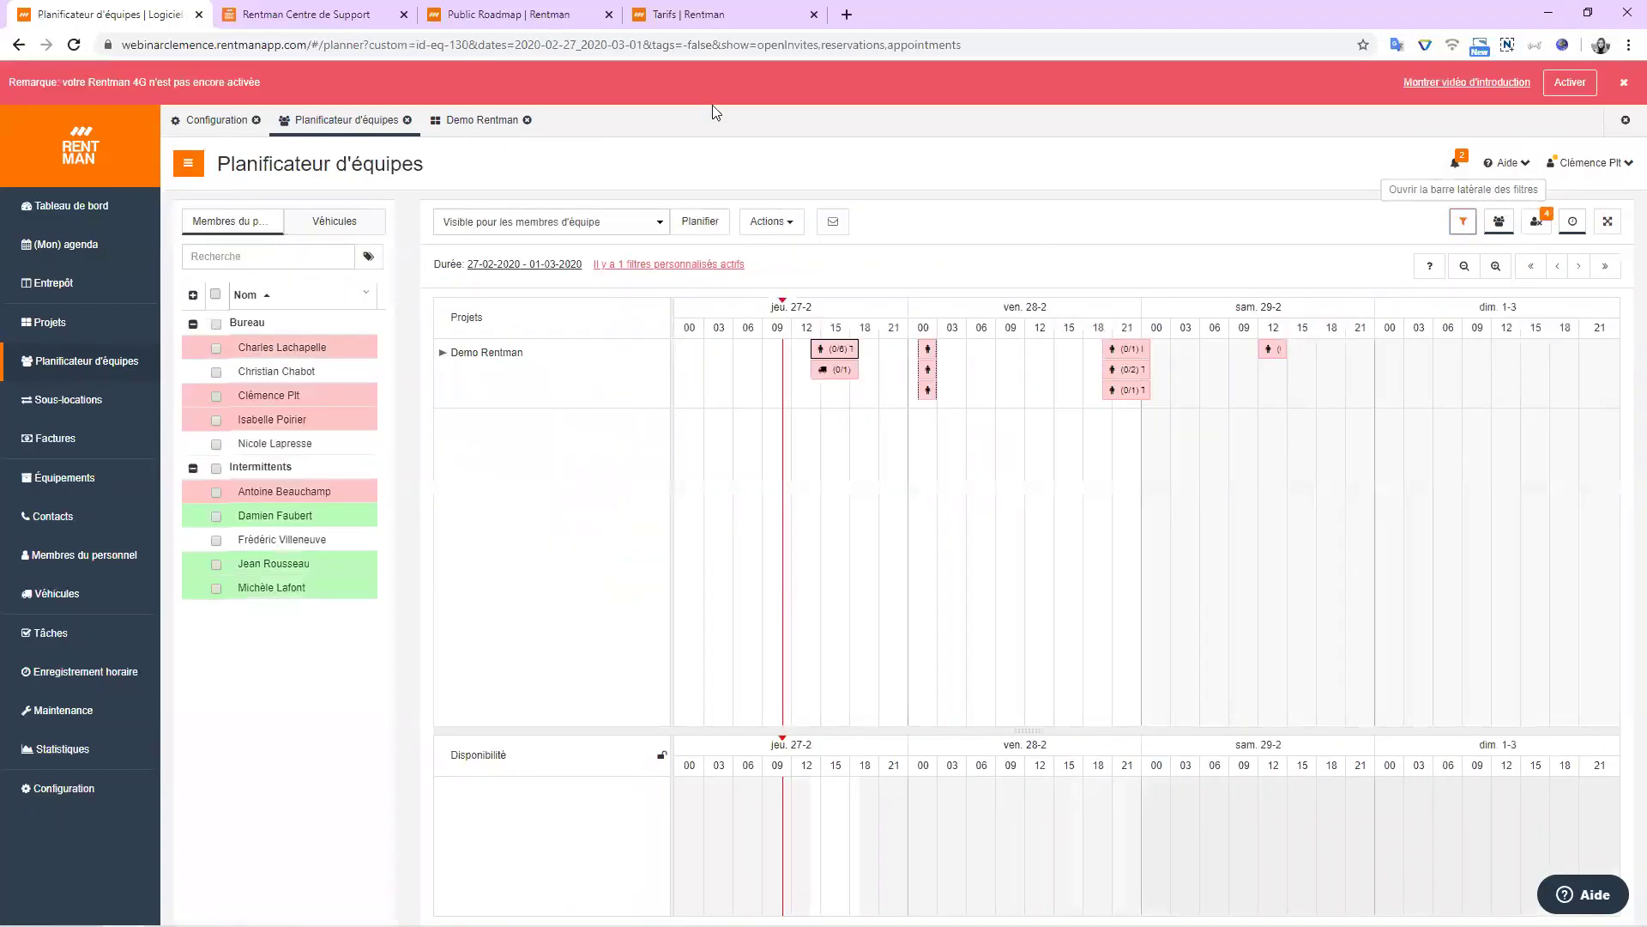
pyautogui.click(217, 419)
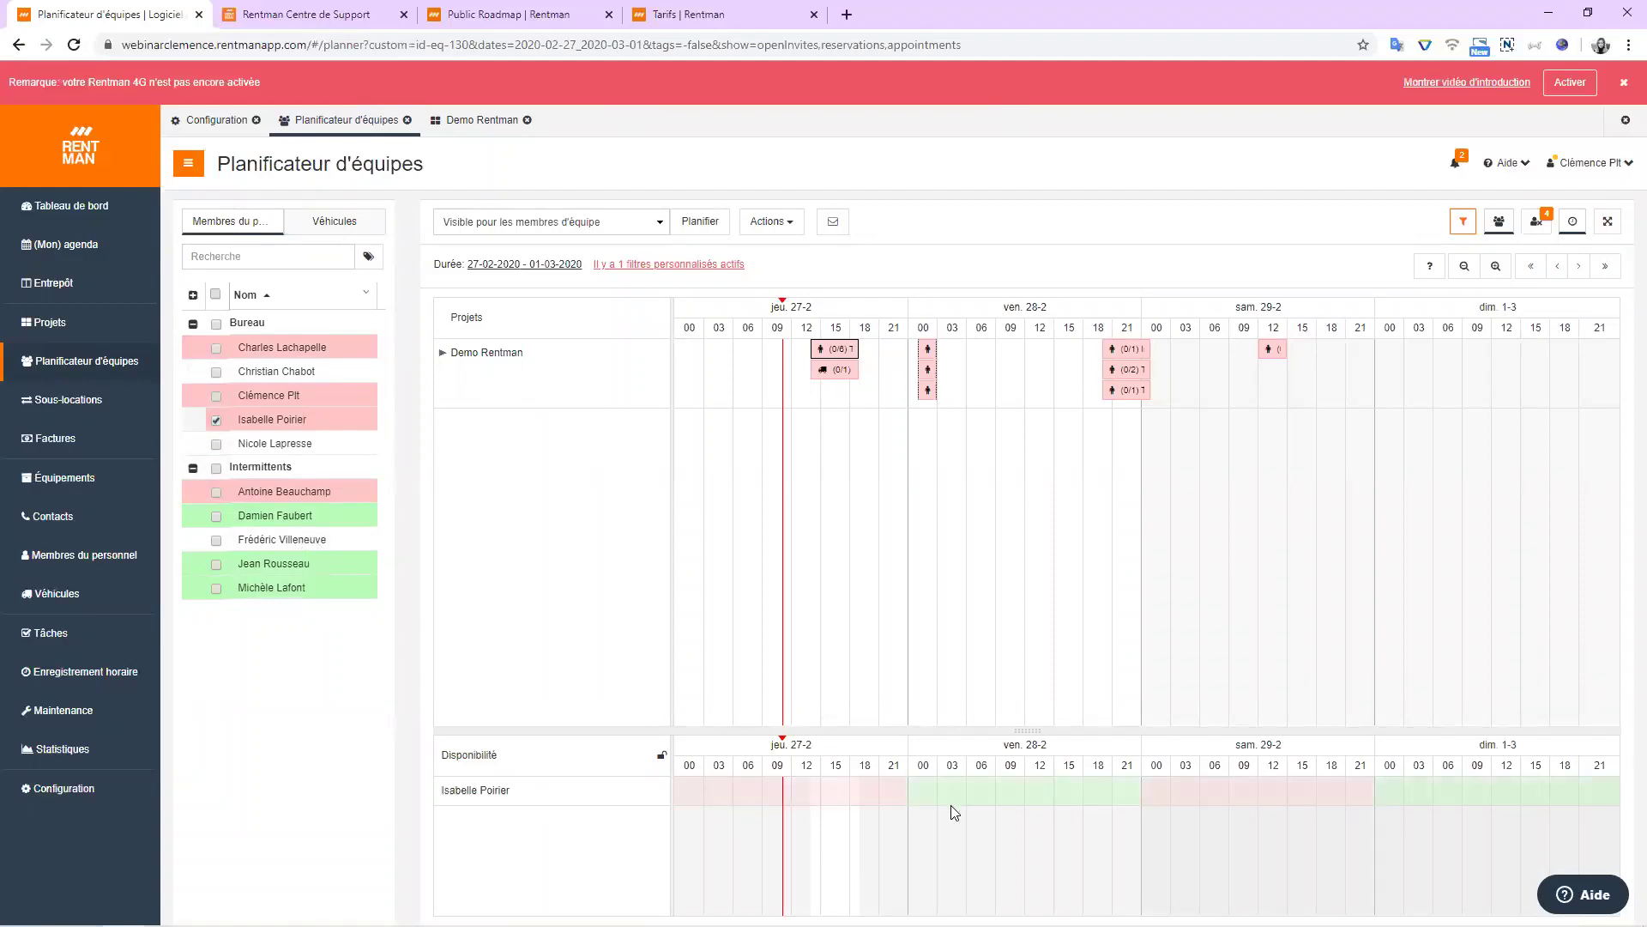
pyautogui.moveTo(946, 798); pyautogui.dragTo(1085, 800)
pyautogui.click(1061, 77)
pyautogui.click(217, 420)
pyautogui.moveTo(858, 350); pyautogui.dragTo(868, 349)
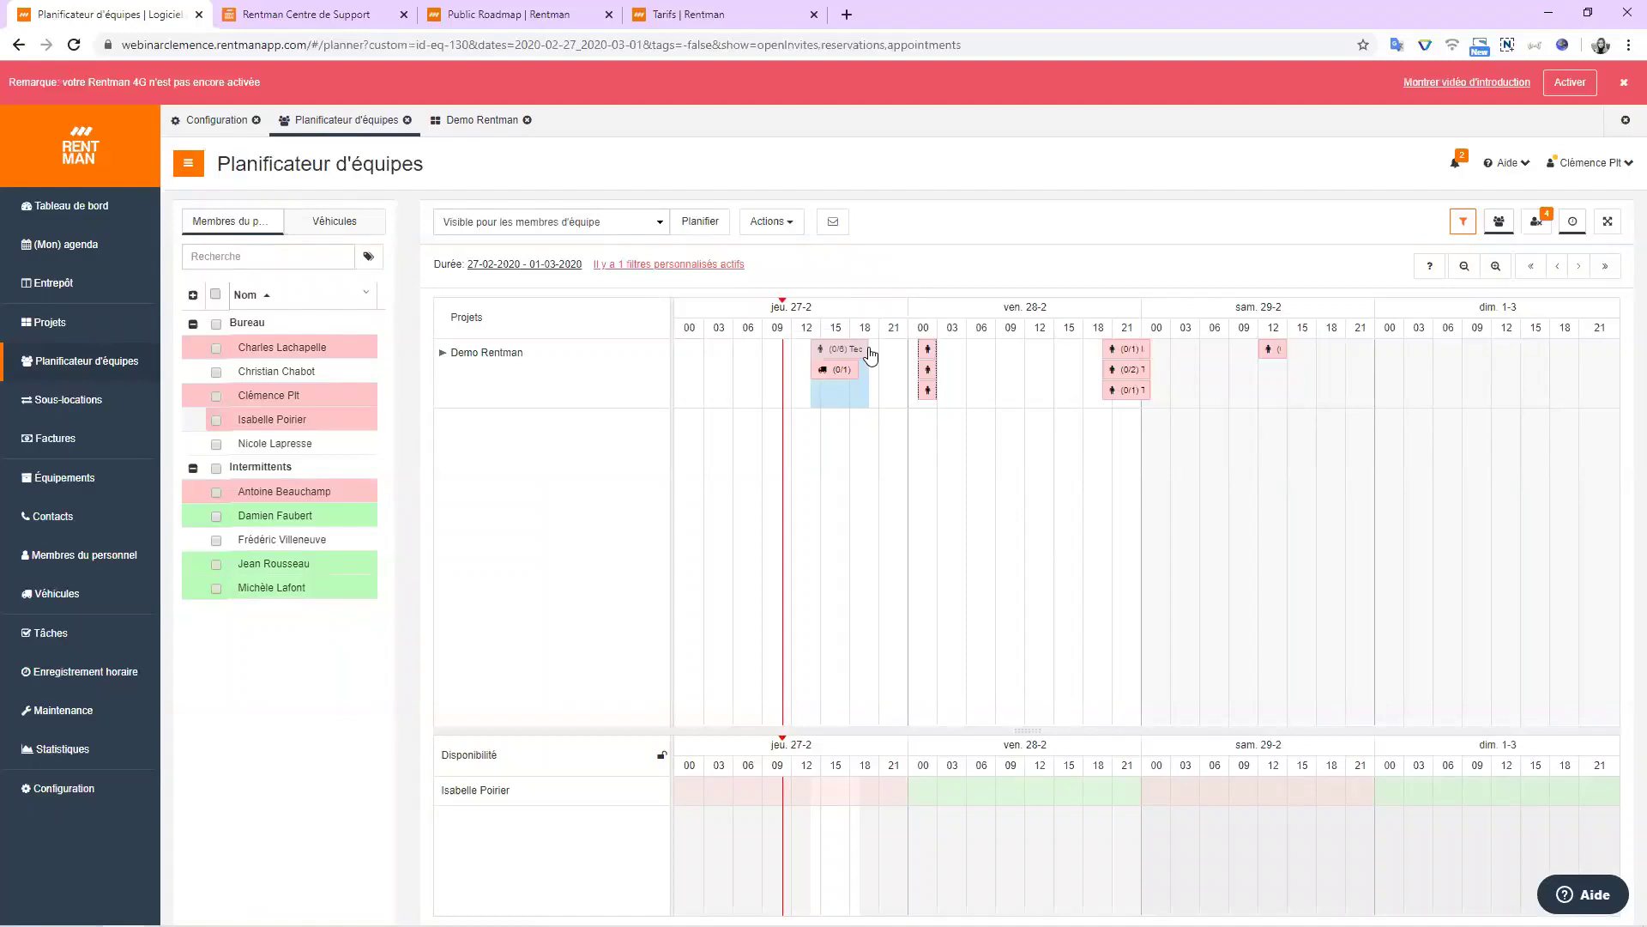
pyautogui.moveTo(869, 348)
pyautogui.mouseDown()
pyautogui.moveTo(852, 350)
pyautogui.moveTo(868, 351)
pyautogui.mouseUp()
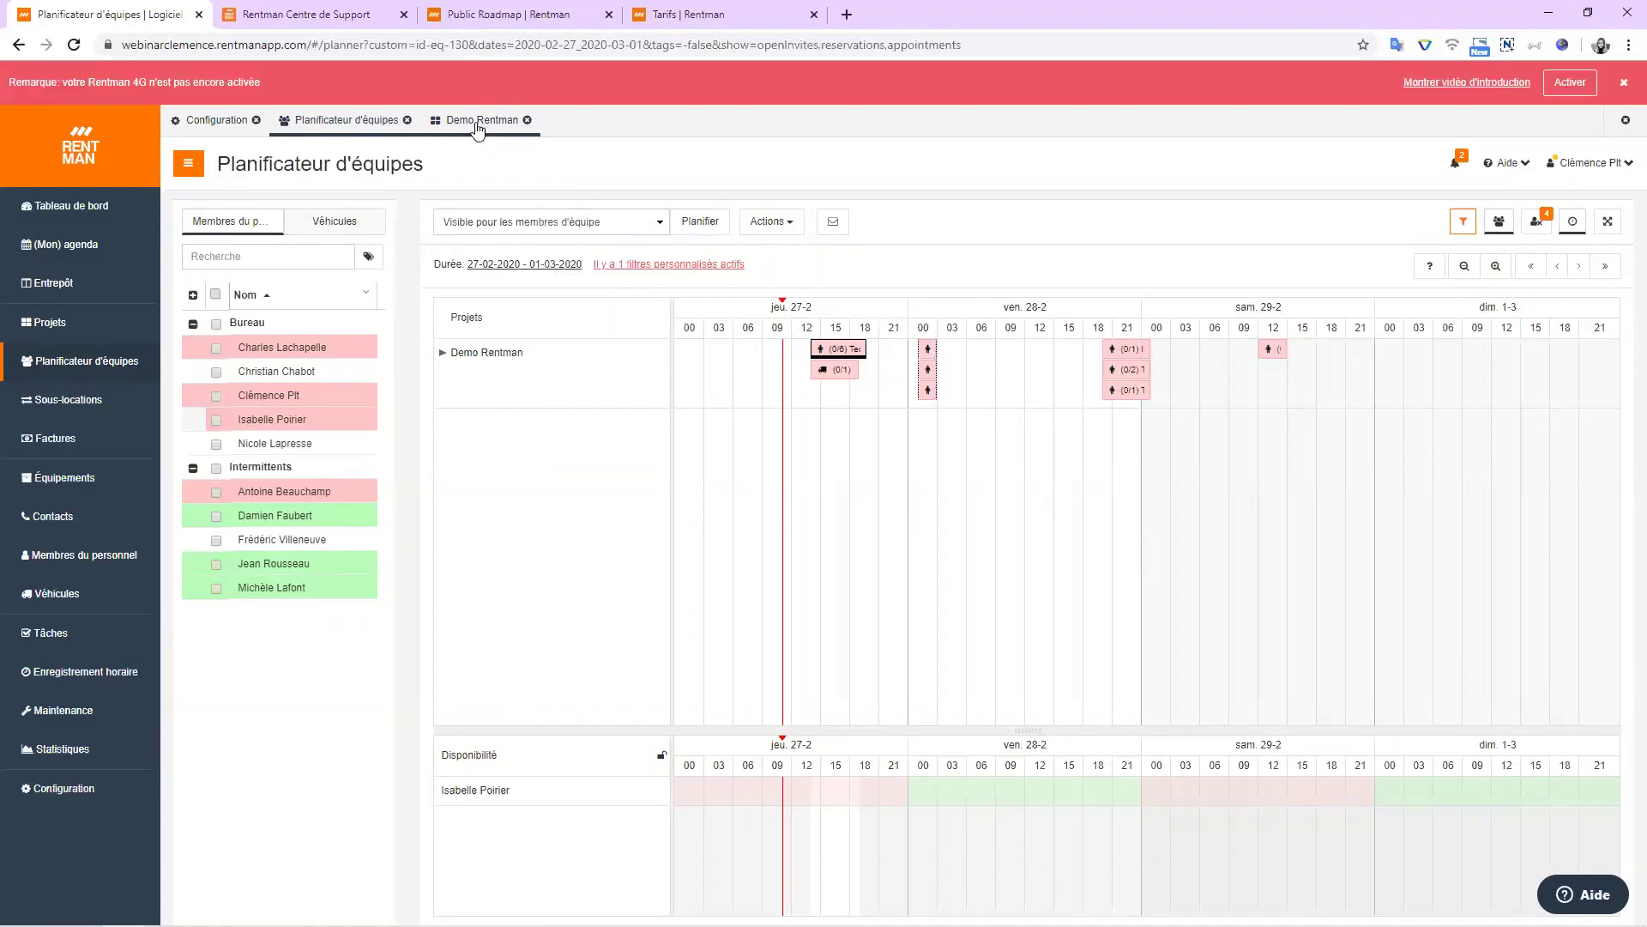
# Select the 28-02 01:00 Ingénieur du son function and tick a first staff candidate.
pyautogui.click(478, 127)
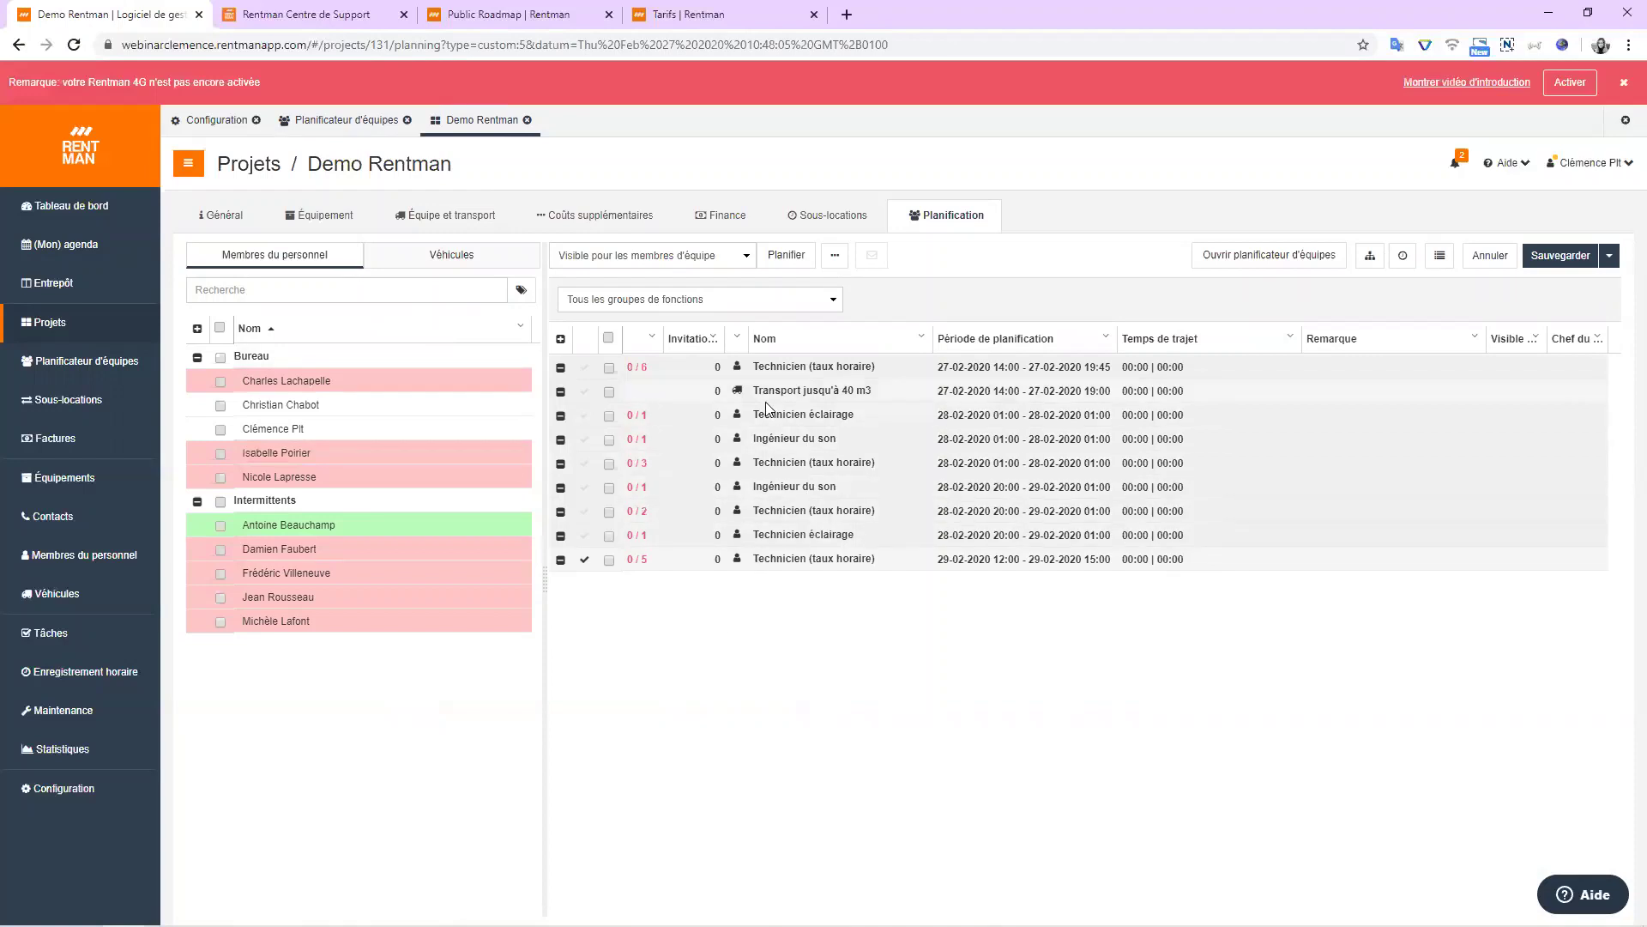
pyautogui.click(811, 440)
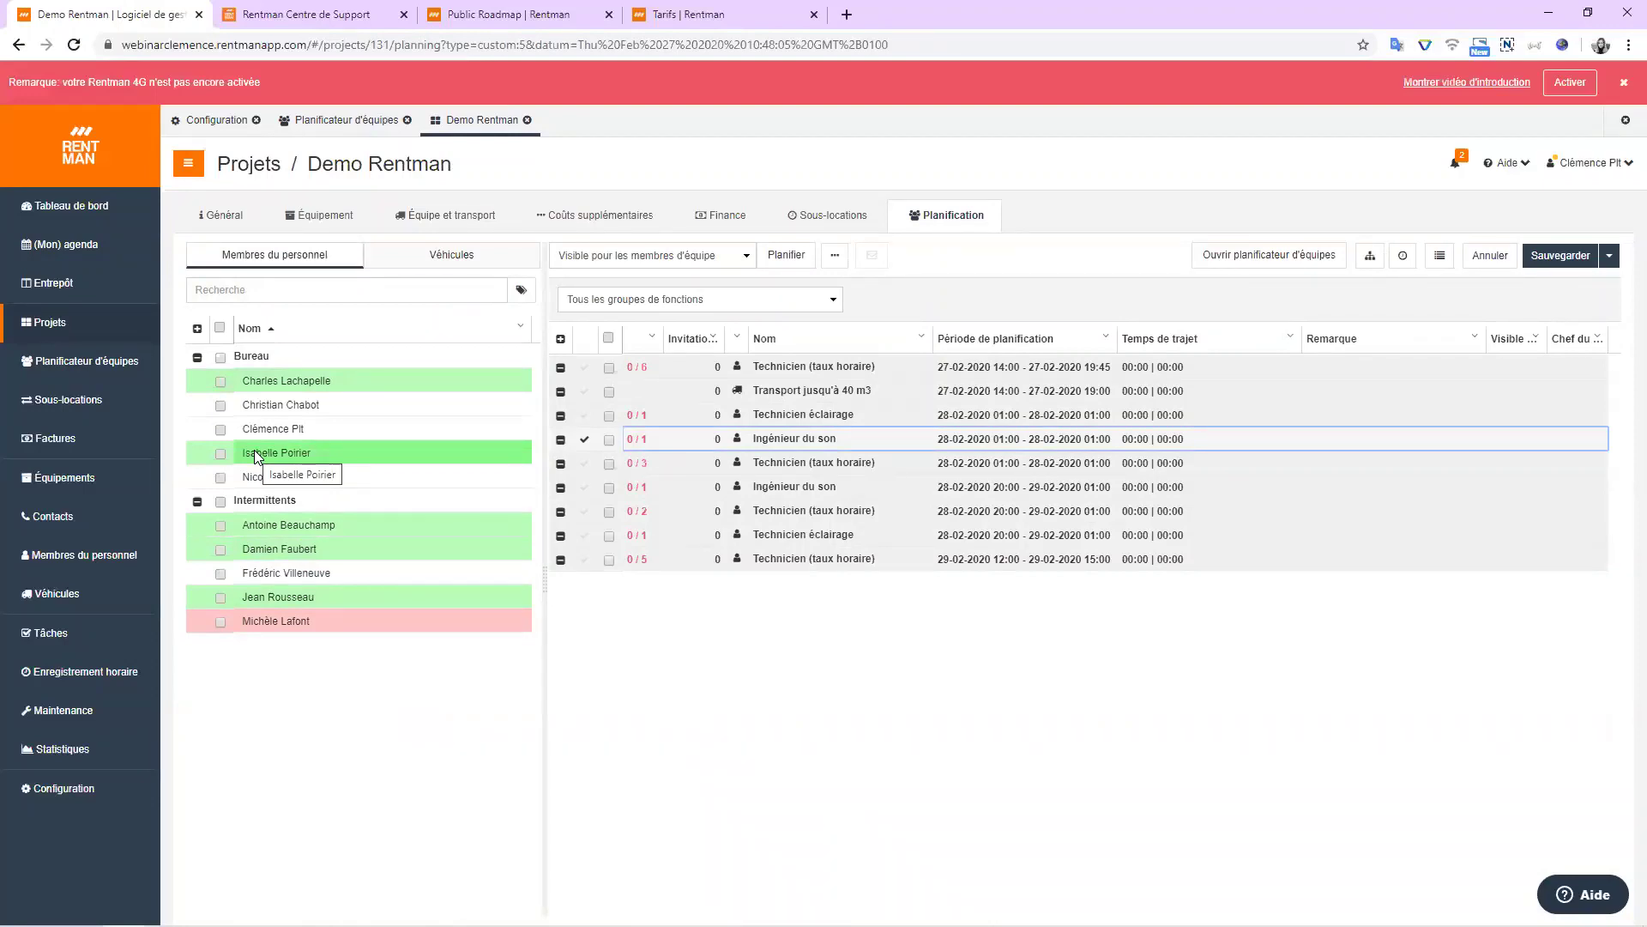
pyautogui.click(220, 622)
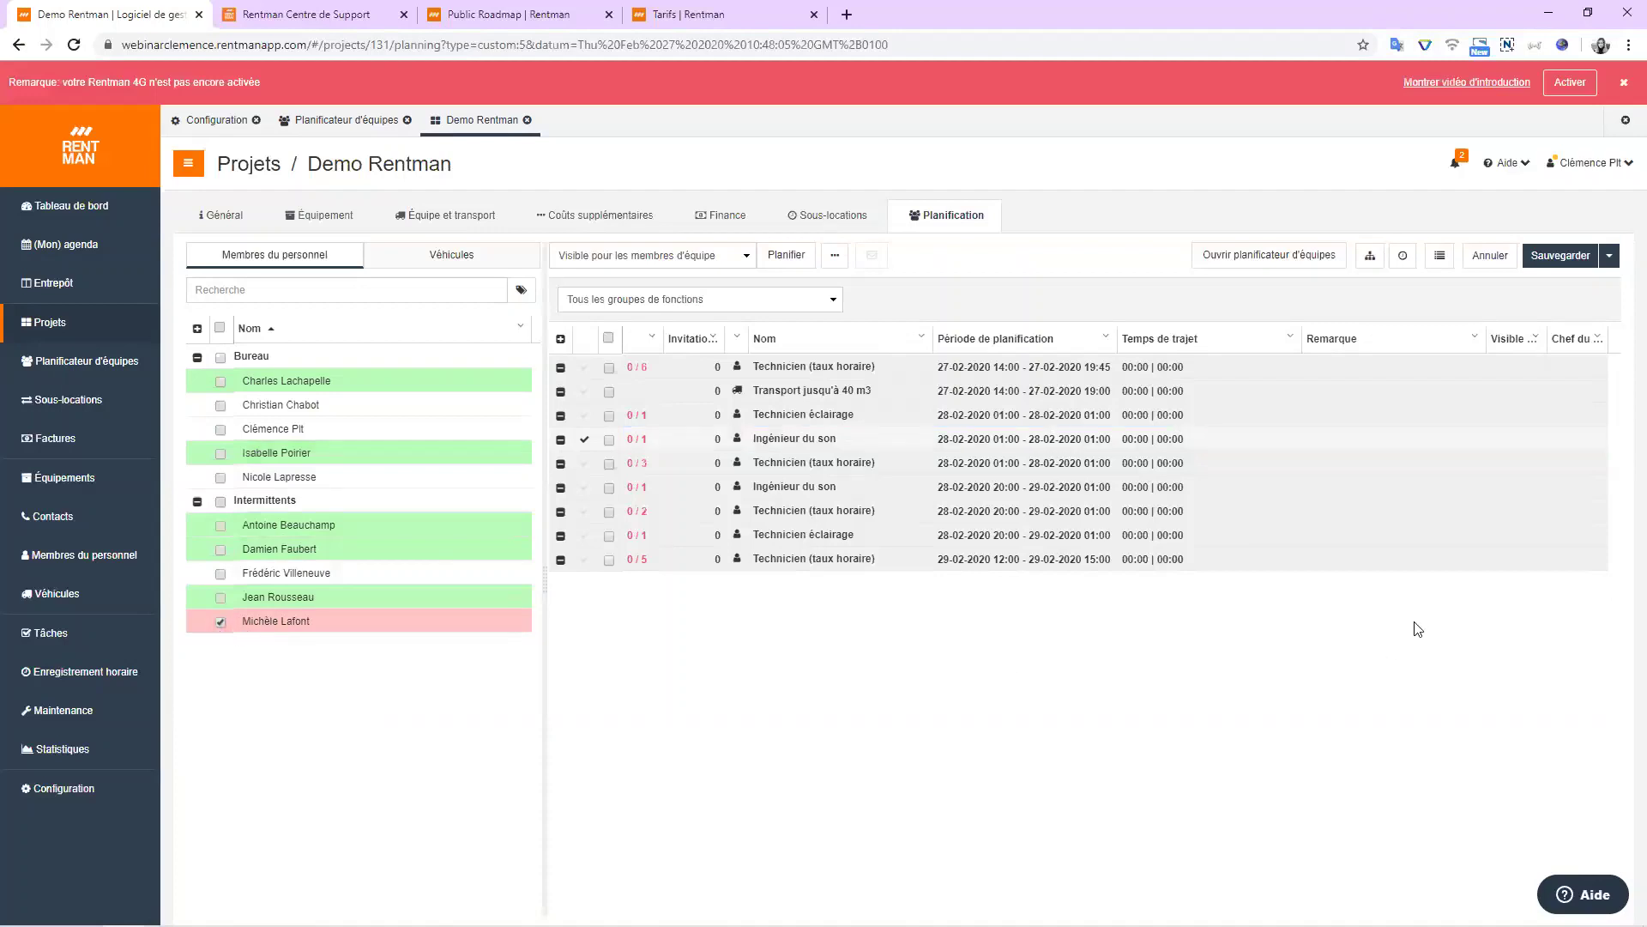
# Review that candidate's schedule history, then swap her for another staff member.
pyautogui.click(1404, 261)
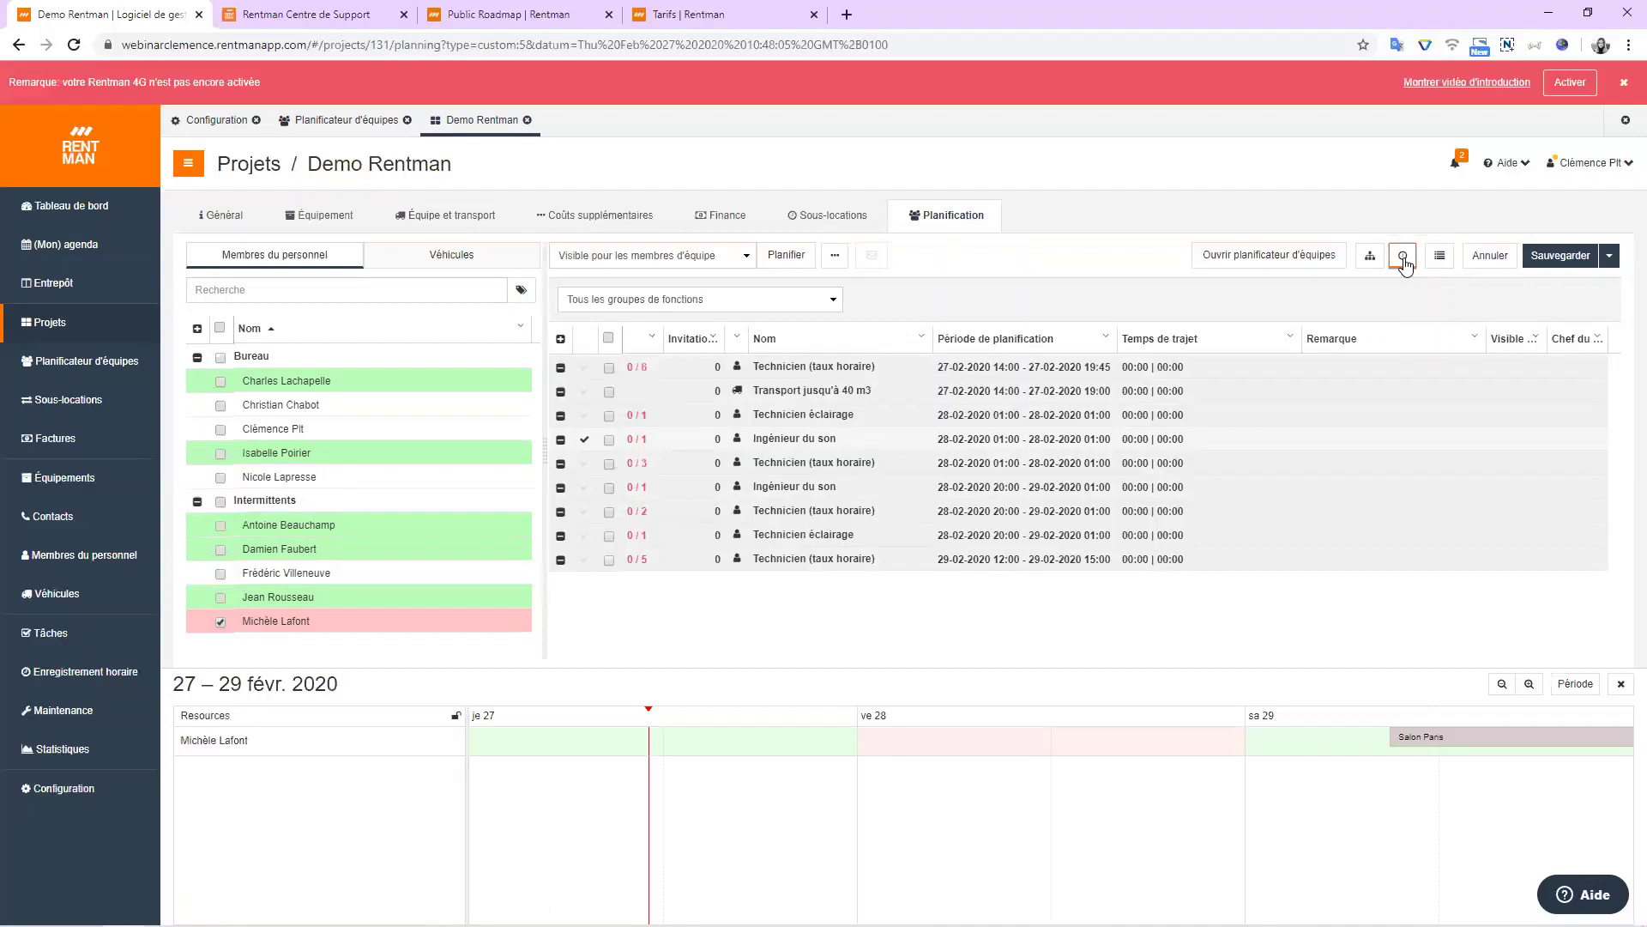
pyautogui.moveTo(1515, 735)
pyautogui.click(1626, 694)
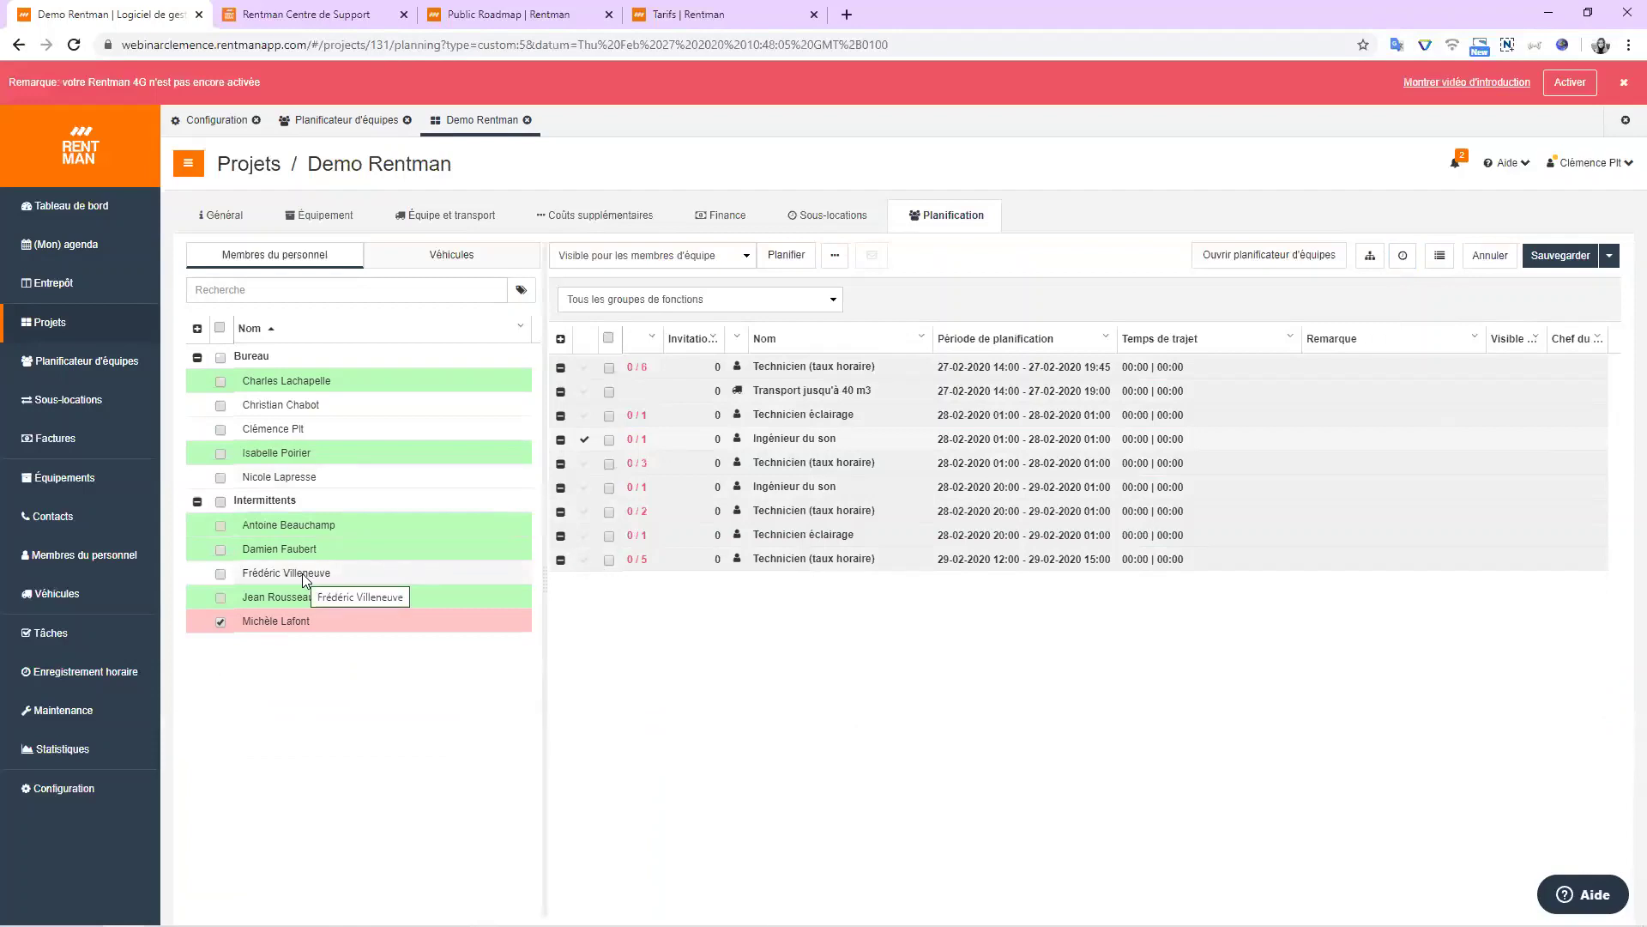
pyautogui.click(221, 621)
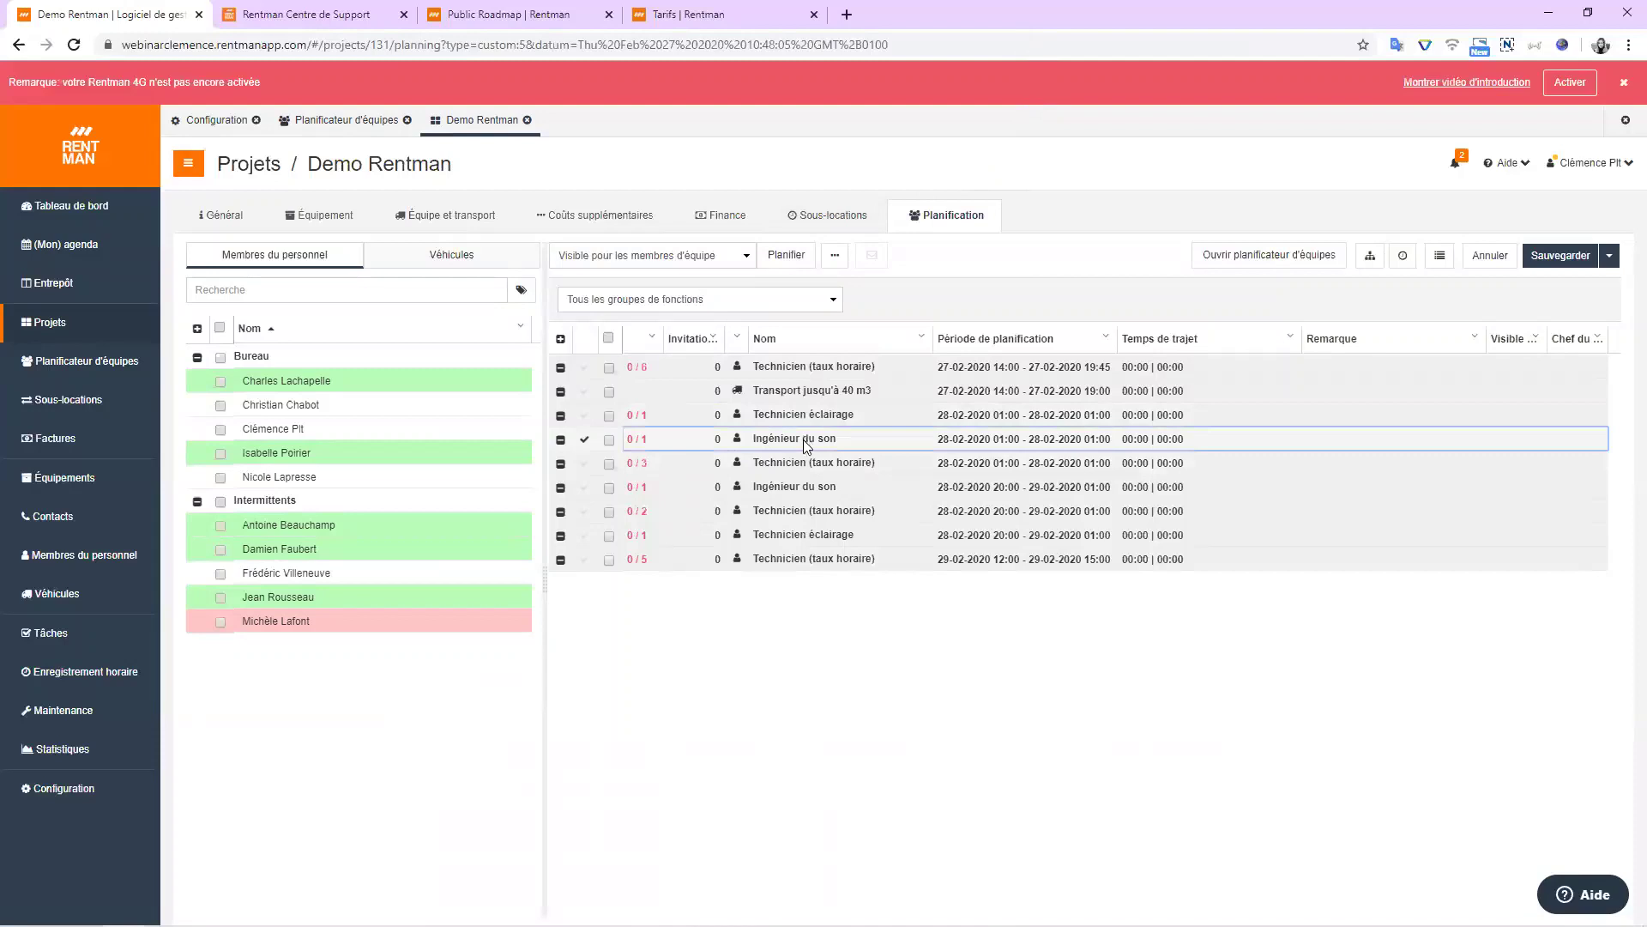
pyautogui.click(312, 383)
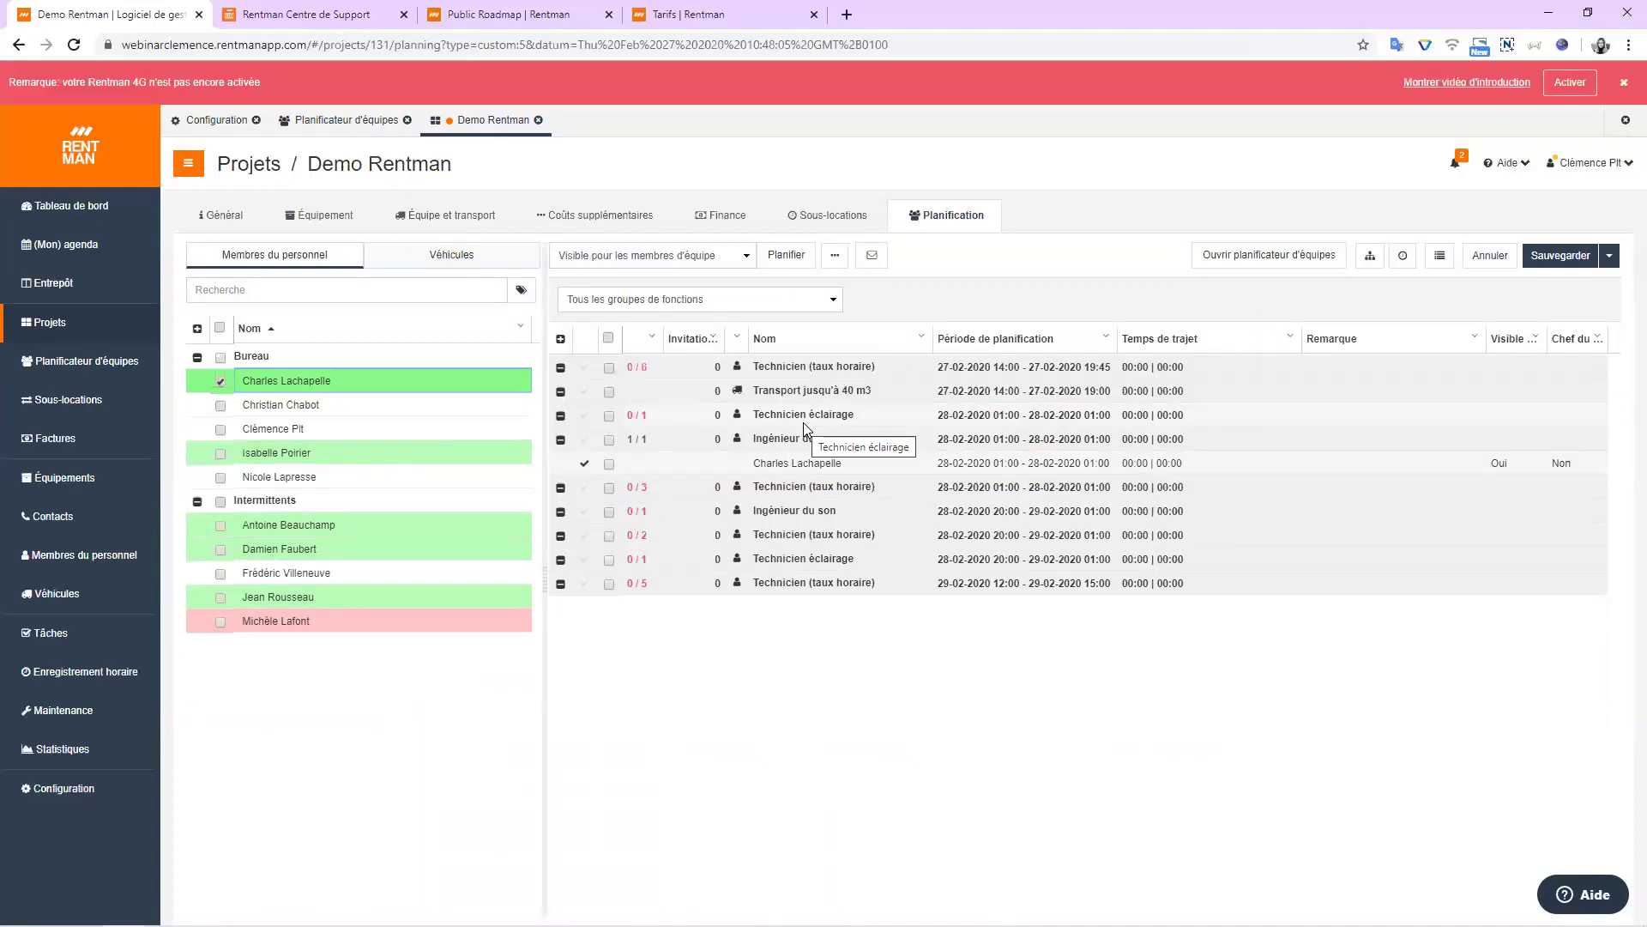
# Tick another staff member, select the 28-02 20:00 Ingénieur du son function, and list staff actions.
pyautogui.click(220, 406)
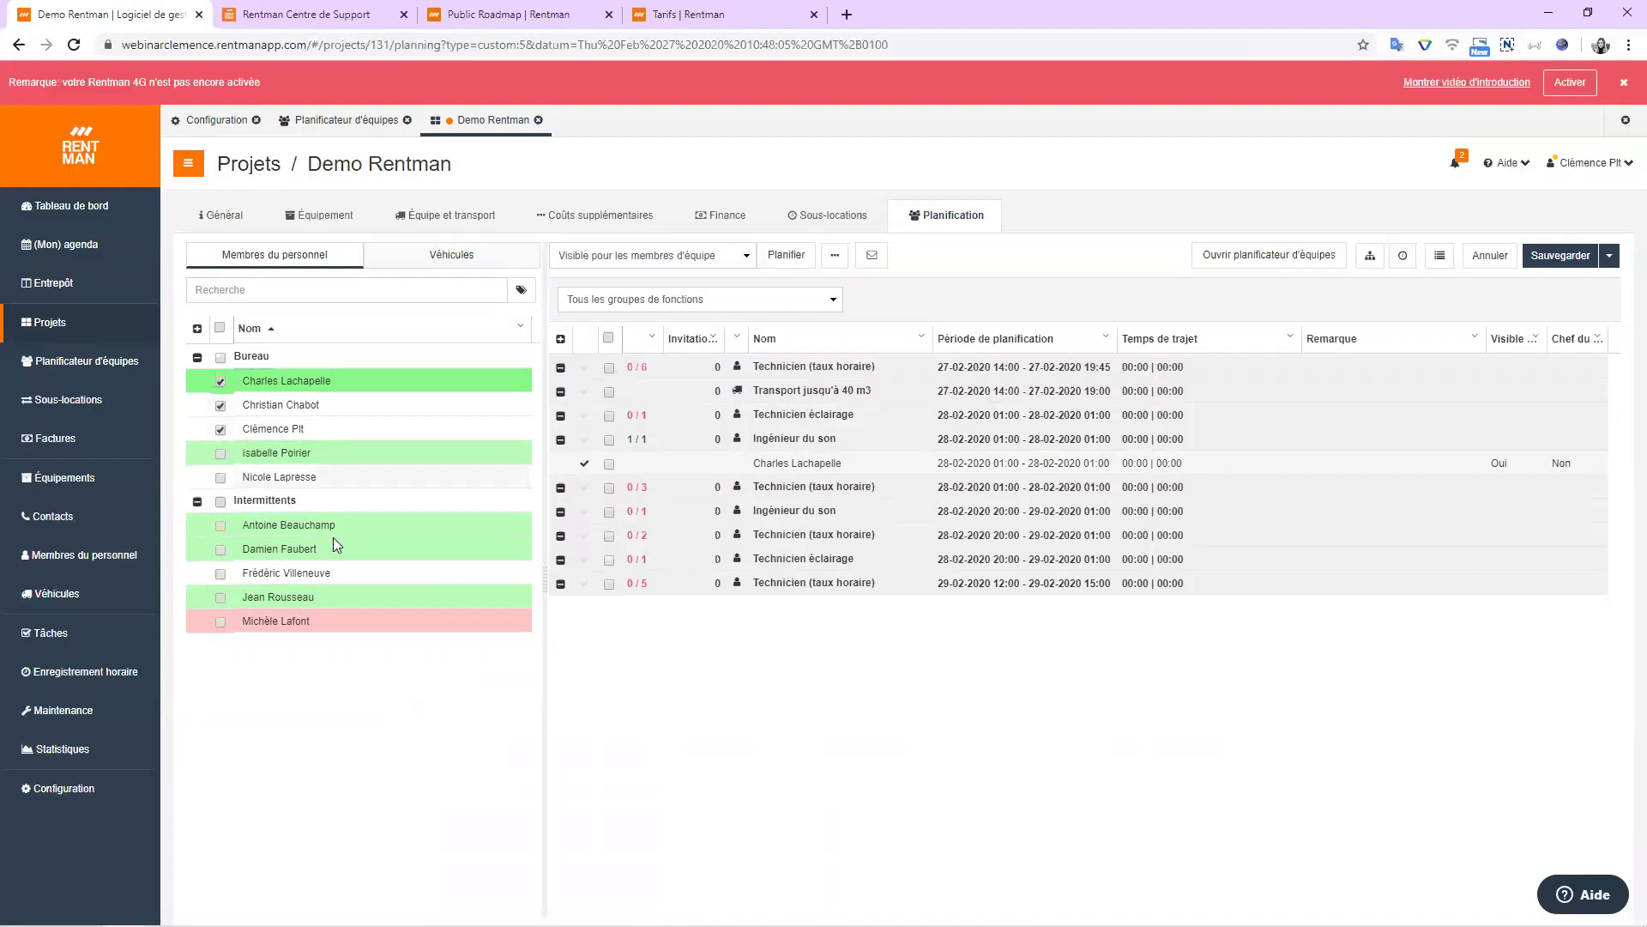
pyautogui.click(795, 514)
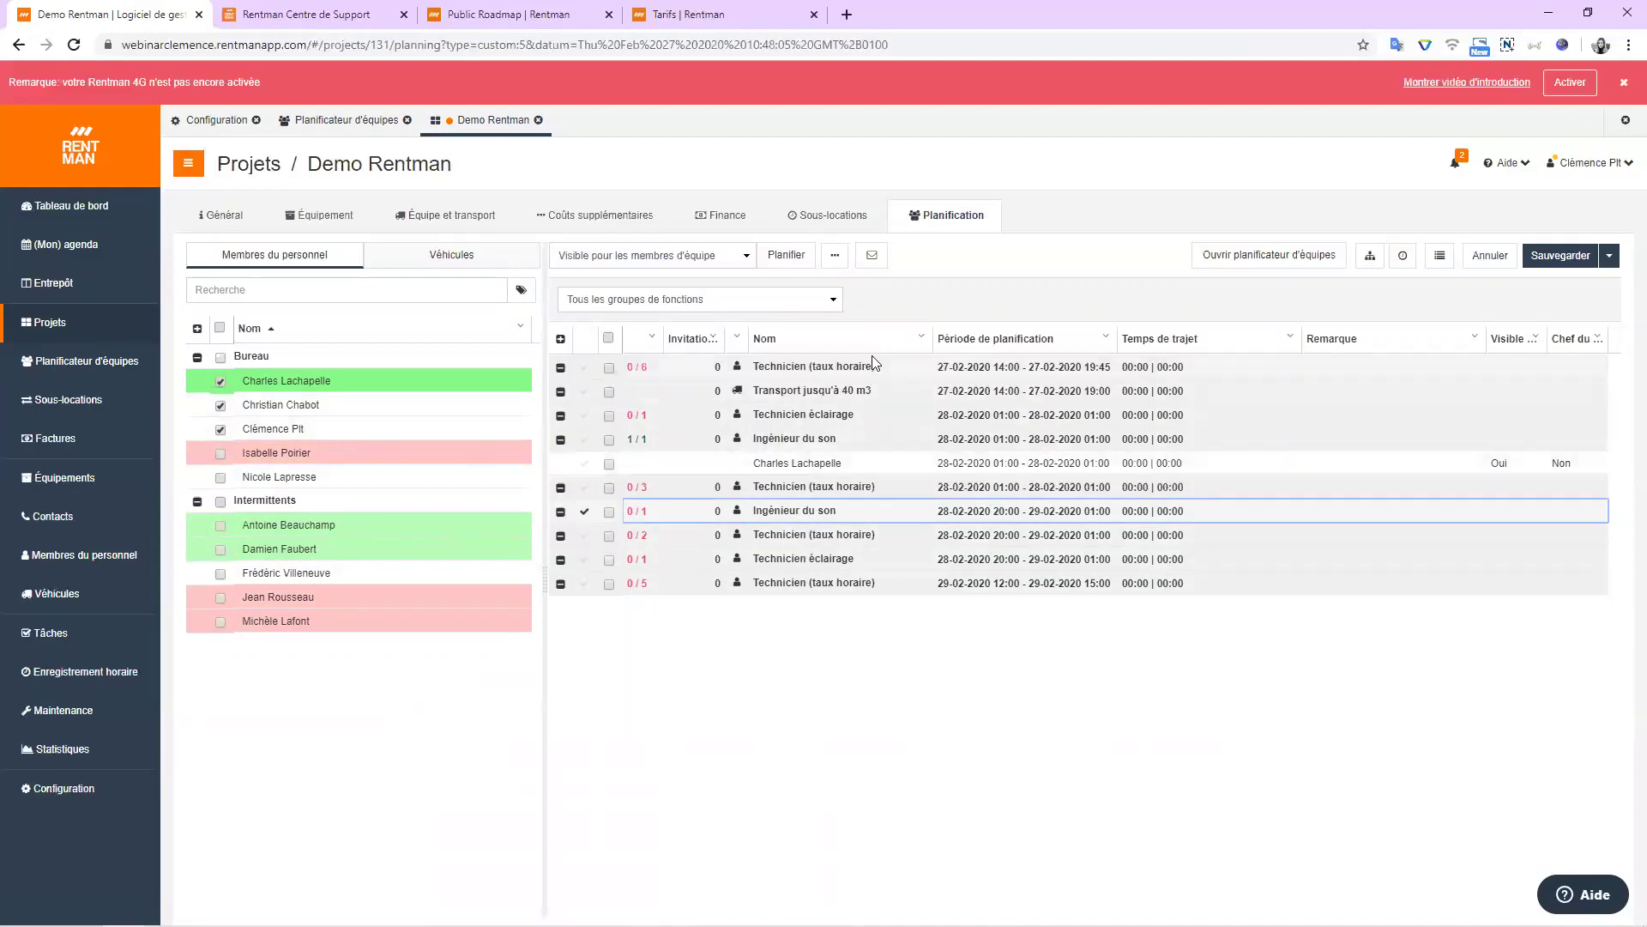
pyautogui.click(835, 259)
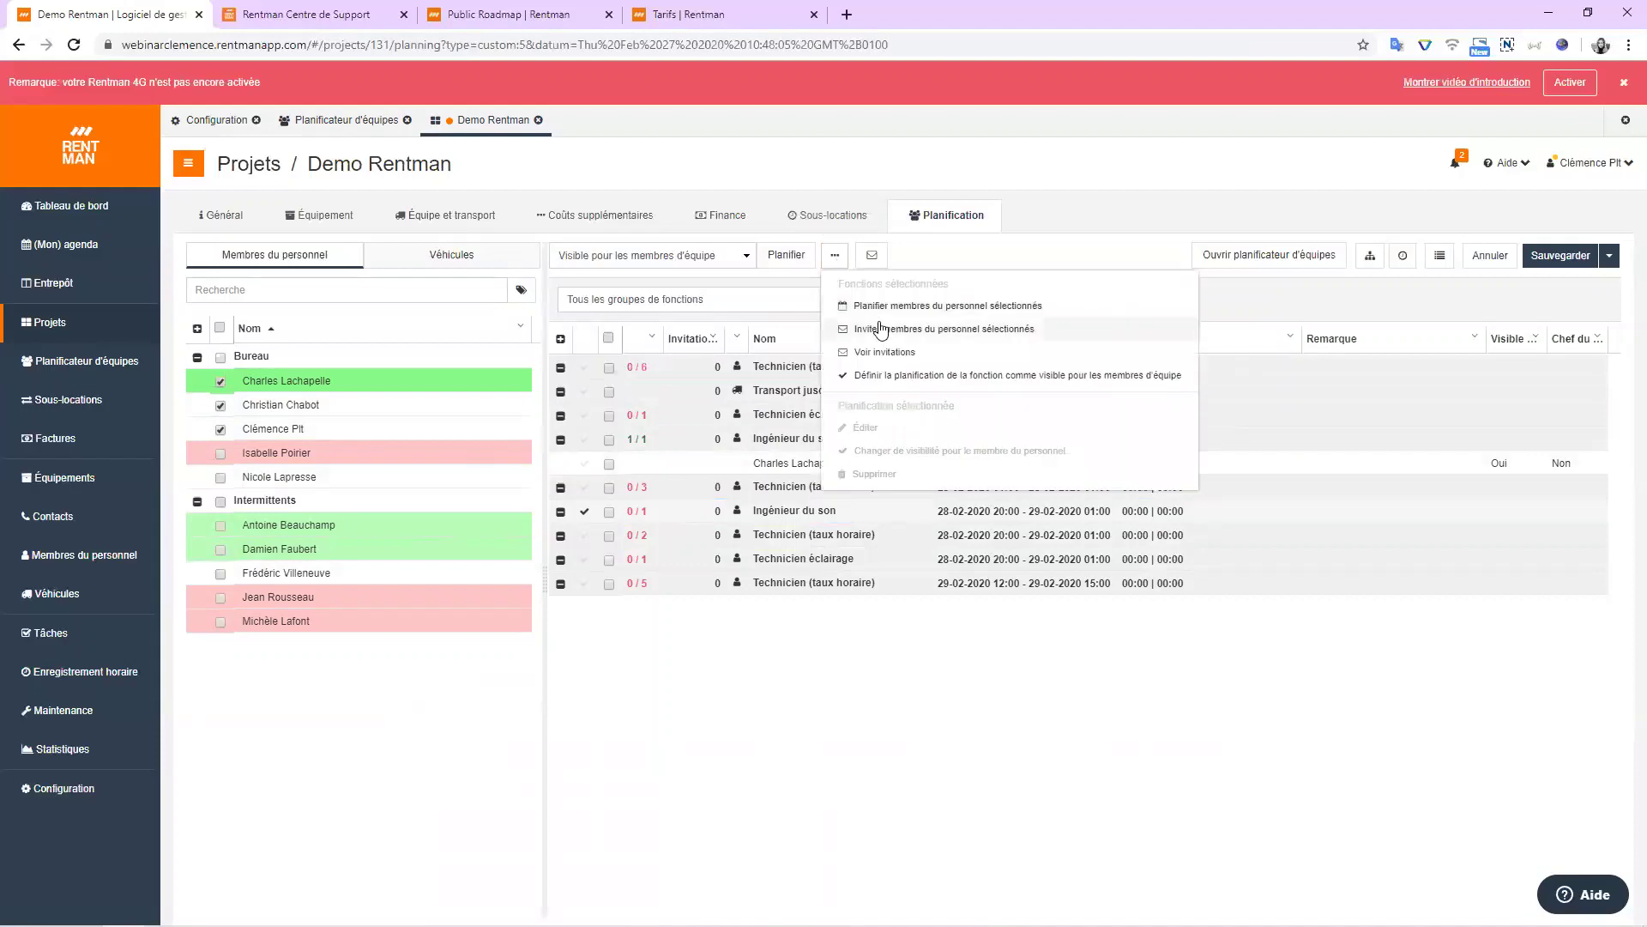
pyautogui.click(879, 323)
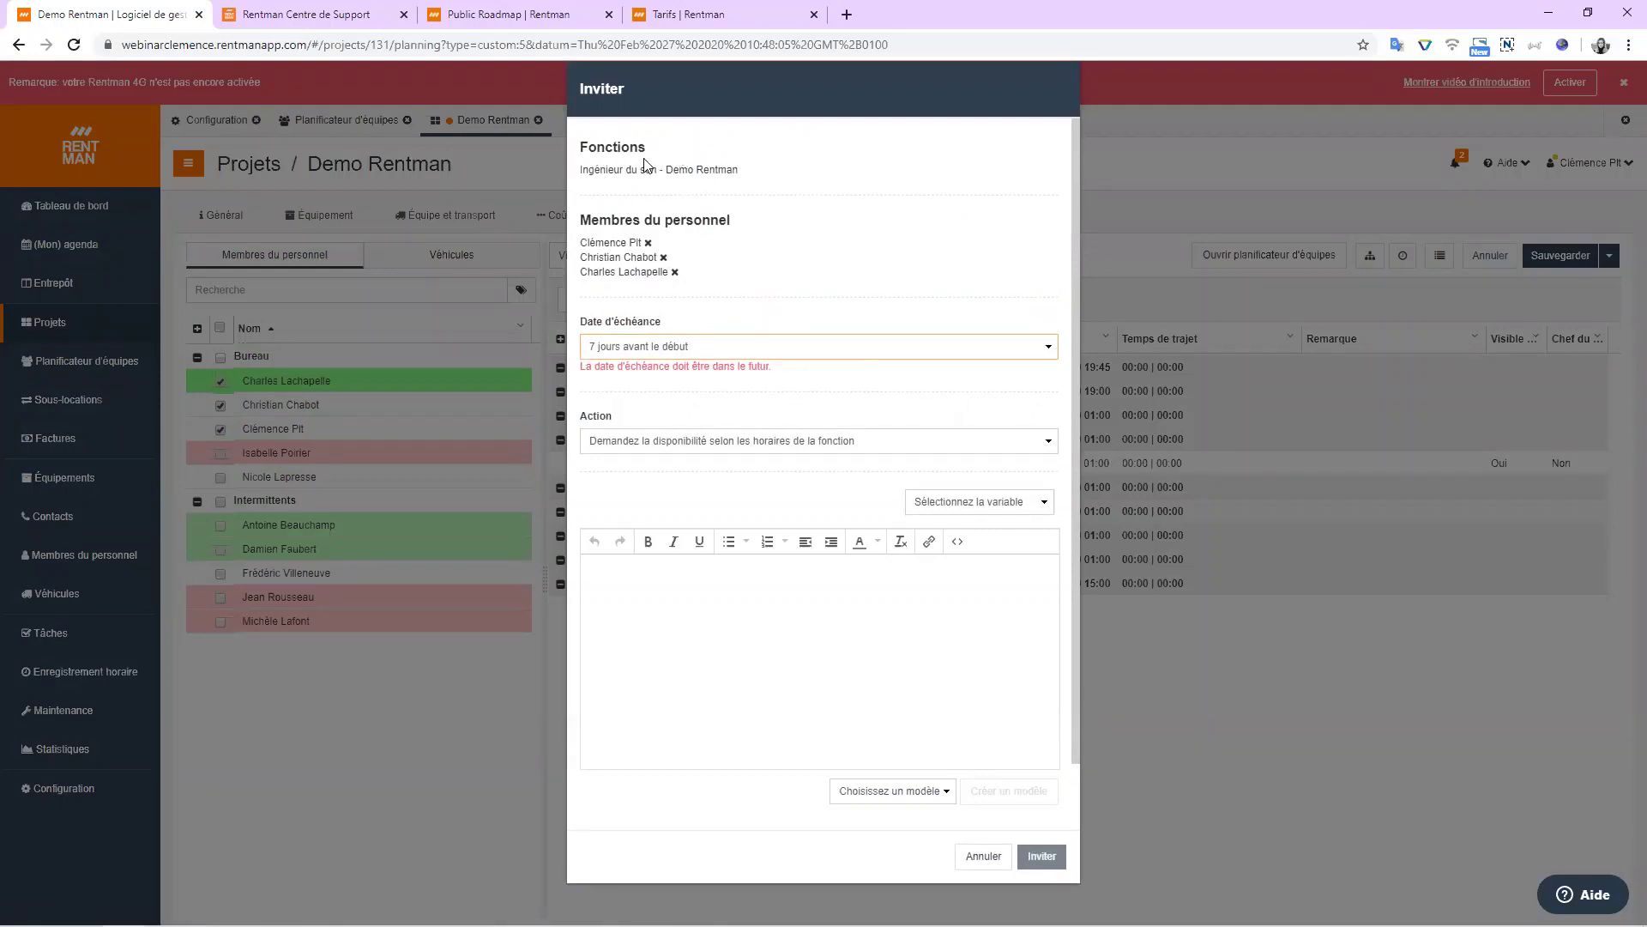
pyautogui.click(770, 347)
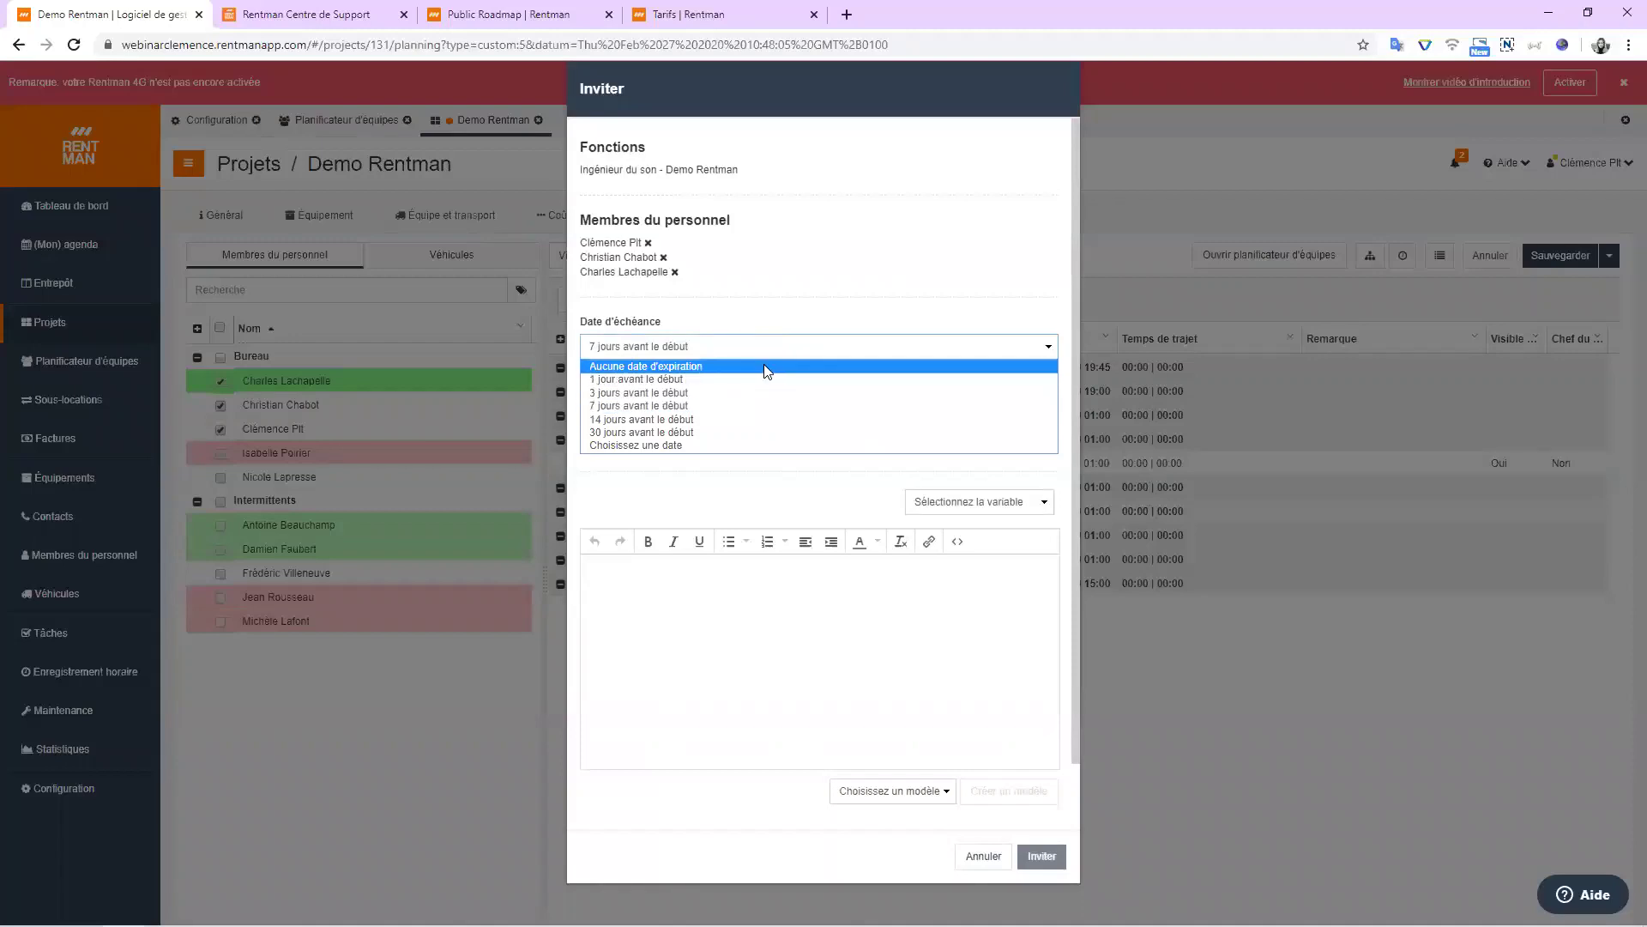
pyautogui.click(764, 365)
pyautogui.click(881, 426)
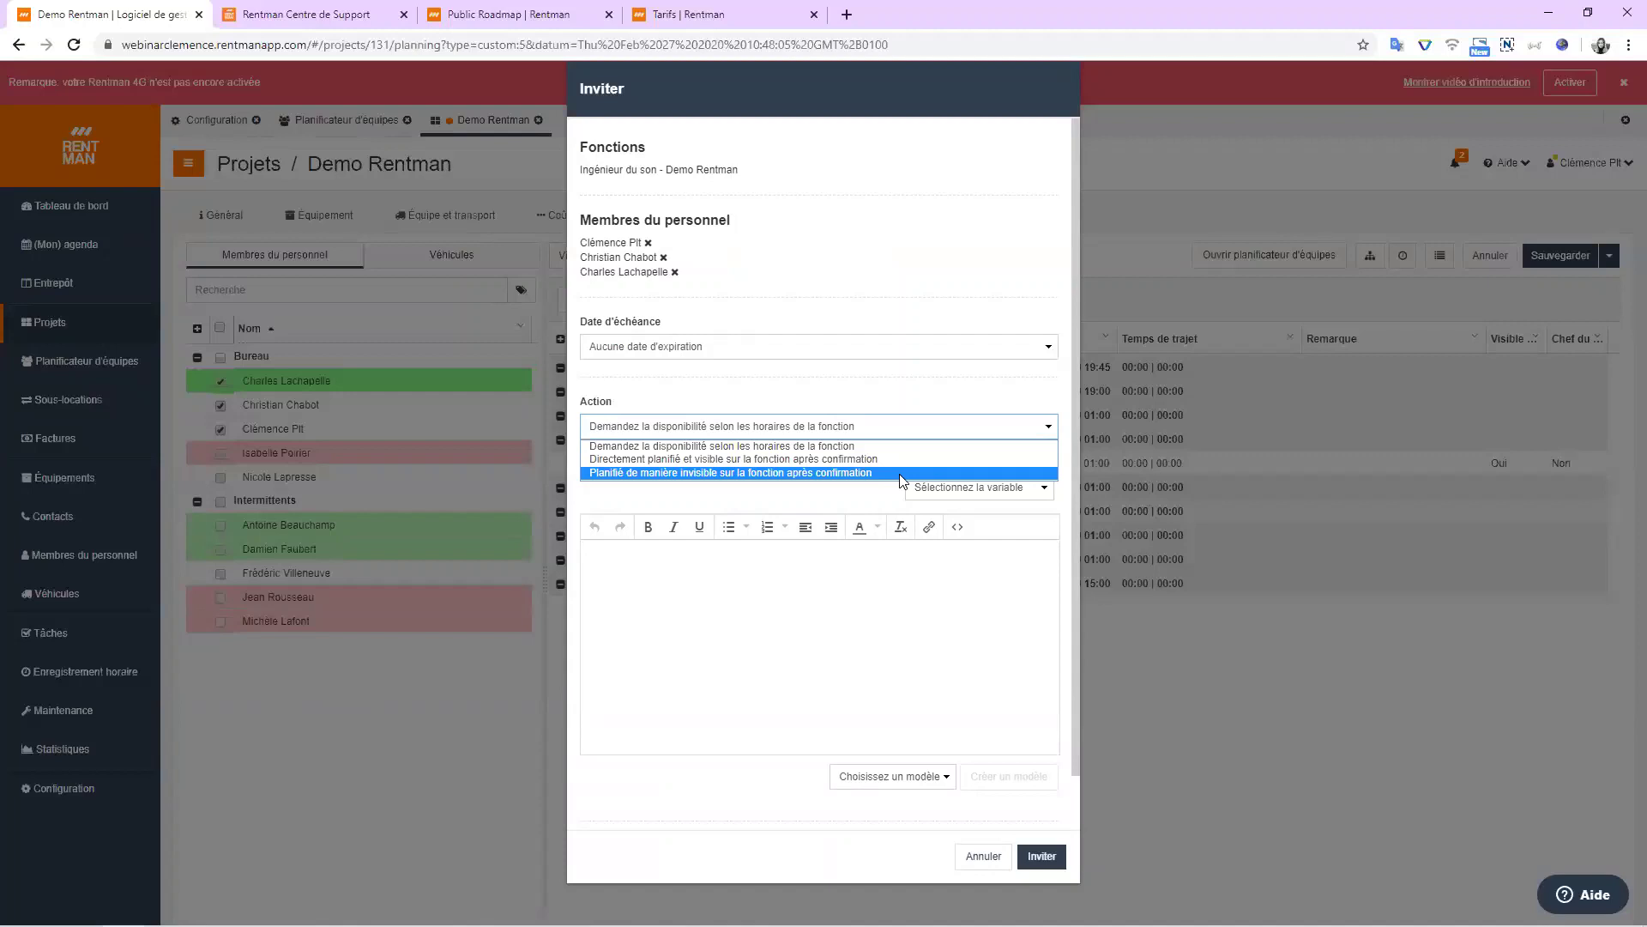
pyautogui.click(978, 624)
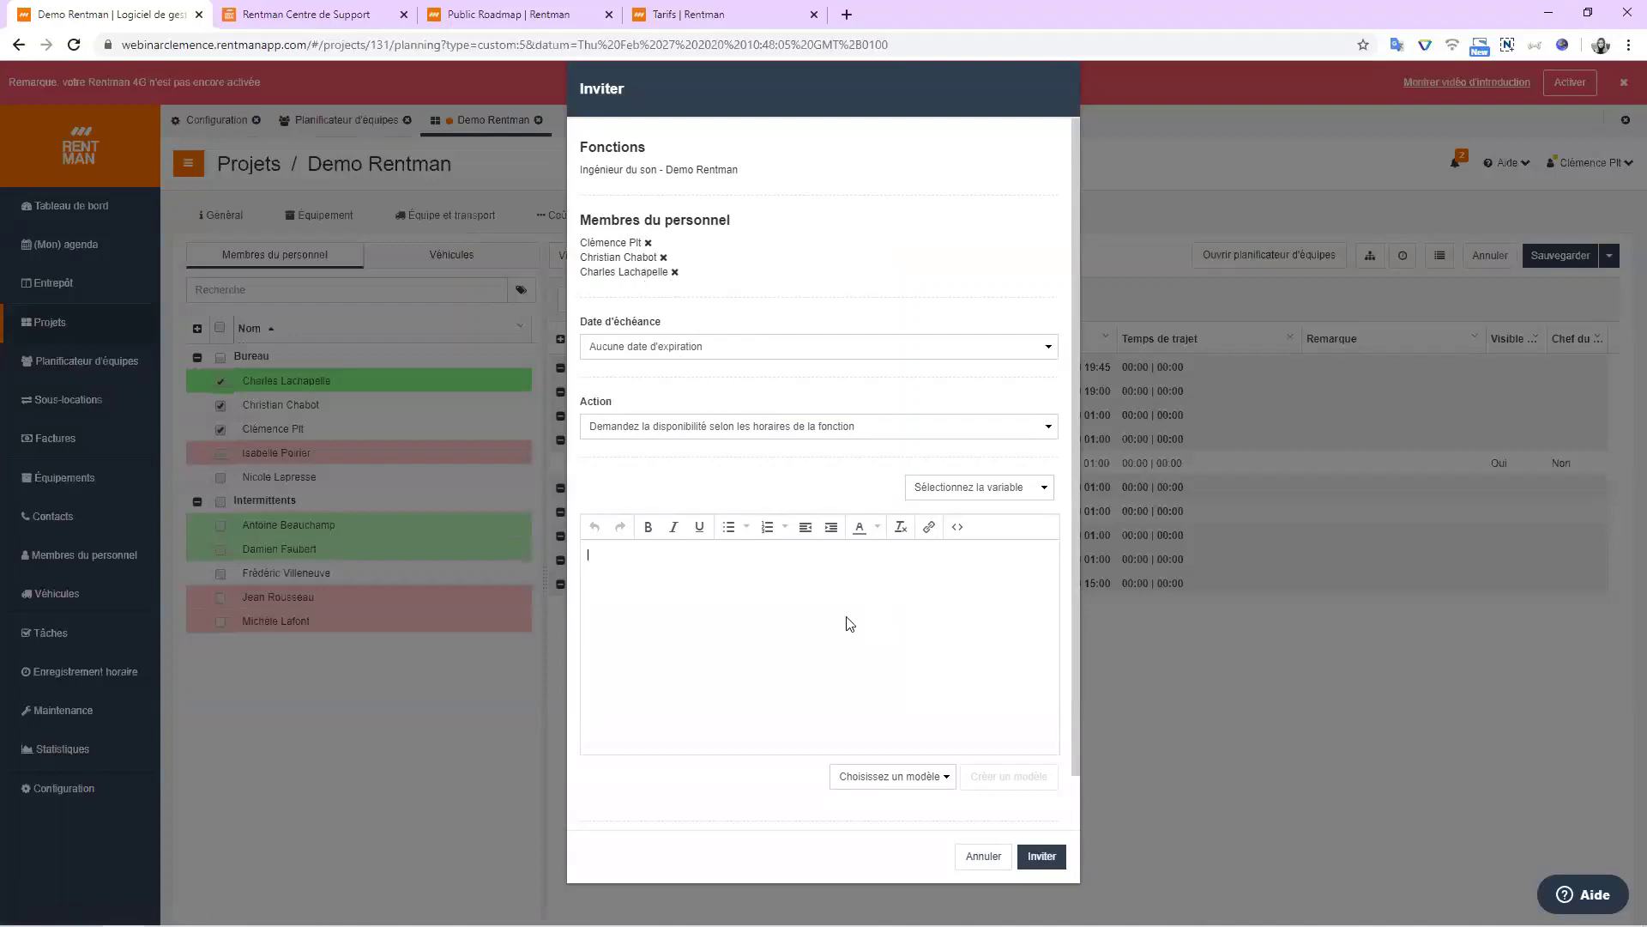
pyautogui.click(982, 856)
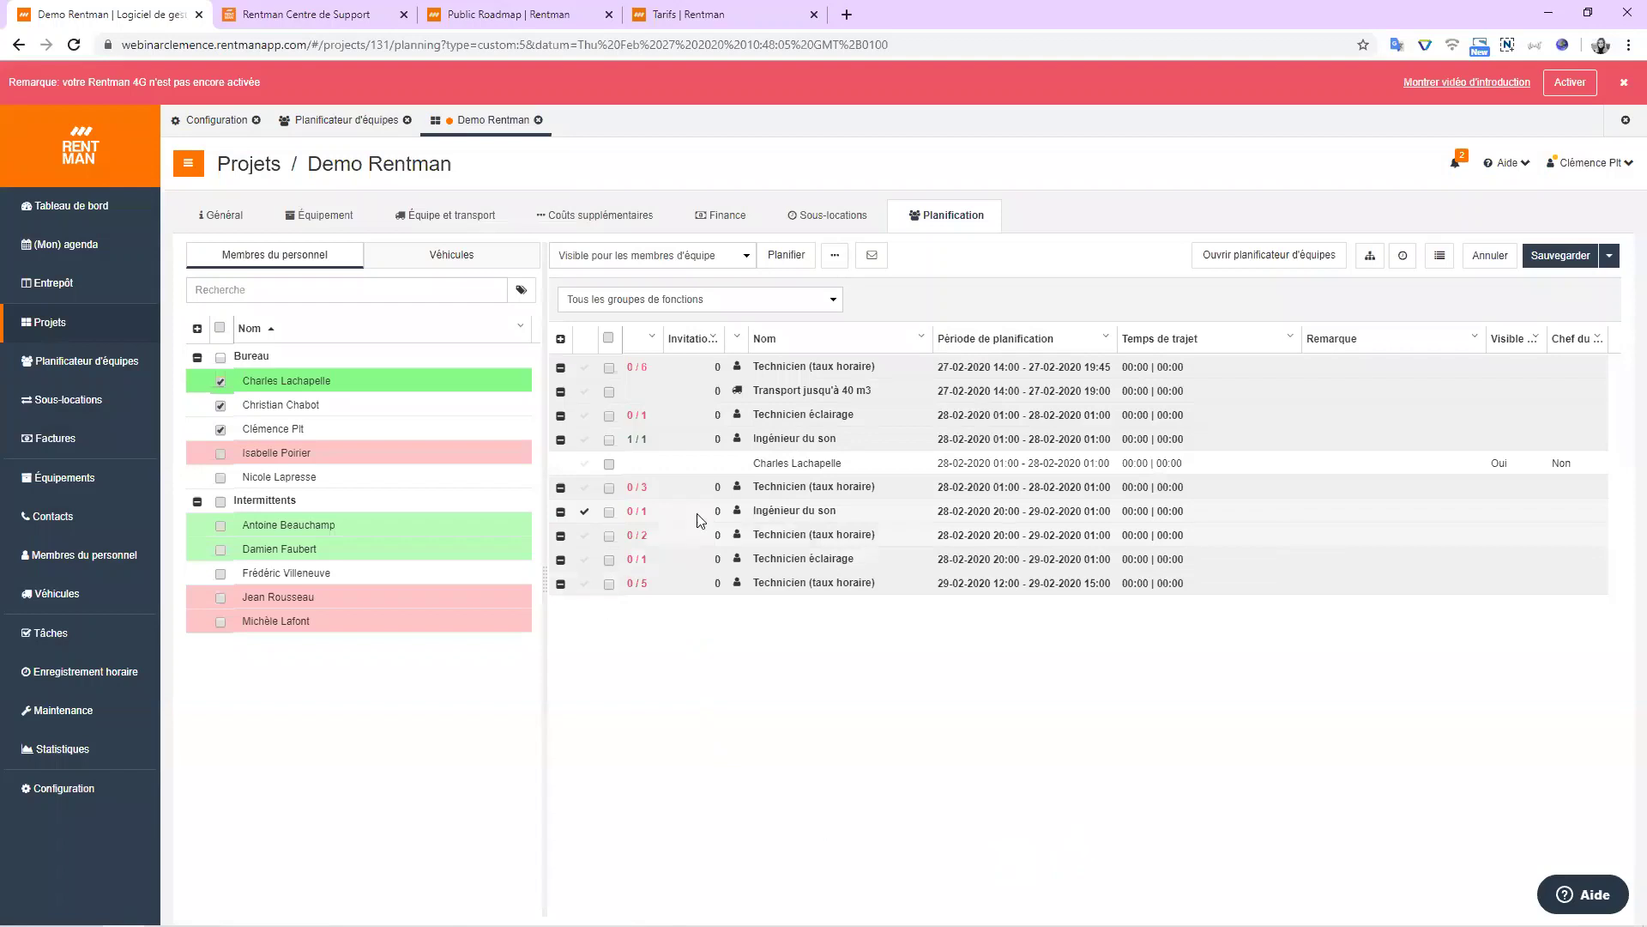
pyautogui.click(442, 260)
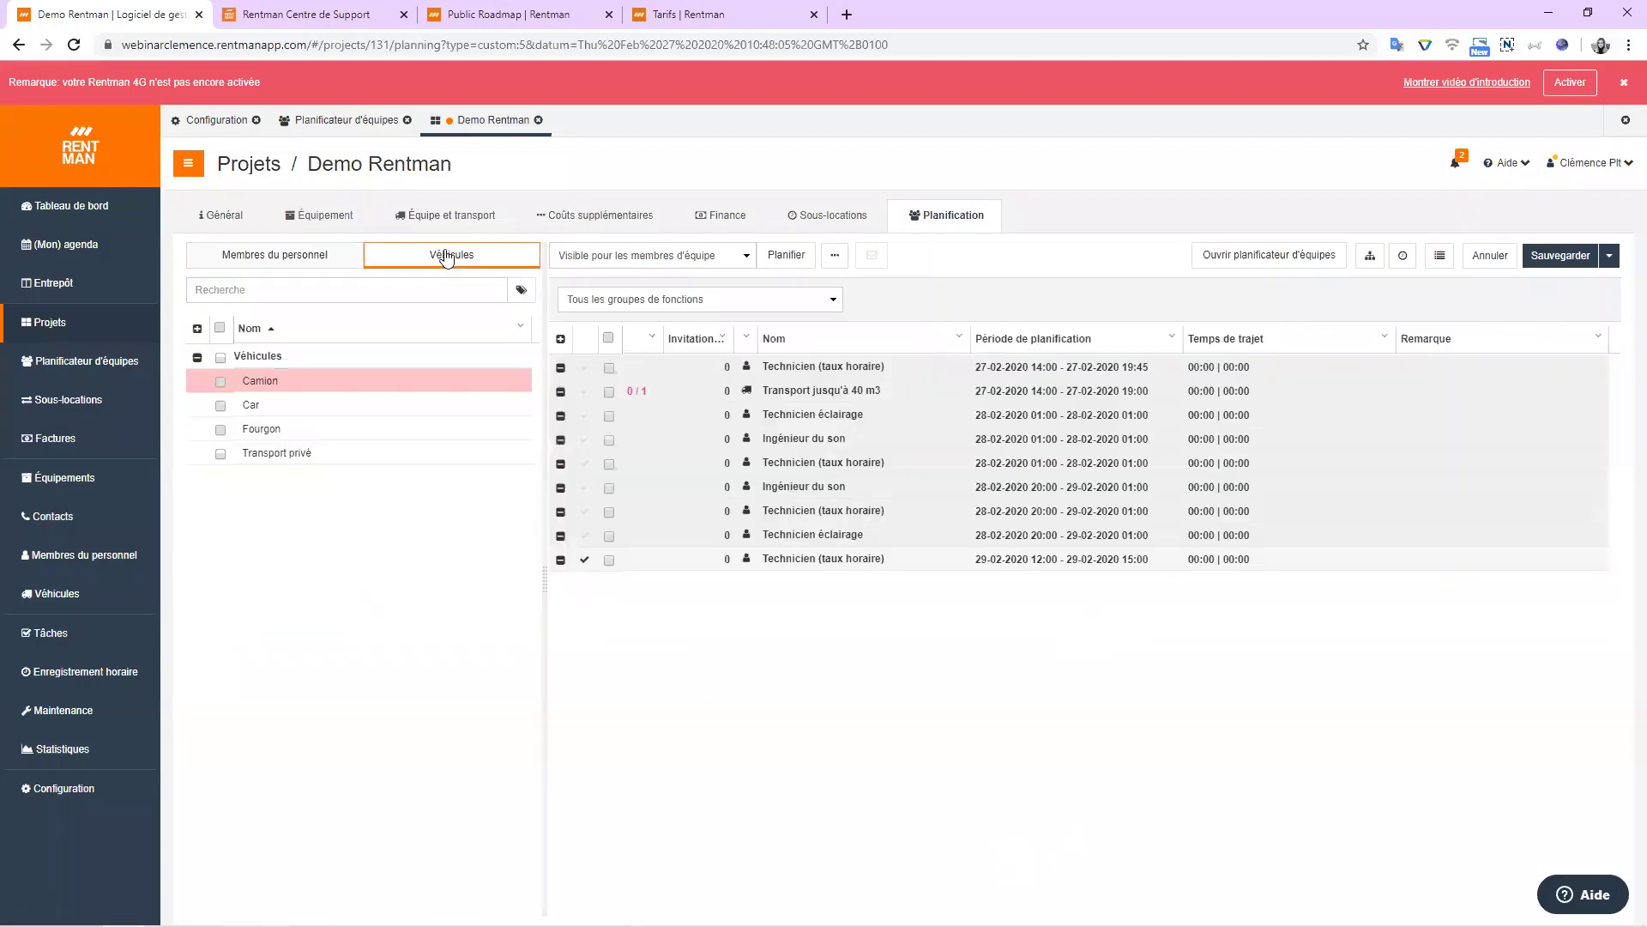
pyautogui.click(268, 260)
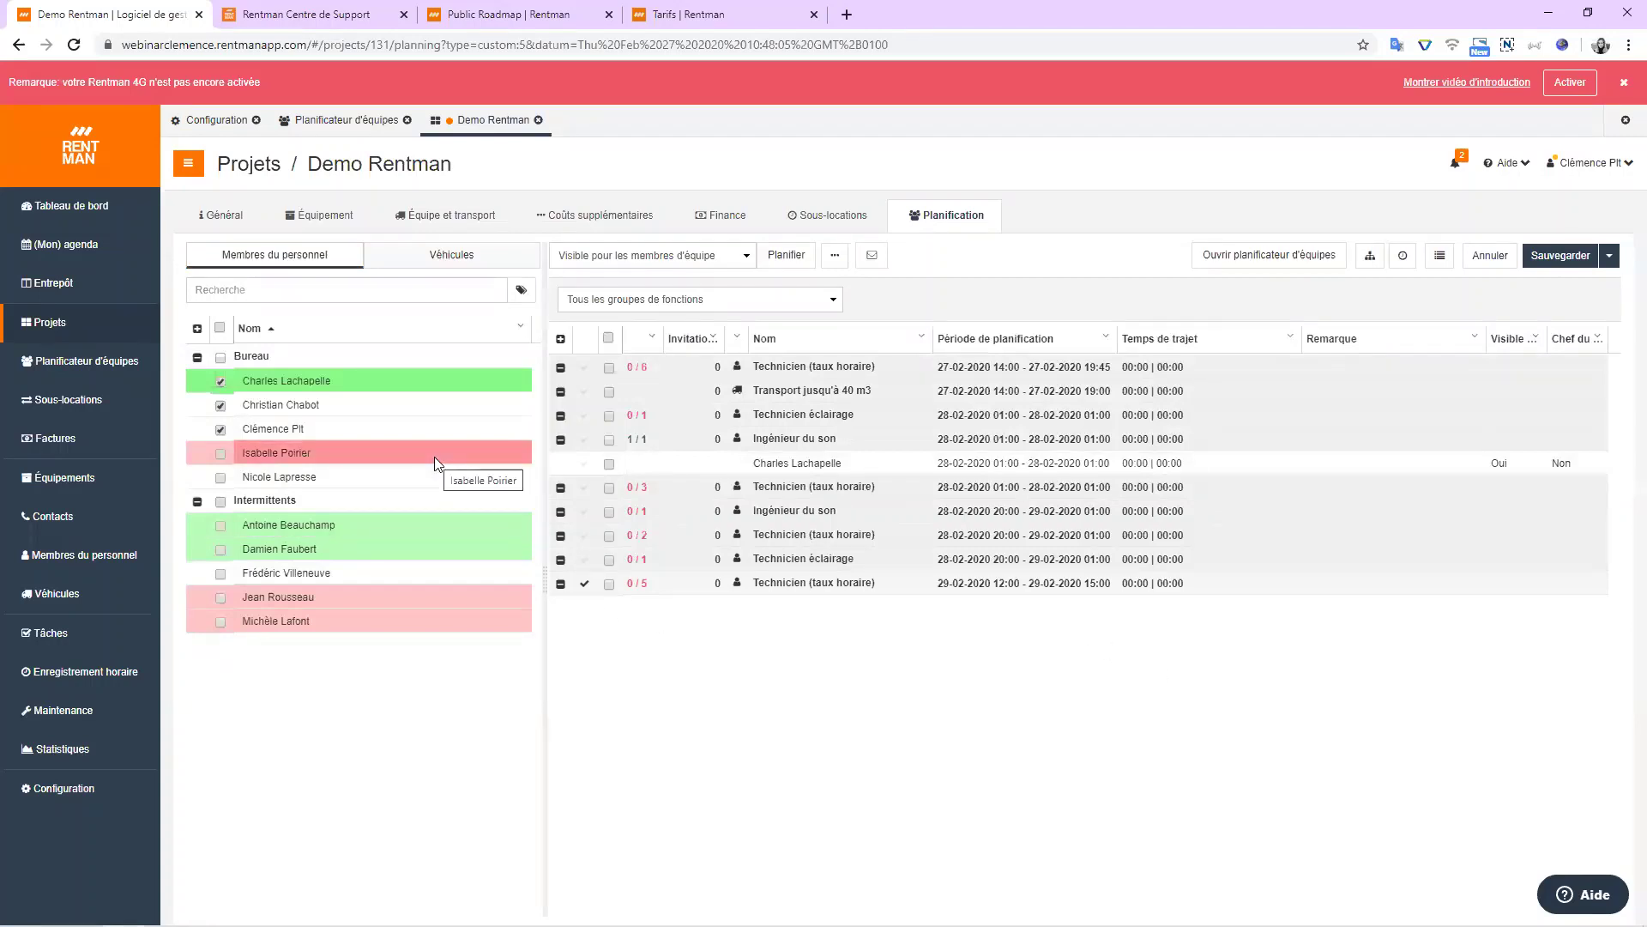
pyautogui.click(712, 256)
pyautogui.click(712, 285)
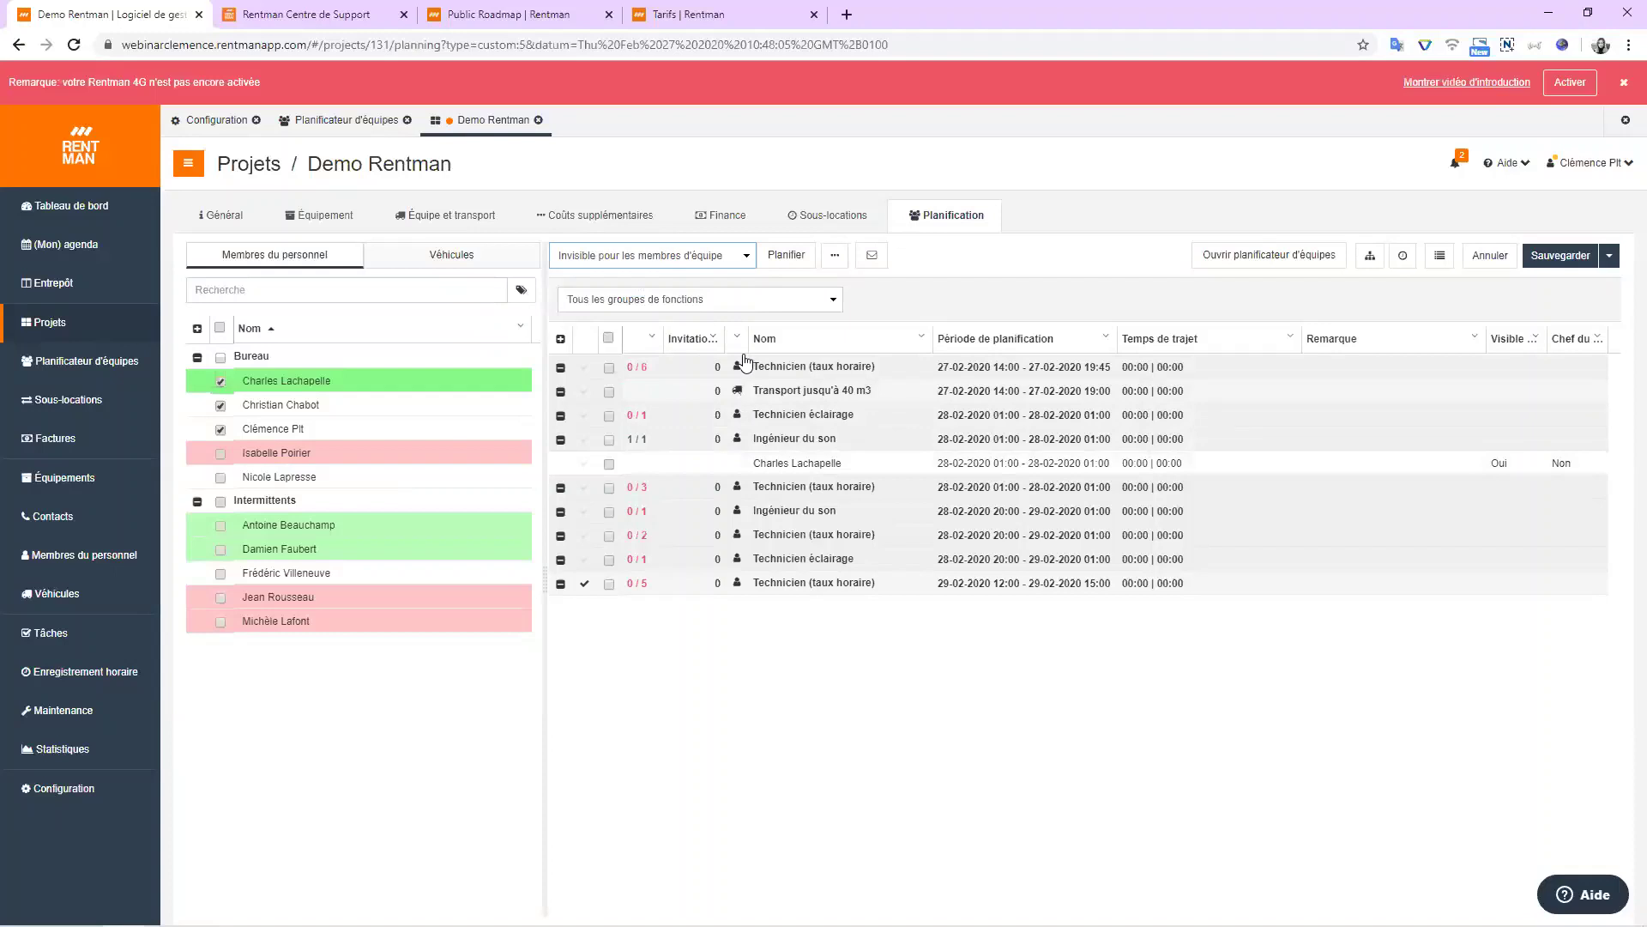
pyautogui.click(676, 256)
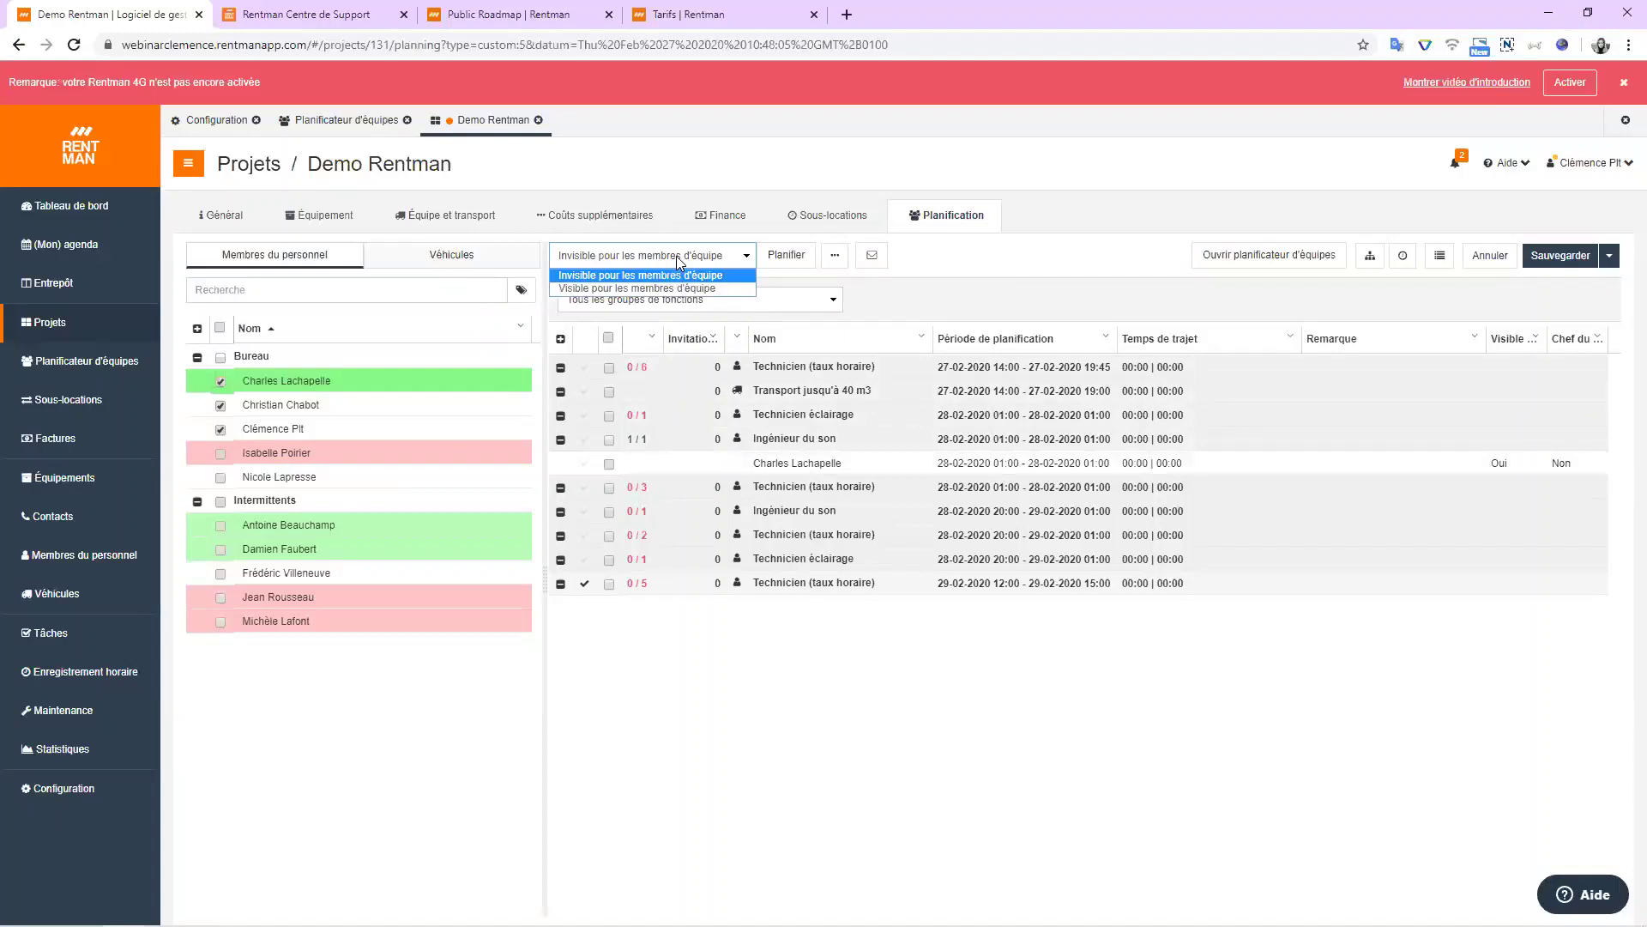
pyautogui.click(685, 288)
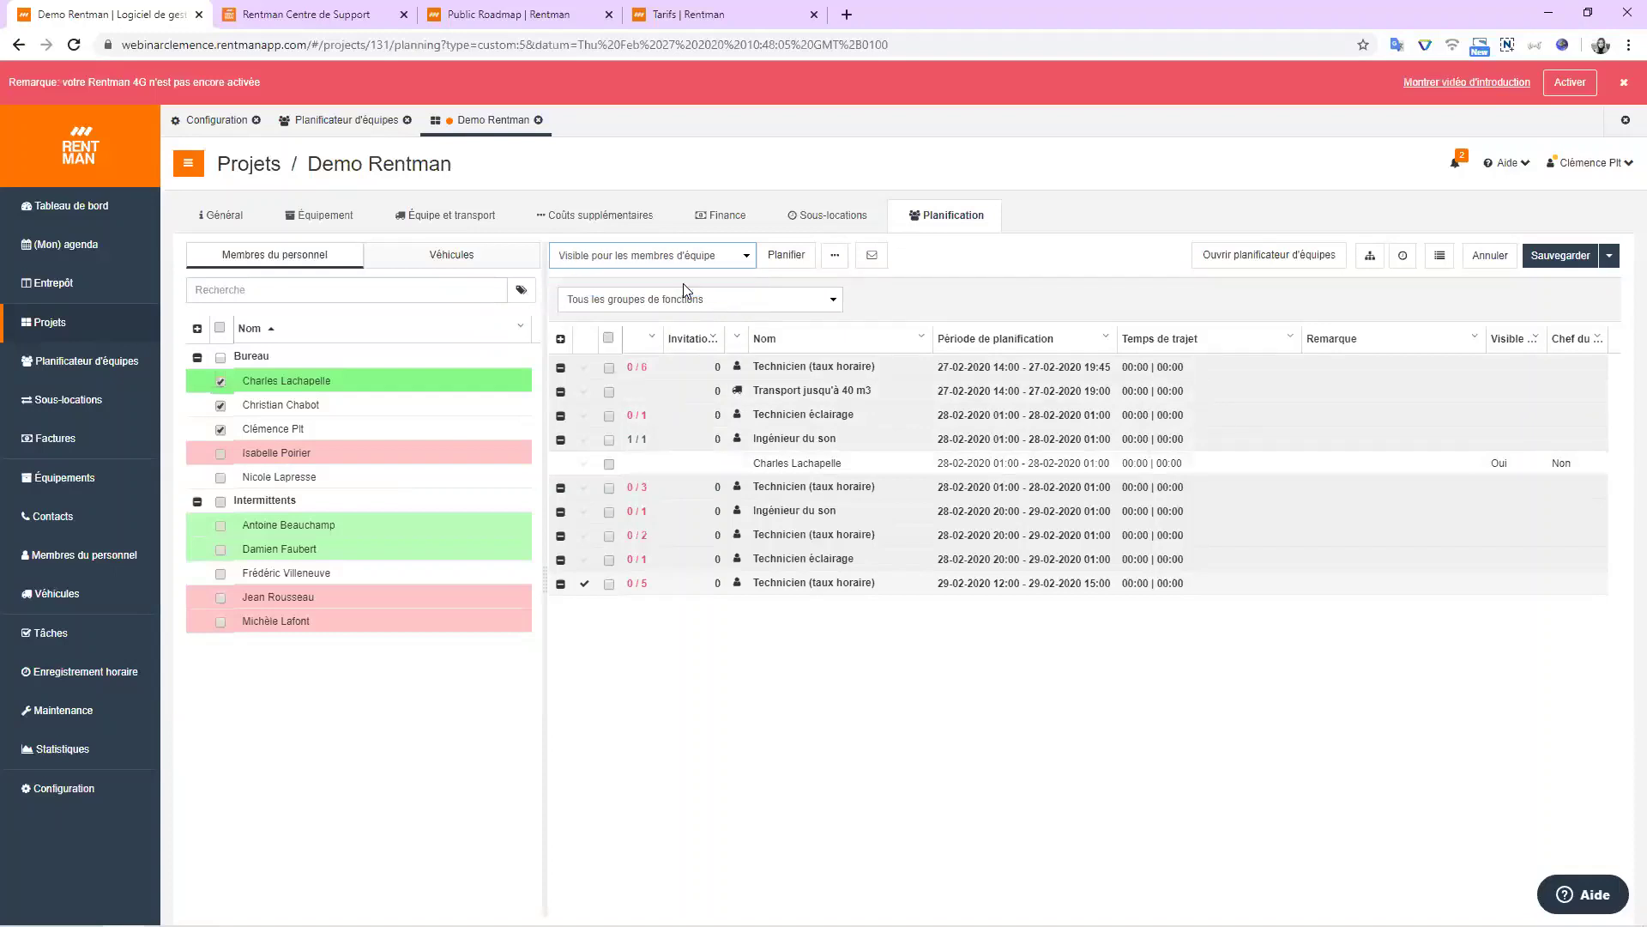
pyautogui.click(872, 257)
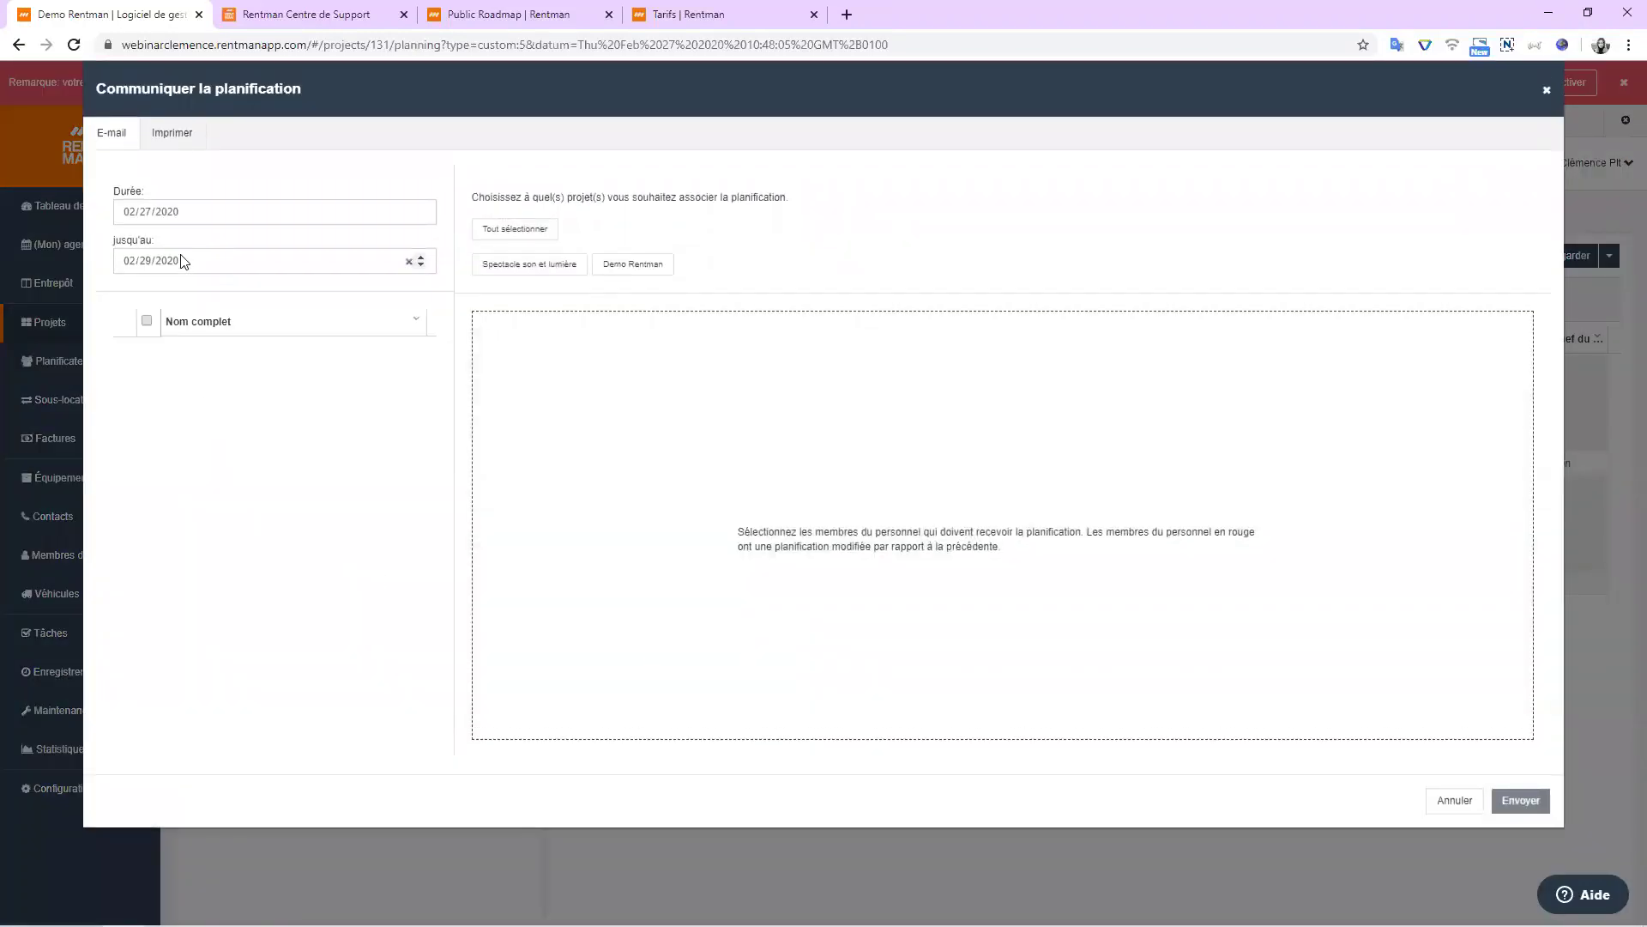
pyautogui.click(532, 267)
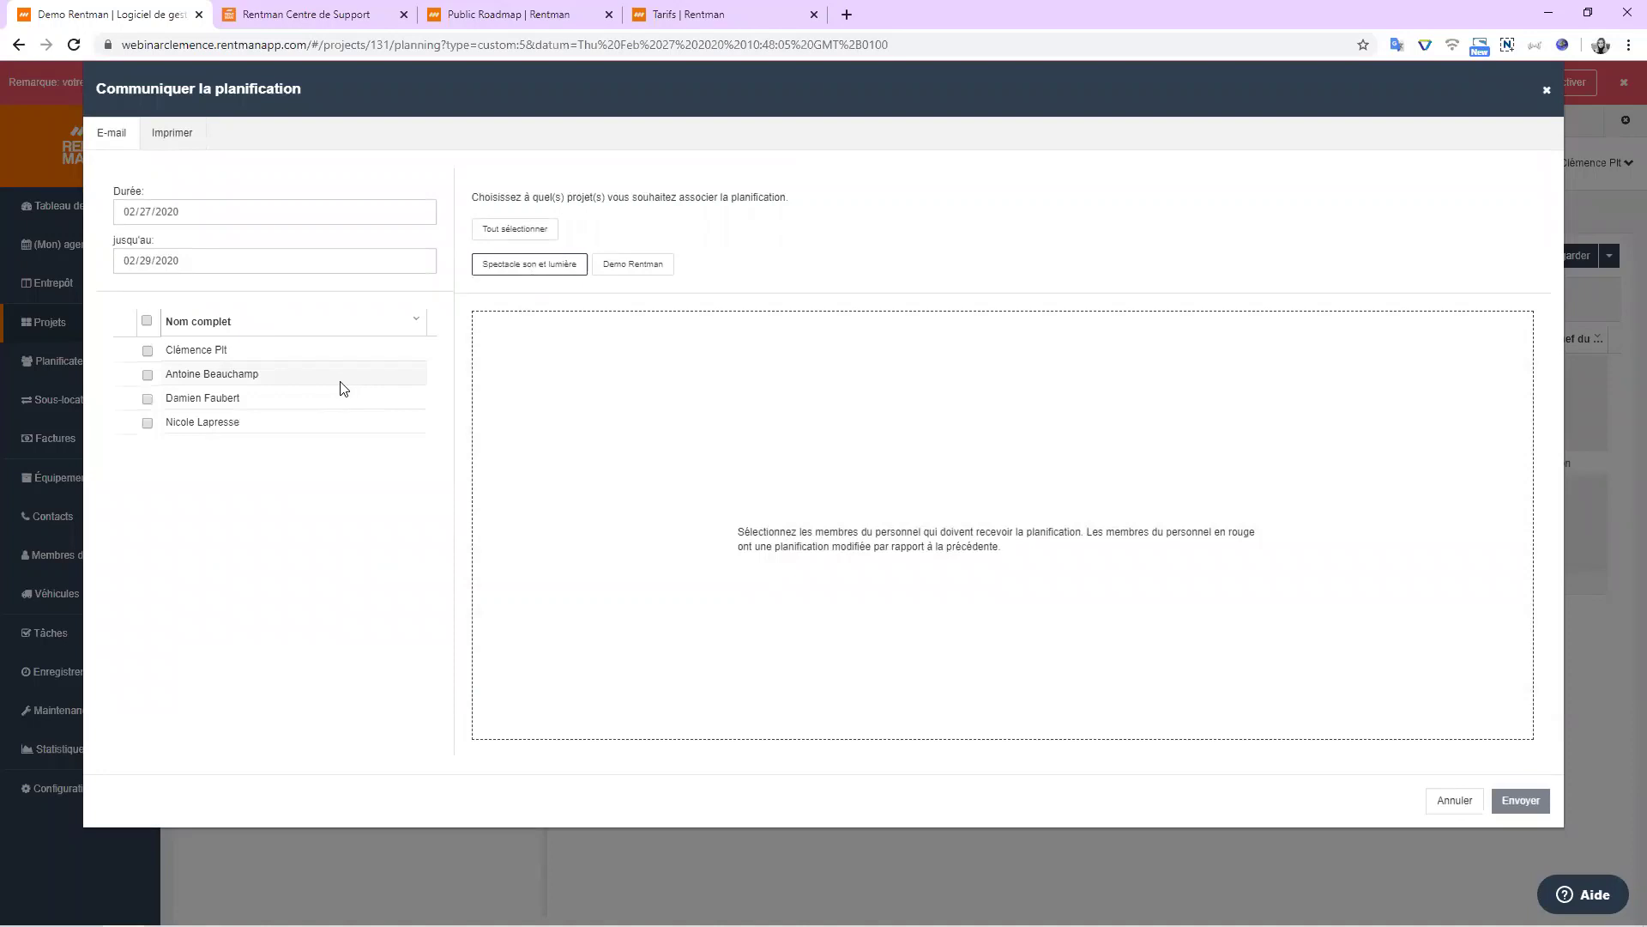
pyautogui.click(172, 139)
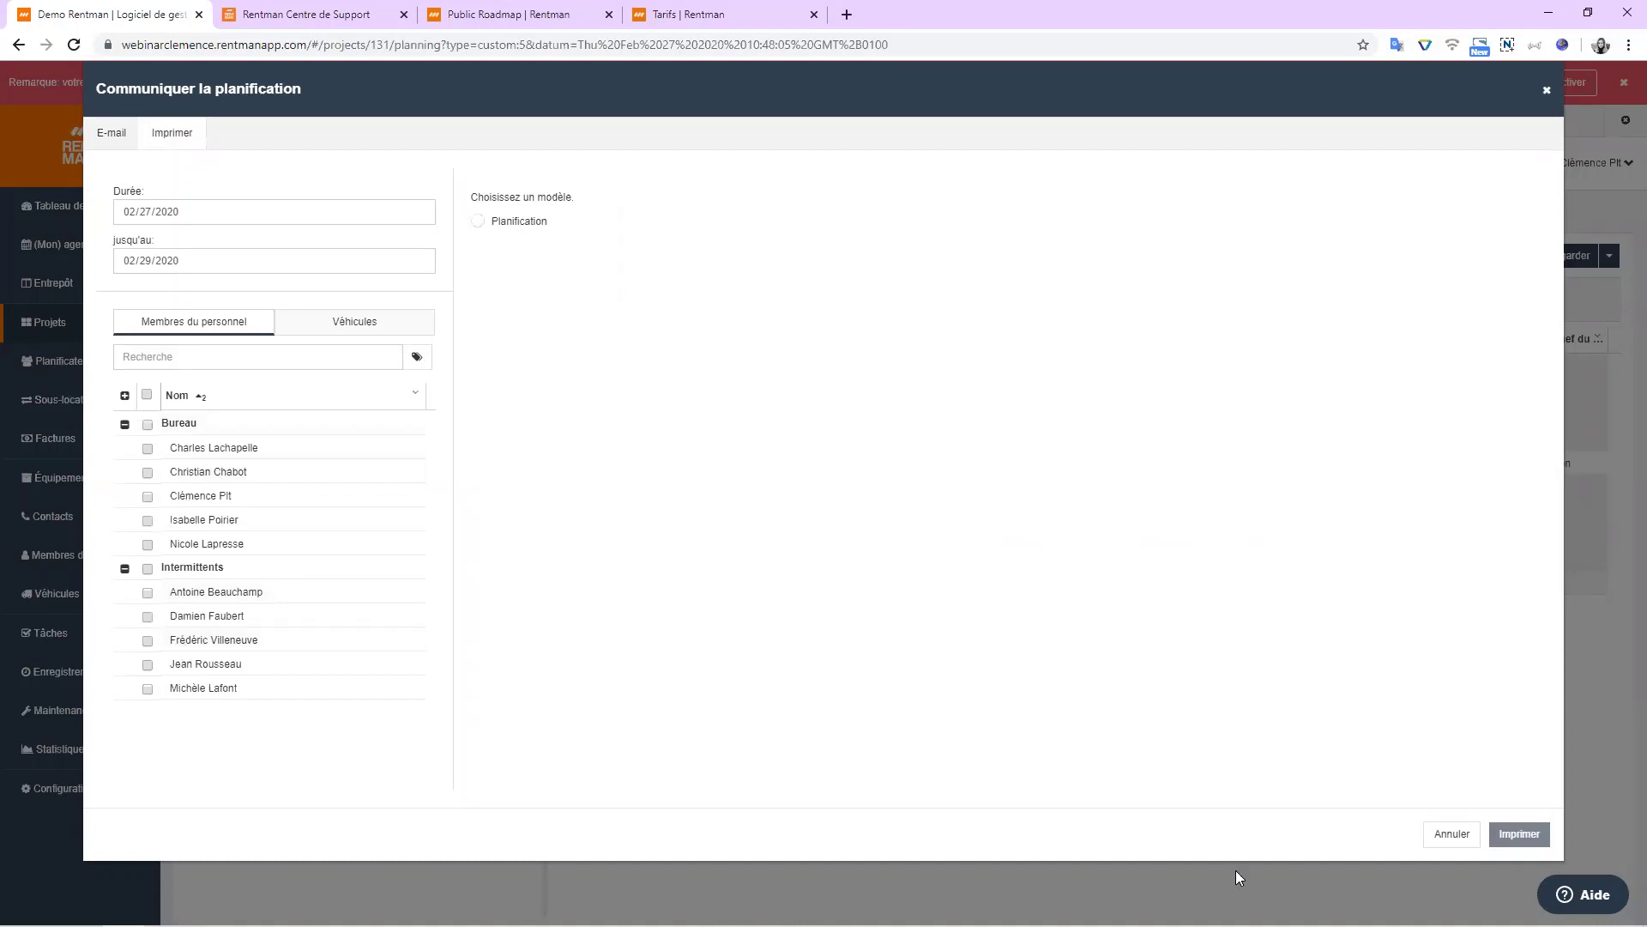
pyautogui.click(1451, 835)
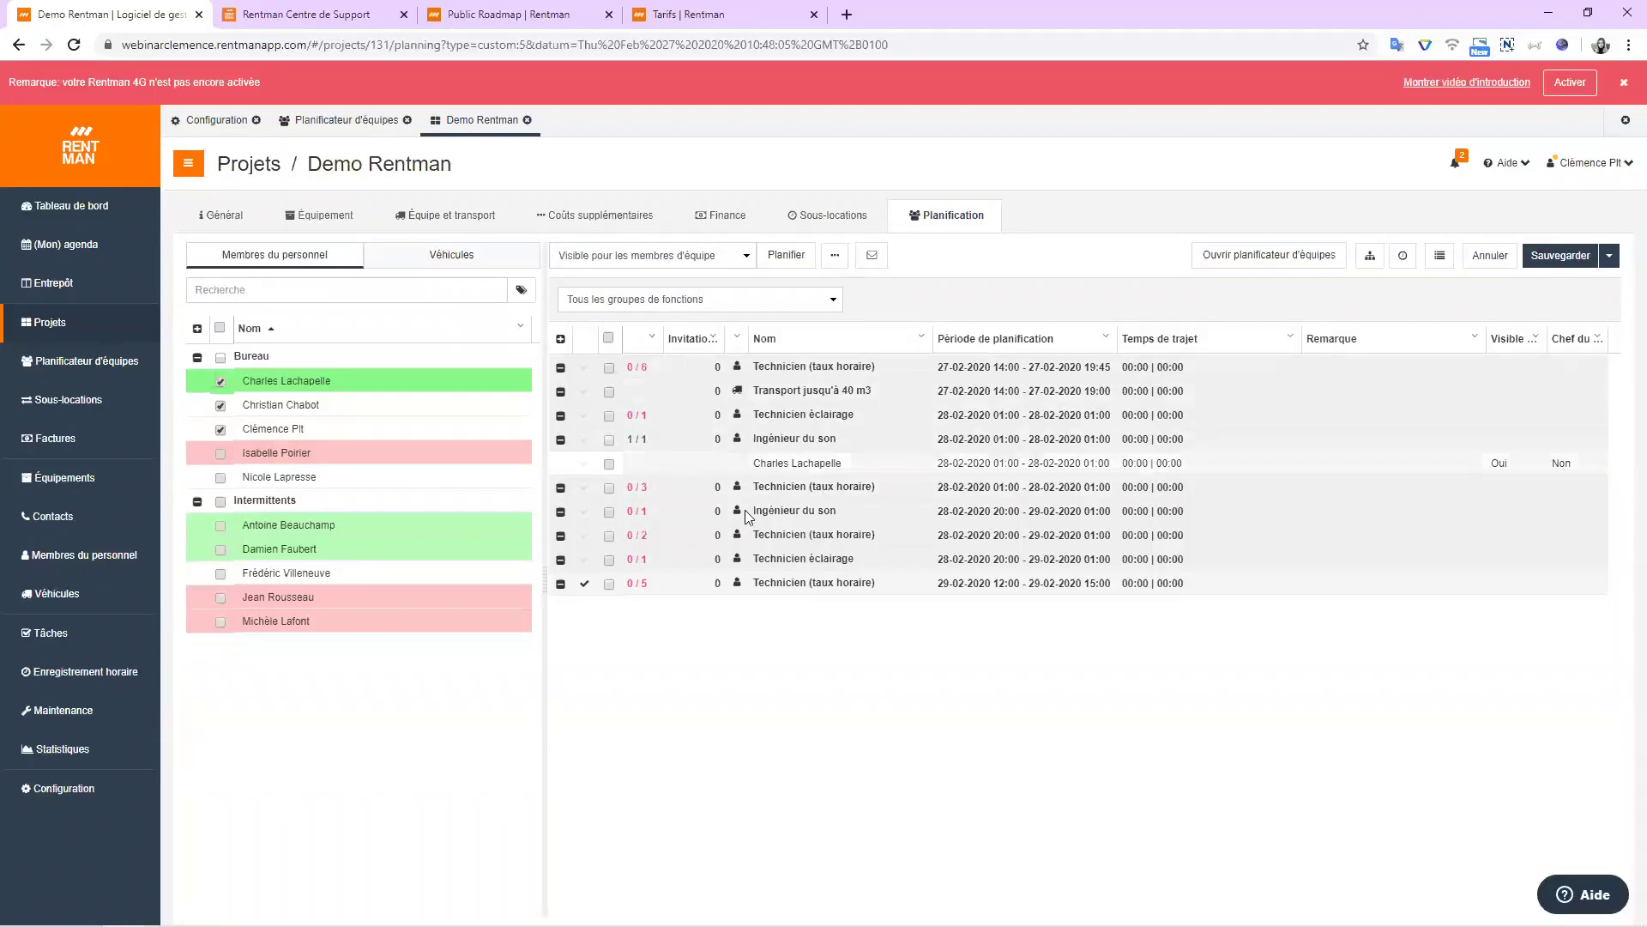
# Clear three ticks and assign three staff to the 28-02 Technicien (taux horaire), reaching 3/3.
pyautogui.click(220, 381)
pyautogui.click(220, 405)
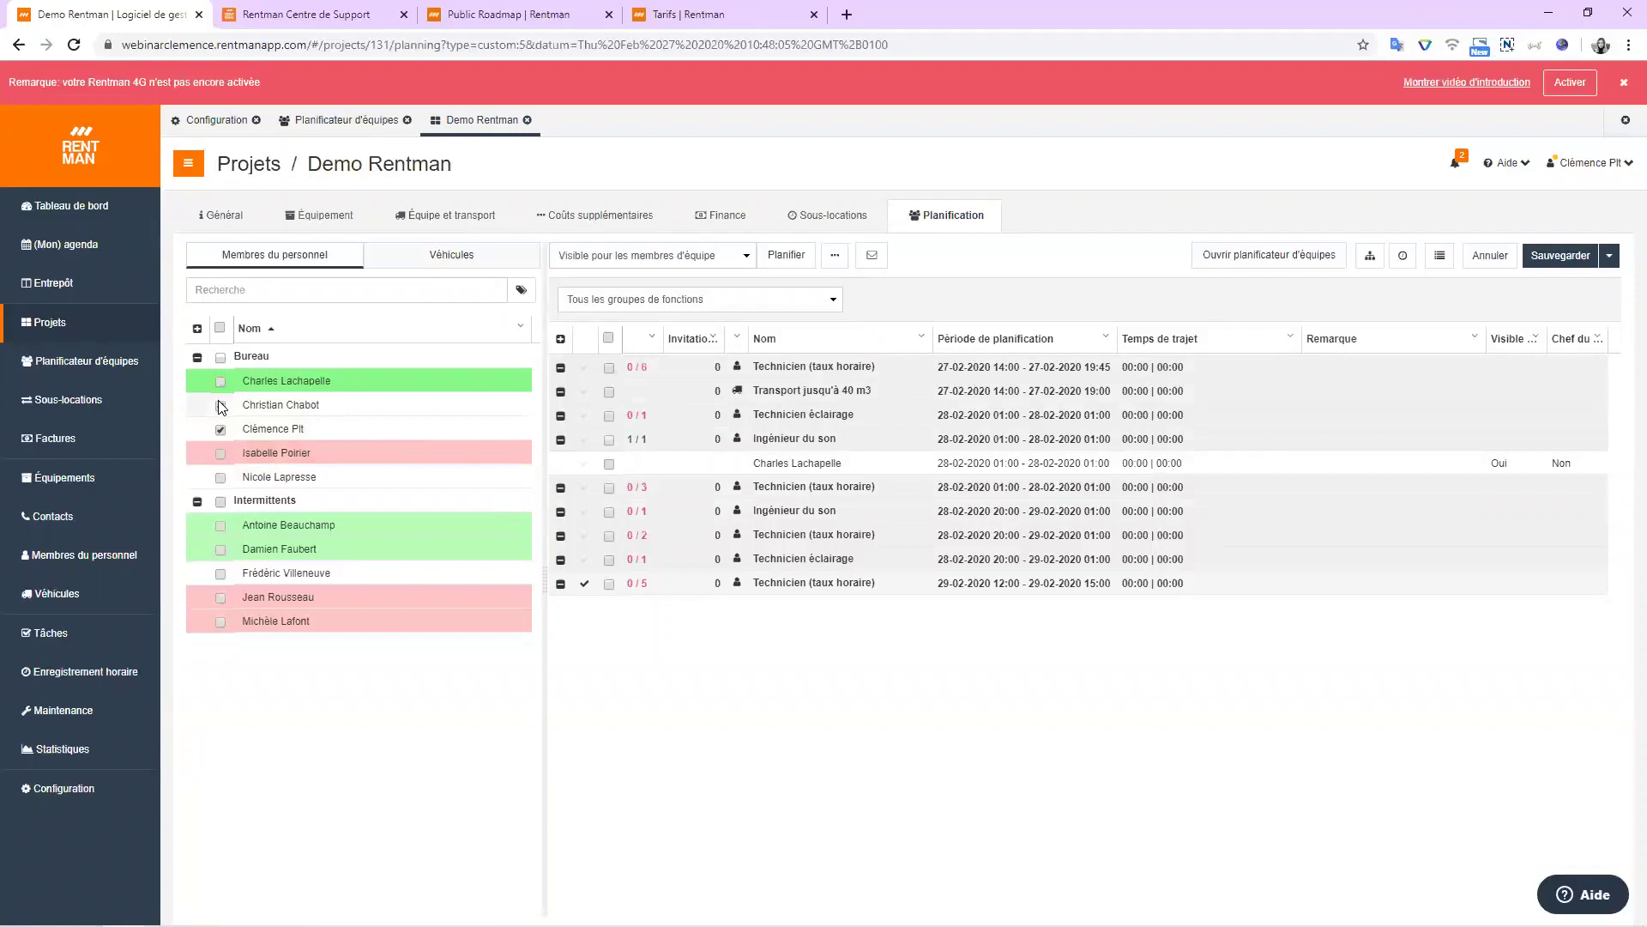
pyautogui.click(220, 429)
pyautogui.click(782, 487)
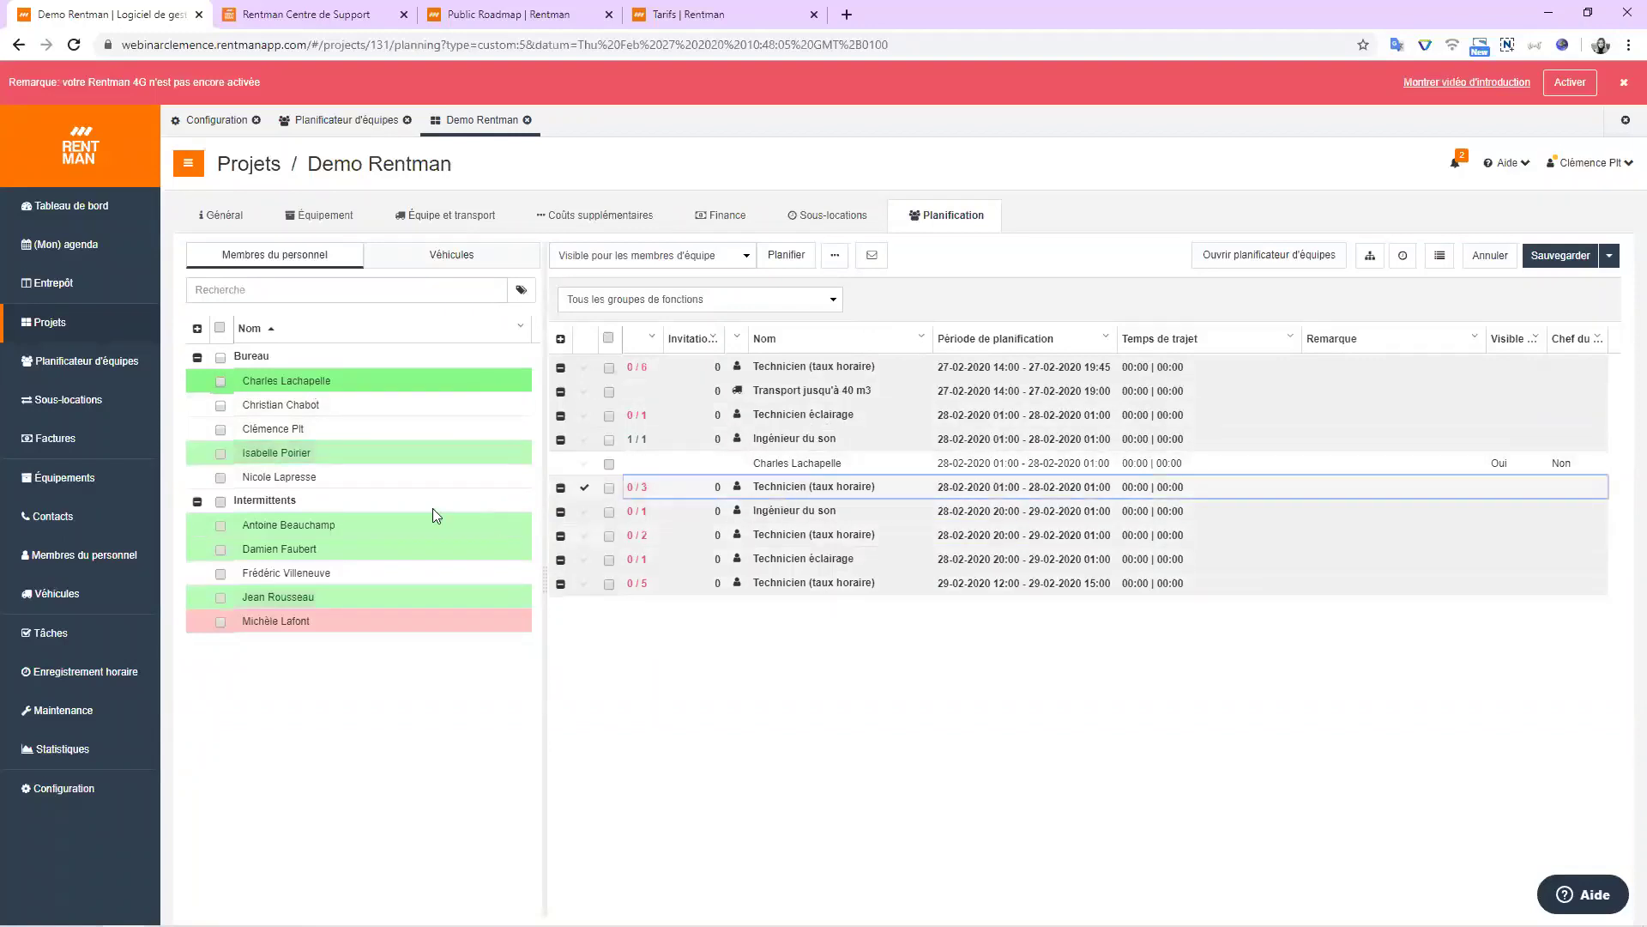
pyautogui.click(331, 470)
pyautogui.click(321, 406)
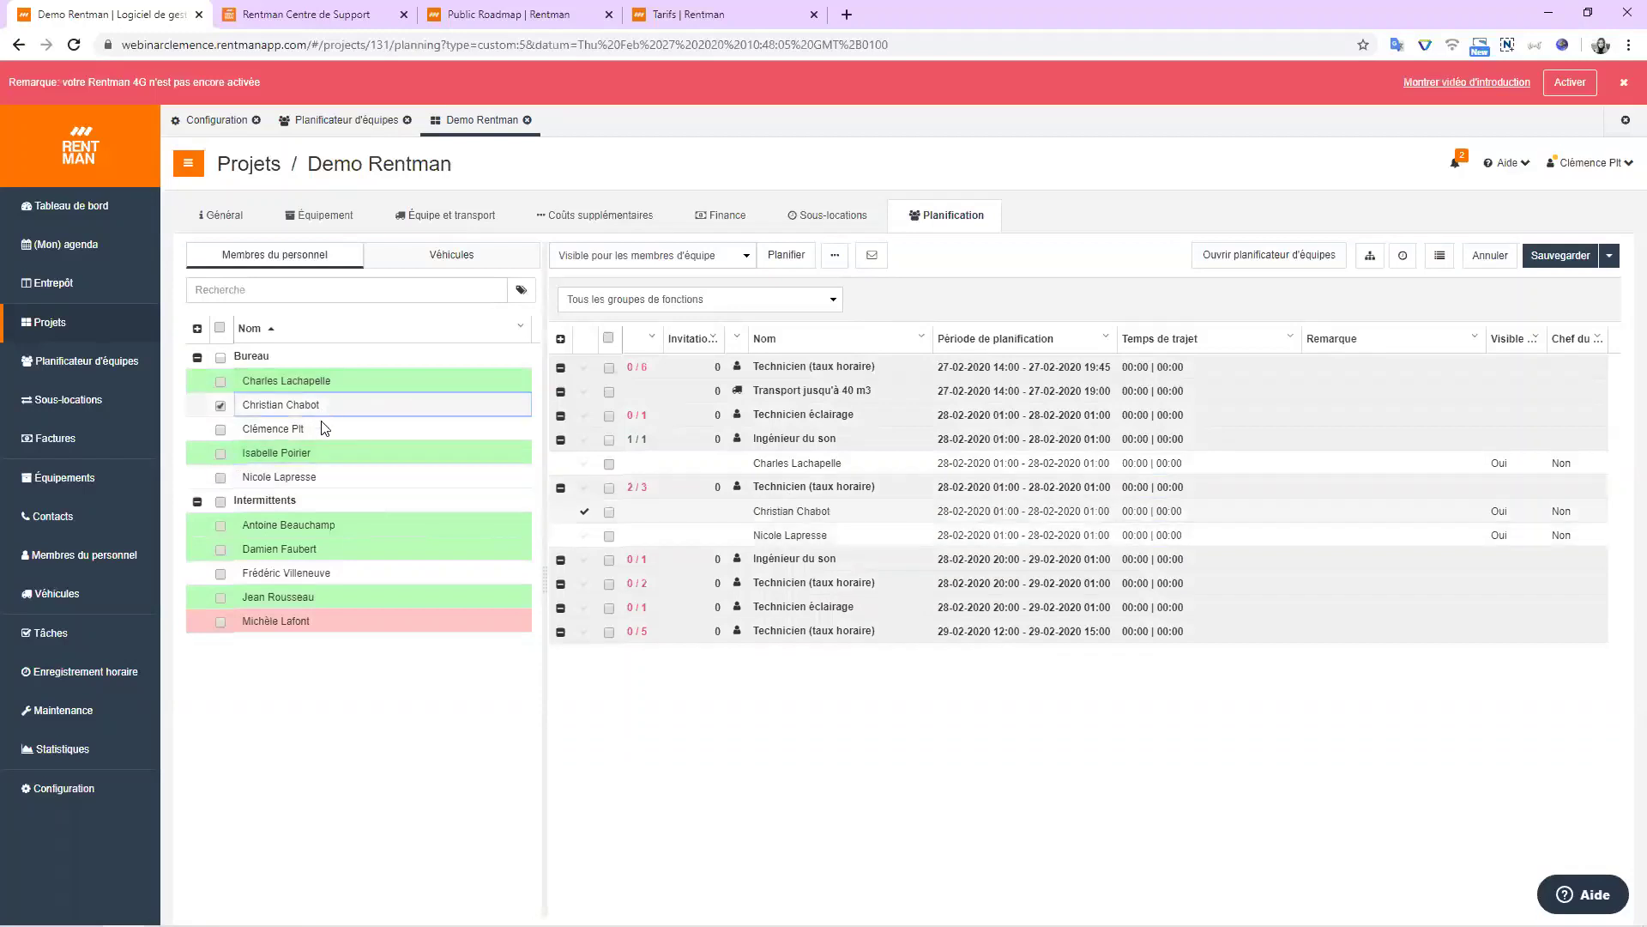
pyautogui.click(318, 449)
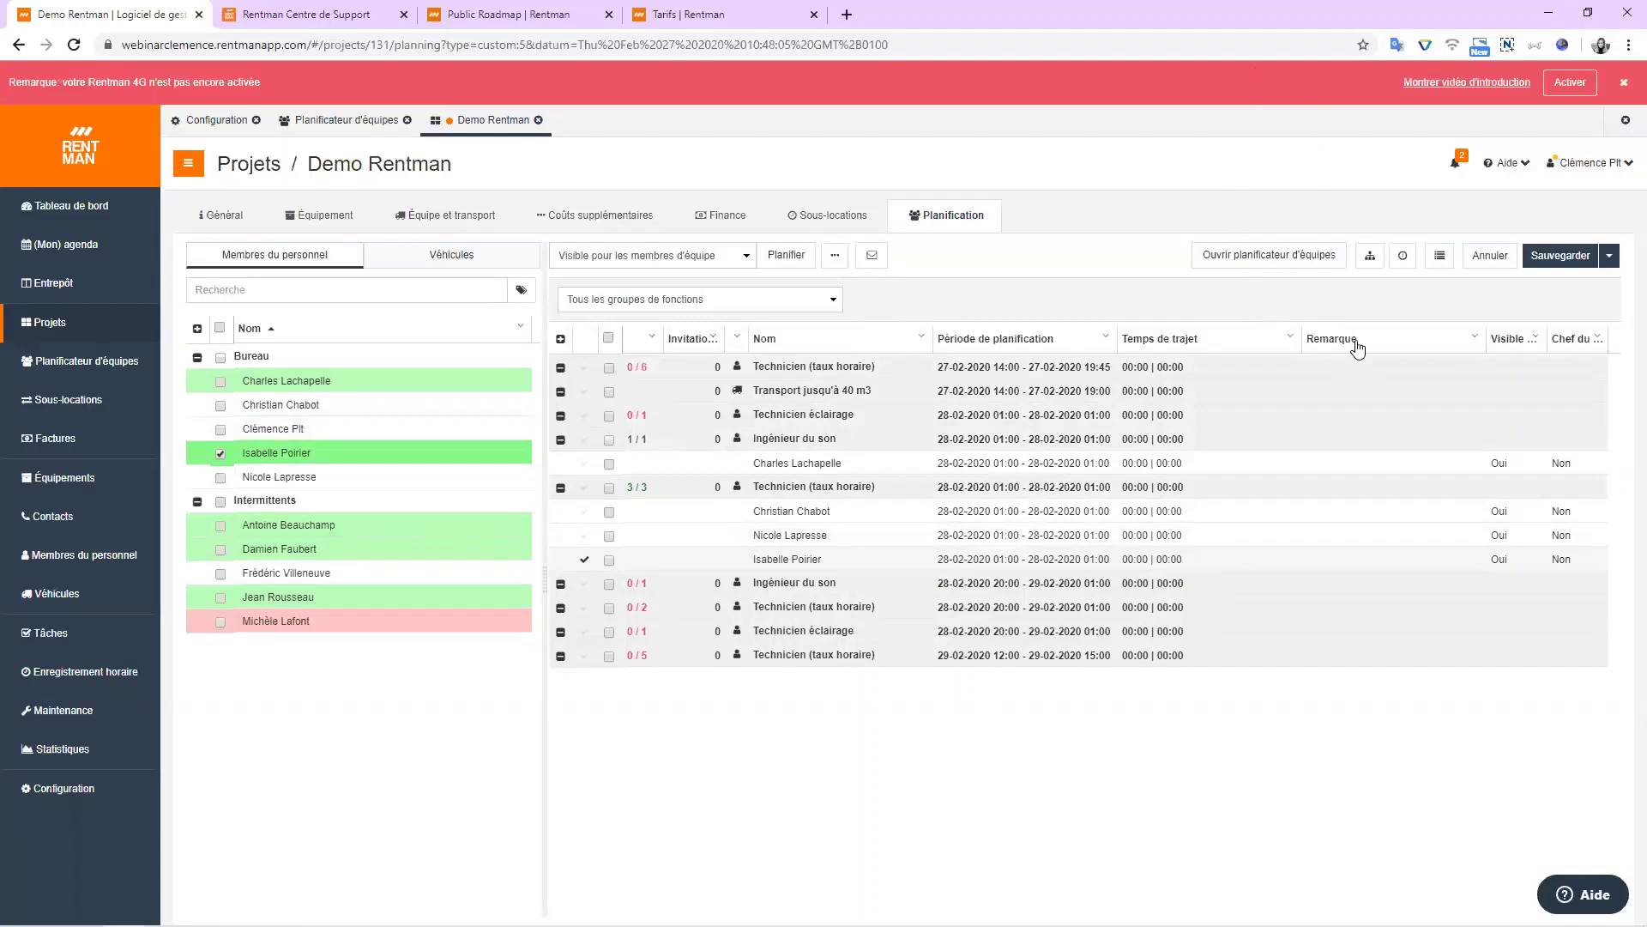
# Save the planning with Enregistrer sans fermer, then clear a staff member's tick.
pyautogui.click(1610, 254)
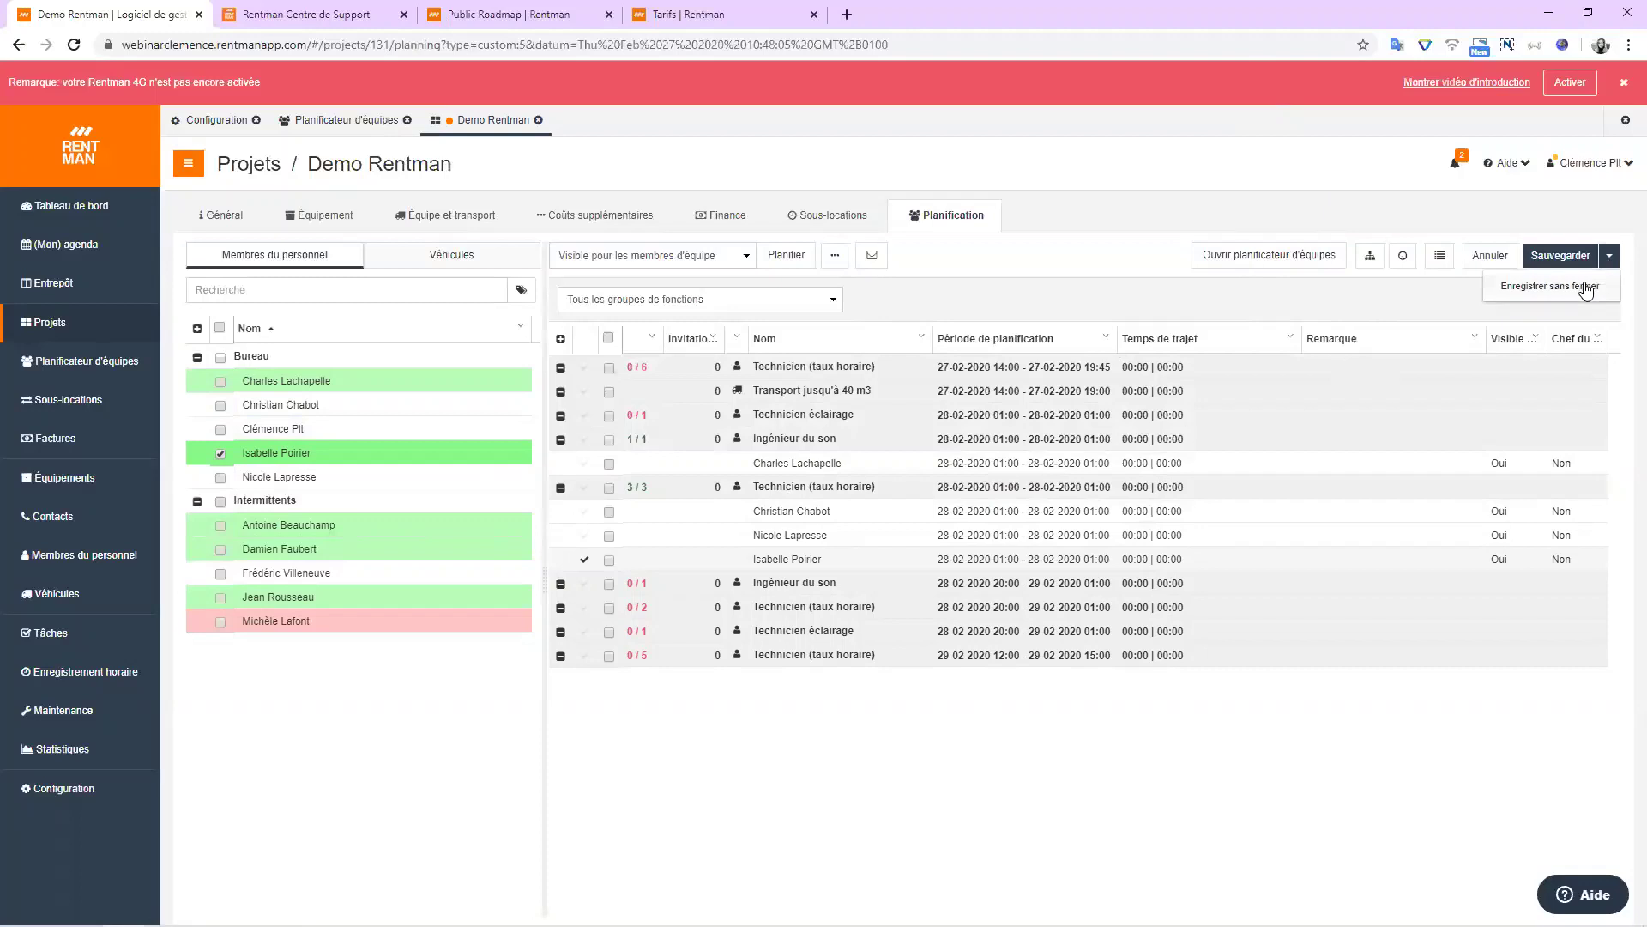
pyautogui.click(1583, 285)
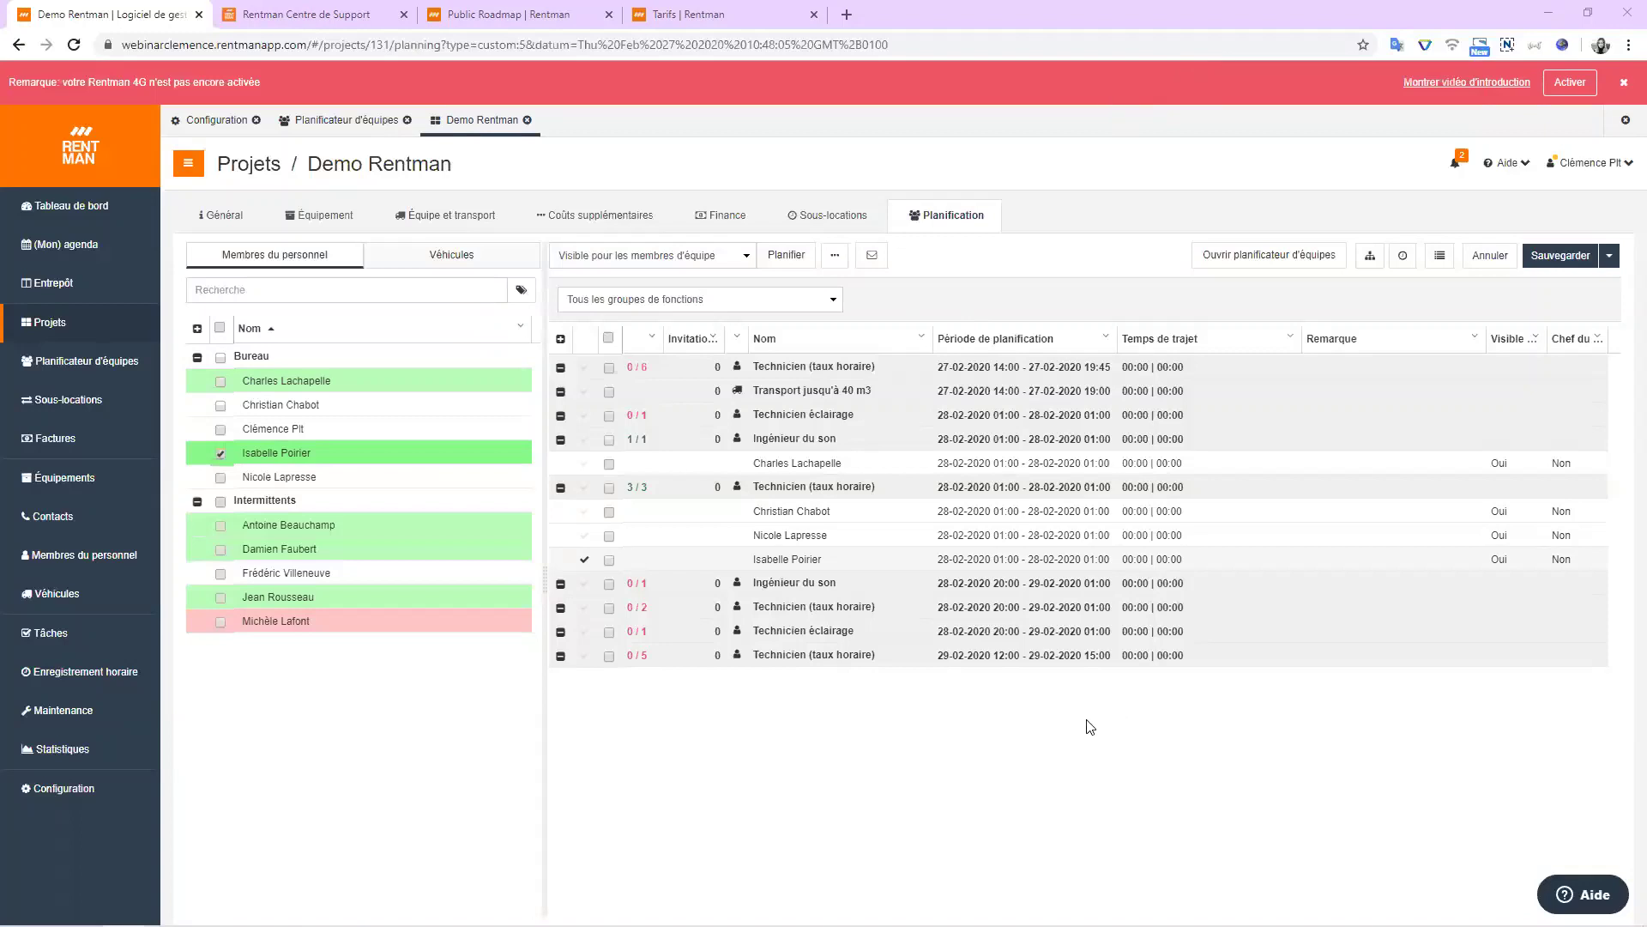
pyautogui.click(221, 453)
# Show the Entrepôt overview's Spectacle son et lumière transport, crew shifts, and À préparer cards.
pyautogui.click(86, 292)
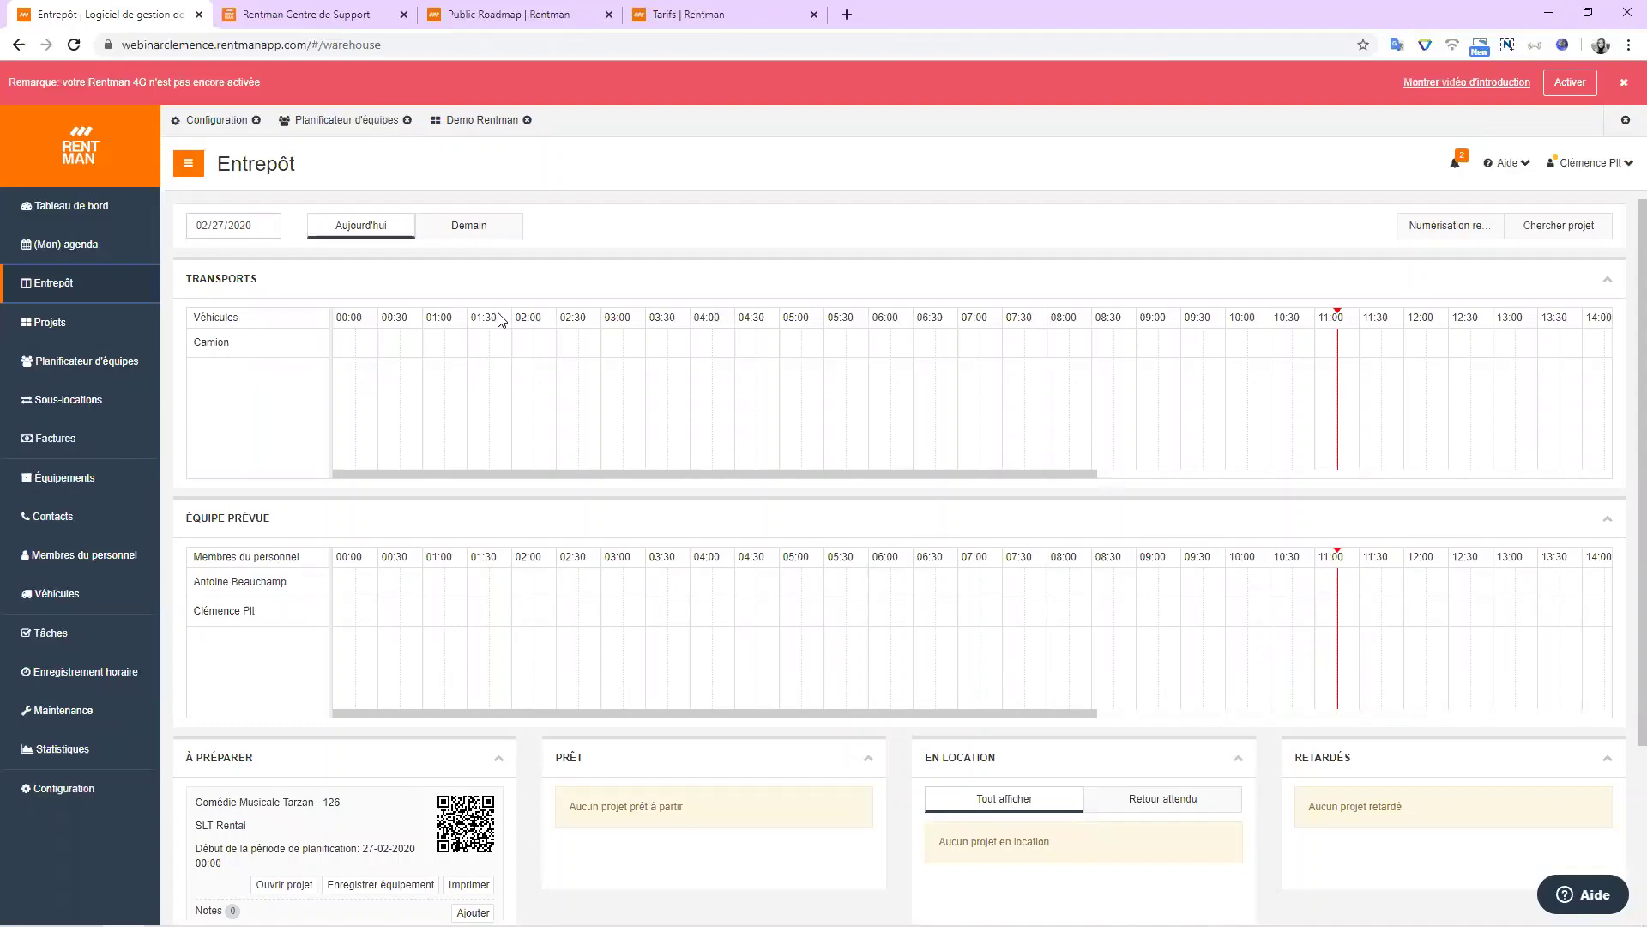
pyautogui.moveTo(372, 472); pyautogui.dragTo(767, 468)
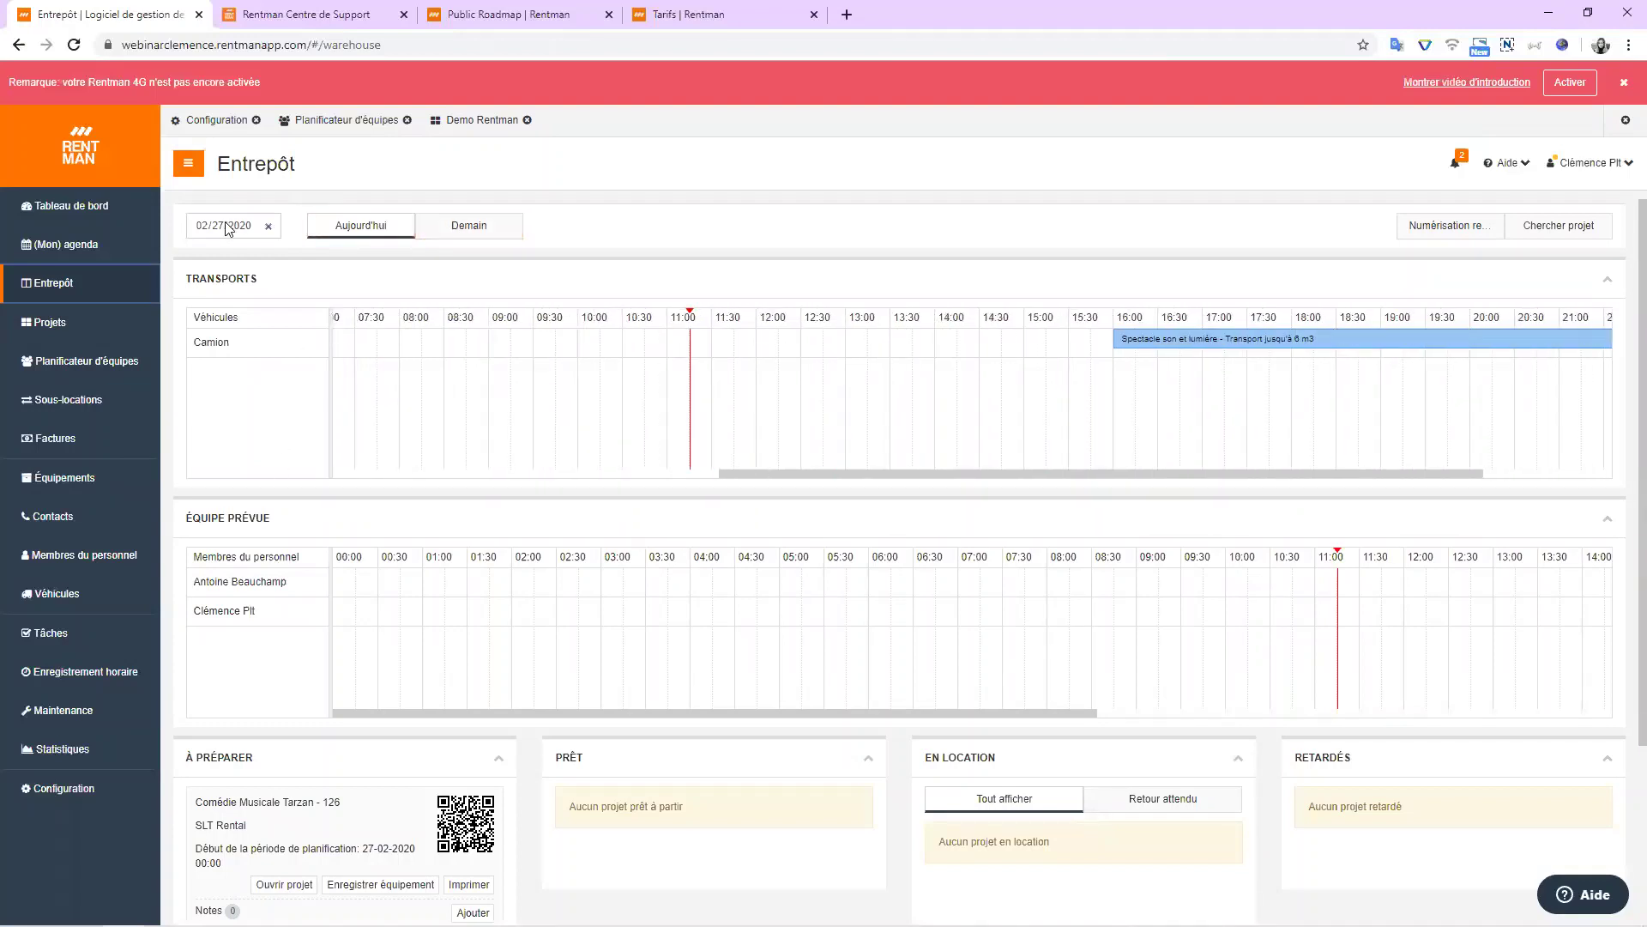
pyautogui.moveTo(443, 714); pyautogui.dragTo(855, 684)
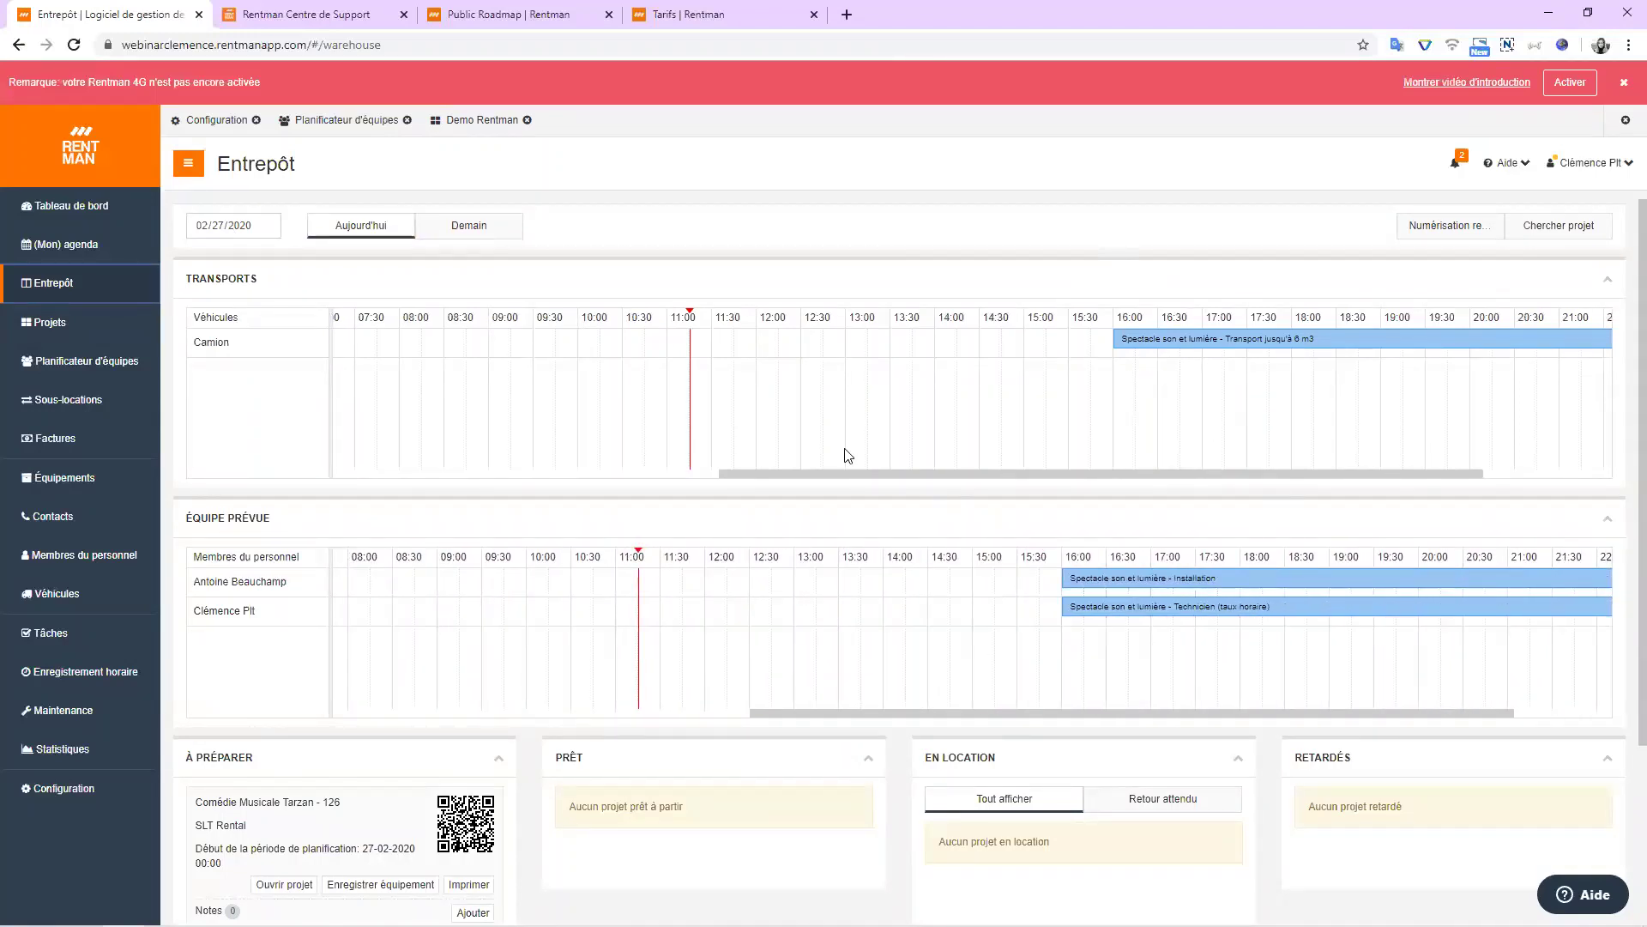
pyautogui.scroll(-2, 775, 527)
pyautogui.scroll(2, 735, 633)
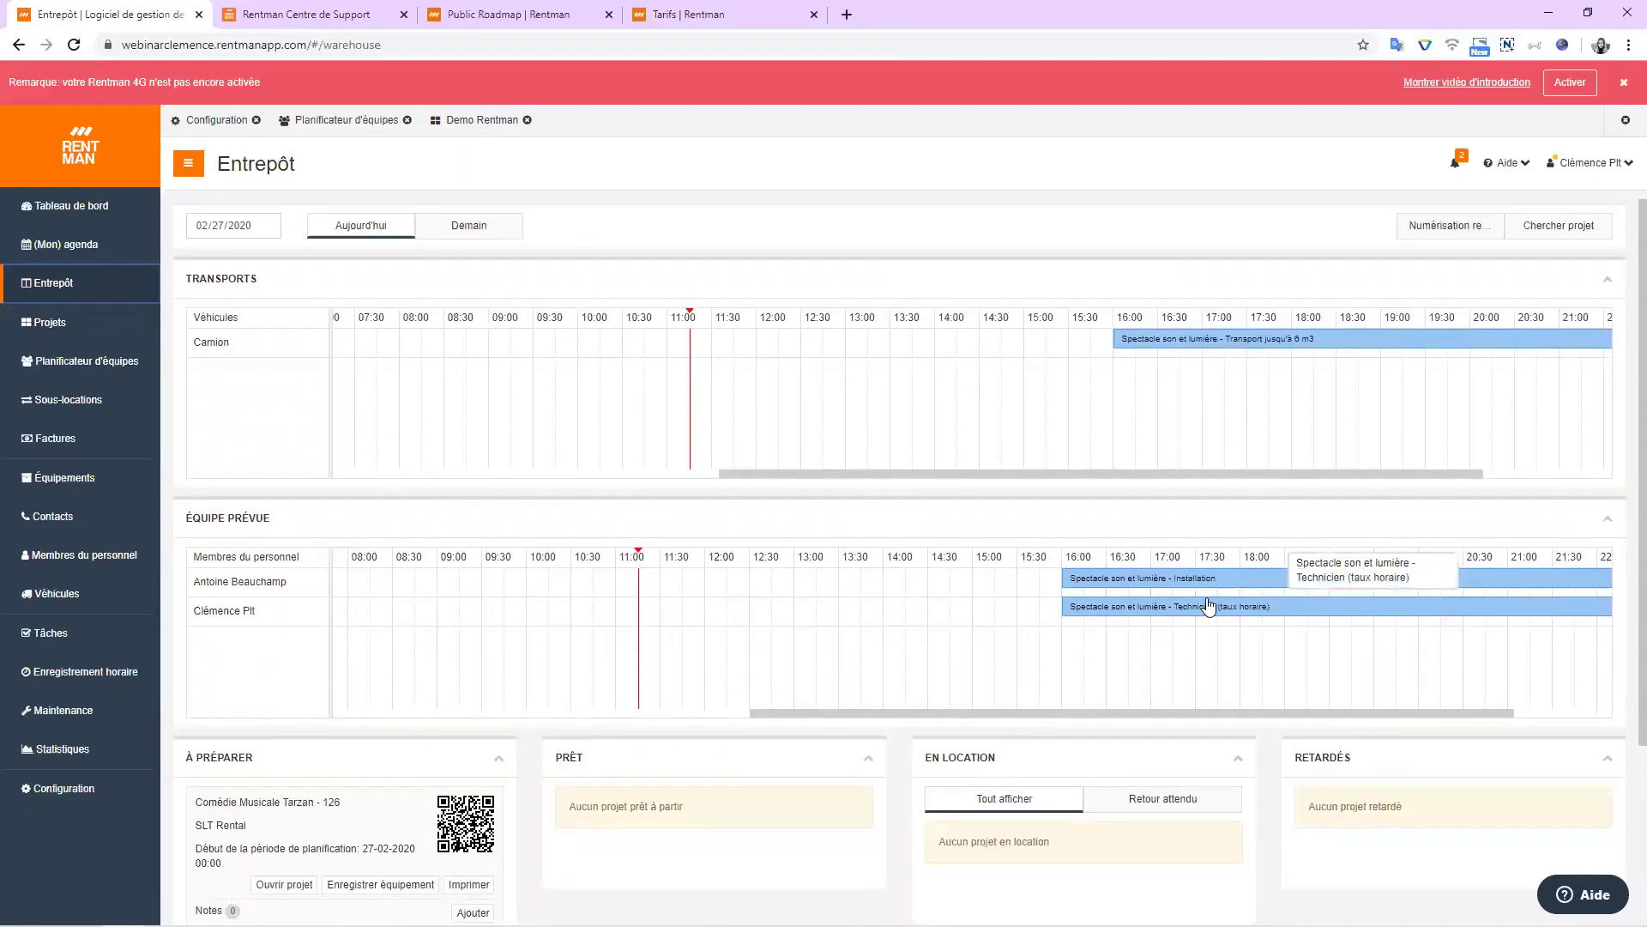
pyautogui.scroll(-3, 1144, 357)
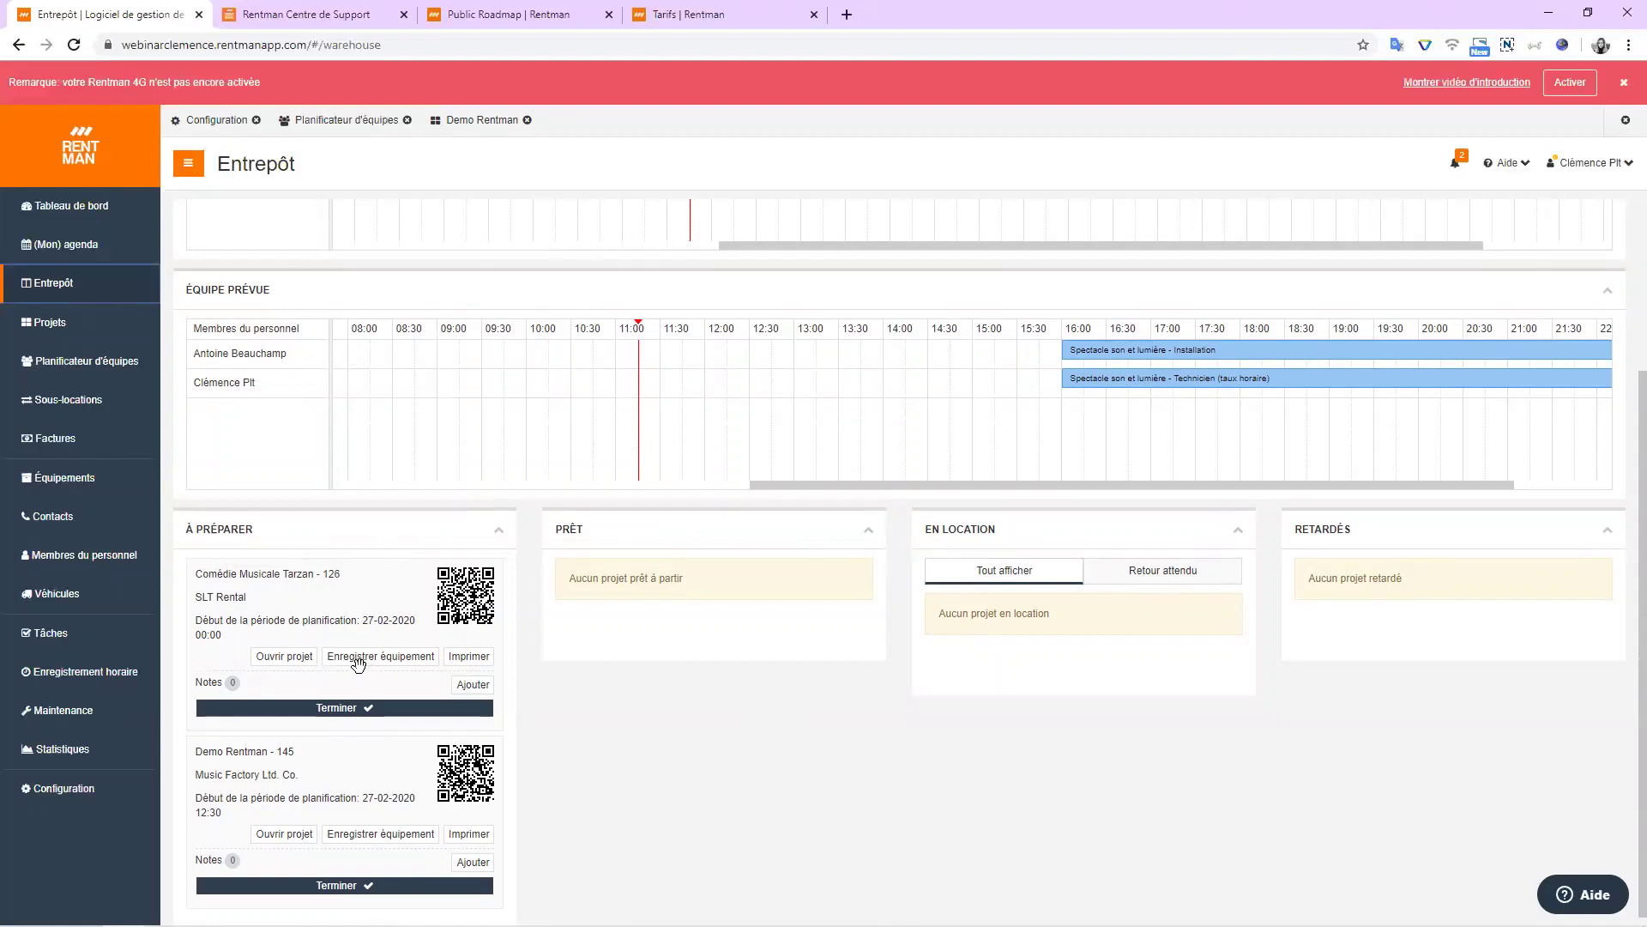
pyautogui.scroll(-1, 368, 592)
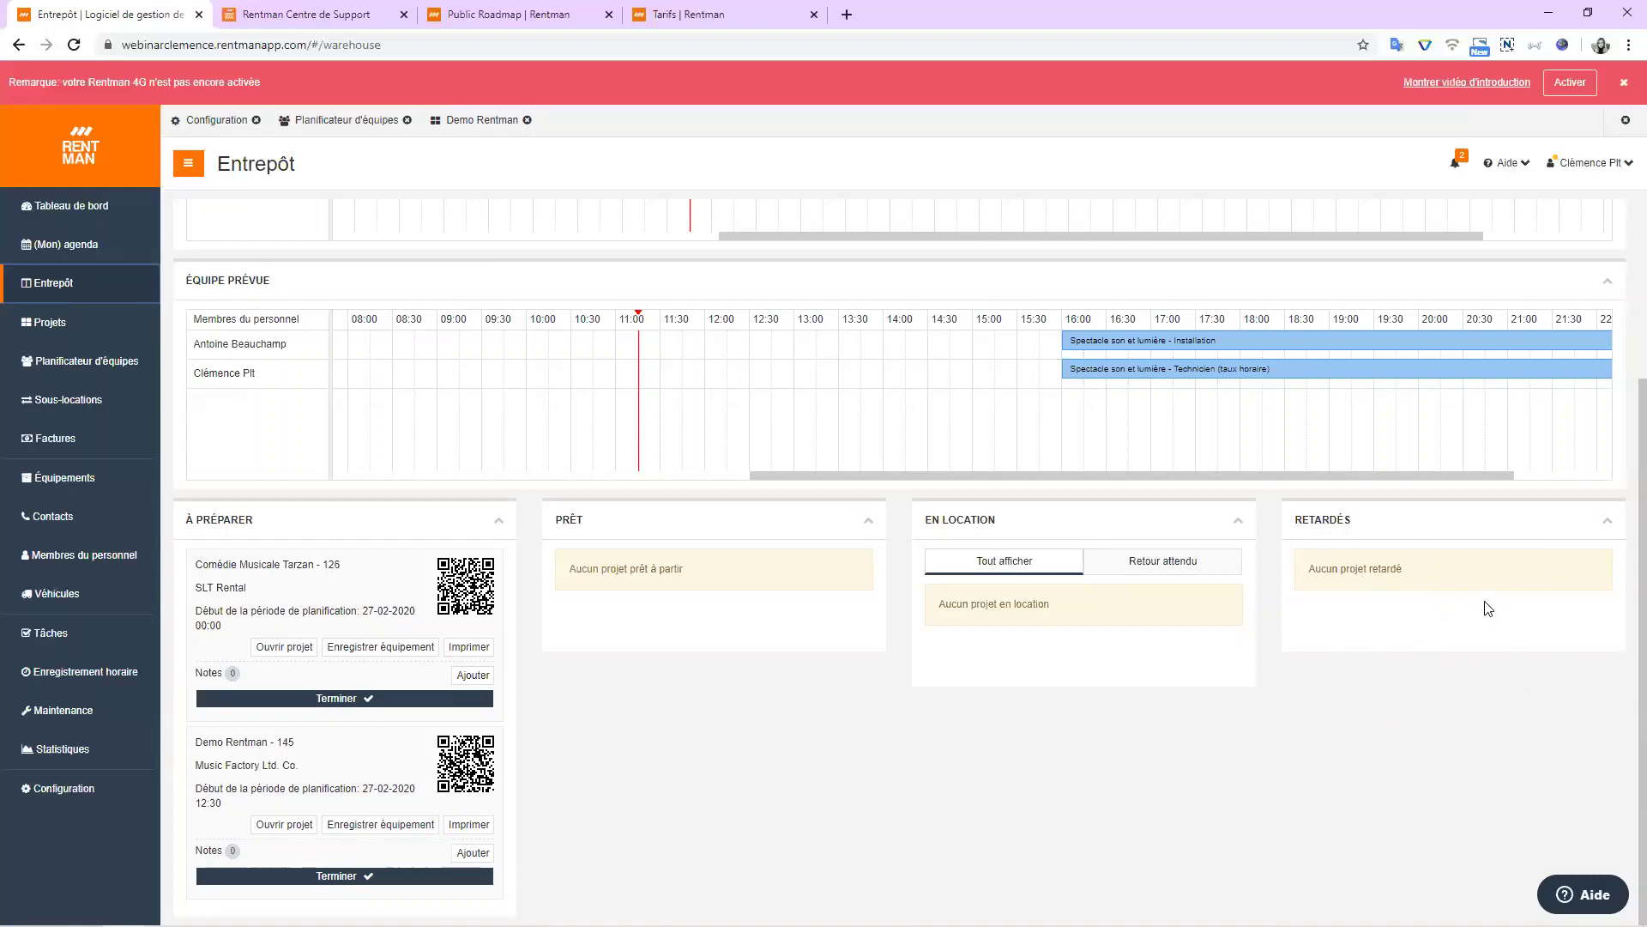
pyautogui.scroll(1, 1489, 609)
pyautogui.scroll(-1, 249, 562)
# Open the Demo Rentman equipment booking, keeping De l'entrepôt au lieu de prestation as direction.
pyautogui.click(380, 826)
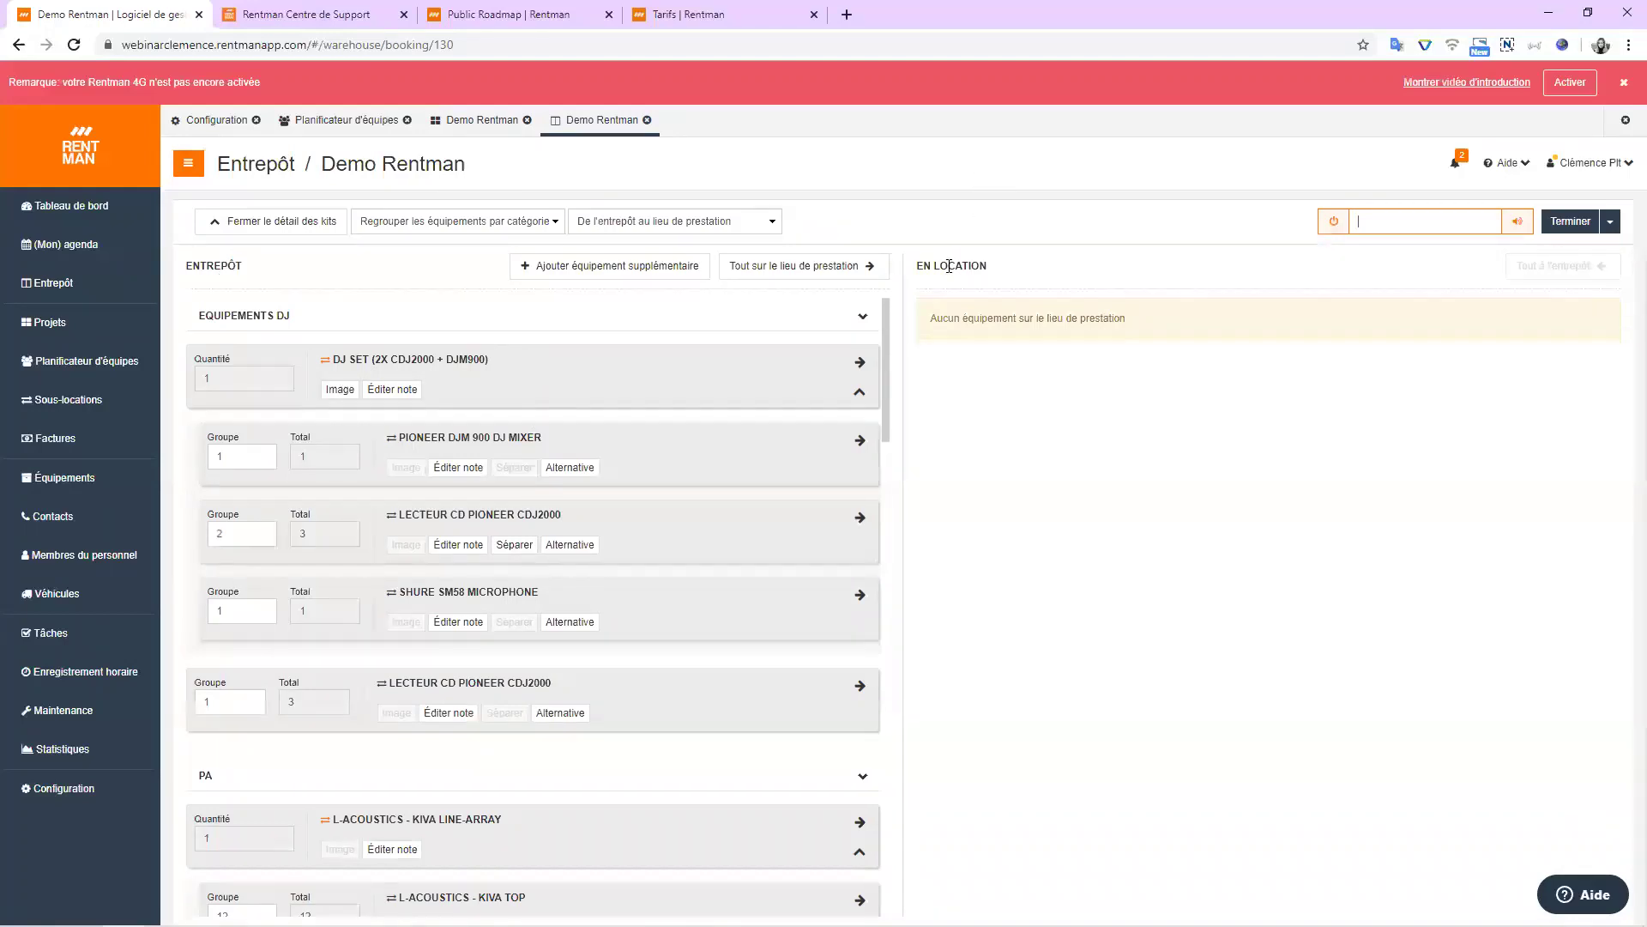
pyautogui.click(716, 230)
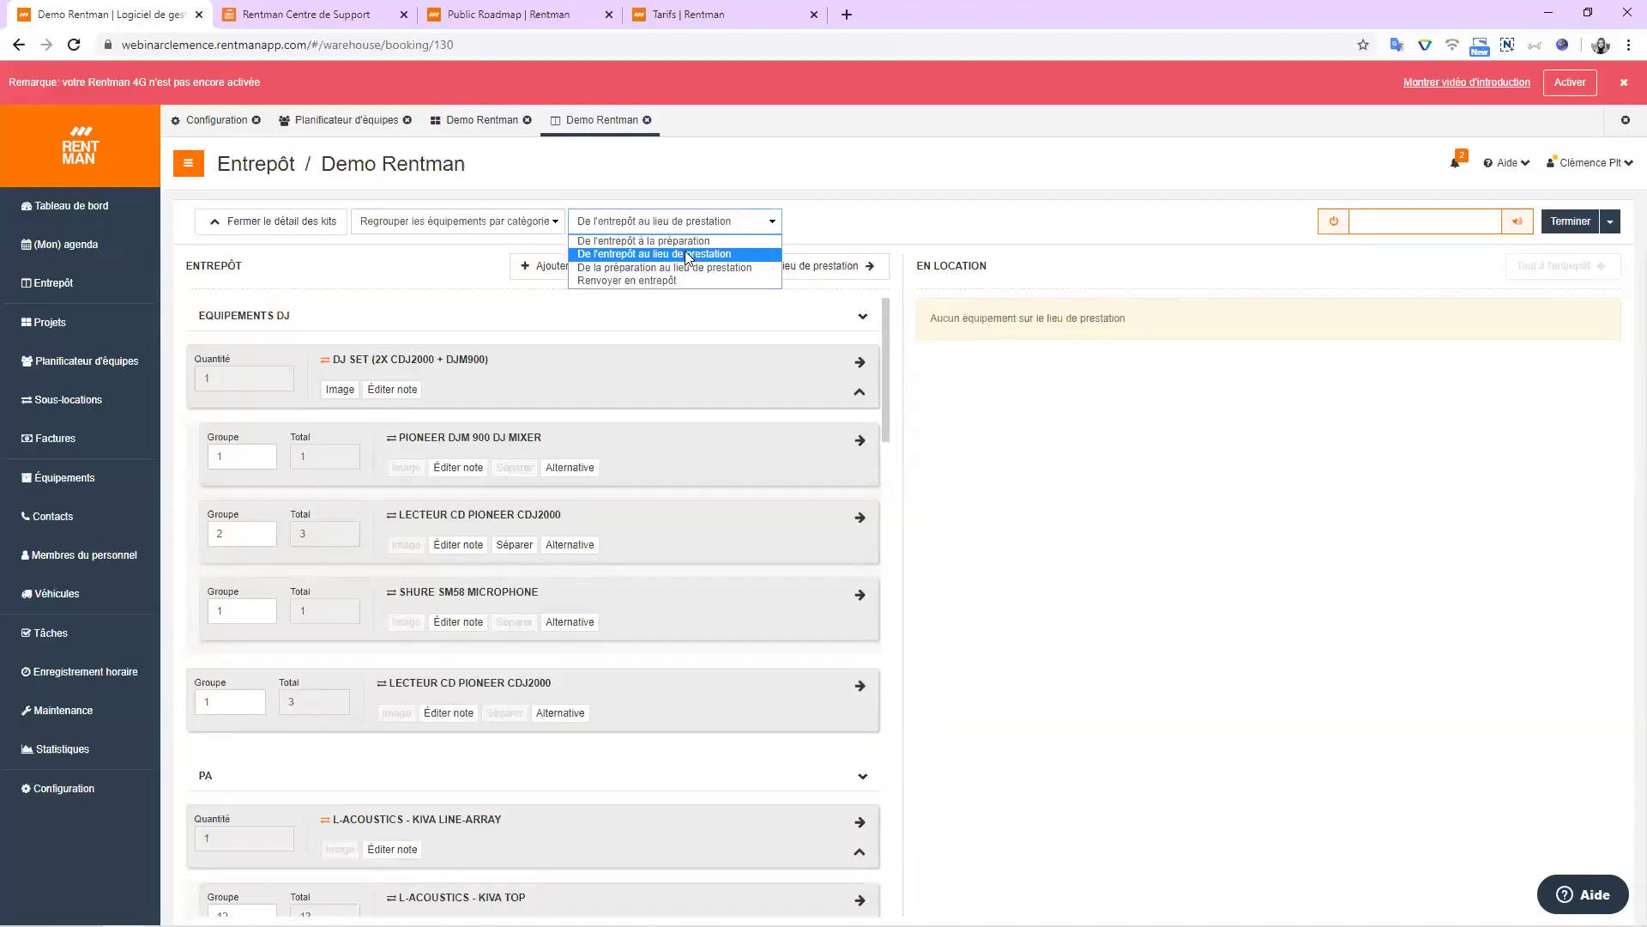
pyautogui.click(688, 255)
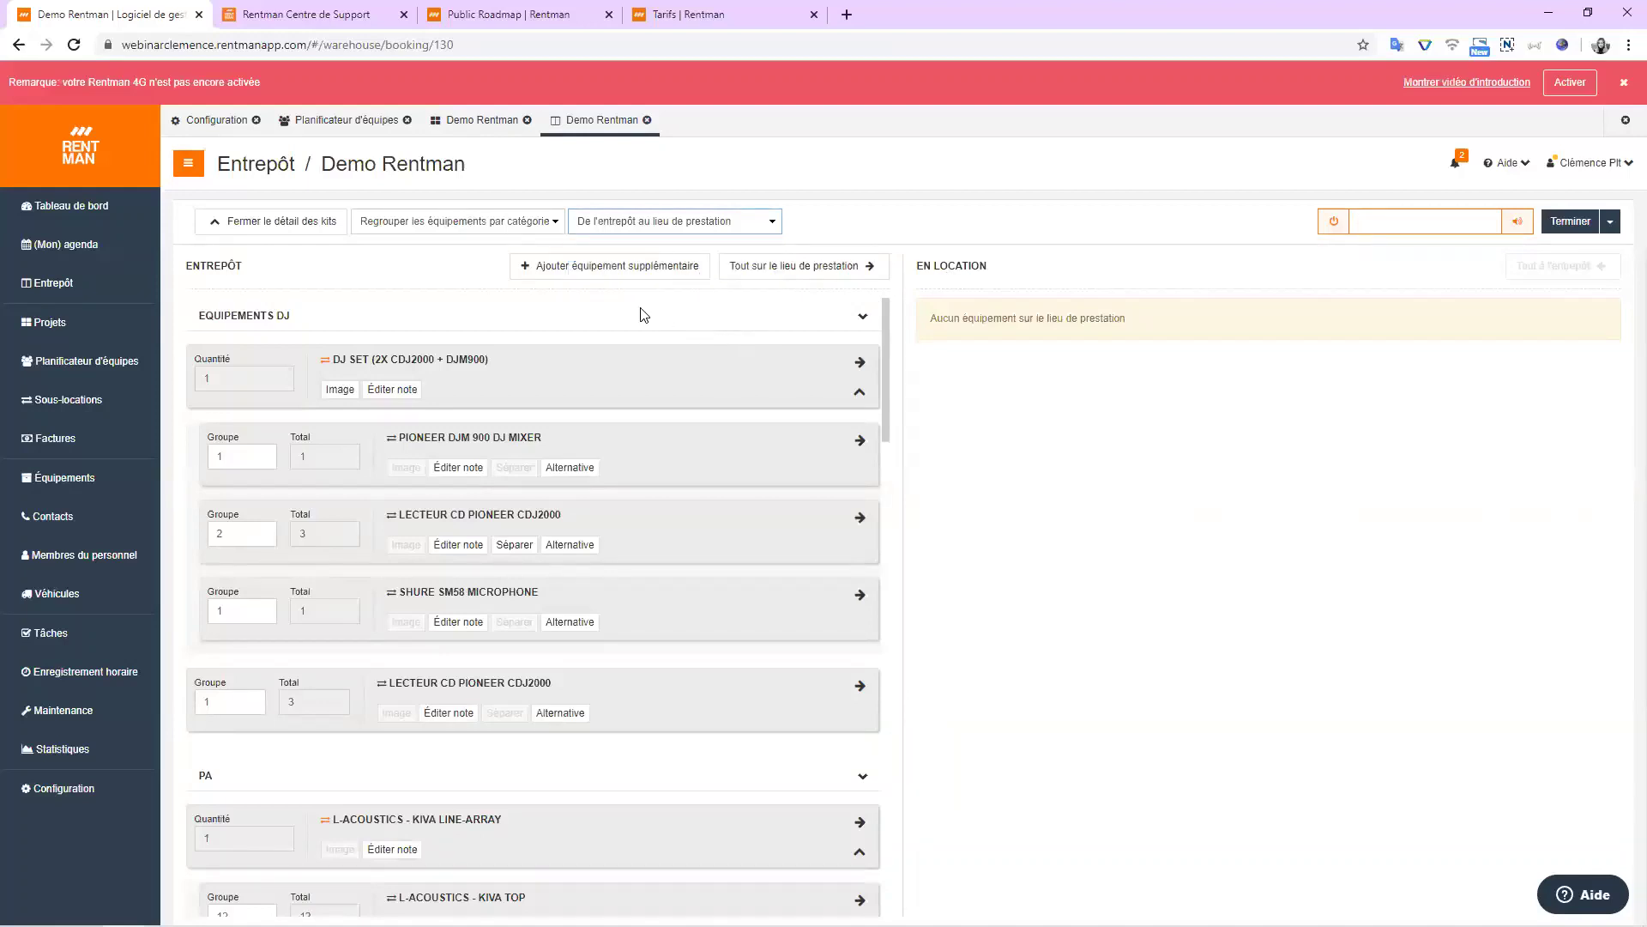
pyautogui.click(546, 269)
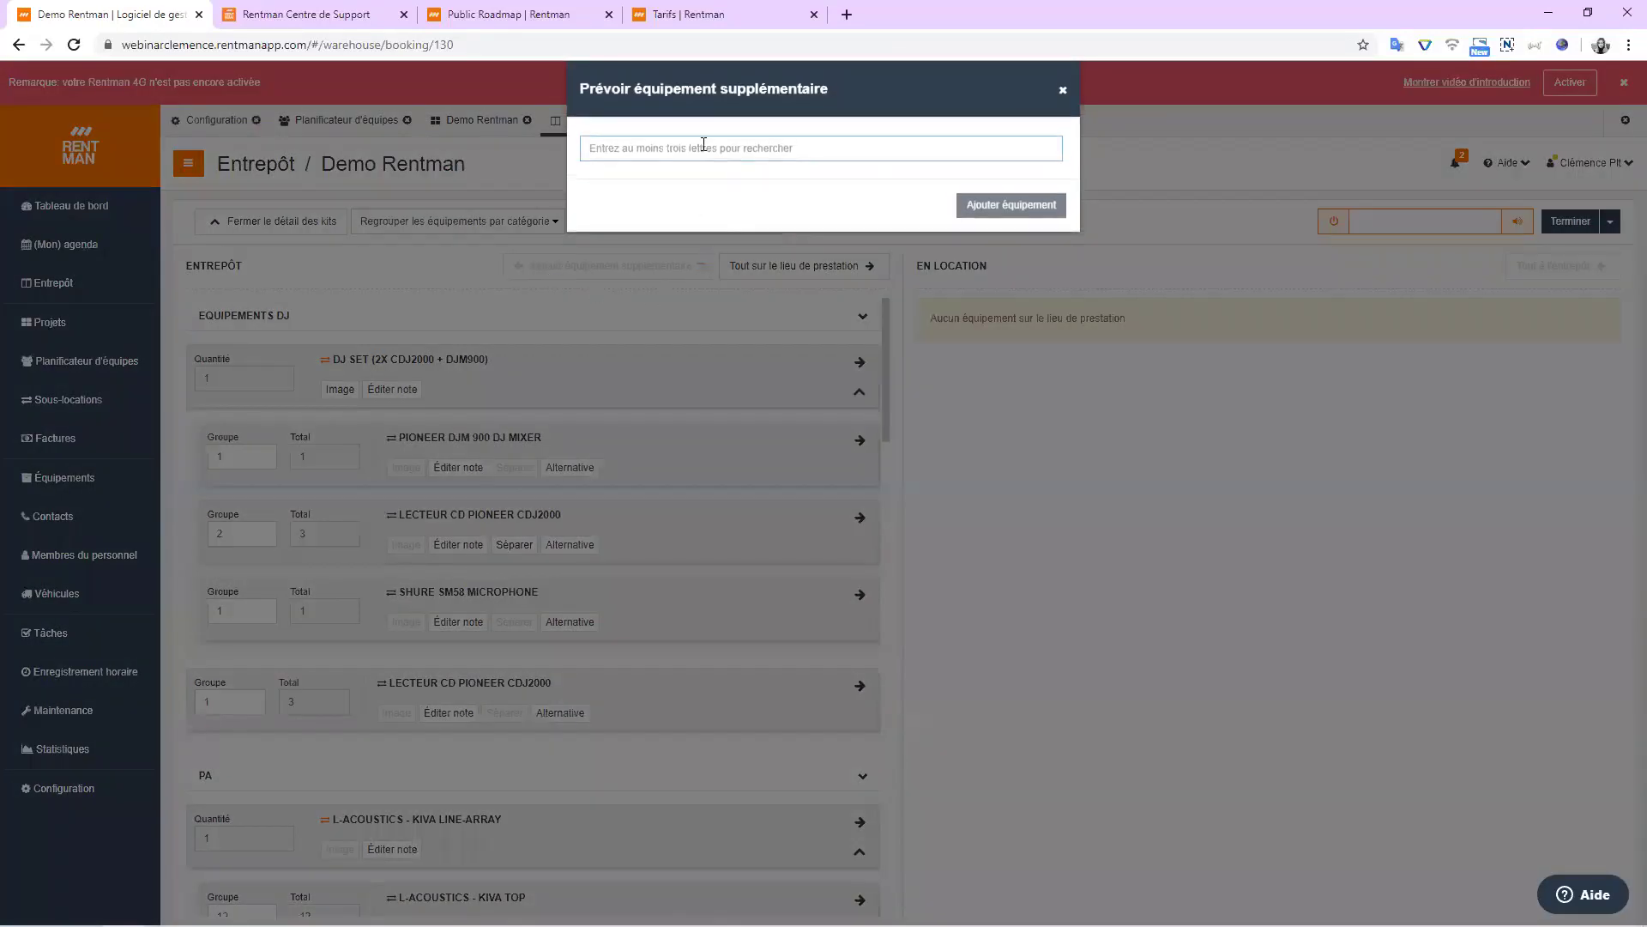
# Add one Martin Atomic 3000 Stroboscope to the booking as extra equipment.
pyautogui.write('Martin')
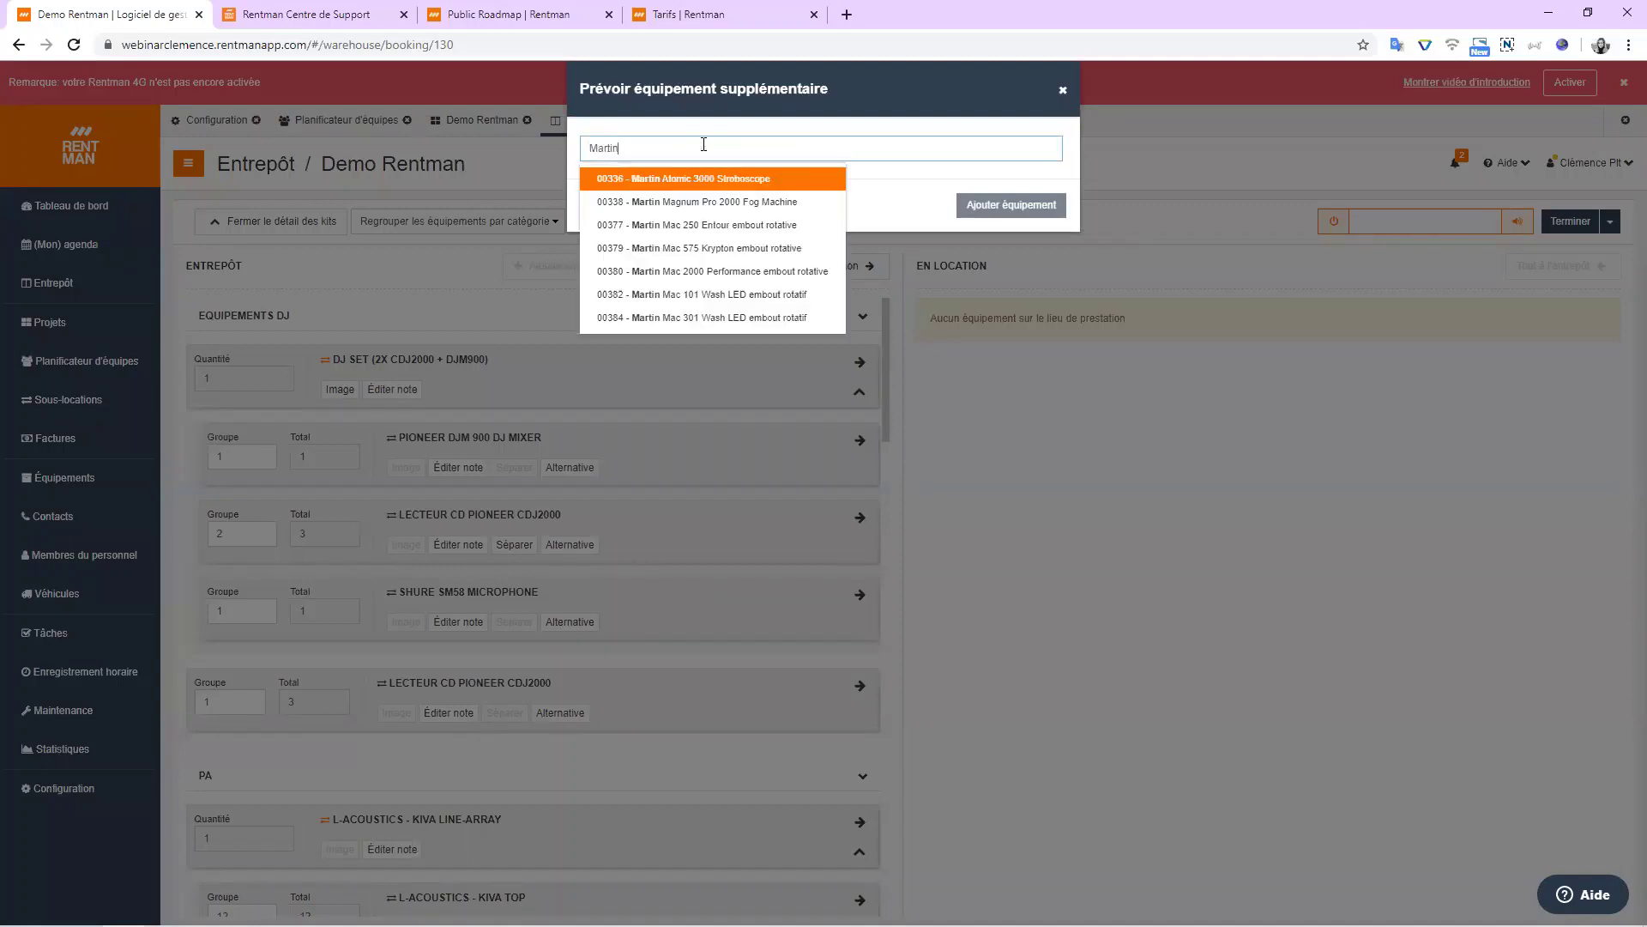
pyautogui.click(706, 178)
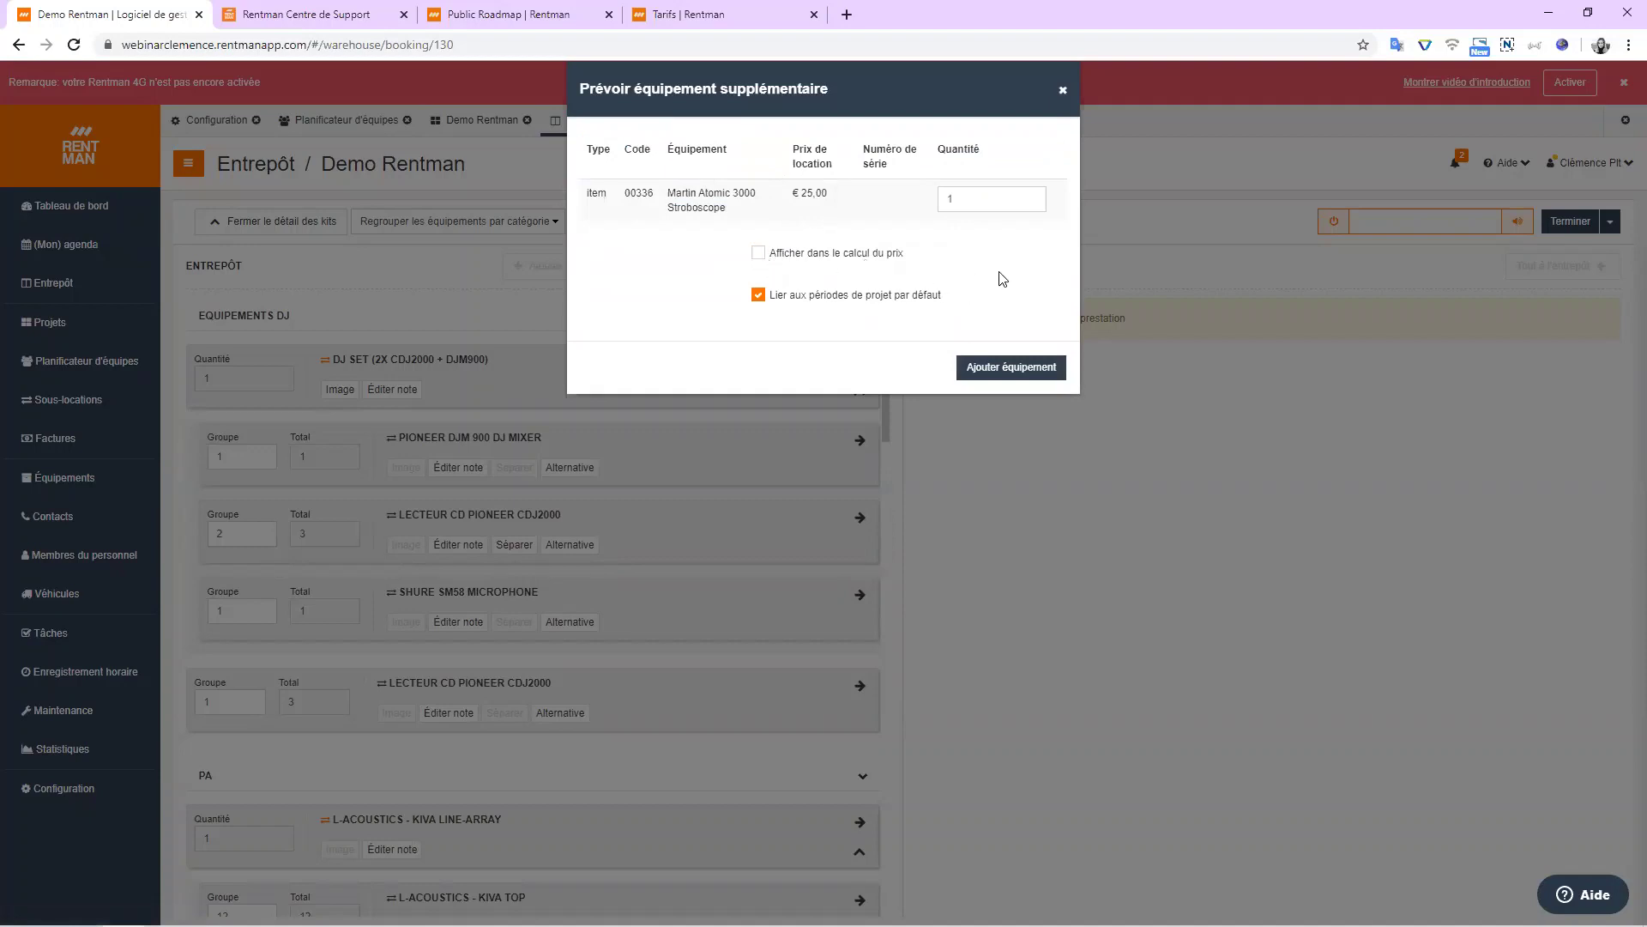
pyautogui.click(1015, 367)
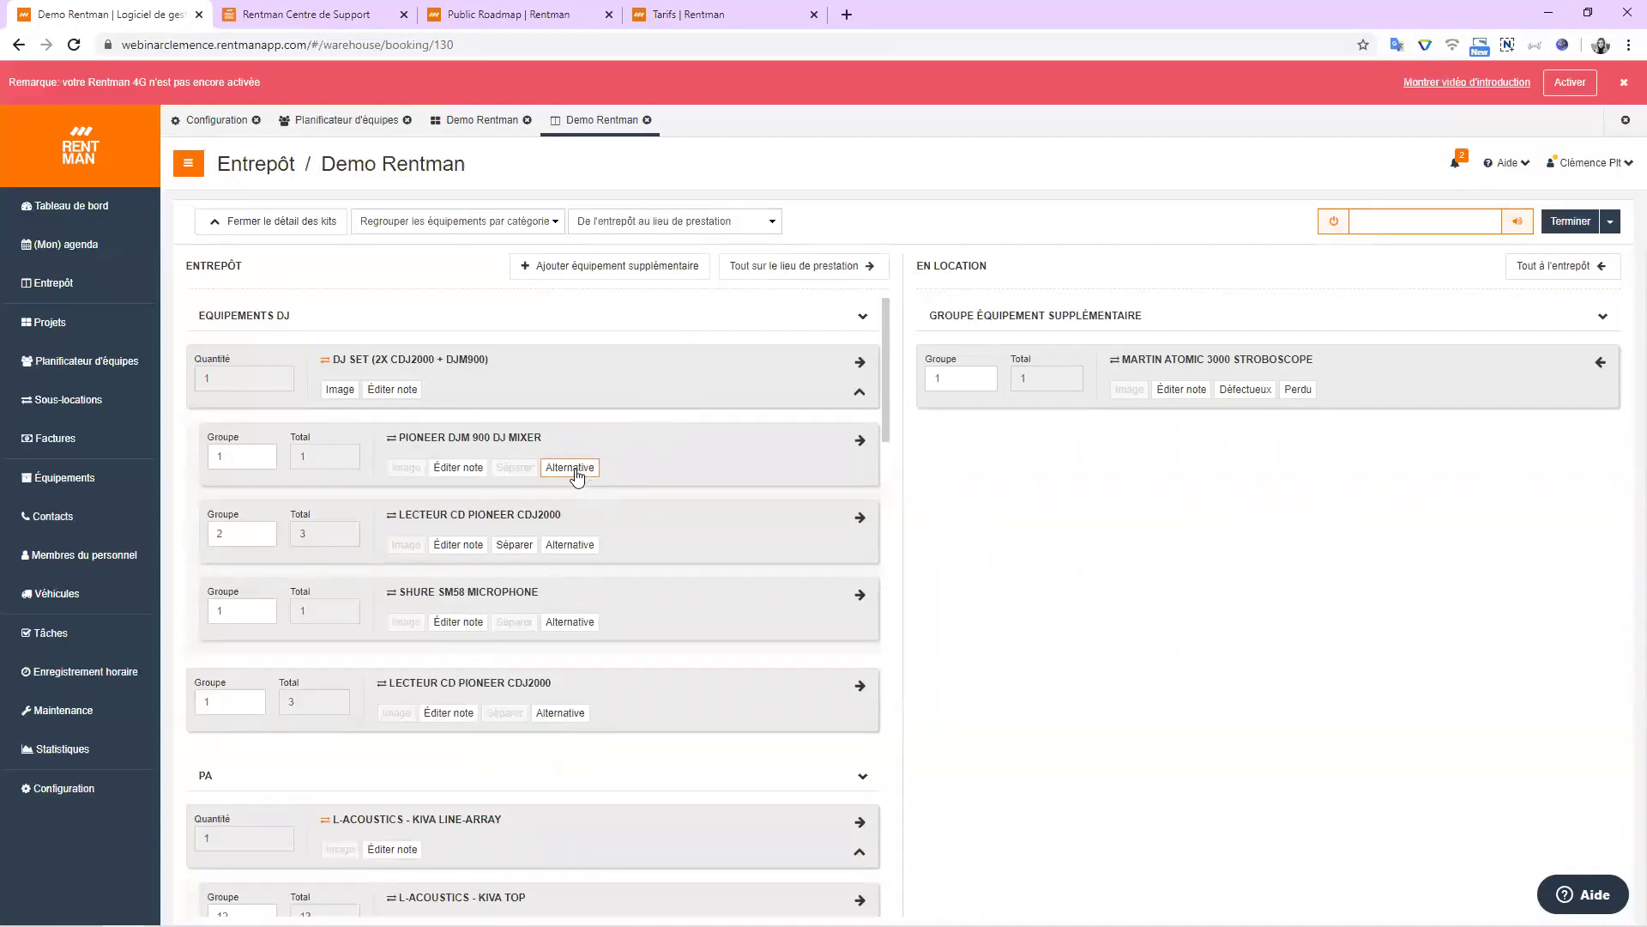
# Send the DJ SET, KIVA line-array, 115FM monitor and DiGiCo MADI rack to the venue.
pyautogui.scroll(-8, 575, 477)
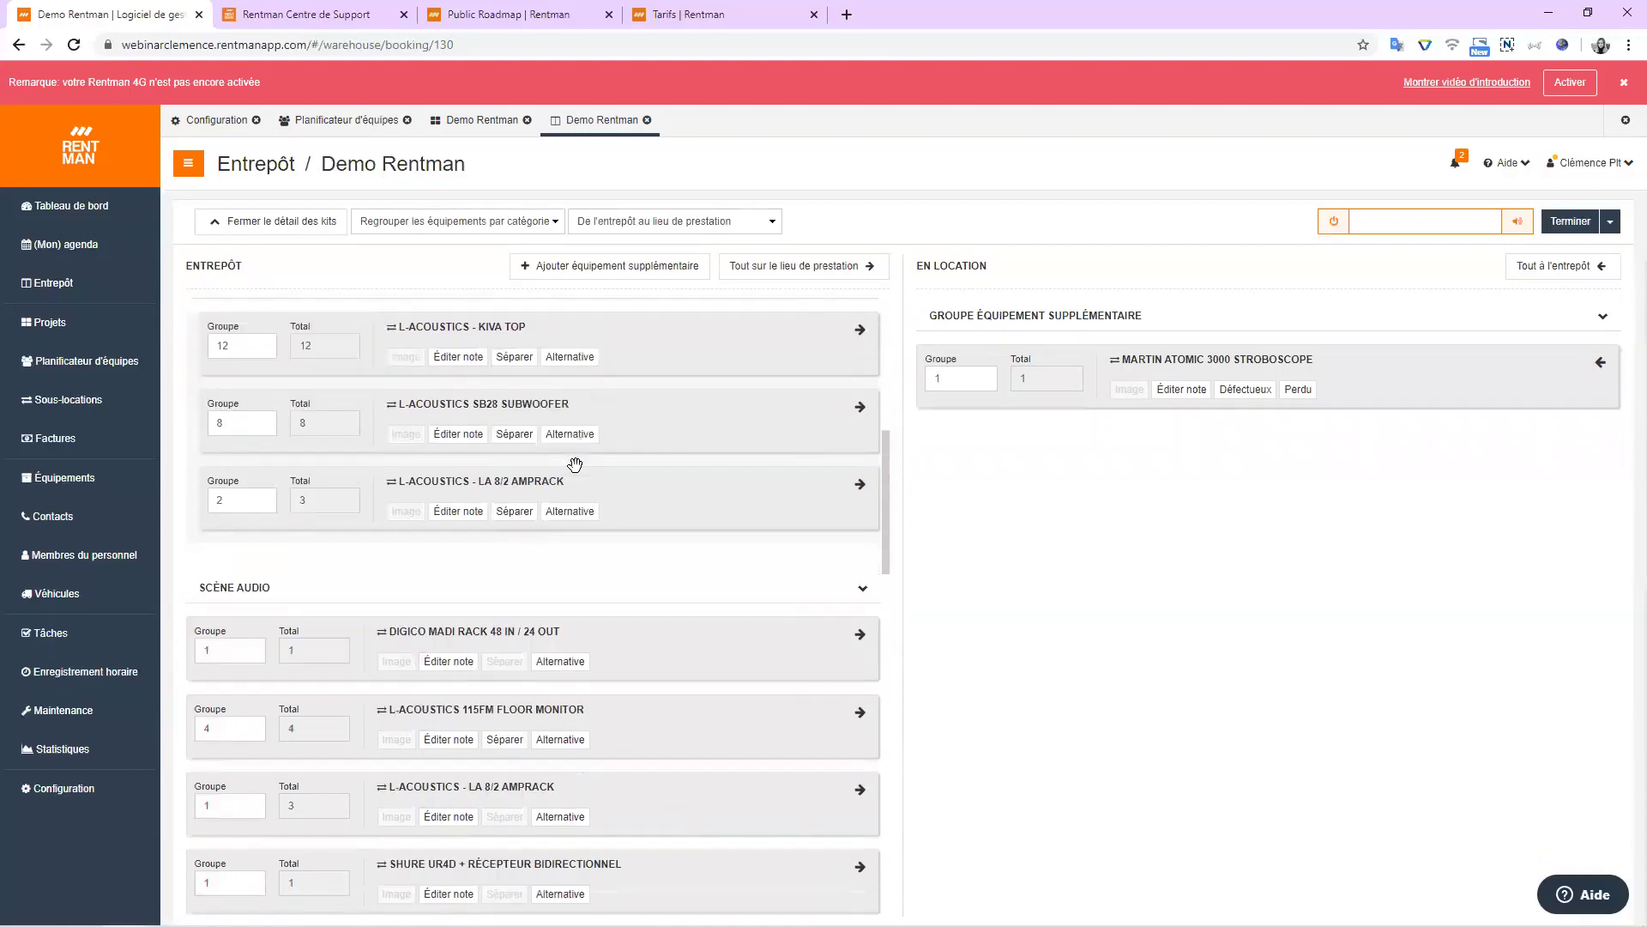
pyautogui.scroll(-12, 572, 478)
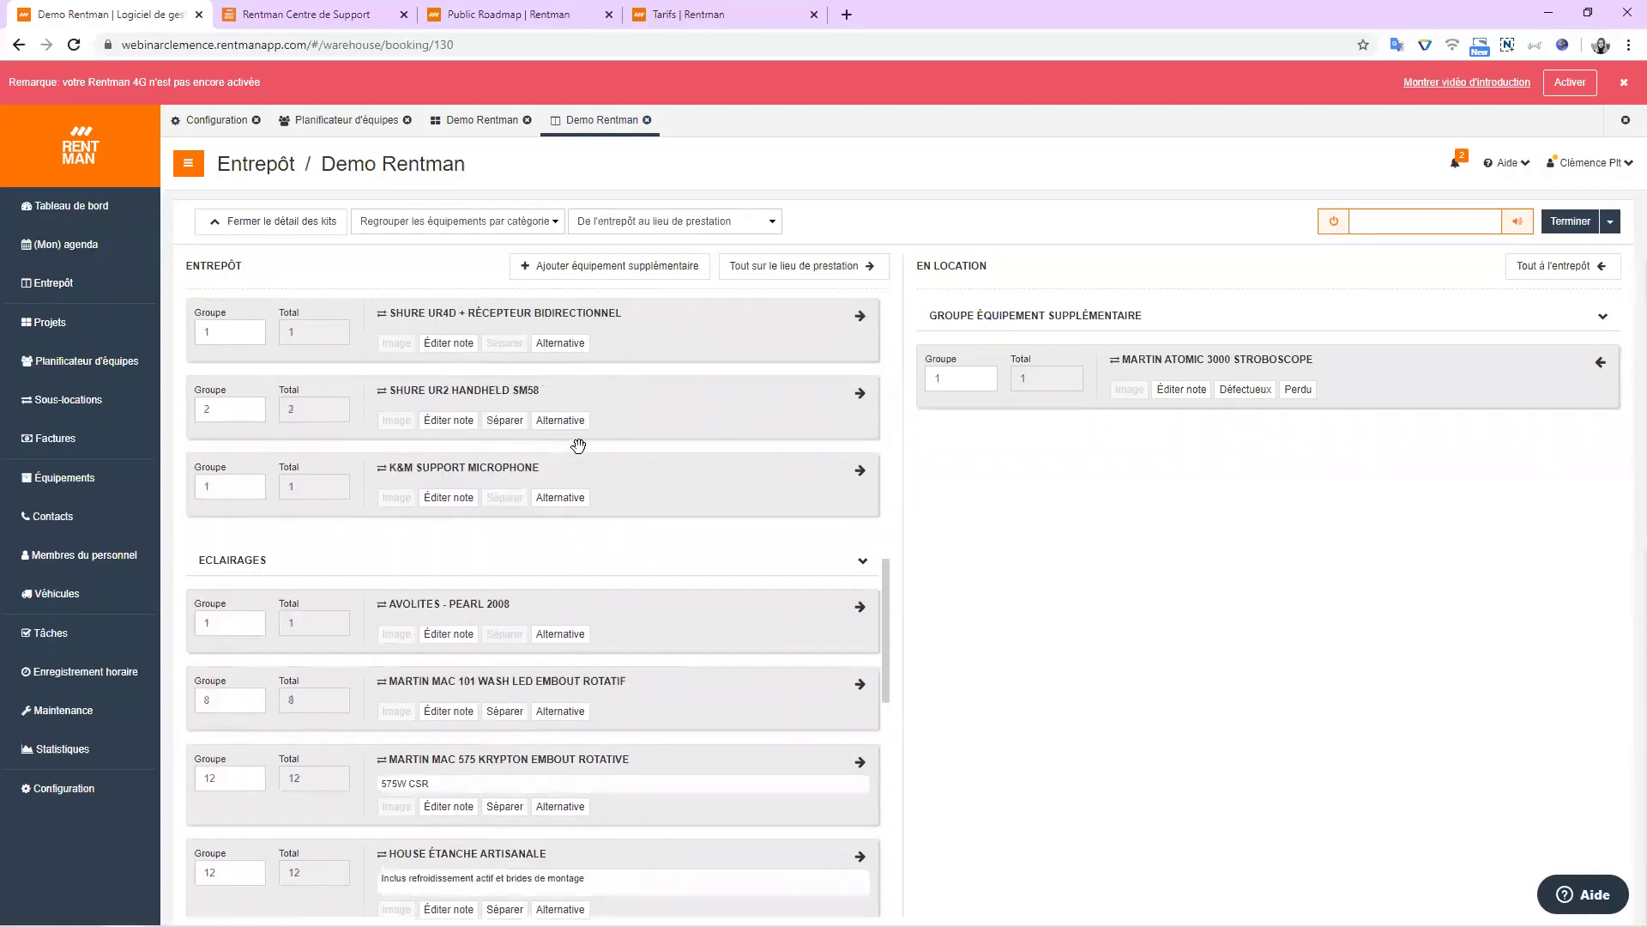
pyautogui.scroll(20, 581, 445)
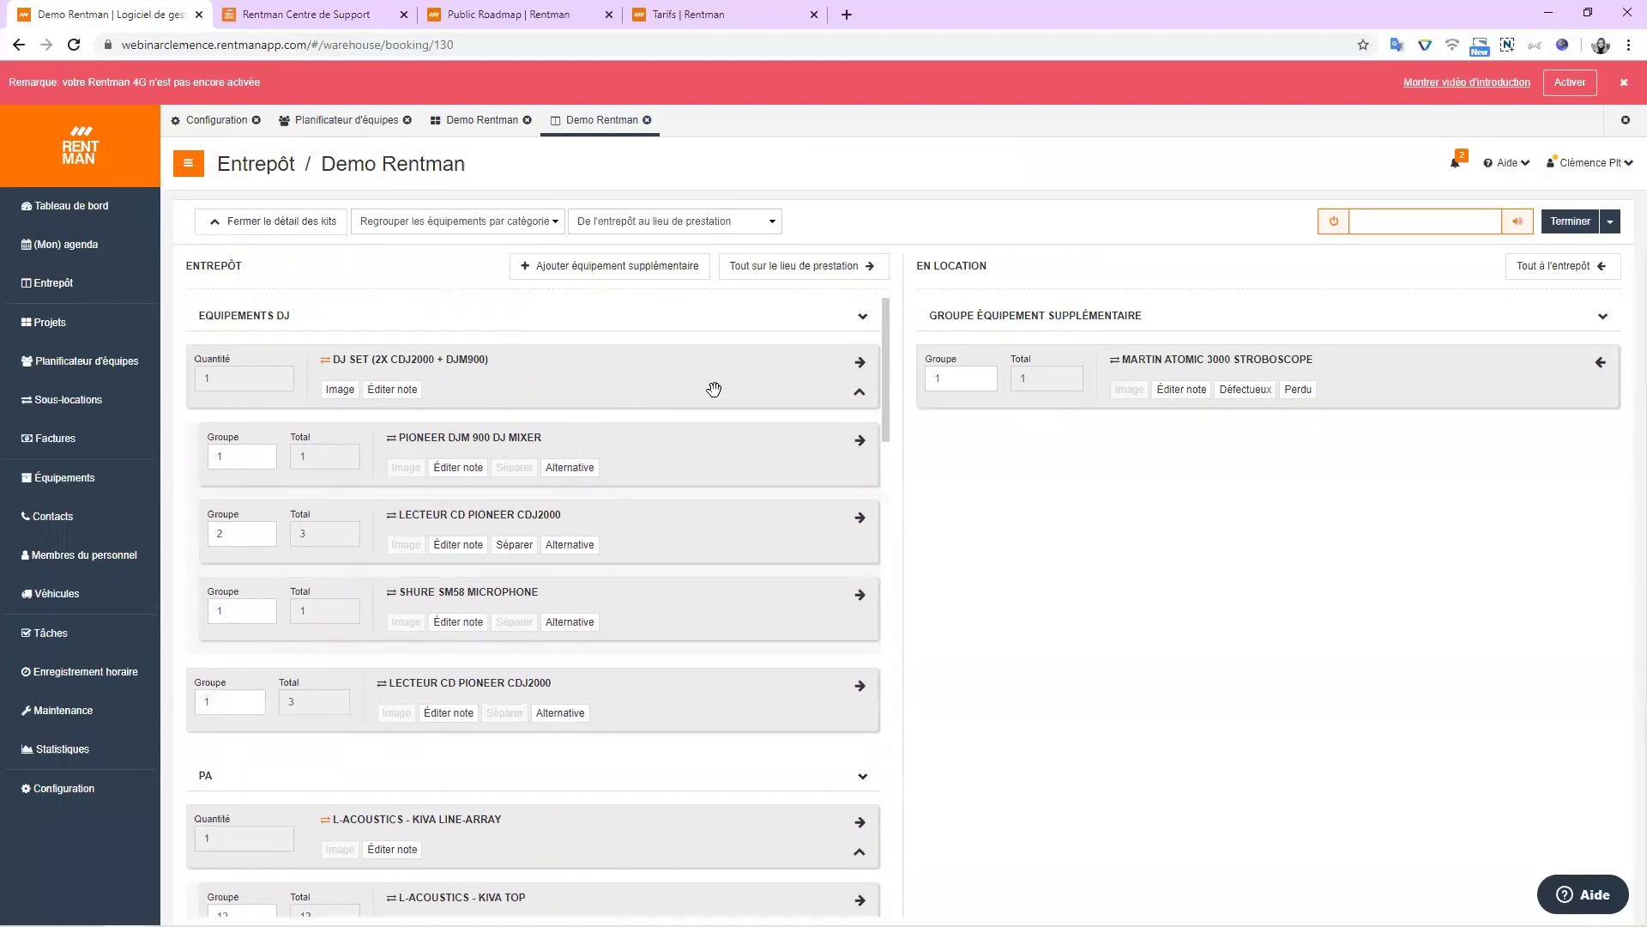
pyautogui.click(860, 361)
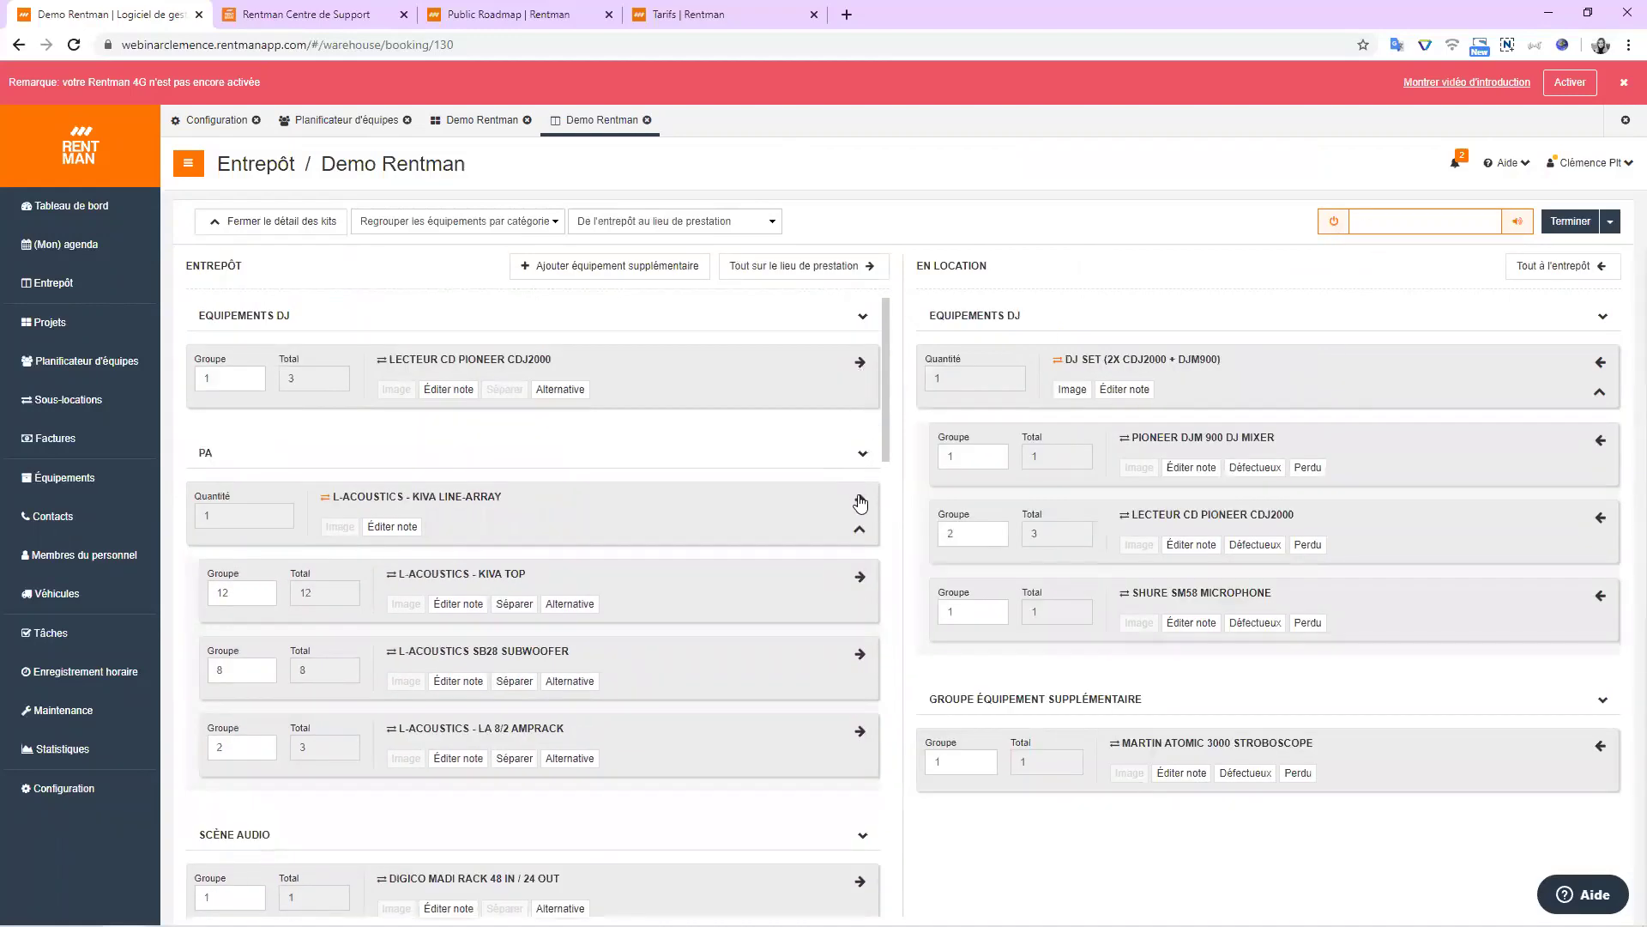
pyautogui.click(860, 498)
pyautogui.click(860, 577)
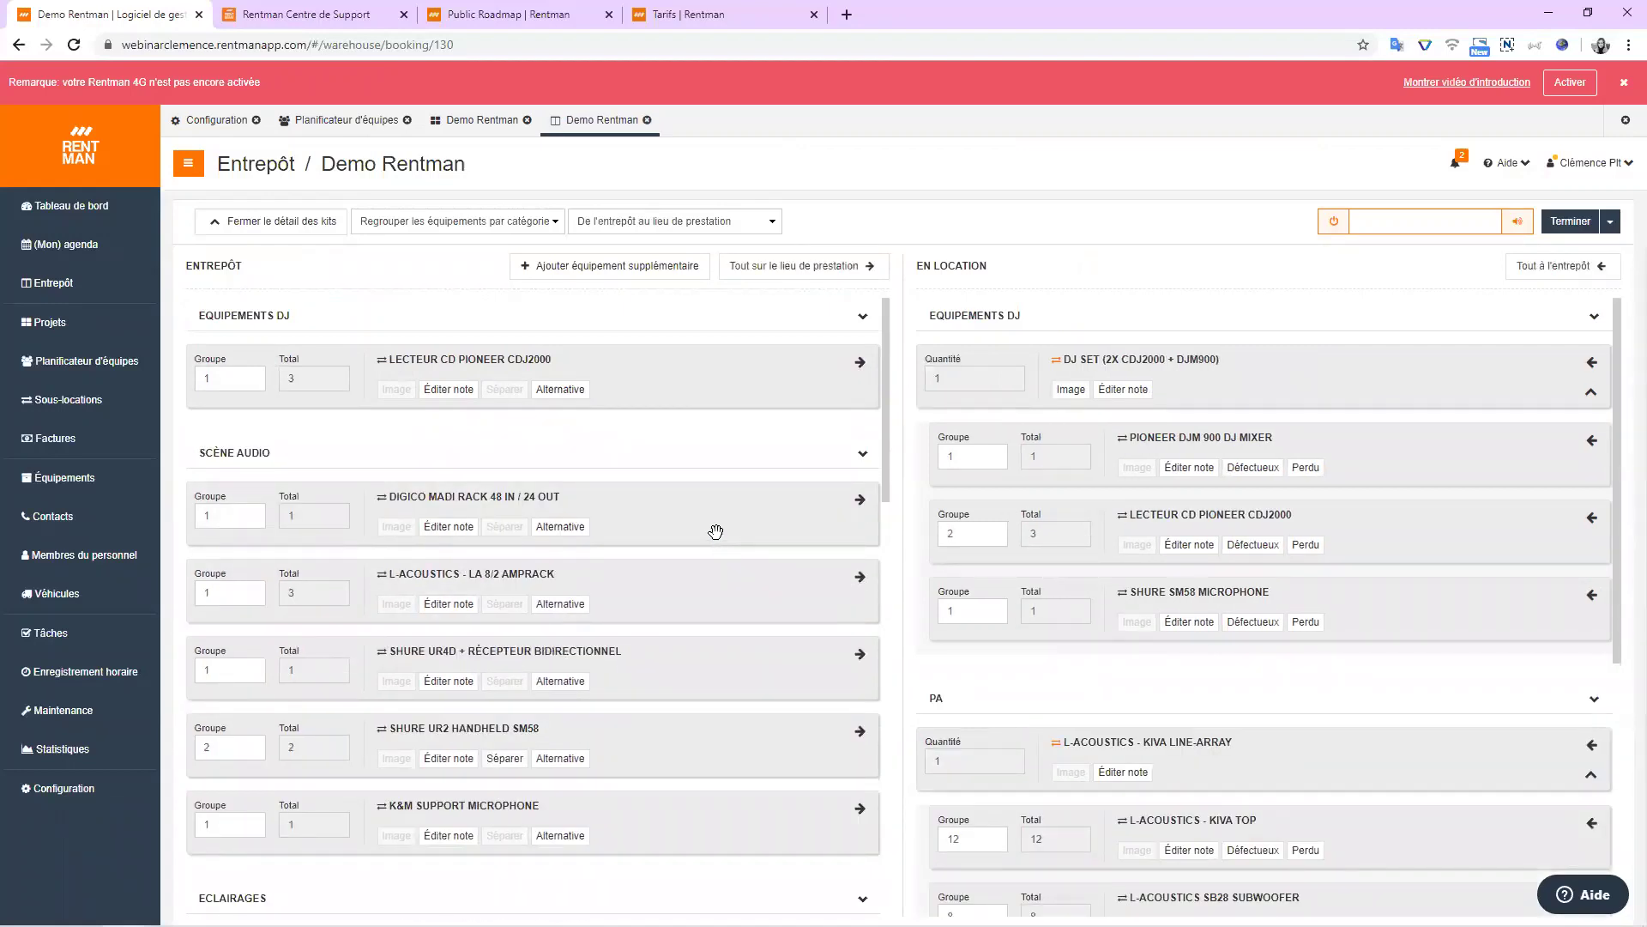
pyautogui.click(860, 500)
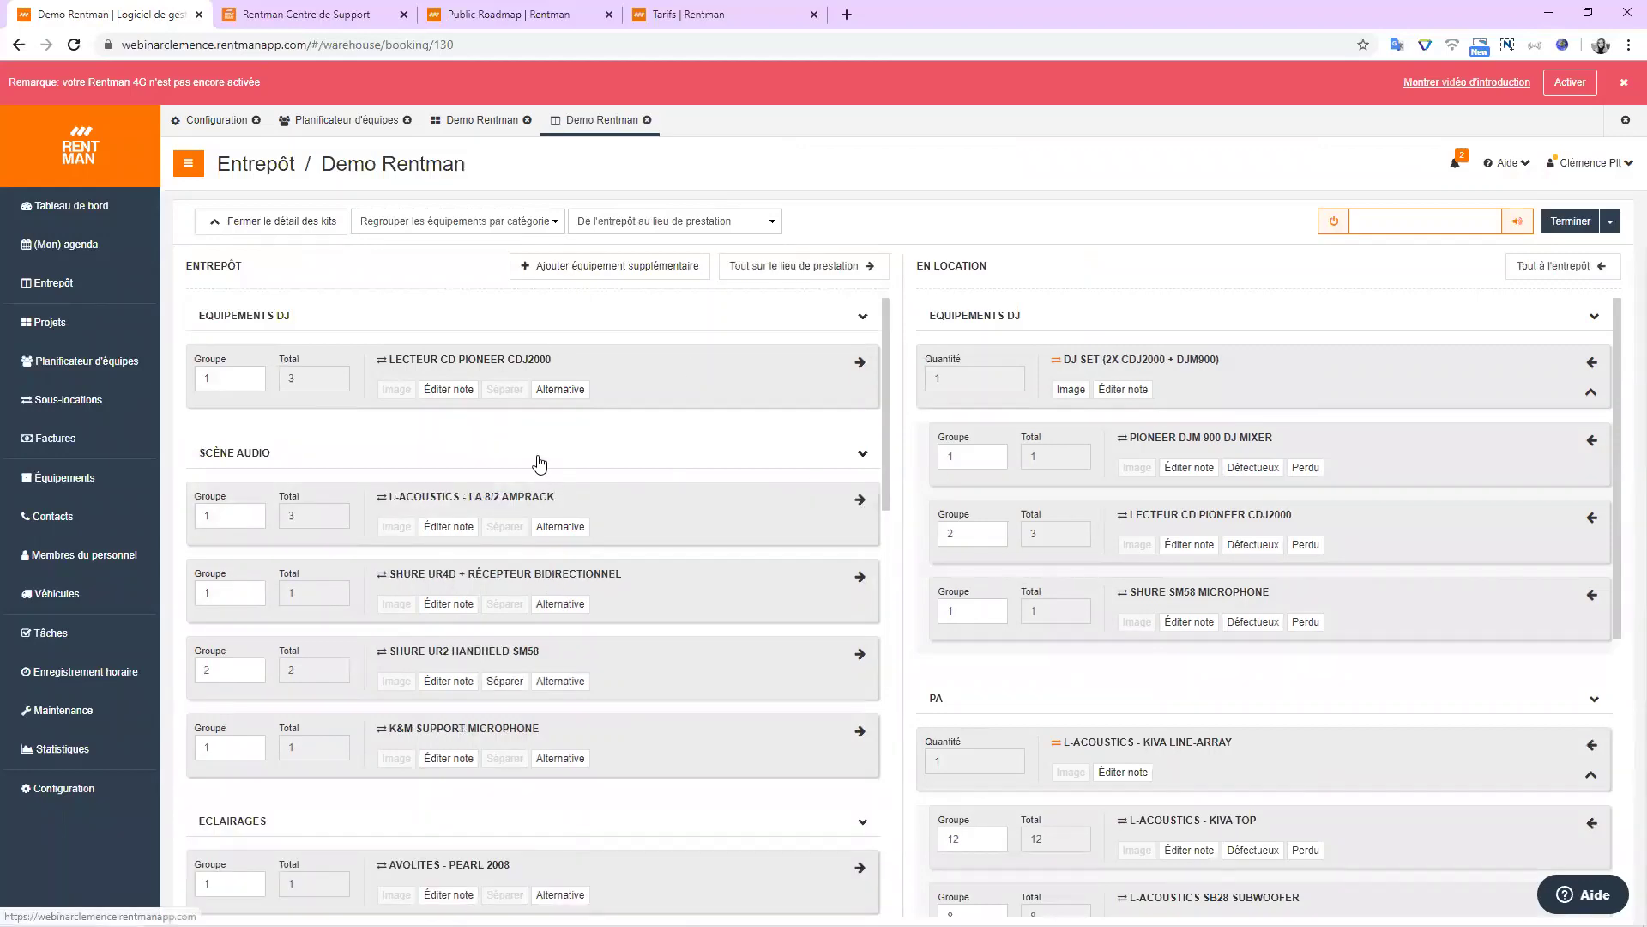
pyautogui.scroll(-2, 510, 446)
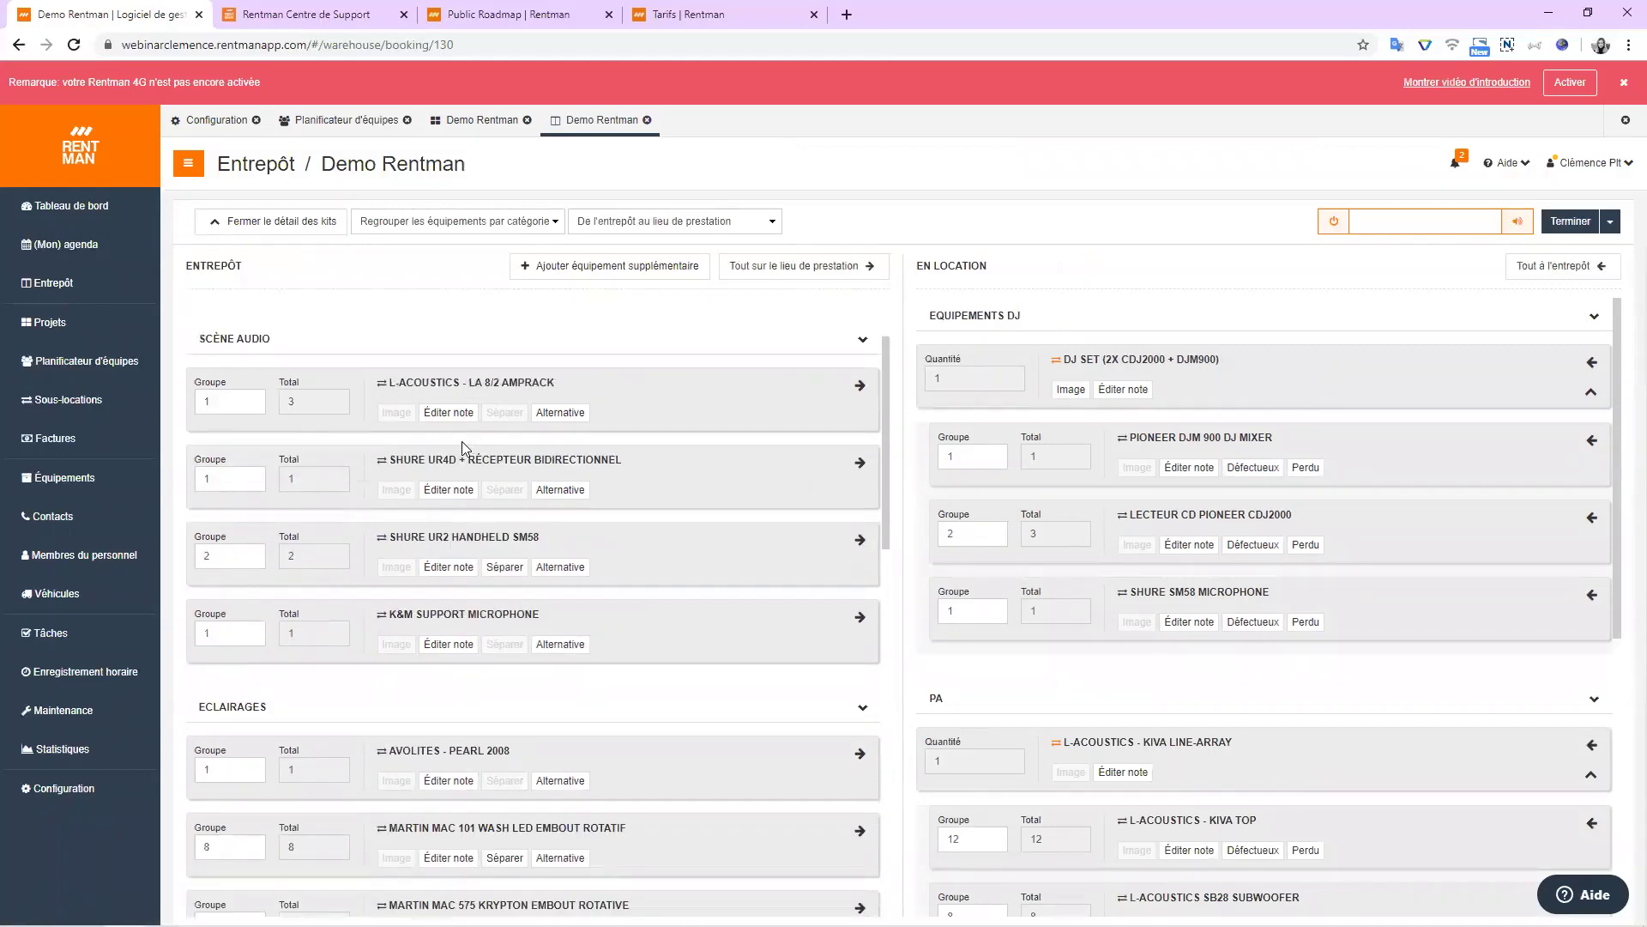
pyautogui.click(471, 122)
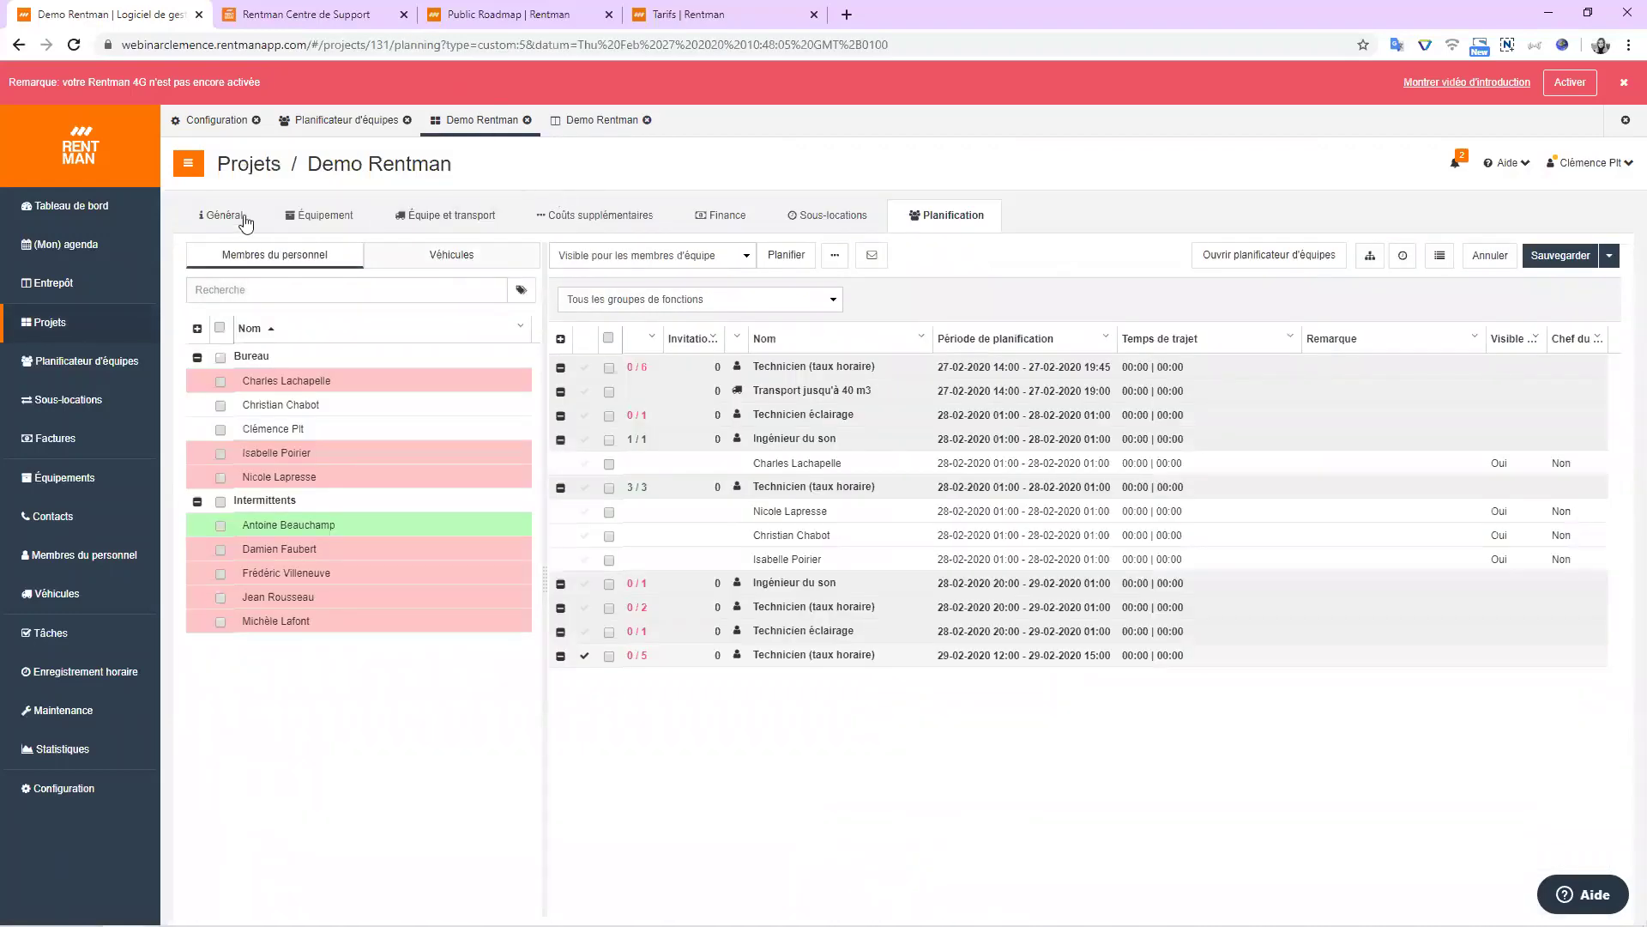
# View the project's Général tab and Créer document menu, then return to the equipment booking.
pyautogui.click(234, 217)
pyautogui.click(242, 255)
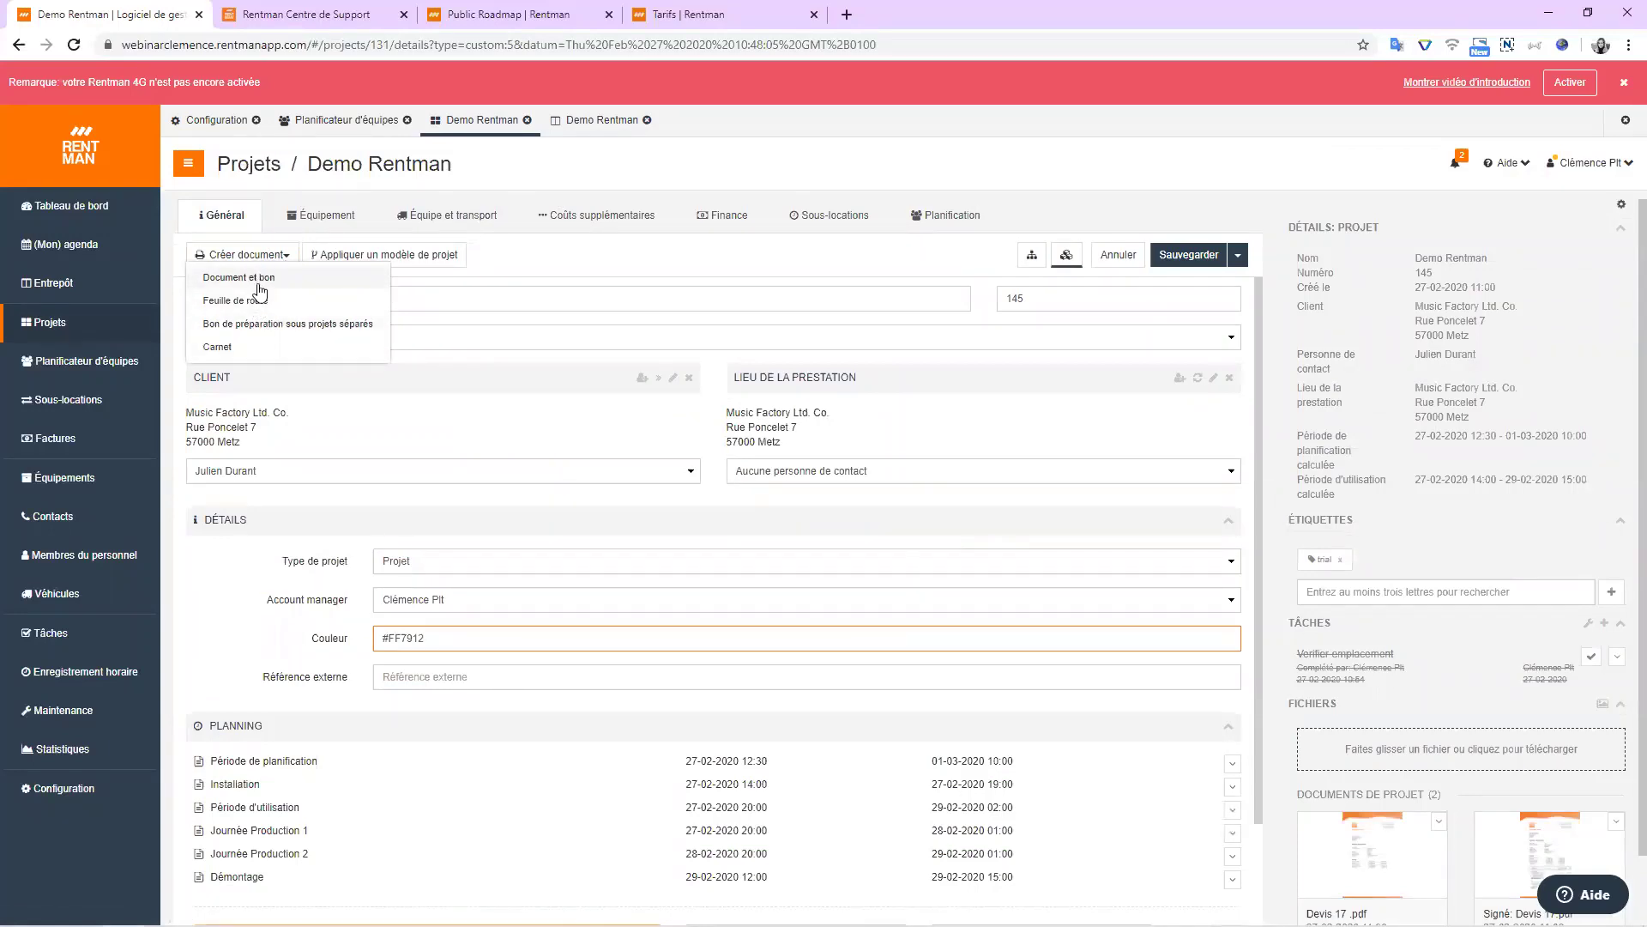
pyautogui.click(594, 121)
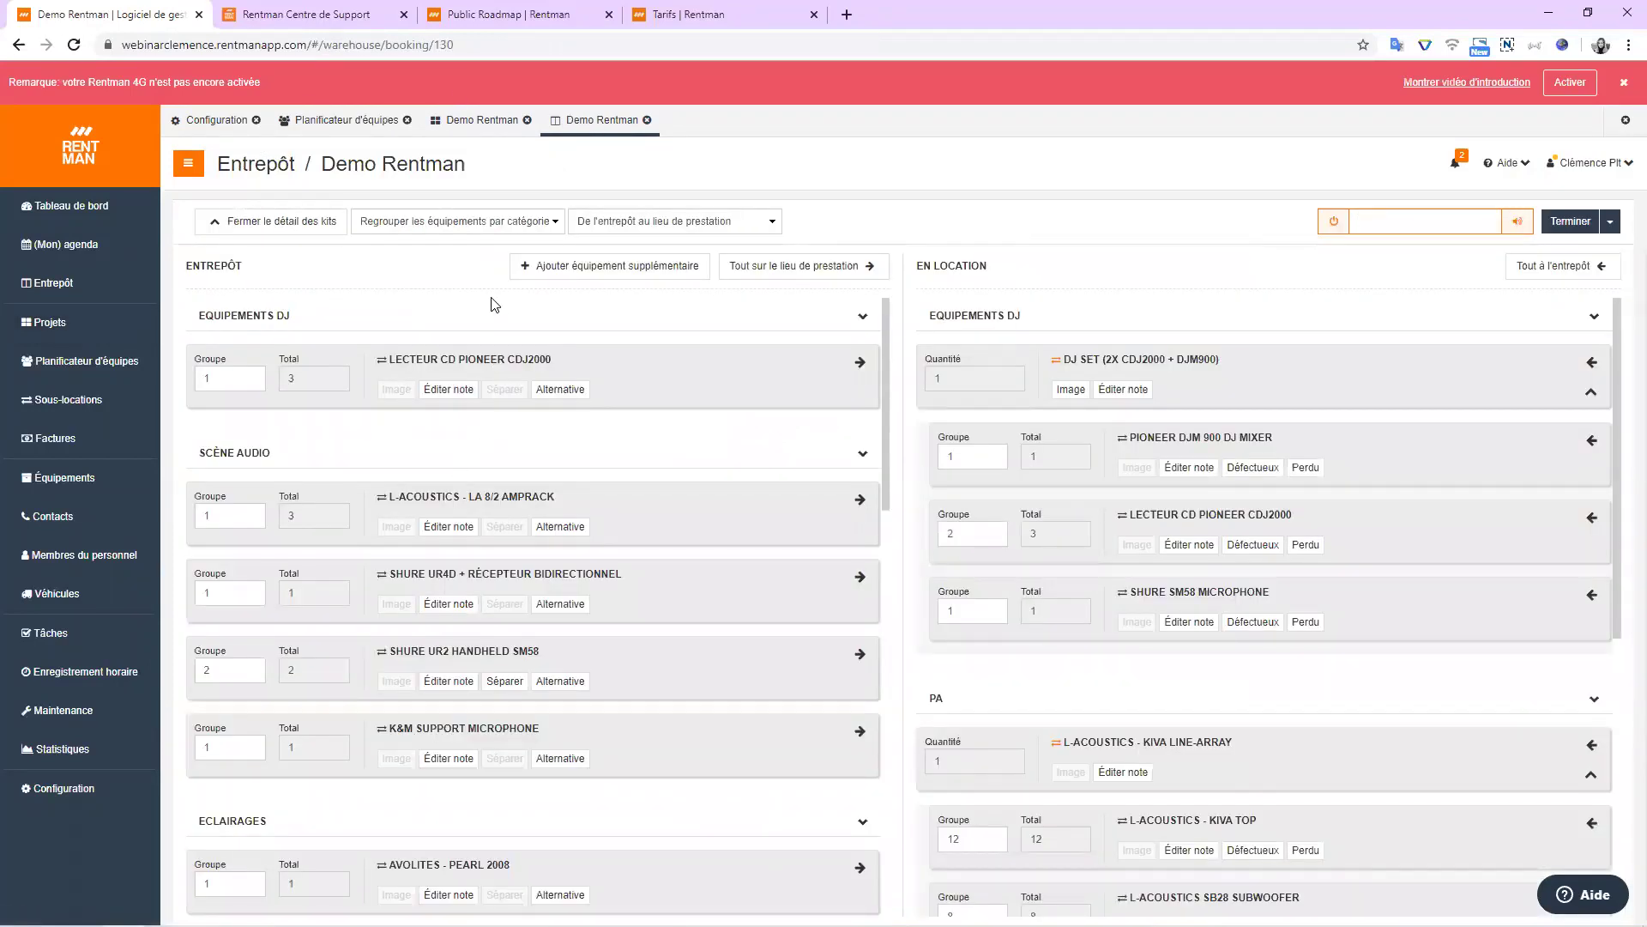
# Move all remaining equipment to the venue, save the status as Sur place and finish.
pyautogui.click(773, 276)
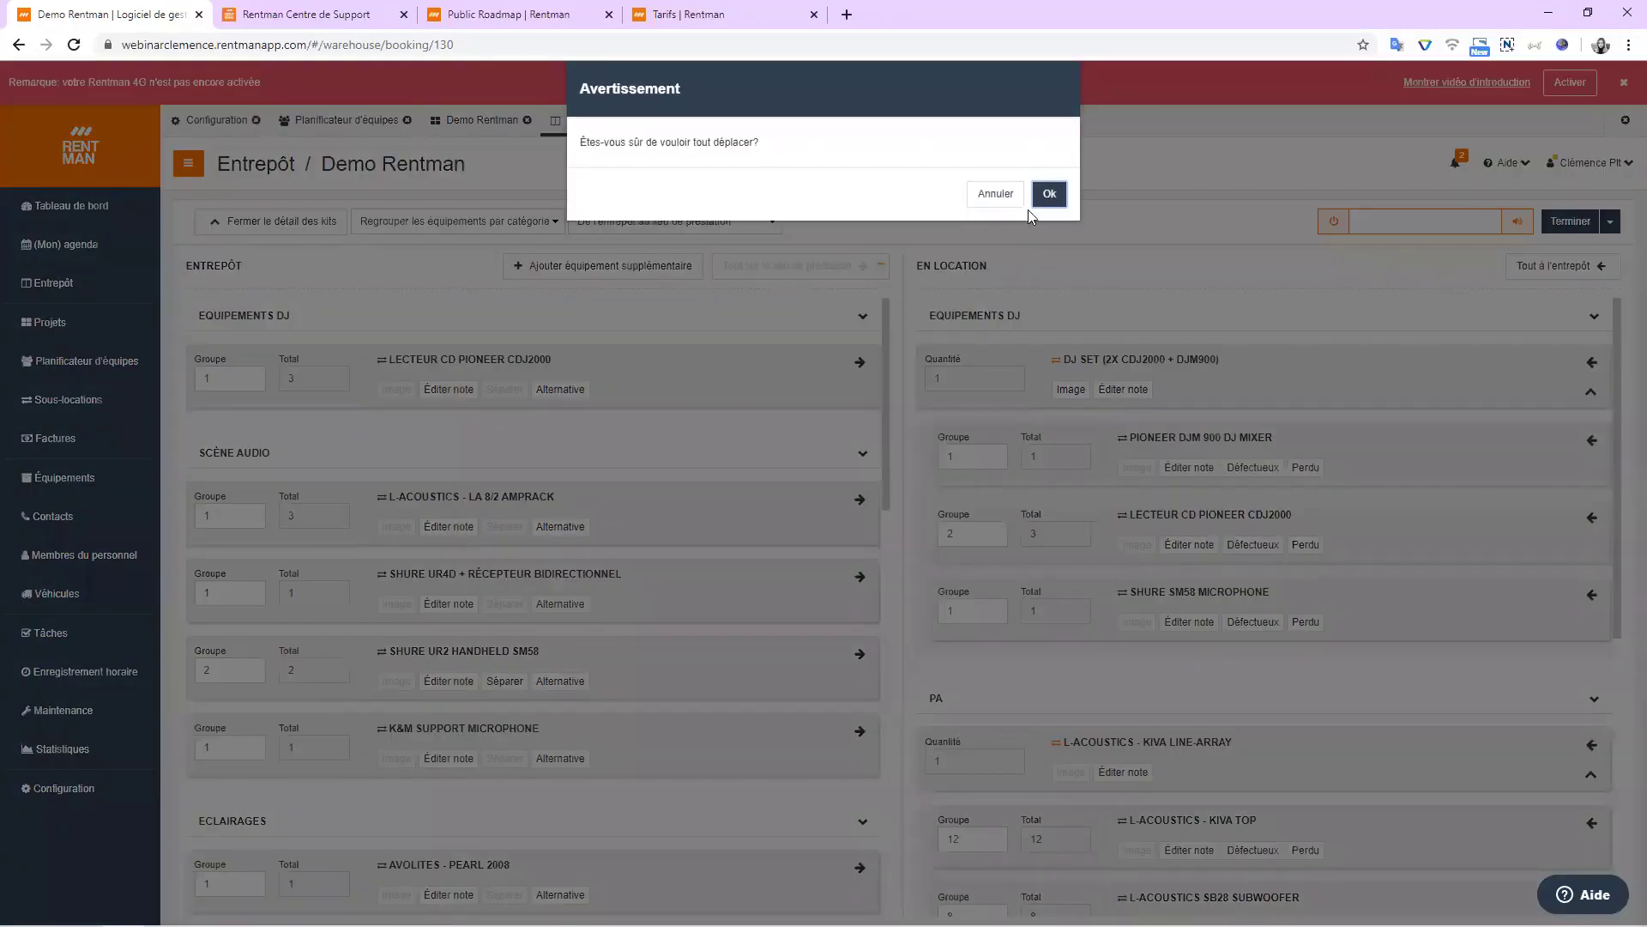
pyautogui.click(1051, 194)
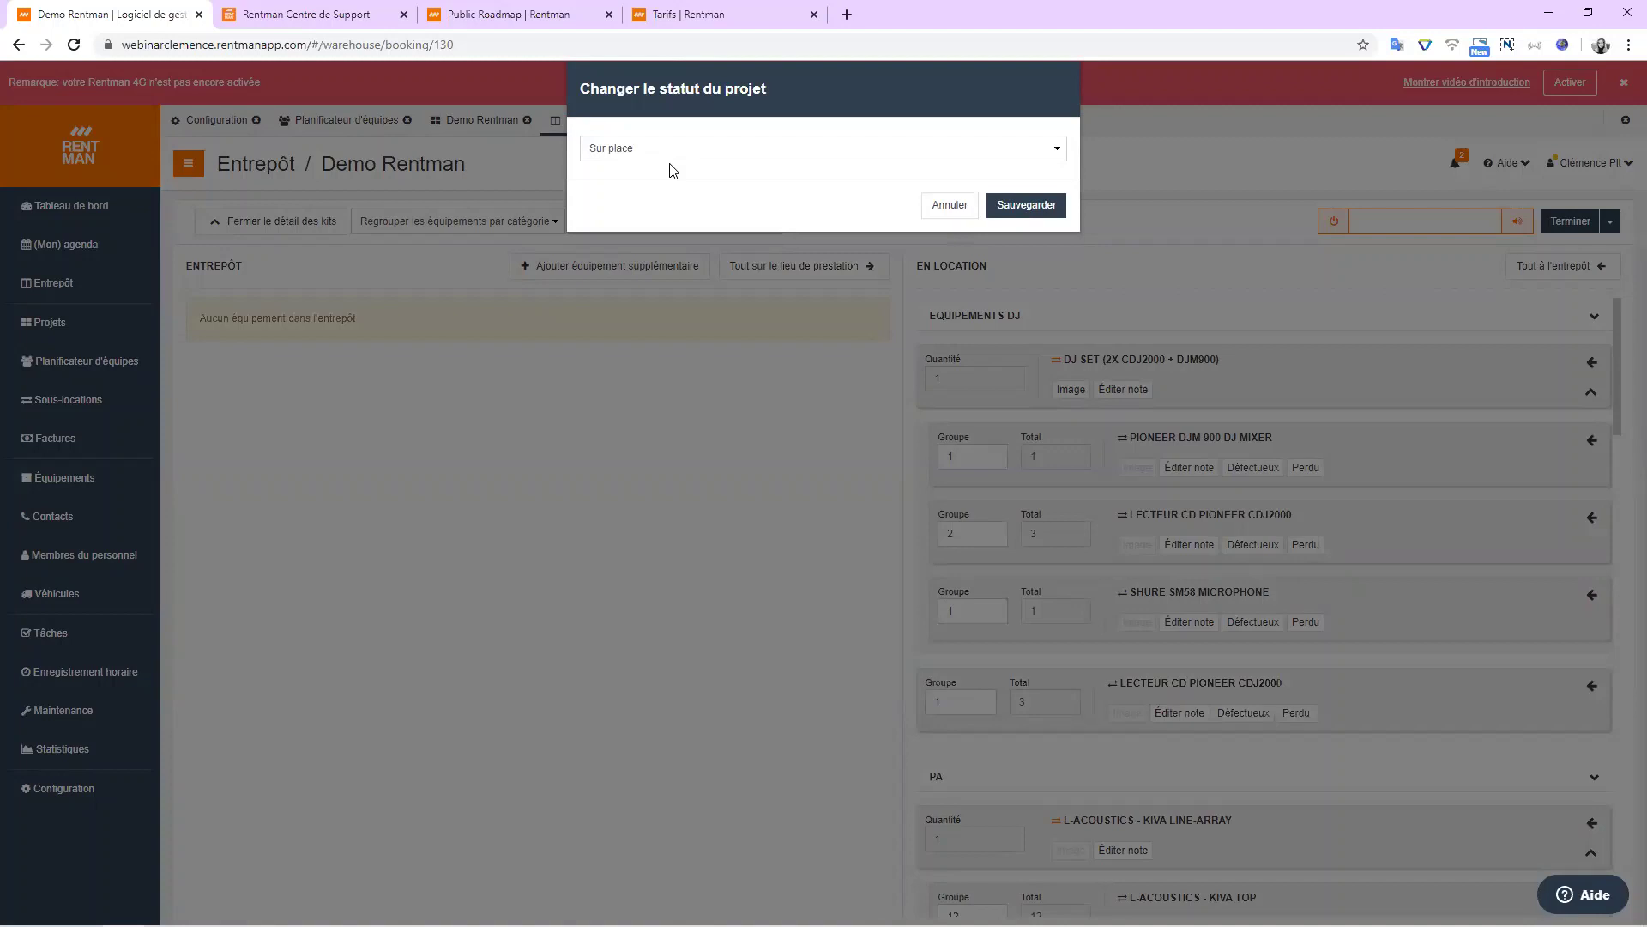
pyautogui.click(1035, 211)
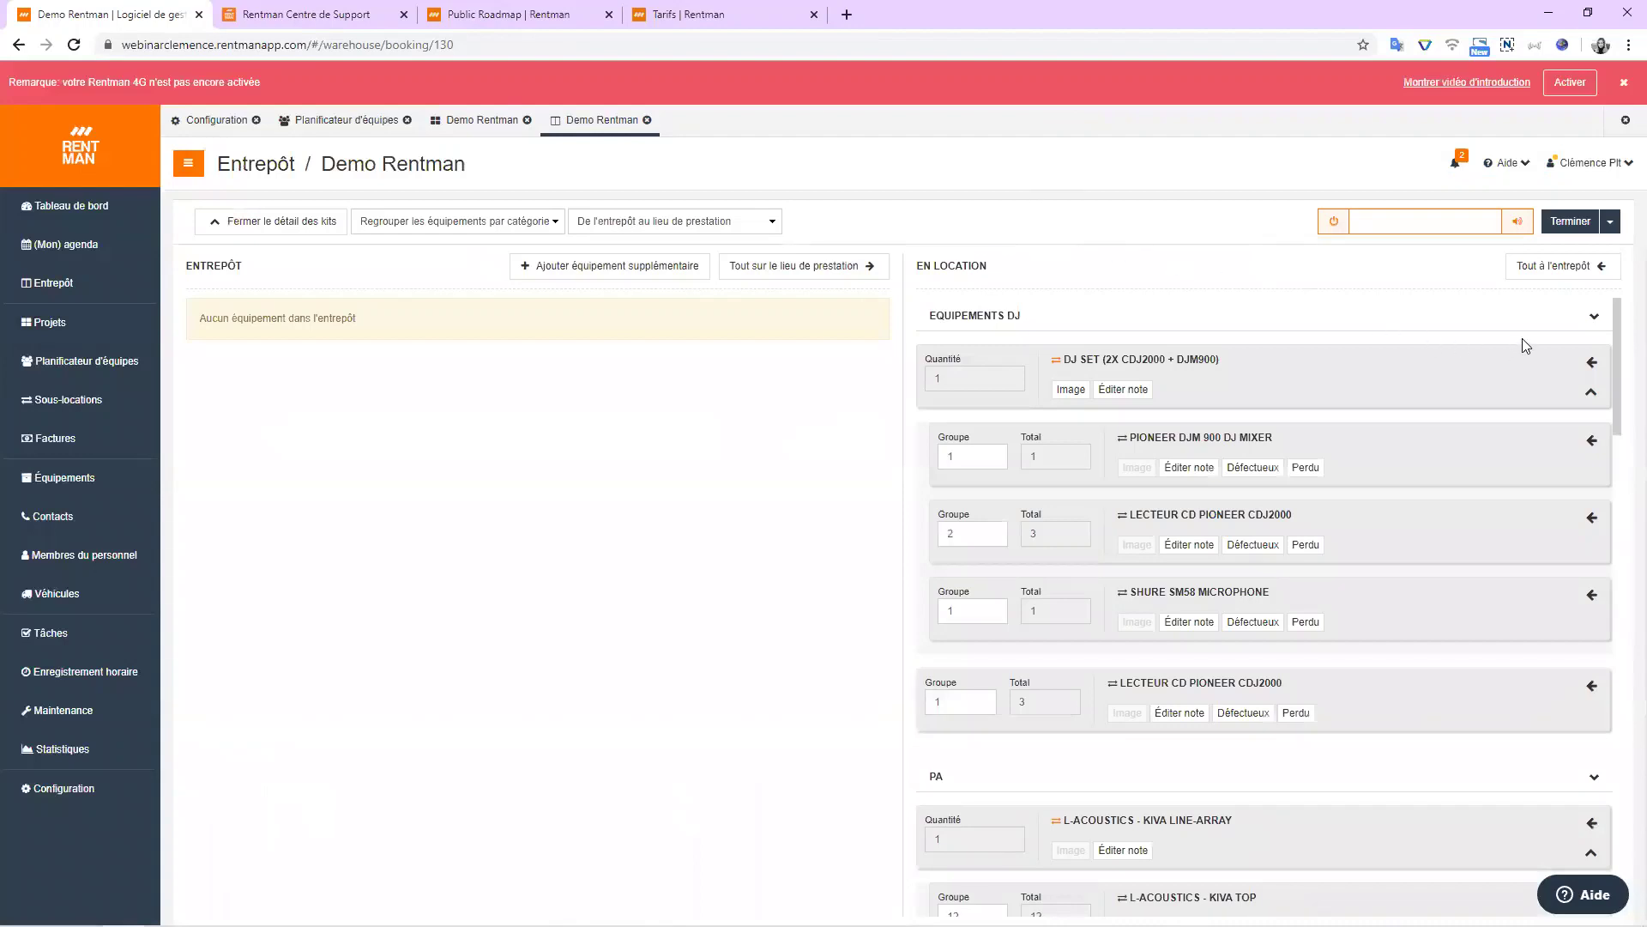
pyautogui.click(1570, 221)
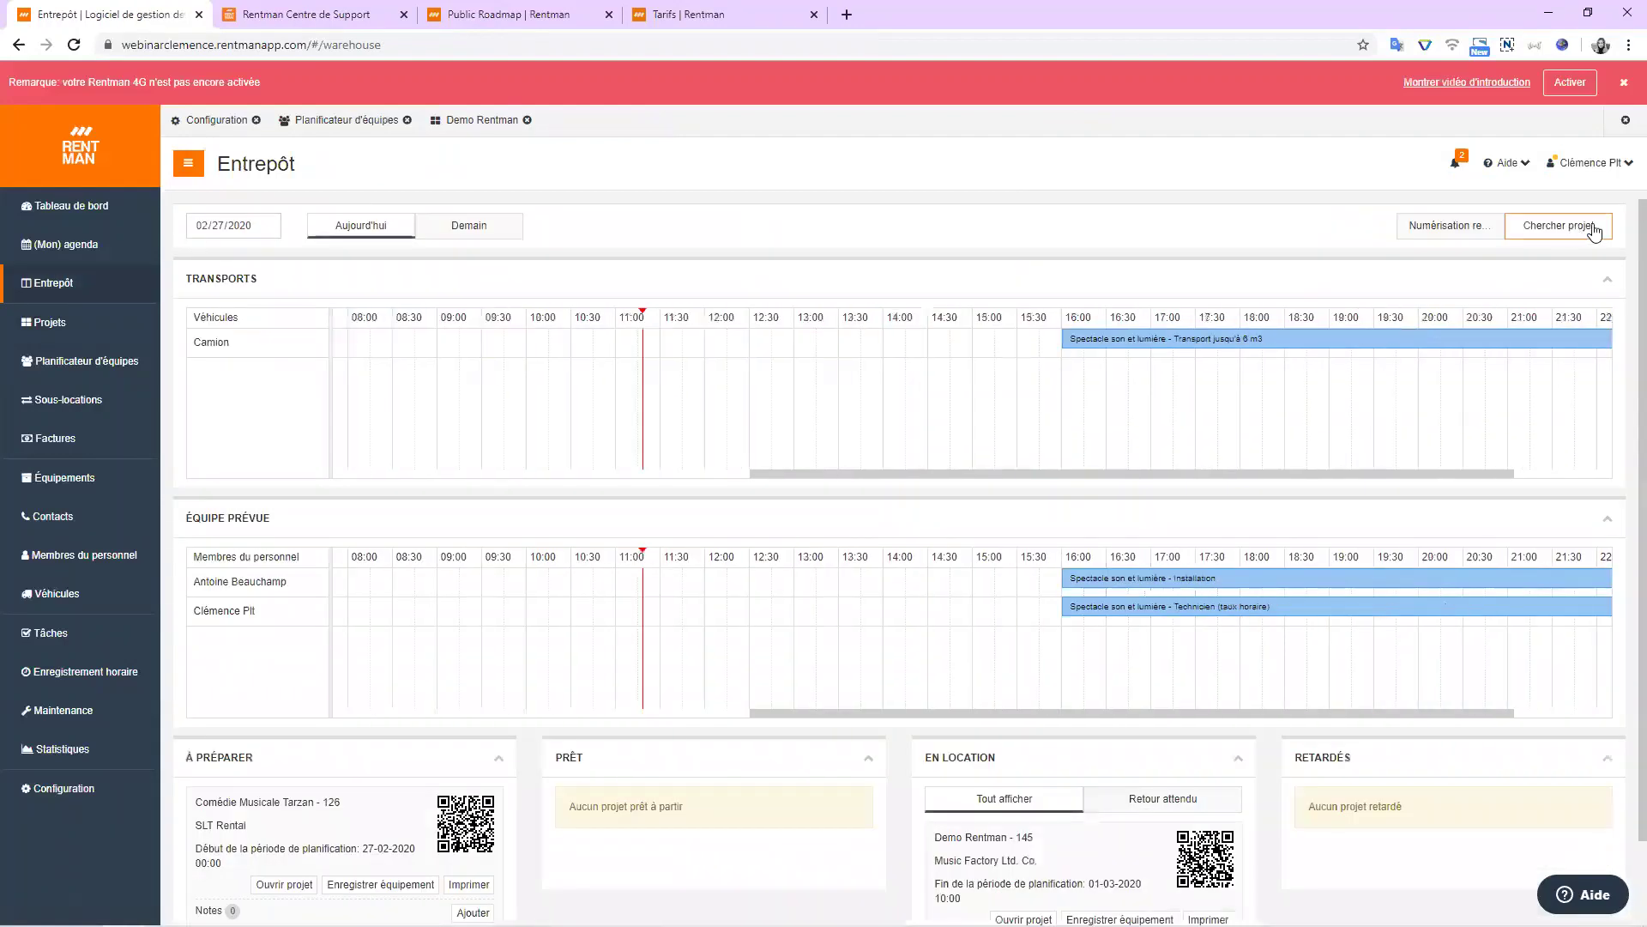
# Open the Demo Rentman return booking from En location and select the Pioneer DJM 900 mixer.
pyautogui.scroll(-2, 675, 508)
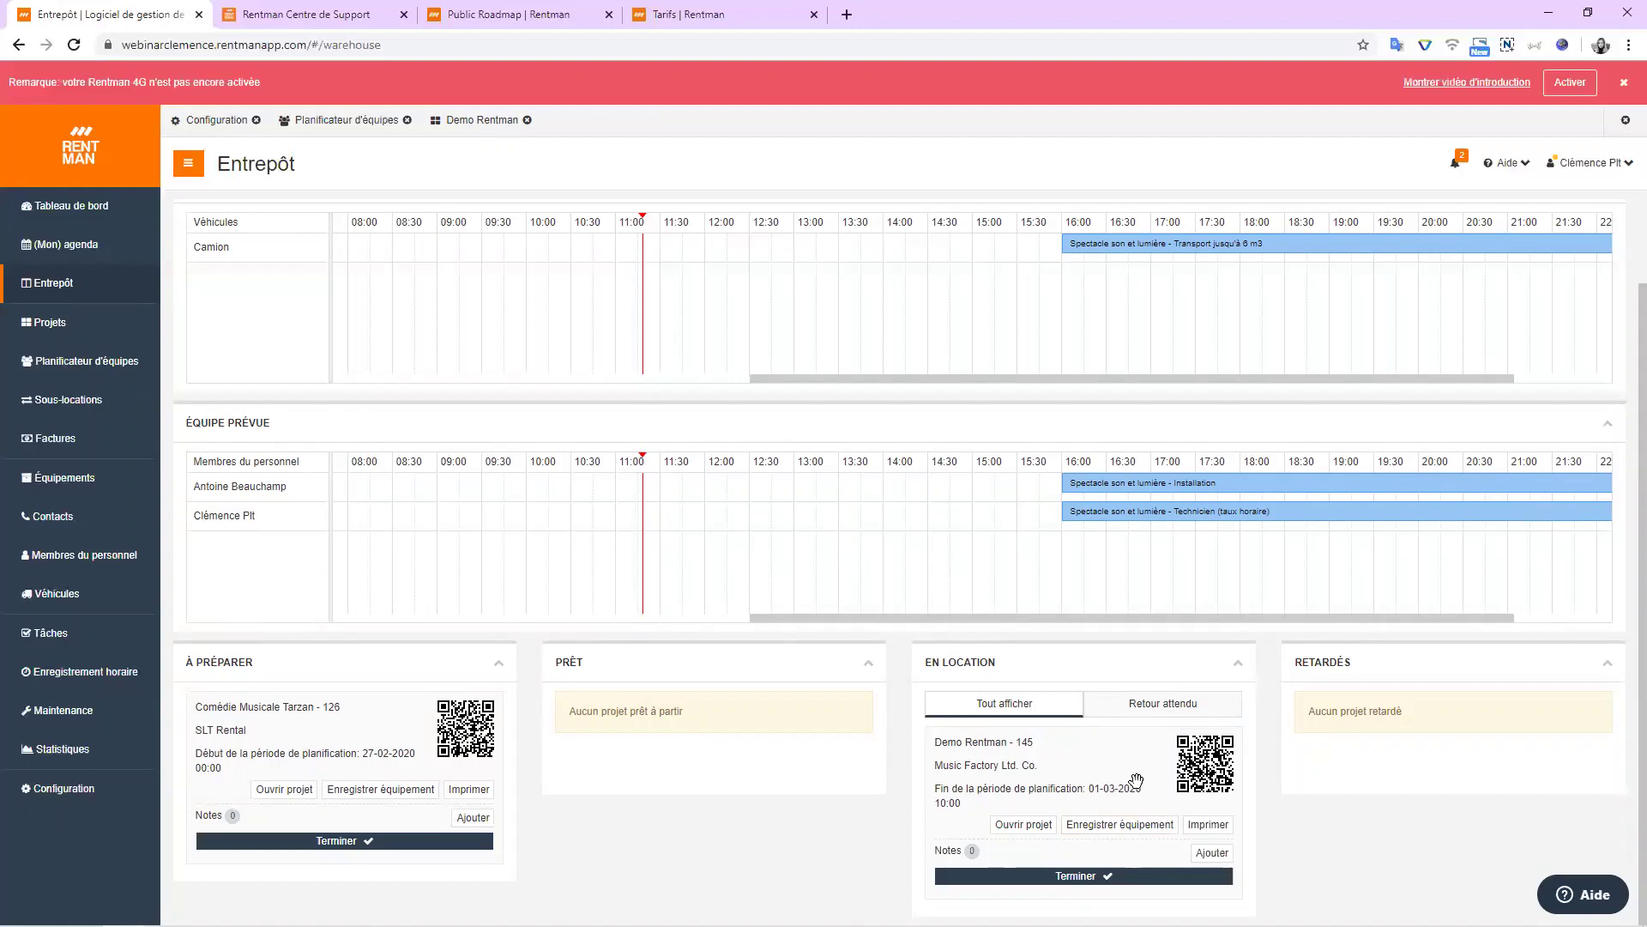
pyautogui.click(1126, 831)
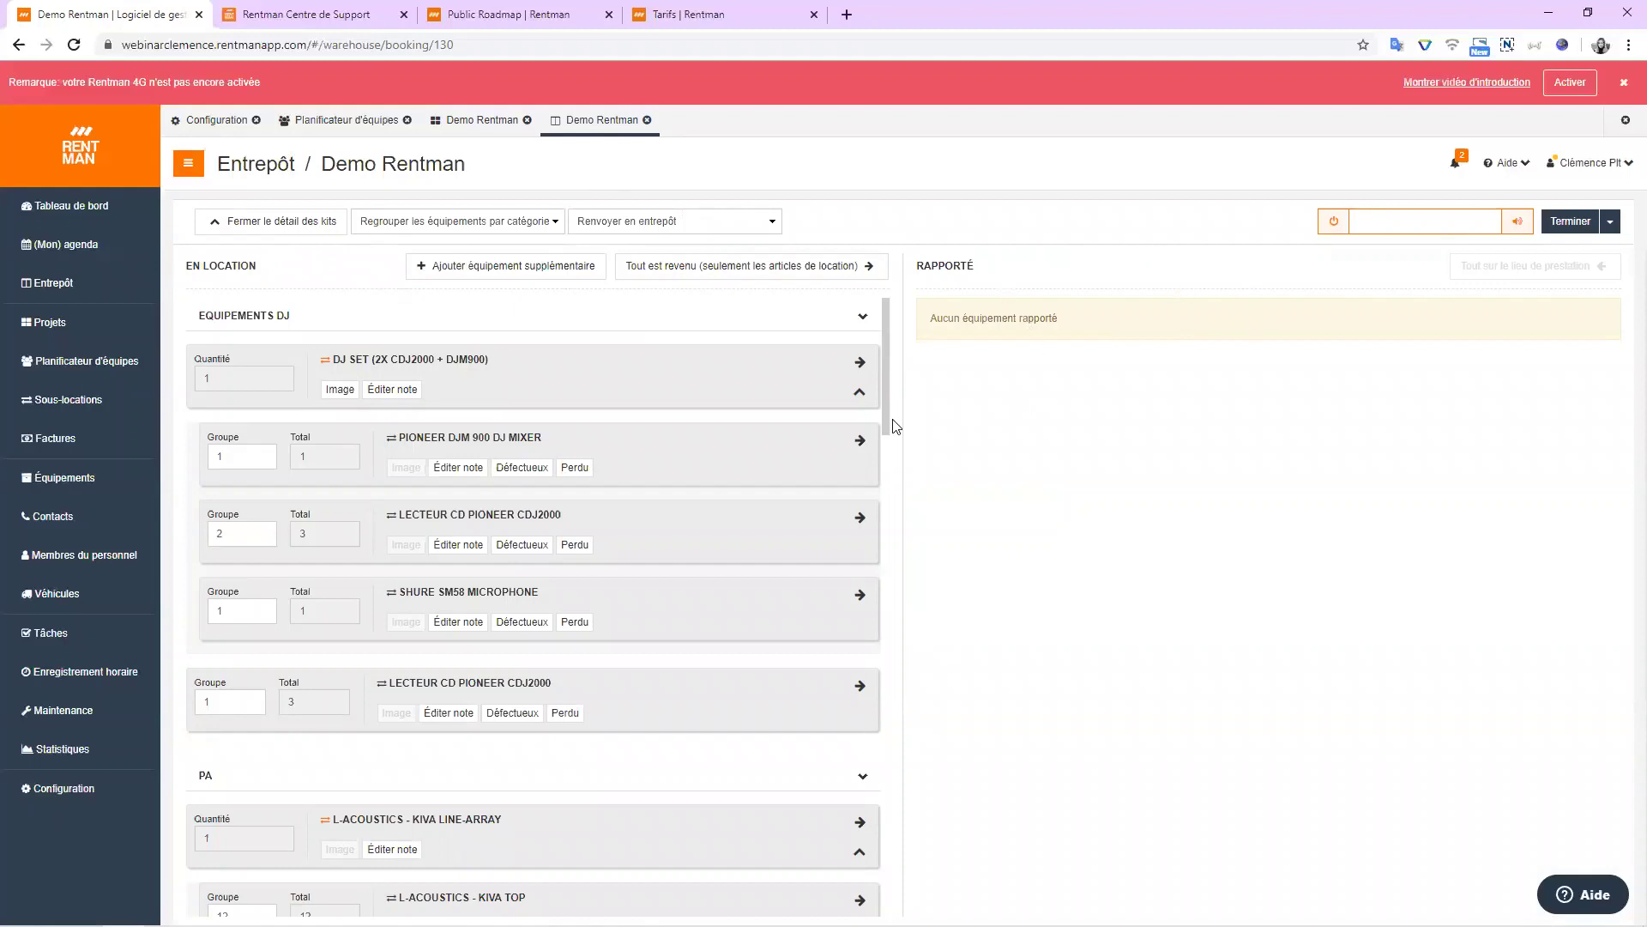
pyautogui.scroll(-2, 276, 355)
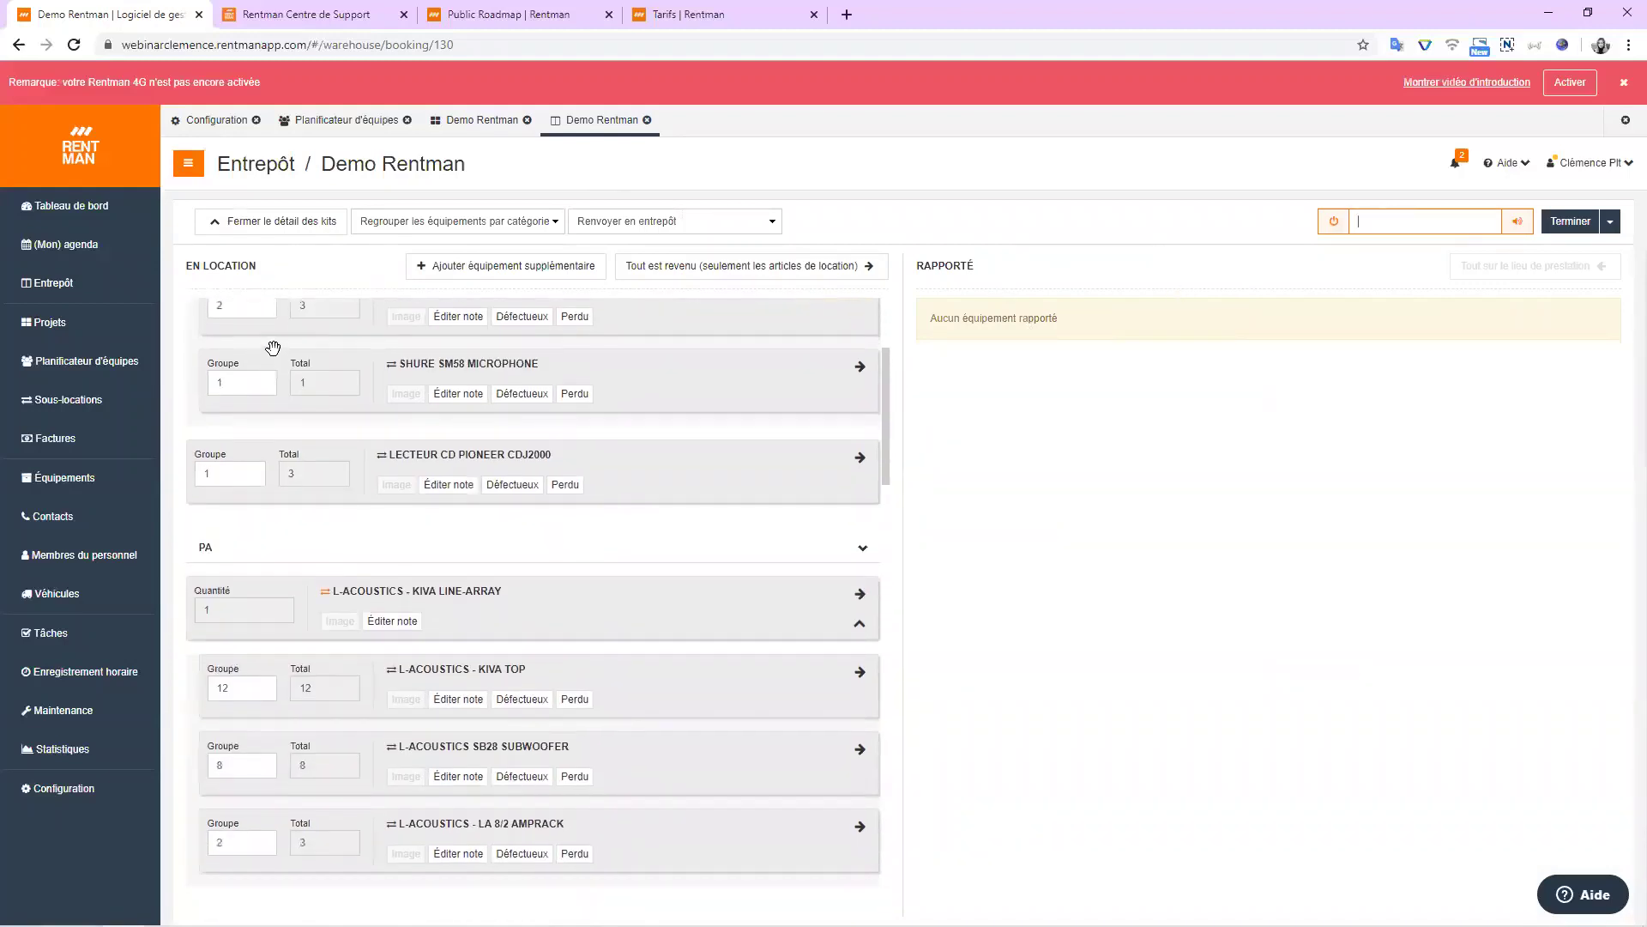
pyautogui.scroll(2, 277, 350)
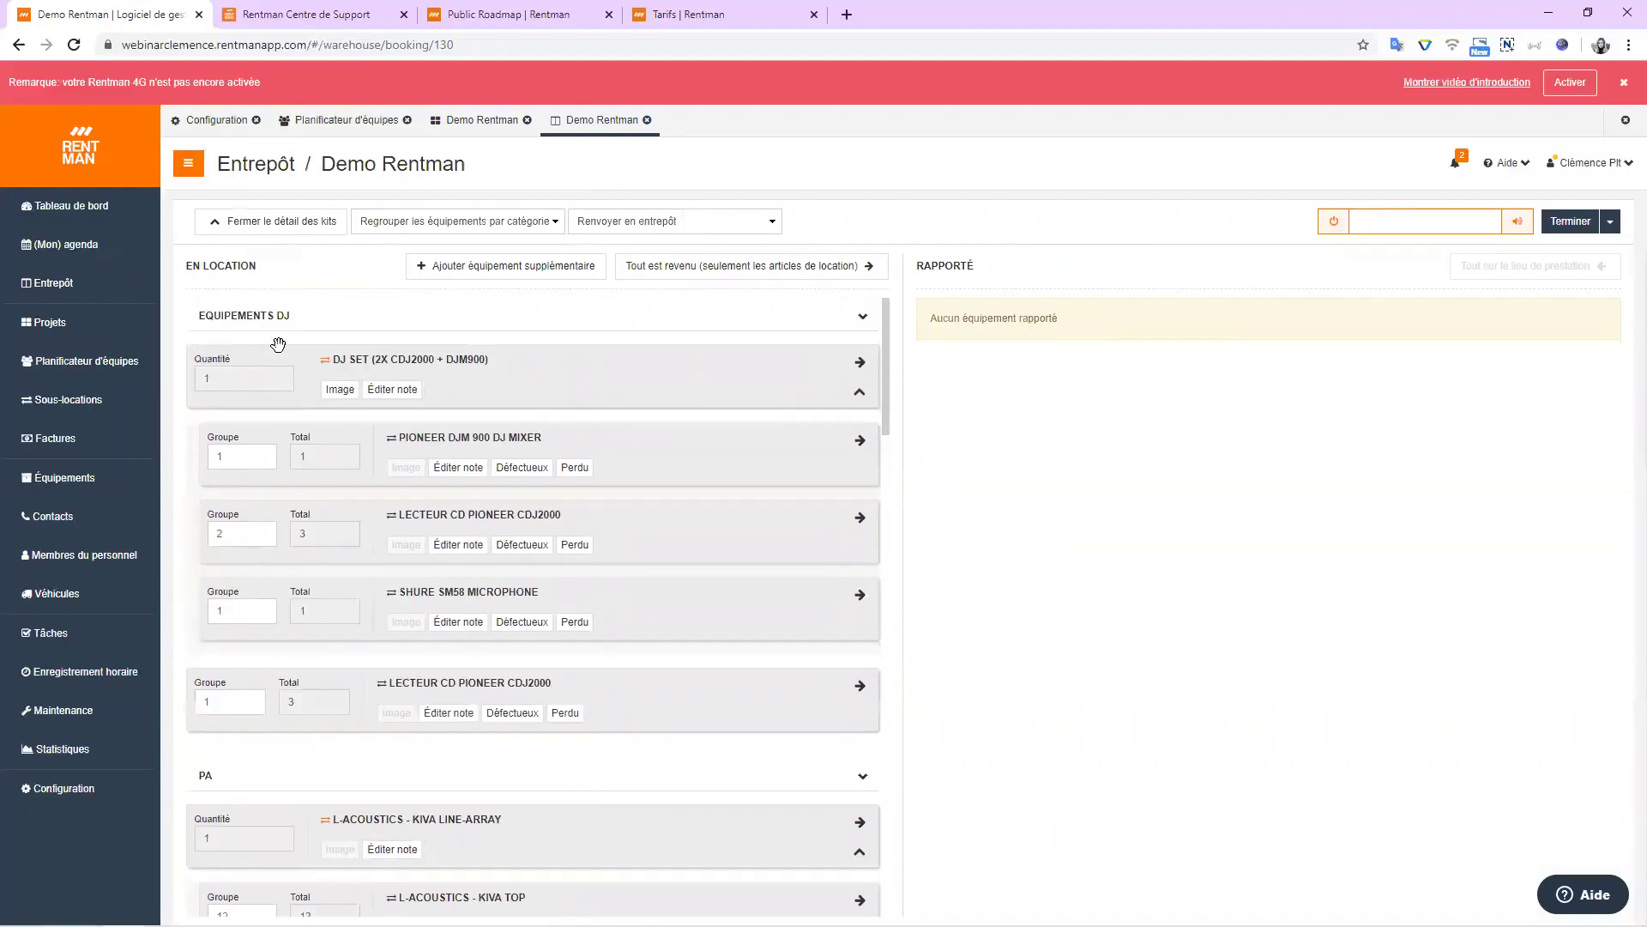
pyautogui.click(538, 468)
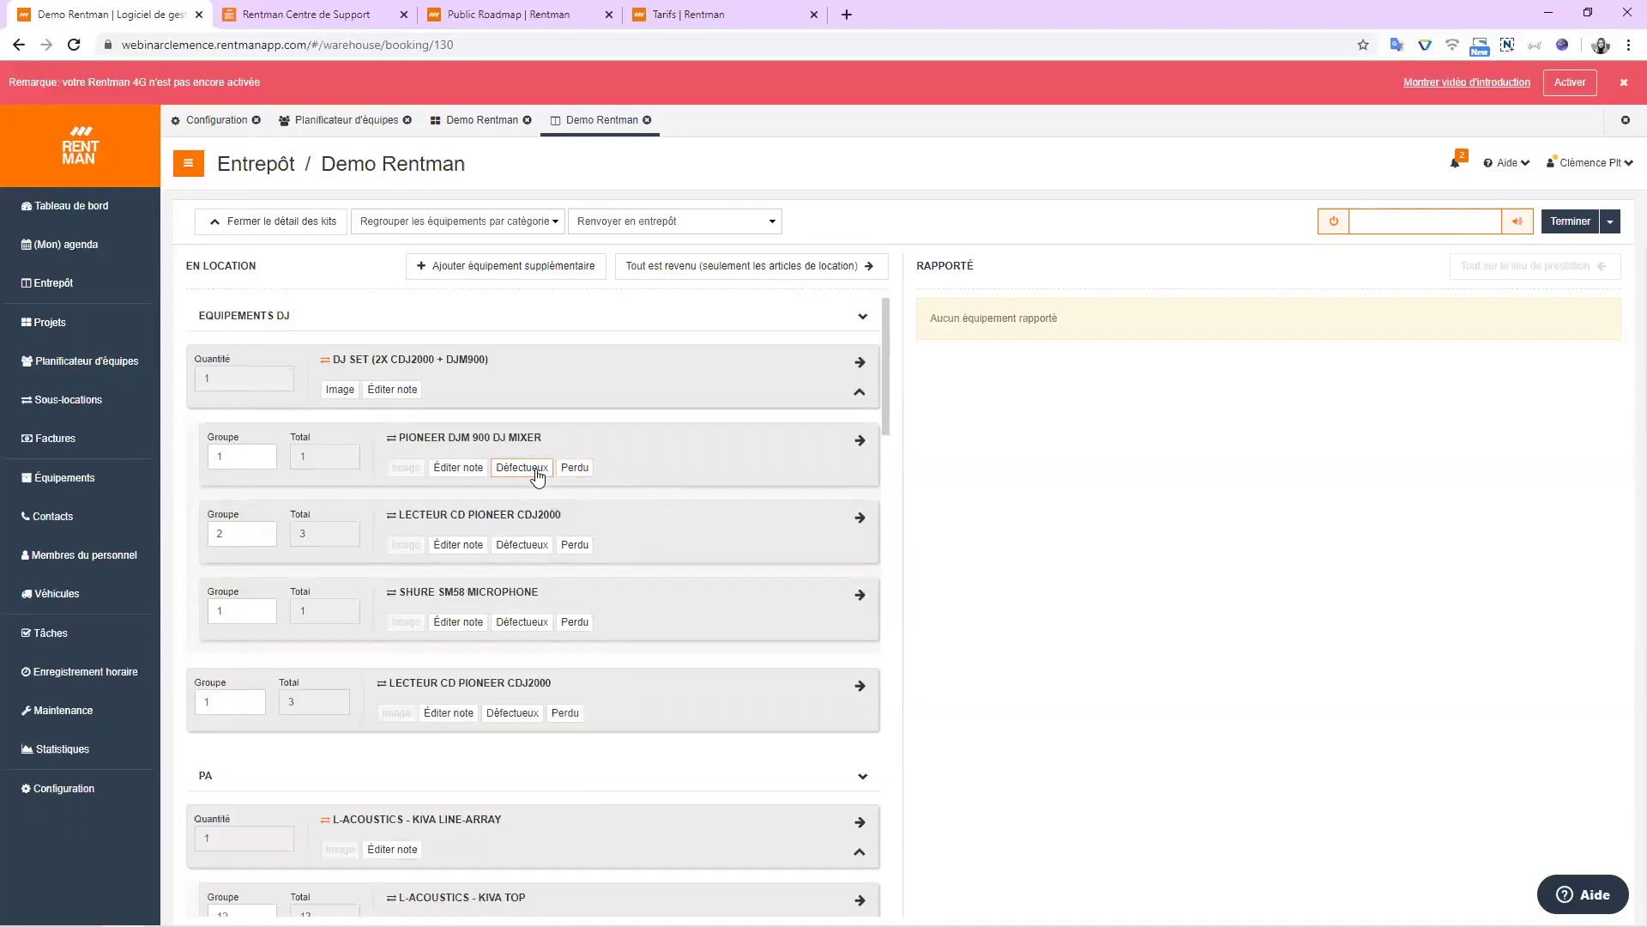
# Report Pioneer DJM 900 serial DJ2346312 defective and unusable with remark 'test', not charged to client.
pyautogui.click(536, 468)
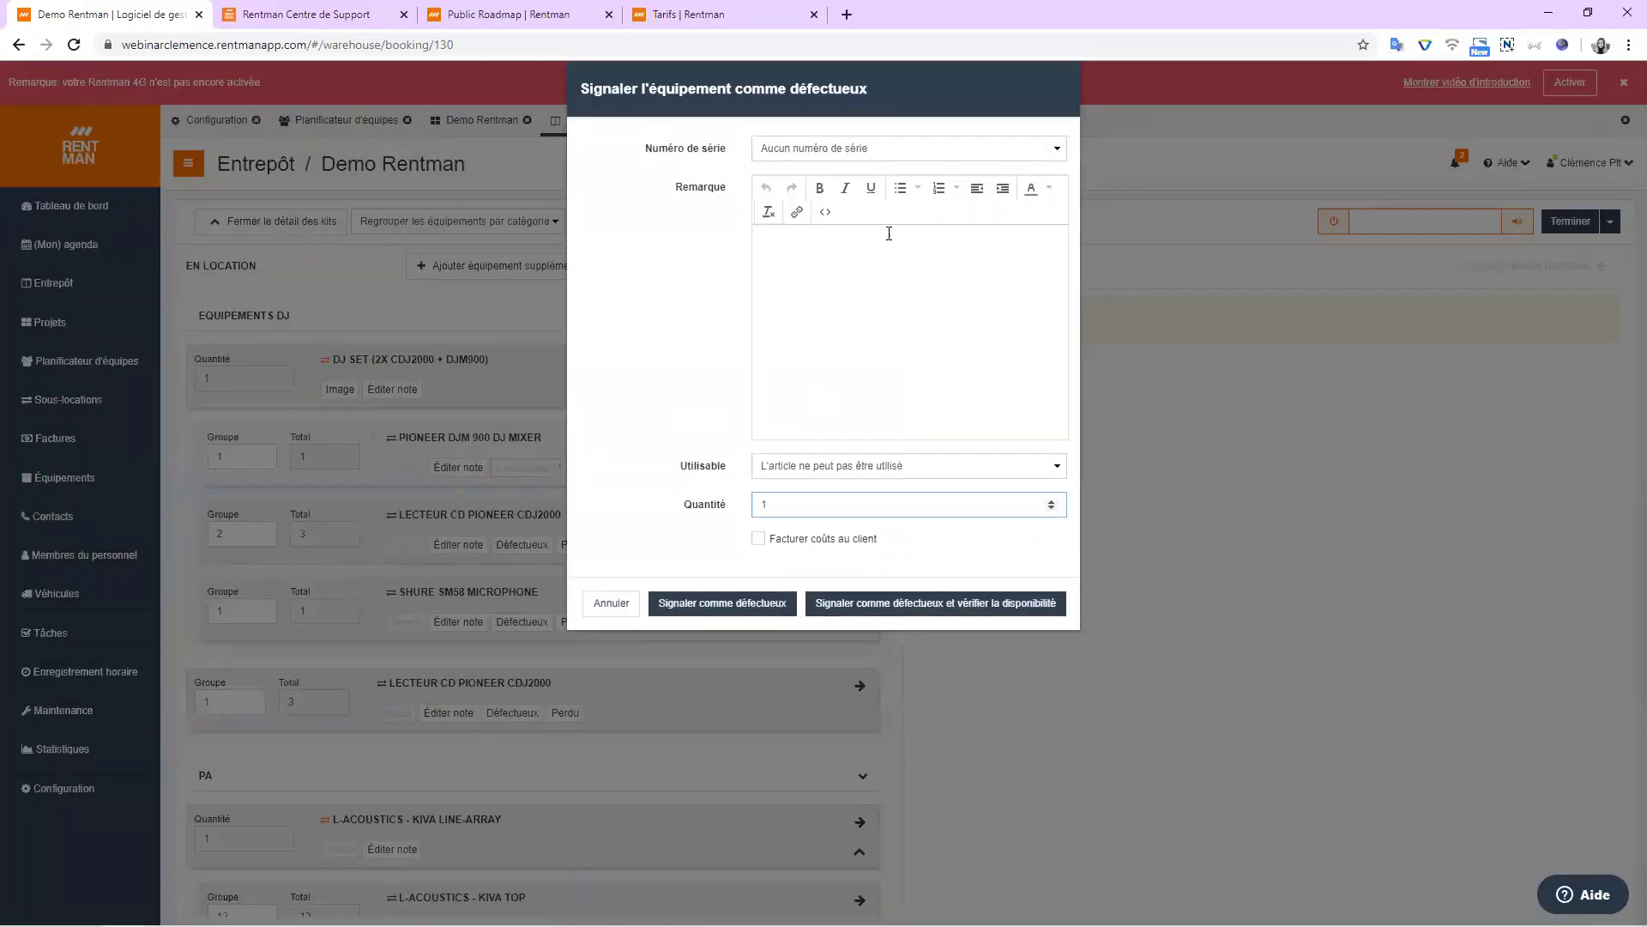
pyautogui.click(875, 149)
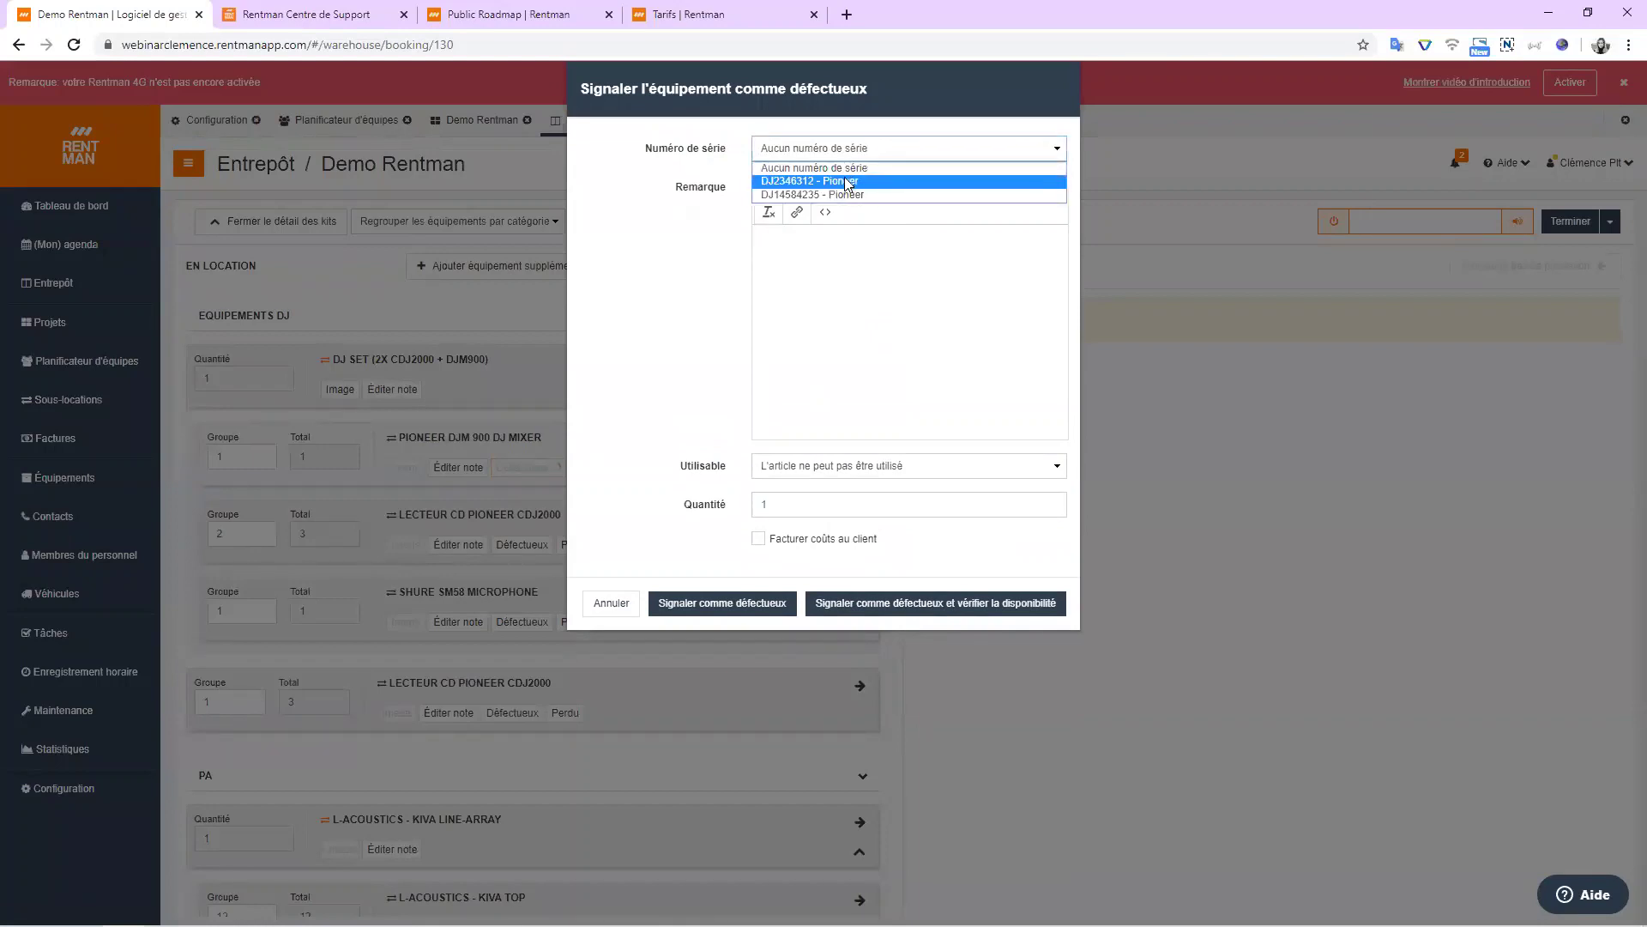
pyautogui.click(847, 181)
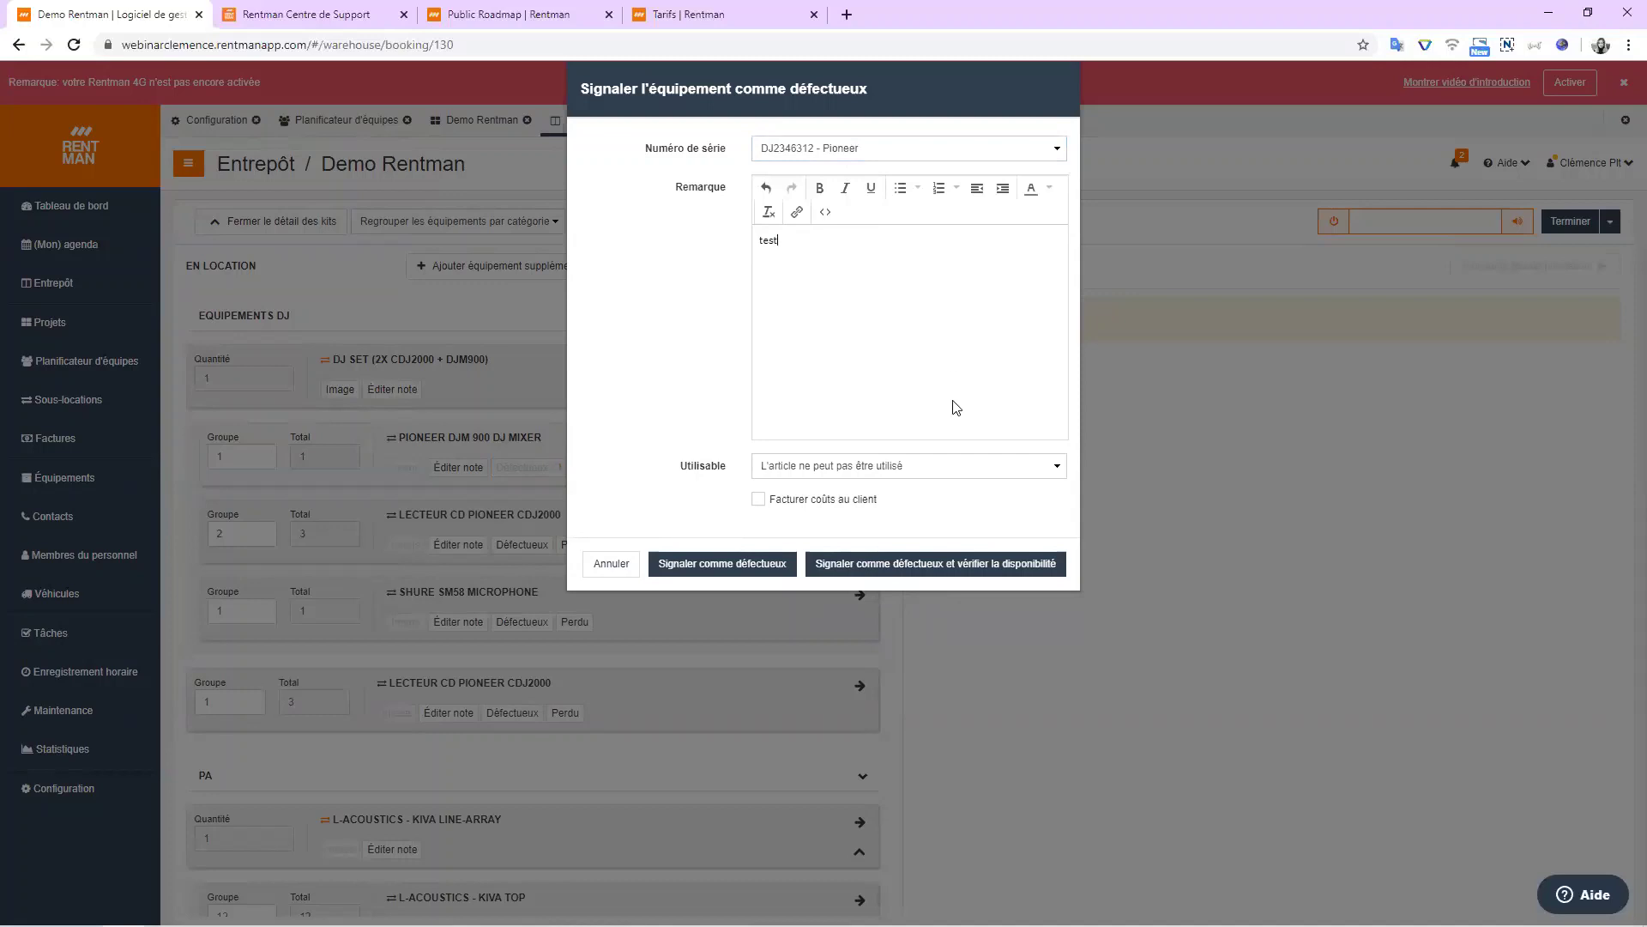
pyautogui.click(758, 499)
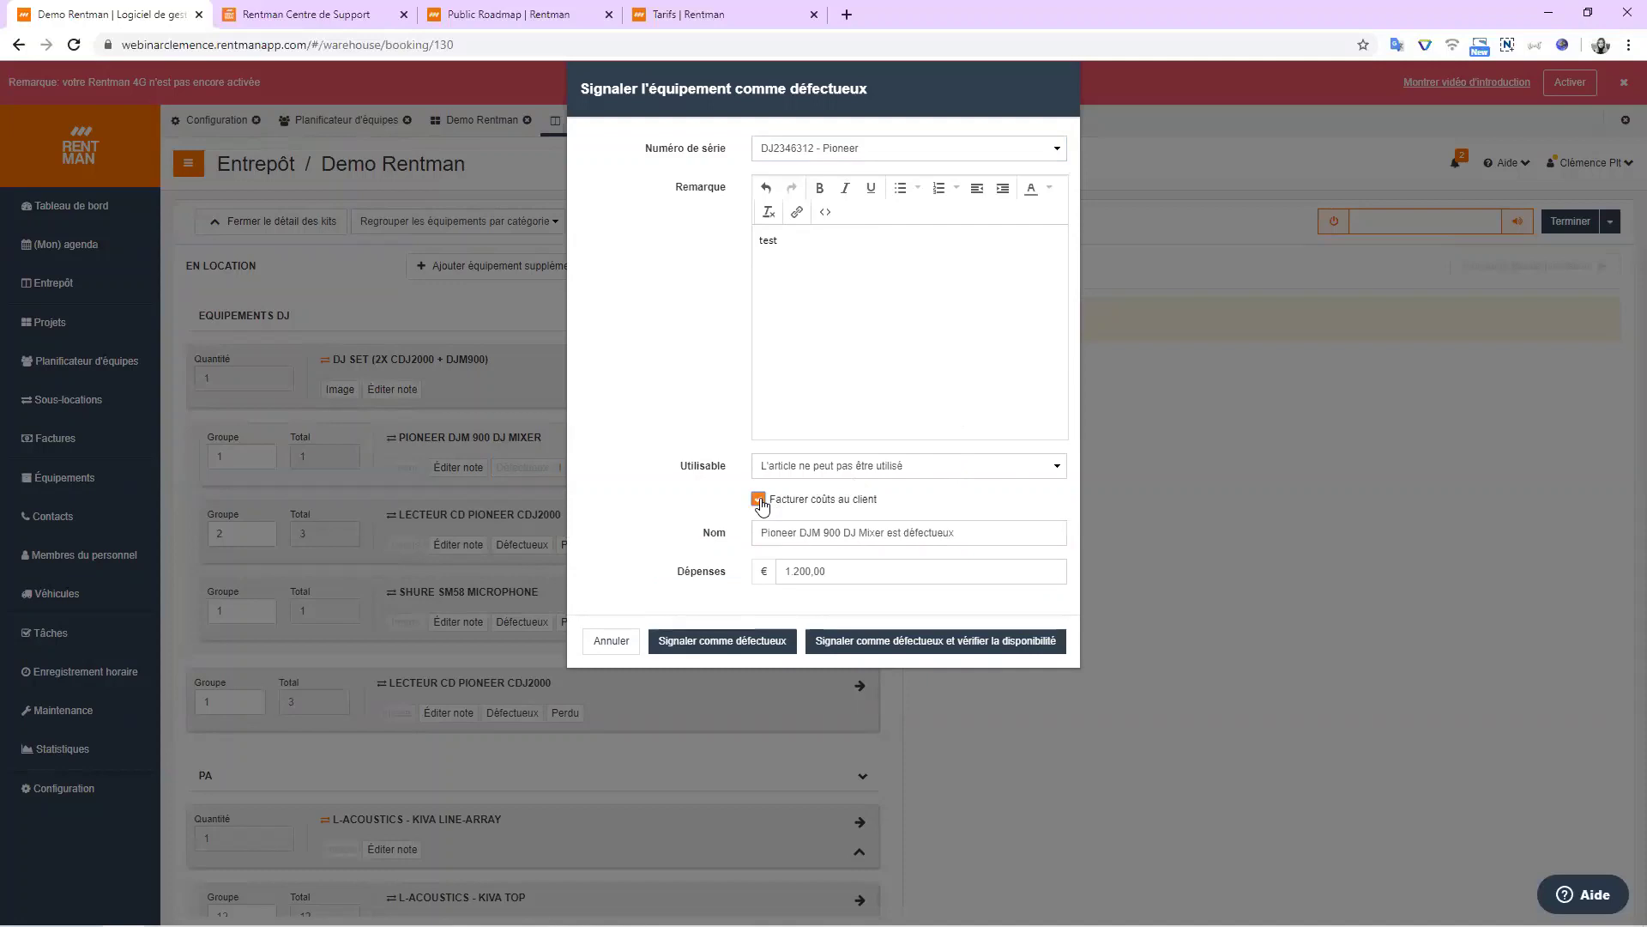
pyautogui.click(759, 500)
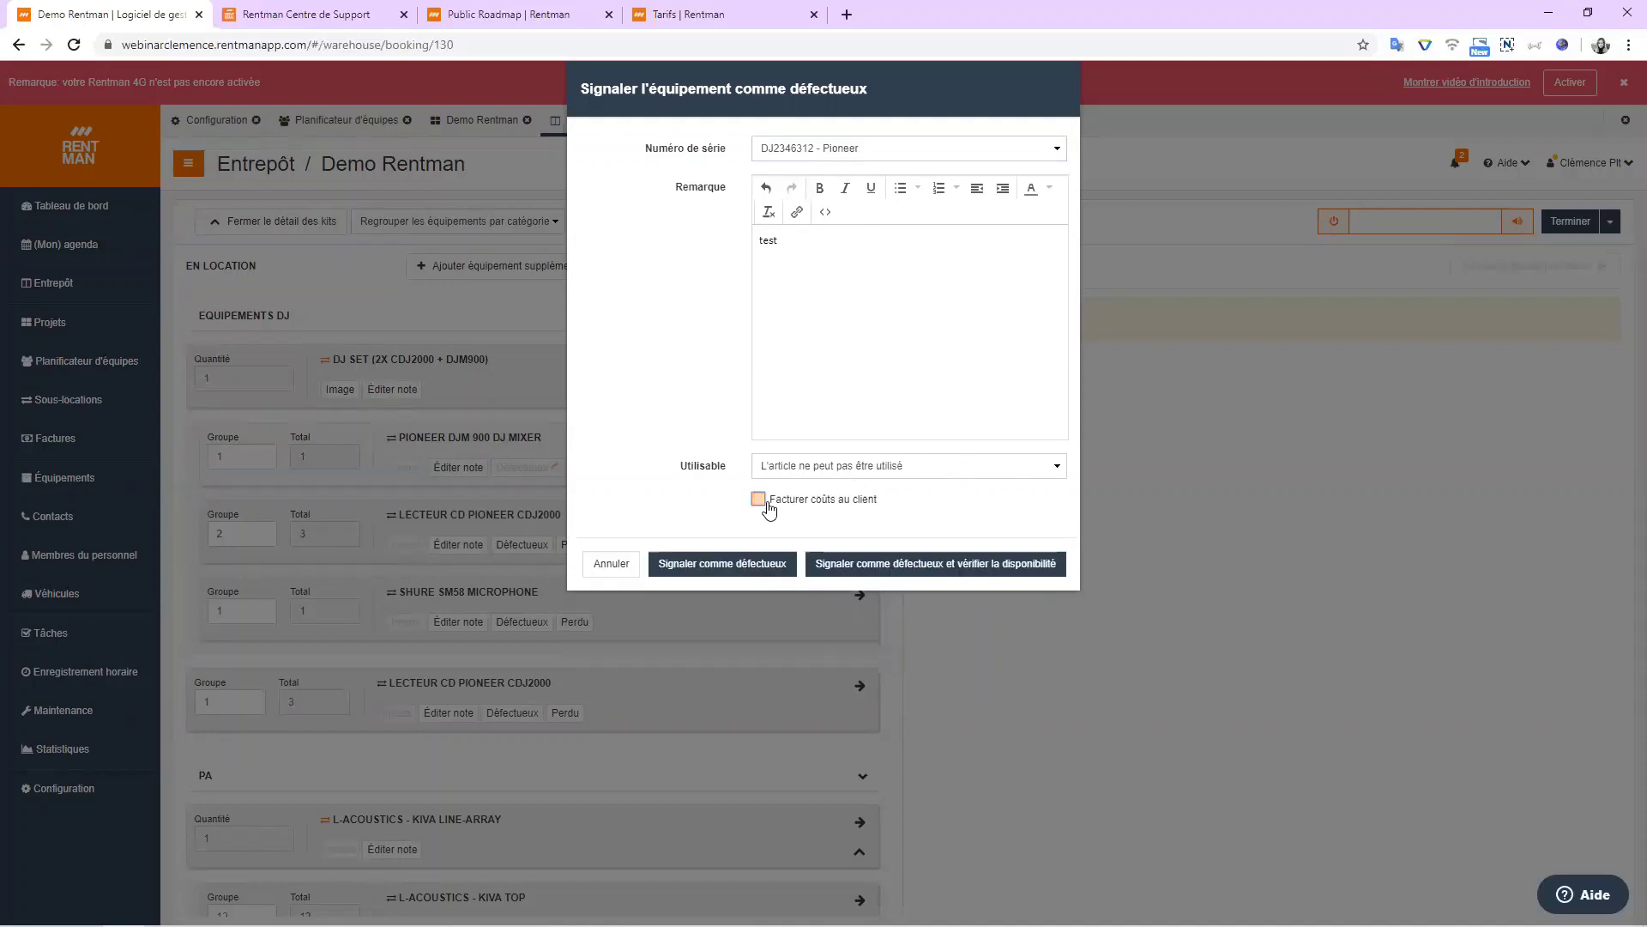
pyautogui.click(846, 471)
pyautogui.click(842, 465)
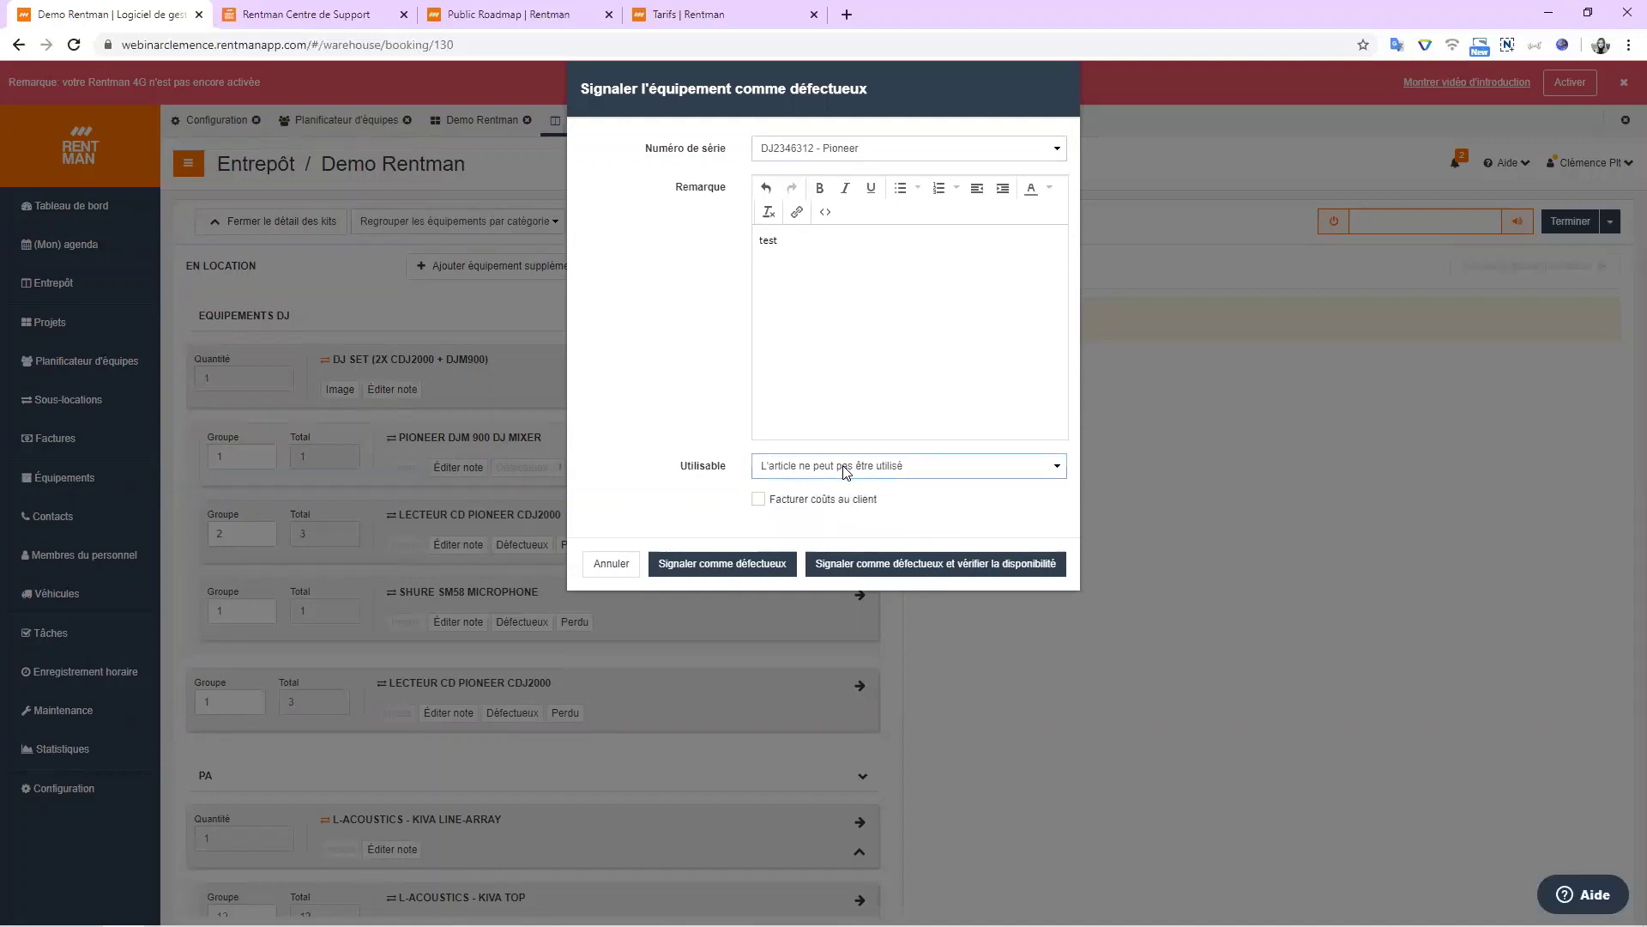
pyautogui.click(769, 564)
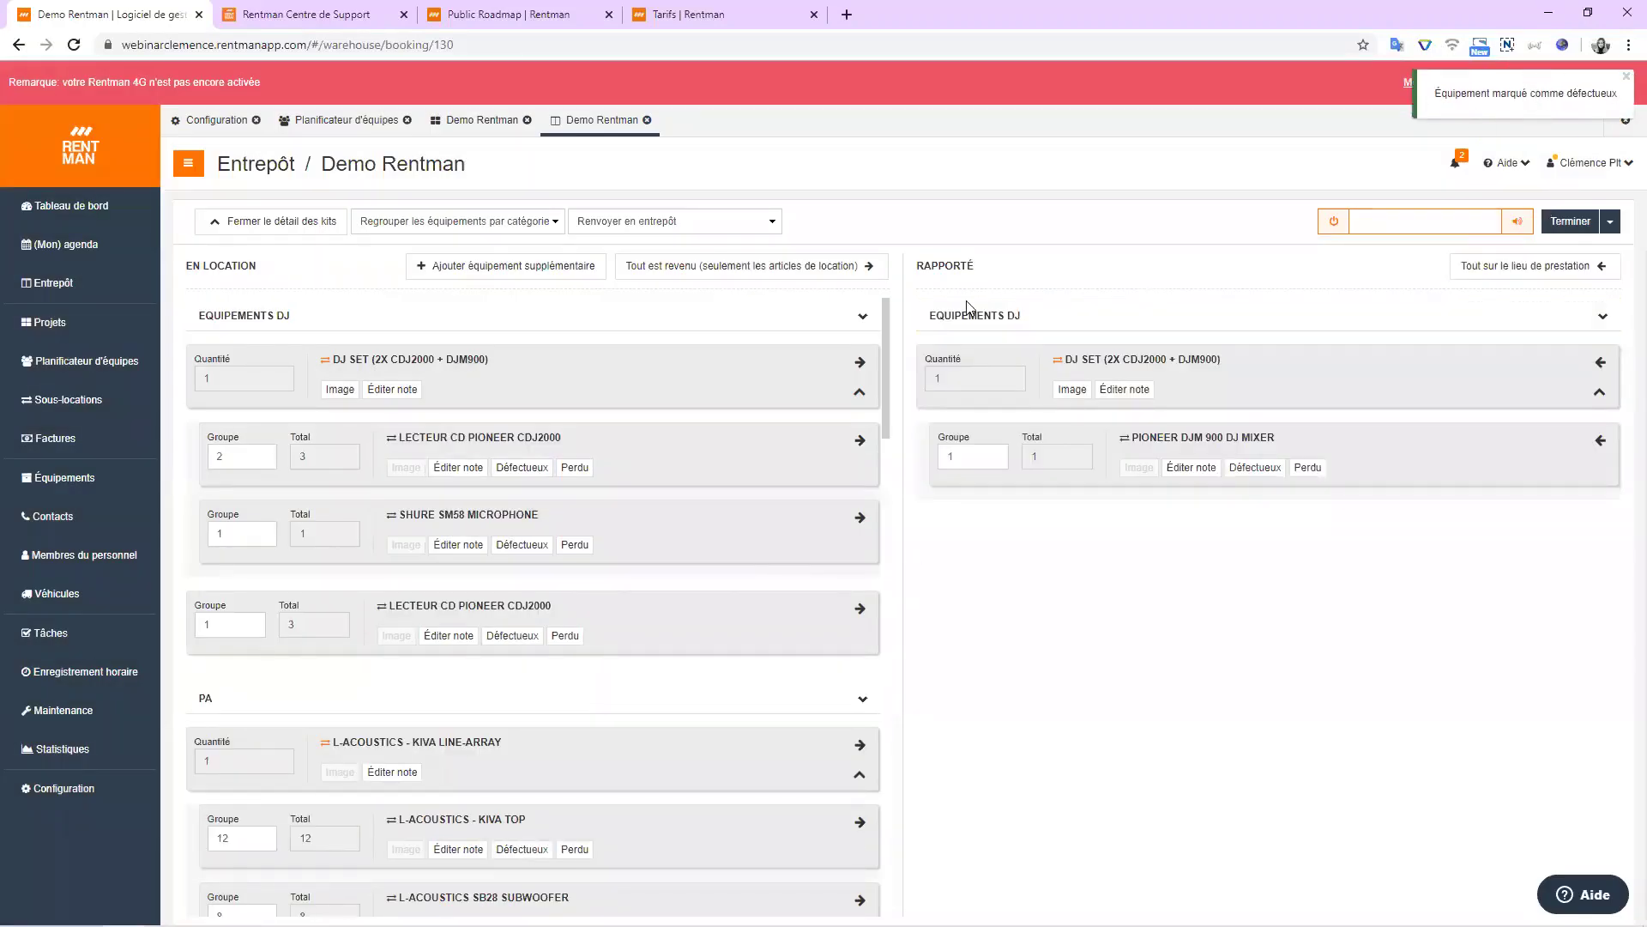
pyautogui.click(79, 724)
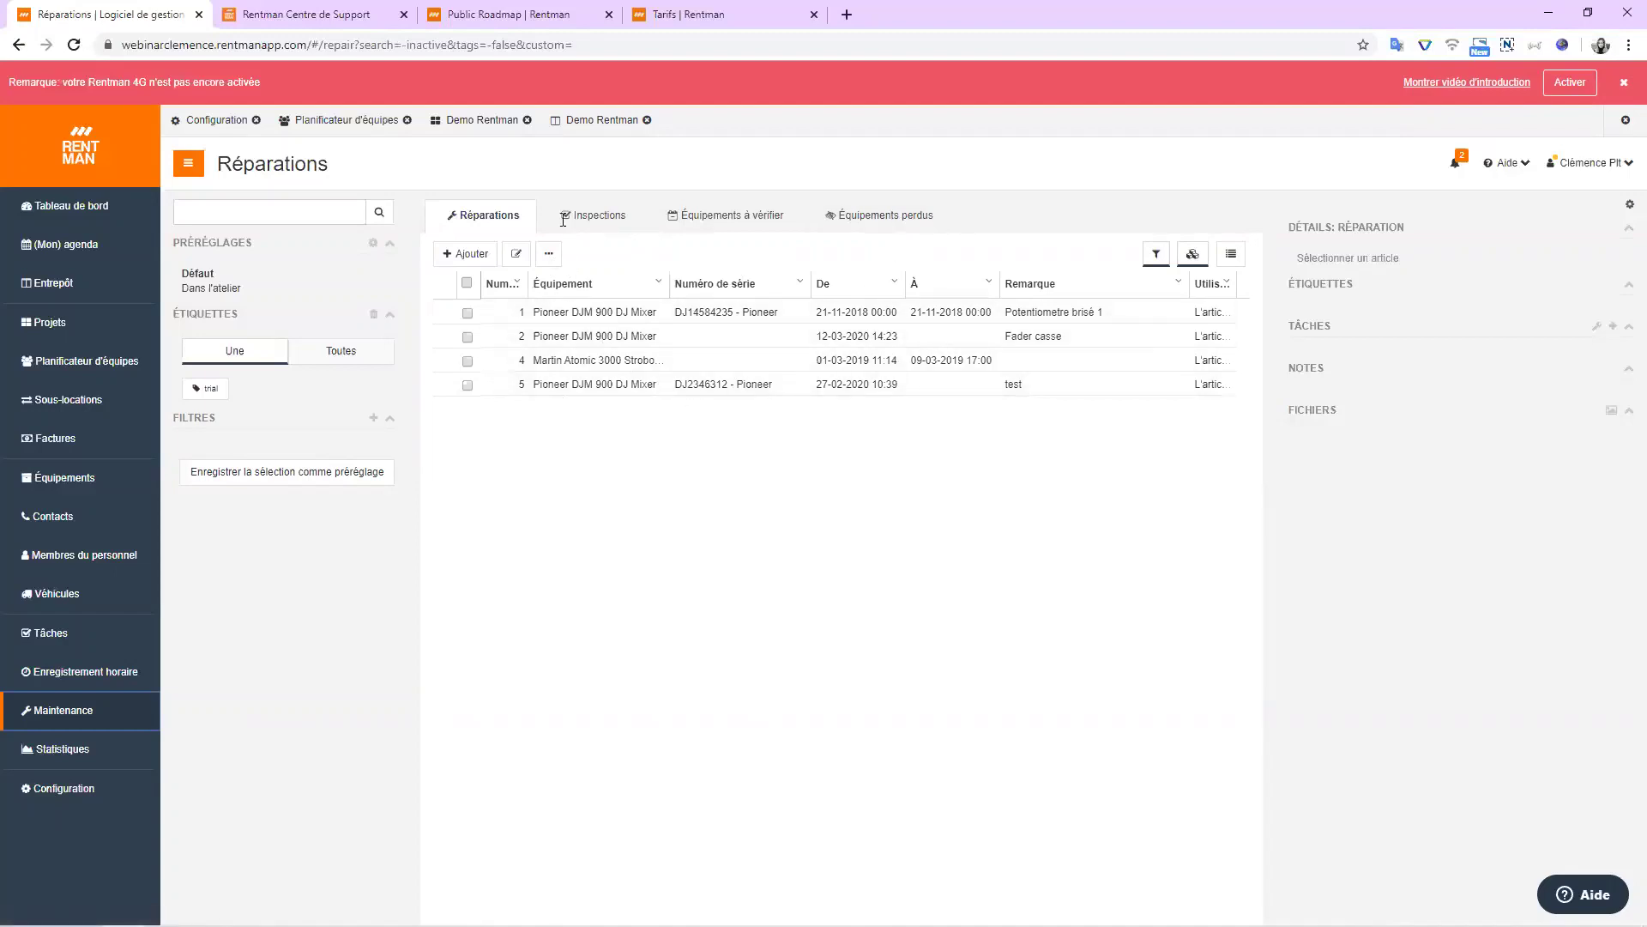
pyautogui.click(580, 129)
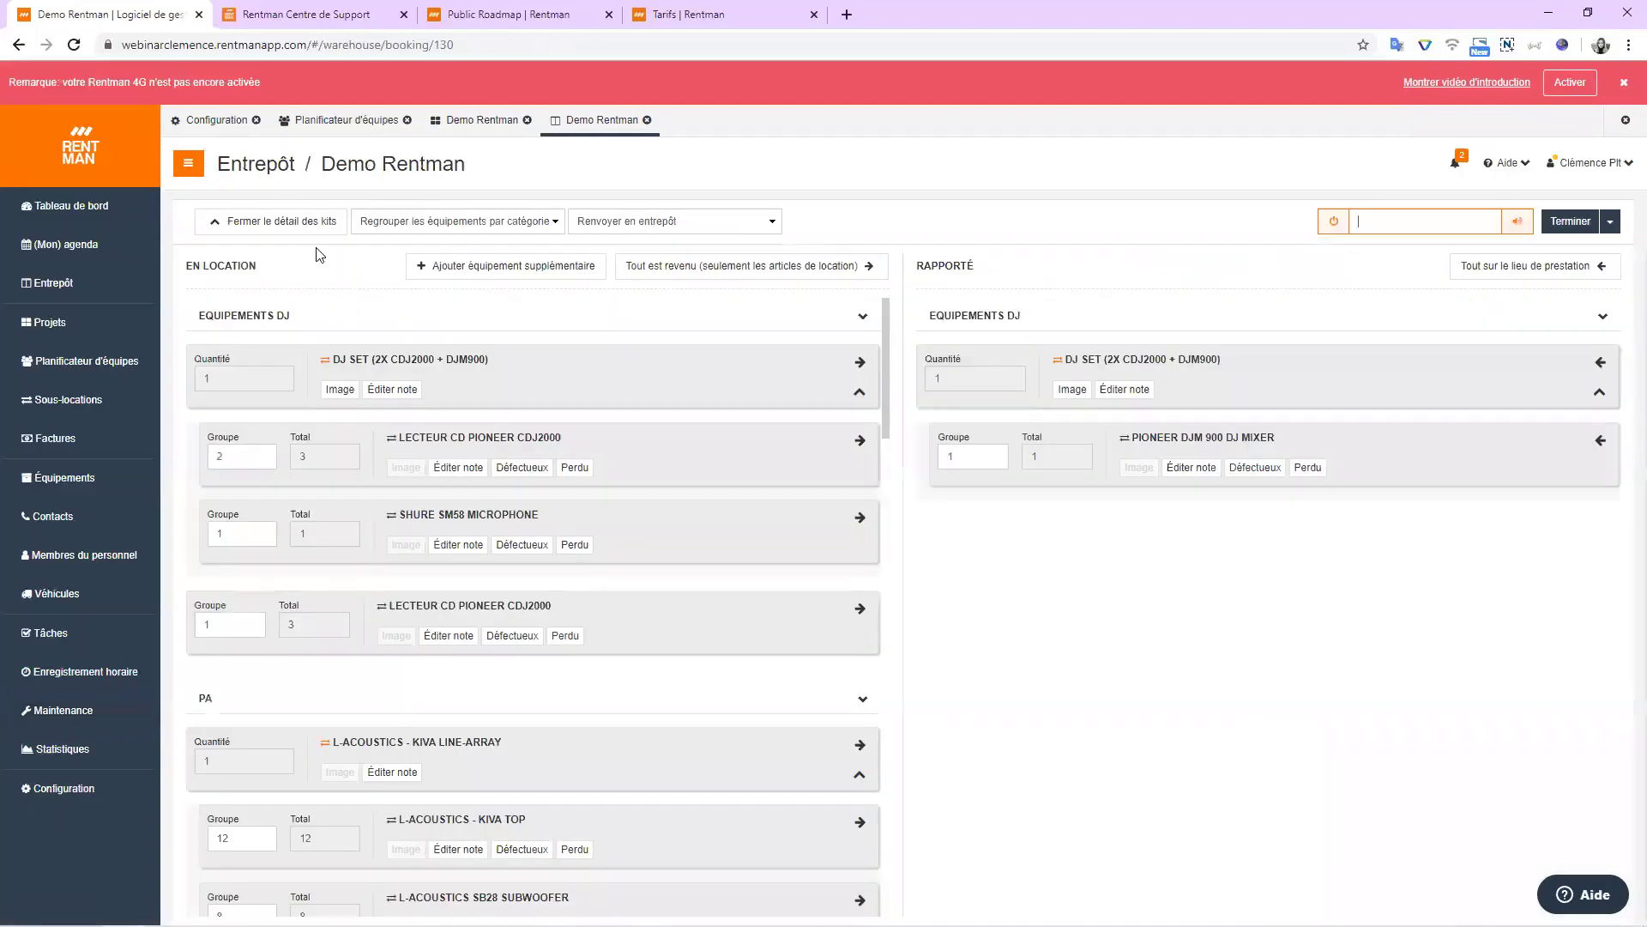
# Mark all rental equipment as returned and set the GAFFA TAPE 50MM BLANC group to 1.
pyautogui.click(775, 269)
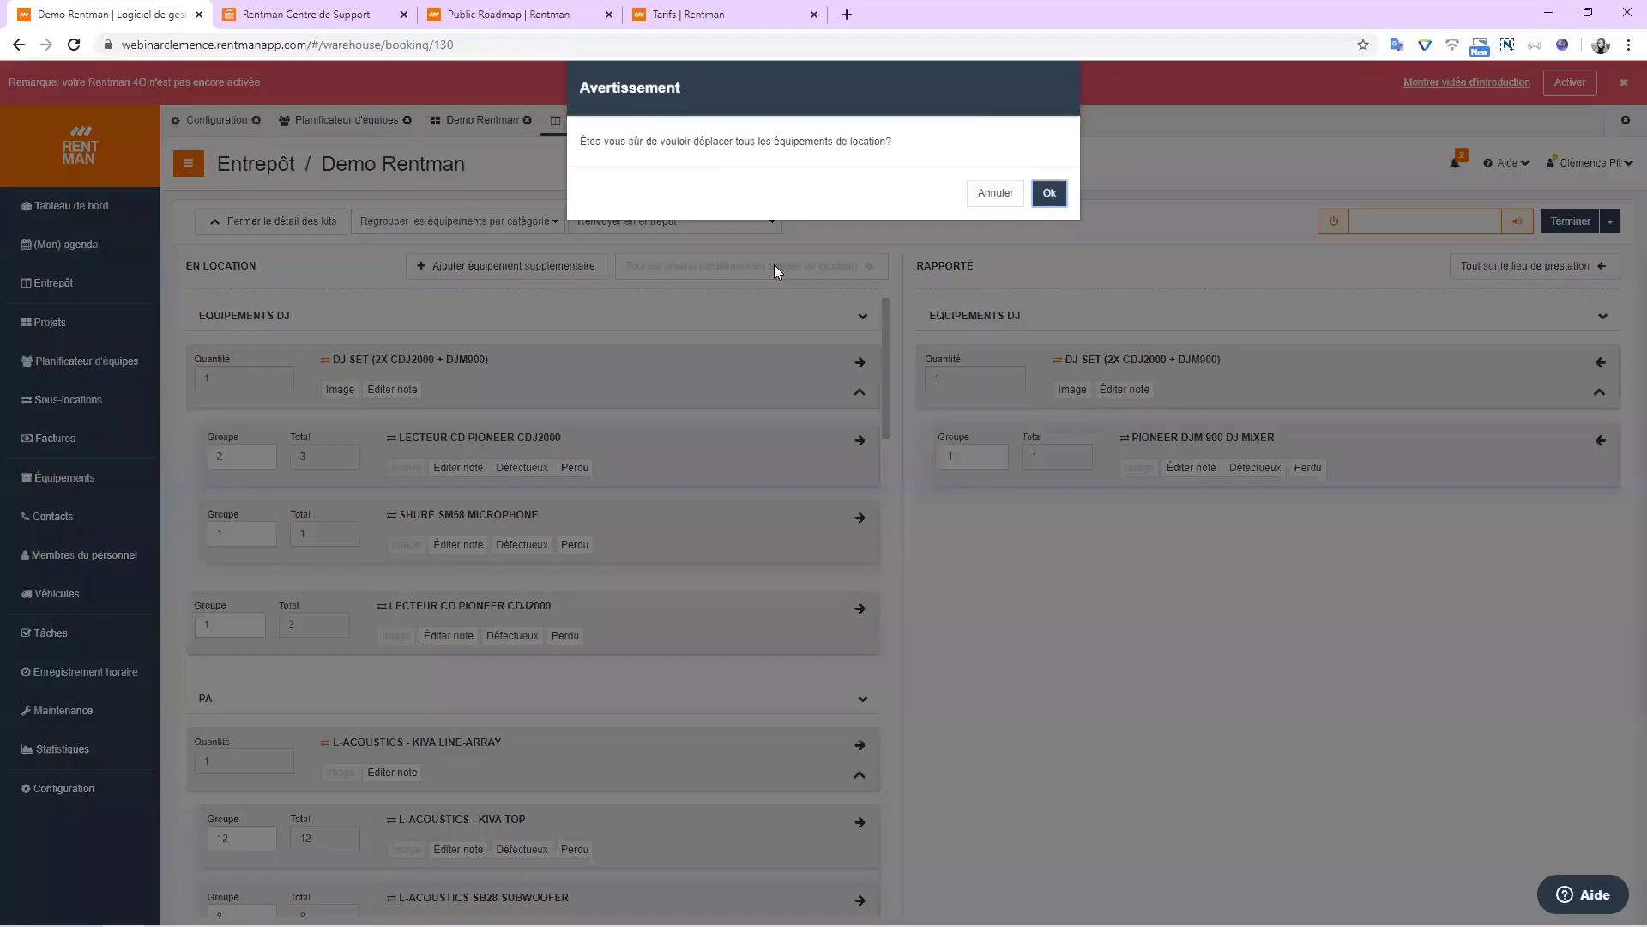
pyautogui.click(1050, 195)
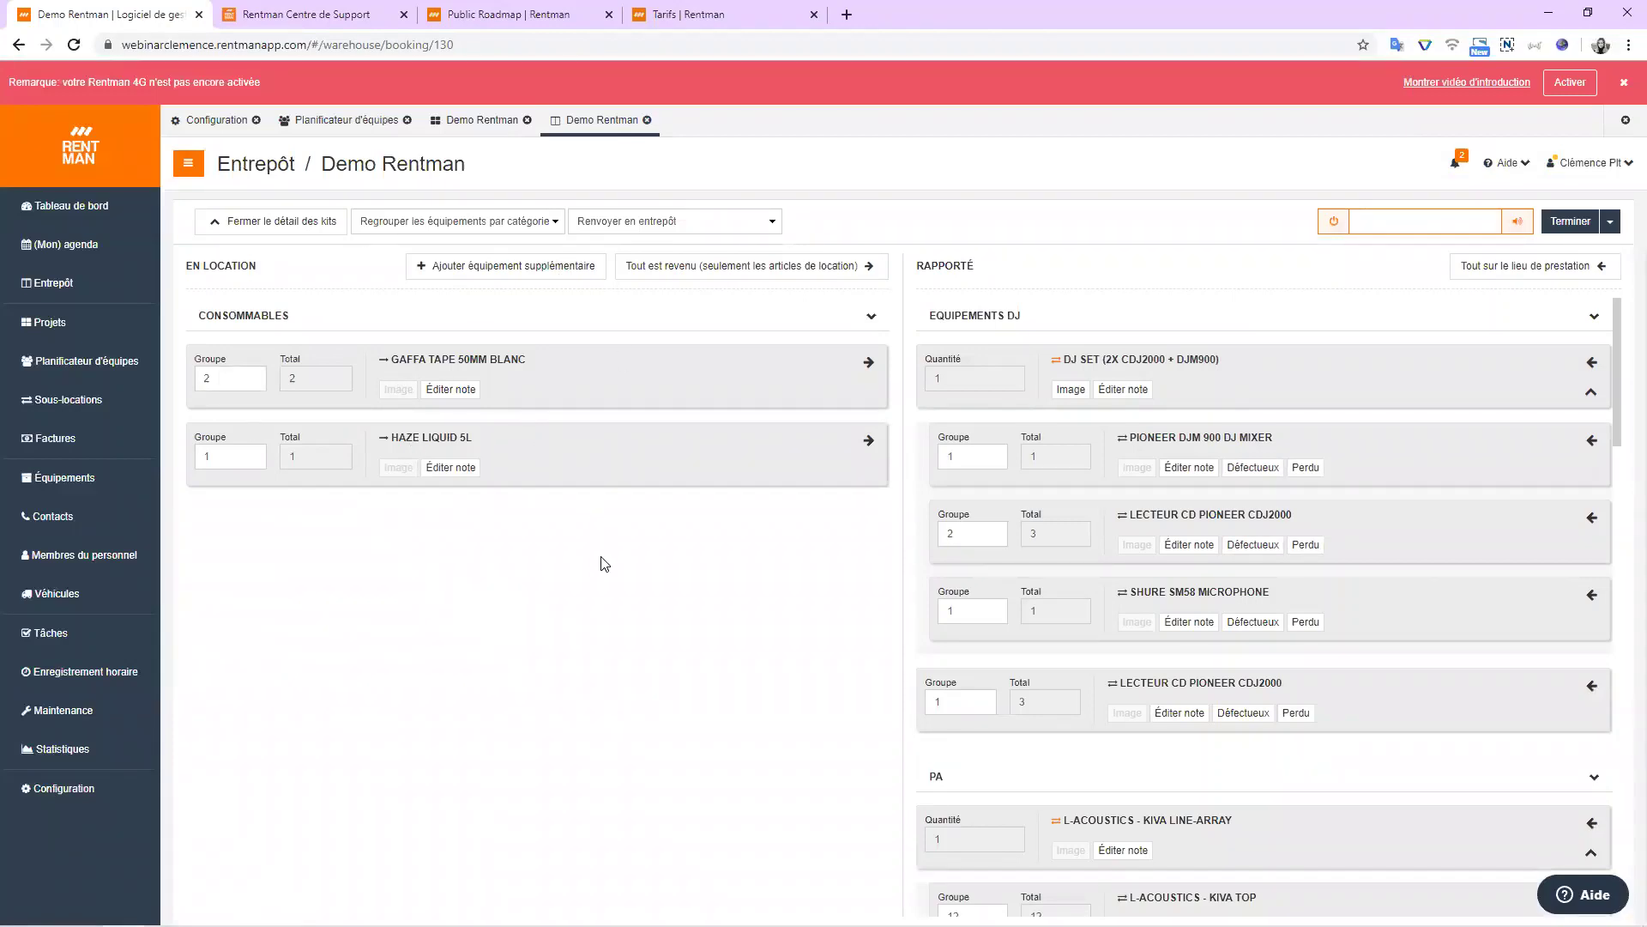
pyautogui.doubleClick(226, 393)
pyautogui.click(669, 469)
# Finish the Demo Rentman return booking and reopen the Demo Rentman project's general details.
pyautogui.click(1566, 225)
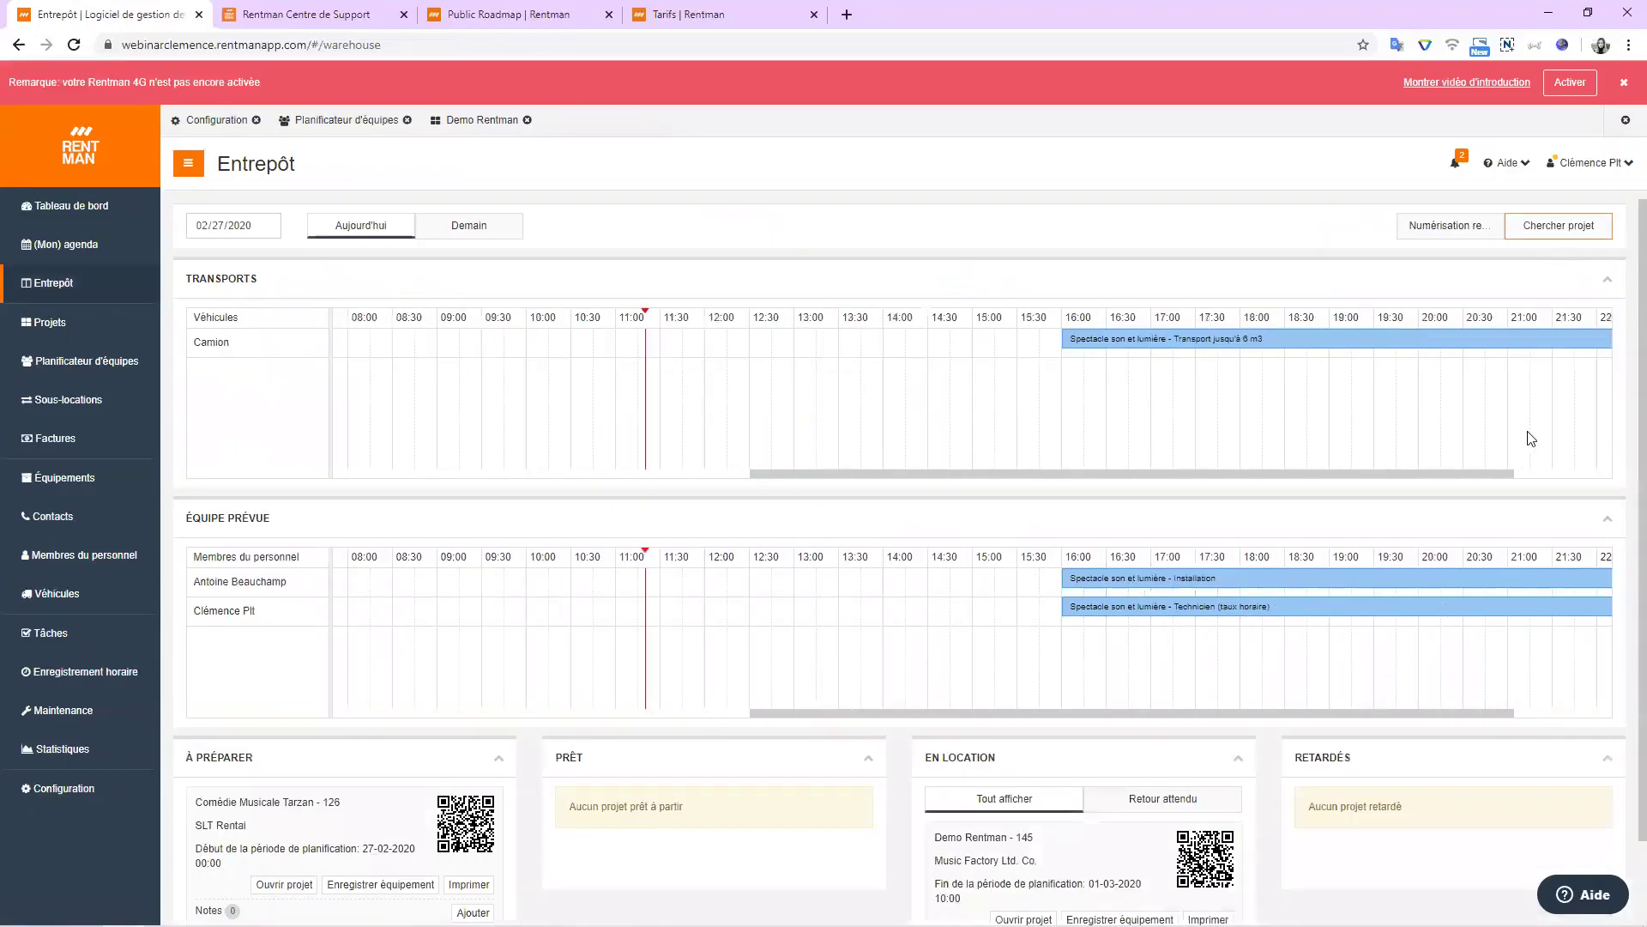
pyautogui.scroll(-1, 1527, 438)
pyautogui.scroll(1, 1527, 442)
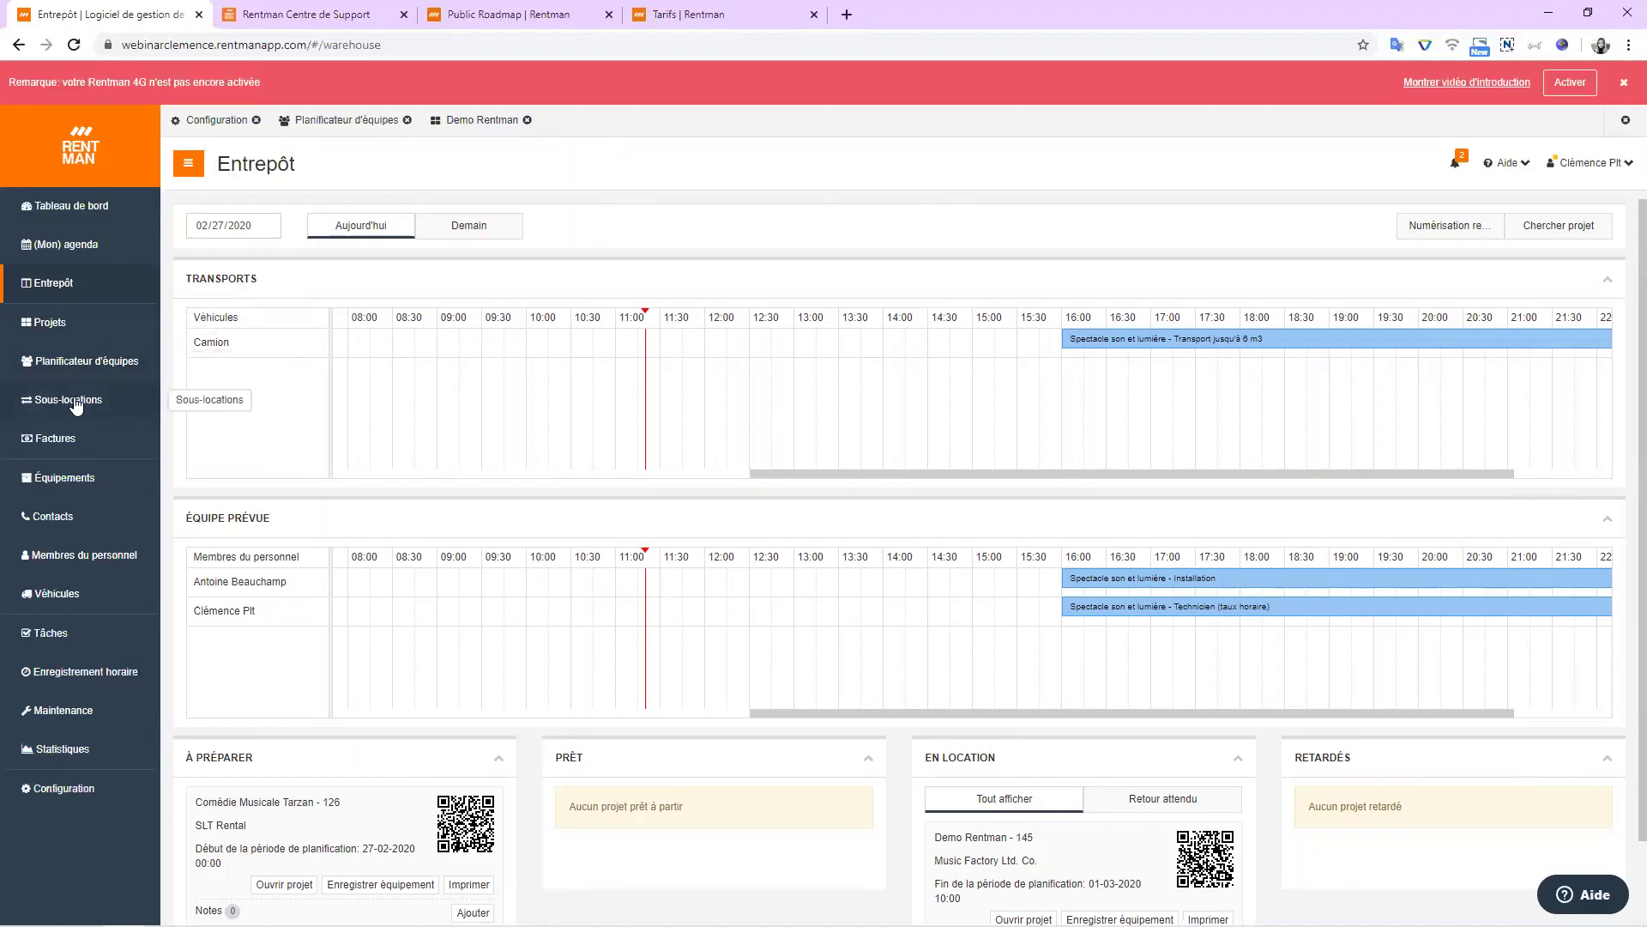
pyautogui.click(462, 122)
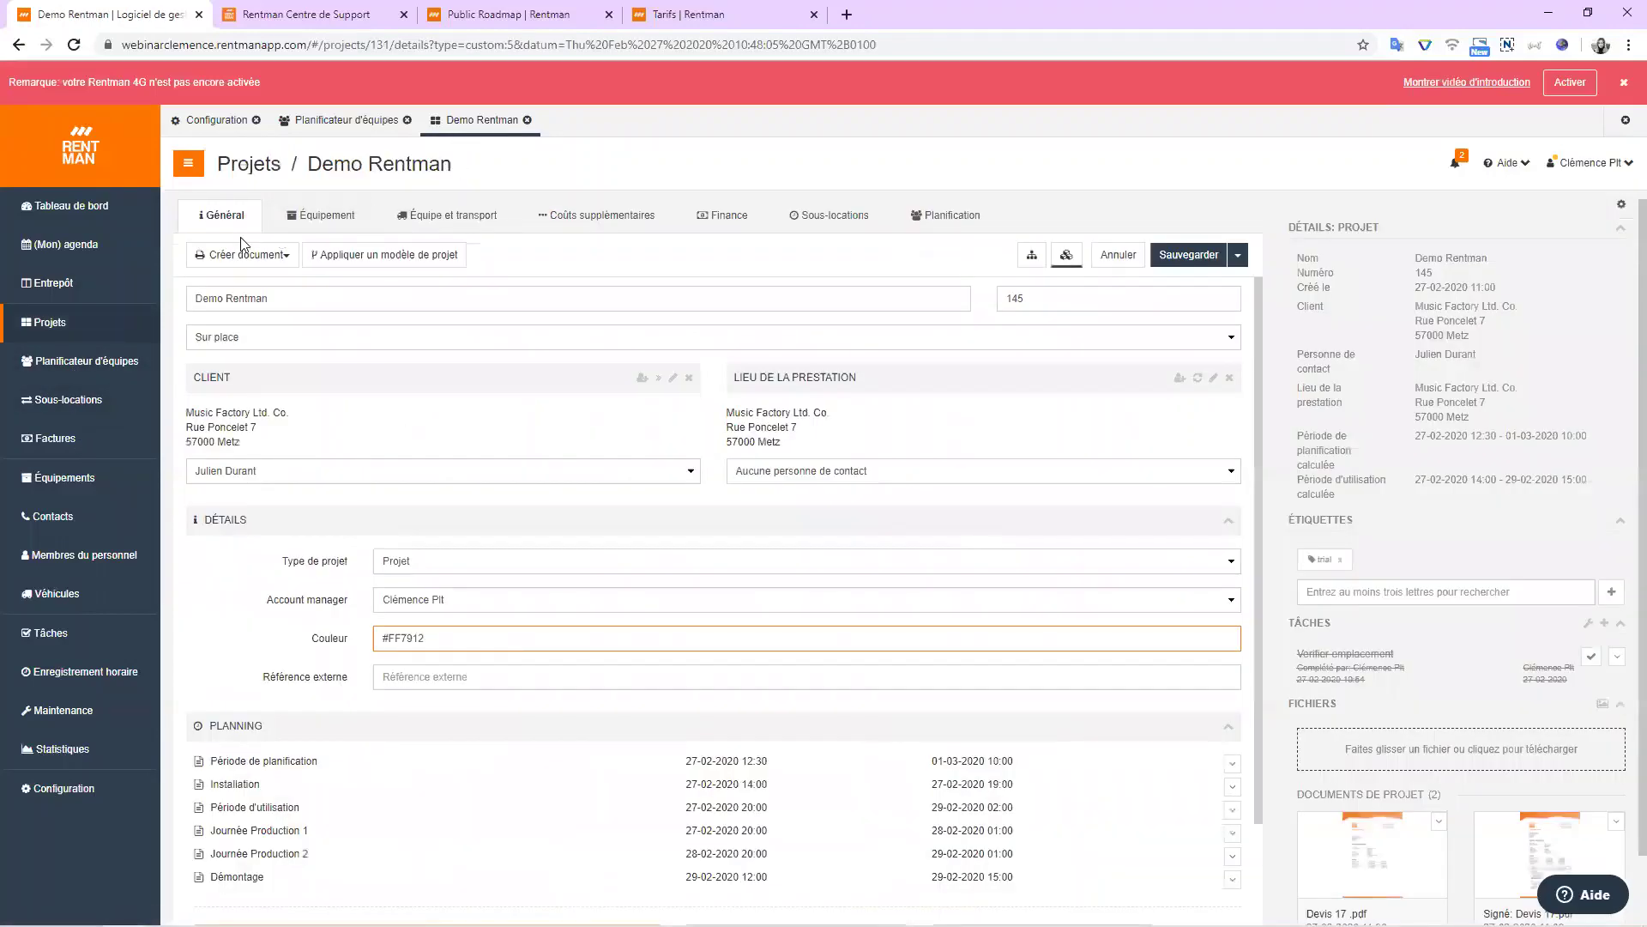
# Check the Demo Rentman Finance figures, then open the Factures list with two February invoices.
pyautogui.click(249, 255)
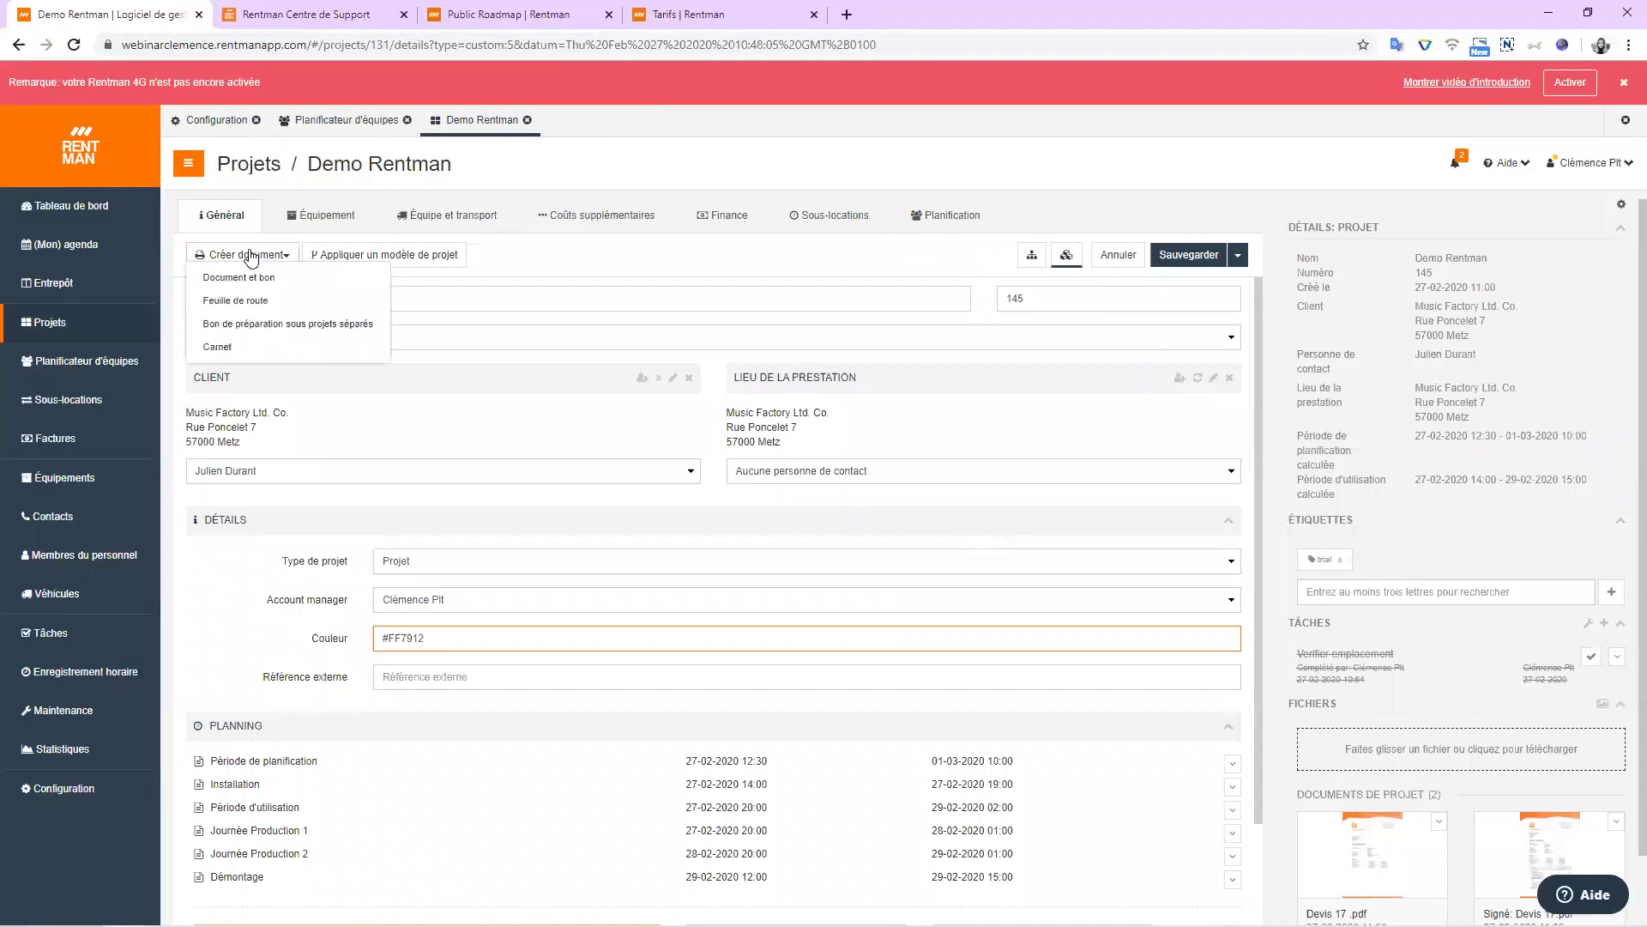
pyautogui.click(721, 218)
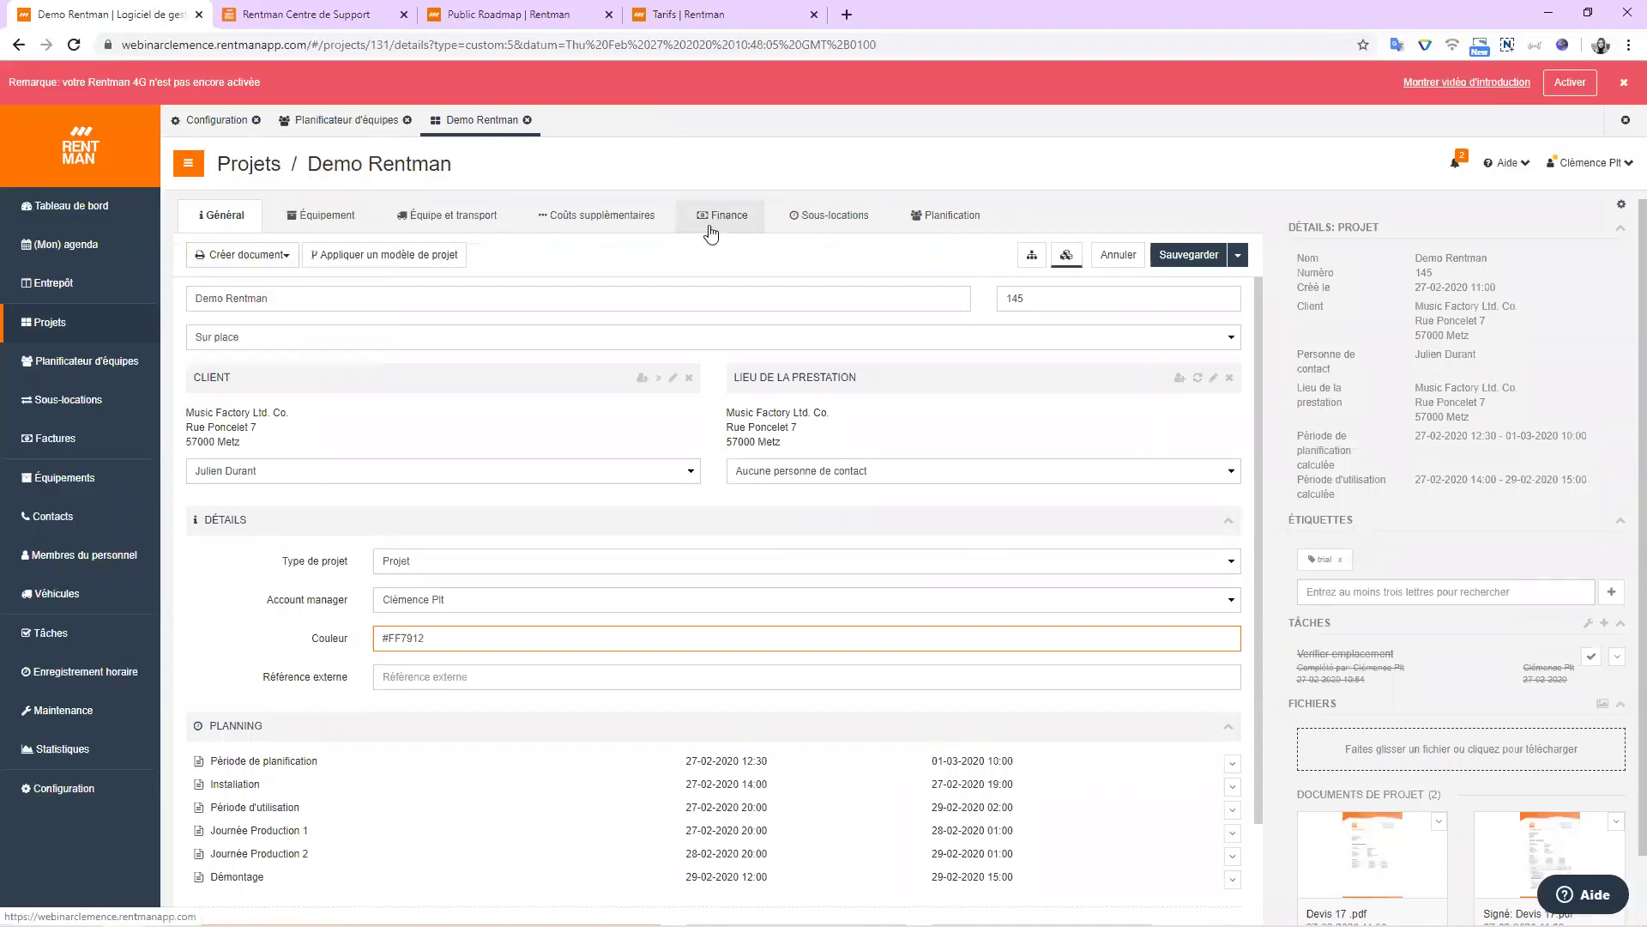
pyautogui.click(277, 253)
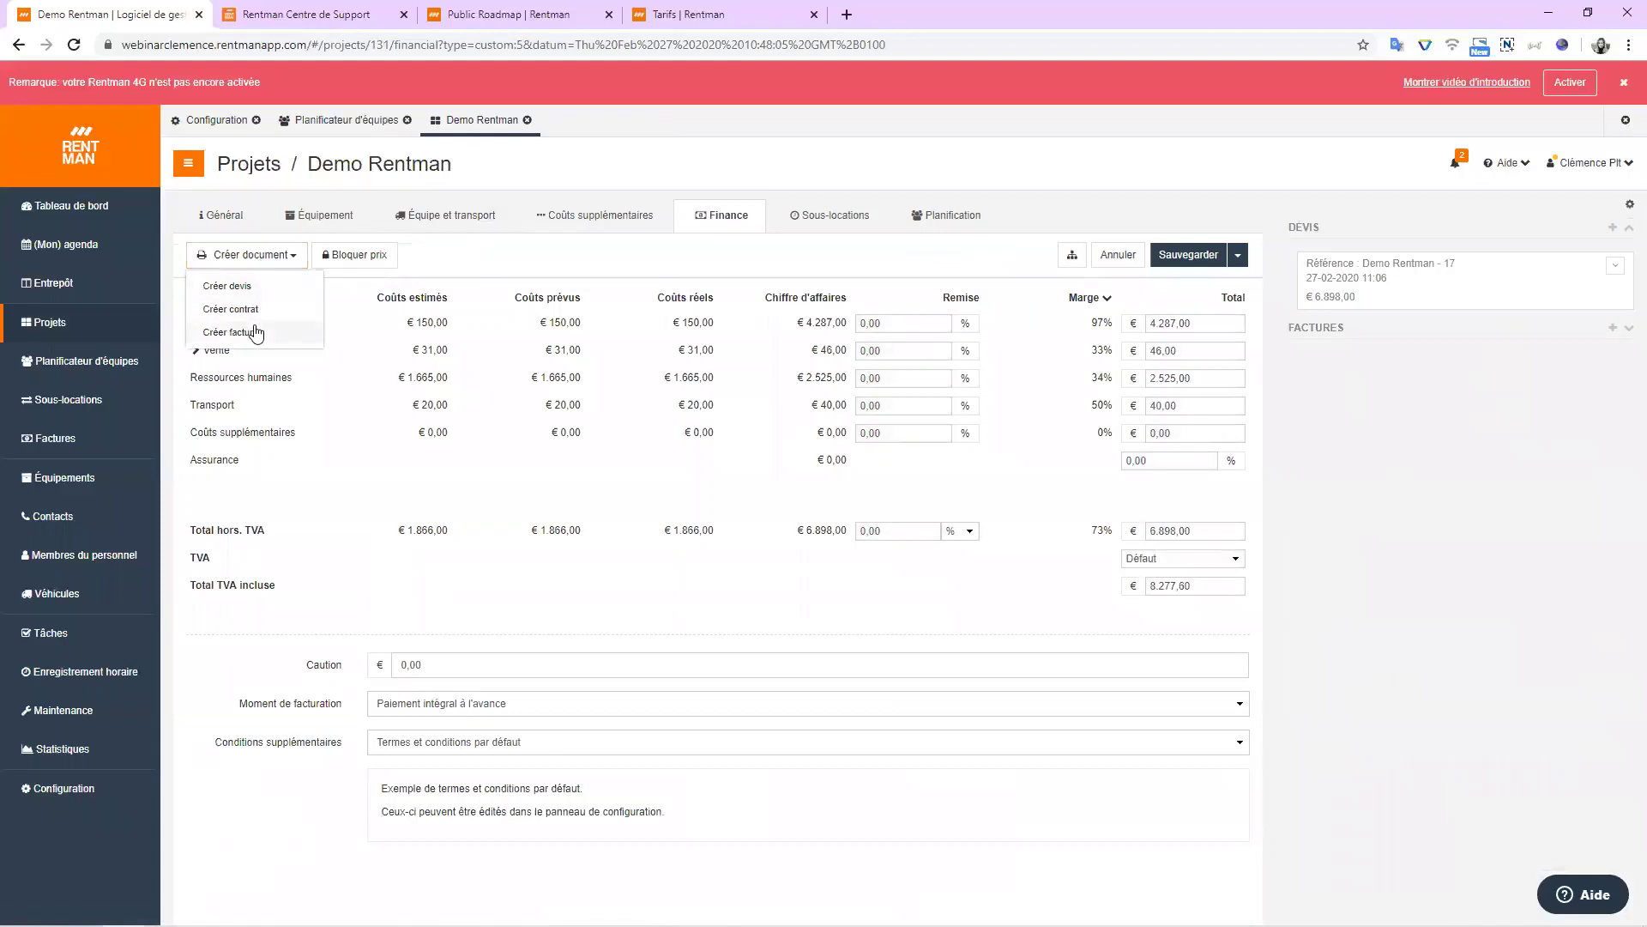
pyautogui.click(487, 272)
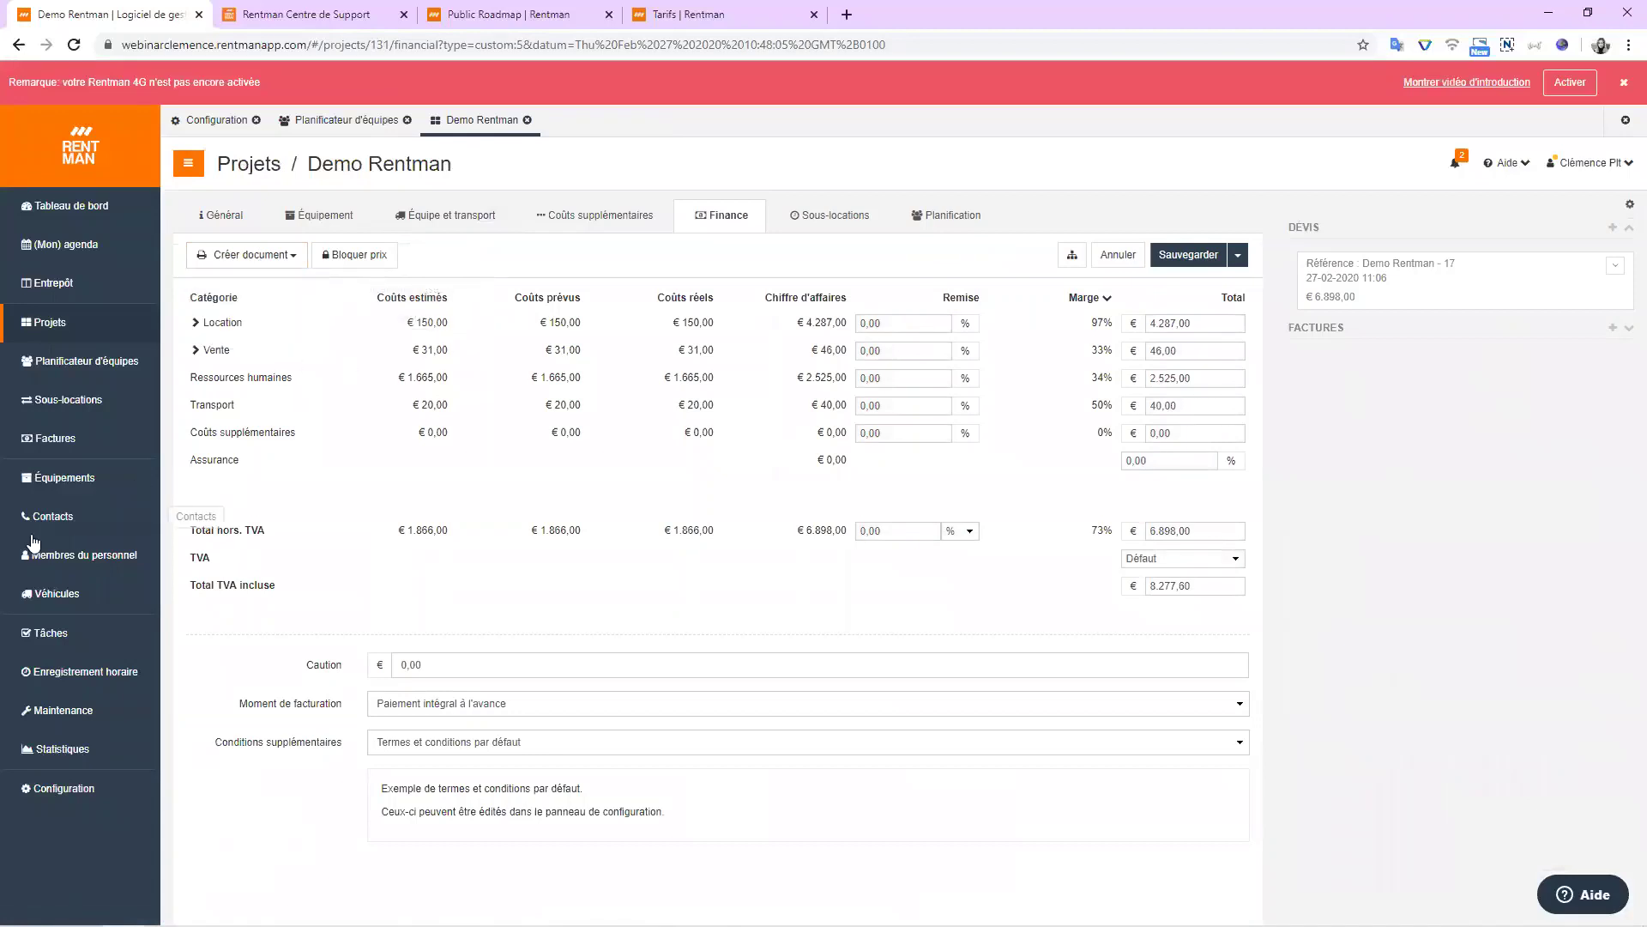
pyautogui.click(61, 448)
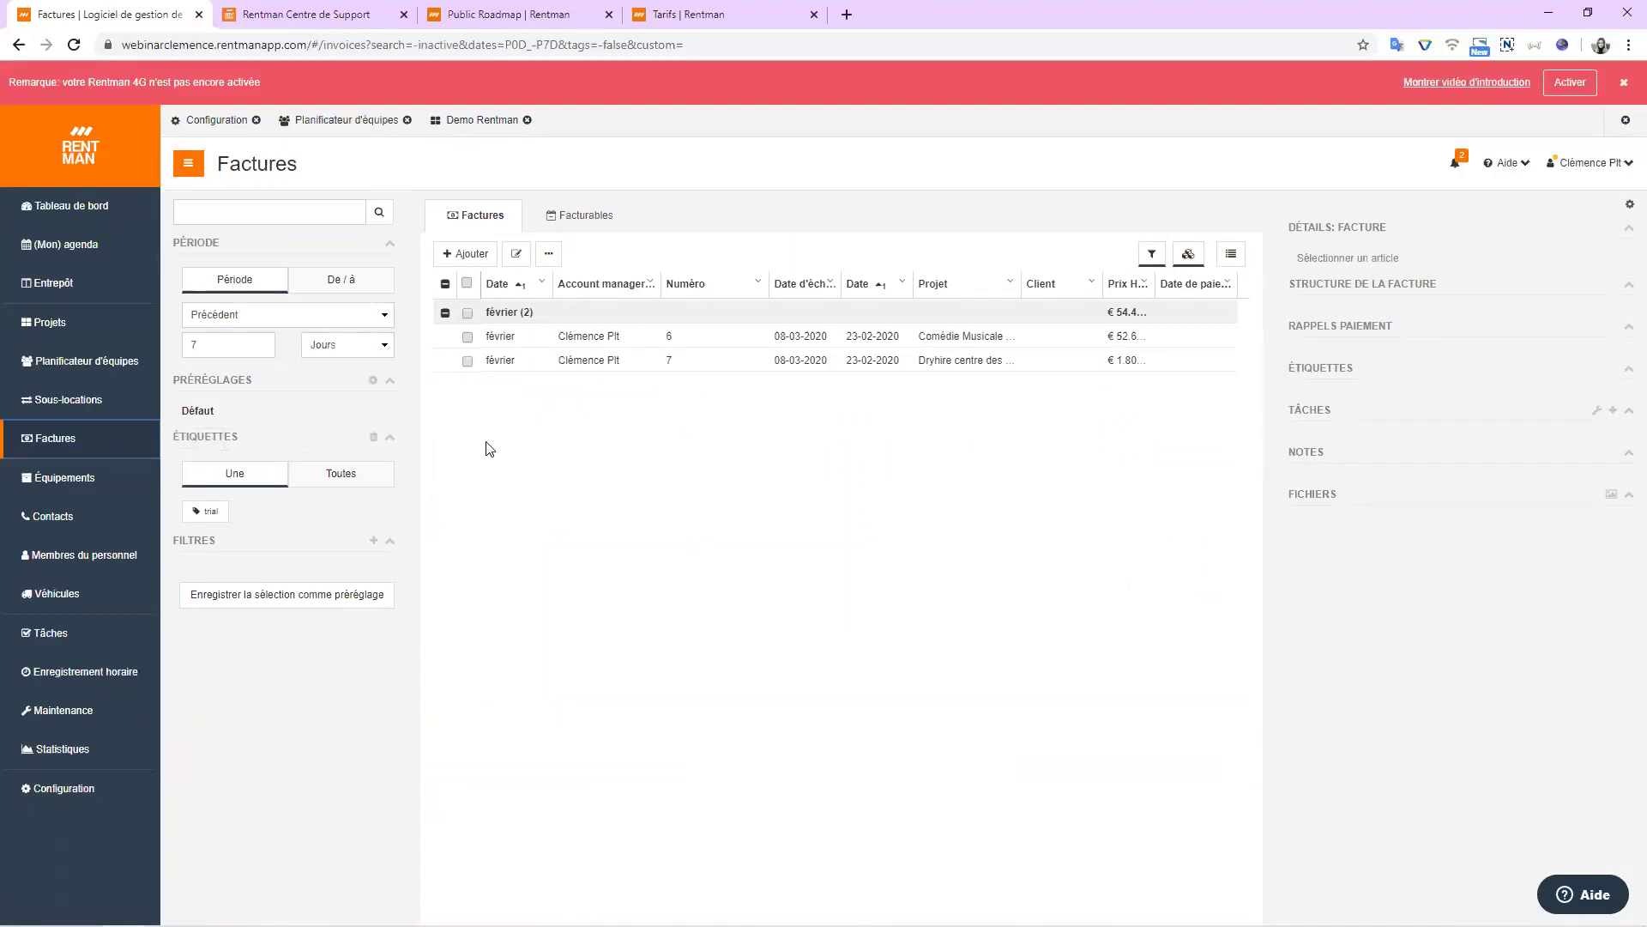
# Review projects awaiting invoicing, then start changing the first invoice's payment status.
pyautogui.click(571, 217)
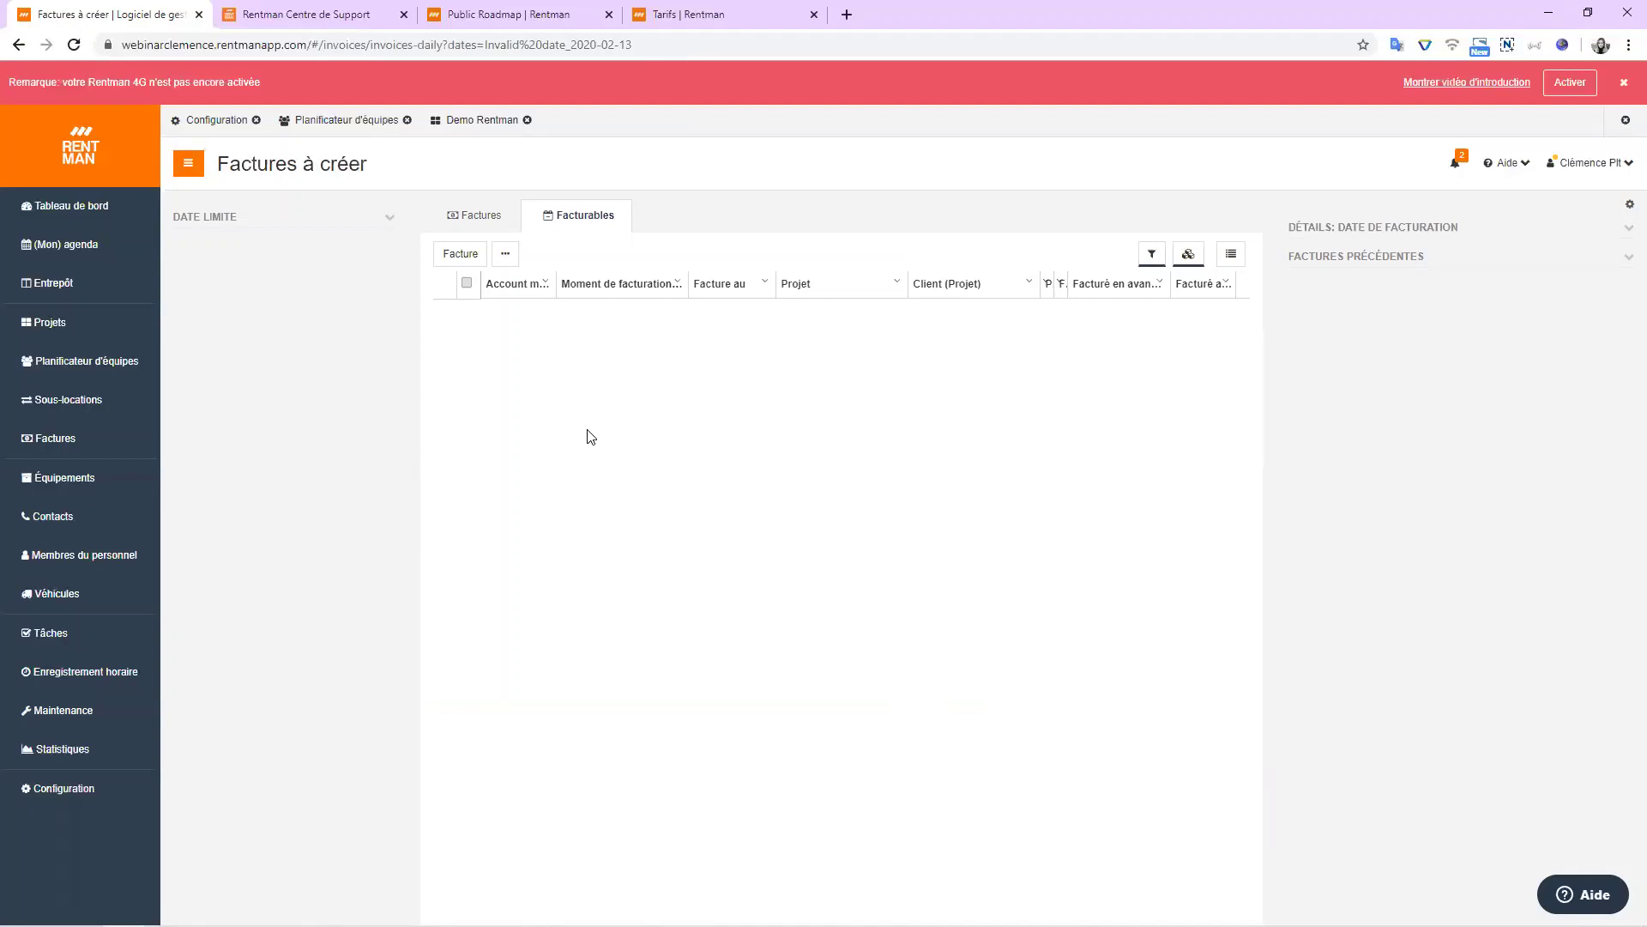
pyautogui.click(493, 220)
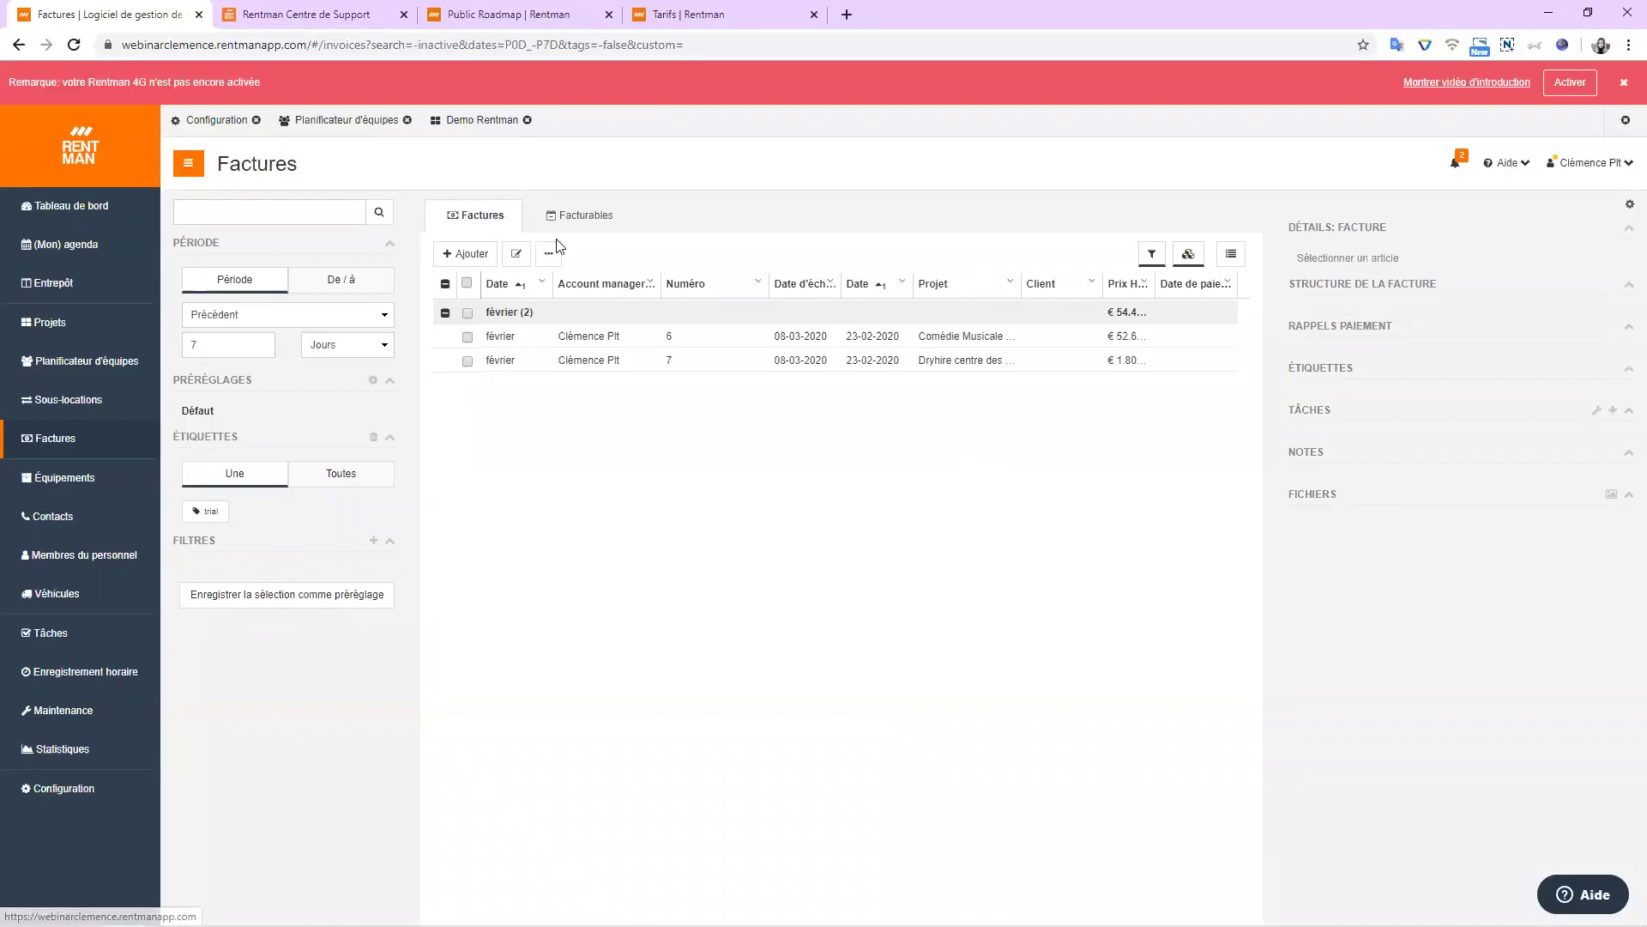
pyautogui.click(467, 336)
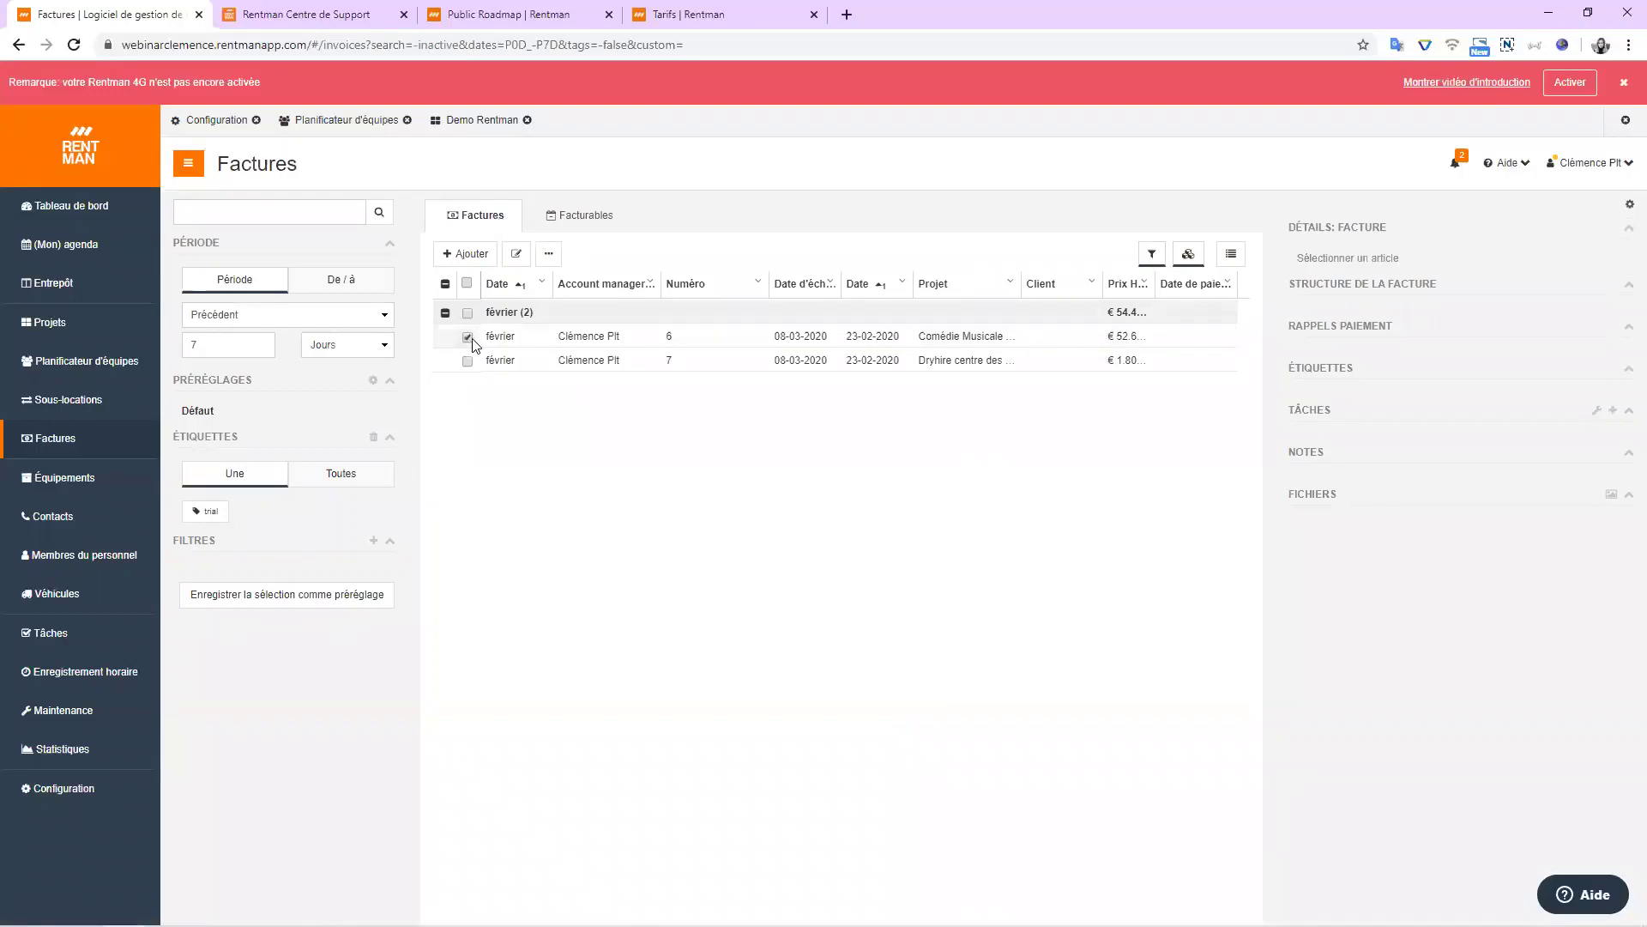
pyautogui.click(548, 253)
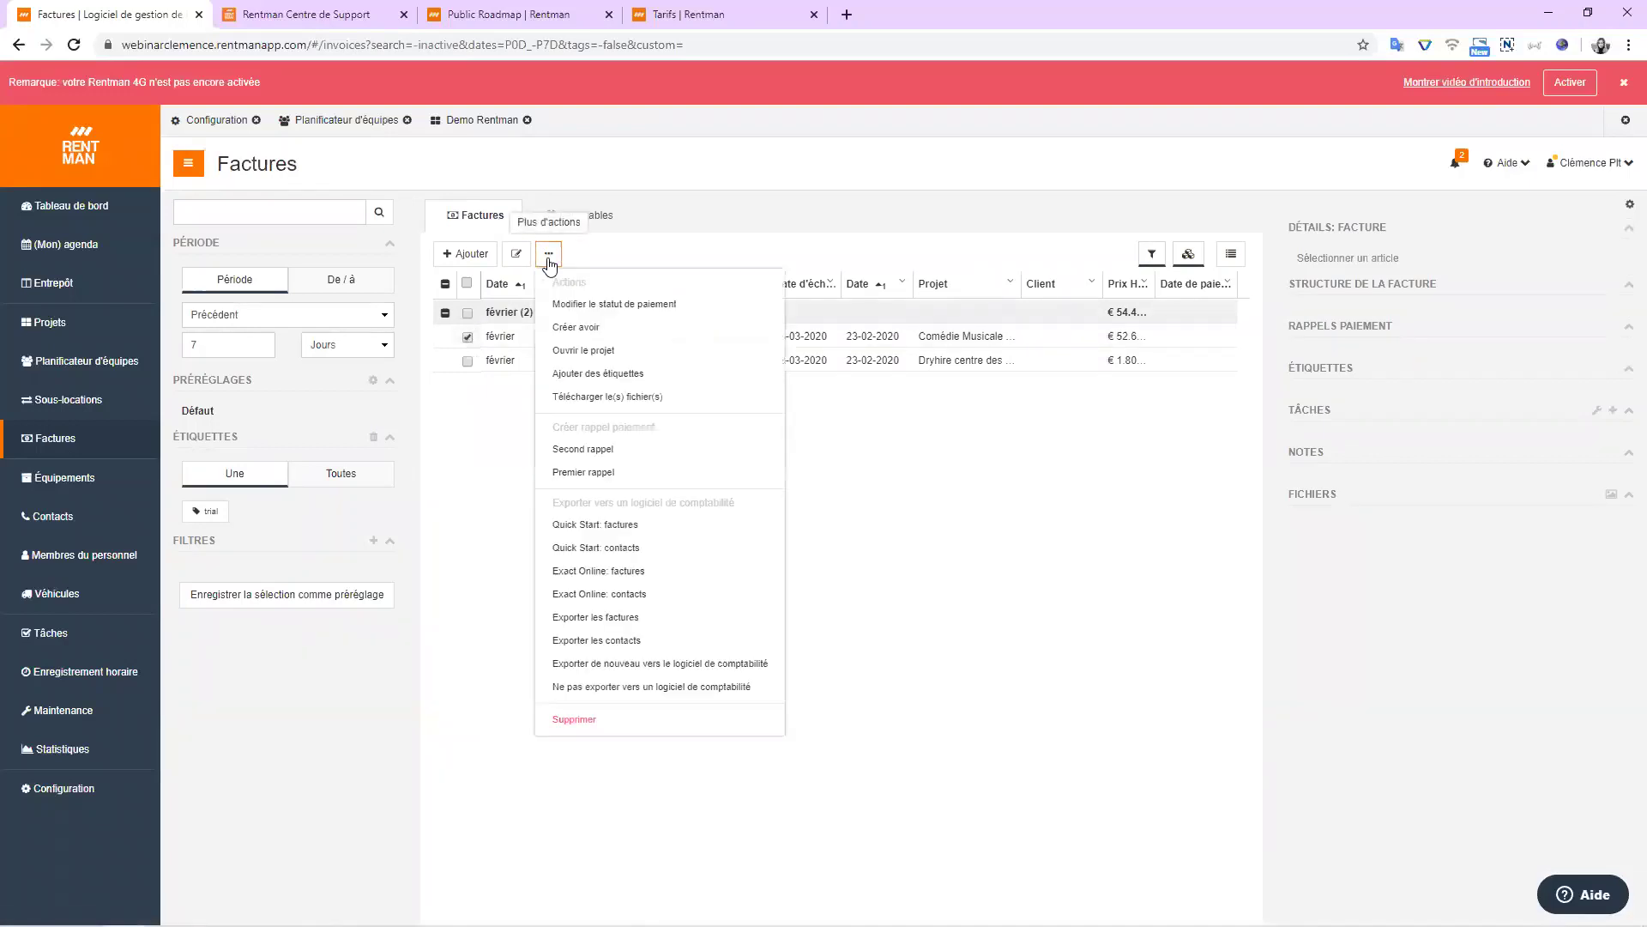
pyautogui.click(587, 308)
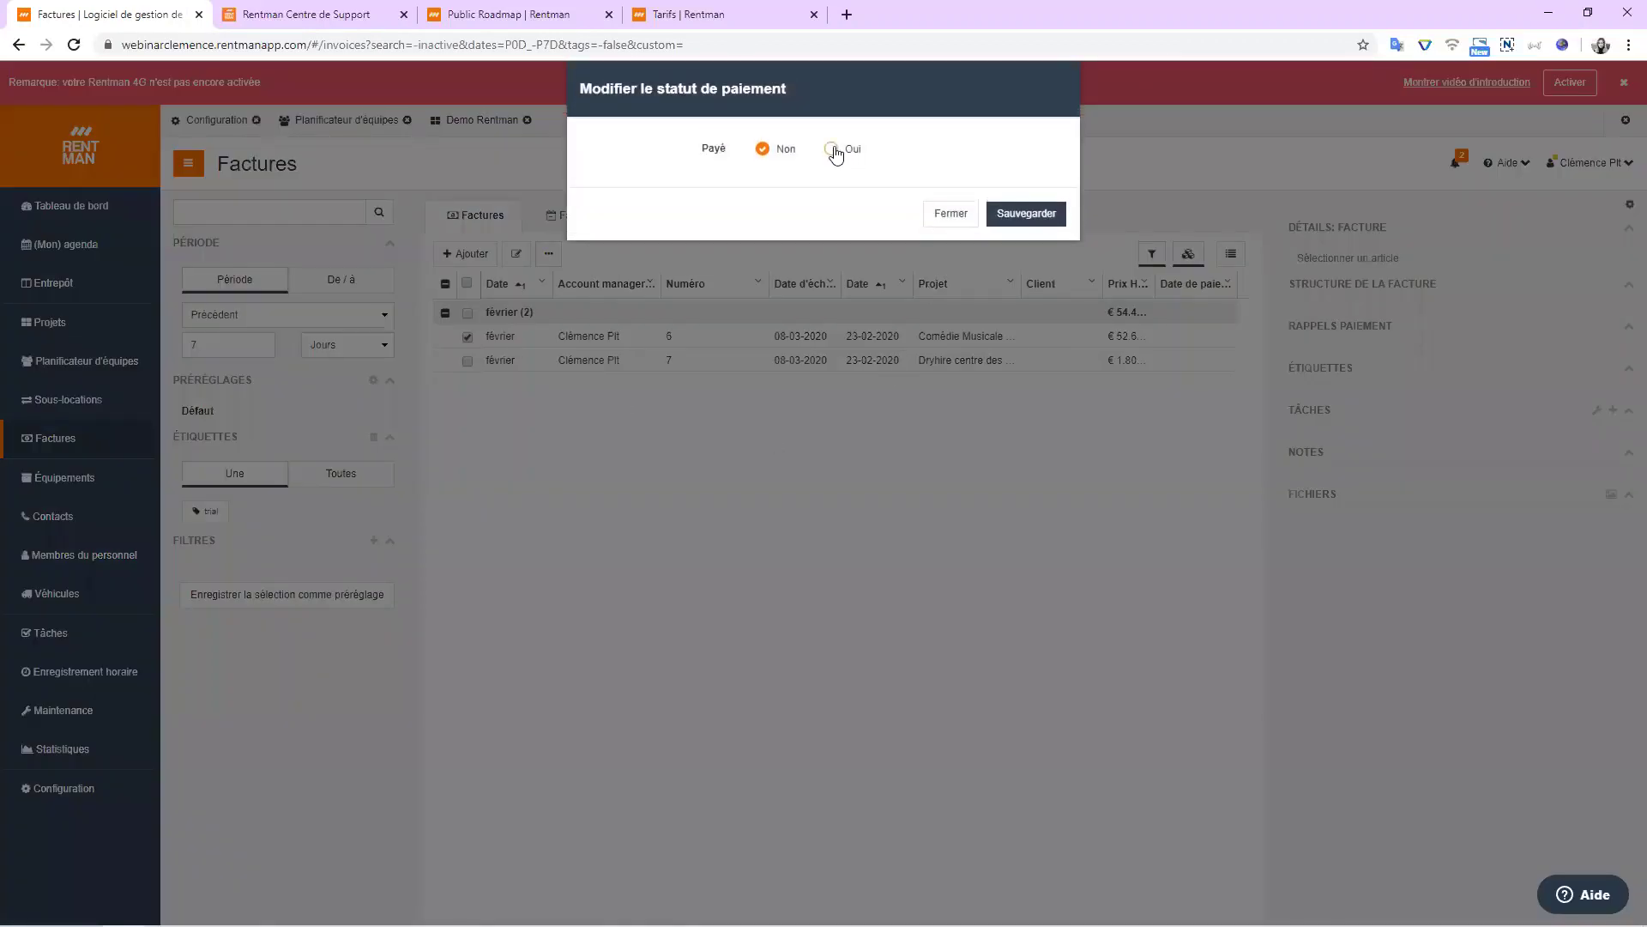
# Mark the first February invoice paid via Paiement à la livraison and save it.
pyautogui.click(836, 150)
pyautogui.click(822, 188)
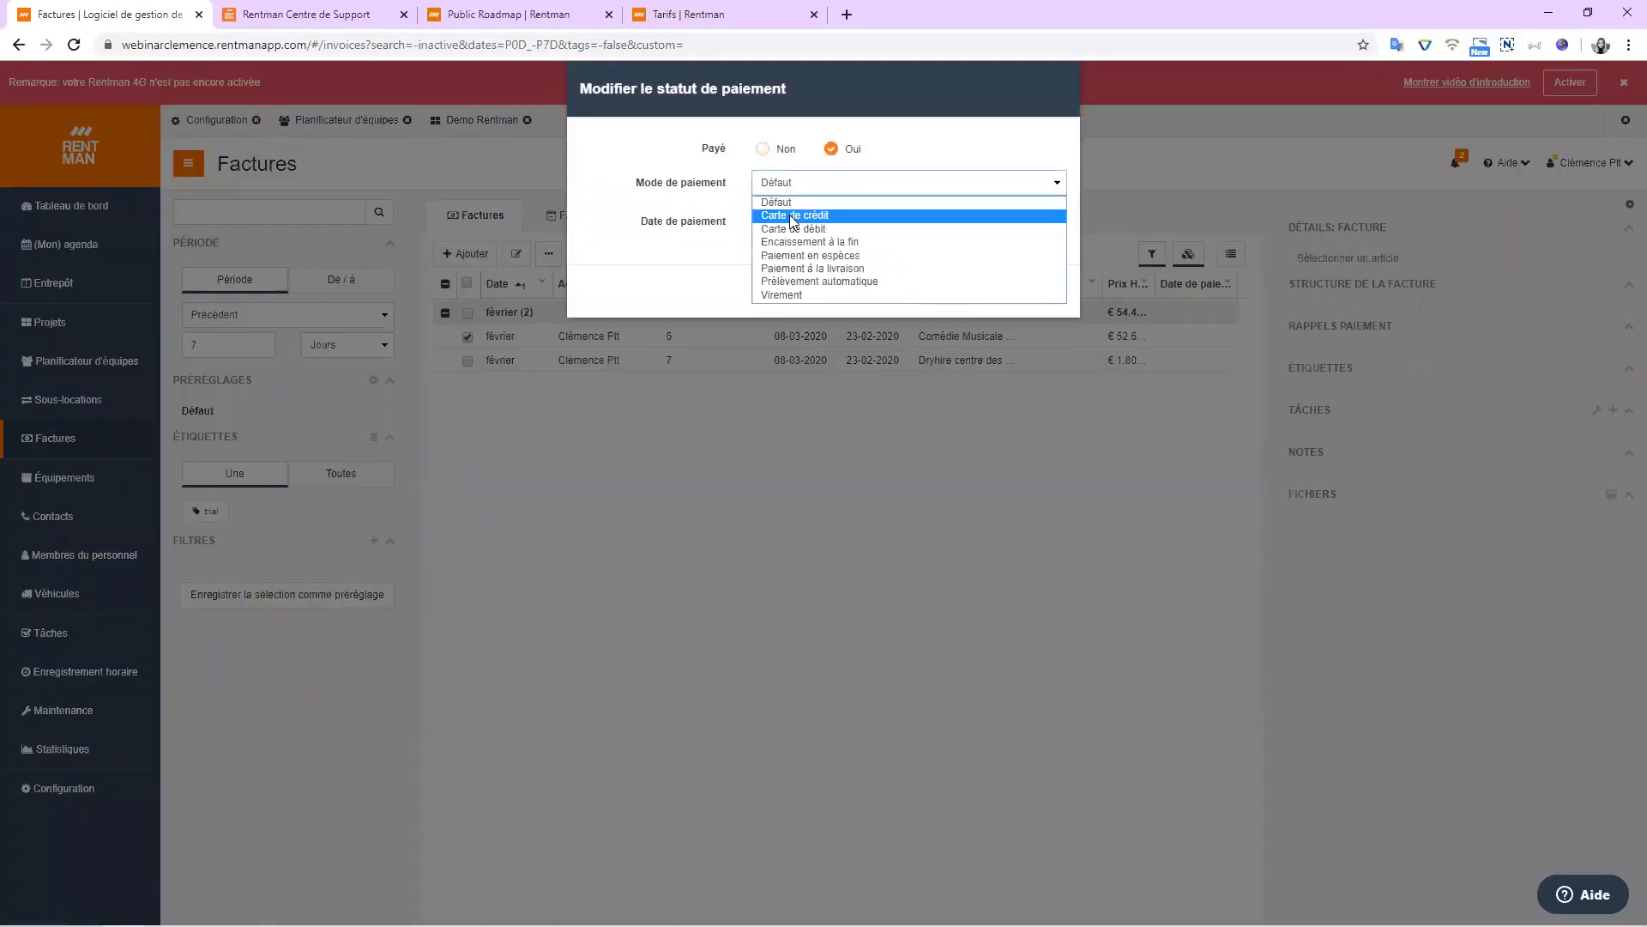
pyautogui.click(800, 269)
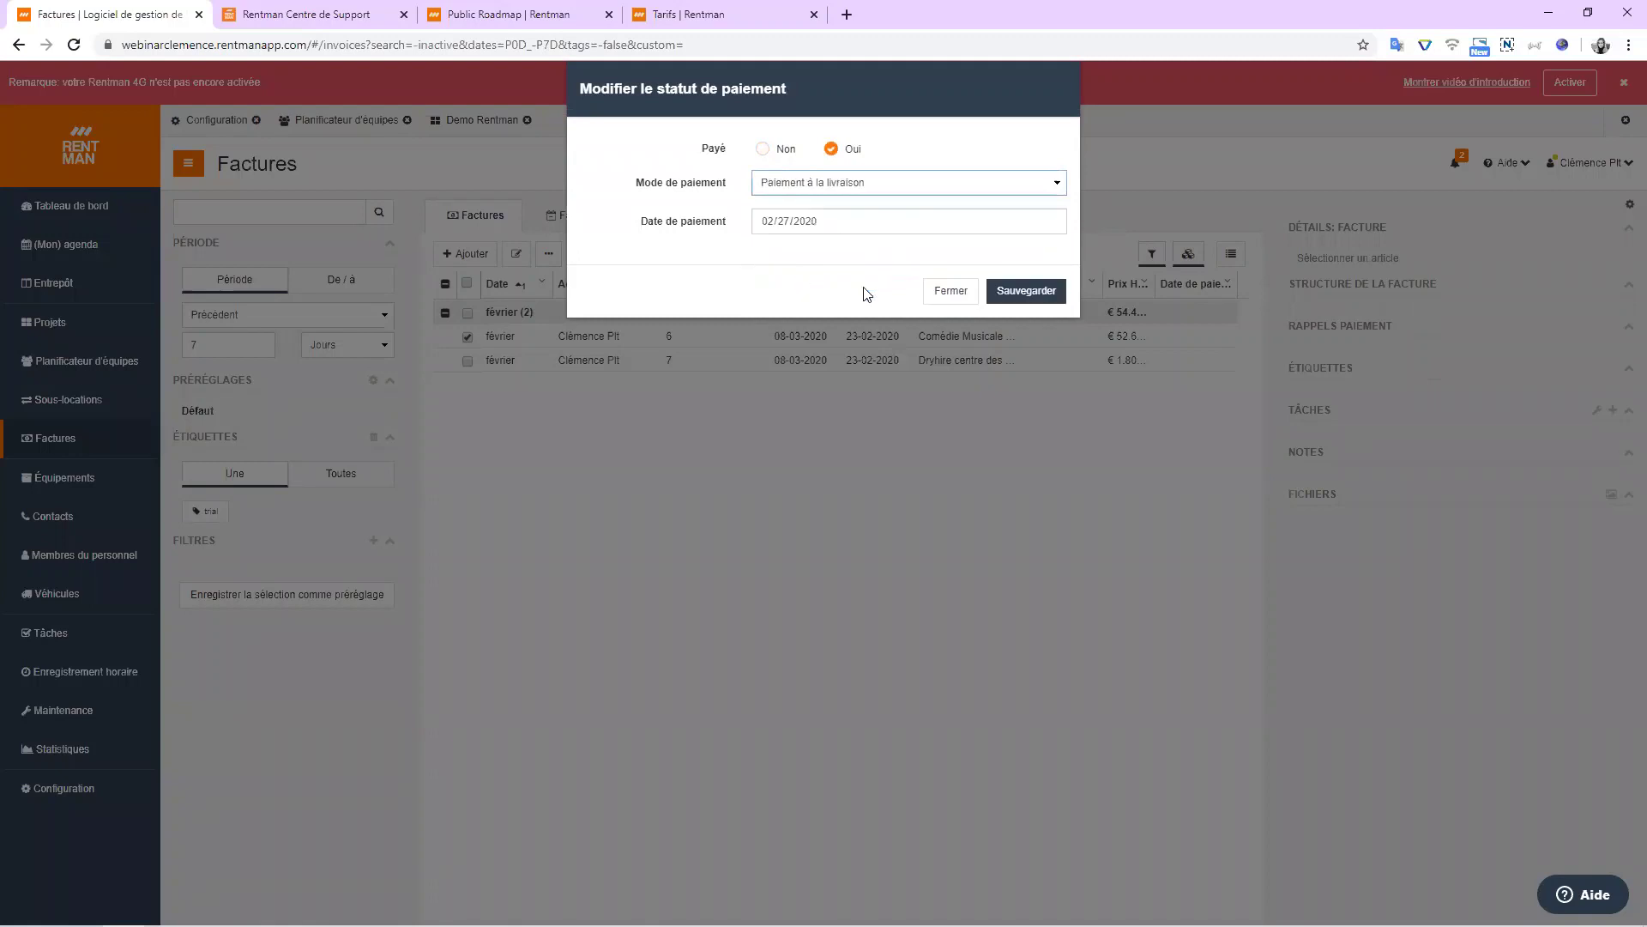
pyautogui.click(1026, 292)
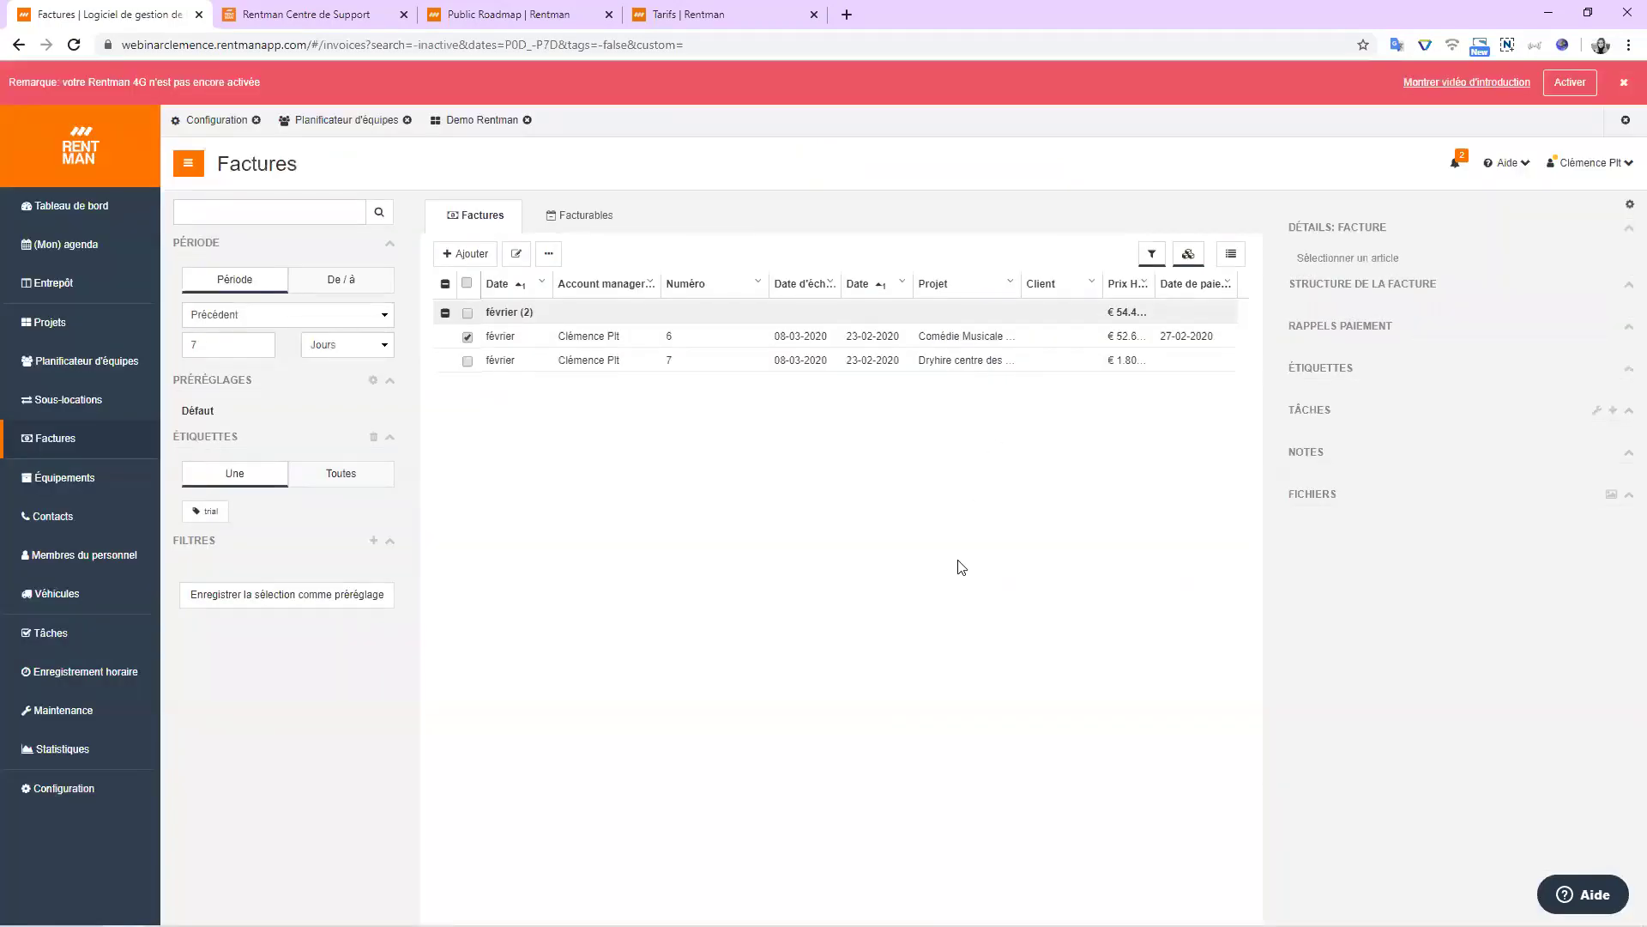
# Look over further actions for both February invoices, then return to the Tableau de bord.
pyautogui.click(468, 337)
pyautogui.click(463, 285)
pyautogui.click(557, 256)
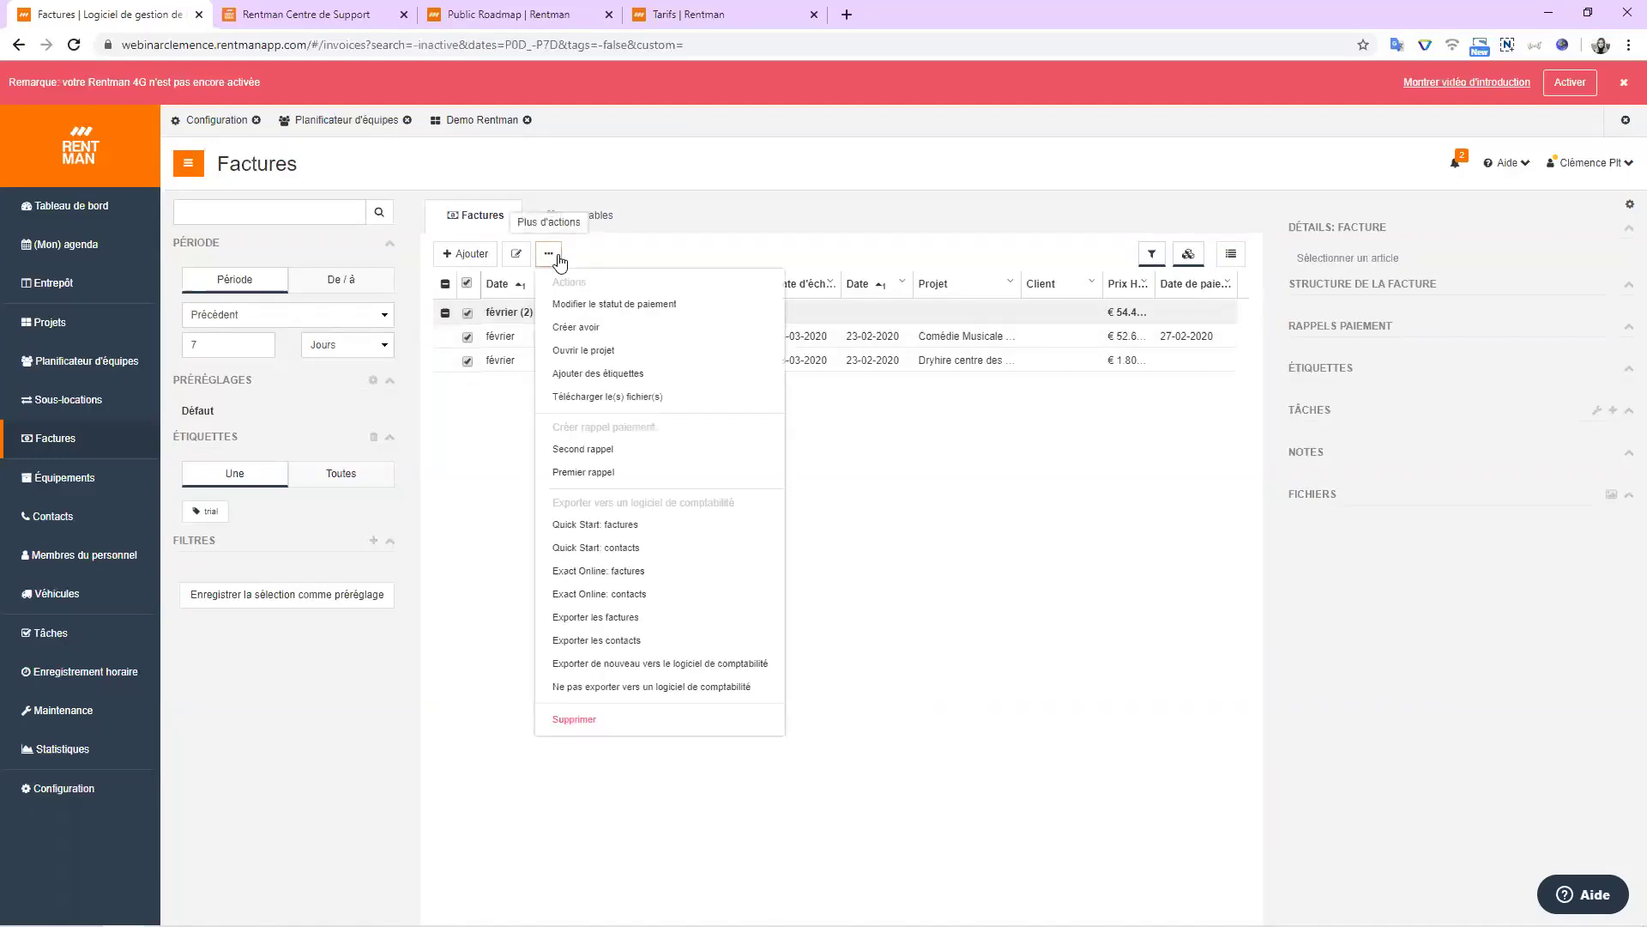
pyautogui.click(470, 285)
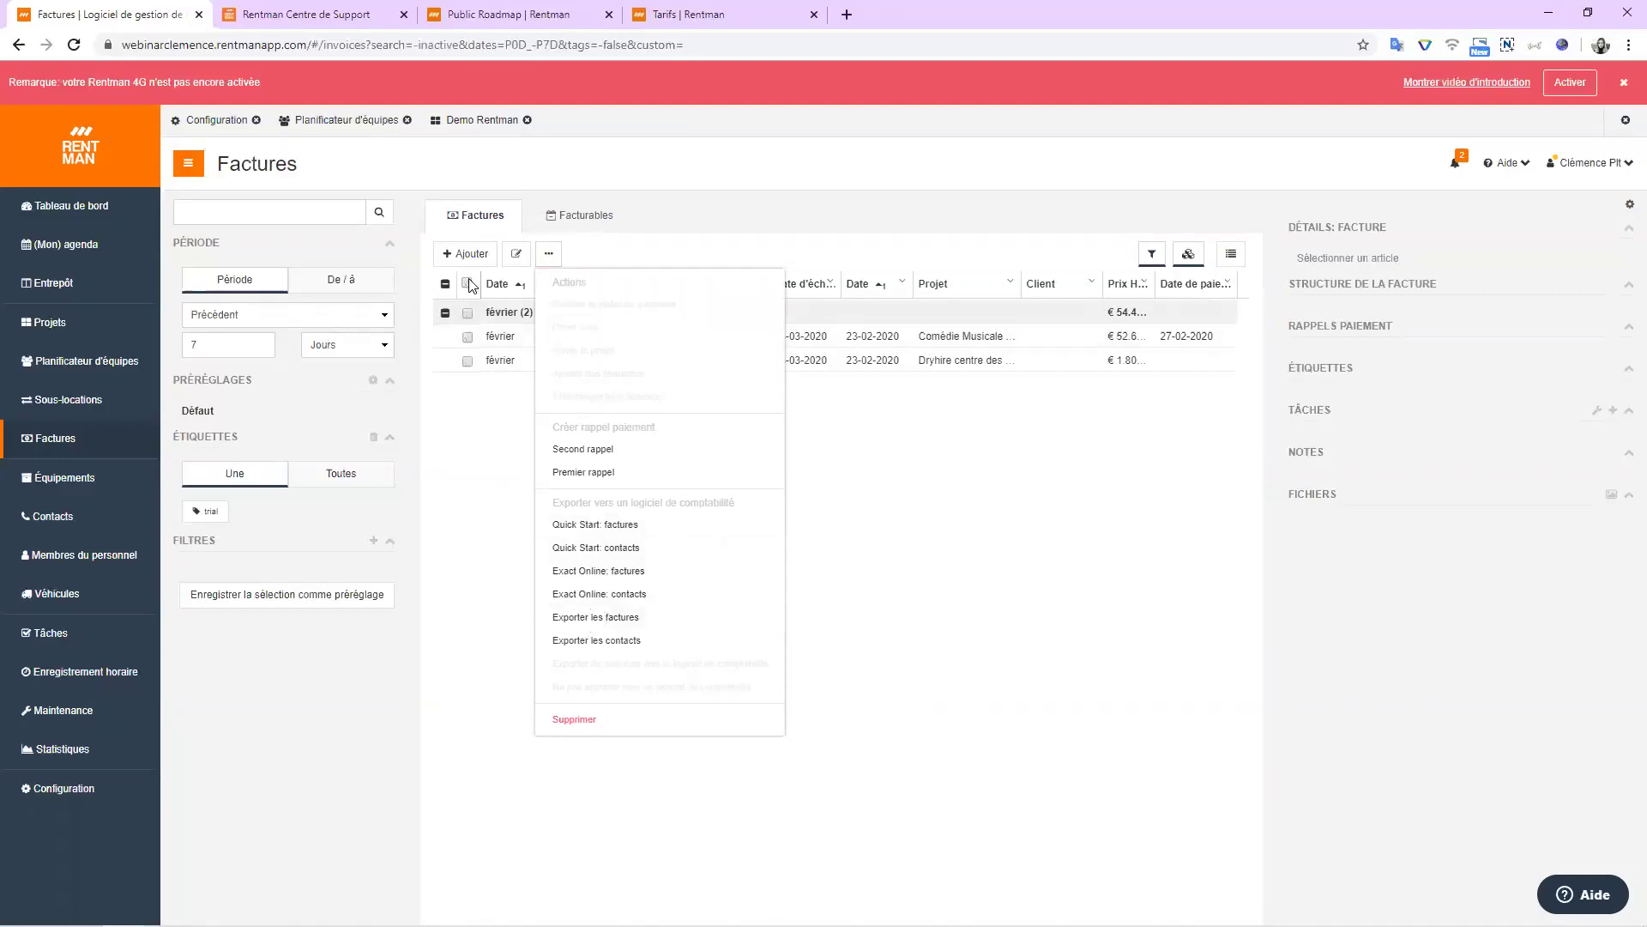
pyautogui.click(1013, 492)
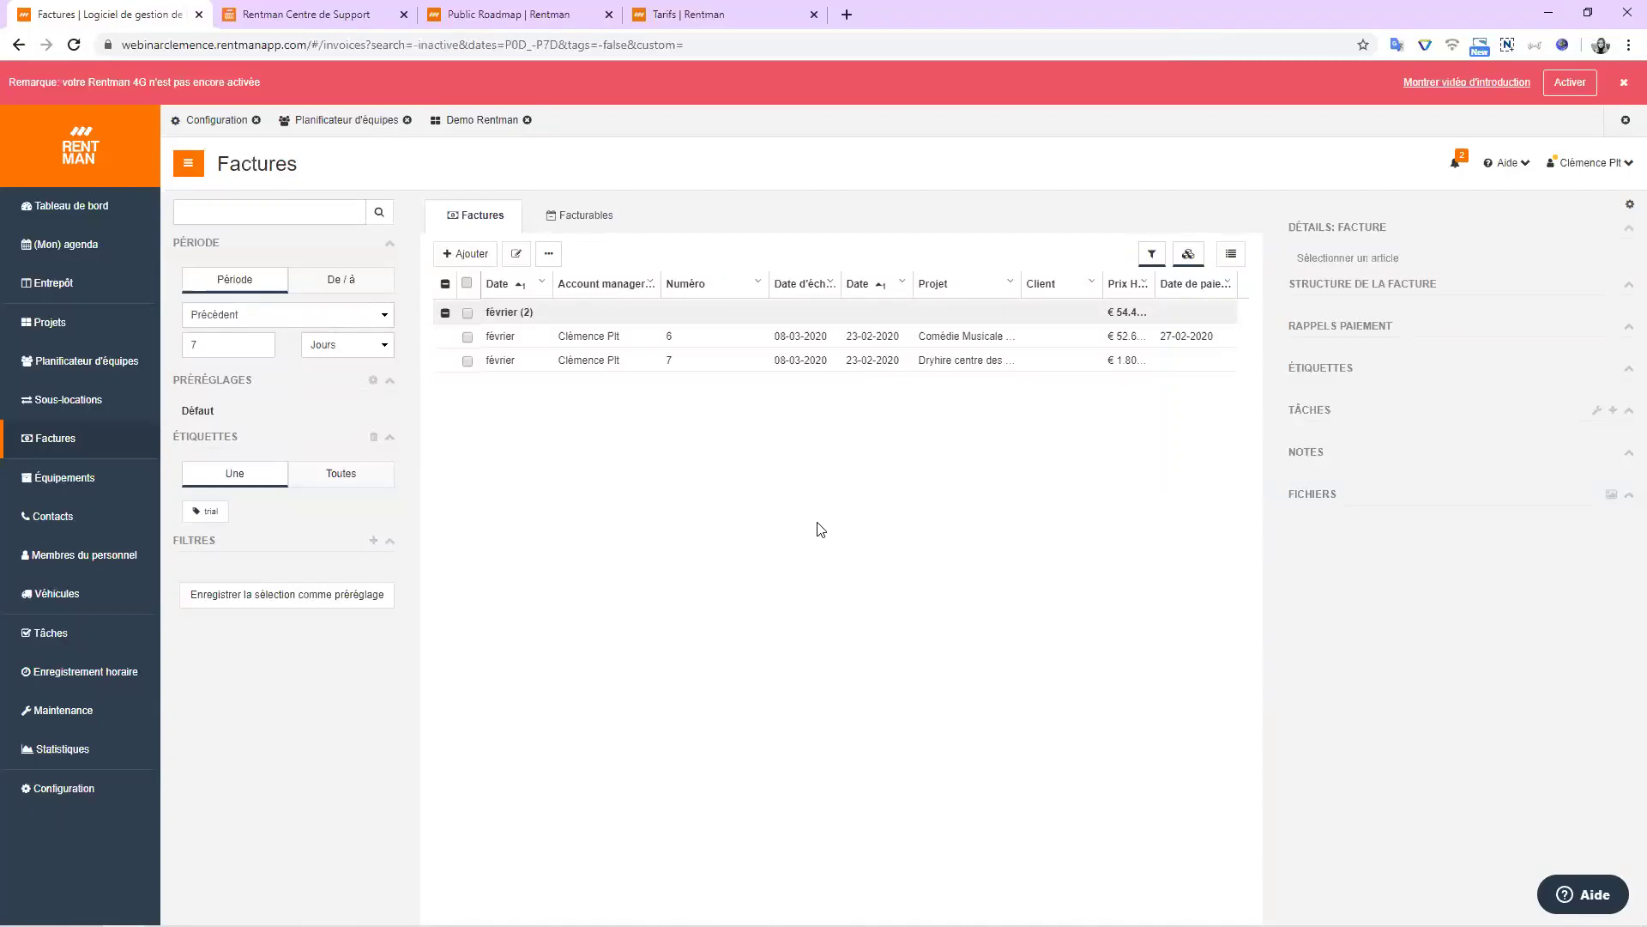
pyautogui.click(41, 212)
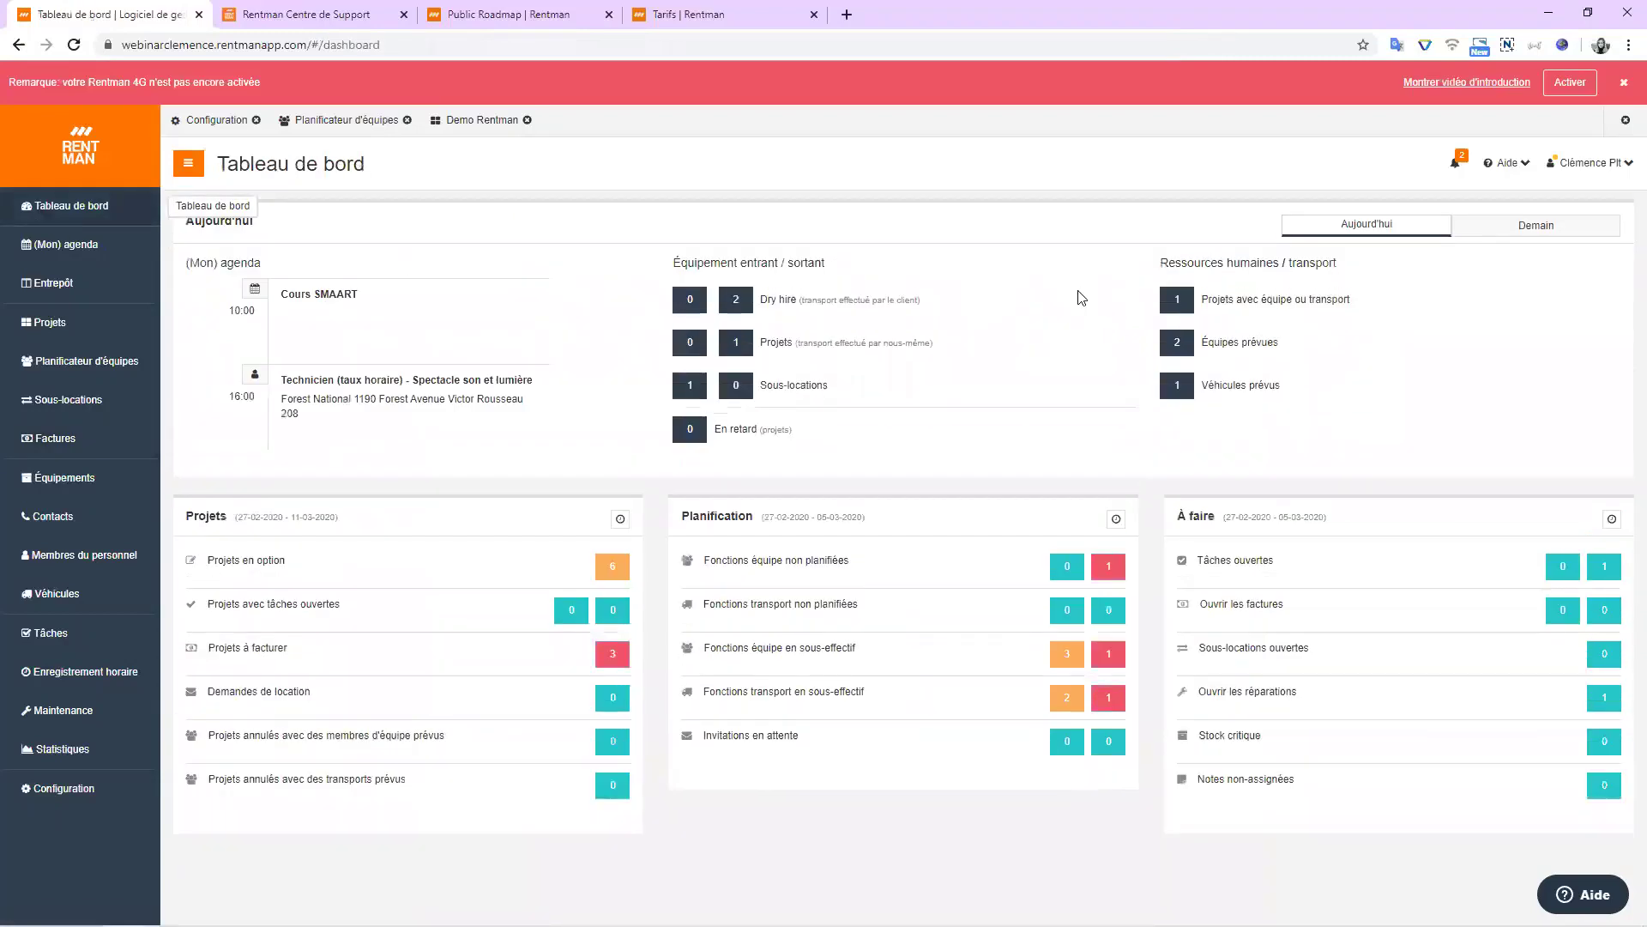
# Search the Support Center for 'maintena' and open the Le module de maintenance article.
pyautogui.click(324, 10)
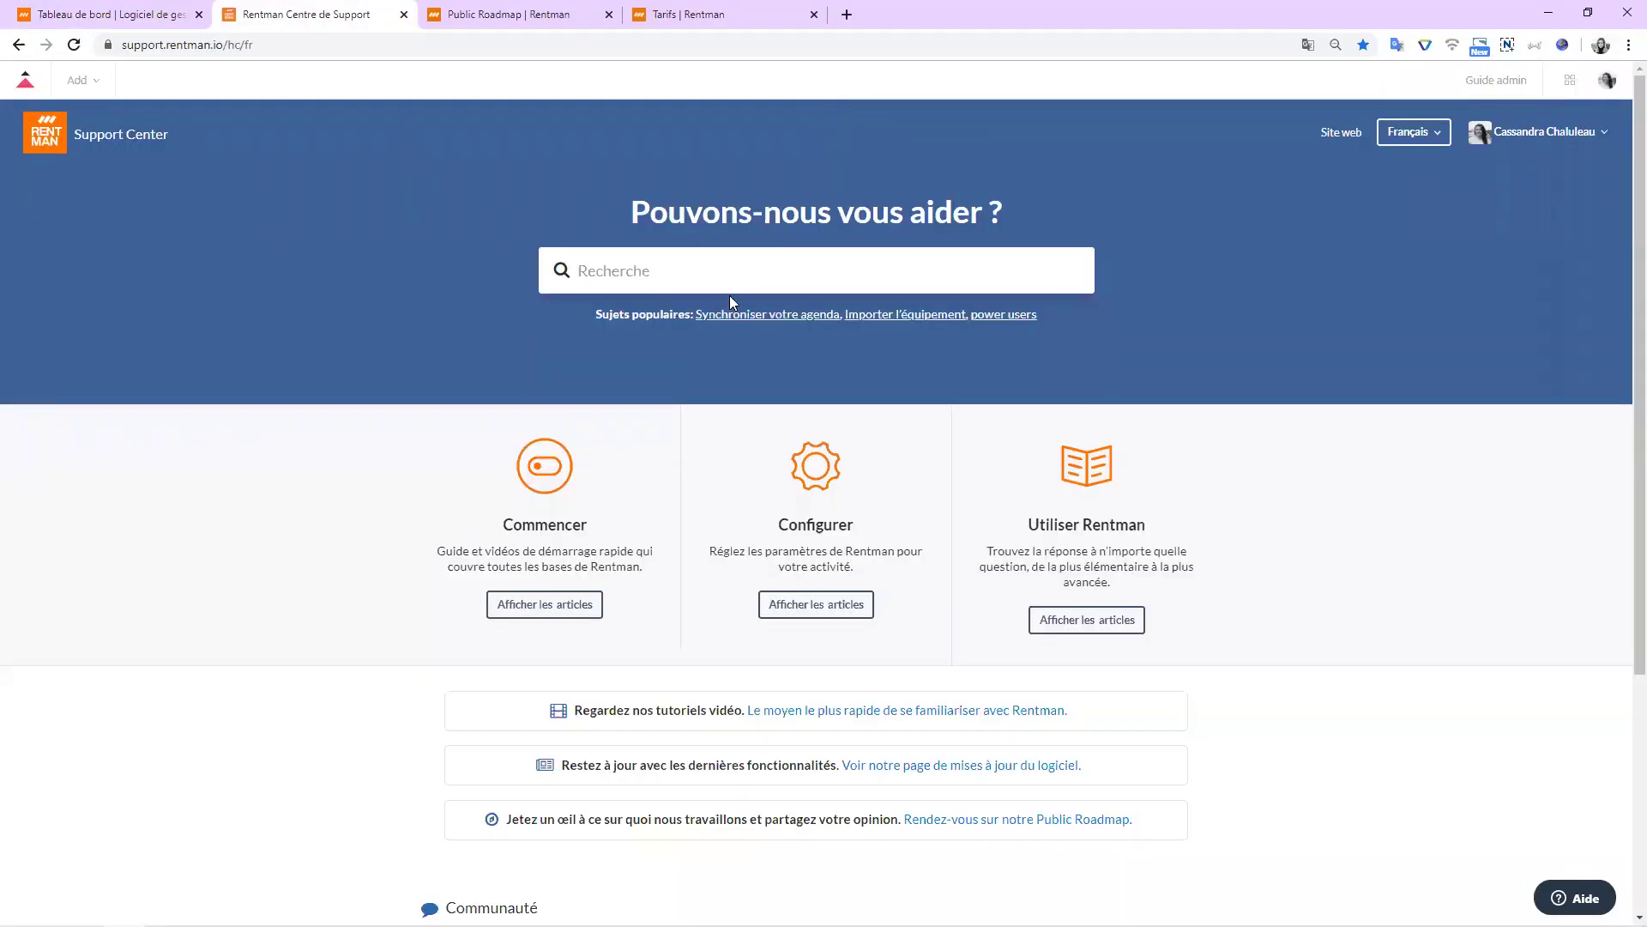
pyautogui.scroll(-2, 735, 296)
pyautogui.scroll(2, 795, 412)
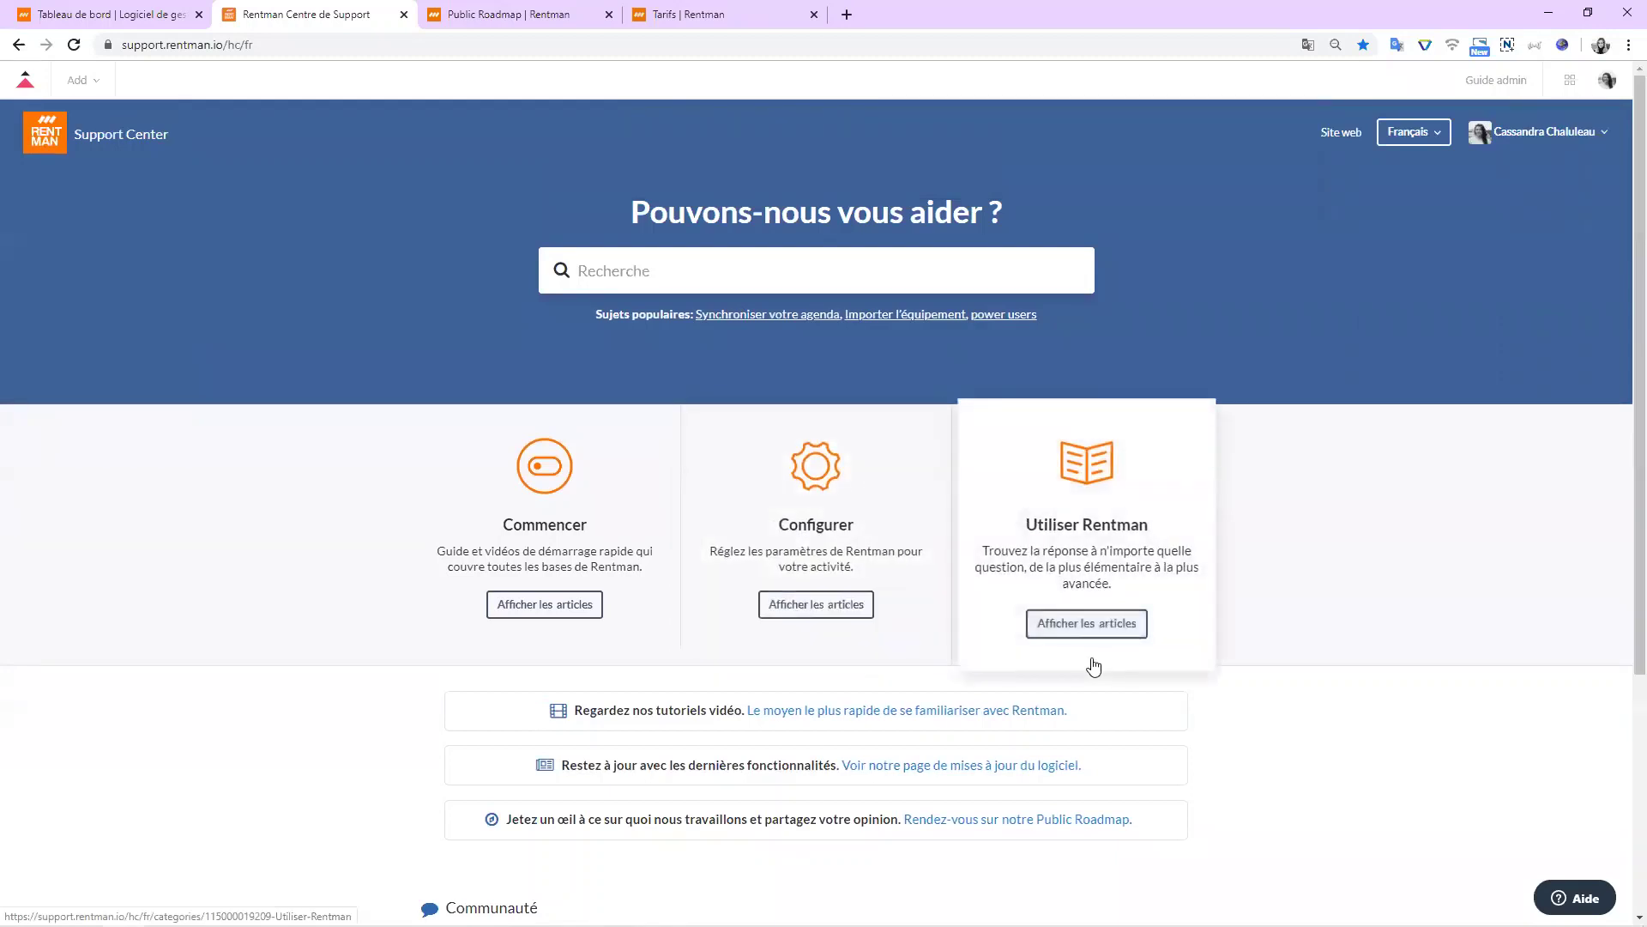
pyautogui.click(640, 255)
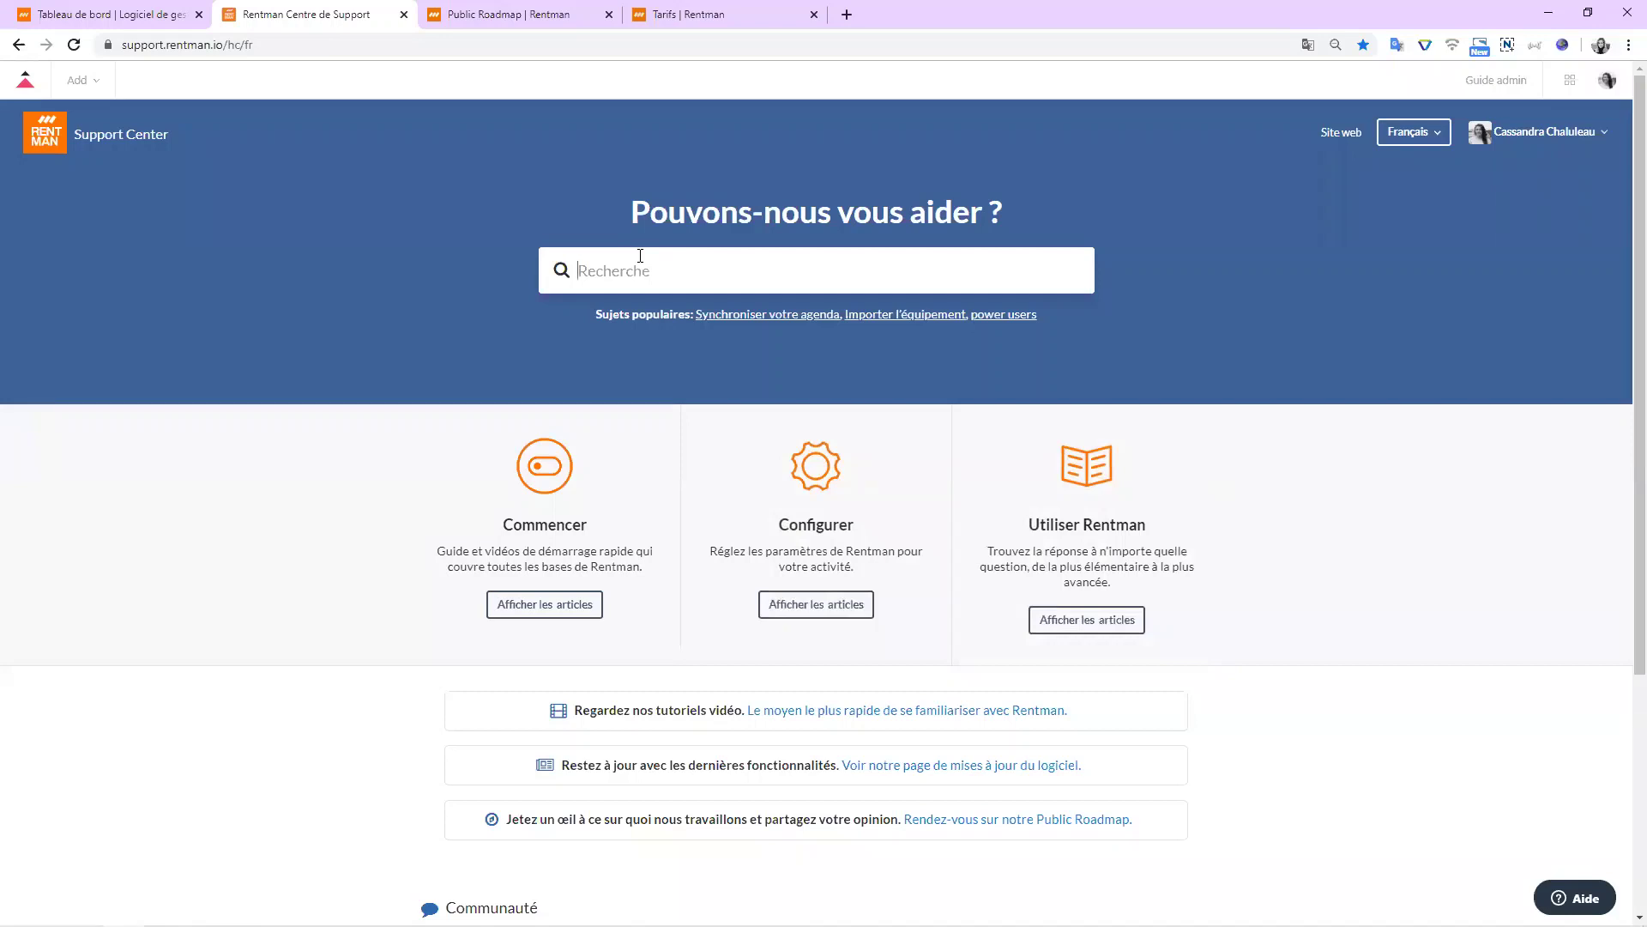
pyautogui.write('maintena')
pyautogui.click(667, 365)
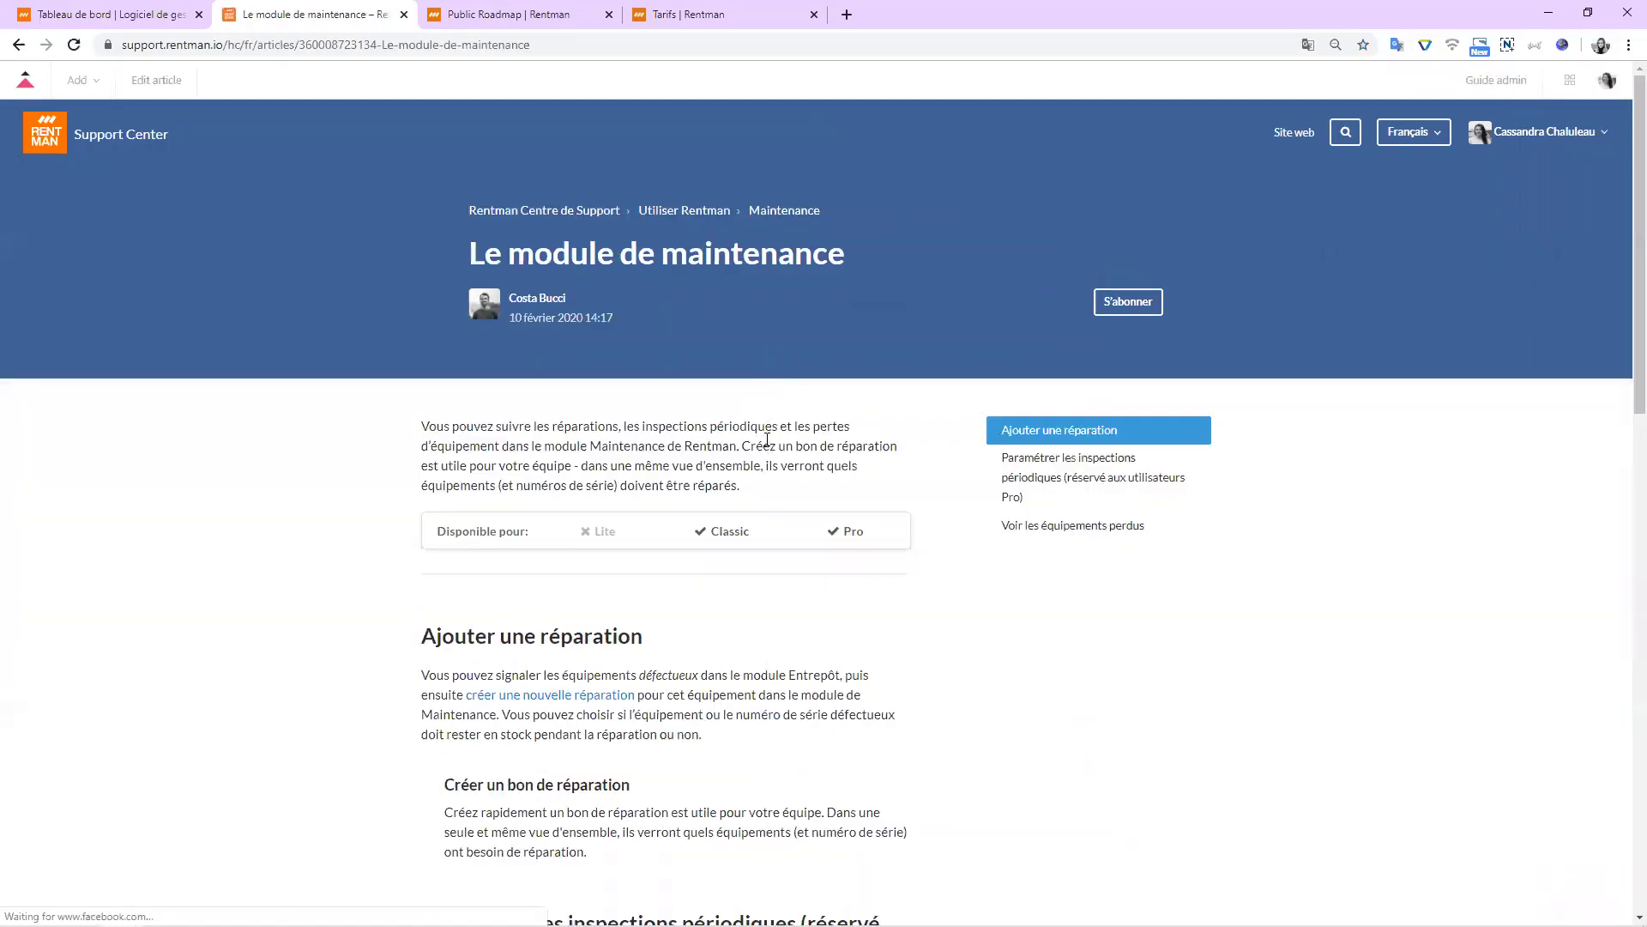
pyautogui.click(549, 14)
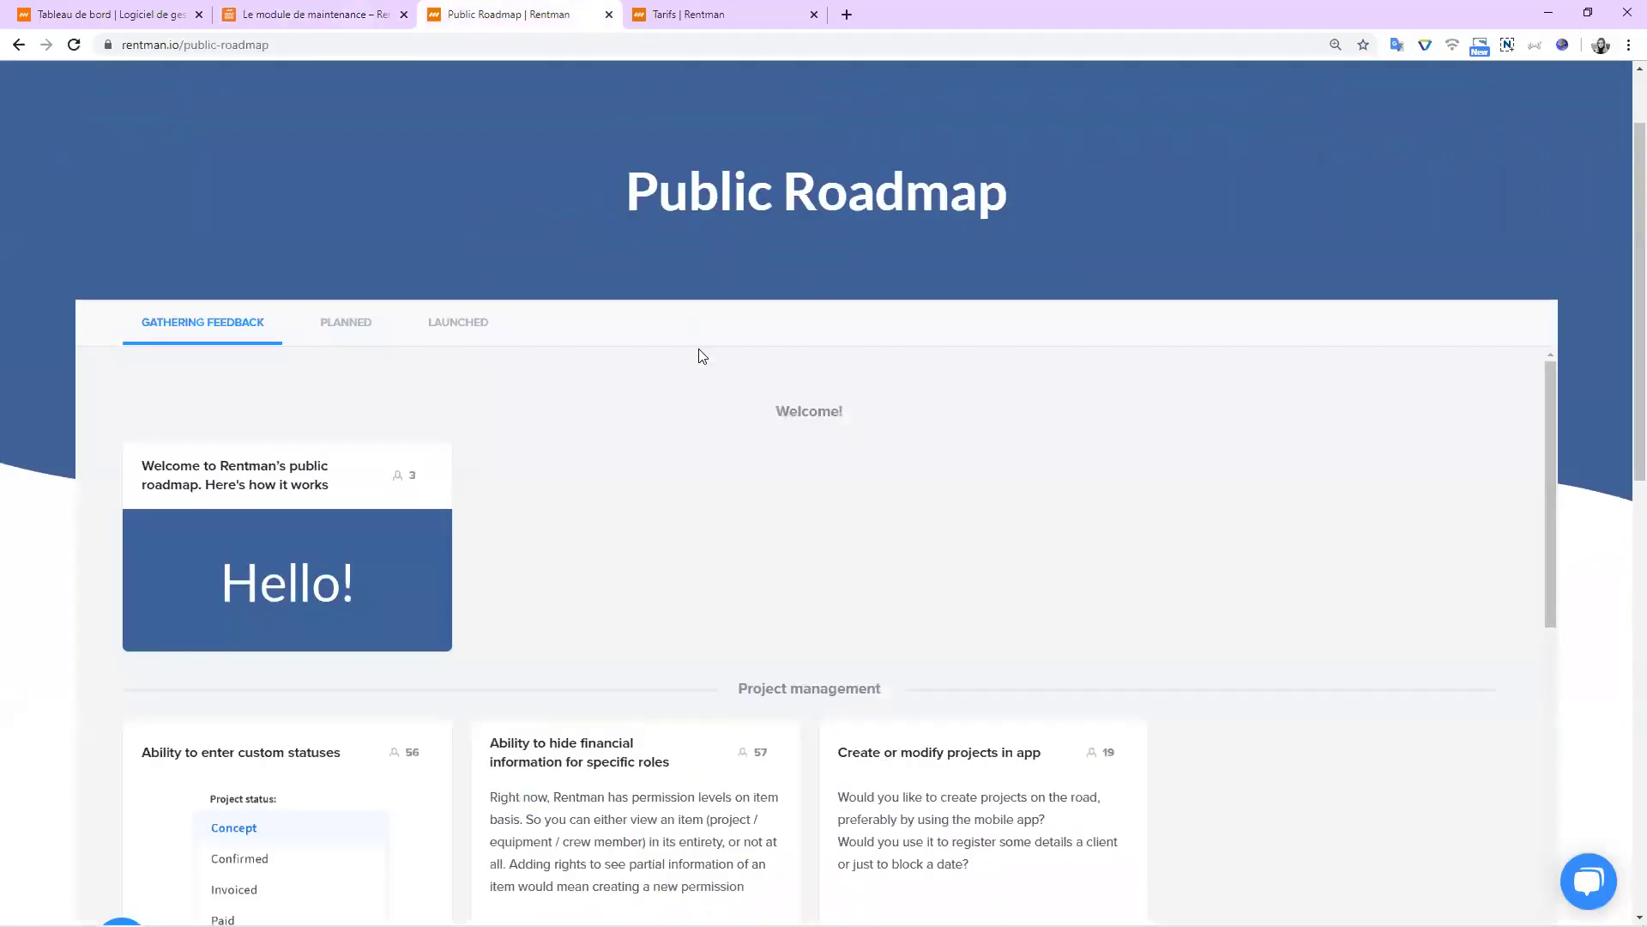
# Browse the Public Roadmap's Planned and Launched lists, then go back to Gathering Feedback.
pyautogui.scroll(-1, 698, 350)
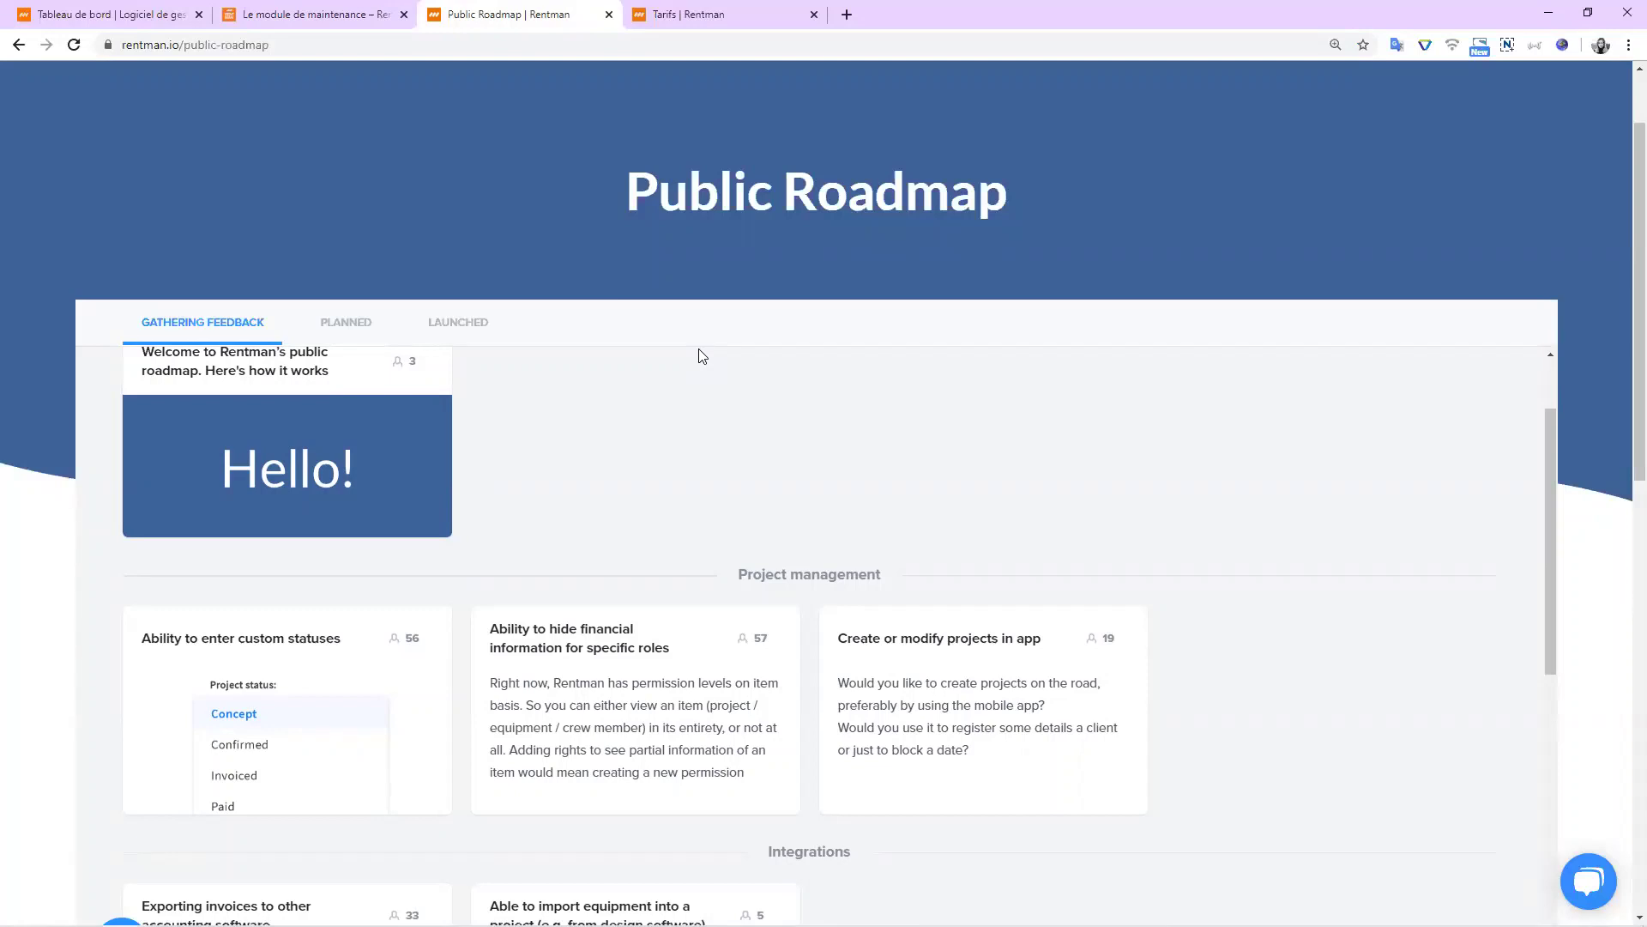
pyautogui.scroll(-1, 412, 656)
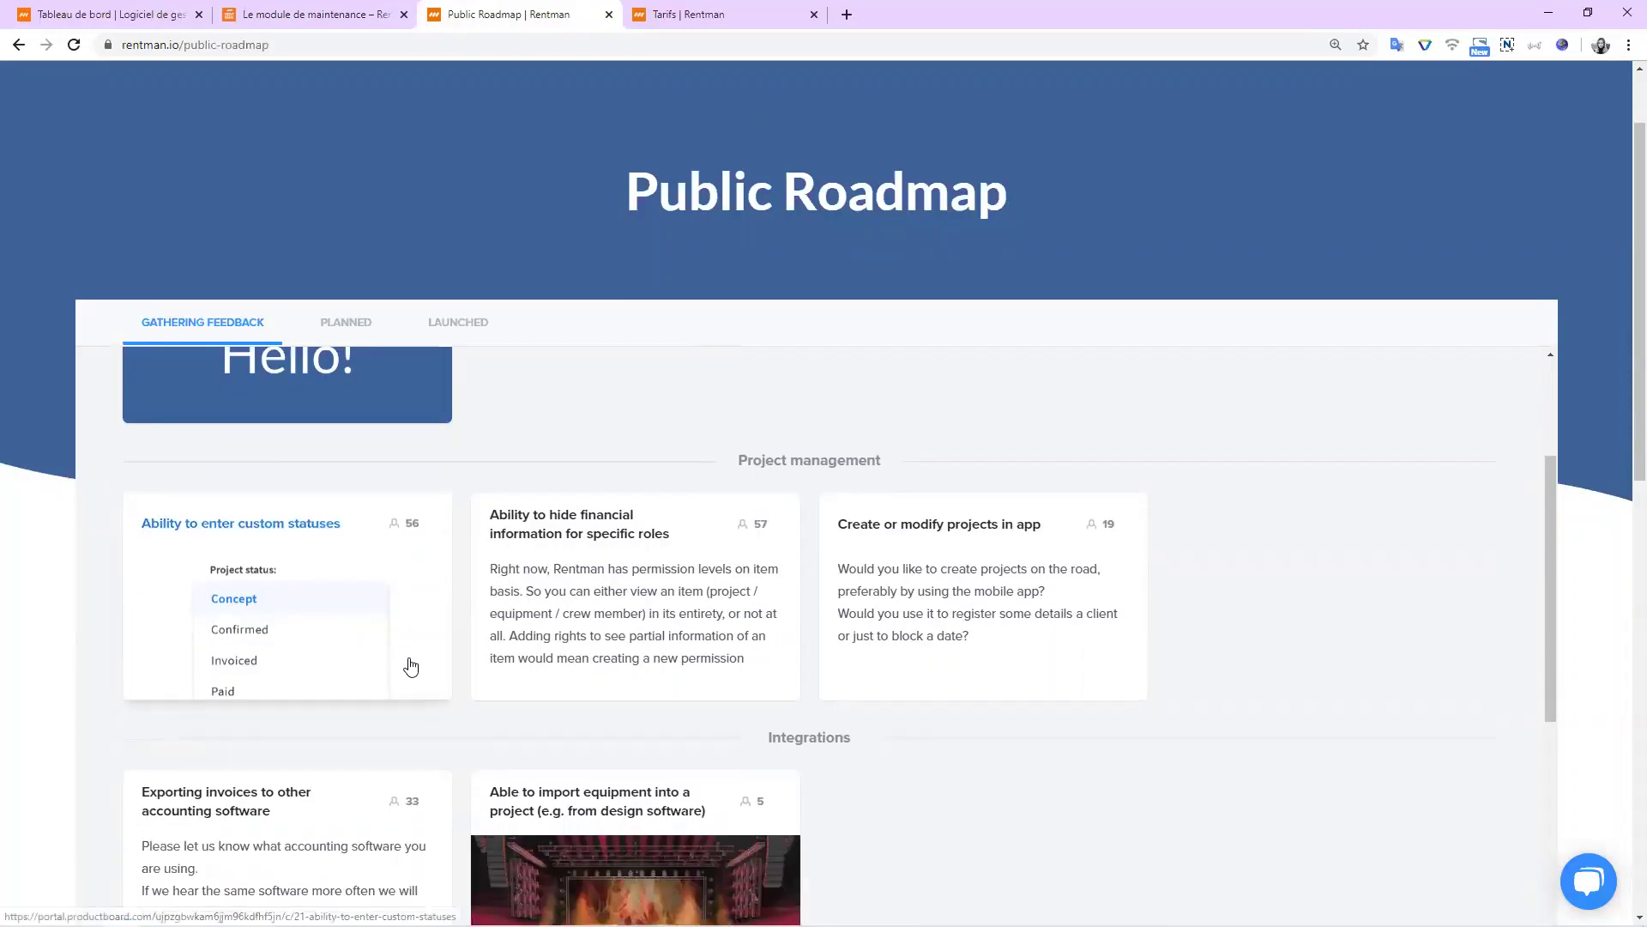
pyautogui.scroll(2, 367, 669)
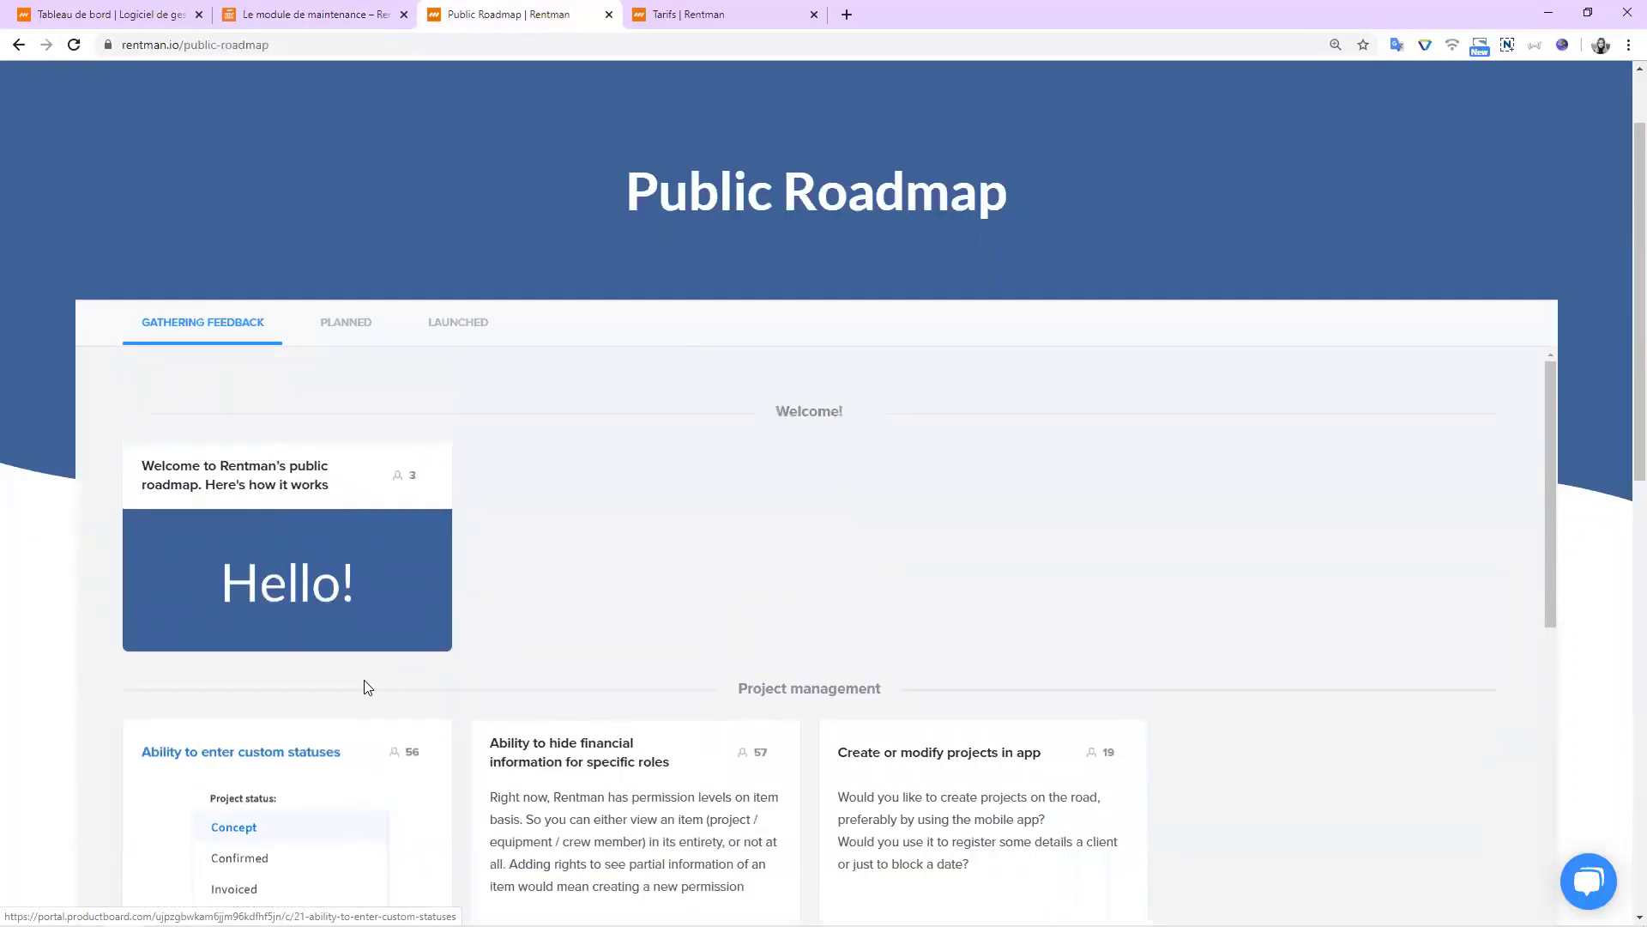
pyautogui.click(367, 321)
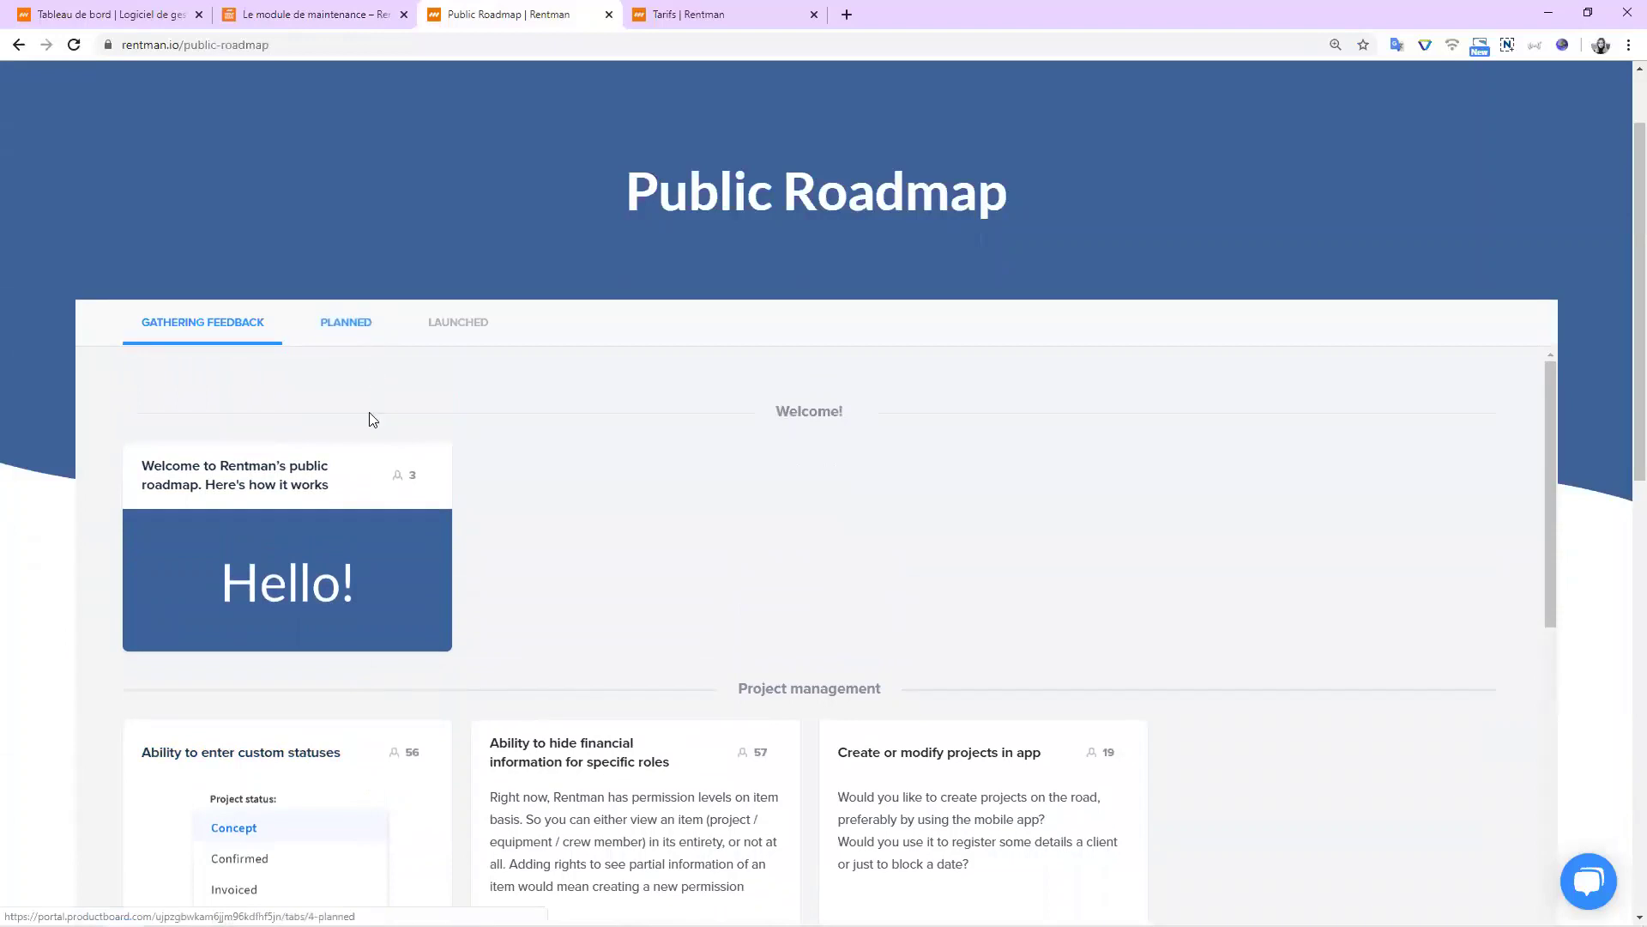
pyautogui.scroll(-5, 371, 511)
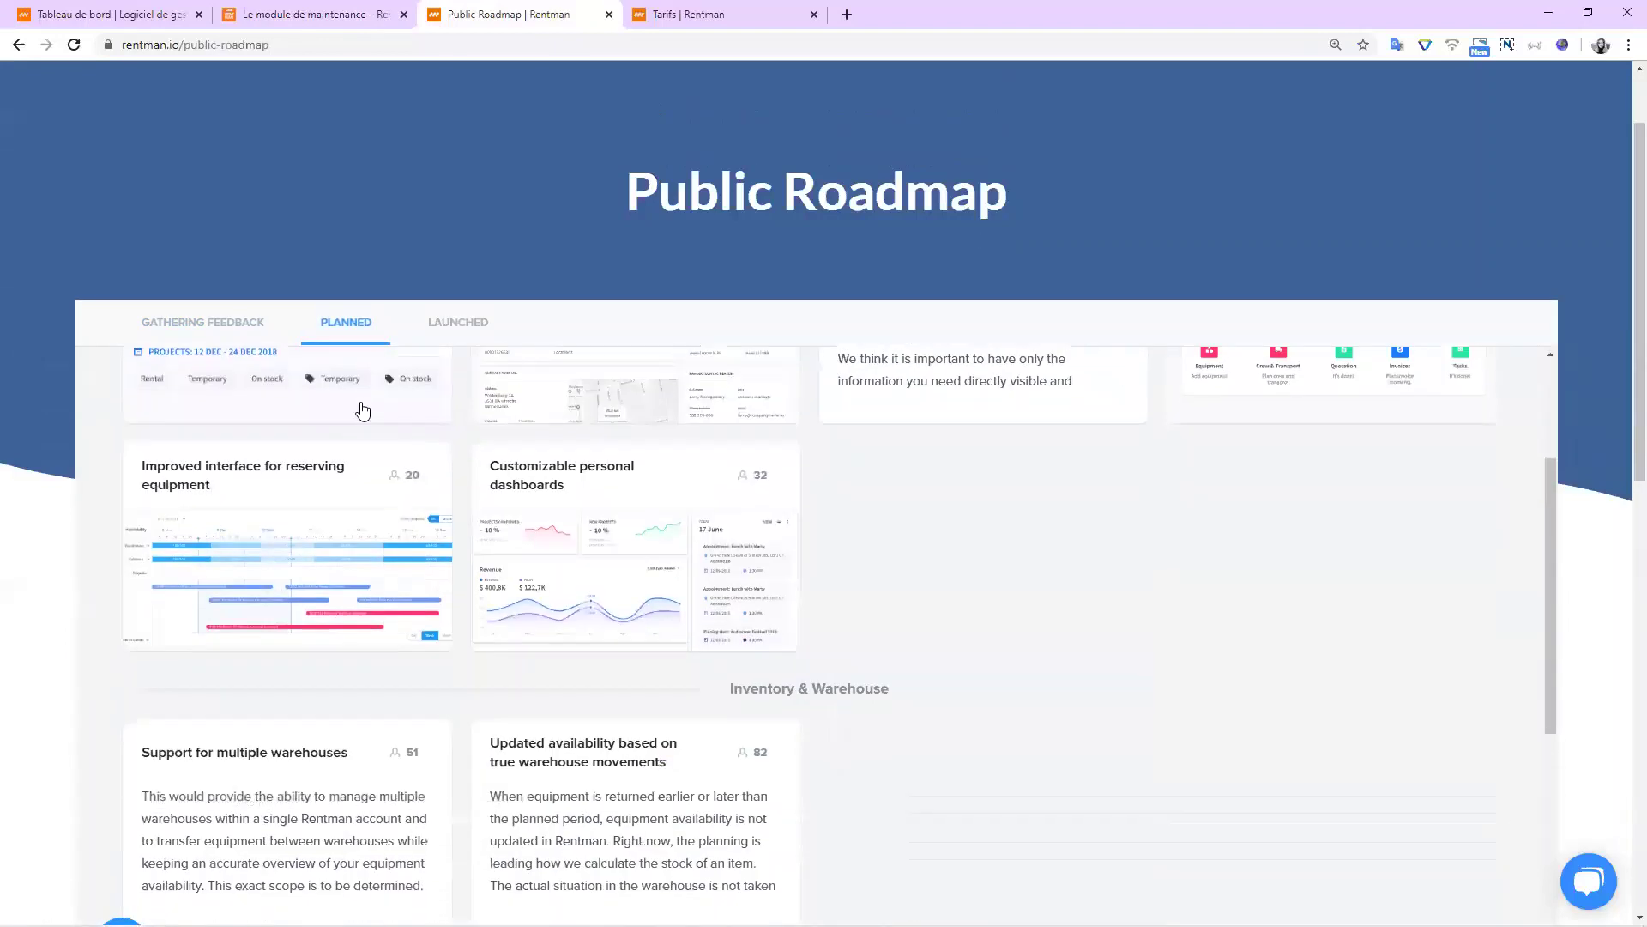
pyautogui.scroll(-3, 329, 404)
pyautogui.scroll(8, 441, 607)
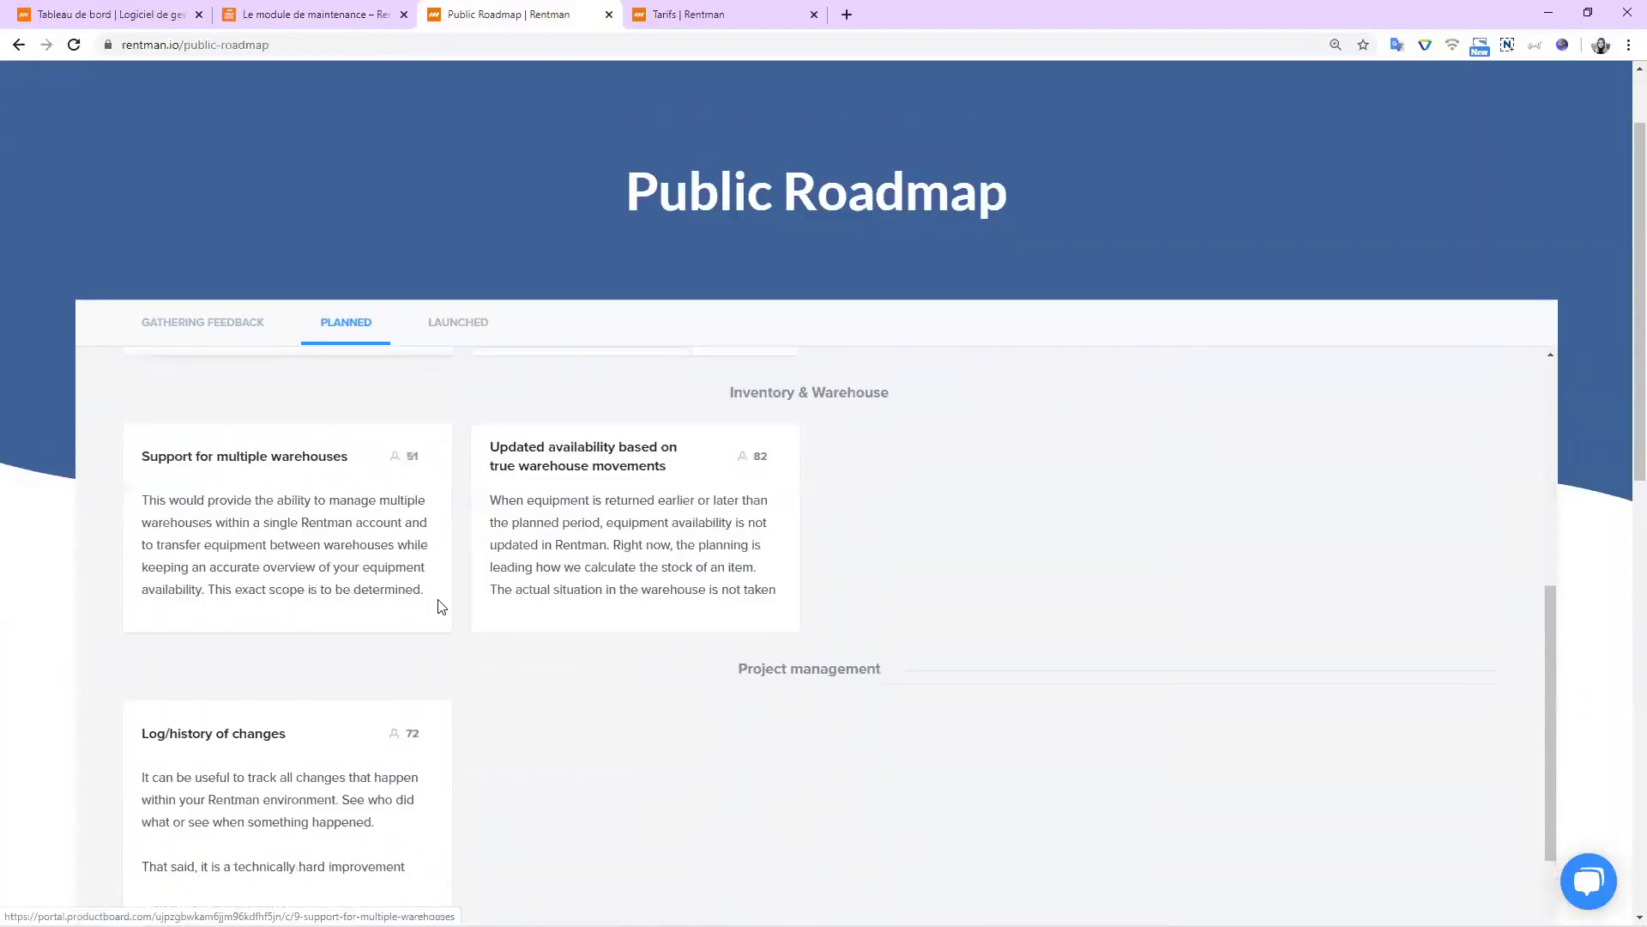
pyautogui.click(465, 333)
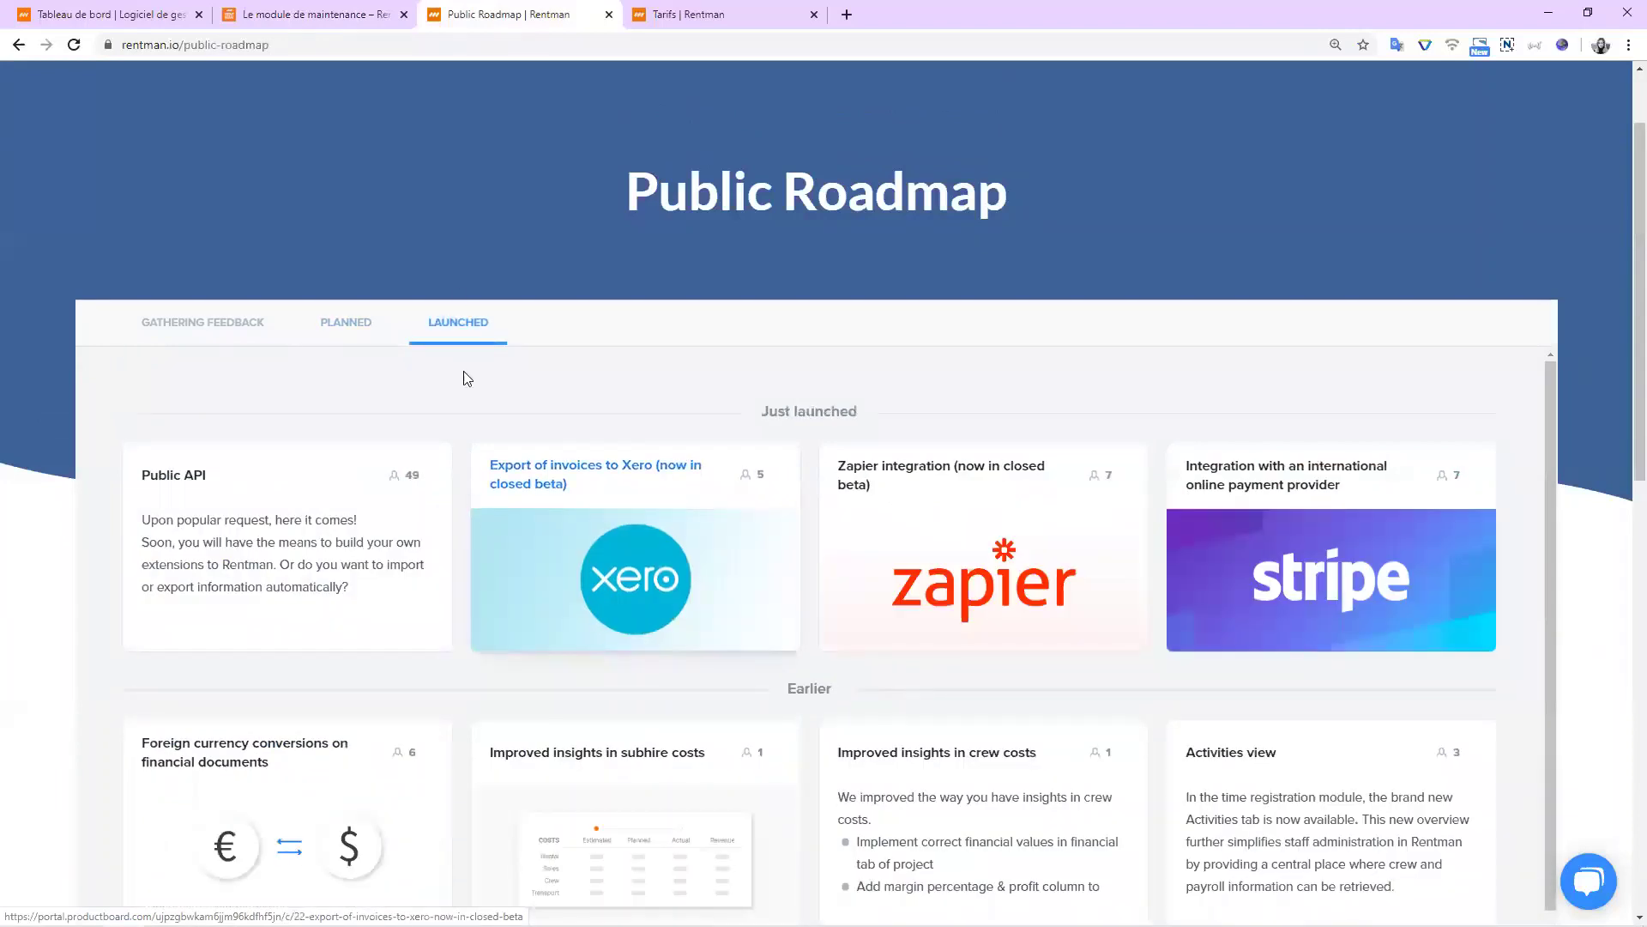
pyautogui.click(232, 332)
pyautogui.scroll(2, 265, 397)
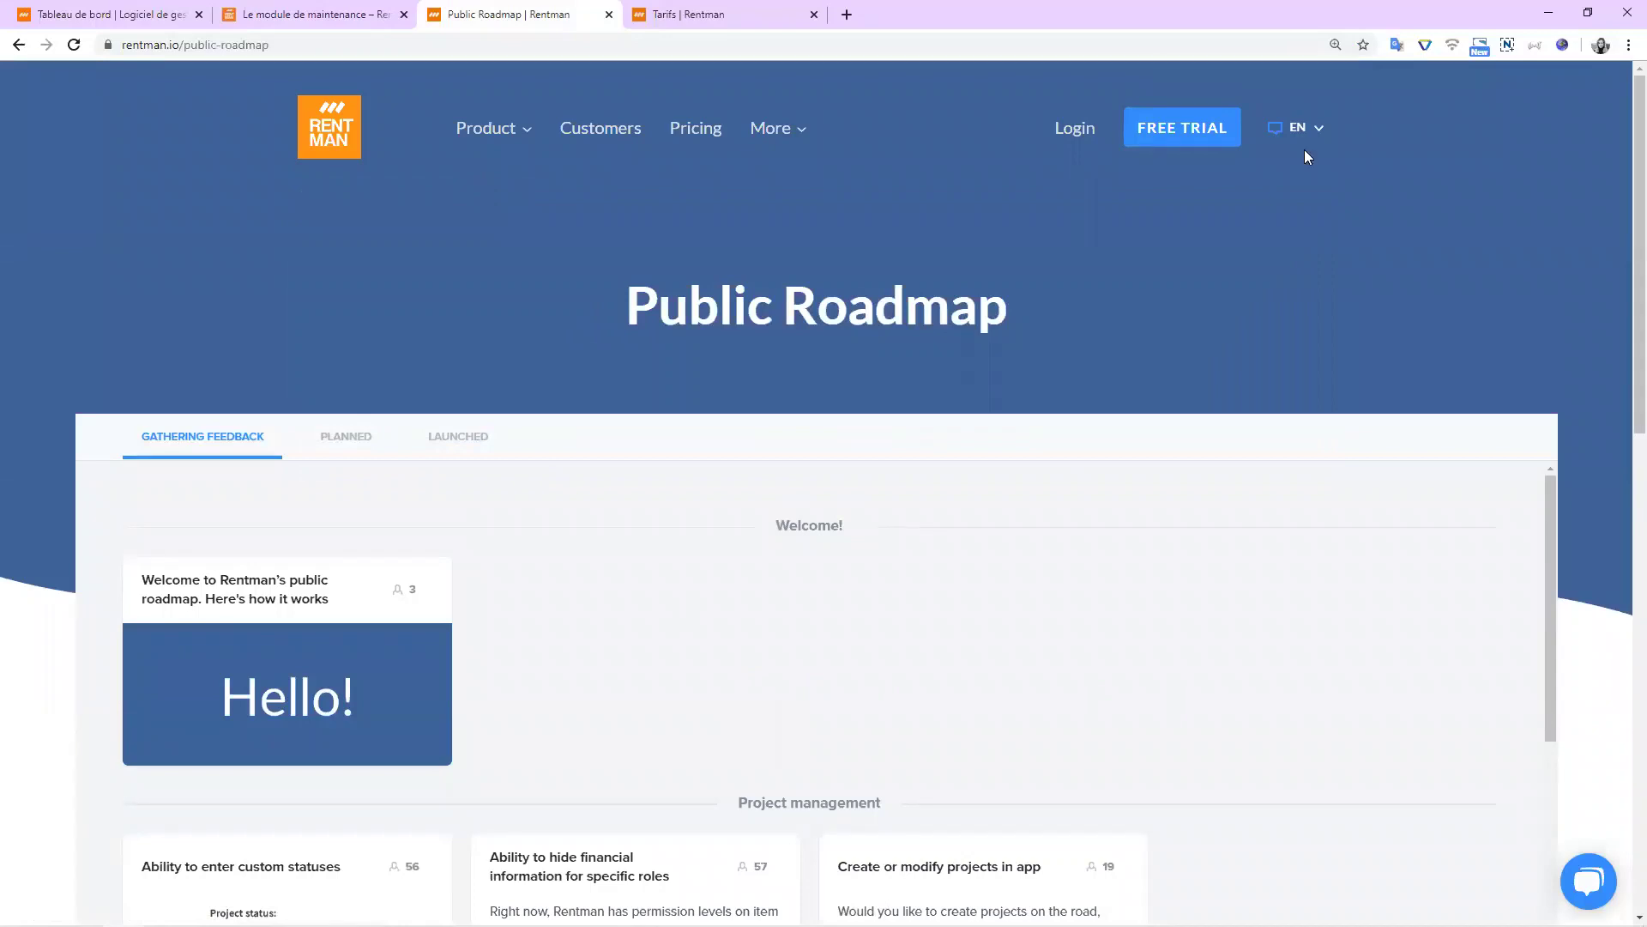
# Skim the Le module de maintenance article, then go back to the Rentman Tableau de bord.
pyautogui.hotkey('ctrl', 'shift', 'Tab')
pyautogui.scroll(-6, 607, 314)
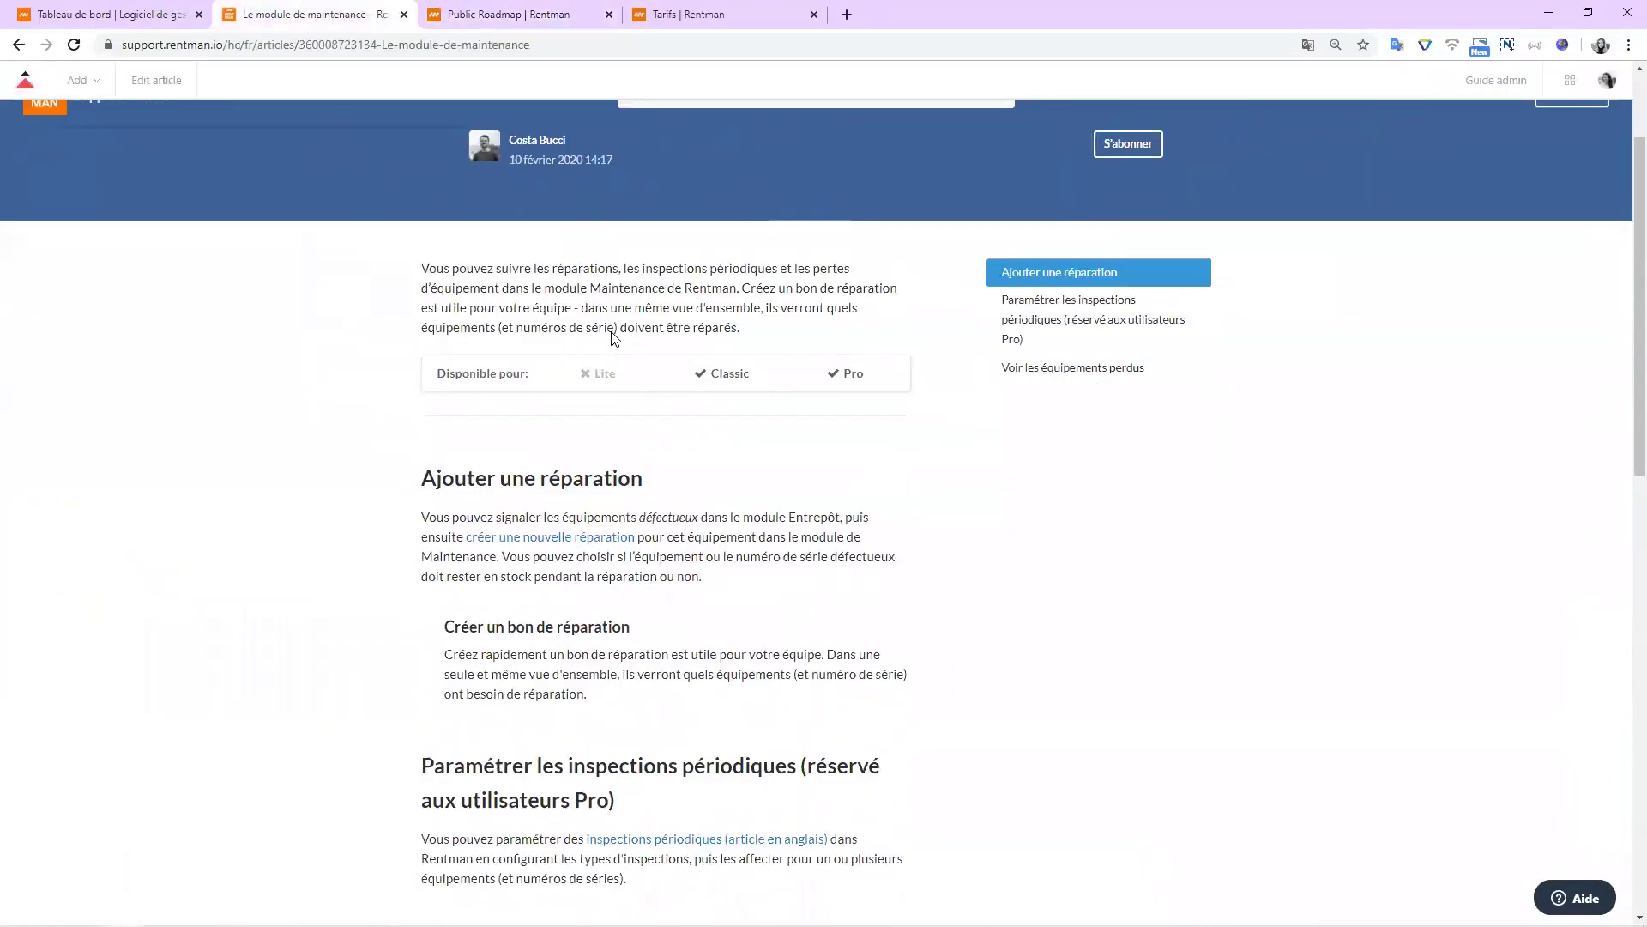
pyautogui.scroll(-1, 617, 334)
pyautogui.scroll(7, 636, 354)
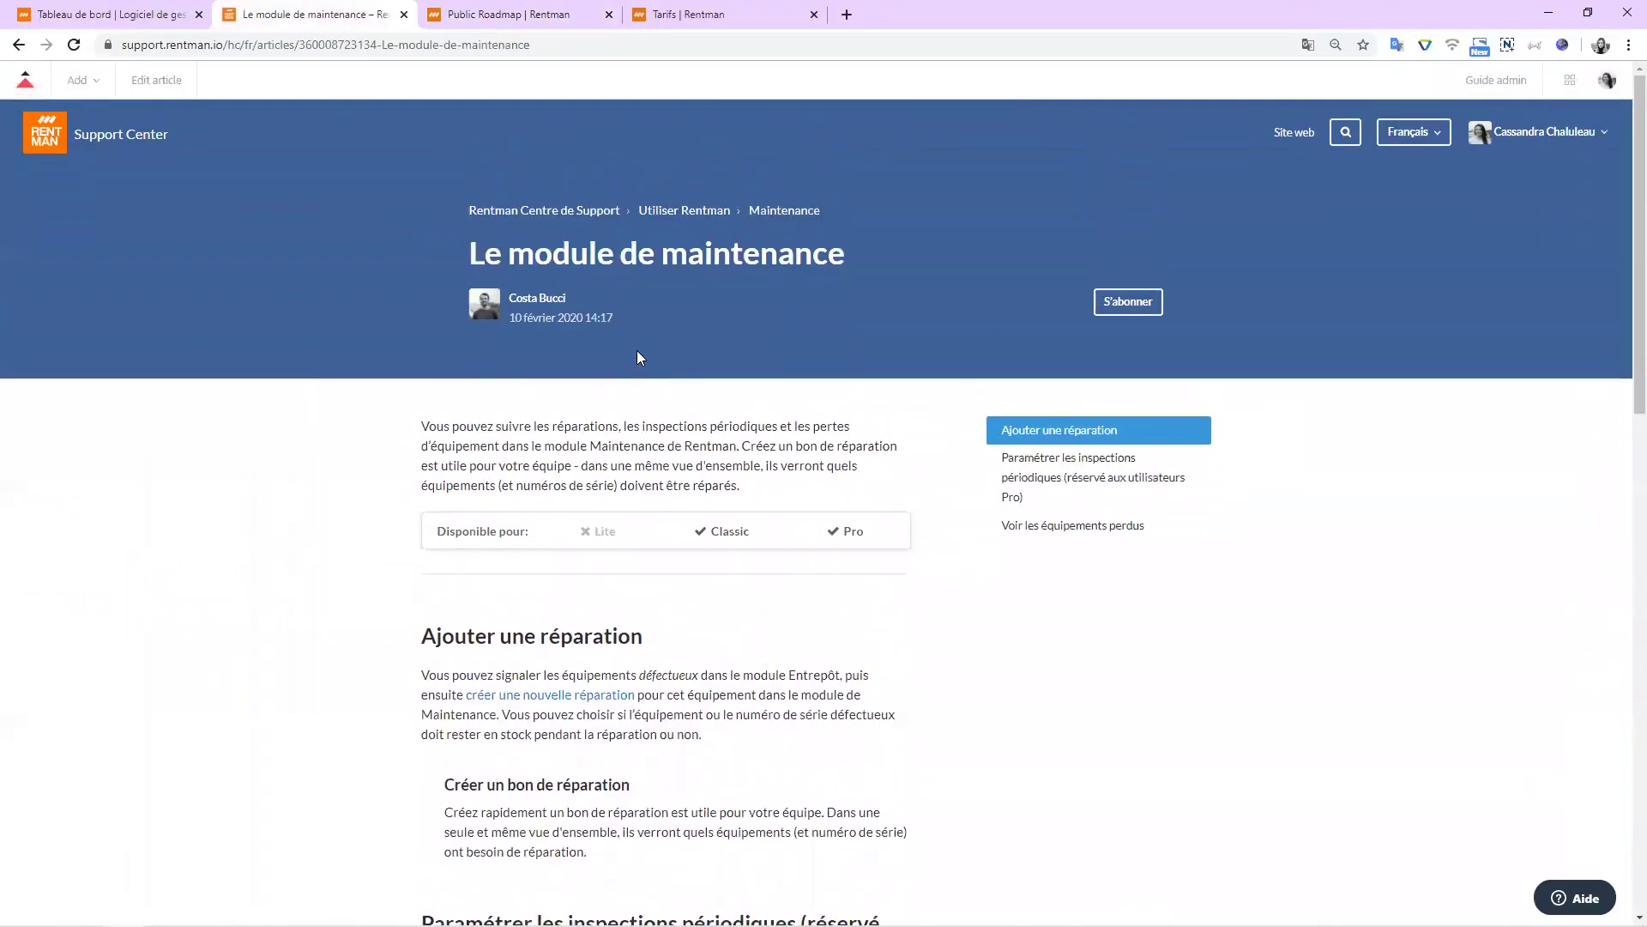
pyautogui.click(101, 14)
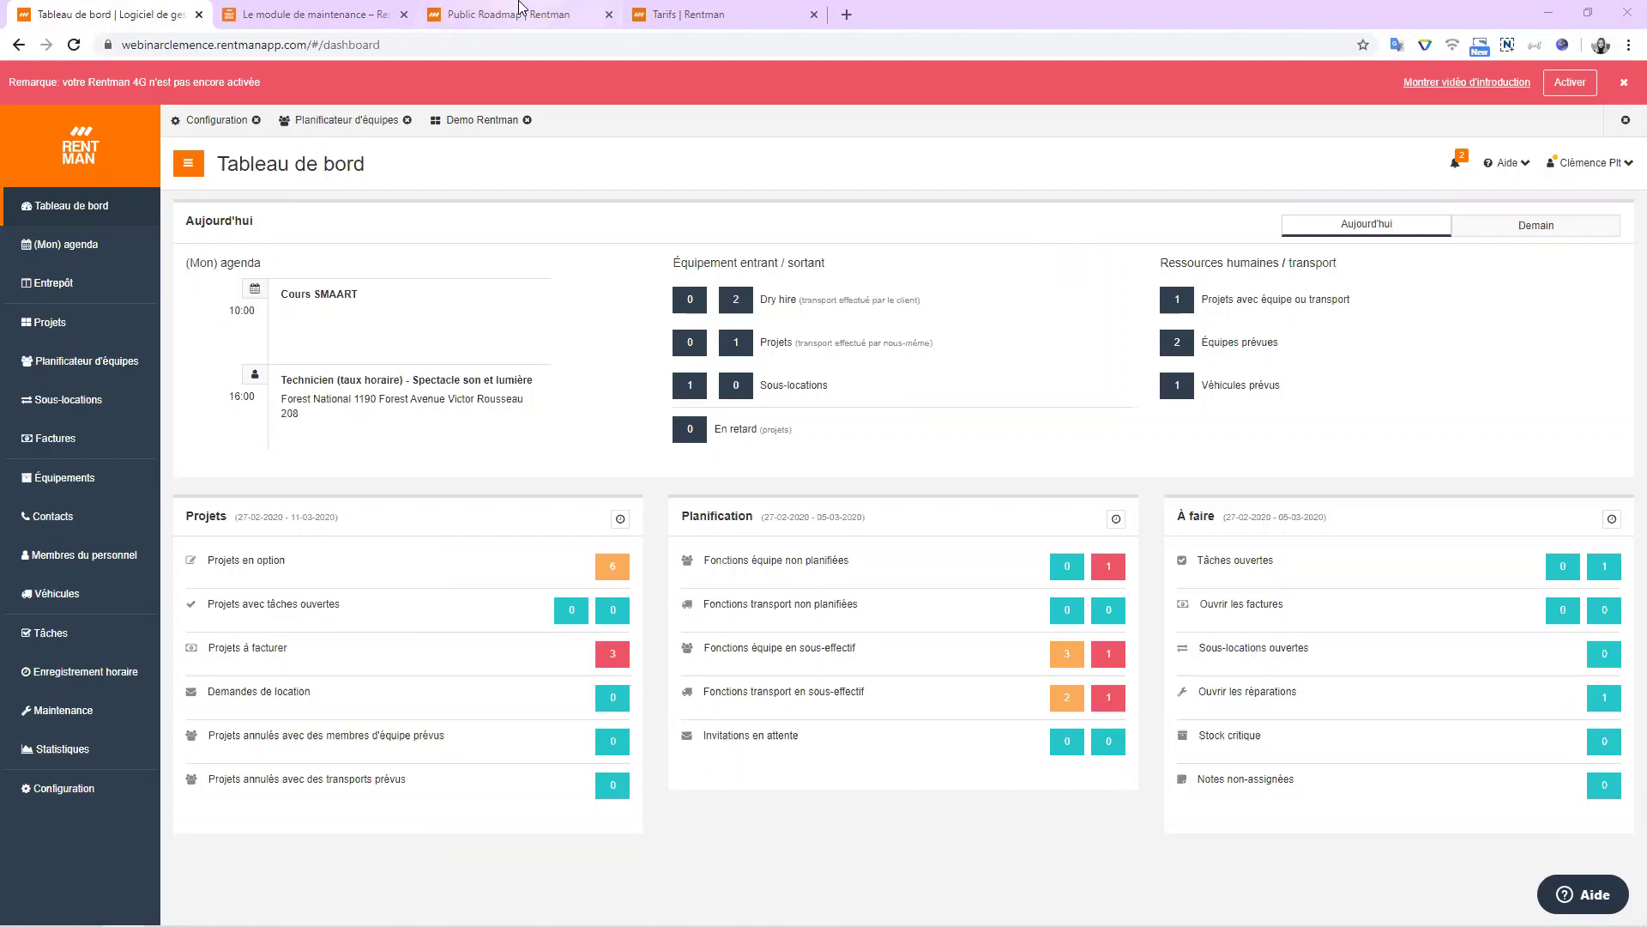
pyautogui.click(519, 12)
pyautogui.moveTo(486, 128)
pyautogui.click(339, 415)
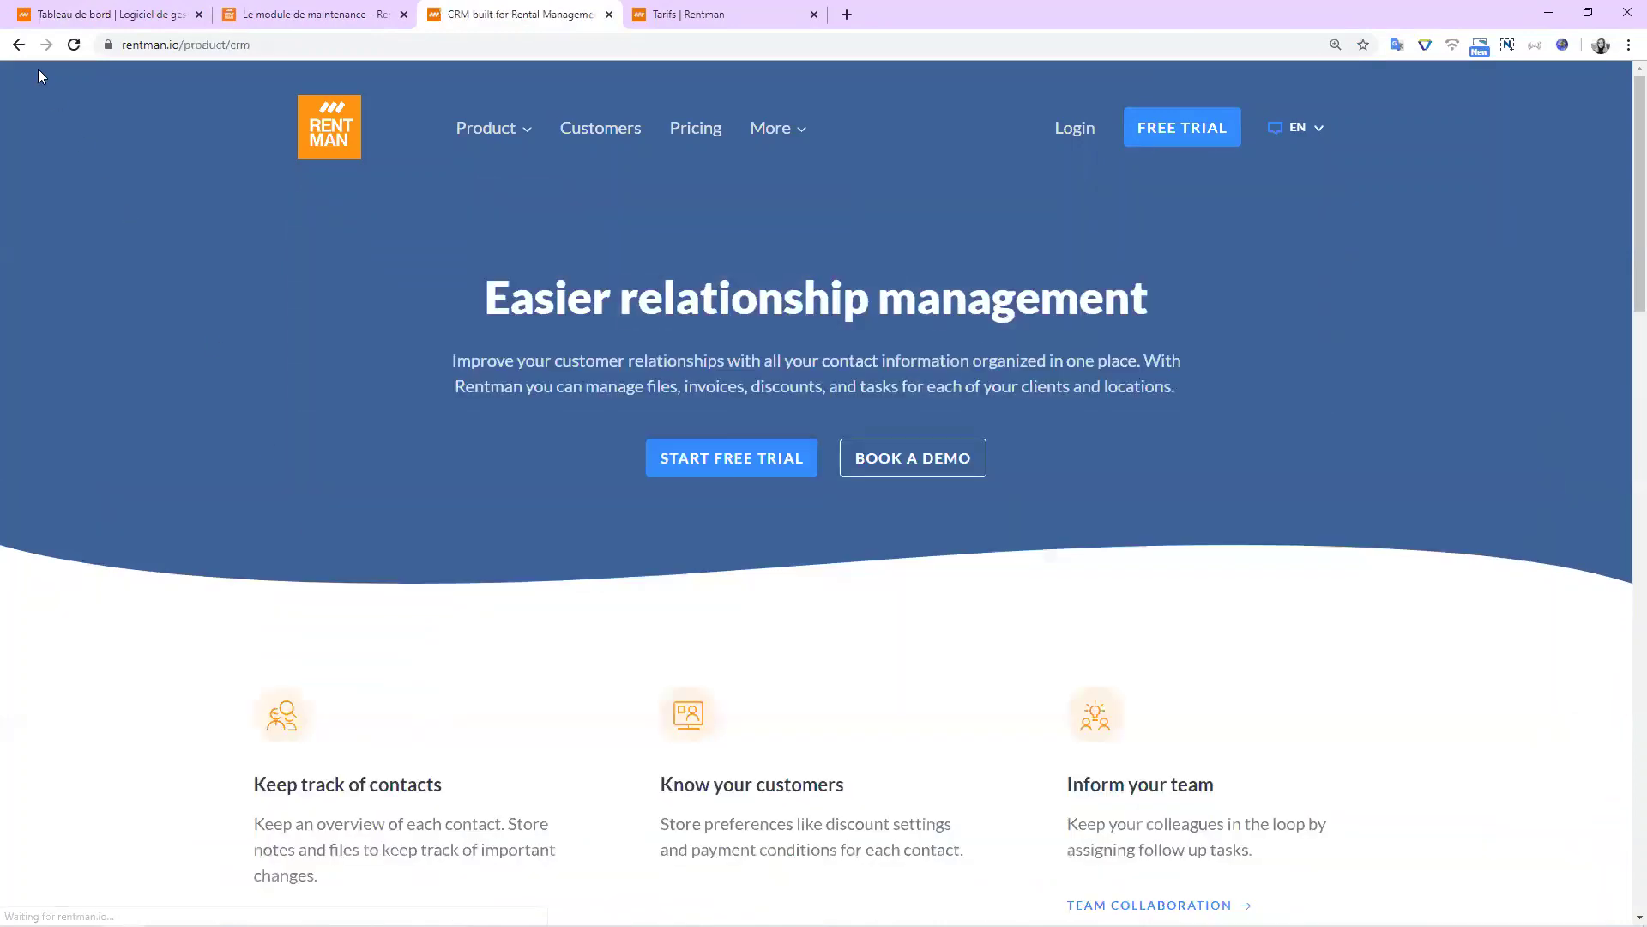
pyautogui.click(19, 44)
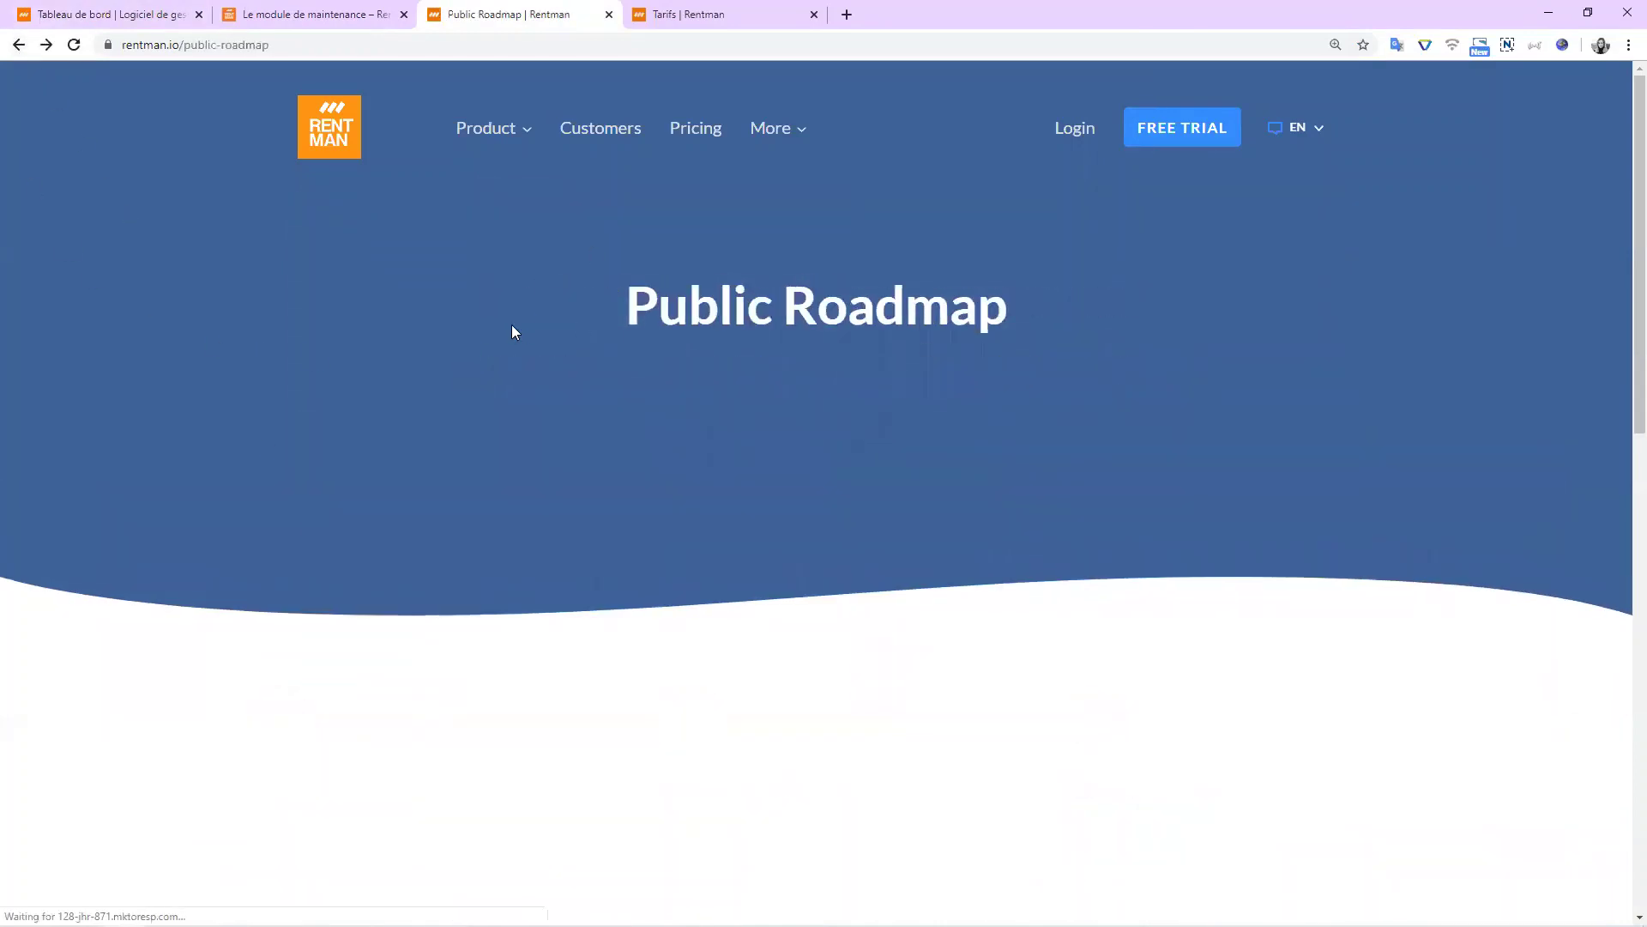
pyautogui.scroll(-1, 513, 330)
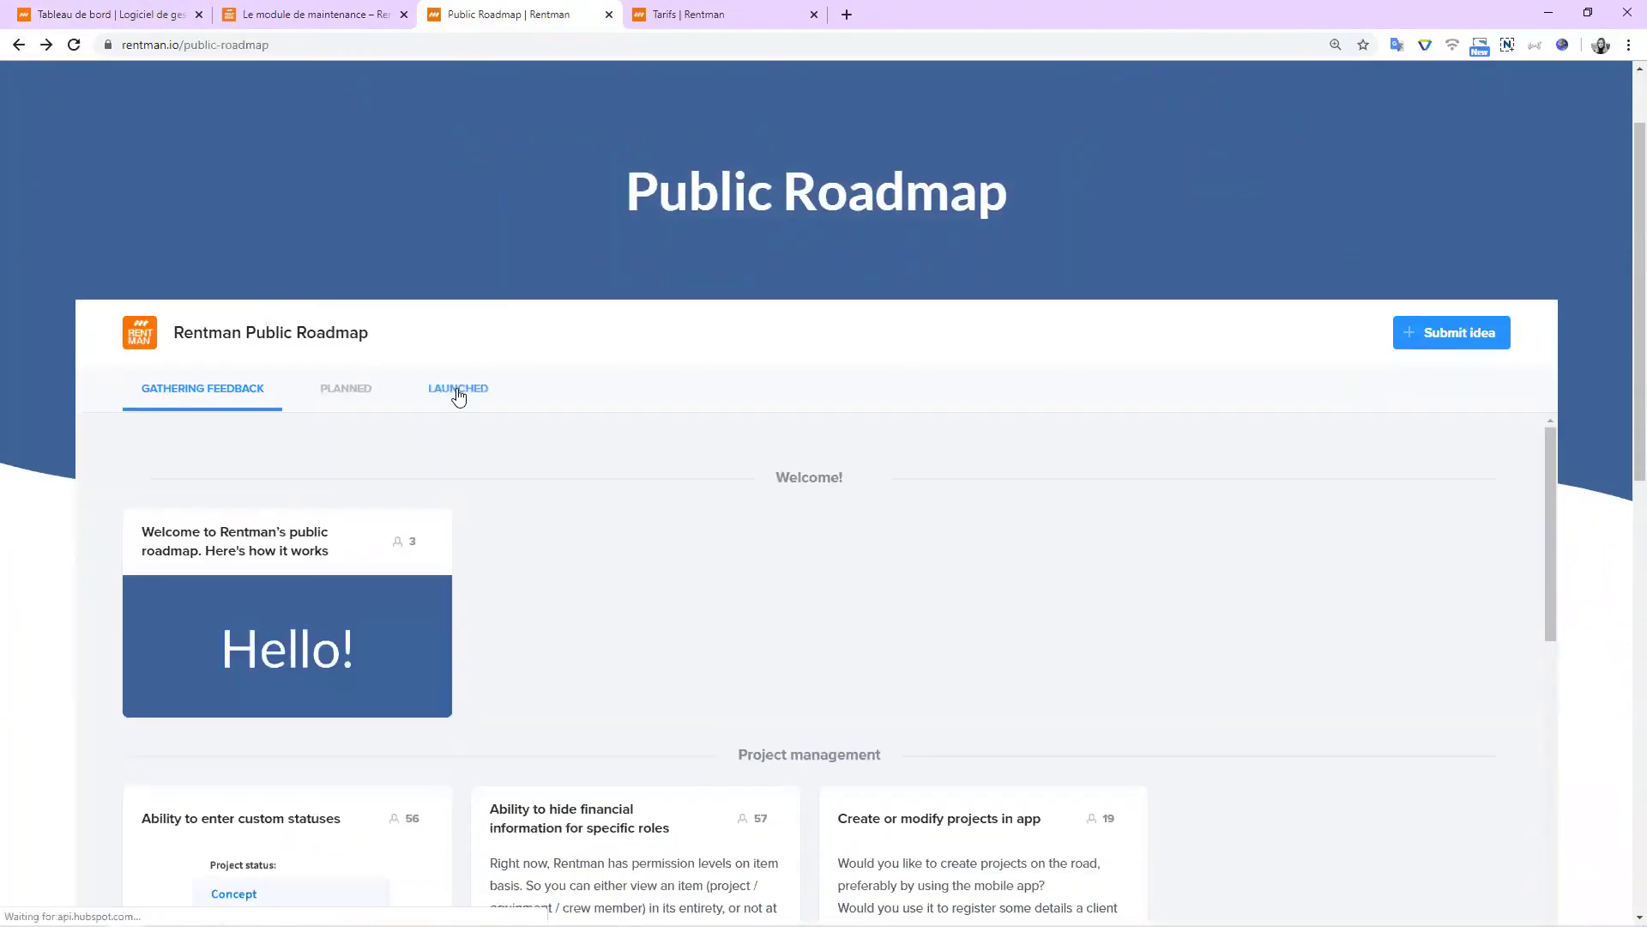
pyautogui.click(458, 396)
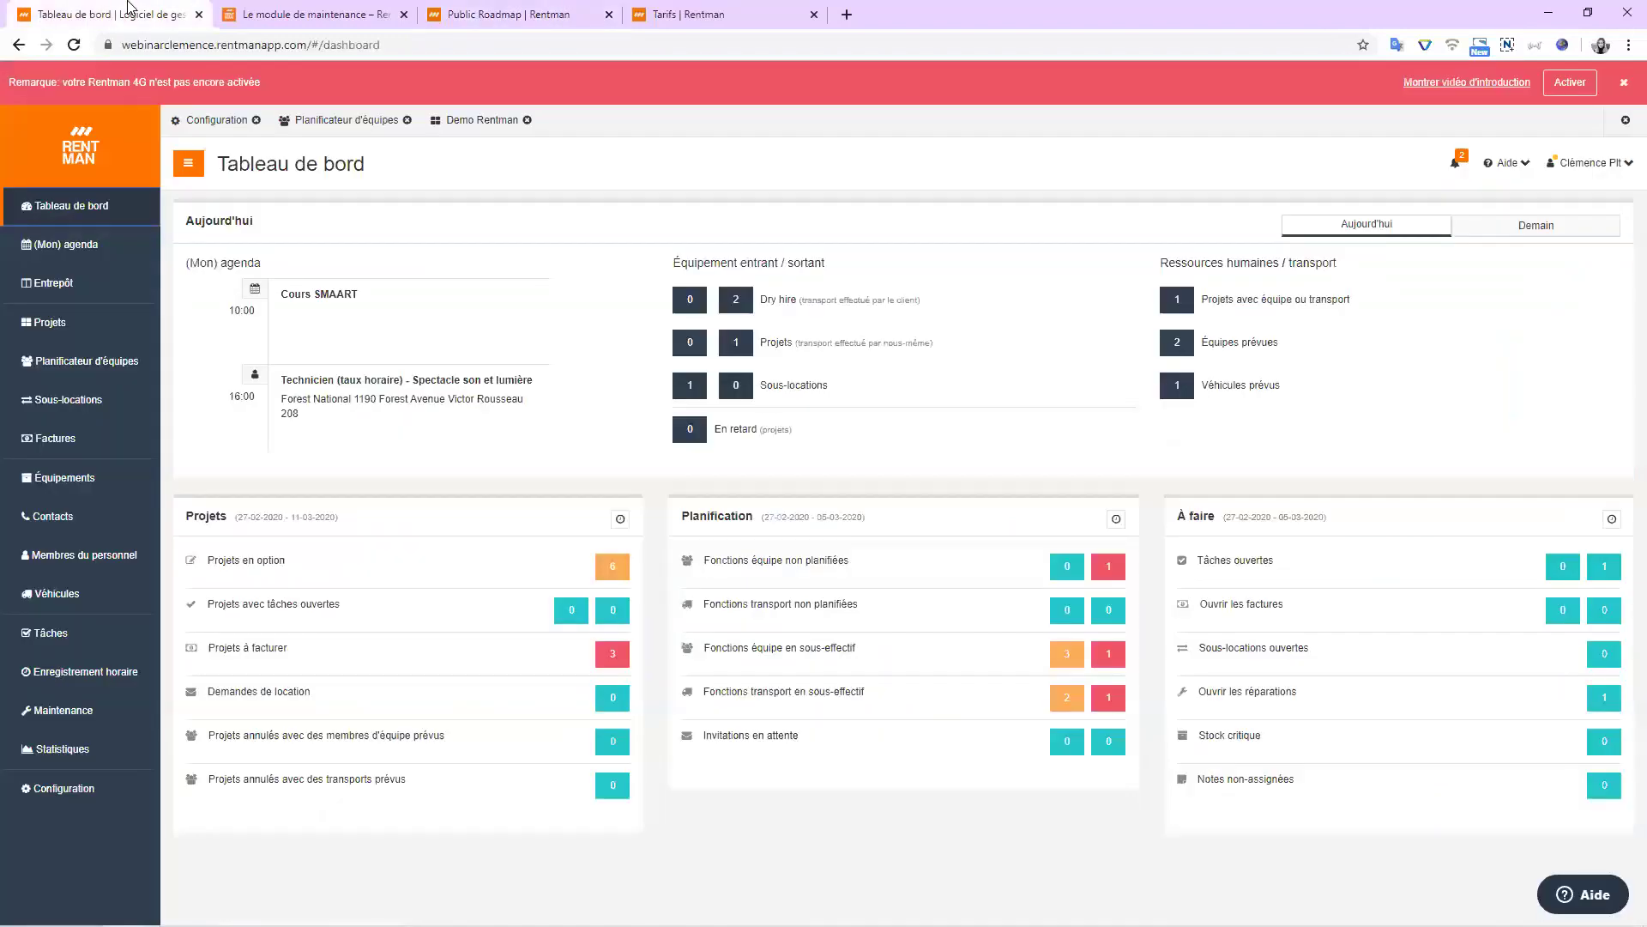
pyautogui.click(110, 15)
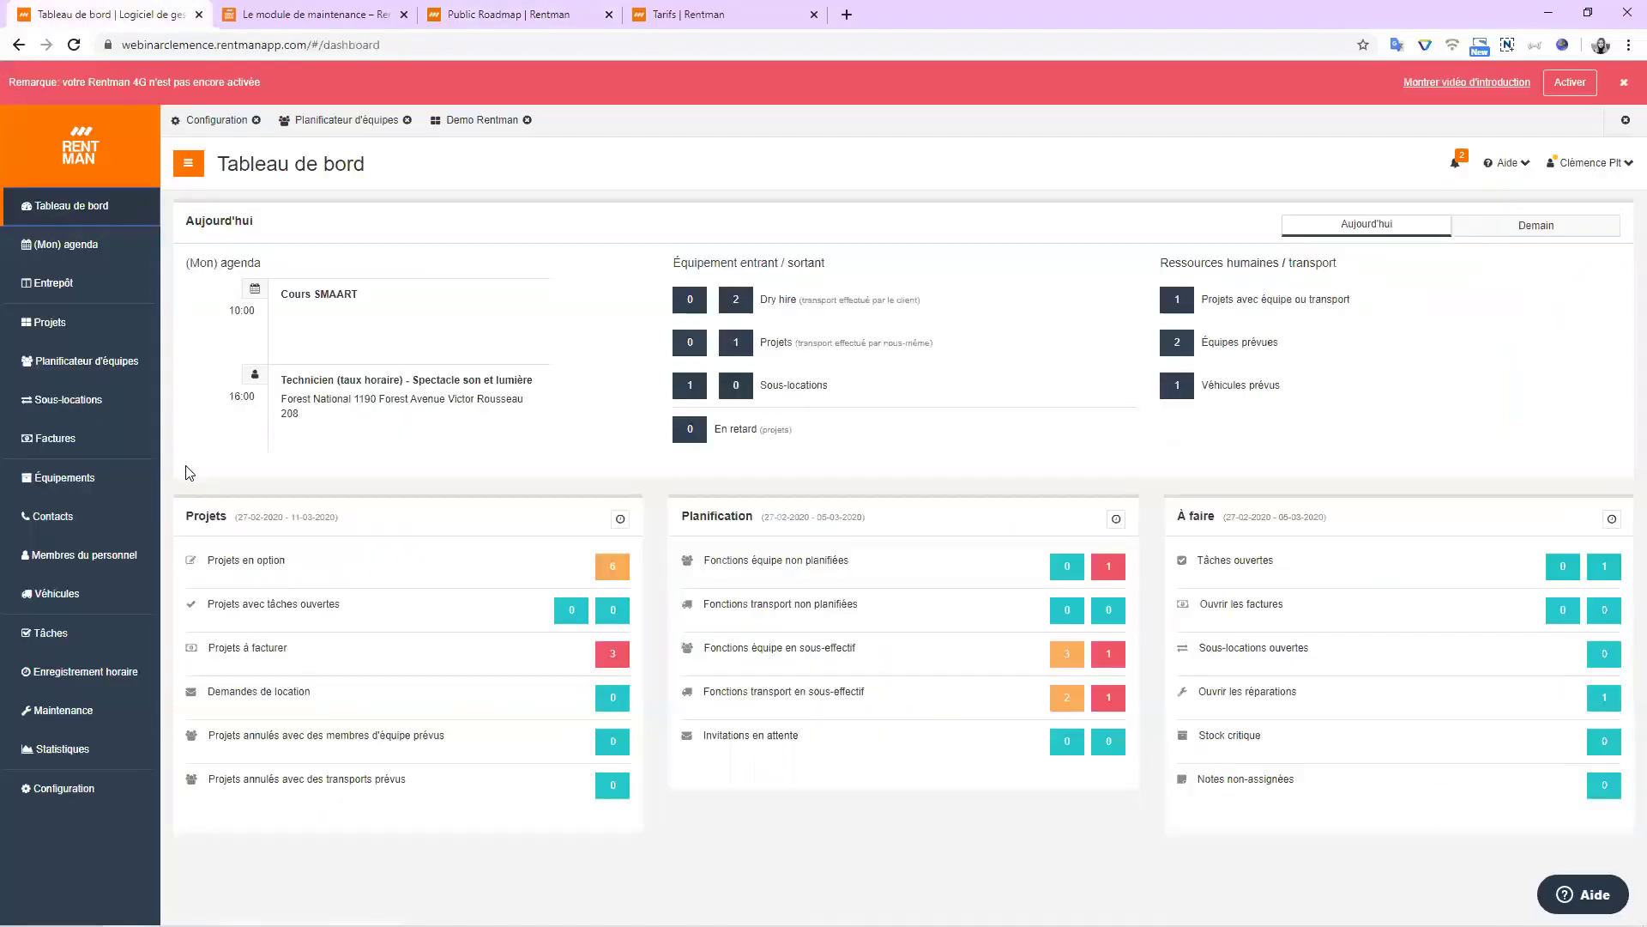